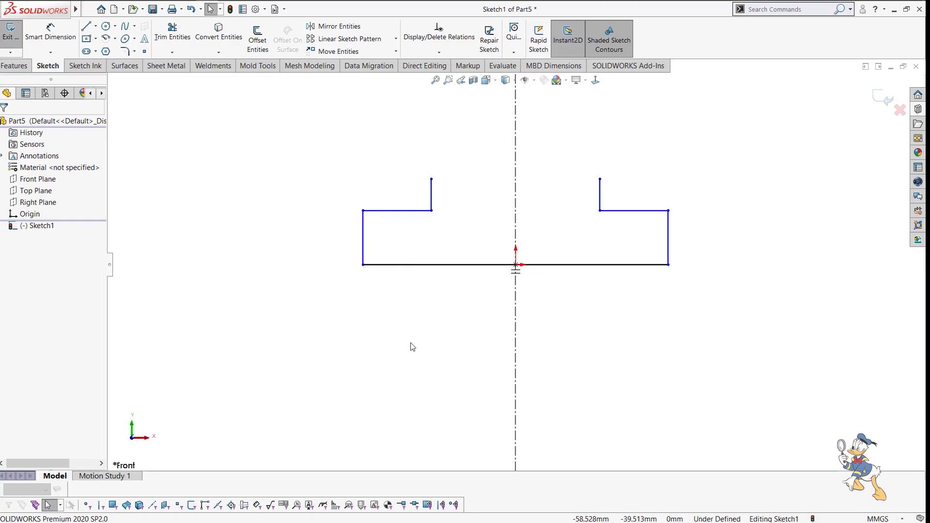
Fully define the open channel profile sketch with automatic baseline dimensions taken from the origin.
{"action": "right_click", "coordinate": [434, 265]}
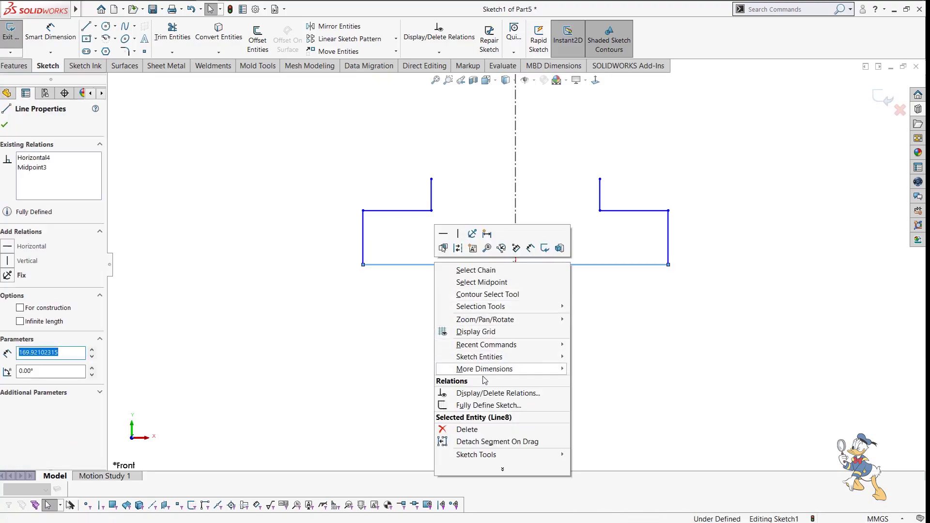
{"action": "left_click", "coordinate": [475, 403]}
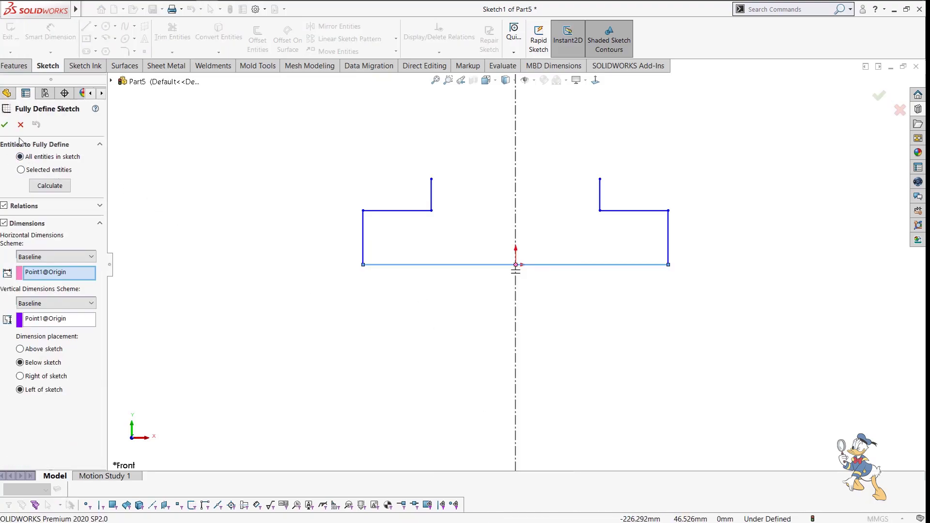
{"action": "left_click", "coordinate": [6, 125]}
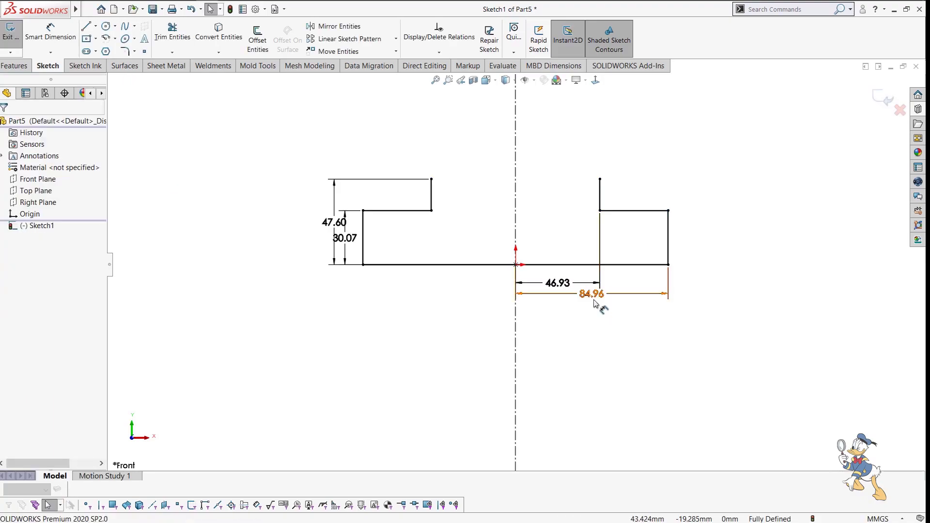
Set the profile's outer half-width to 98 mm and the half-width to its upper lip to 87 mm.
{"action": "double_click", "coordinate": [592, 294]}
{"action": "key", "text": "Return"}
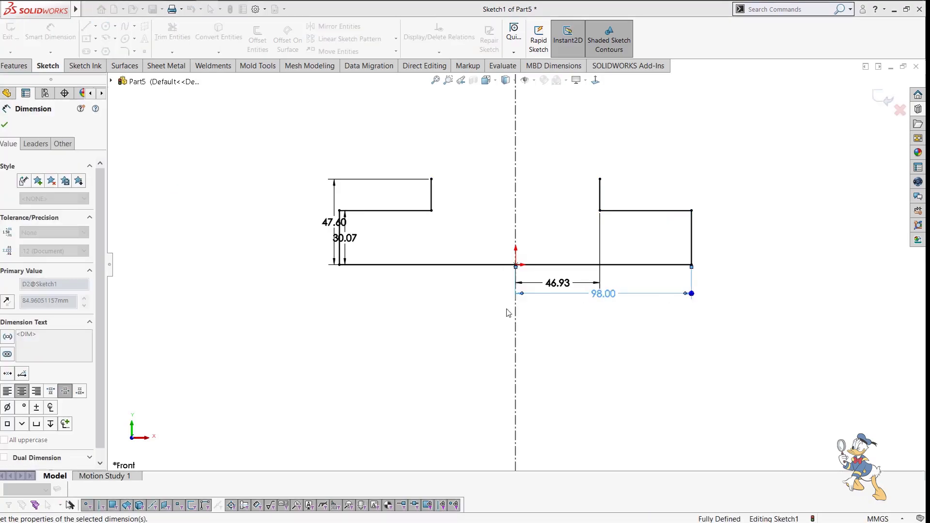
{"action": "double_click", "coordinate": [551, 286]}
{"action": "type", "text": "8"}
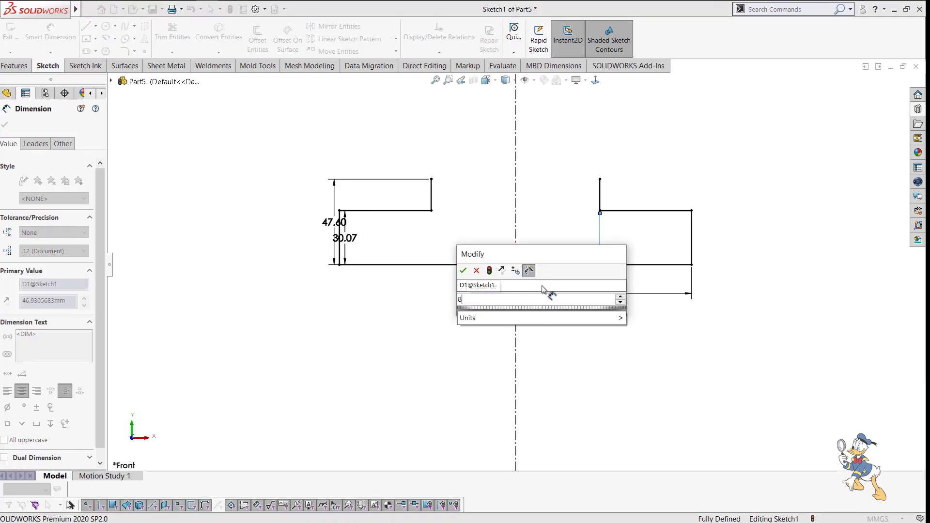
{"action": "type", "text": "7"}
{"action": "key", "text": "Return"}
Move the two vertical dimensions clear of the profile and set the overall height to 54 mm and the side wall height to 40 mm.
{"action": "left_click_drag", "start_coordinate": [333, 223], "coordinate": [296, 219]}
{"action": "double_click", "coordinate": [296, 218]}
{"action": "type", "text": "54"}
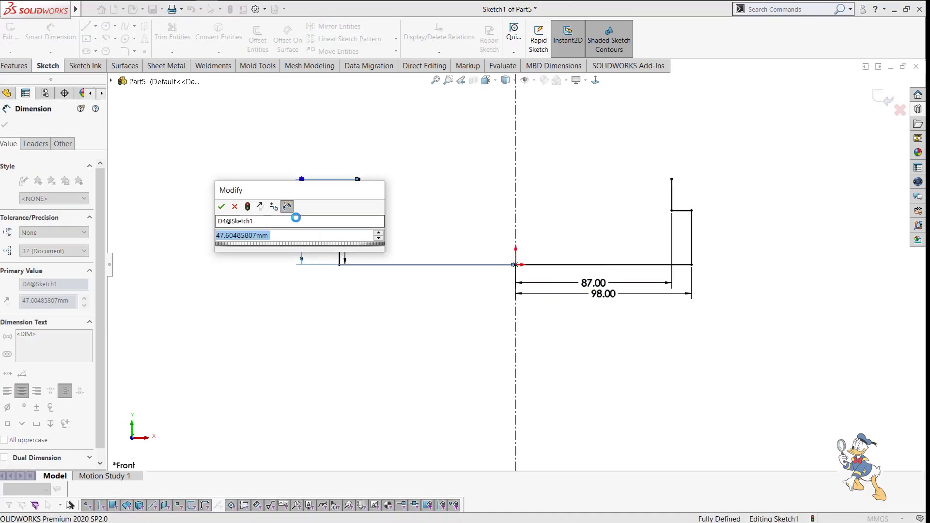
{"action": "key", "text": "Return"}
{"action": "left_click_drag", "start_coordinate": [346, 241], "coordinate": [321, 241]}
{"action": "double_click", "coordinate": [321, 240]}
{"action": "type", "text": "40"}
{"action": "key", "text": "Return"}
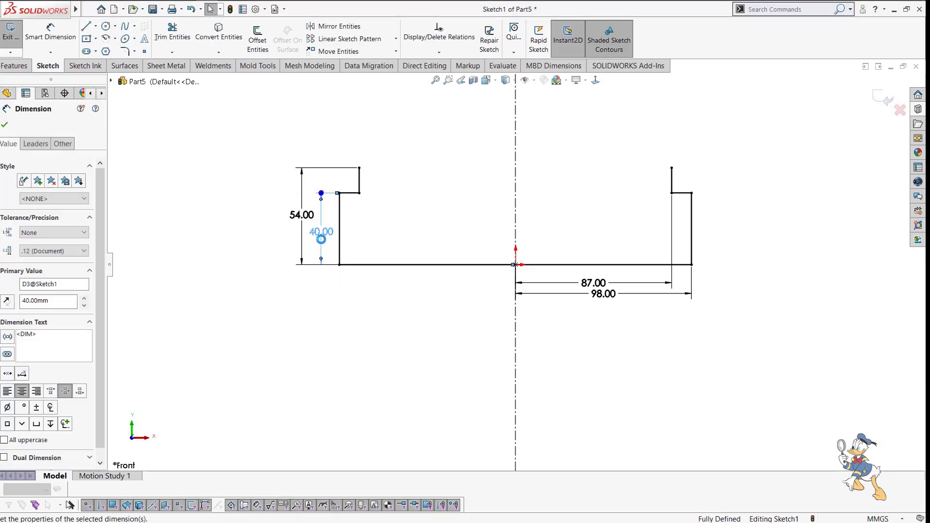
{"action": "left_click", "coordinate": [183, 166]}
Start a sheet metal Base Flange from the profile with a Mid Plane depth of 291 mm.
{"action": "left_click", "coordinate": [166, 65]}
{"action": "left_click", "coordinate": [17, 39]}
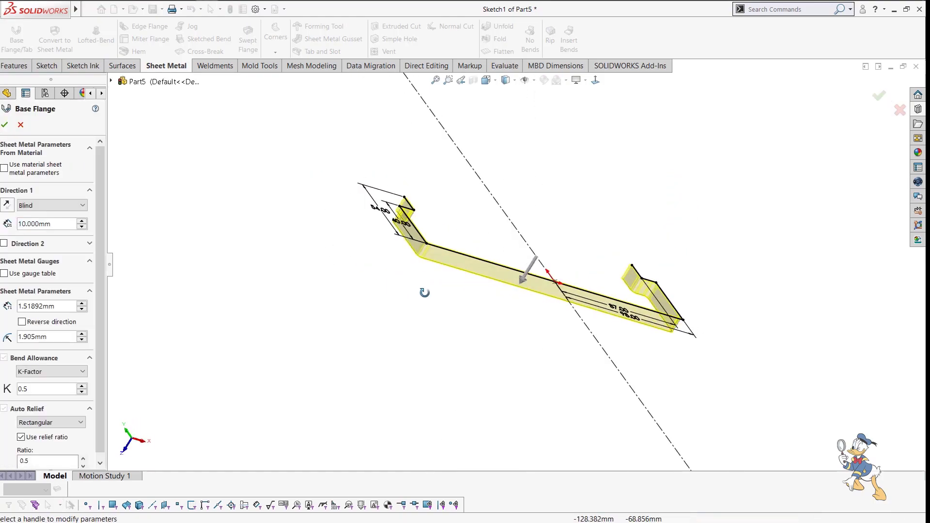
{"action": "left_click", "coordinate": [50, 211]}
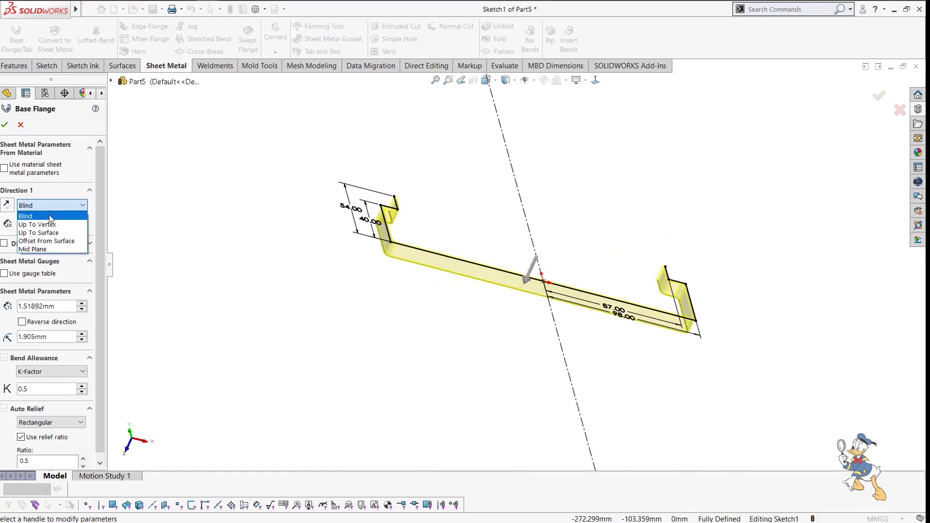
{"action": "left_click", "coordinate": [48, 249]}
{"action": "type", "text": "291"}
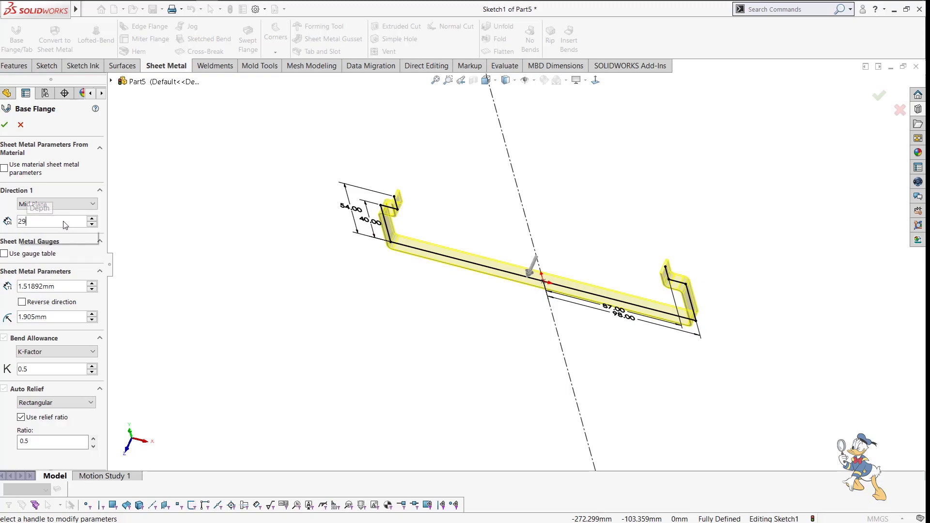
{"action": "key", "text": "Return"}
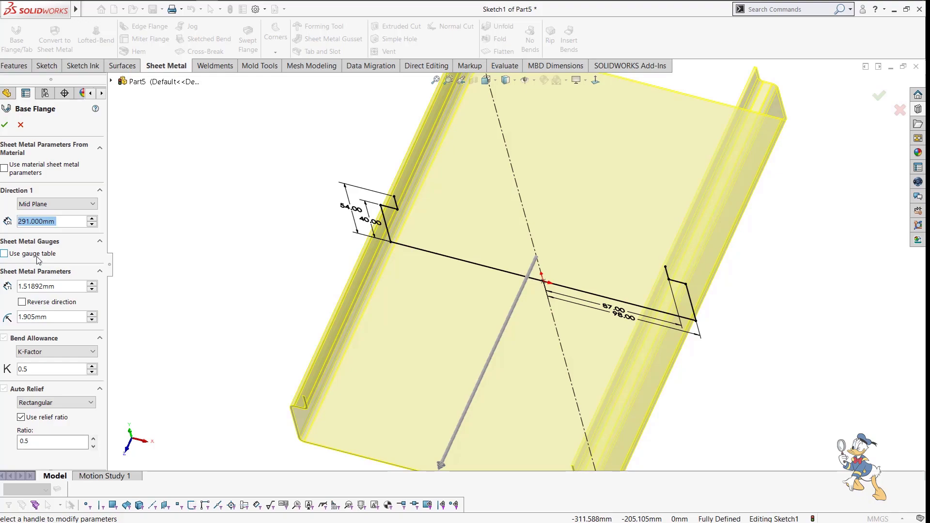
Apply the SAMPLE TABLE - STEEL gauge table with 16 Gauge thickness and create the base flange.
{"action": "left_click", "coordinate": [5, 254]}
{"action": "left_click", "coordinate": [58, 272]}
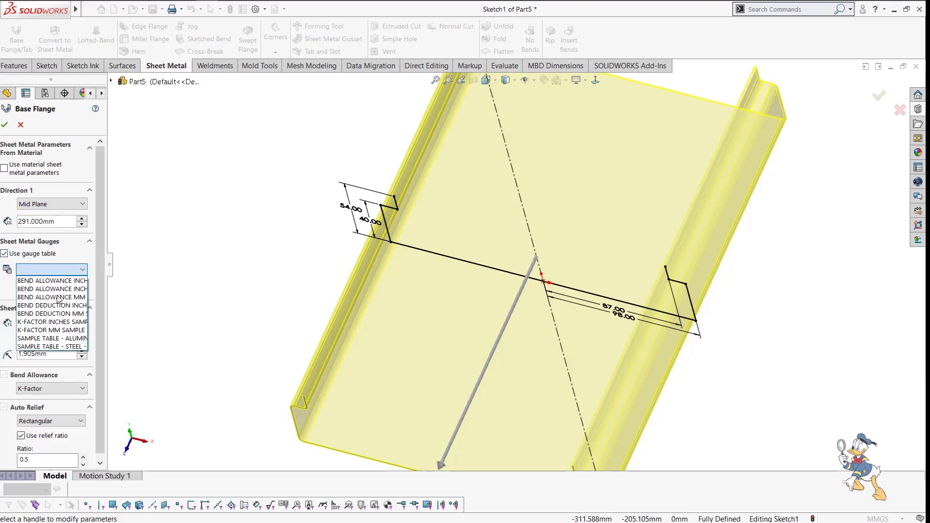
{"action": "left_click", "coordinate": [60, 347]}
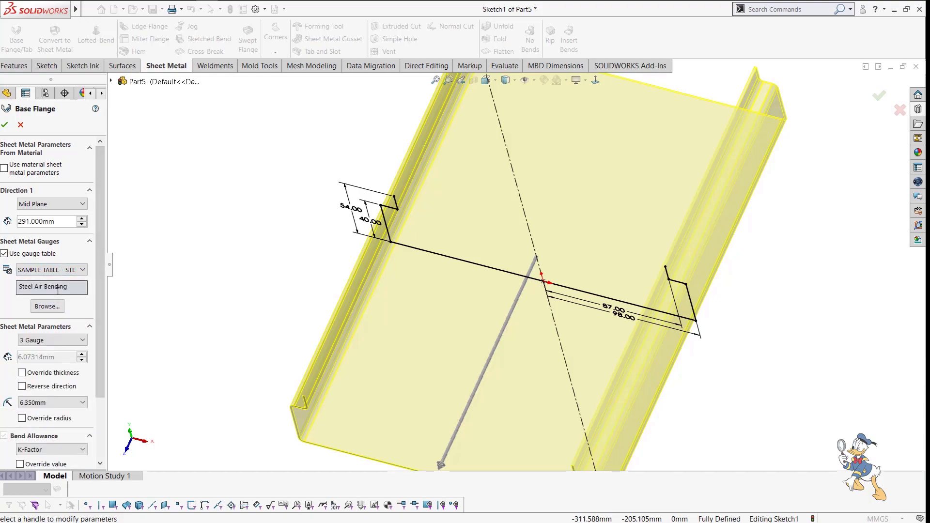
{"action": "left_click", "coordinate": [57, 338]}
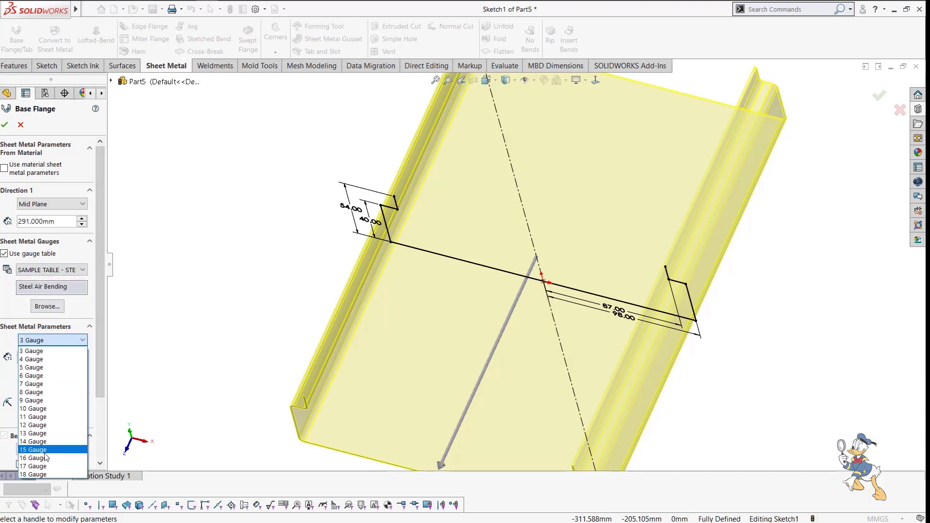
{"action": "left_click", "coordinate": [46, 458]}
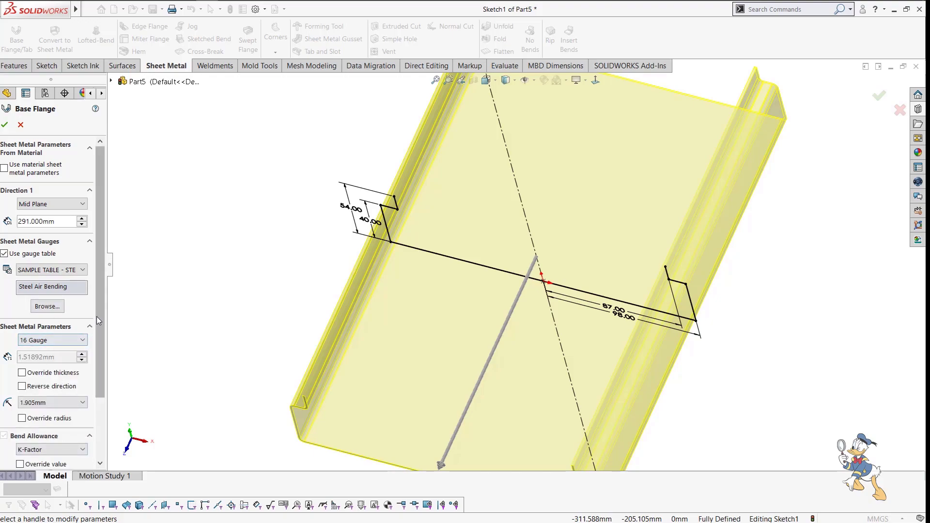
{"action": "left_click_drag", "start_coordinate": [97, 310], "coordinate": [97, 396]}
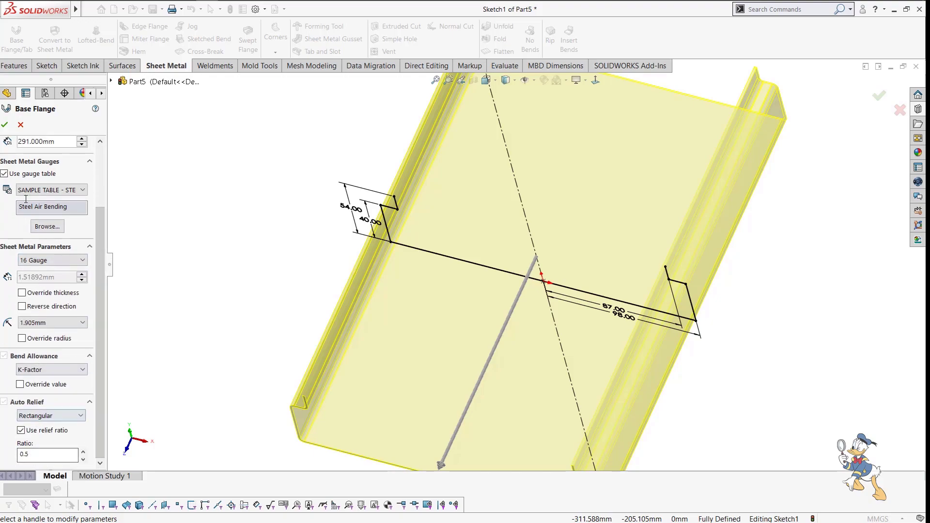
{"action": "left_click", "coordinate": [4, 125]}
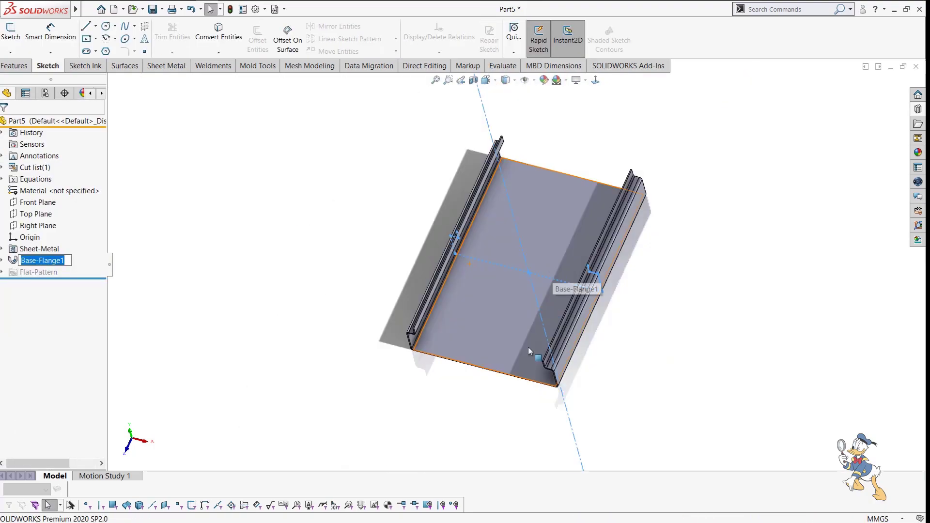
On the channel's outer side face, sketch a closed right triangle at one end, 54 mm high with a slanted side about 58 mm long.
{"action": "middle_click_drag", "start_coordinate": [529, 351], "coordinate": [514, 214]}
{"action": "scroll", "coordinate": [541, 258], "scroll_direction": "down", "scroll_amount": 1}
{"action": "scroll", "coordinate": [414, 321], "scroll_direction": "down", "scroll_amount": 4}
{"action": "left_click", "coordinate": [376, 326]}
{"action": "left_click", "coordinate": [417, 299]}
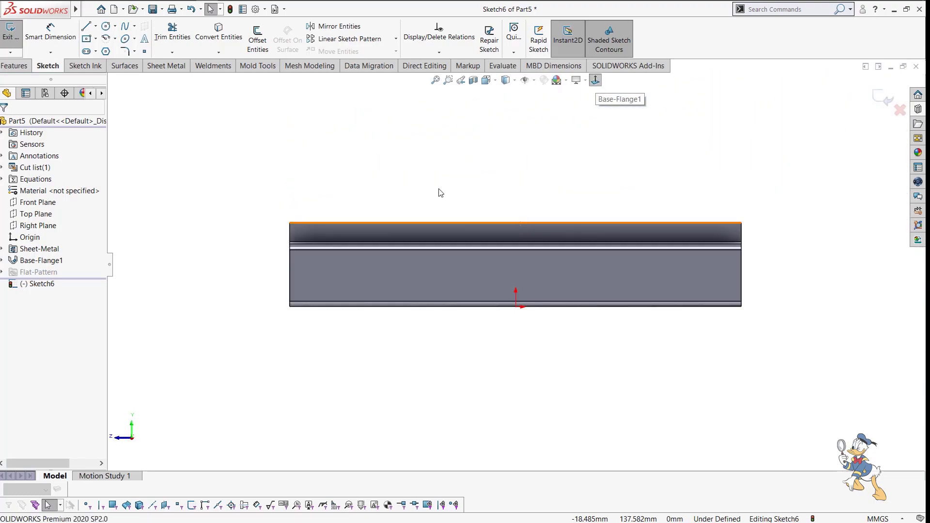
{"action": "key", "text": "l"}
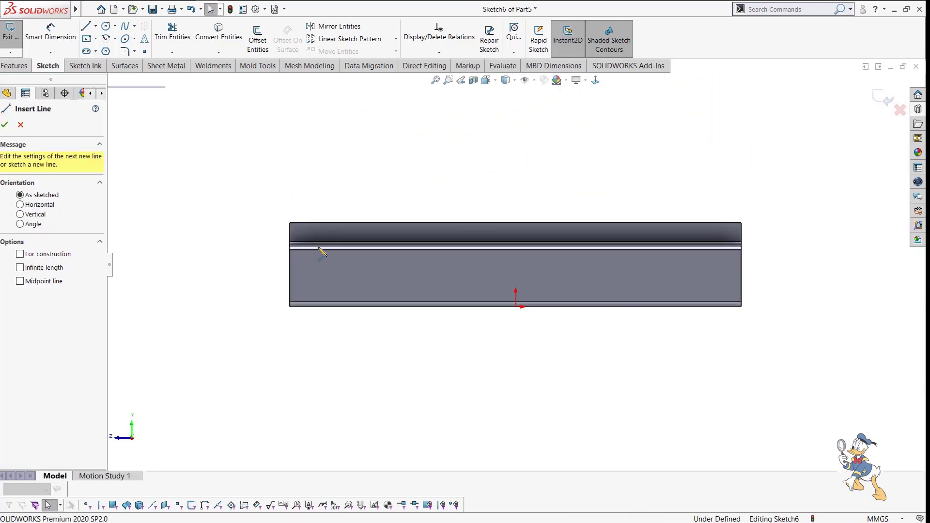
{"action": "scroll", "coordinate": [311, 310], "scroll_direction": "down", "scroll_amount": 2}
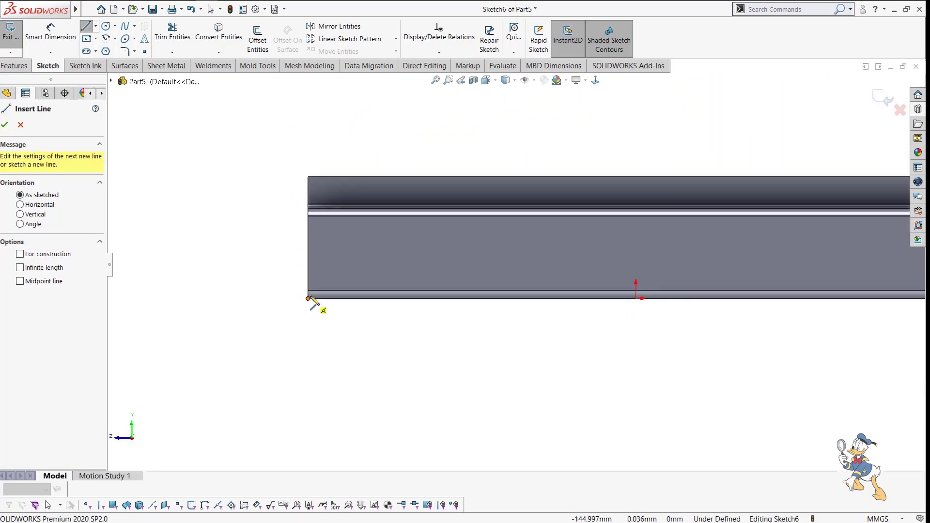
{"action": "left_click", "coordinate": [307, 299]}
{"action": "left_click", "coordinate": [357, 177]}
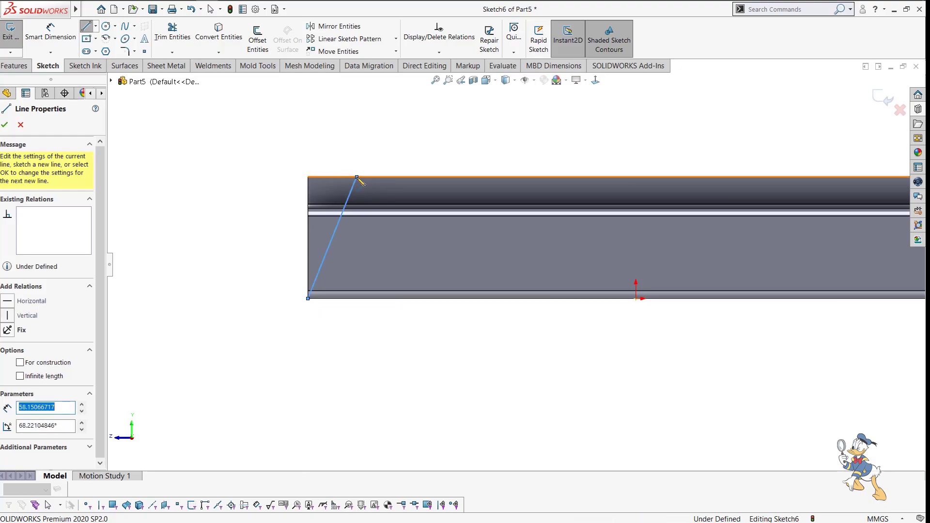
{"action": "left_click", "coordinate": [308, 178]}
{"action": "left_click", "coordinate": [308, 299]}
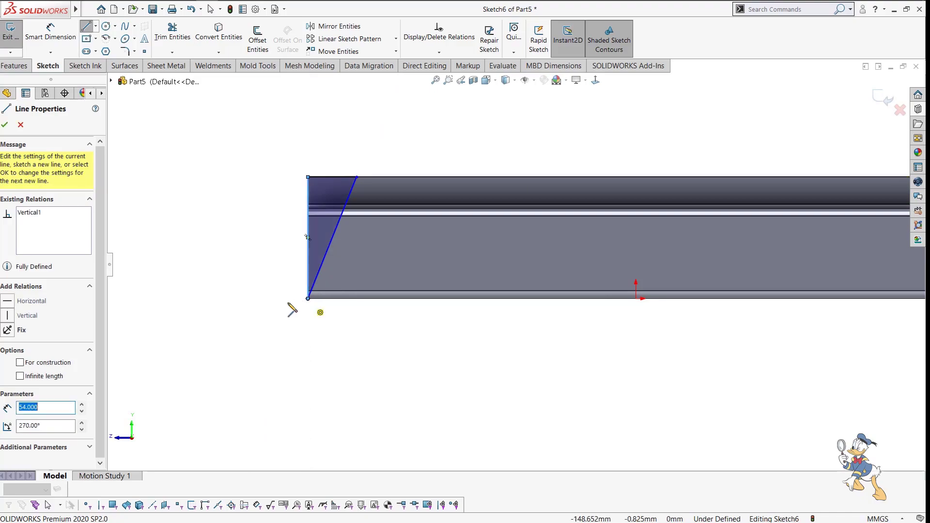
{"action": "key", "text": "Escape"}
Dimension the angle between the triangle's vertical and slanted lines as 30°.
{"action": "right_click_drag", "start_coordinate": [269, 326], "coordinate": [274, 286]}
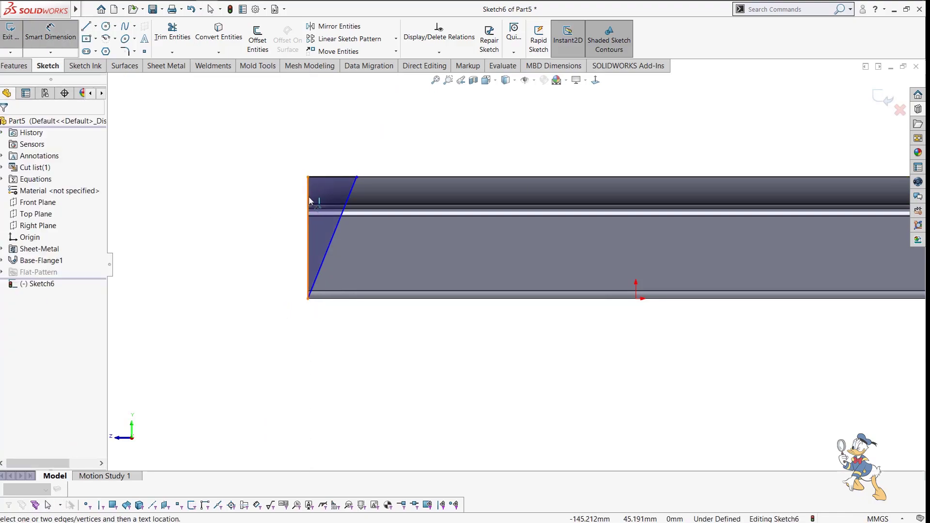
{"action": "left_click", "coordinate": [309, 201]}
{"action": "left_click", "coordinate": [348, 200]}
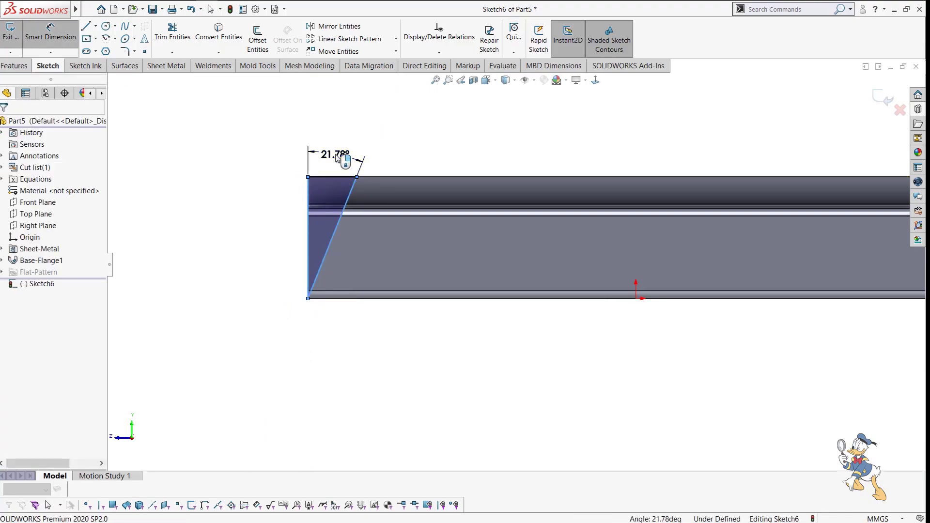
{"action": "left_click", "coordinate": [339, 160]}
{"action": "type", "text": "30"}
{"action": "key", "text": "Return"}
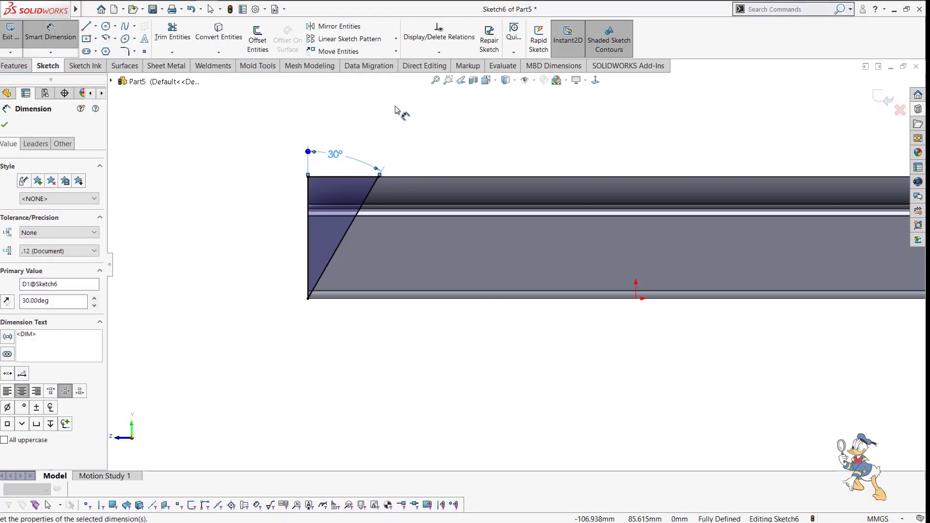
Cut-extrude the triangle with a Through All end condition to bevel the channel's end.
{"action": "right_click_drag", "start_coordinate": [395, 111], "coordinate": [418, 176]}
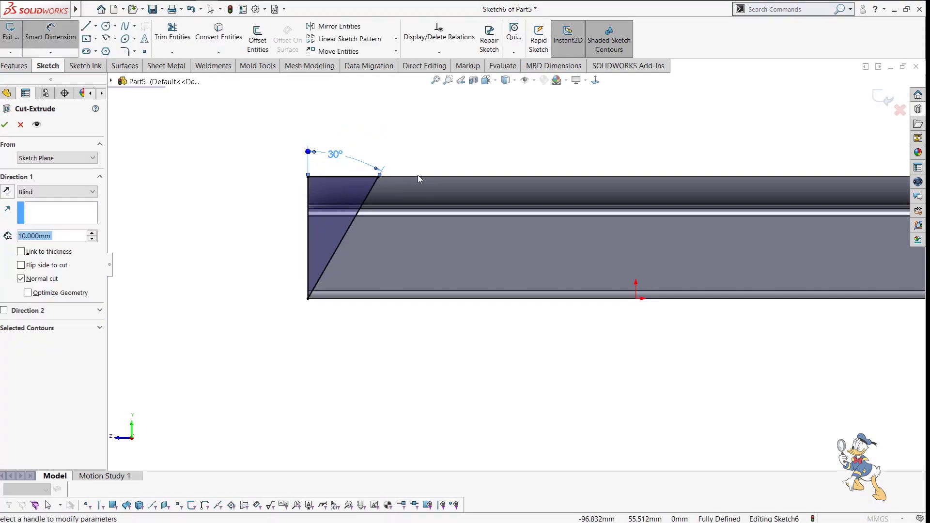
{"action": "middle_click_drag", "start_coordinate": [420, 143], "coordinate": [456, 211]}
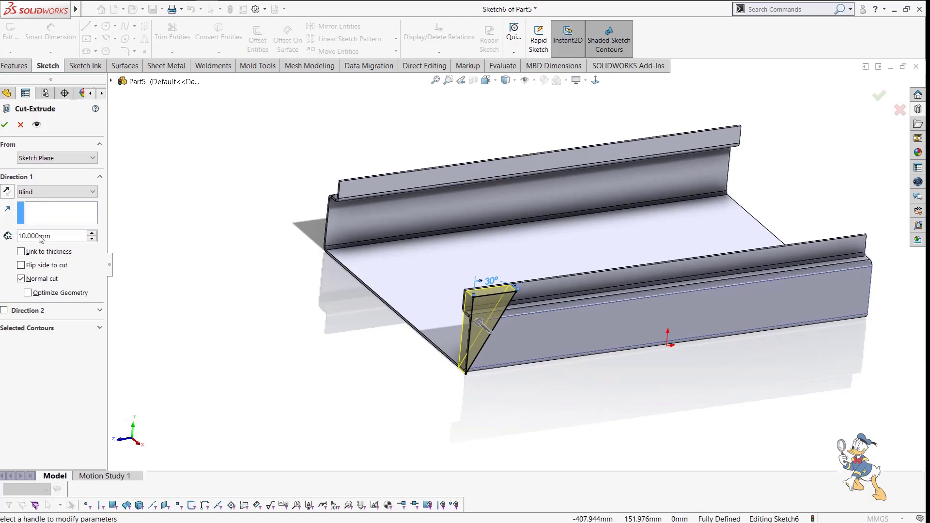
{"action": "left_click", "coordinate": [49, 192]}
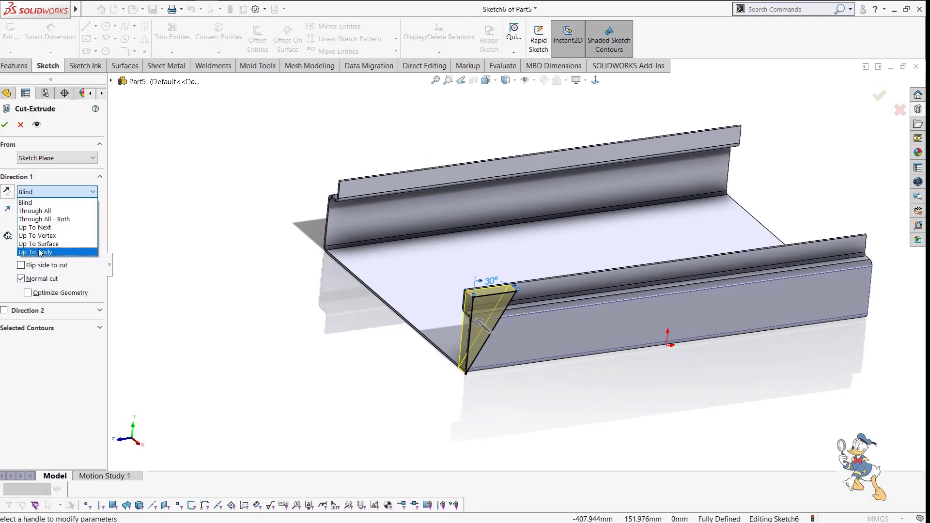
{"action": "left_click", "coordinate": [34, 203]}
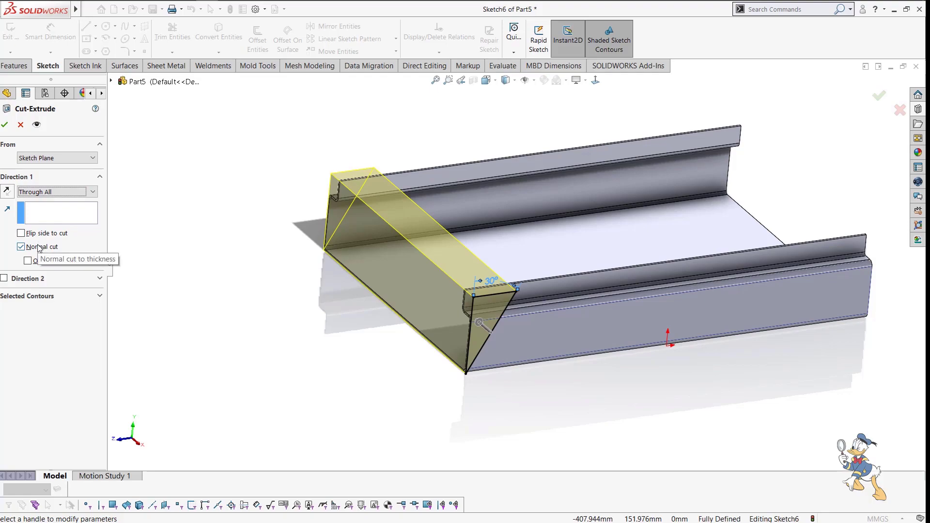
{"action": "left_click", "coordinate": [4, 126]}
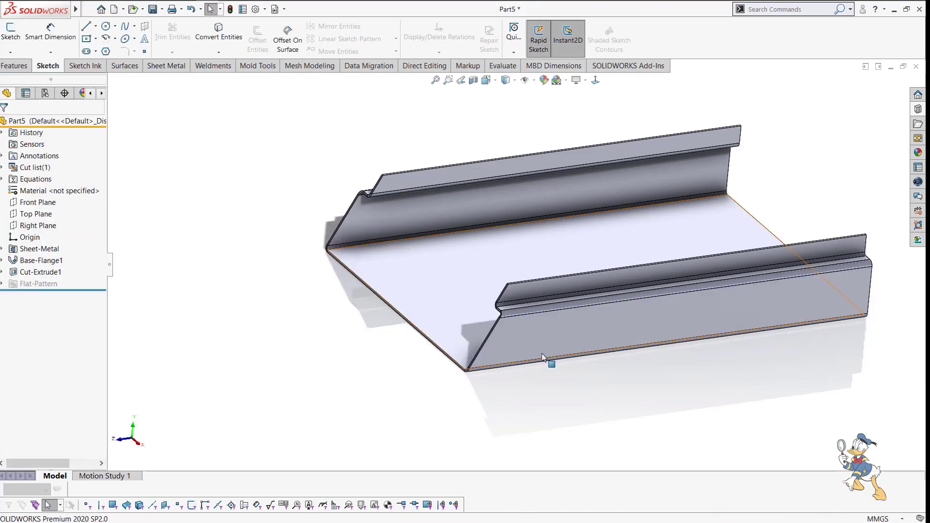
Edit the angled end cut to turn off its Normal cut option.
{"action": "scroll", "coordinate": [542, 353], "scroll_direction": "down", "scroll_amount": 6}
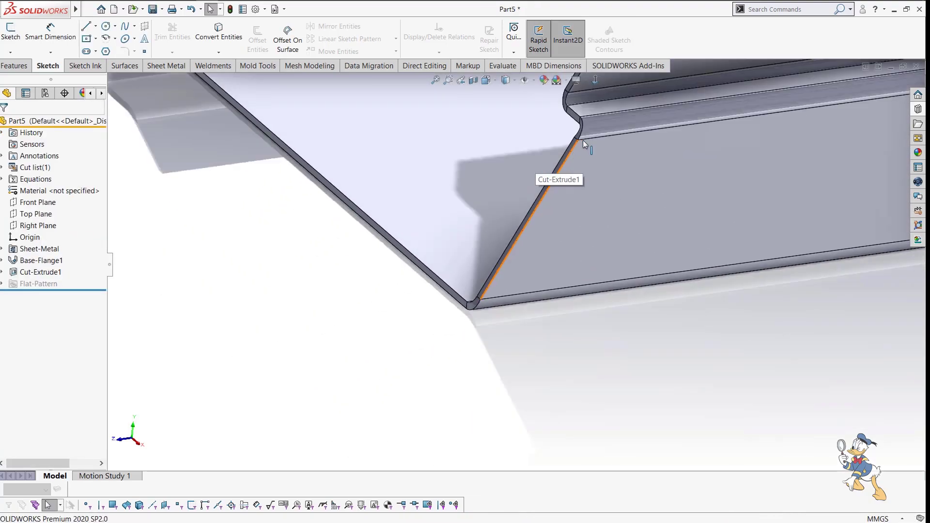
{"action": "scroll", "coordinate": [563, 147], "scroll_direction": "down", "scroll_amount": 4}
{"action": "mouse_move", "coordinate": [562, 148]}
{"action": "middle_mouse_down"}
{"action": "mouse_move", "coordinate": [553, 192]}
{"action": "mouse_move", "coordinate": [618, 118]}
{"action": "mouse_move", "coordinate": [608, 216]}
{"action": "mouse_move", "coordinate": [558, 193]}
{"action": "mouse_move", "coordinate": [532, 147]}
{"action": "mouse_move", "coordinate": [523, 272]}
{"action": "mouse_move", "coordinate": [538, 257]}
{"action": "mouse_move", "coordinate": [514, 243]}
{"action": "mouse_move", "coordinate": [465, 219]}
{"action": "mouse_move", "coordinate": [417, 214]}
{"action": "mouse_move", "coordinate": [532, 263]}
{"action": "mouse_move", "coordinate": [521, 280]}
{"action": "middle_mouse_up"}
{"action": "scroll", "coordinate": [557, 301], "scroll_direction": "up", "scroll_amount": 5}
{"action": "scroll", "coordinate": [688, 310], "scroll_direction": "down", "scroll_amount": 3}
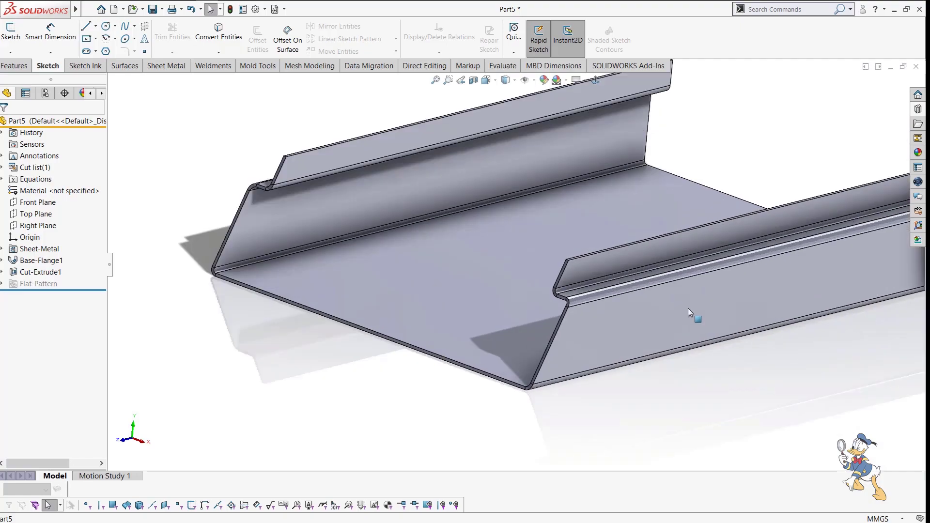
{"action": "left_click", "coordinate": [34, 272]}
{"action": "left_click", "coordinate": [28, 240]}
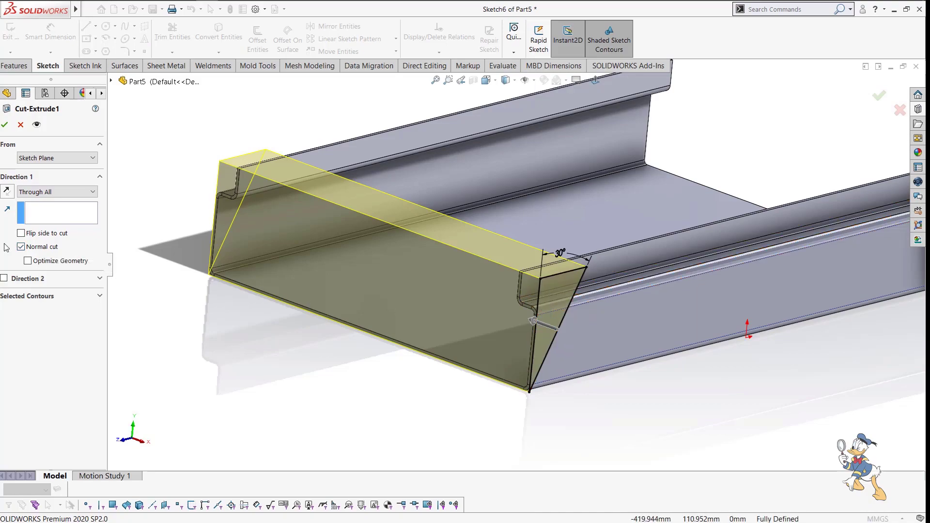
{"action": "left_click", "coordinate": [42, 247]}
{"action": "left_click", "coordinate": [5, 126]}
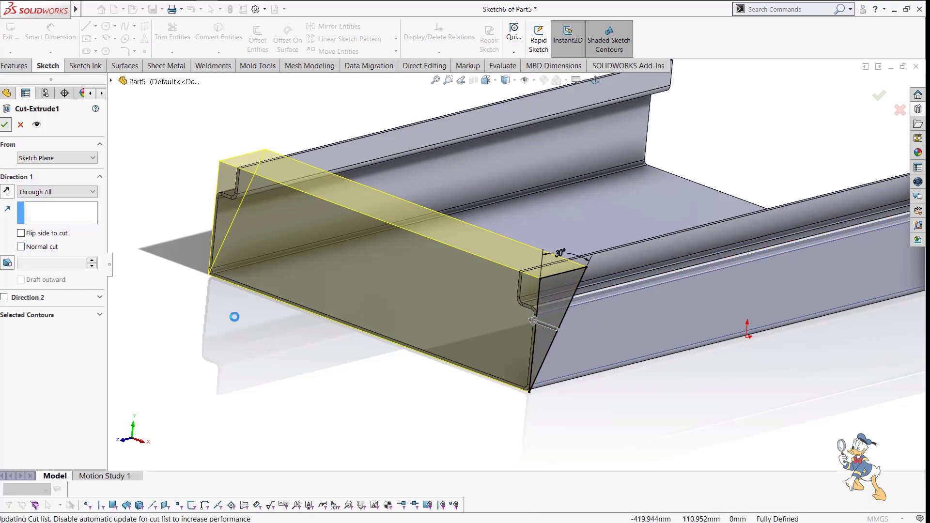
{"action": "scroll", "coordinate": [554, 286], "scroll_direction": "down", "scroll_amount": 5}
{"action": "scroll", "coordinate": [553, 287], "scroll_direction": "down", "scroll_amount": 3}
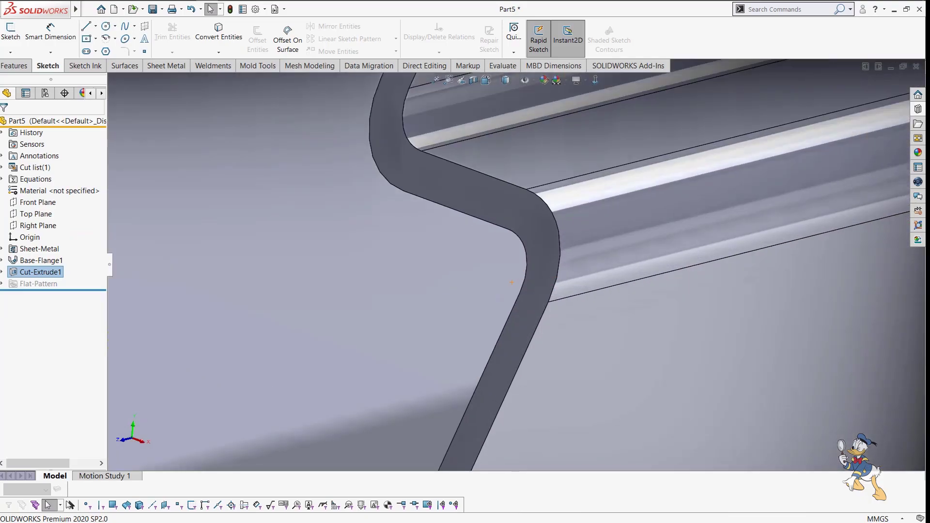
Unsuppress the flat pattern, examine the unfolded corner where the angled end cut meets the bends, and suppress it again.
{"action": "left_click", "coordinate": [22, 285]}
{"action": "left_click", "coordinate": [8, 286]}
{"action": "left_click", "coordinate": [40, 296]}
{"action": "left_click", "coordinate": [67, 269]}
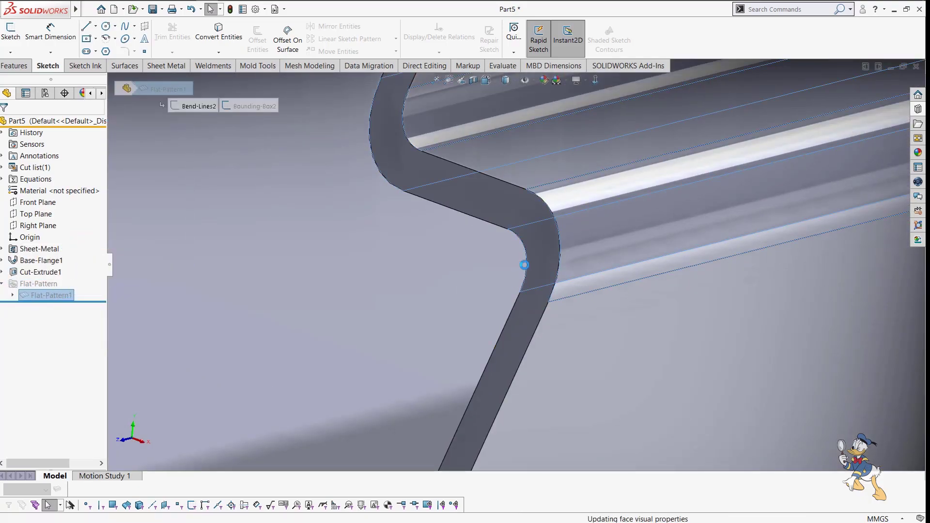
{"action": "scroll", "coordinate": [544, 247], "scroll_direction": "up", "scroll_amount": 5}
{"action": "scroll", "coordinate": [504, 298], "scroll_direction": "down", "scroll_amount": 5}
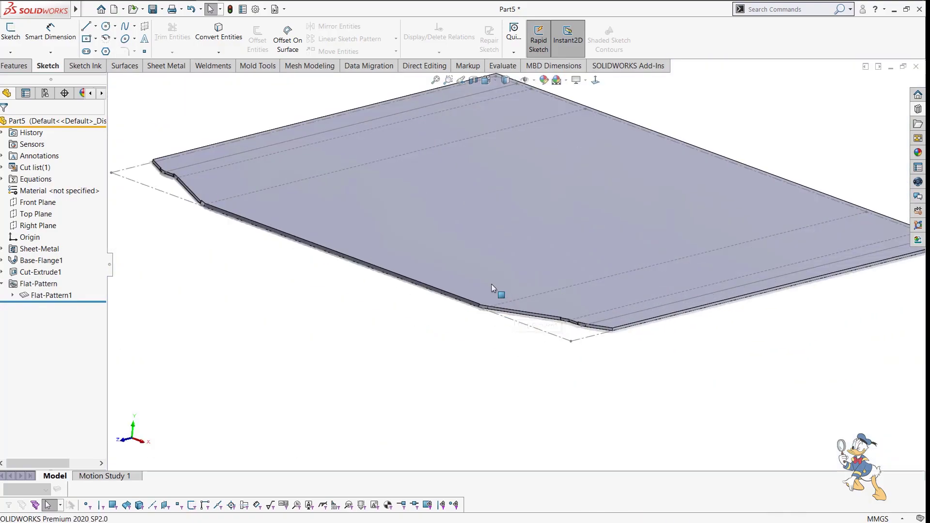
{"action": "middle_click_drag", "start_coordinate": [486, 389], "coordinate": [480, 293]}
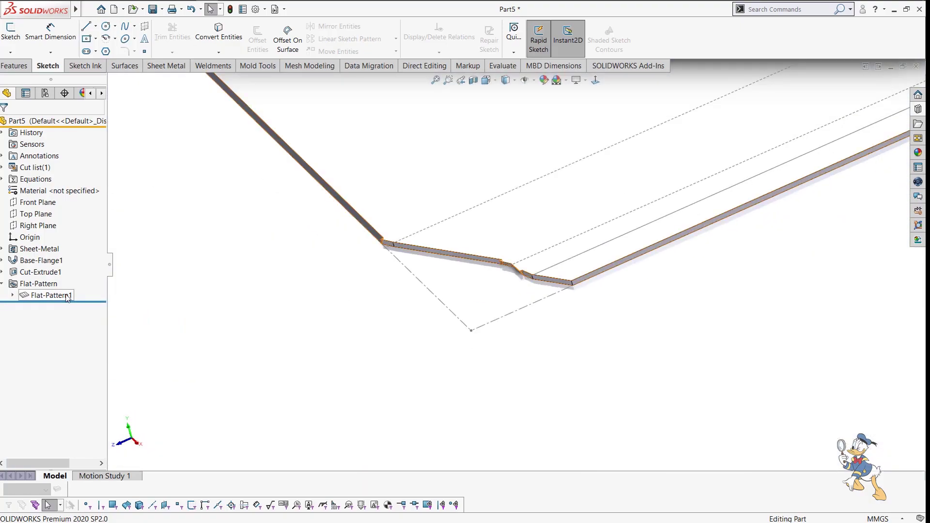
{"action": "left_click", "coordinate": [49, 295]}
{"action": "left_click", "coordinate": [89, 266]}
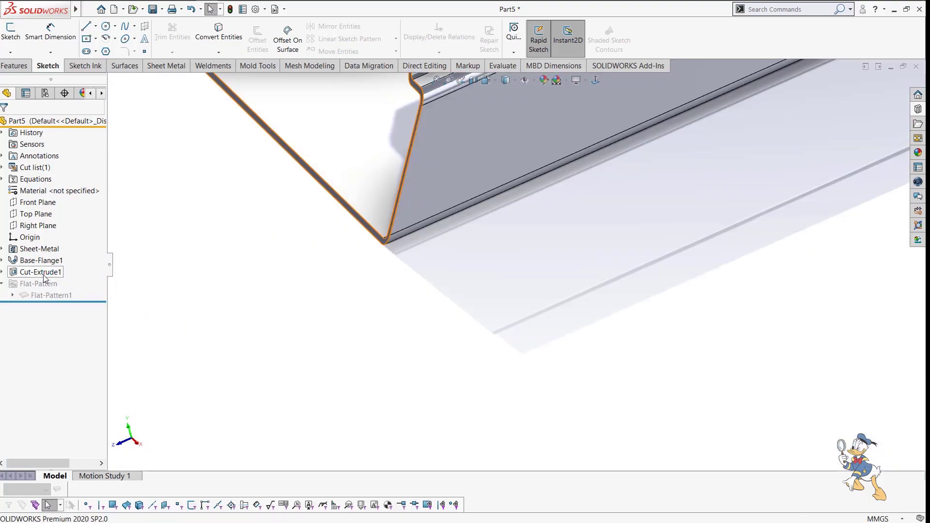
Edit the angled end cut to turn its Normal cut option back on.
{"action": "left_click", "coordinate": [46, 273]}
{"action": "left_click", "coordinate": [52, 247]}
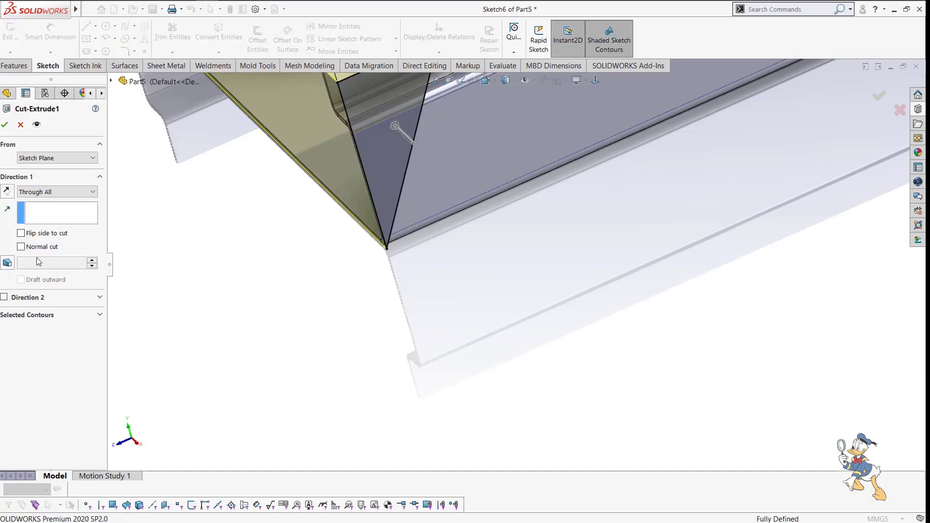
{"action": "left_click", "coordinate": [21, 246]}
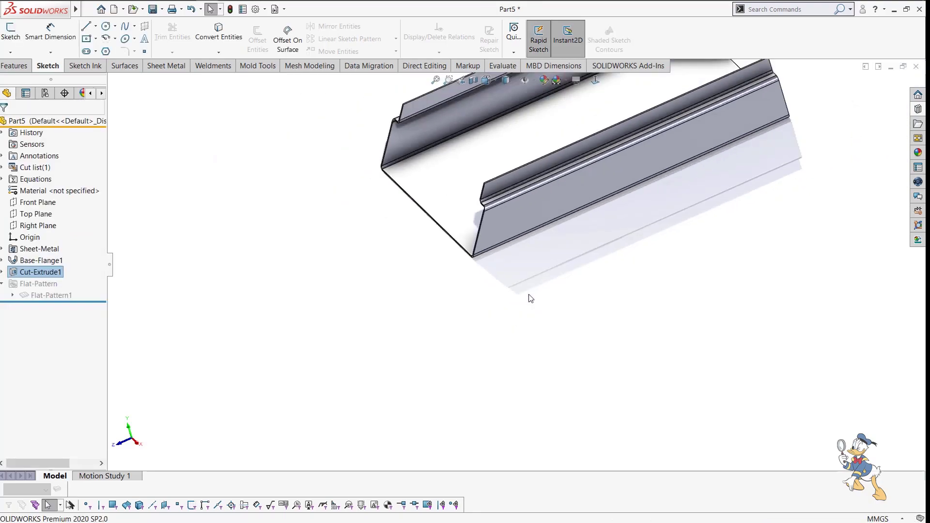
Start a sketch on the channel's base face and draw an infinite vertical construction line through the origin.
{"action": "middle_click_drag", "start_coordinate": [536, 297], "coordinate": [465, 396]}
{"action": "left_click", "coordinate": [490, 299]}
{"action": "left_click", "coordinate": [541, 268]}
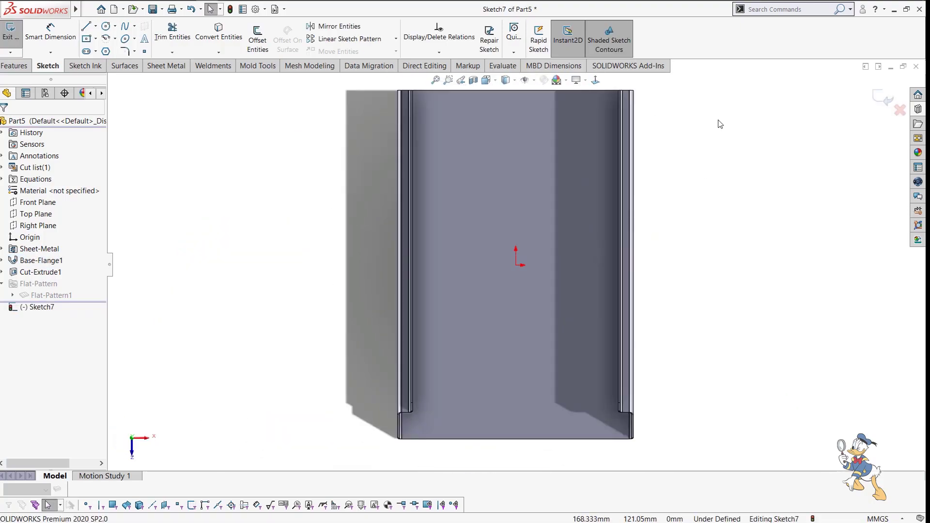
{"action": "key", "text": "r"}
{"action": "key", "text": "space"}
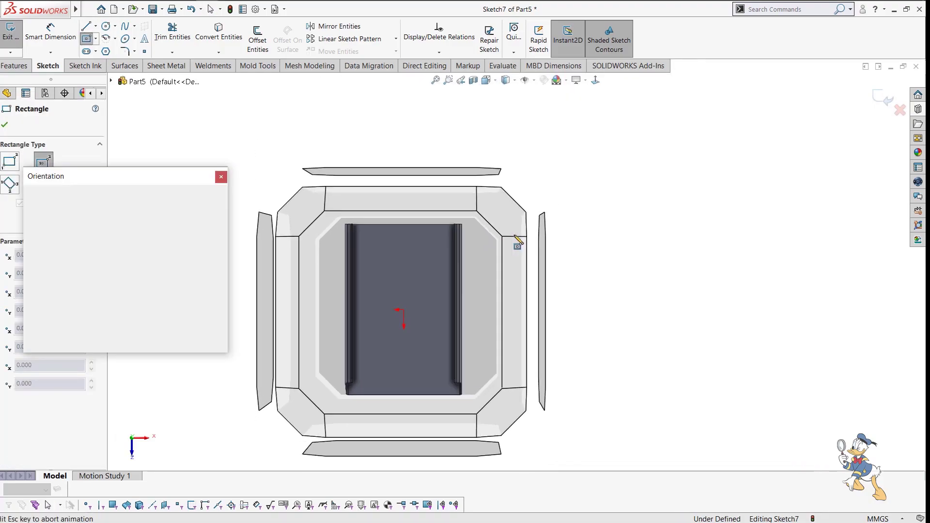
{"action": "left_click", "coordinate": [459, 257]}
{"action": "right_click_drag", "start_coordinate": [456, 265], "coordinate": [142, 276]}
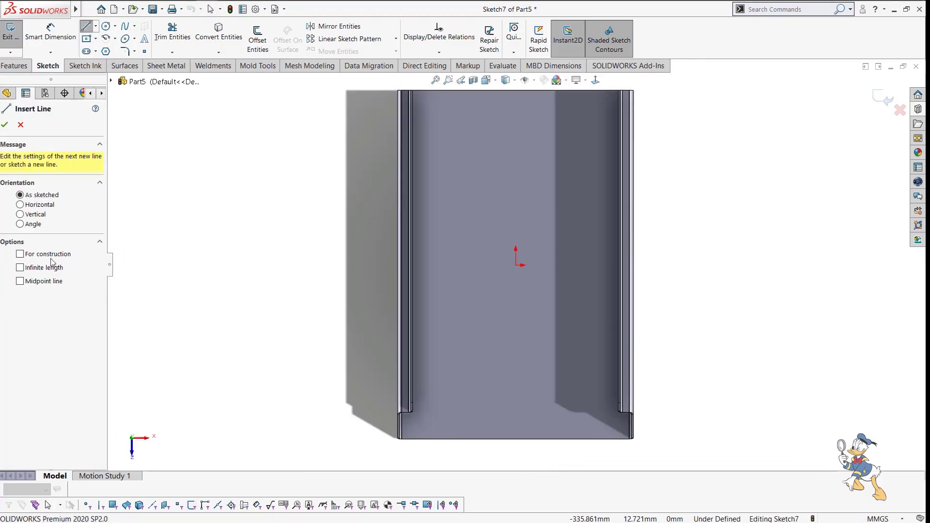
{"action": "left_click", "coordinate": [516, 265]}
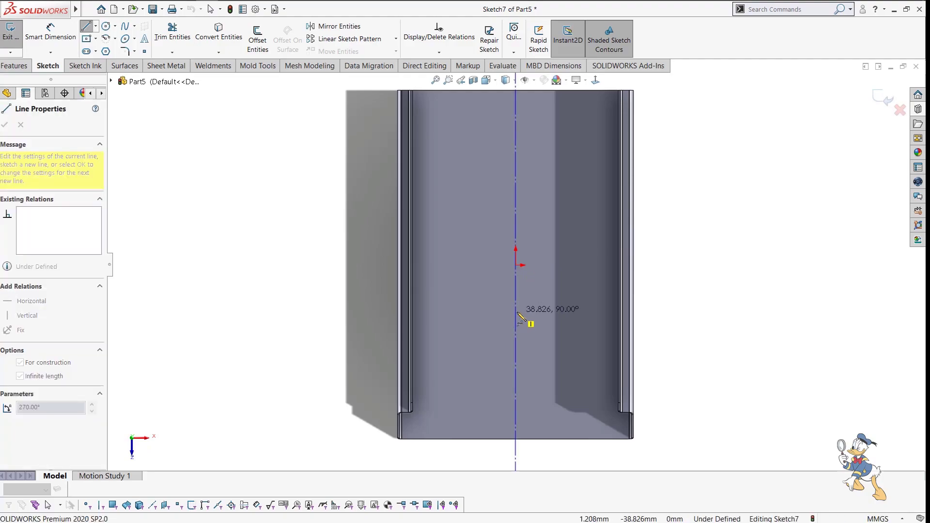
{"action": "left_click", "coordinate": [520, 317]}
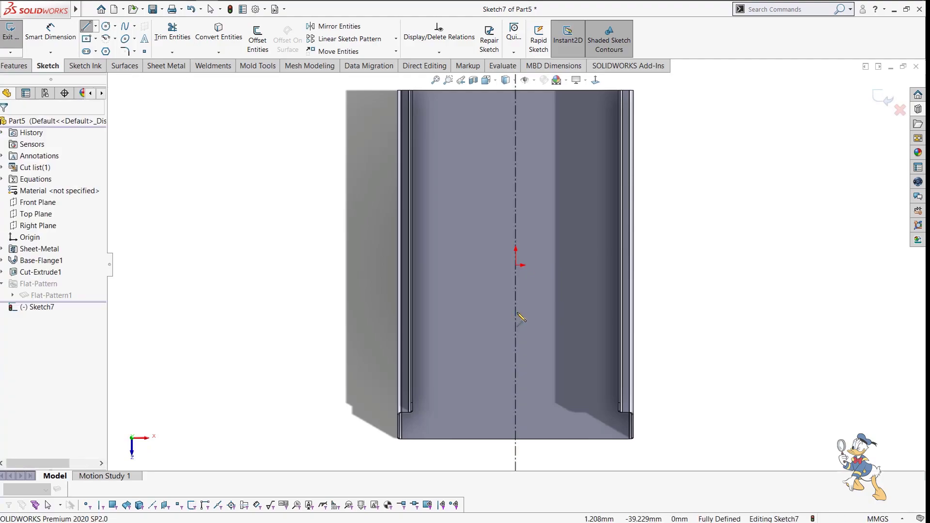
{"action": "key", "text": "r"}
{"action": "key", "text": "a"}
{"action": "key", "text": "space"}
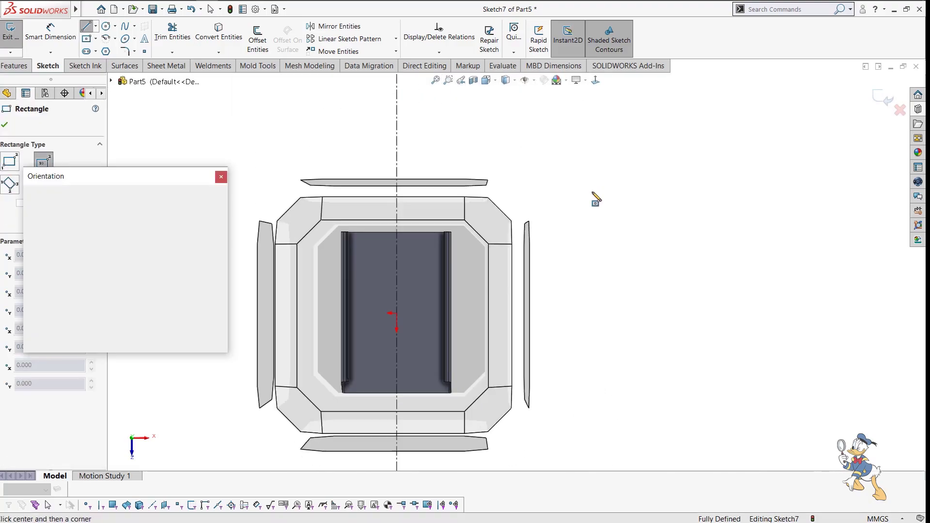
{"action": "key", "text": "Escape"}
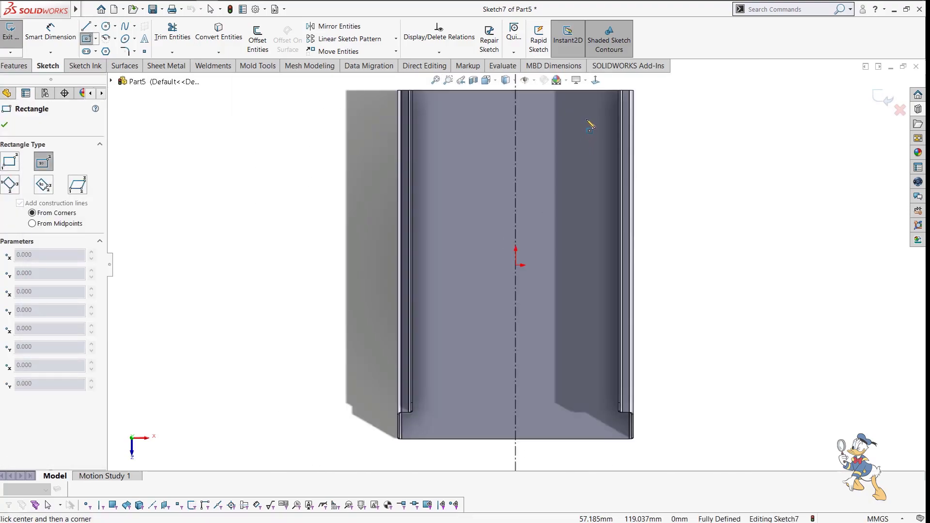
{"action": "left_click", "coordinate": [588, 121]}
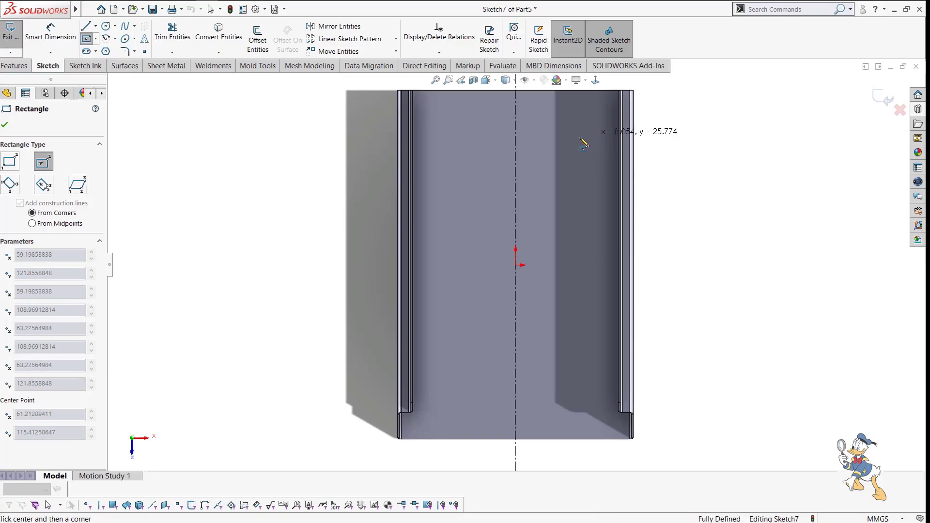
{"action": "key", "text": "Escape"}
With dynamic mirroring about the vertical centreline, draw a center rectangle about 15 mm wide and 31 mm high near the channel's unbevelled end.
{"action": "key", "text": "m"}
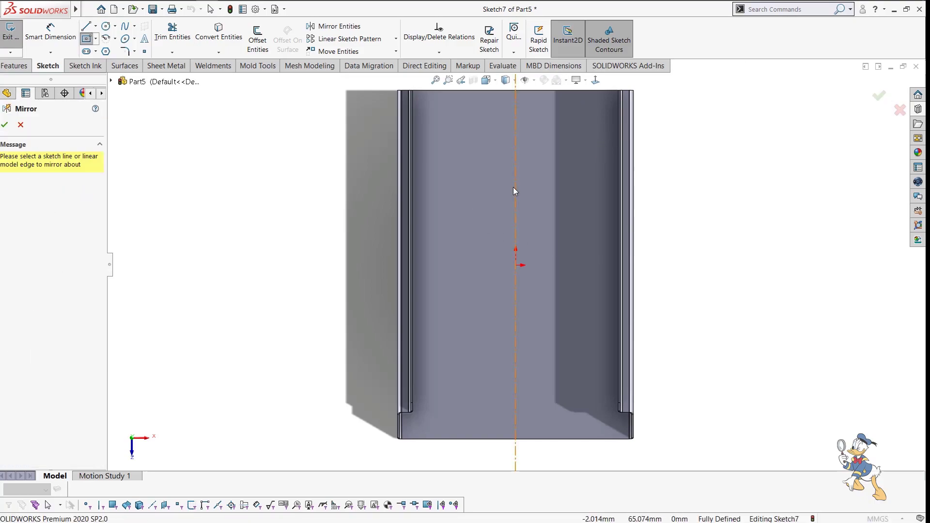
{"action": "left_click", "coordinate": [515, 188]}
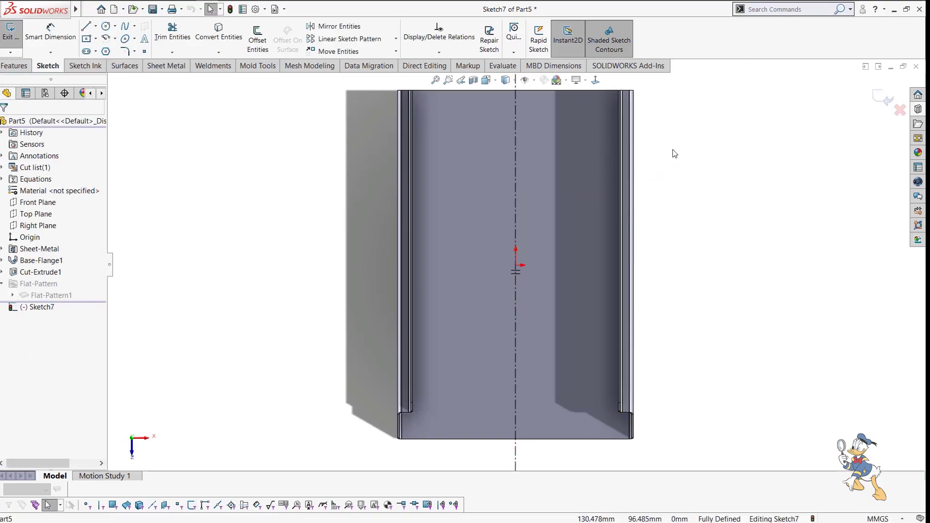
{"action": "key", "text": "r"}
{"action": "key", "text": "a"}
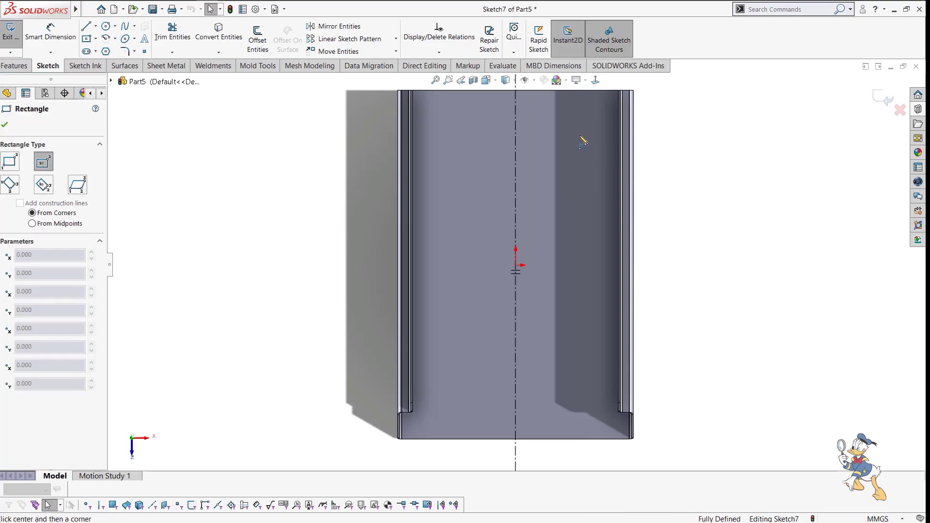
{"action": "key", "text": "space"}
{"action": "left_click", "coordinate": [441, 248]}
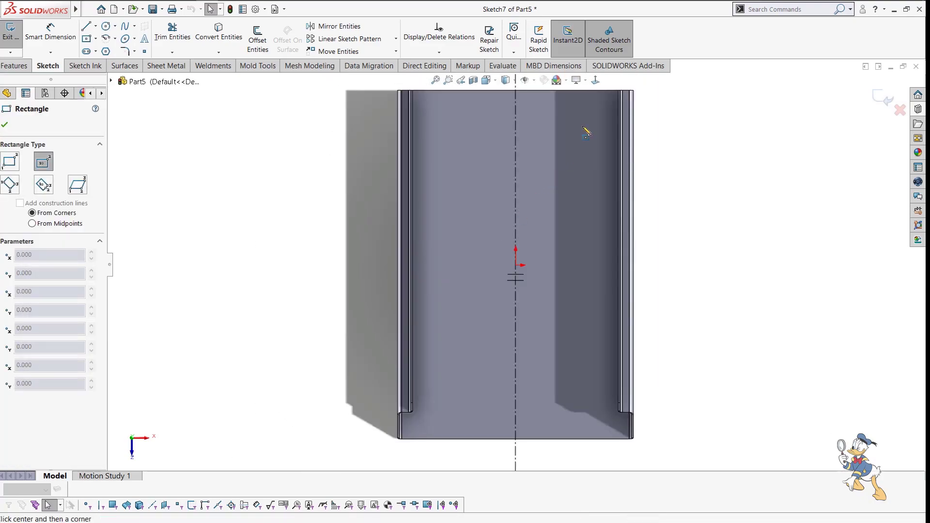
{"action": "scroll", "coordinate": [583, 127], "scroll_direction": "down", "scroll_amount": 1}
{"action": "left_click", "coordinate": [583, 126]}
{"action": "left_click", "coordinate": [592, 148]}
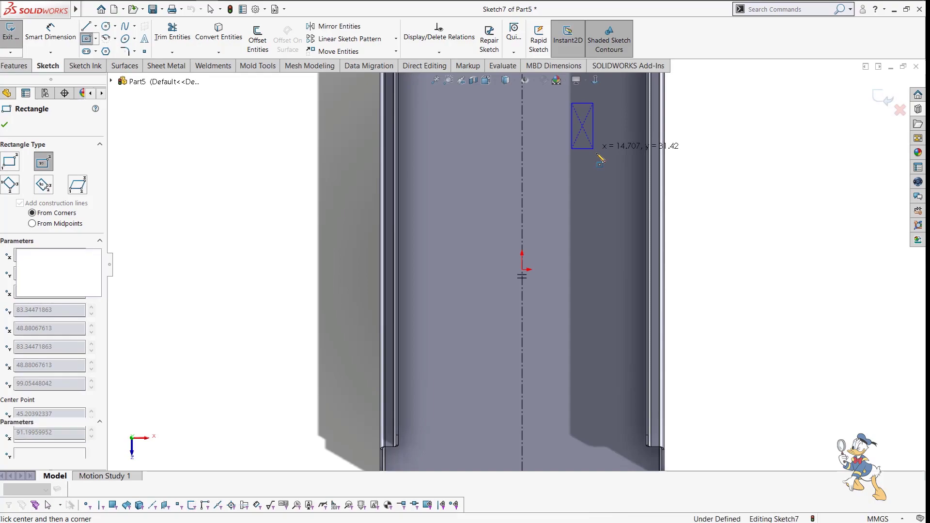
{"action": "key", "text": "f"}
{"action": "key", "text": "Escape"}
Dimension the rectangle with a height of 26 mm and a width of 11 mm.
{"action": "right_click_drag", "start_coordinate": [676, 230], "coordinate": [666, 153]}
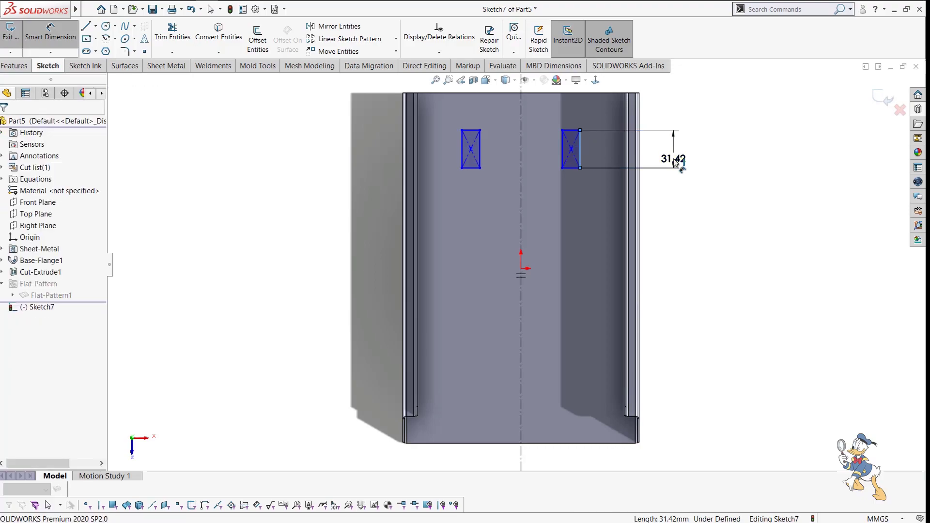
{"action": "left_click", "coordinate": [673, 164]}
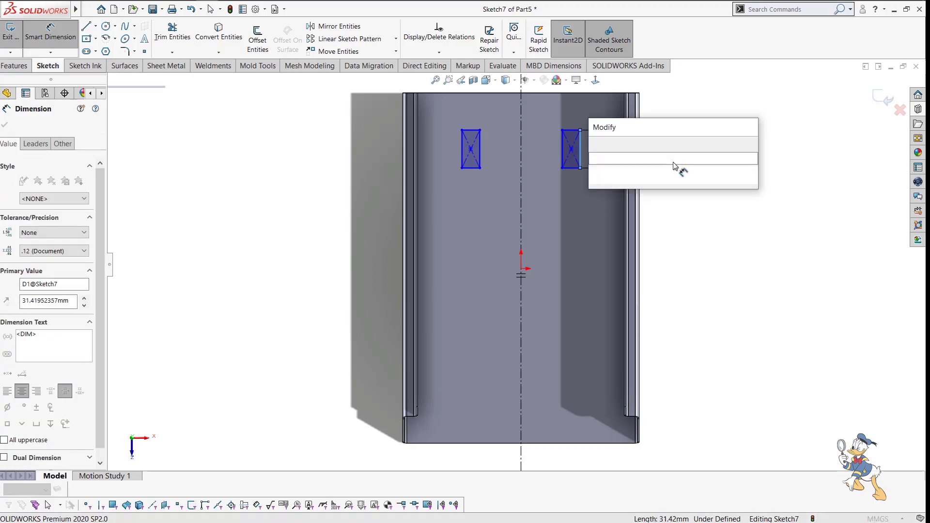
{"action": "key", "text": "Return"}
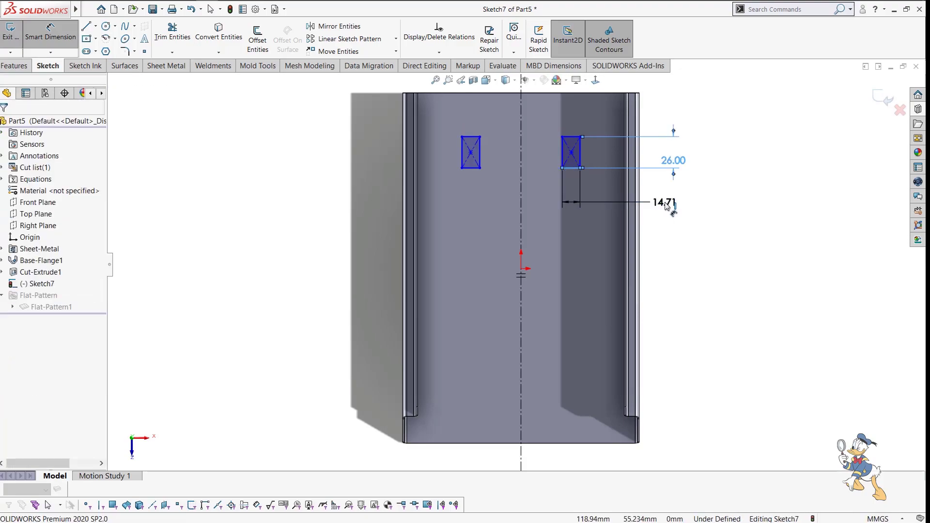
{"action": "left_click", "coordinate": [670, 212]}
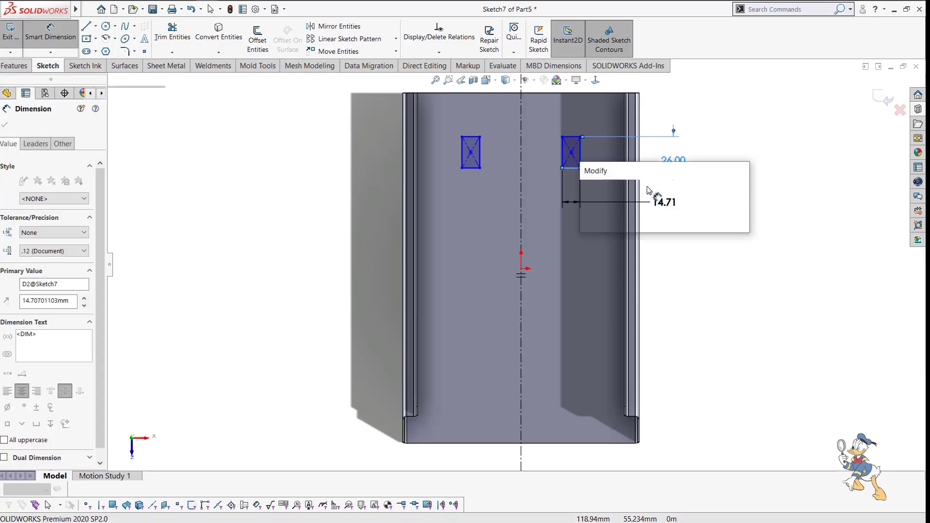
{"action": "type", "text": "11"}
{"action": "key", "text": "Escape"}
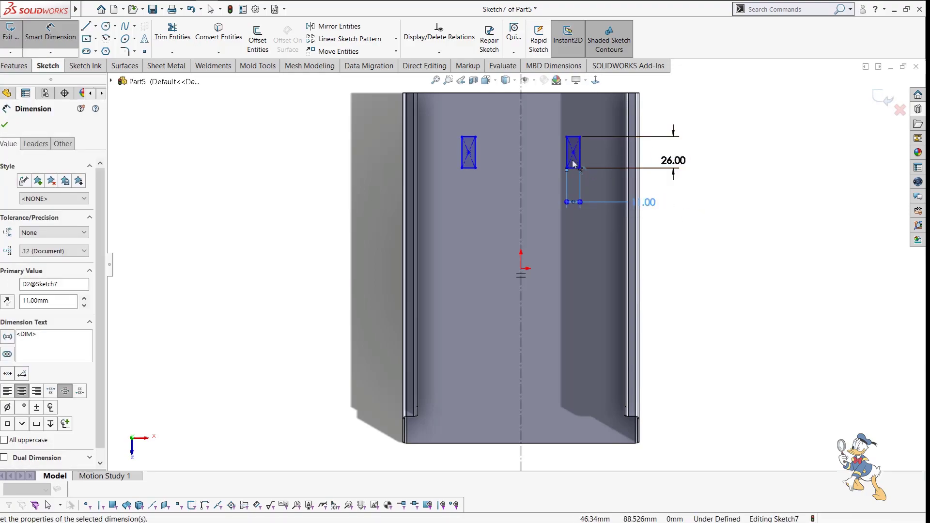
Dimension the rectangle's lower edge 40 mm from the channel's unbevelled end and its inner side 68 mm from the vertical centreline.
{"action": "left_click", "coordinate": [596, 93]}
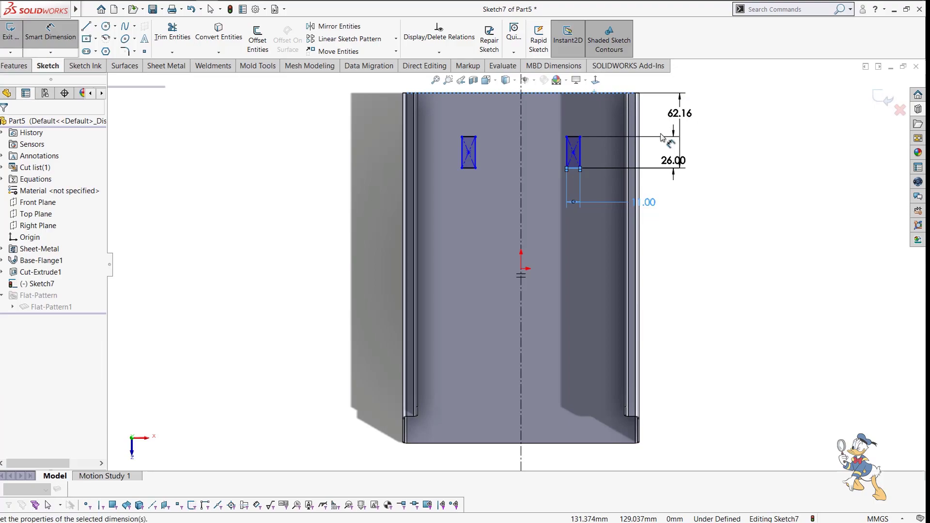
{"action": "left_click", "coordinate": [681, 115]}
{"action": "key", "text": "Escape"}
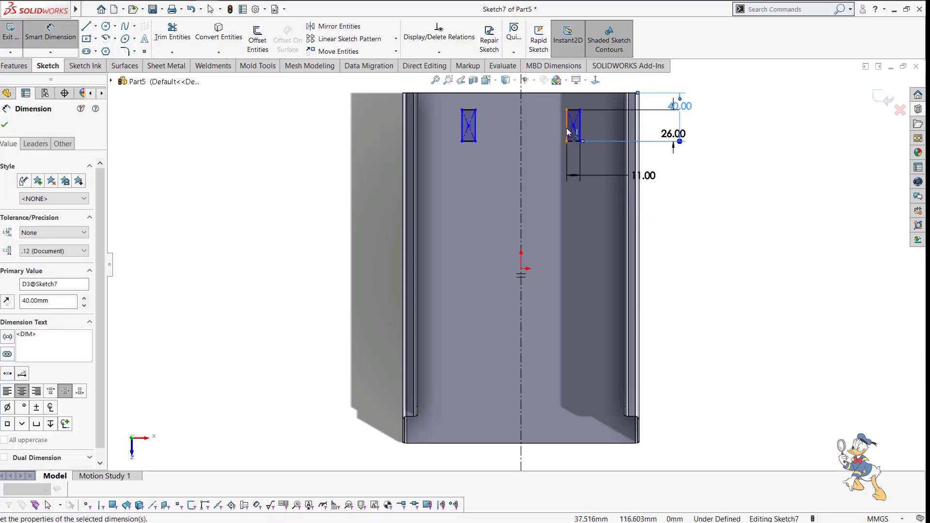
{"action": "left_click", "coordinate": [522, 140]}
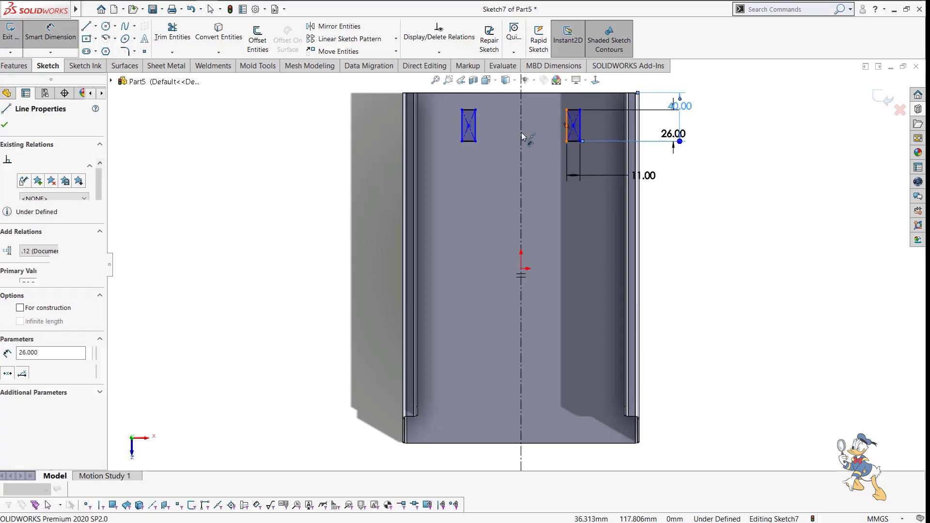
{"action": "left_click", "coordinate": [541, 119]}
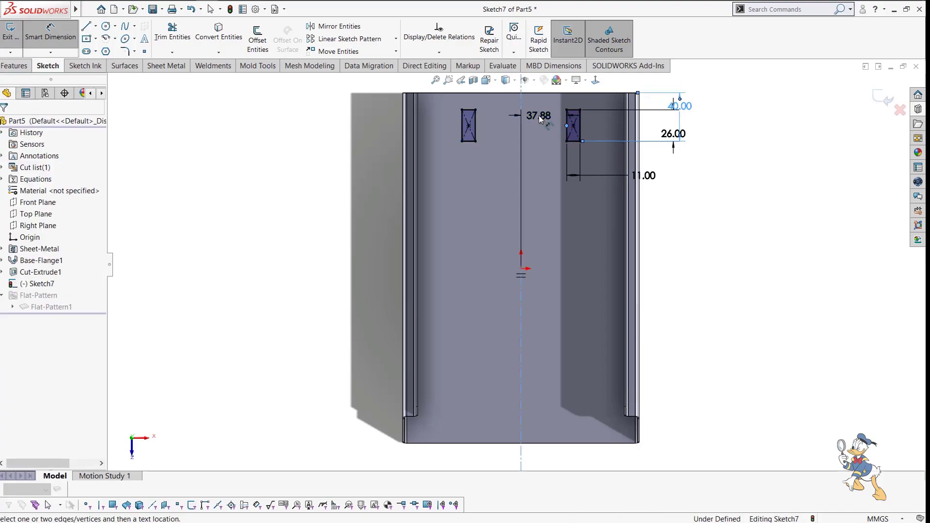
{"action": "double_click", "coordinate": [541, 118]}
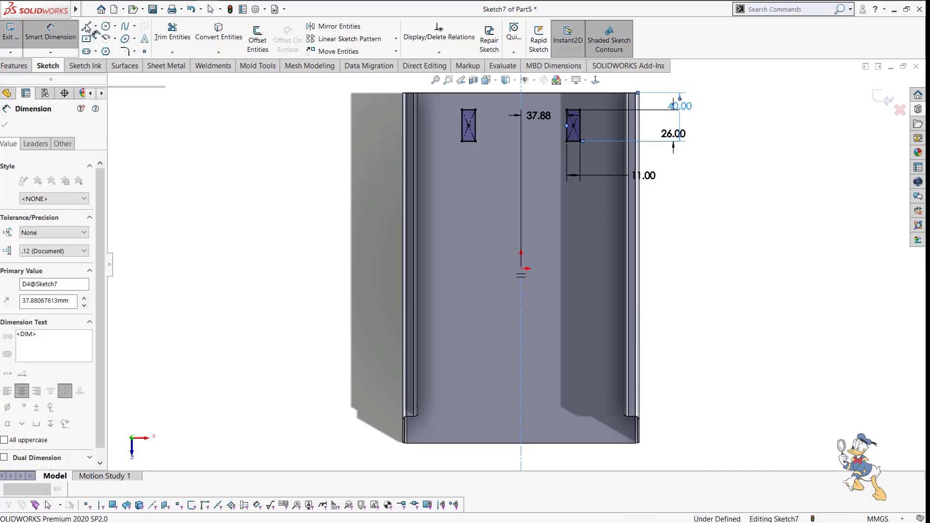
{"action": "type", "text": "68"}
{"action": "key", "text": "Return"}
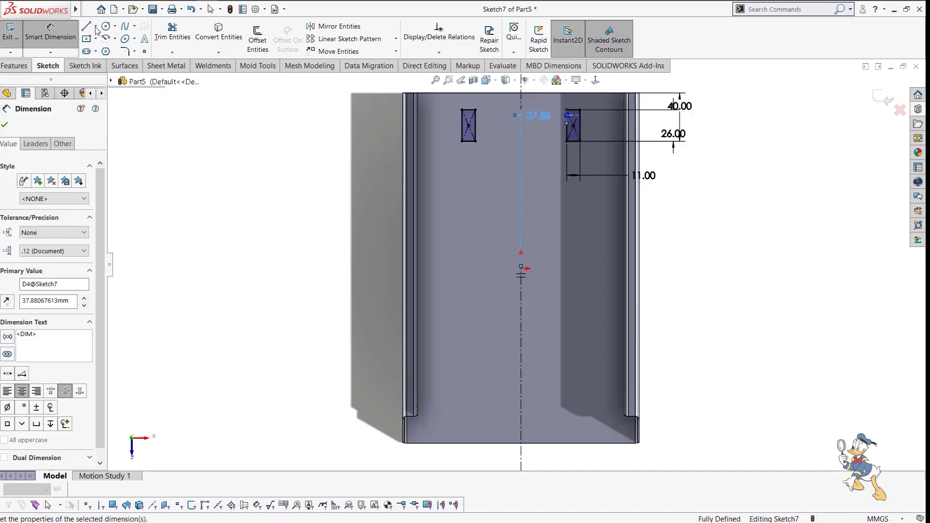
Draw an infinite horizontal construction line through the origin.
{"action": "left_click", "coordinate": [96, 27]}
{"action": "left_click", "coordinate": [100, 49]}
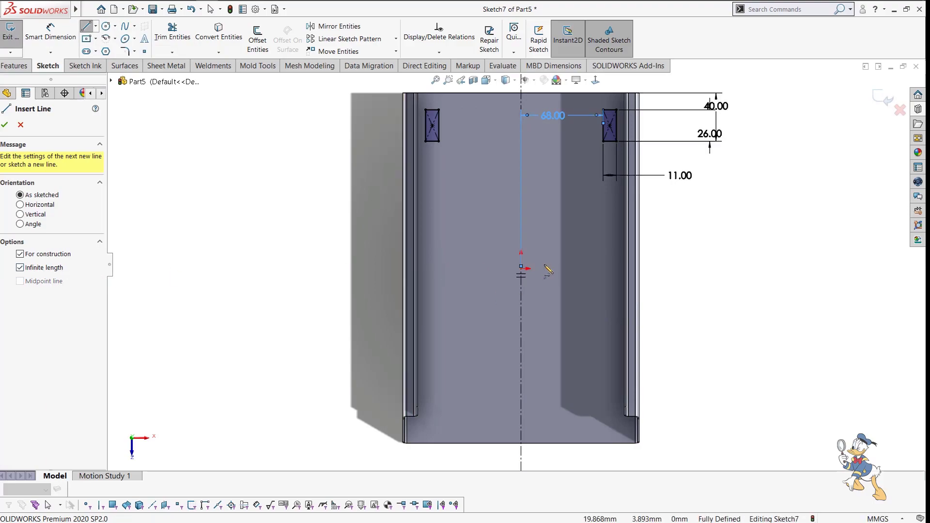
{"action": "left_click", "coordinate": [522, 269]}
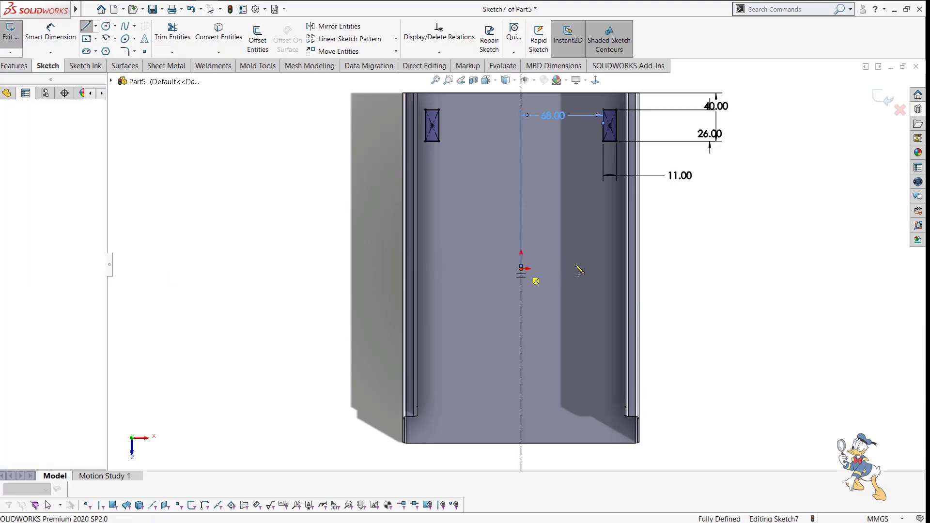
{"action": "left_click", "coordinate": [596, 269]}
{"action": "key", "text": "Escape"}
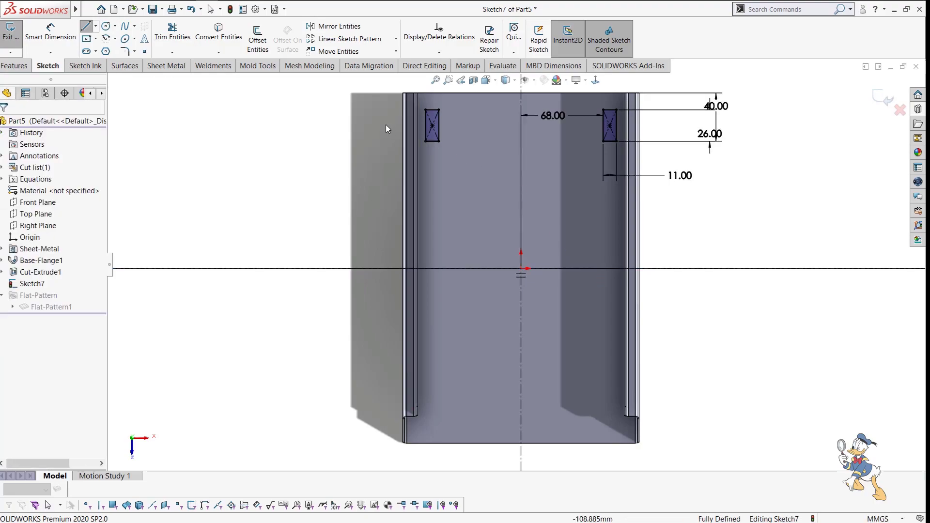
Mirror both rectangles about the horizontal construction line, keeping the originals.
{"action": "left_click_drag", "start_coordinate": [543, 177], "coordinate": [637, 155]}
{"action": "left_click", "coordinate": [349, 27]}
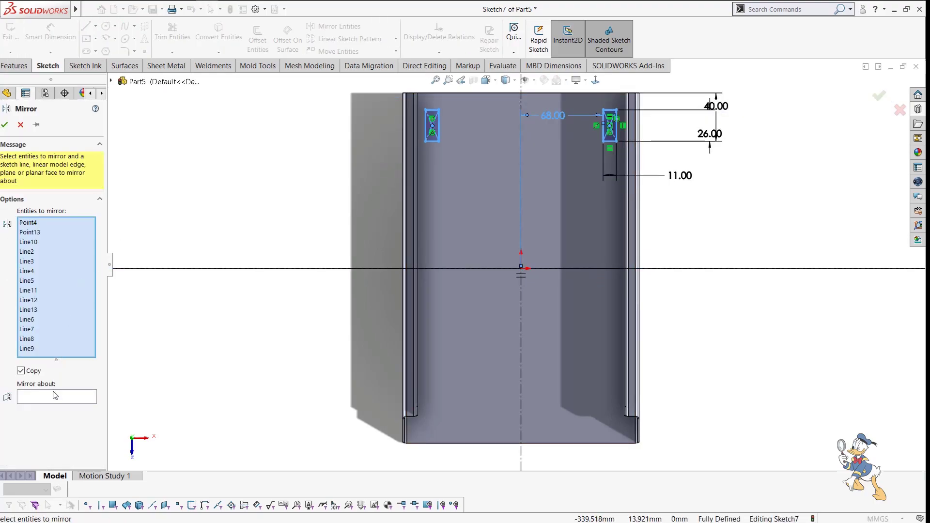
{"action": "left_click", "coordinate": [237, 270]}
{"action": "right_click", "coordinate": [240, 264]}
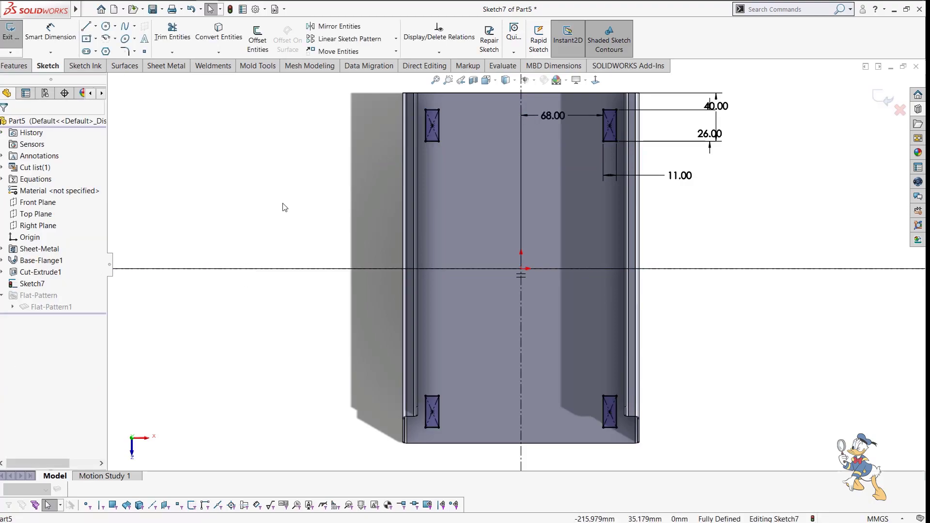
Cut the four sketched rectangles out of the channel's base with a 10 mm blind extruded cut using Normal cut.
{"action": "scroll", "coordinate": [628, 364], "scroll_direction": "up", "scroll_amount": 2}
{"action": "key", "text": "x"}
{"action": "left_click", "coordinate": [5, 125]}
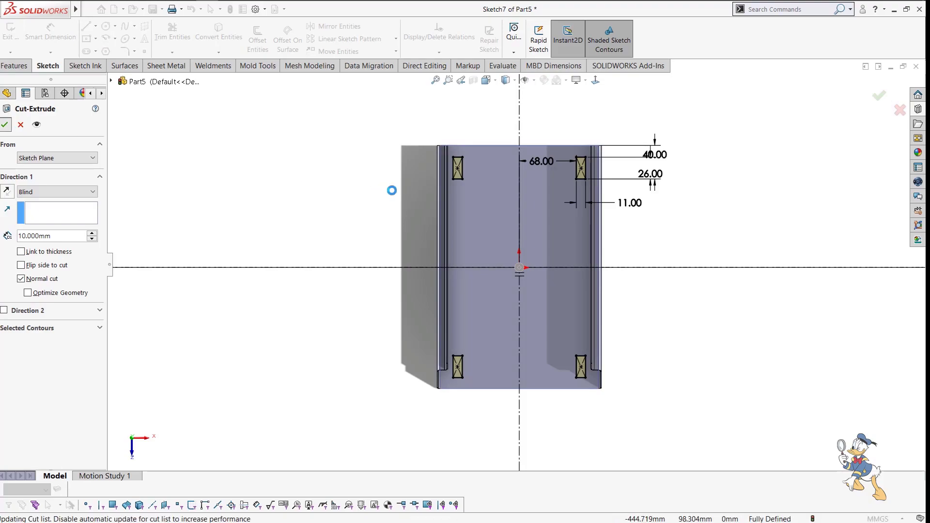
{"action": "left_click", "coordinate": [763, 163]}
Set up an ANSI Metric Ø4.5 drill-size hole, 20 mm blind, and place its point on the base outside the upper-right cutout.
{"action": "scroll", "coordinate": [436, 171], "scroll_direction": "down", "scroll_amount": 5}
{"action": "scroll", "coordinate": [613, 255], "scroll_direction": "up", "scroll_amount": 4}
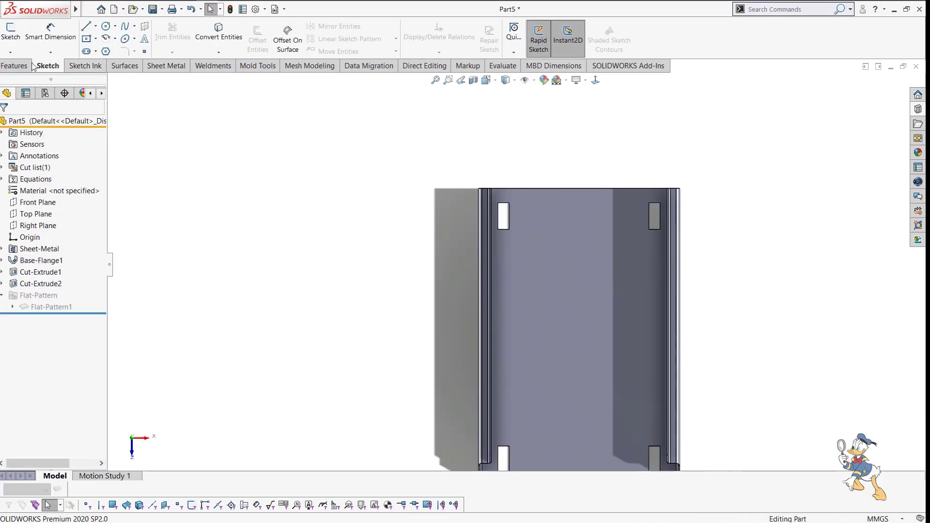
{"action": "left_click", "coordinate": [16, 65]}
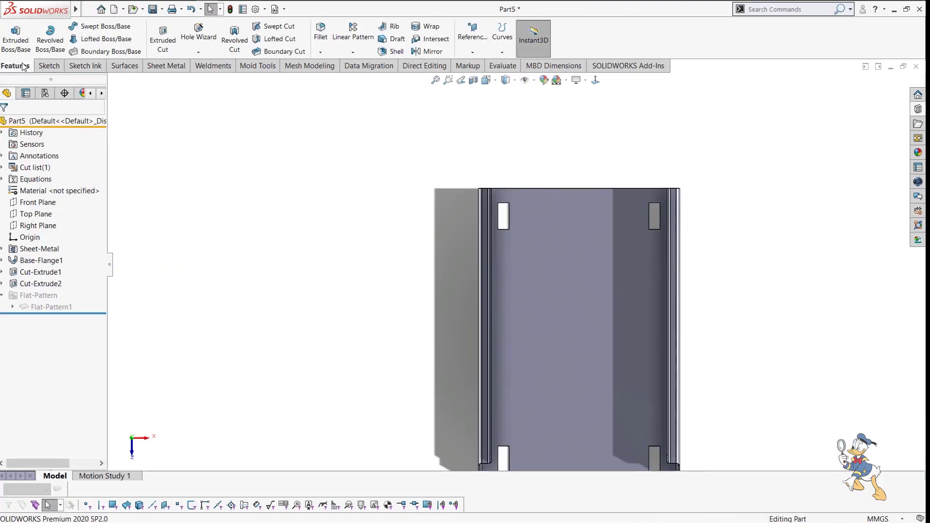
{"action": "left_click", "coordinate": [188, 37]}
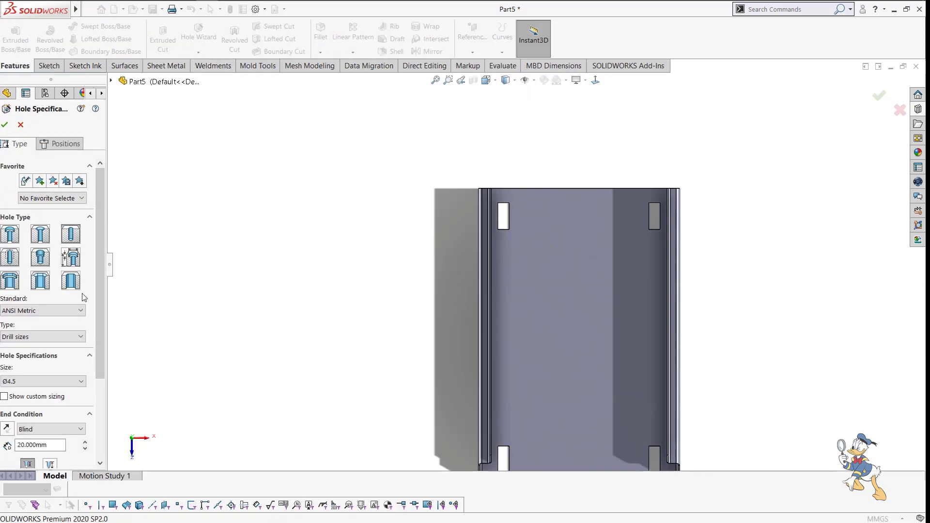
{"action": "left_click_drag", "start_coordinate": [97, 299], "coordinate": [97, 356]}
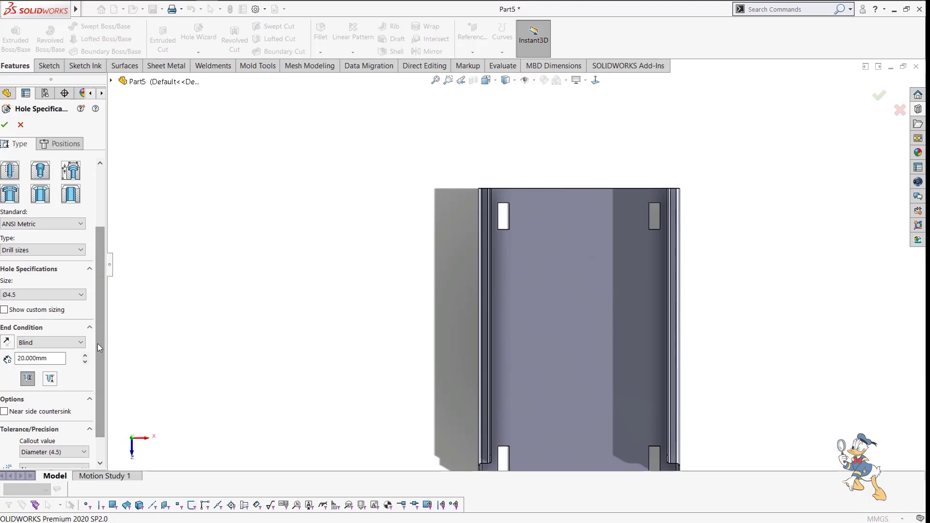
{"action": "scroll", "coordinate": [663, 213], "scroll_direction": "down", "scroll_amount": 3}
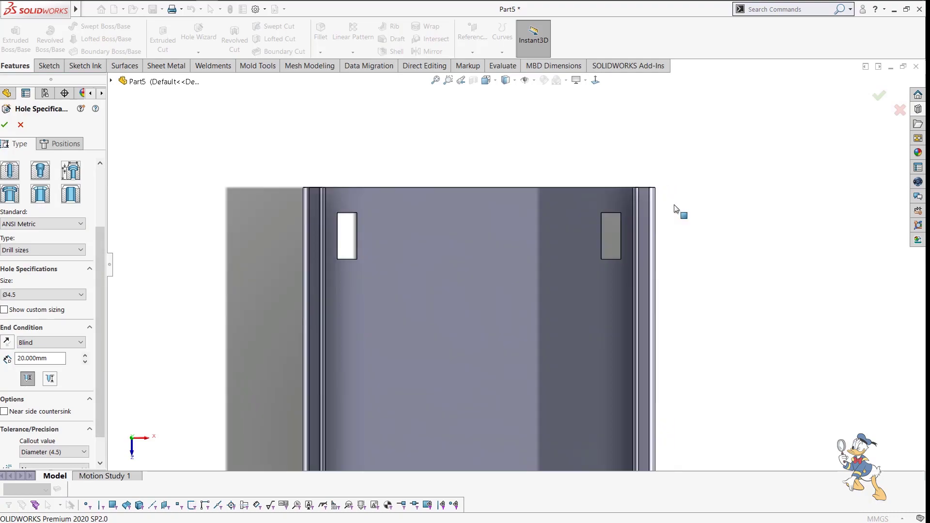
{"action": "left_click", "coordinate": [61, 144]}
{"action": "left_click", "coordinate": [617, 268]}
{"action": "scroll", "coordinate": [626, 259], "scroll_direction": "down", "scroll_amount": 4}
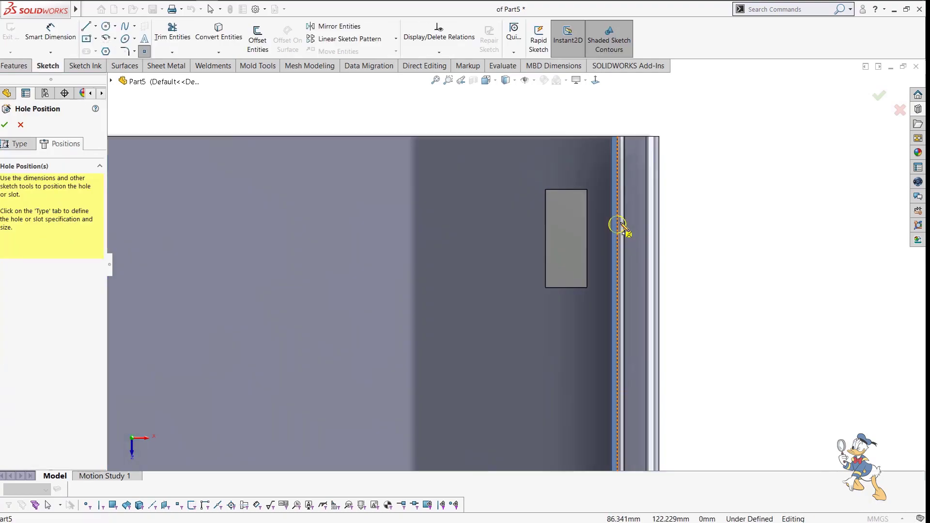
{"action": "left_click", "coordinate": [604, 220]}
Dimension the hole point 4.56 mm from the outer side of the upper-right cutout.
{"action": "mouse_move", "coordinate": [685, 330]}
{"action": "right_mouse_down"}
{"action": "mouse_move", "coordinate": [699, 203]}
{"action": "mouse_move", "coordinate": [687, 157]}
{"action": "right_mouse_up"}
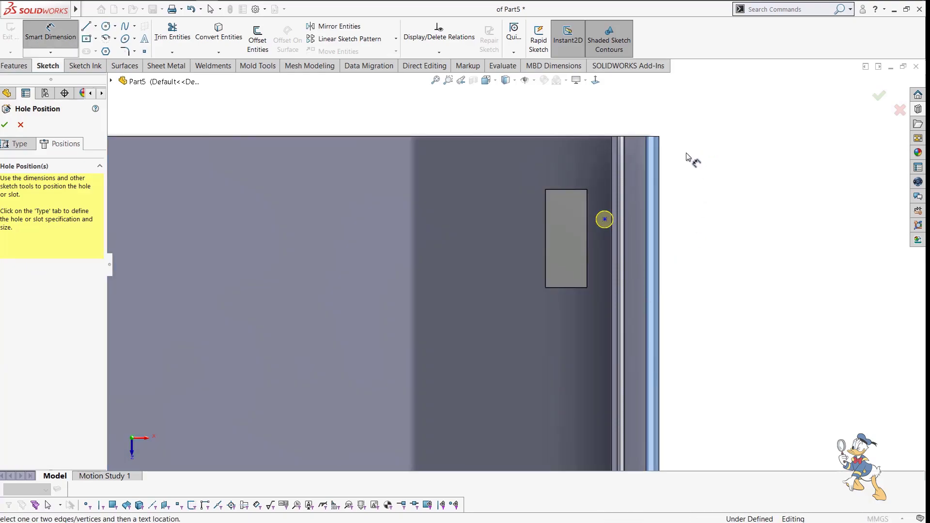
{"action": "left_click", "coordinate": [588, 233]}
{"action": "left_click", "coordinate": [605, 219]}
{"action": "left_click", "coordinate": [729, 150]}
{"action": "type", "text": "4.56"}
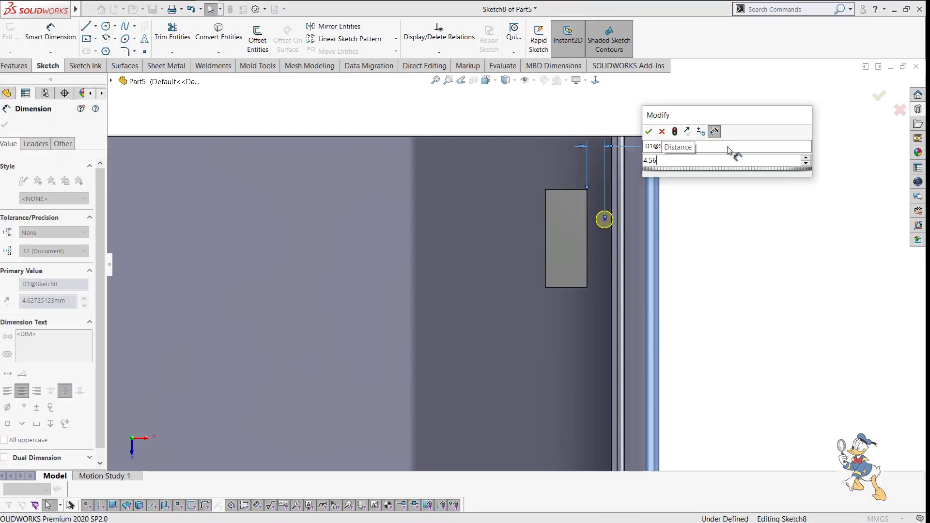
{"action": "key", "text": "Return"}
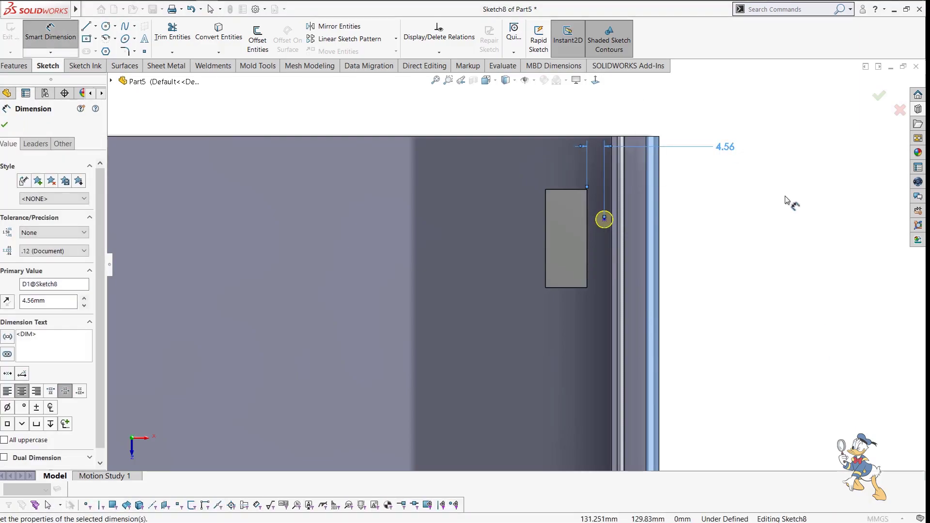
Dimension the hole point 9.30 mm below the upper edge of the cutout.
{"action": "left_click", "coordinate": [571, 189]}
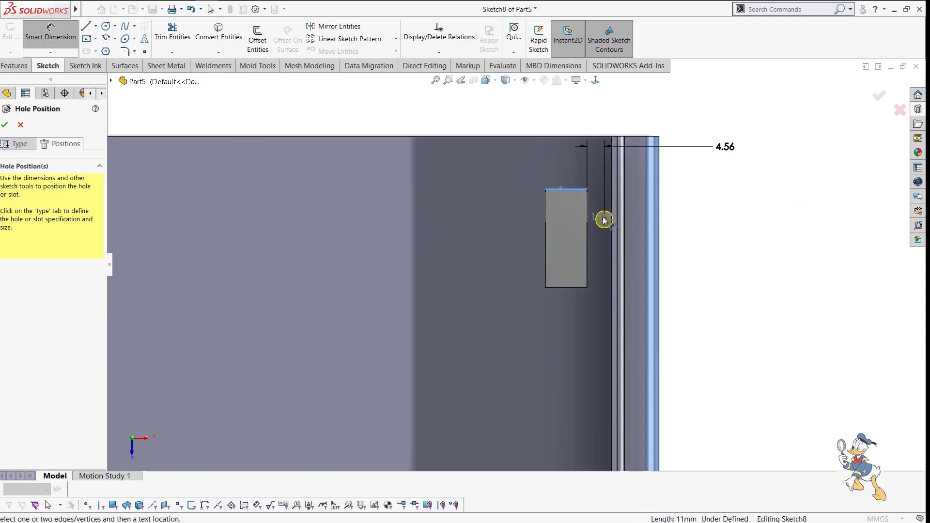
{"action": "left_click", "coordinate": [605, 219]}
{"action": "left_click", "coordinate": [701, 196]}
{"action": "key", "text": "Return"}
Draw an infinite vertical construction line through the origin in the hole position sketch.
{"action": "scroll", "coordinate": [633, 242], "scroll_direction": "up", "scroll_amount": 8}
{"action": "left_click", "coordinate": [311, 108]}
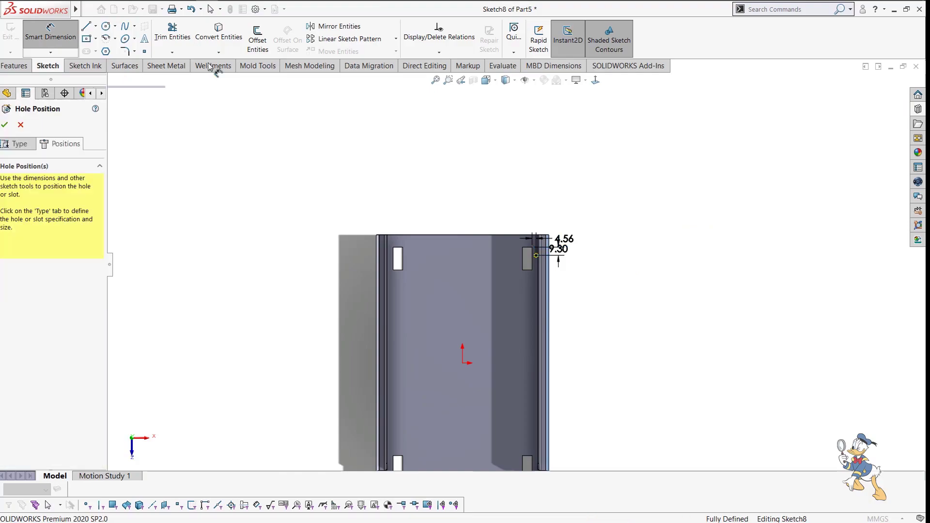
{"action": "left_click", "coordinate": [95, 26]}
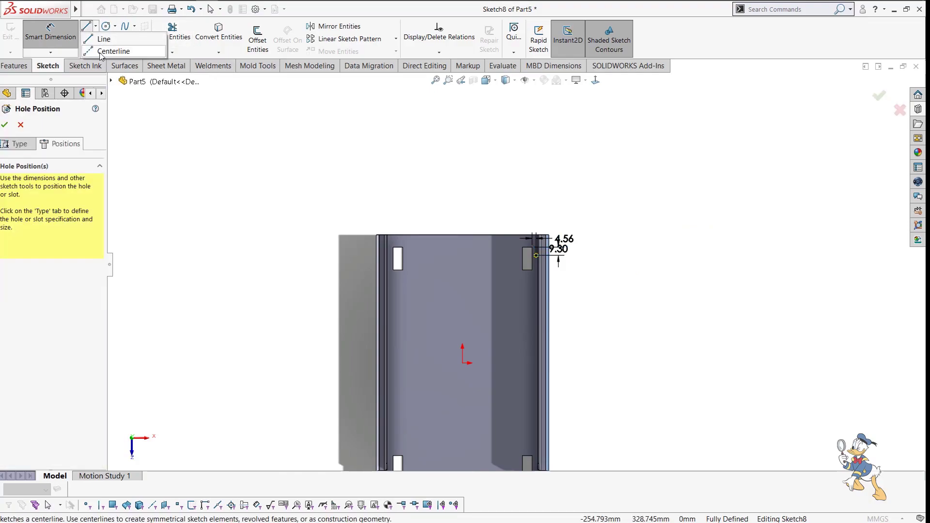
{"action": "left_click", "coordinate": [104, 53]}
{"action": "left_click", "coordinate": [42, 269]}
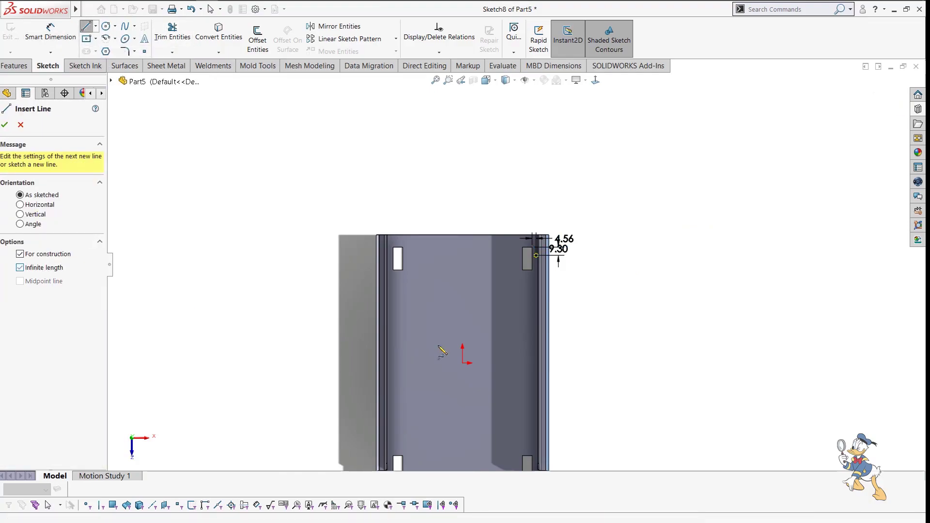
{"action": "left_click", "coordinate": [464, 361]}
{"action": "left_click", "coordinate": [478, 318]}
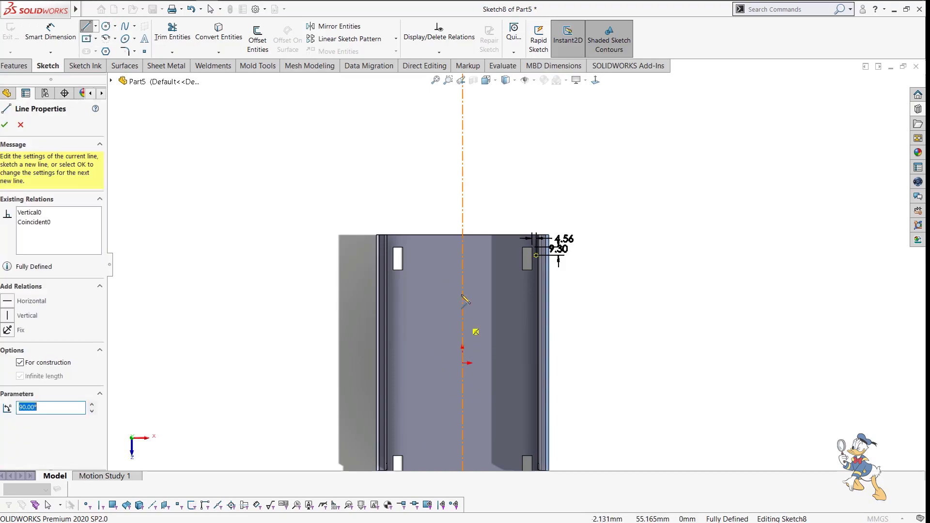
{"action": "key", "text": "Escape"}
Mirror the hole point about the vertical construction line, keeping the original.
{"action": "scroll", "coordinate": [533, 252], "scroll_direction": "down", "scroll_amount": 5}
{"action": "scroll", "coordinate": [509, 235], "scroll_direction": "down", "scroll_amount": 2}
{"action": "left_click_drag", "start_coordinate": [473, 233], "coordinate": [575, 283]}
{"action": "left_click", "coordinate": [340, 26]}
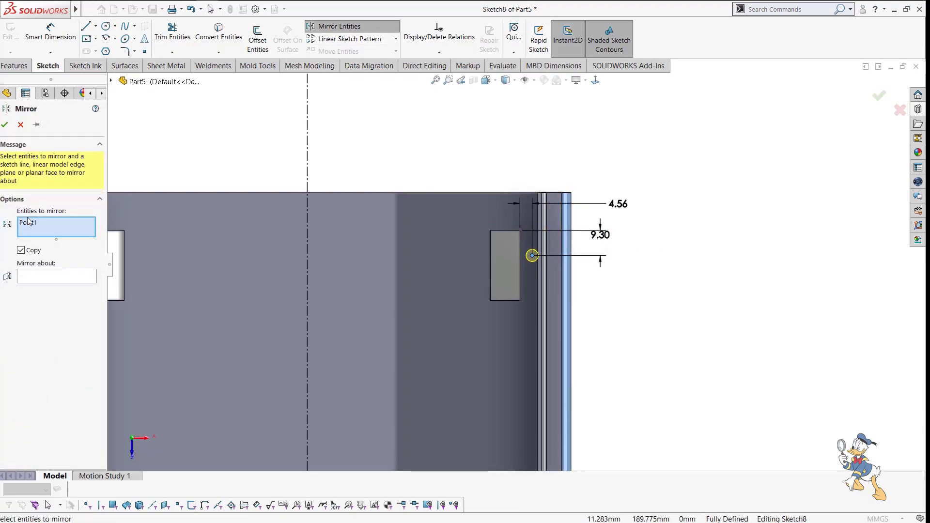
{"action": "left_click", "coordinate": [48, 278]}
{"action": "left_click", "coordinate": [307, 153]}
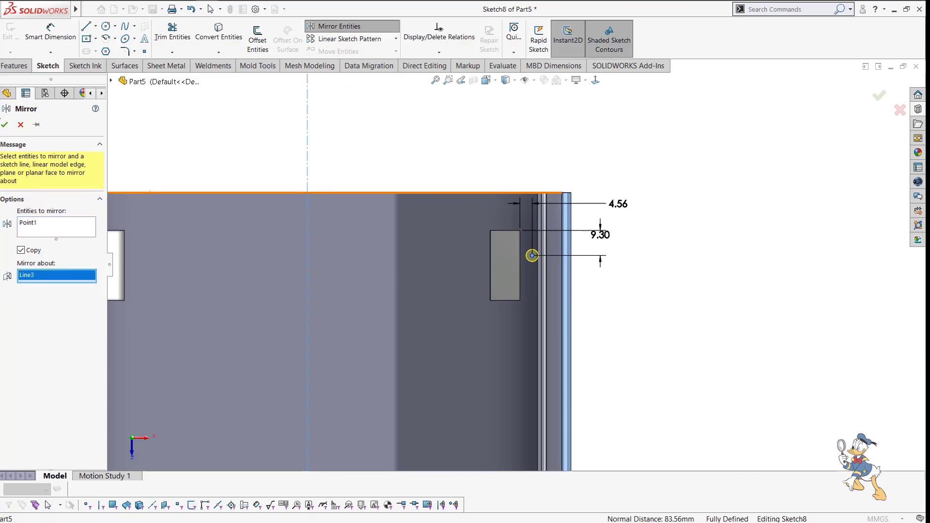
{"action": "left_click", "coordinate": [4, 125]}
Draw an infinite horizontal construction line through the origin in the hole position sketch.
{"action": "scroll", "coordinate": [355, 301], "scroll_direction": "up", "scroll_amount": 5}
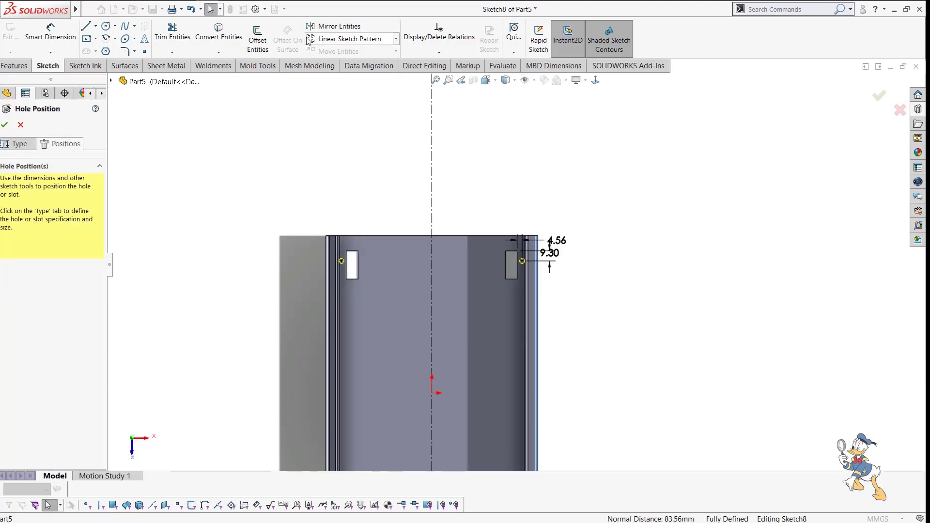
{"action": "key", "text": "l"}
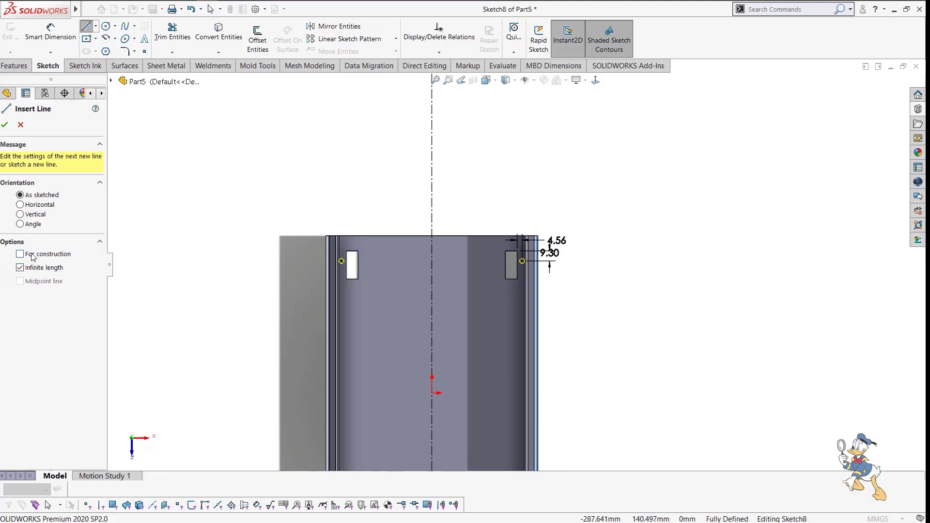
{"action": "left_click", "coordinate": [32, 256]}
{"action": "scroll", "coordinate": [433, 303], "scroll_direction": "up", "scroll_amount": 2}
{"action": "left_click", "coordinate": [458, 355]}
{"action": "left_click", "coordinate": [497, 361]}
{"action": "scroll", "coordinate": [487, 339], "scroll_direction": "down", "scroll_amount": 2}
{"action": "left_click", "coordinate": [271, 166]}
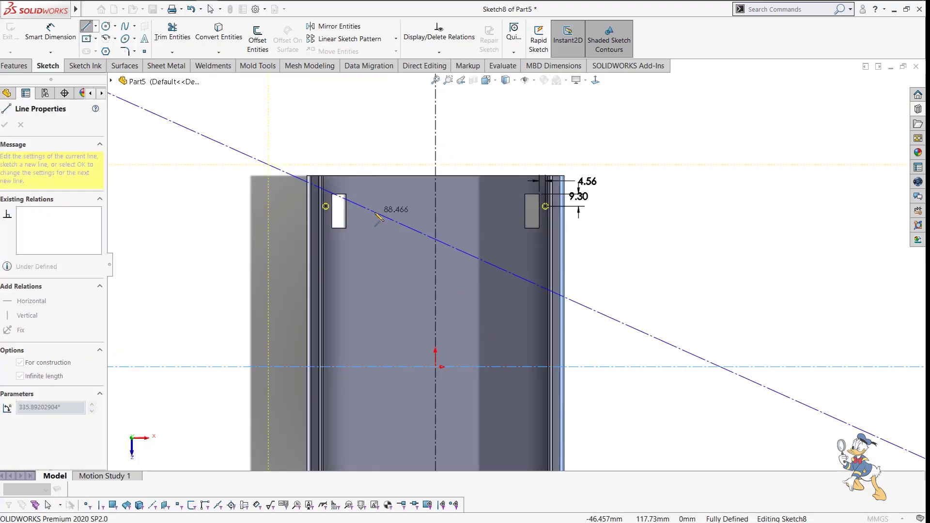
{"action": "left_click", "coordinate": [373, 212]}
{"action": "key", "text": "Escape"}
{"action": "left_click_drag", "start_coordinate": [288, 145], "coordinate": [258, 195]}
{"action": "key", "text": "Delete"}
Mirror both hole points about the horizontal construction line, keeping the originals, and create the four Ø4.5 holes.
{"action": "left_click_drag", "start_coordinate": [230, 160], "coordinate": [564, 245]}
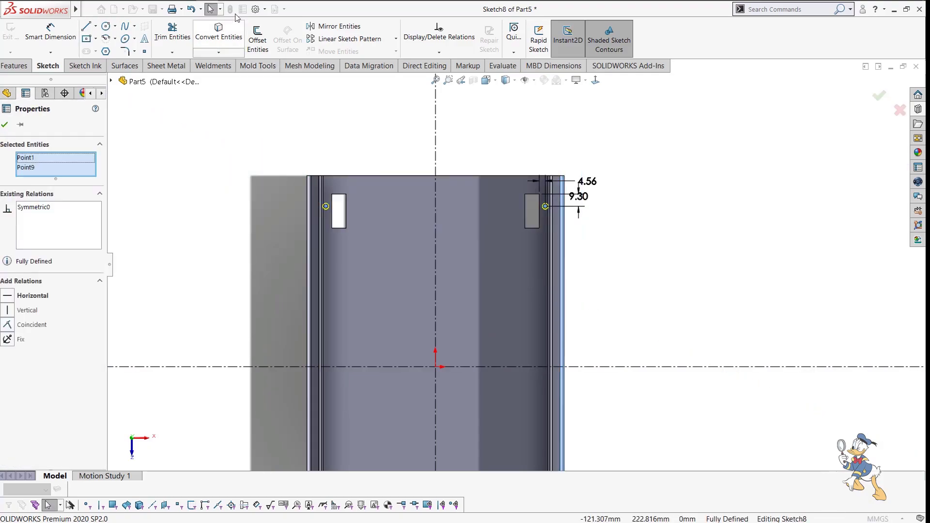
{"action": "left_click", "coordinate": [311, 28]}
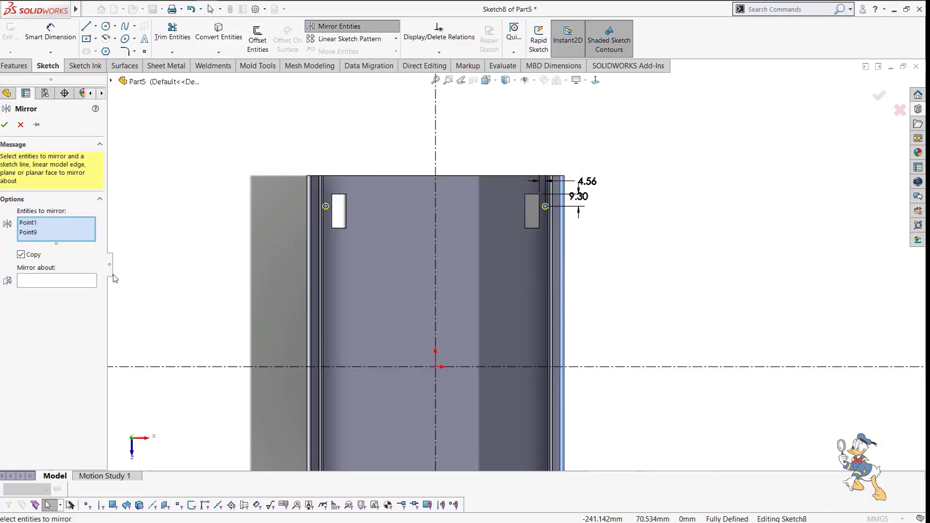
{"action": "left_click", "coordinate": [148, 368]}
{"action": "scroll", "coordinate": [257, 302], "scroll_direction": "up", "scroll_amount": 3}
{"action": "left_click", "coordinate": [4, 124]}
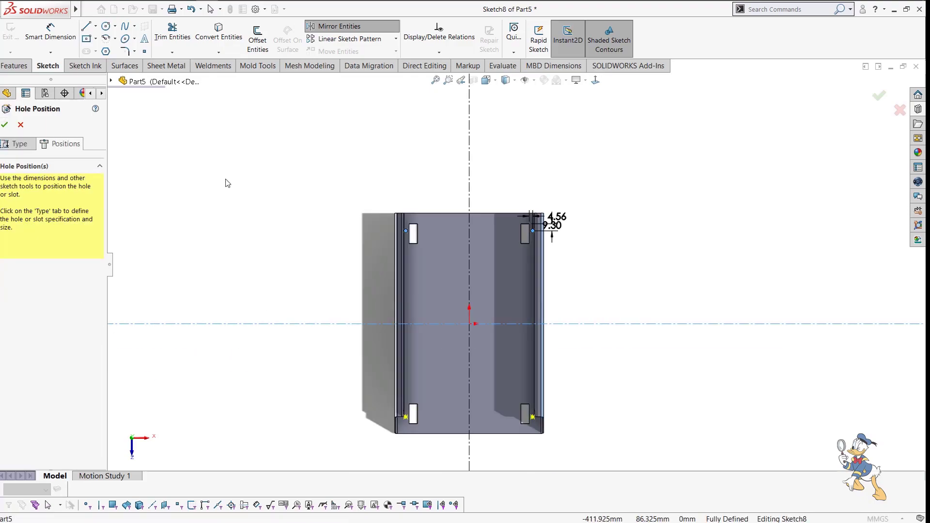
{"action": "middle_click_drag", "start_coordinate": [447, 315], "coordinate": [461, 339]}
{"action": "scroll", "coordinate": [470, 366], "scroll_direction": "down", "scroll_amount": 3}
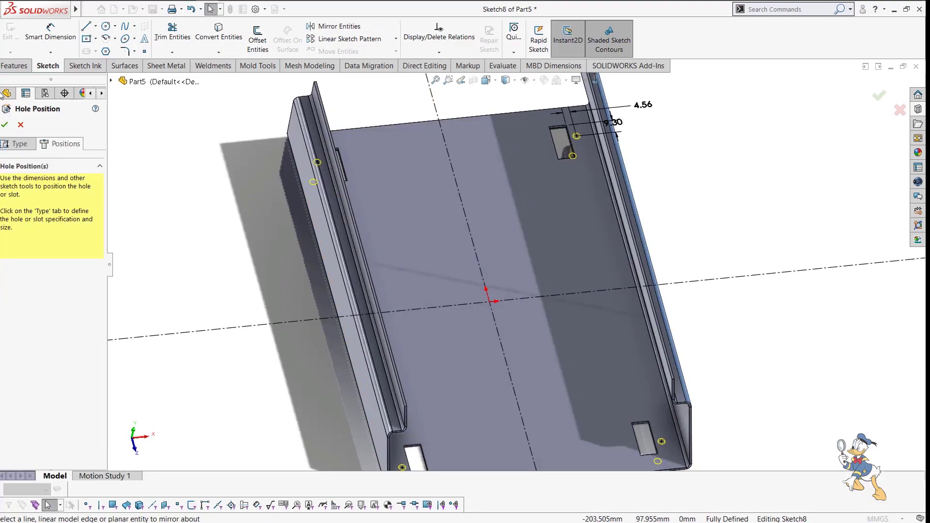
{"action": "left_click", "coordinate": [5, 125]}
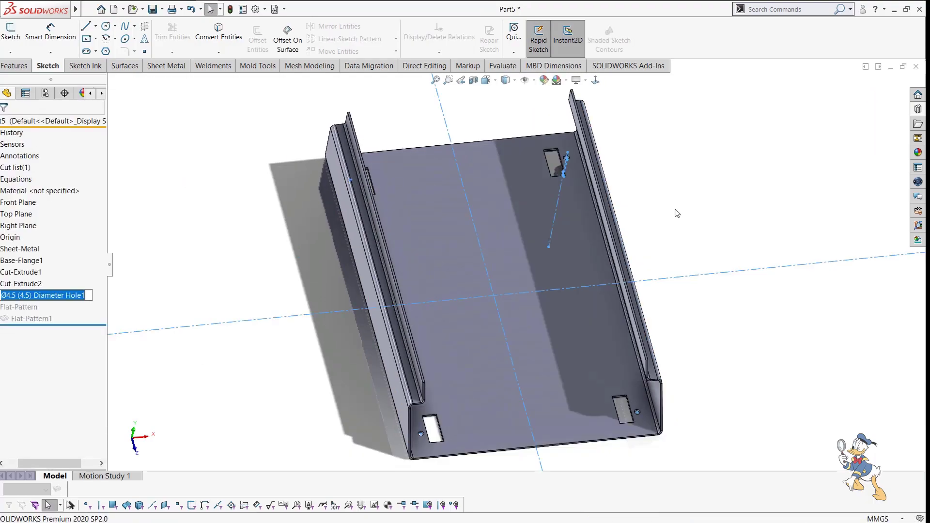
{"action": "scroll", "coordinate": [573, 165], "scroll_direction": "down", "scroll_amount": 3}
{"action": "scroll", "coordinate": [550, 208], "scroll_direction": "down", "scroll_amount": 3}
{"action": "scroll", "coordinate": [510, 268], "scroll_direction": "up", "scroll_amount": 8}
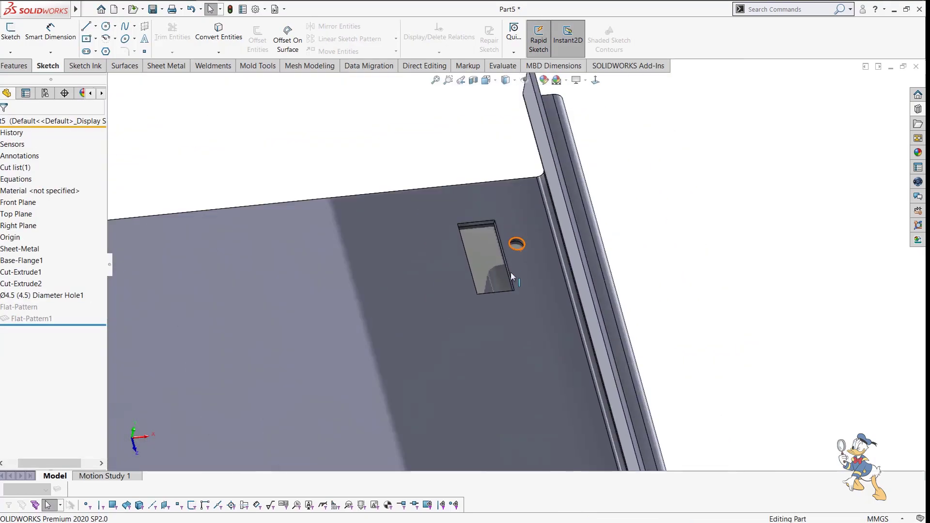
{"action": "middle_click_drag", "start_coordinate": [516, 330], "coordinate": [504, 312]}
{"action": "scroll", "coordinate": [513, 264], "scroll_direction": "up", "scroll_amount": 3}
{"action": "scroll", "coordinate": [504, 311], "scroll_direction": "down", "scroll_amount": 5}
{"action": "left_click", "coordinate": [523, 243]}
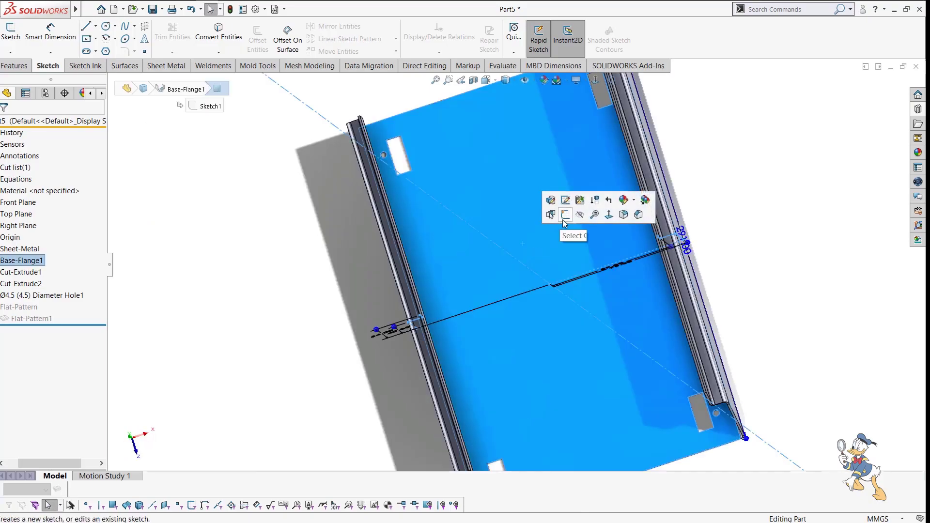
{"action": "left_click", "coordinate": [562, 220]}
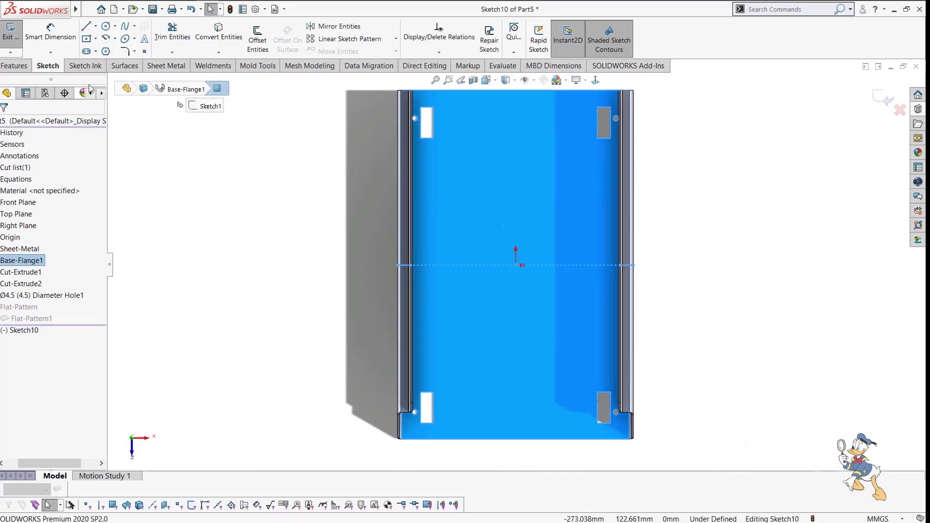
{"action": "left_click", "coordinate": [900, 109]}
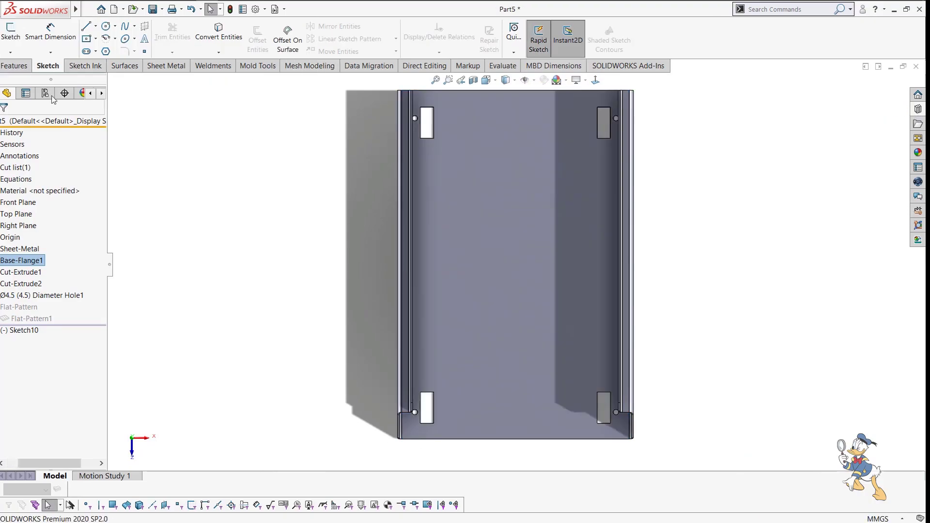
Set up a Ø5.4 drill-size hole and place its point on the base plane near the channel's left side, slightly above the origin.
{"action": "left_click", "coordinate": [15, 66]}
{"action": "left_click", "coordinate": [190, 41]}
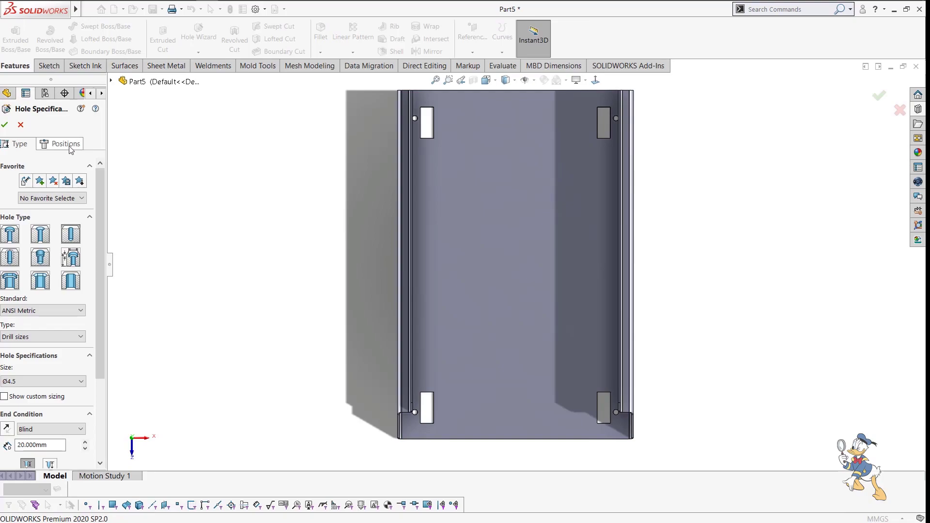
{"action": "scroll", "coordinate": [100, 306], "scroll_direction": "down", "scroll_amount": 3}
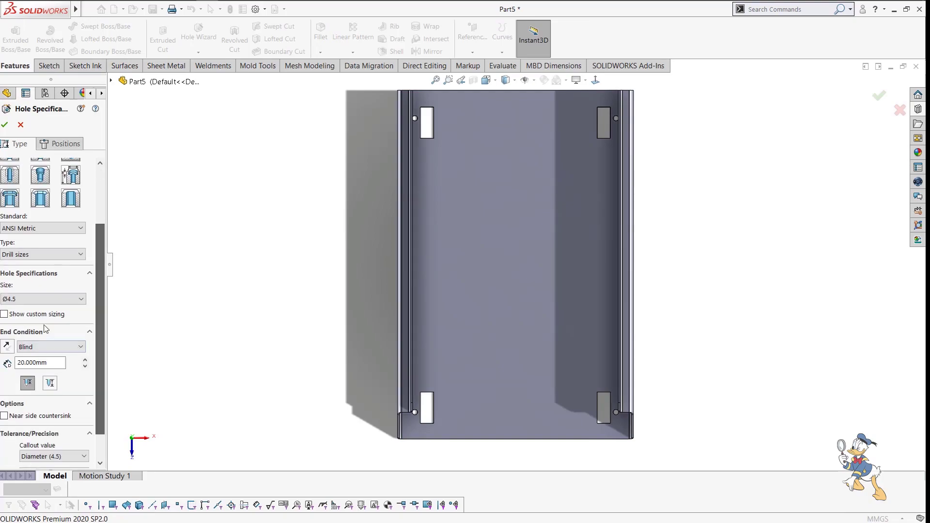
{"action": "left_click", "coordinate": [31, 297]}
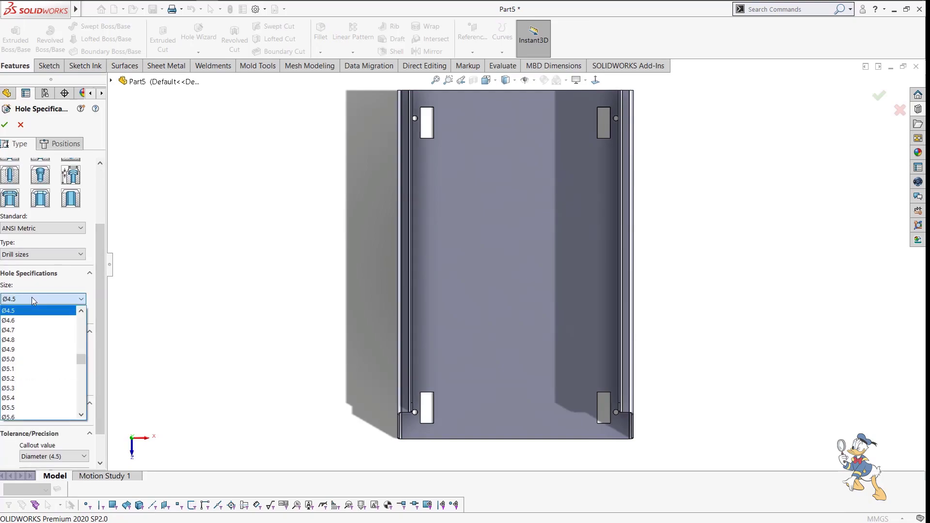
{"action": "left_click", "coordinate": [27, 398]}
{"action": "left_click", "coordinate": [68, 145]}
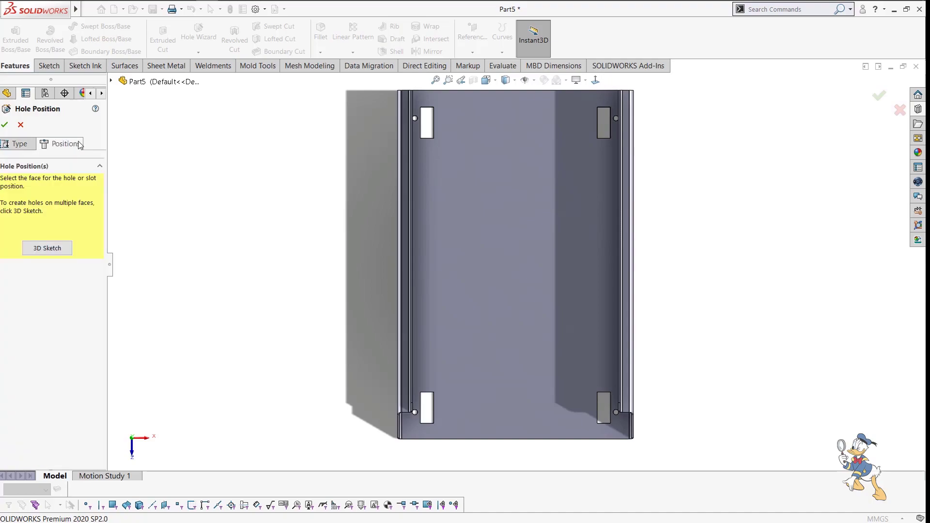
{"action": "left_click", "coordinate": [510, 258]}
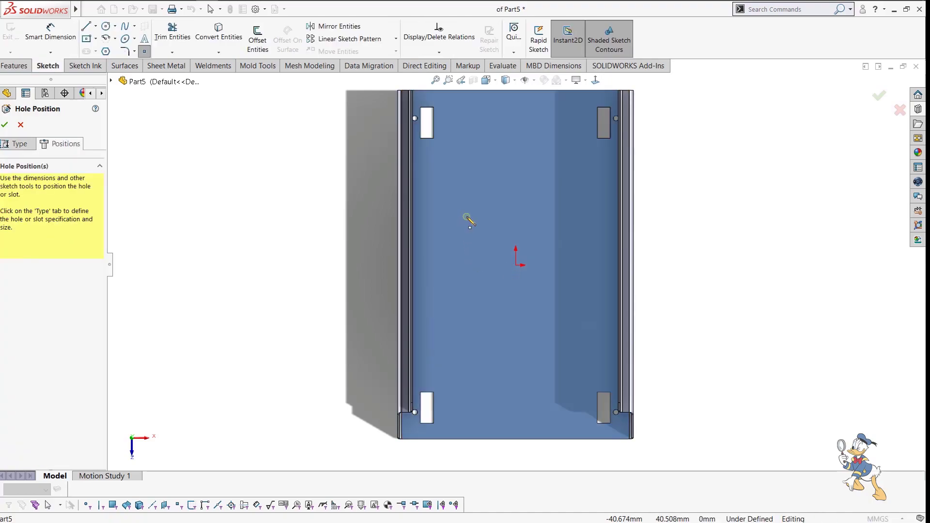
{"action": "left_click", "coordinate": [408, 242]}
Draw infinite vertical and horizontal construction lines through the origin in the hole position sketch.
{"action": "key", "text": "l"}
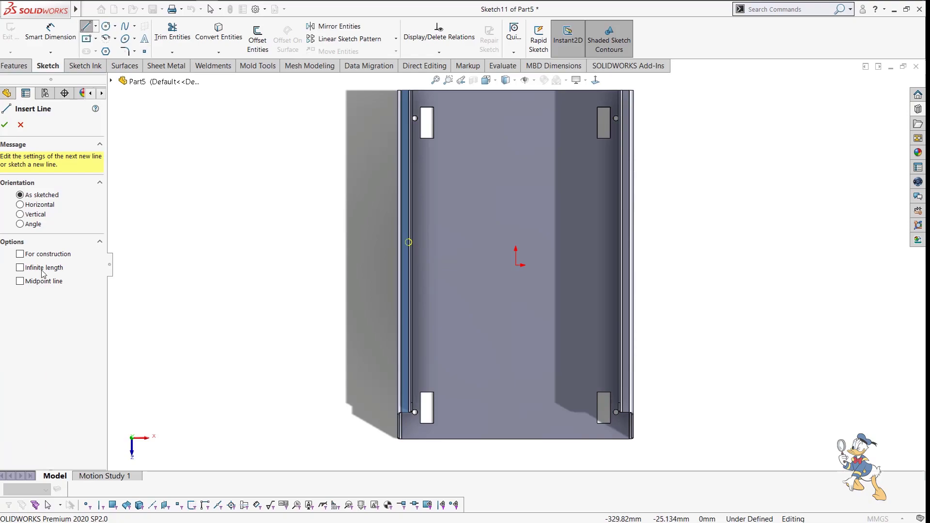
{"action": "left_click", "coordinate": [517, 266]}
{"action": "left_click", "coordinate": [516, 292]}
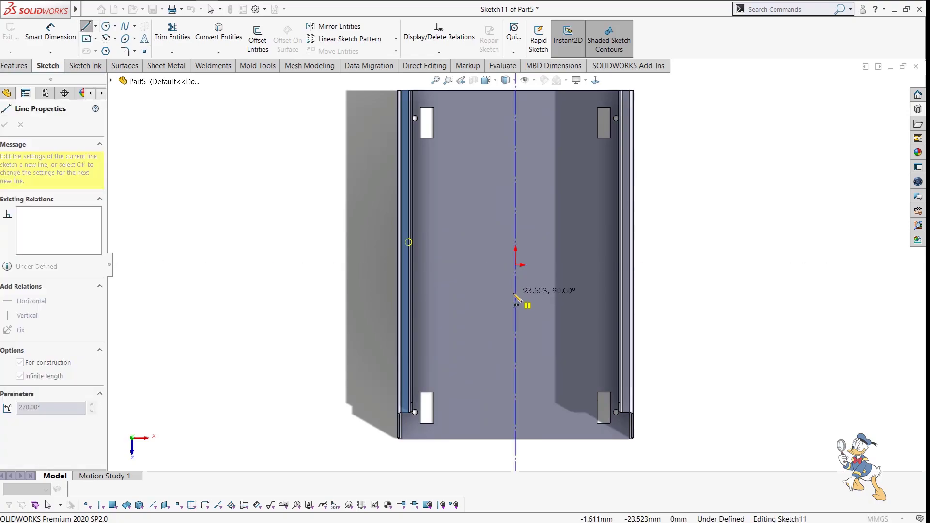
{"action": "left_click", "coordinate": [517, 265]}
{"action": "left_click", "coordinate": [546, 268]}
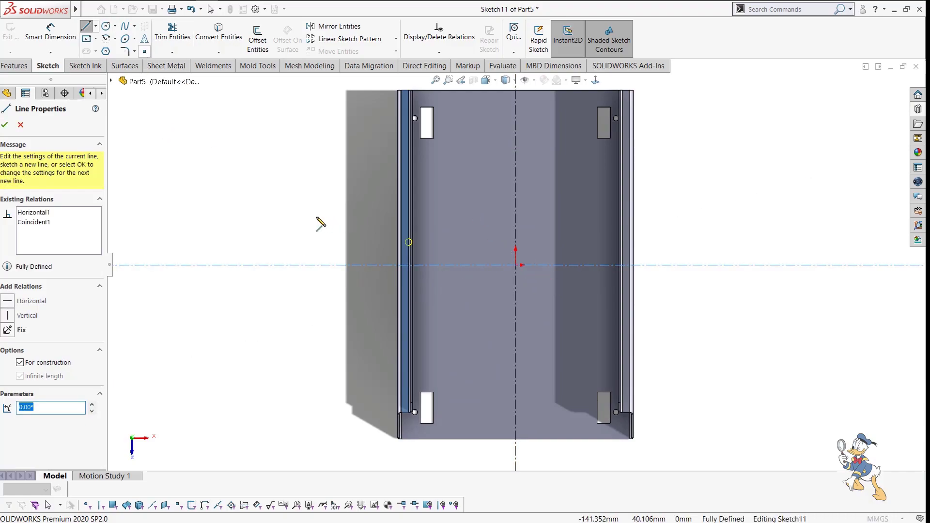
{"action": "key", "text": "Escape"}
{"action": "key", "text": "Escape"}
Place two hole points above the origin, mirrored about the vertical construction line, and dimension them 120 mm apart.
{"action": "key", "text": "m"}
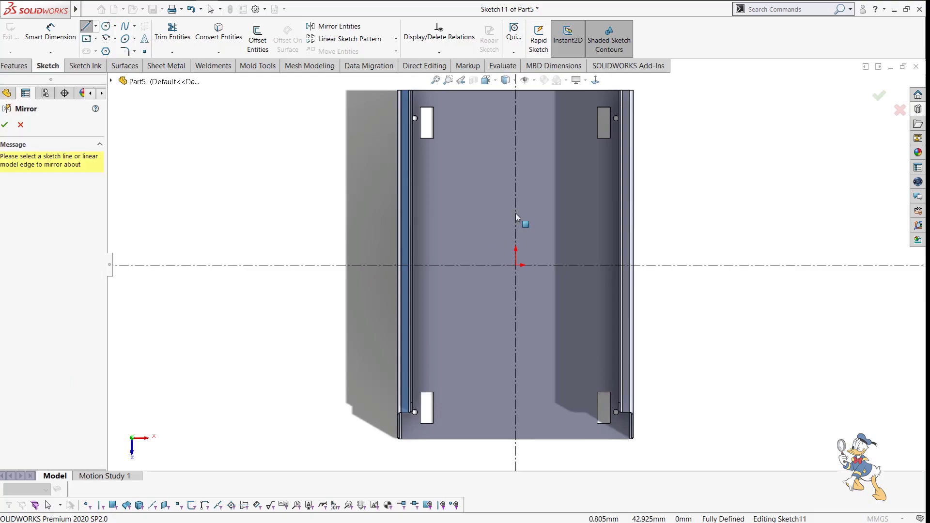
{"action": "key", "text": "Escape"}
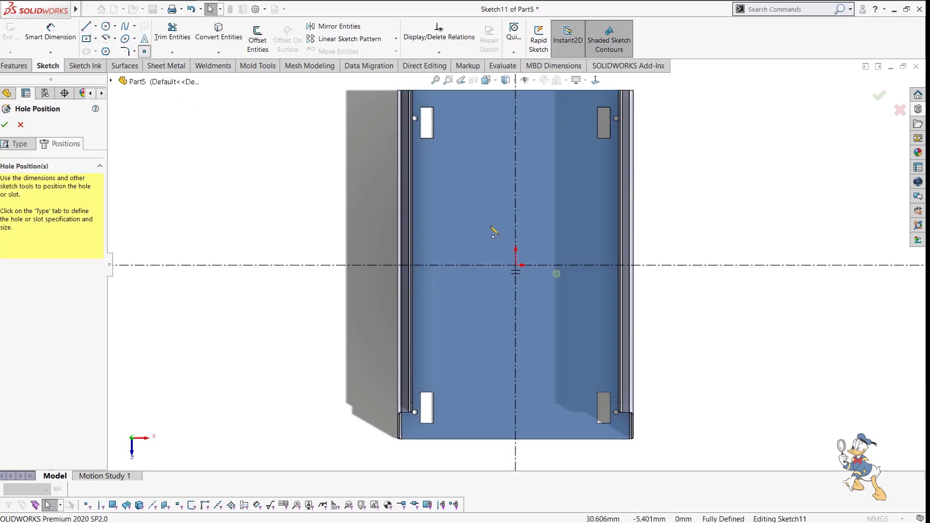
{"action": "key", "text": "d"}
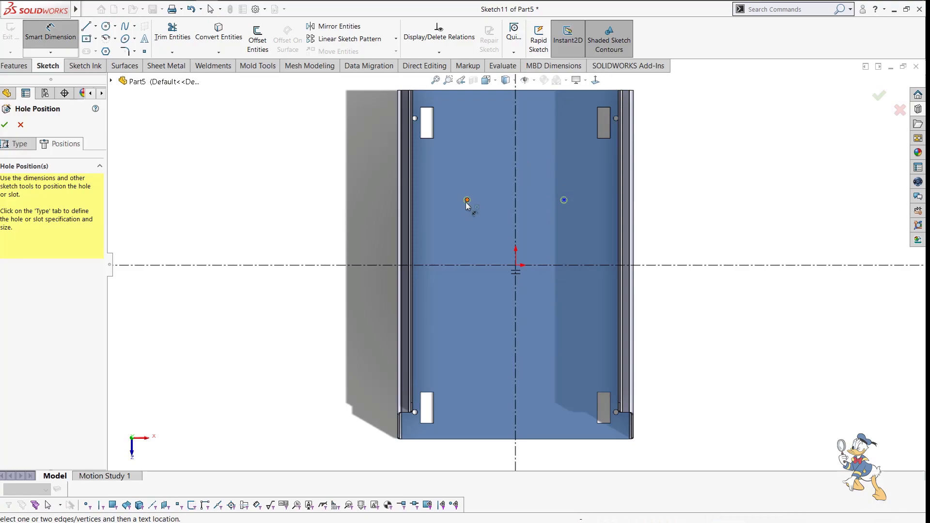
{"action": "left_click", "coordinate": [564, 200]}
{"action": "left_click", "coordinate": [564, 201]}
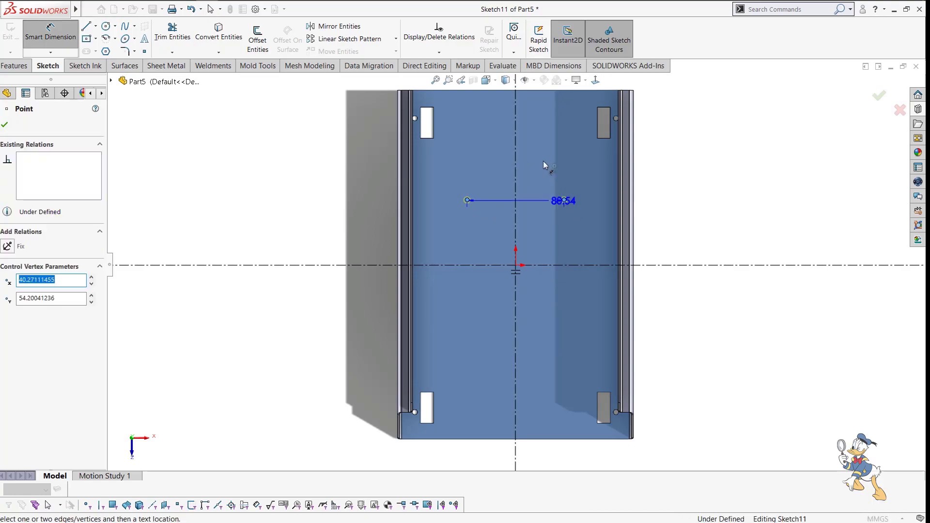
{"action": "left_click", "coordinate": [543, 161]}
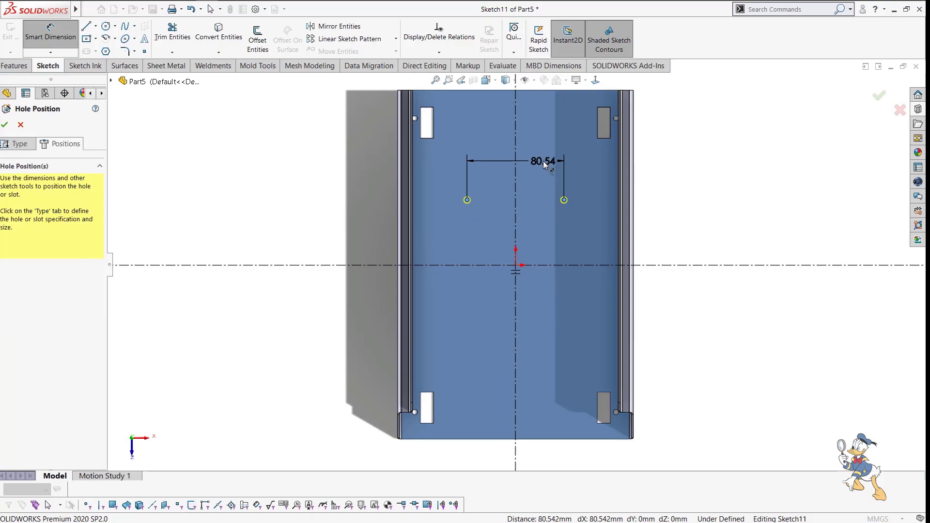
{"action": "type", "text": "1"}
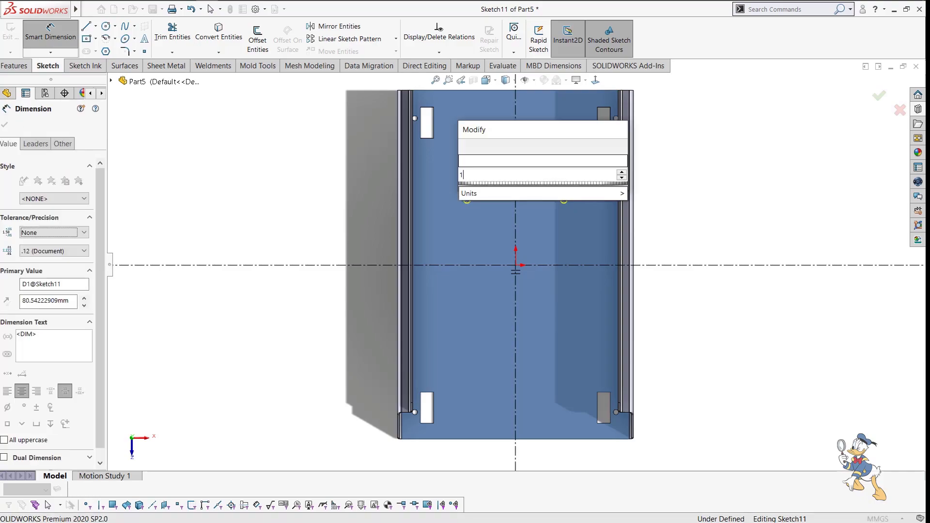
{"action": "type", "text": "20"}
{"action": "key", "text": "Return"}
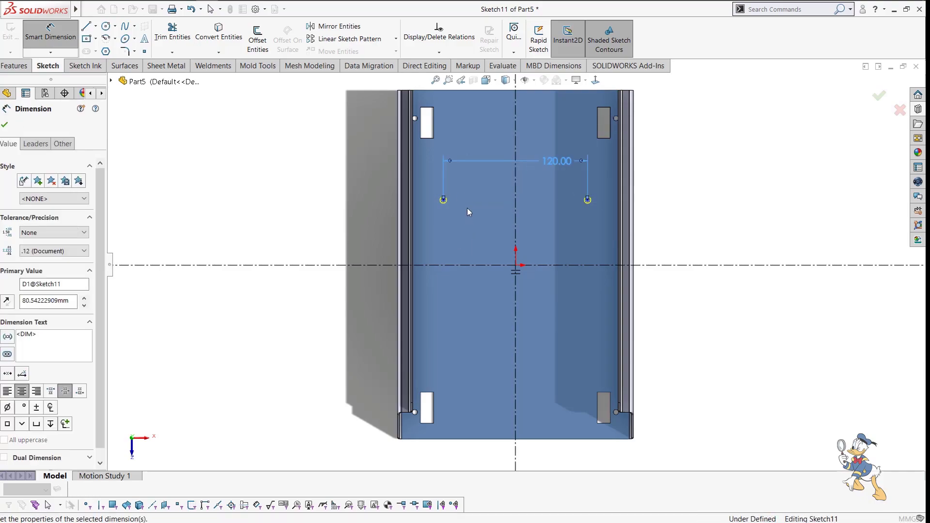
Dimension the hole points' vertical distance from the horizontal construction line as 157/2 mm.
{"action": "left_click", "coordinate": [442, 265]}
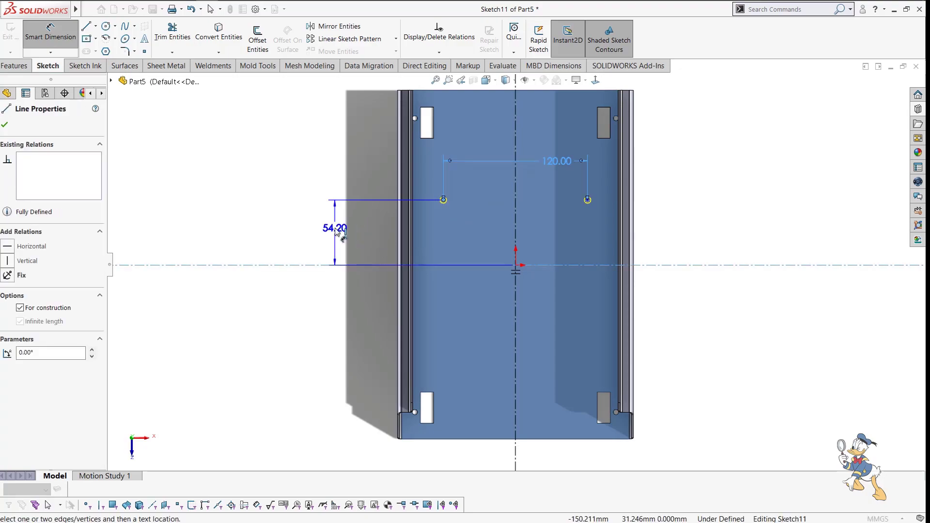
{"action": "left_click", "coordinate": [338, 231]}
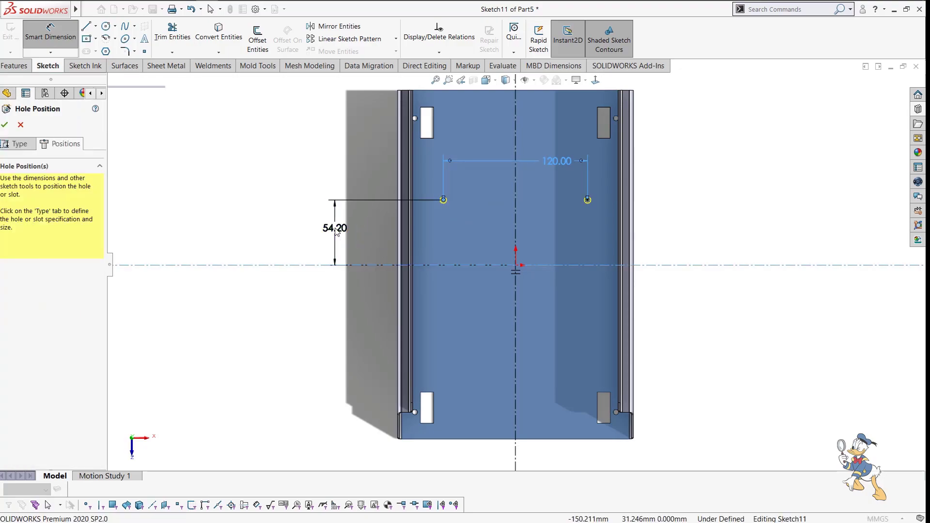
{"action": "type", "text": "15"}
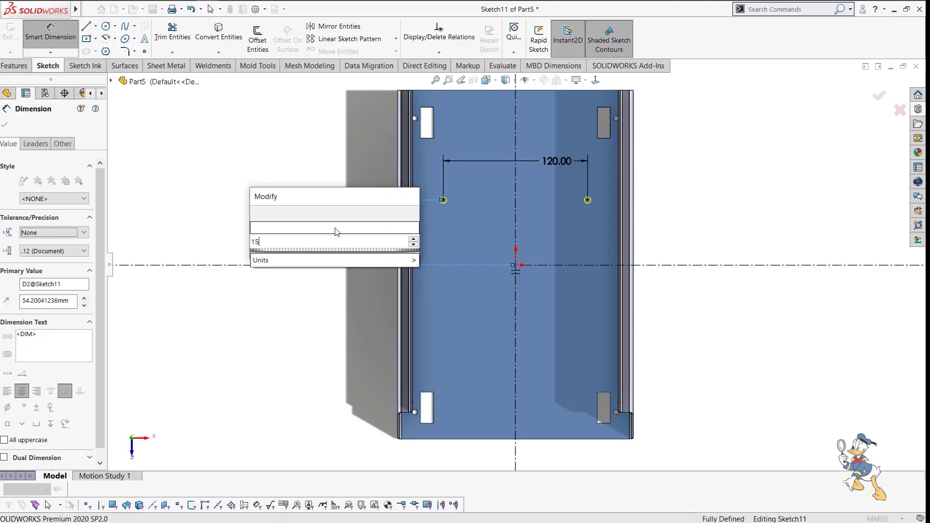
{"action": "type", "text": "7/2"}
{"action": "key", "text": "Return"}
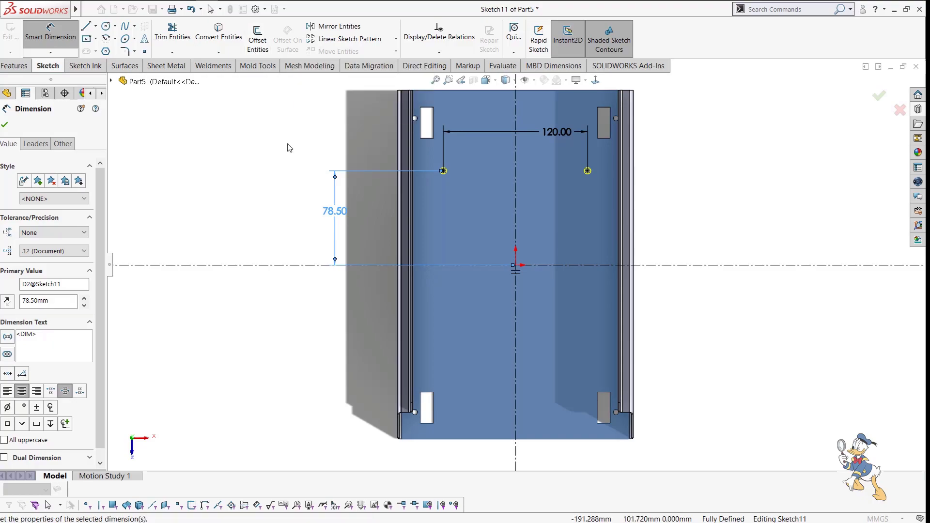
{"action": "left_click", "coordinate": [399, 160]}
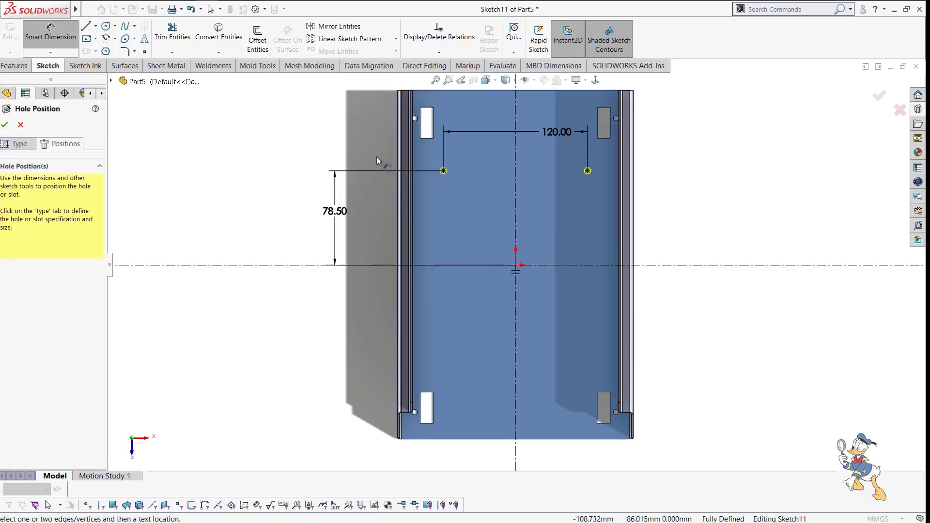
{"action": "key", "text": "Escape"}
Mirror both hole points about the horizontal construction line, keeping the originals, and create the four Ø5.4 holes.
{"action": "left_click_drag", "start_coordinate": [370, 155], "coordinate": [654, 192]}
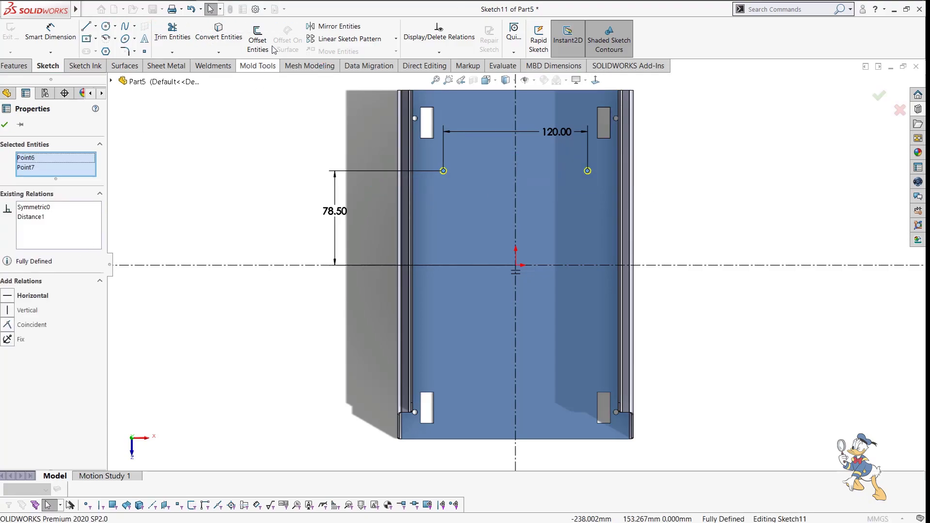
{"action": "left_click", "coordinate": [340, 26]}
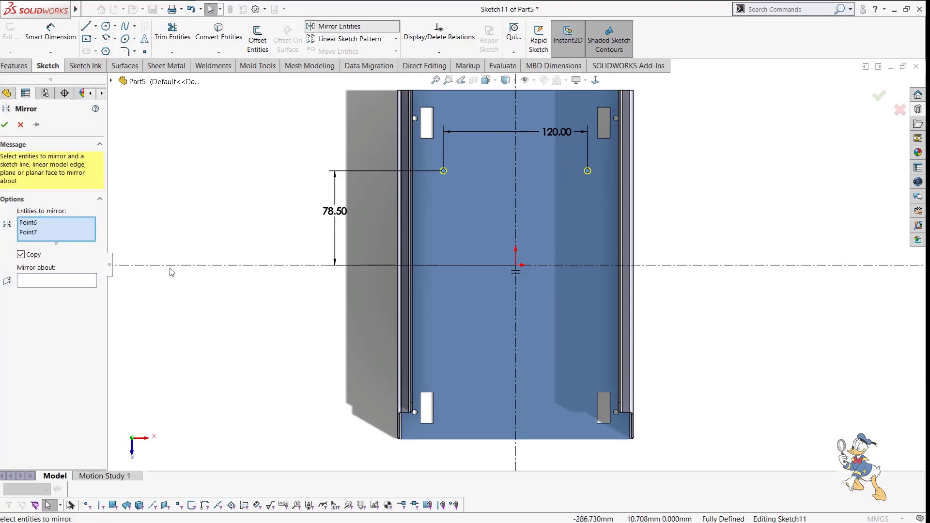
{"action": "left_click", "coordinate": [77, 282]}
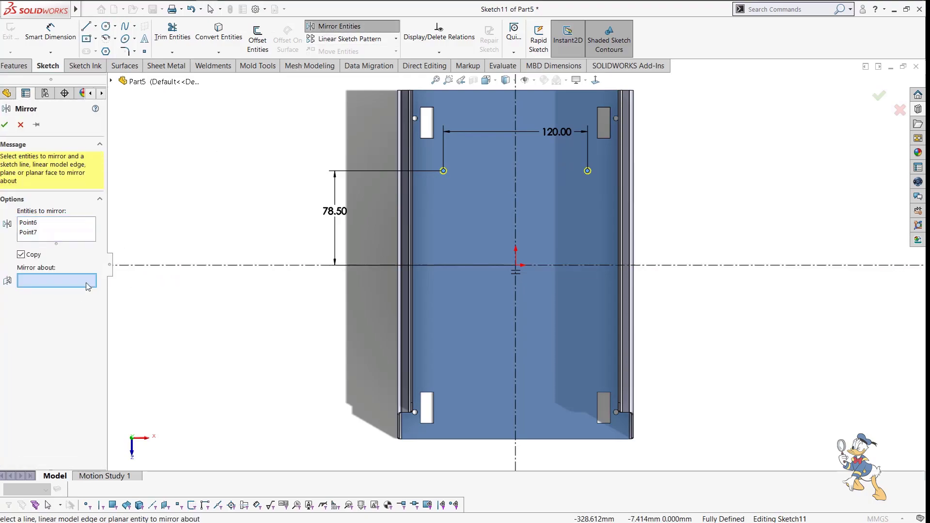
{"action": "left_click", "coordinate": [154, 265]}
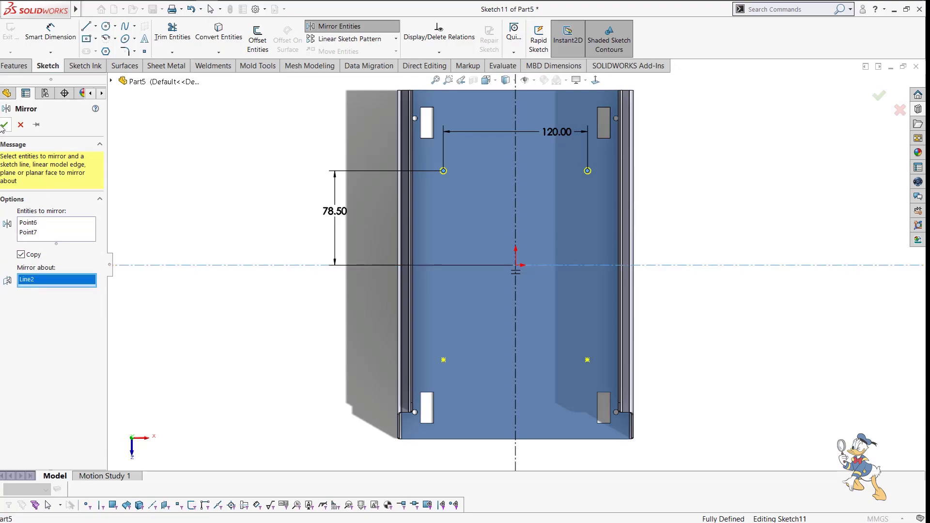
{"action": "key", "text": "Return"}
{"action": "middle_click_drag", "start_coordinate": [525, 244], "coordinate": [592, 257]}
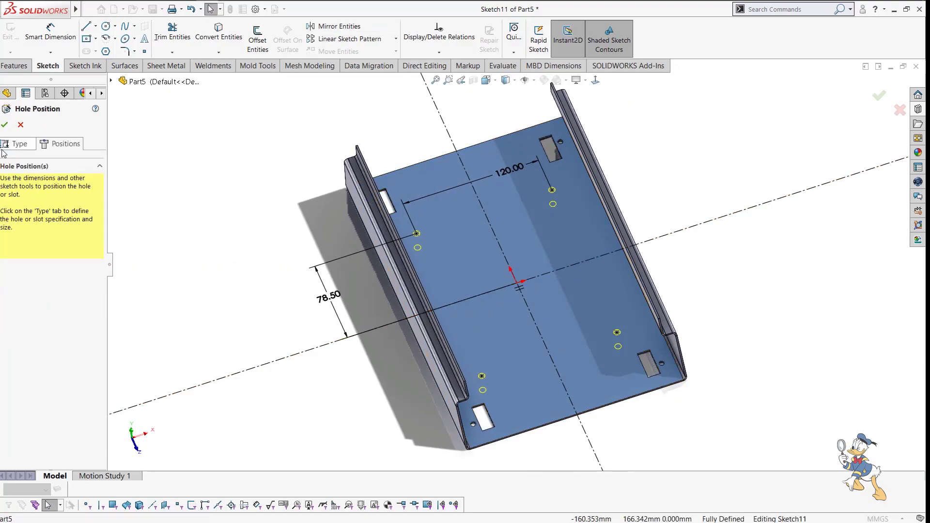
{"action": "left_click", "coordinate": [5, 126]}
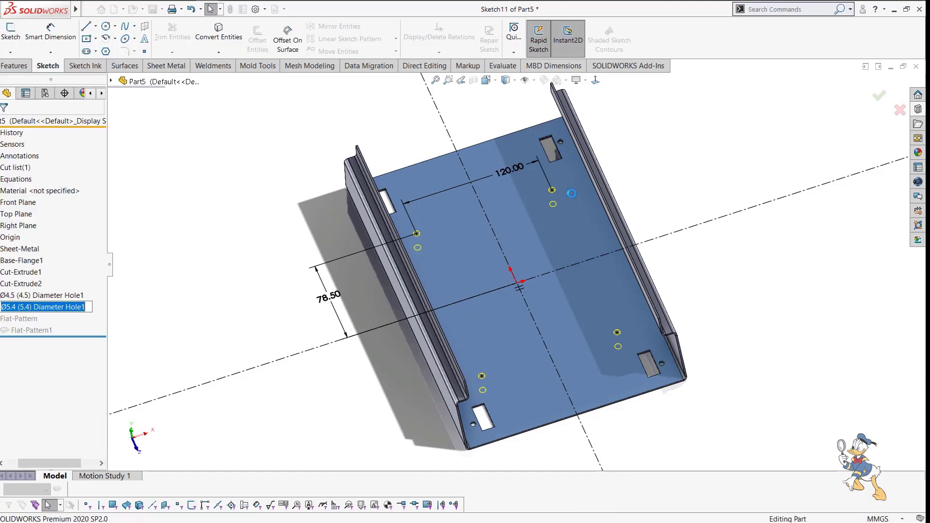
{"action": "scroll", "coordinate": [602, 231], "scroll_direction": "up", "scroll_amount": 4}
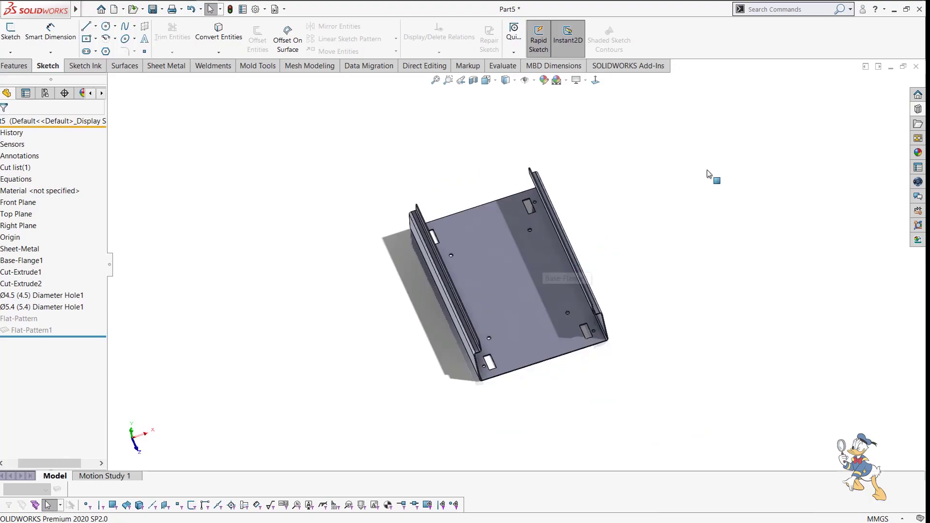
Insert the Circular Vent library feature on the base's inner face in its Default configuration, locating its sketch point at the origin.
{"action": "left_click", "coordinate": [919, 109]}
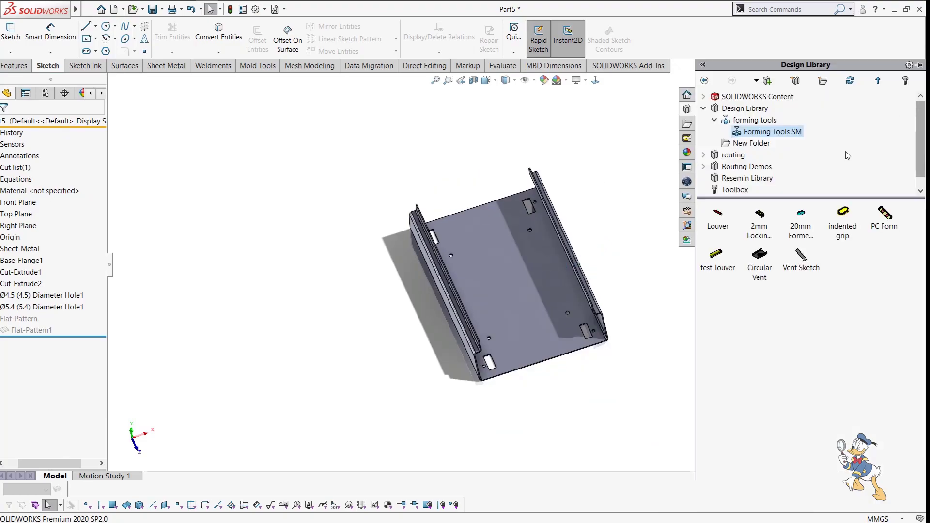
{"action": "scroll", "coordinate": [586, 272], "scroll_direction": "down", "scroll_amount": 5}
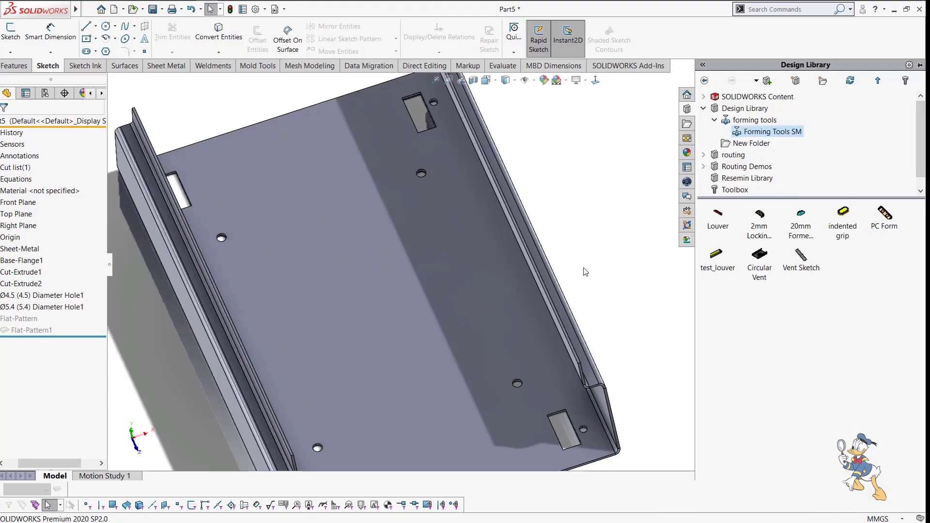
{"action": "scroll", "coordinate": [557, 272], "scroll_direction": "up", "scroll_amount": 2}
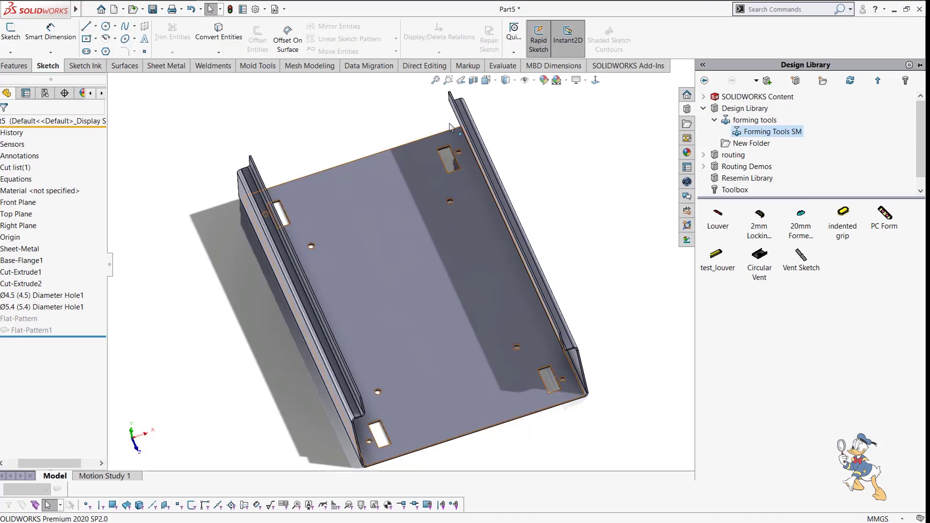
{"action": "left_click", "coordinate": [535, 81]}
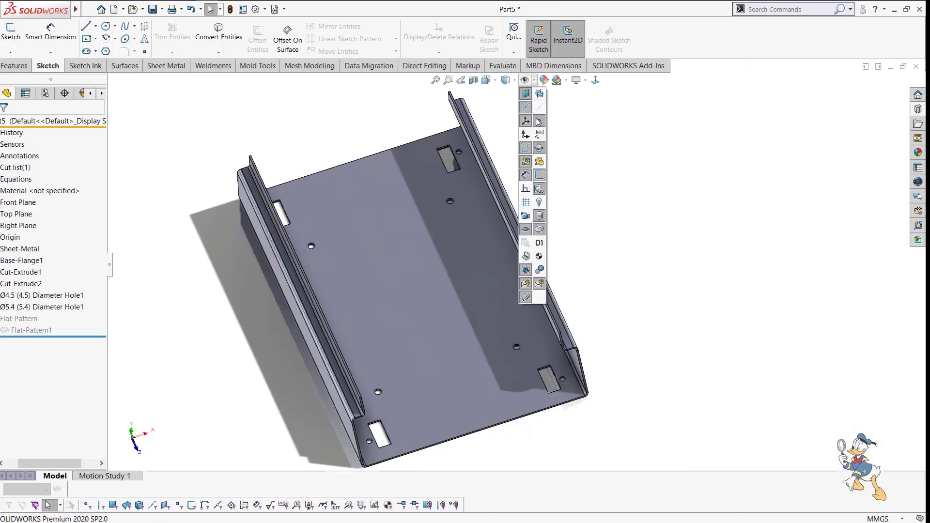
{"action": "left_click", "coordinate": [918, 109]}
{"action": "left_click_drag", "start_coordinate": [761, 265], "coordinate": [422, 303]}
{"action": "left_click", "coordinate": [20, 193]}
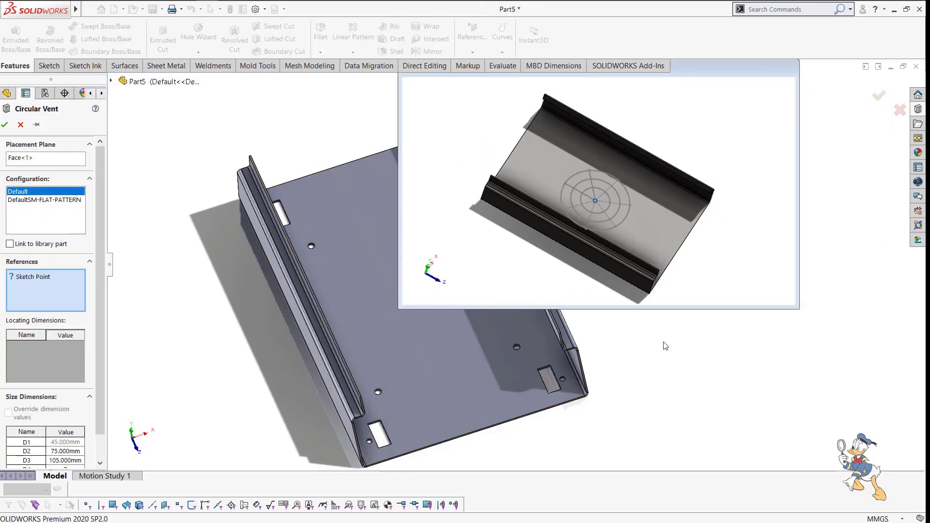
{"action": "scroll", "coordinate": [660, 344], "scroll_direction": "down", "scroll_amount": 4}
{"action": "left_click", "coordinate": [207, 251]}
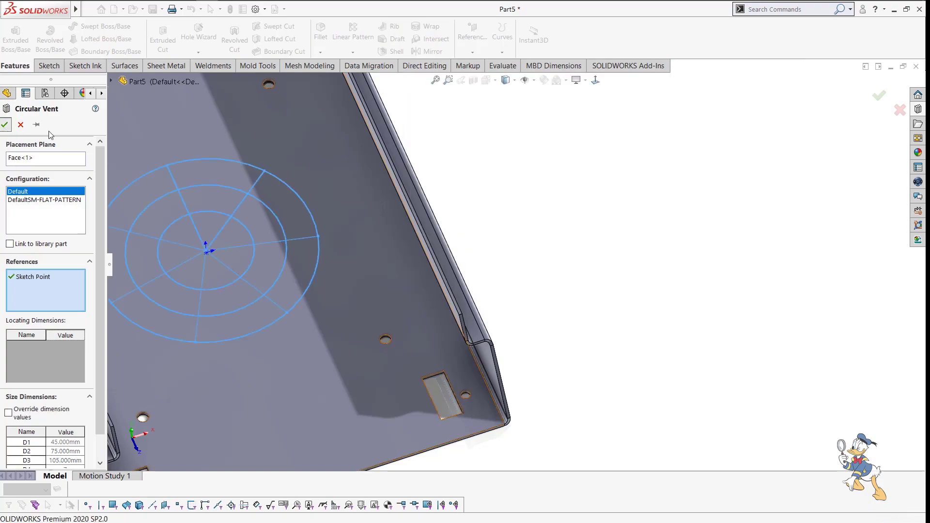
{"action": "left_click", "coordinate": [4, 125]}
{"action": "key", "text": "f"}
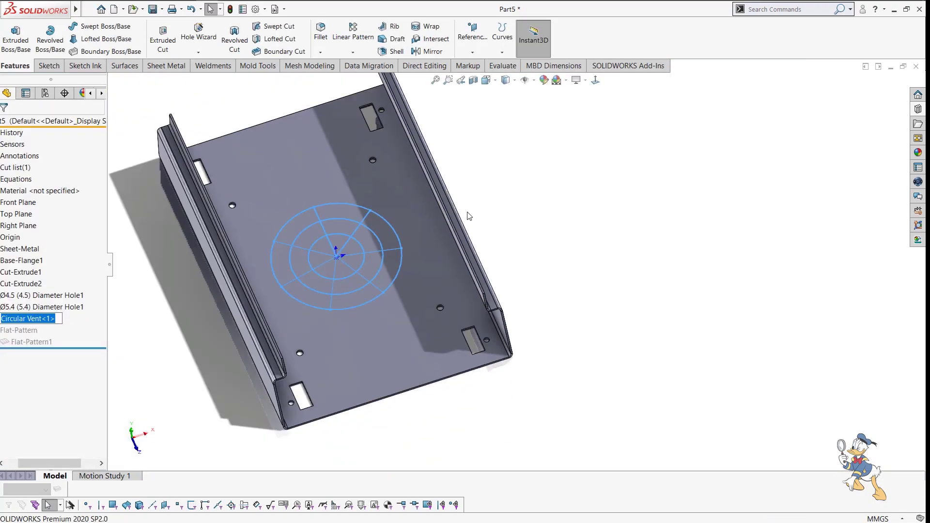
Start a sheet metal Vent with the outermost circle of the circular vent sketch as its boundary.
{"action": "left_click", "coordinate": [159, 68]}
{"action": "left_click", "coordinate": [388, 53]}
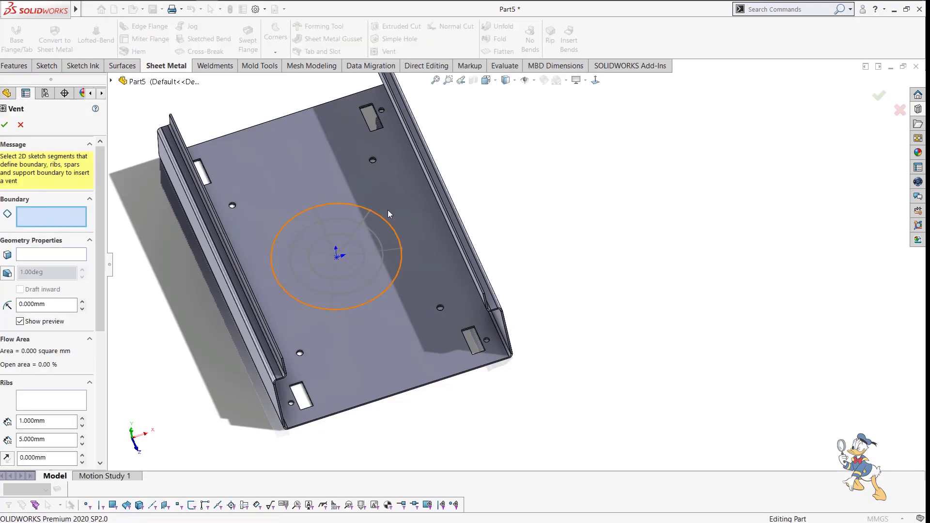
{"action": "left_click", "coordinate": [358, 211]}
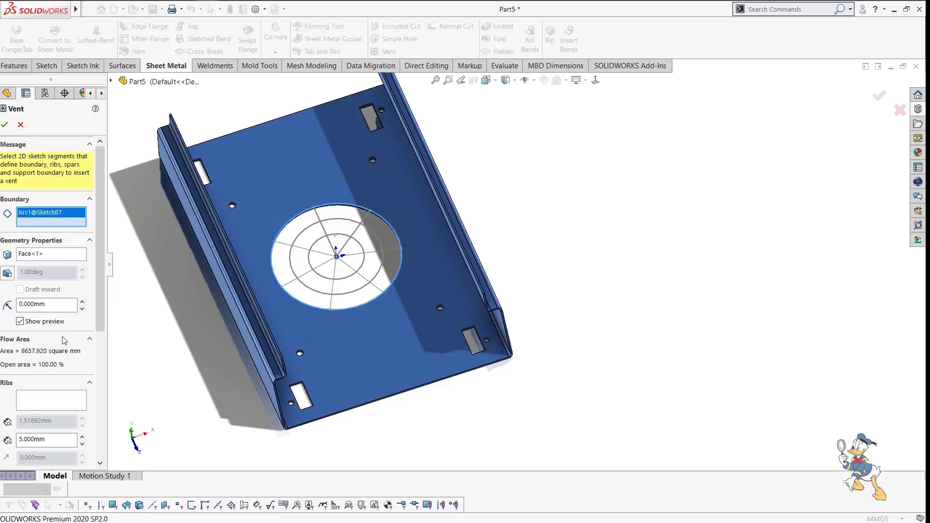
Assign the seven radial lines of the circular vent sketch as the vent's ribs.
{"action": "left_click", "coordinate": [48, 406]}
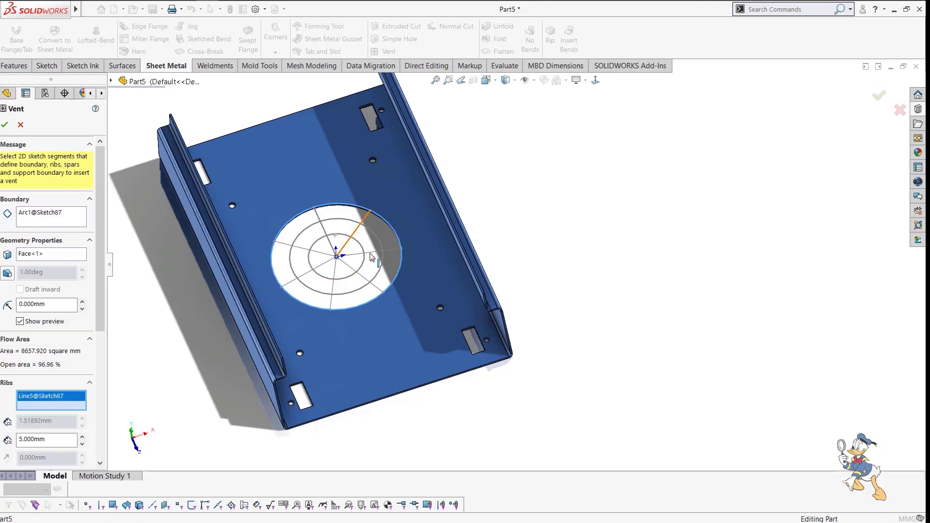
{"action": "left_click", "coordinate": [358, 229]}
{"action": "left_click", "coordinate": [376, 251]}
{"action": "left_click", "coordinate": [333, 288]}
{"action": "left_click", "coordinate": [304, 274]}
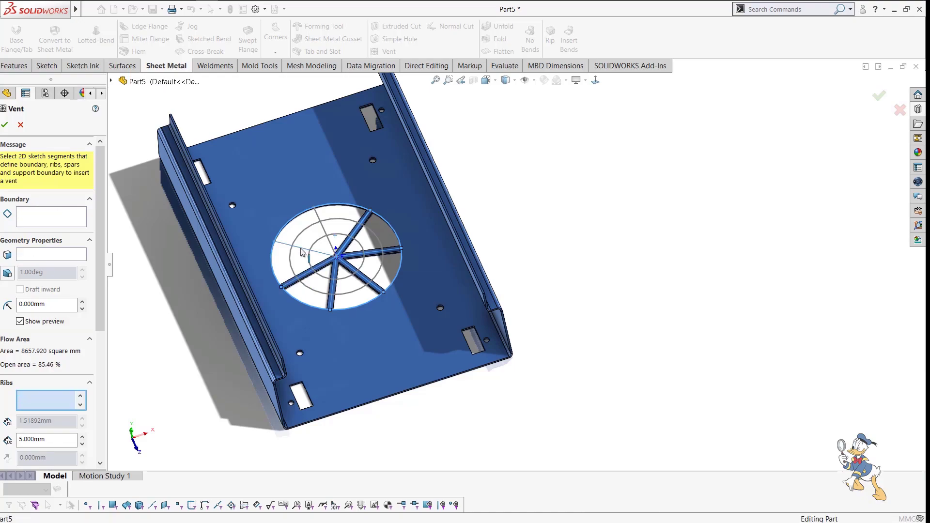
{"action": "left_click", "coordinate": [297, 246]}
{"action": "left_click", "coordinate": [322, 231]}
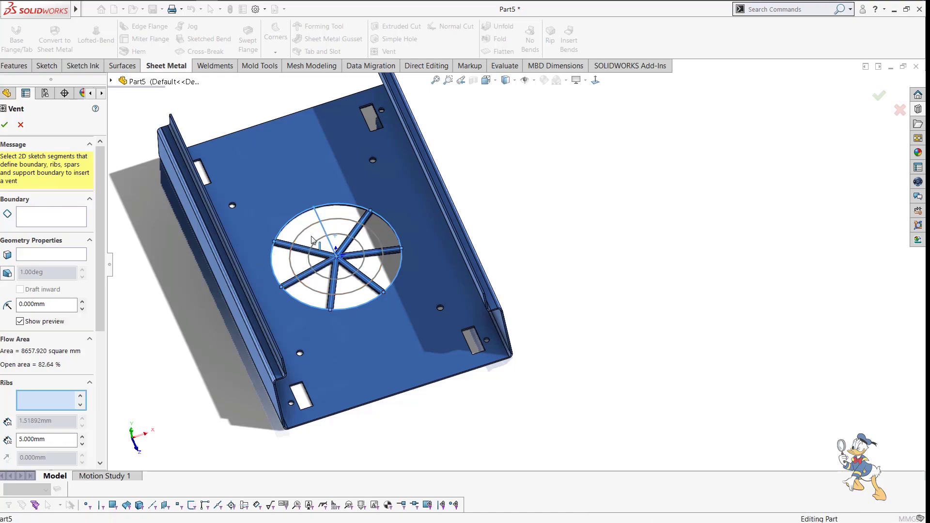
{"action": "scroll", "coordinate": [54, 333], "scroll_direction": "down", "scroll_amount": 3}
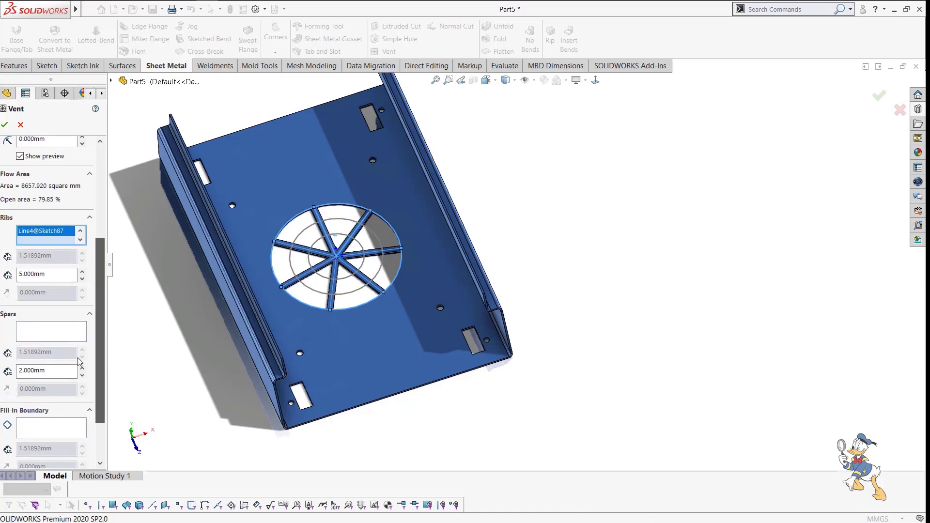
Assign the two inner circles as the vent's 2 mm wide spars, set the fillet radius to 3 mm and create the vent.
{"action": "left_click", "coordinate": [57, 332]}
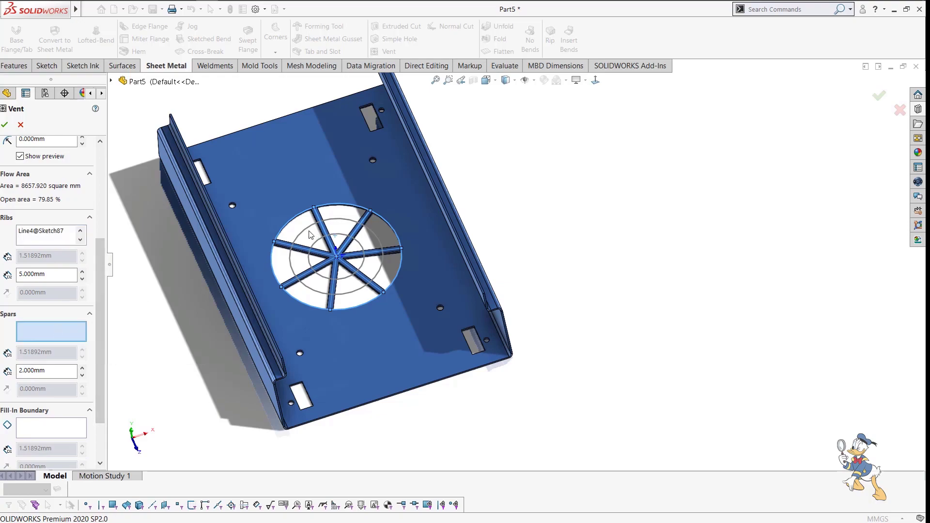
{"action": "left_click", "coordinate": [308, 233]}
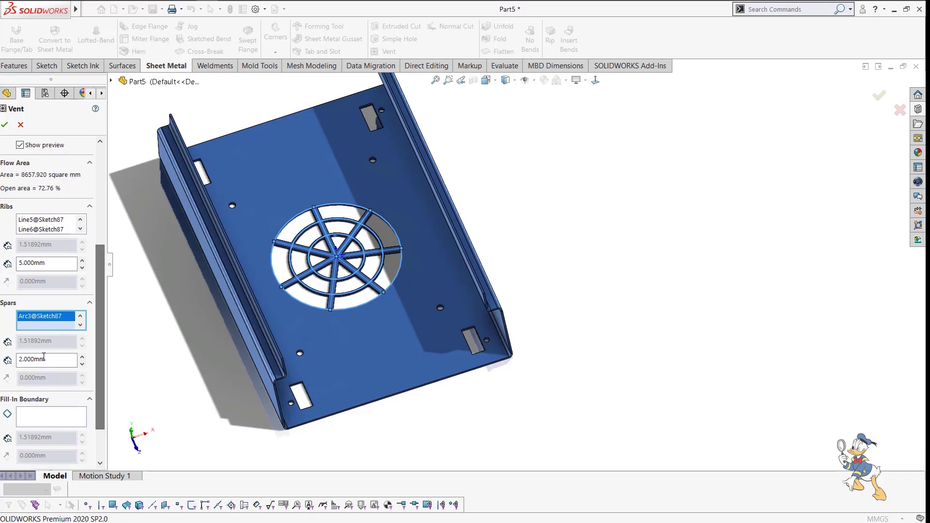
{"action": "scroll", "coordinate": [55, 272], "scroll_direction": "up", "scroll_amount": 5}
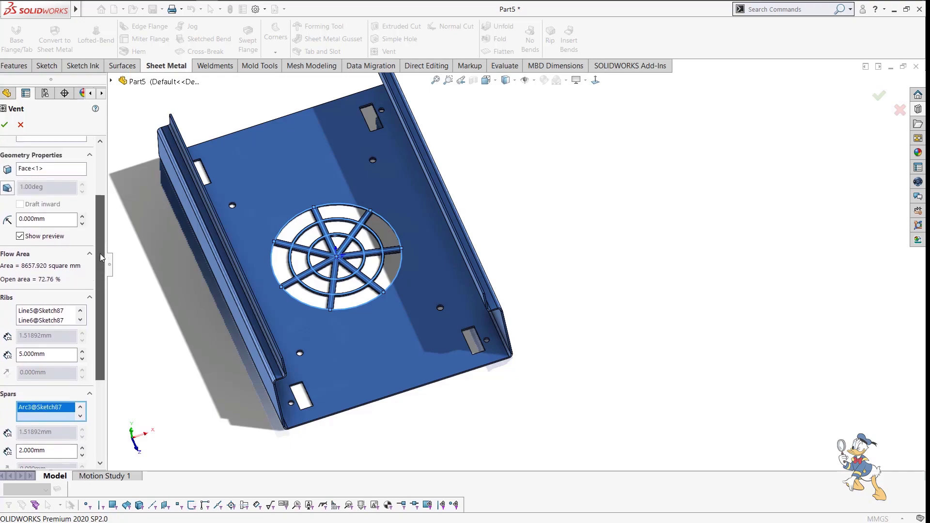
{"action": "left_click", "coordinate": [55, 273]}
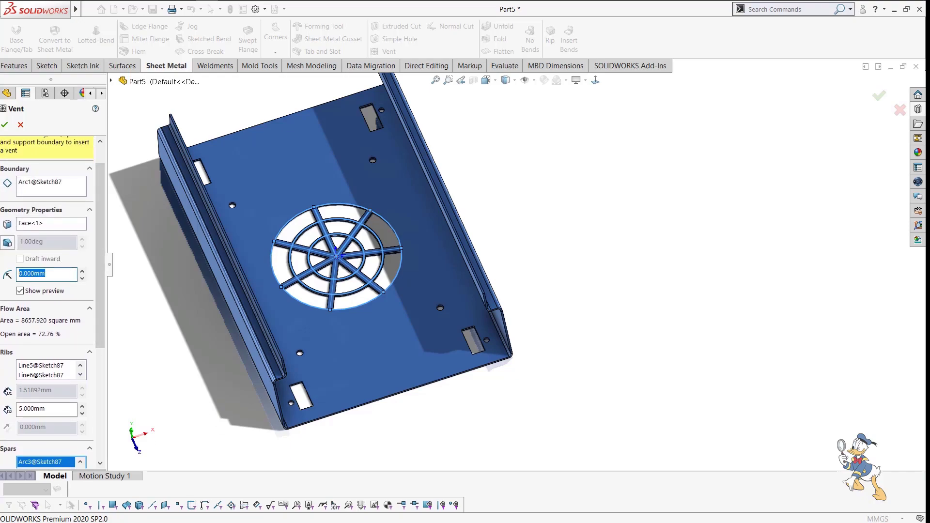
{"action": "key", "text": "Return"}
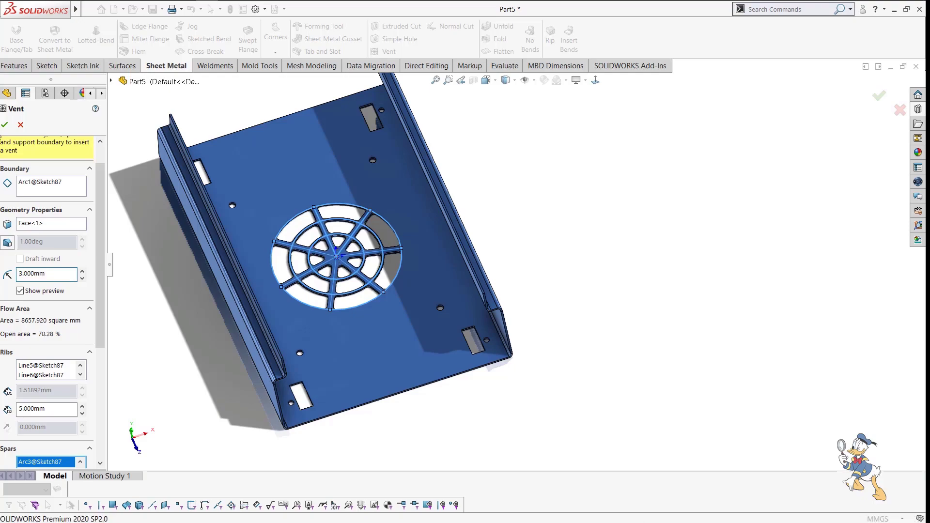
{"action": "left_click", "coordinate": [4, 124]}
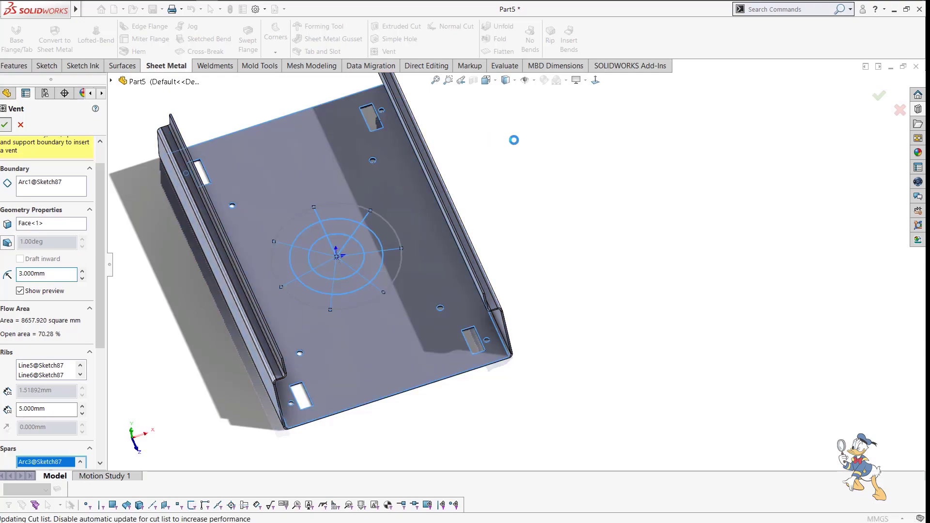
Hide the origins in the graphics view.
{"action": "scroll", "coordinate": [390, 254], "scroll_direction": "down", "scroll_amount": 5}
{"action": "key", "text": "f"}
{"action": "middle_click_drag", "start_coordinate": [439, 274], "coordinate": [523, 257]}
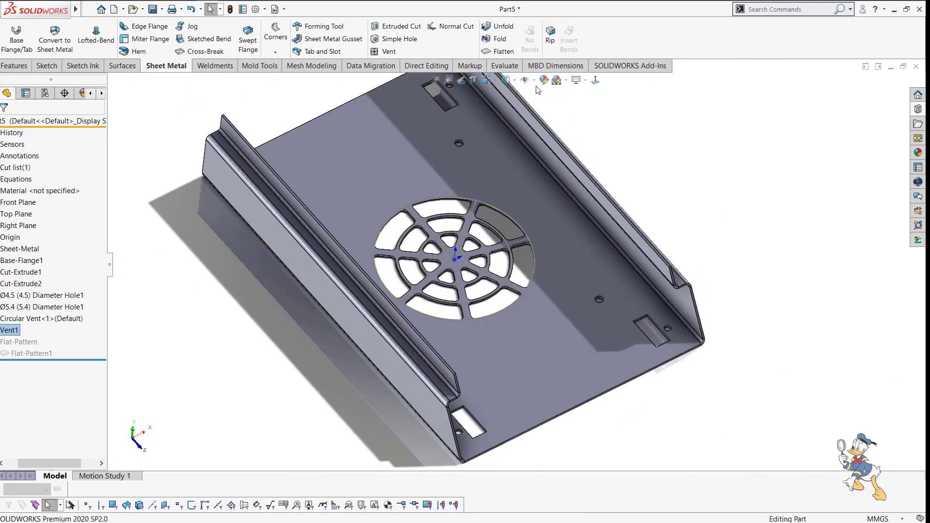
{"action": "left_click", "coordinate": [567, 81]}
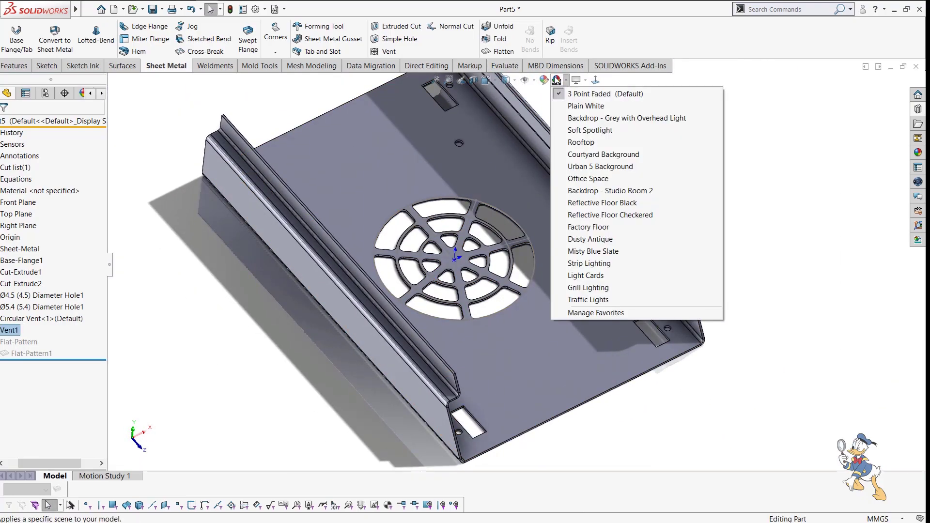
{"action": "left_click", "coordinate": [535, 80]}
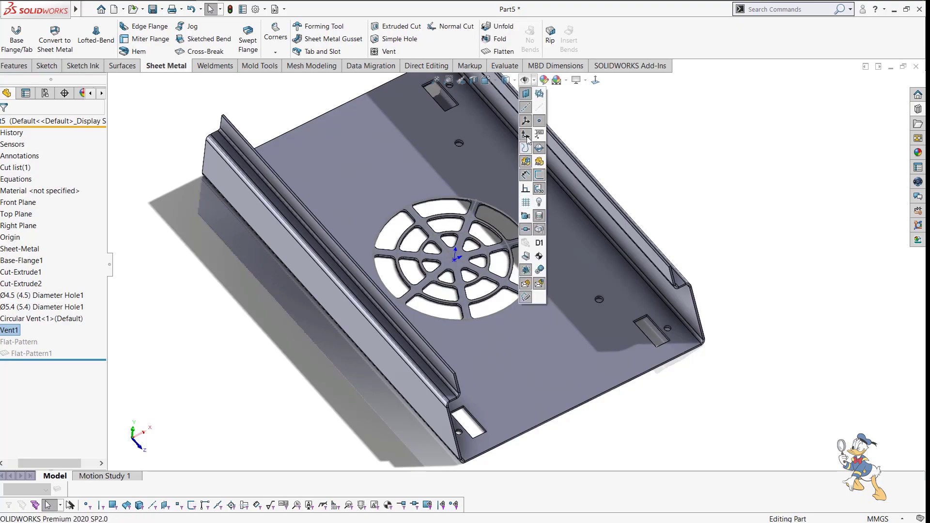
Place the Louver forming tool on the outer face of the side wall, flipped and with a 270° rotation angle.
{"action": "scroll", "coordinate": [594, 137], "scroll_direction": "down", "scroll_amount": 3}
{"action": "middle_click_drag", "start_coordinate": [595, 137], "coordinate": [513, 296]}
{"action": "scroll", "coordinate": [503, 246], "scroll_direction": "up", "scroll_amount": 3}
{"action": "middle_click_drag", "start_coordinate": [503, 246], "coordinate": [533, 233]}
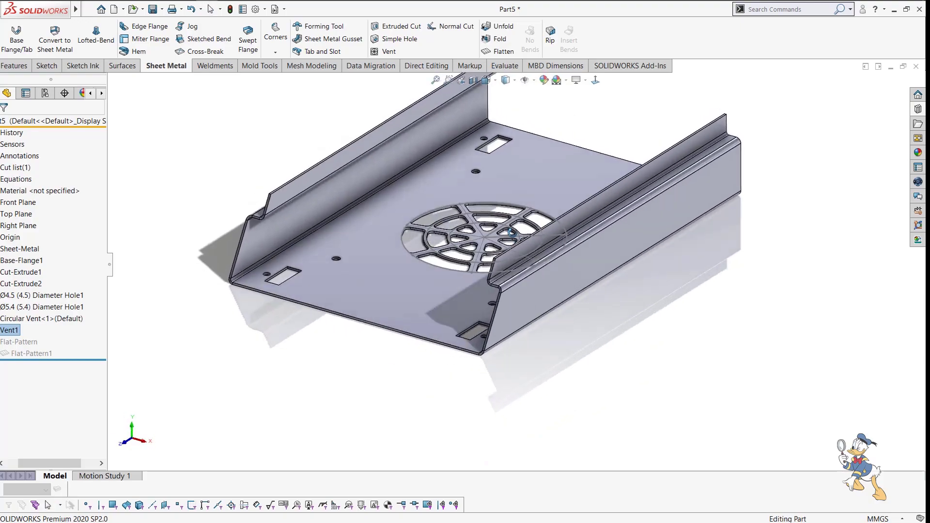
{"action": "scroll", "coordinate": [711, 189], "scroll_direction": "down", "scroll_amount": 2}
{"action": "left_click", "coordinate": [918, 109]}
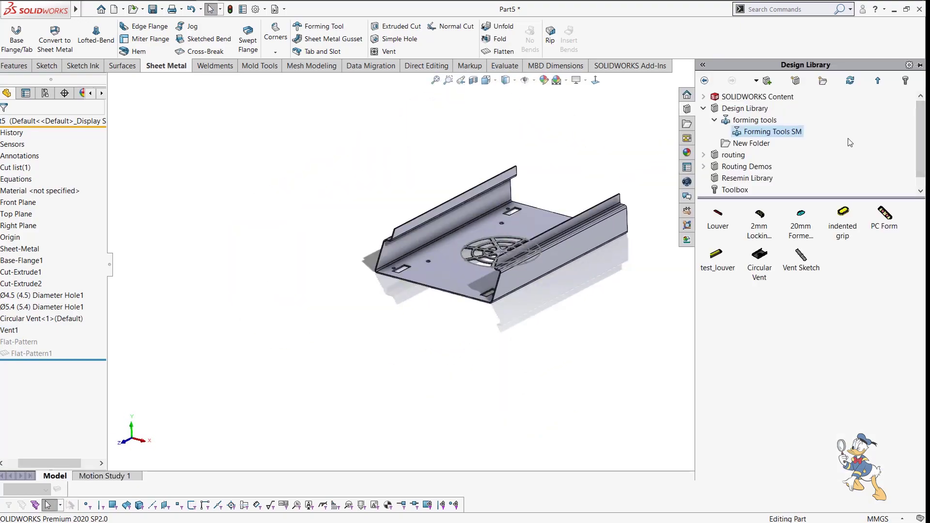
{"action": "scroll", "coordinate": [596, 208], "scroll_direction": "up", "scroll_amount": 3}
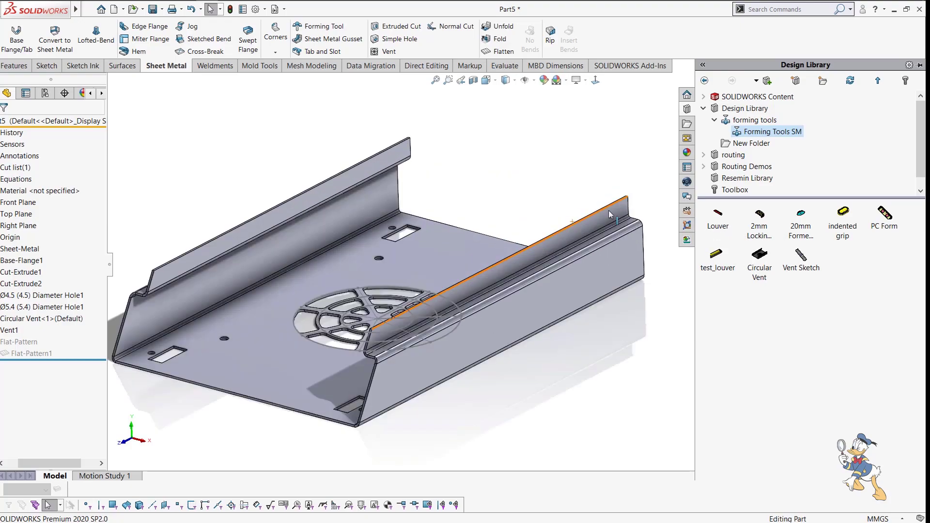
{"action": "left_click_drag", "start_coordinate": [717, 215], "coordinate": [442, 356]}
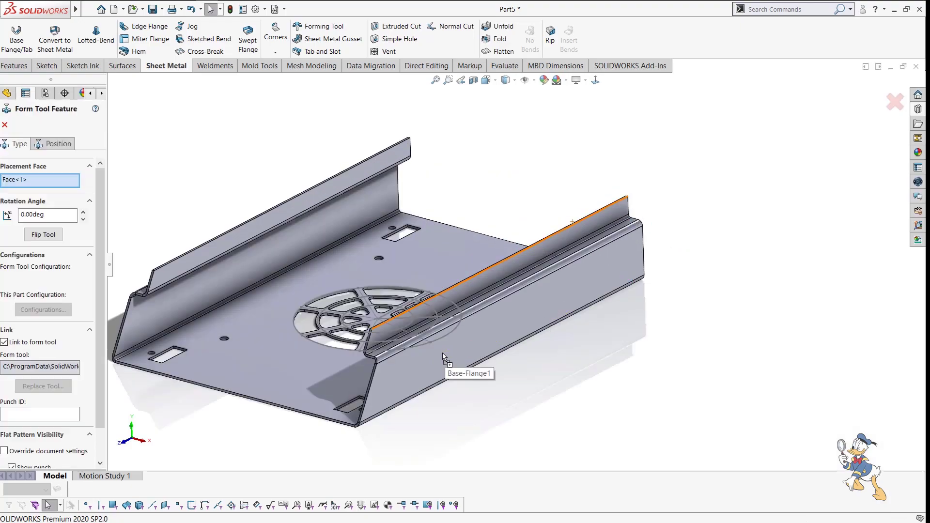
{"action": "left_click", "coordinate": [43, 234]}
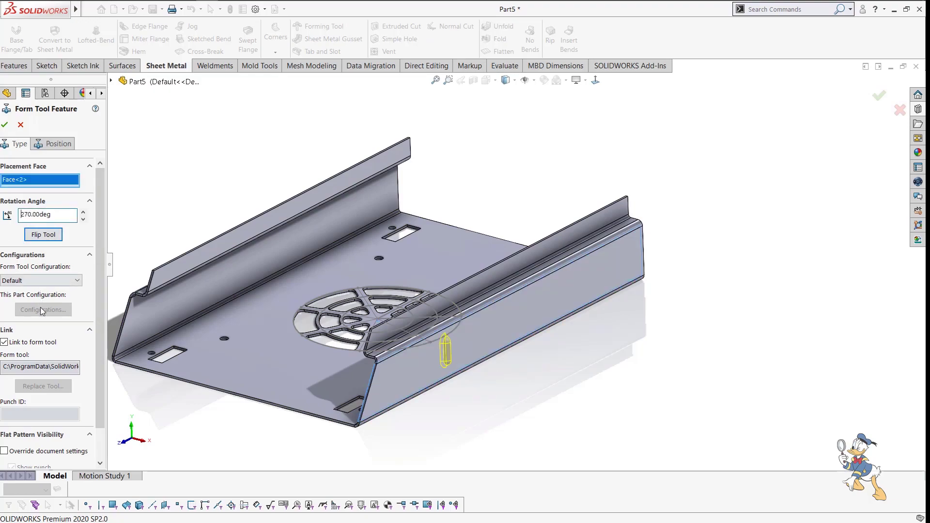
{"action": "scroll", "coordinate": [436, 372], "scroll_direction": "down", "scroll_amount": 2}
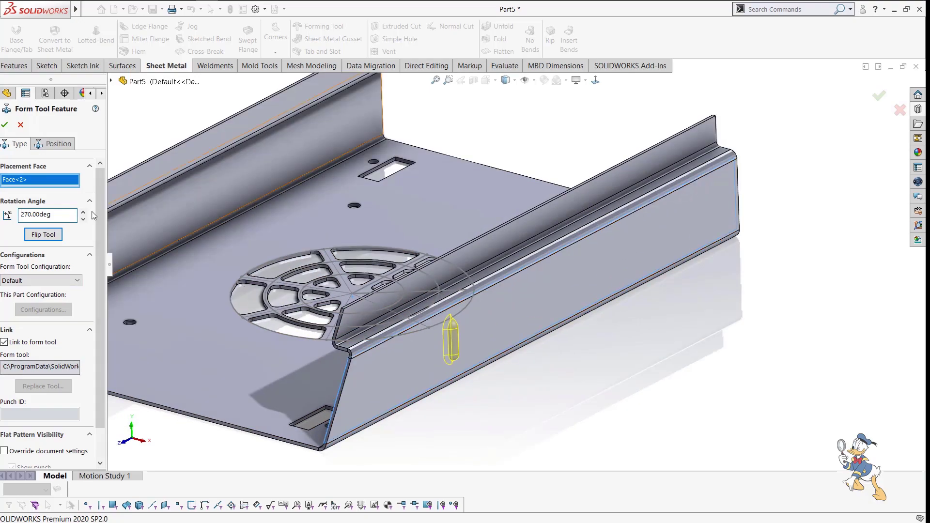
In the louver's position sketch, dimension the short construction line 17 mm from the side wall's upper bend edge.
{"action": "left_click", "coordinate": [45, 145]}
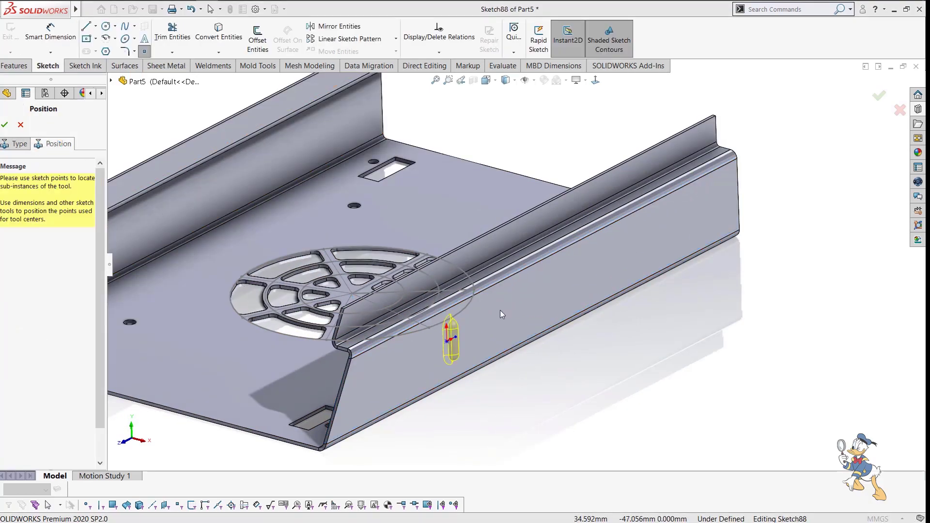
{"action": "right_click", "coordinate": [493, 255]}
{"action": "left_click", "coordinate": [504, 253]}
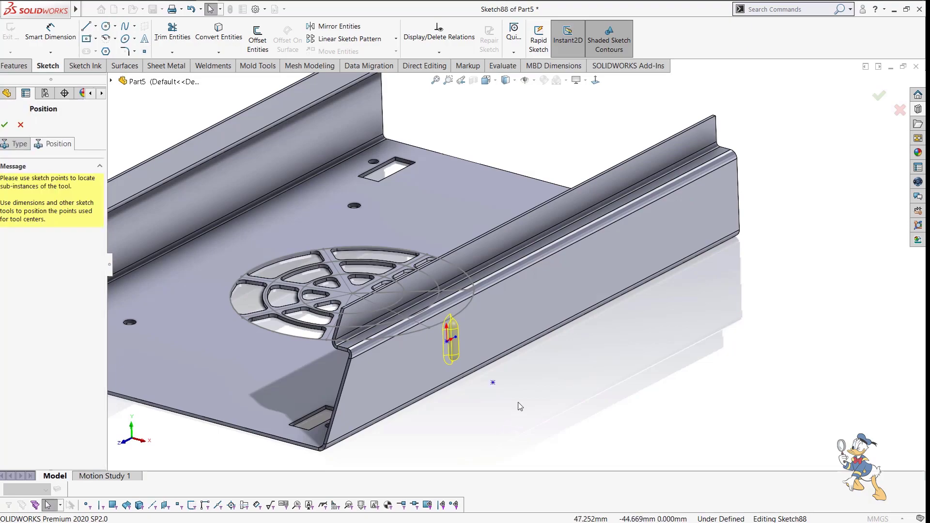
{"action": "left_click", "coordinate": [507, 430]}
{"action": "right_click_drag", "start_coordinate": [507, 429], "coordinate": [499, 308]}
{"action": "middle_click_drag", "start_coordinate": [483, 358], "coordinate": [456, 325]}
{"action": "scroll", "coordinate": [455, 325], "scroll_direction": "down", "scroll_amount": 3}
{"action": "left_click", "coordinate": [454, 324]}
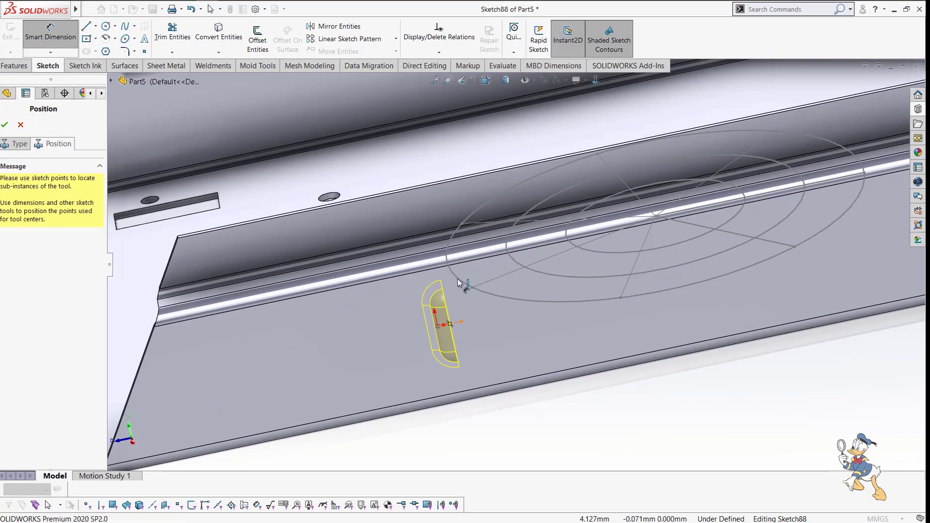
{"action": "left_click", "coordinate": [466, 264]}
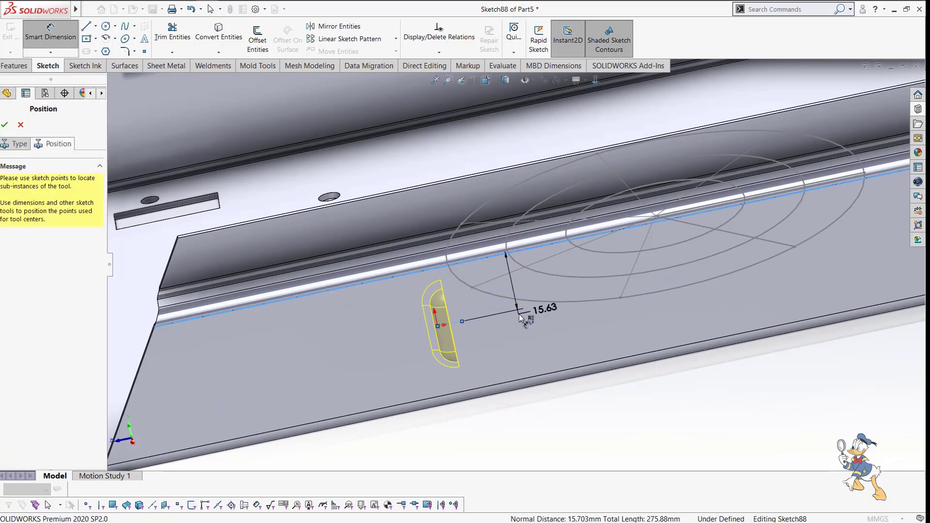
{"action": "left_click", "coordinate": [519, 318]}
{"action": "key", "text": "Return"}
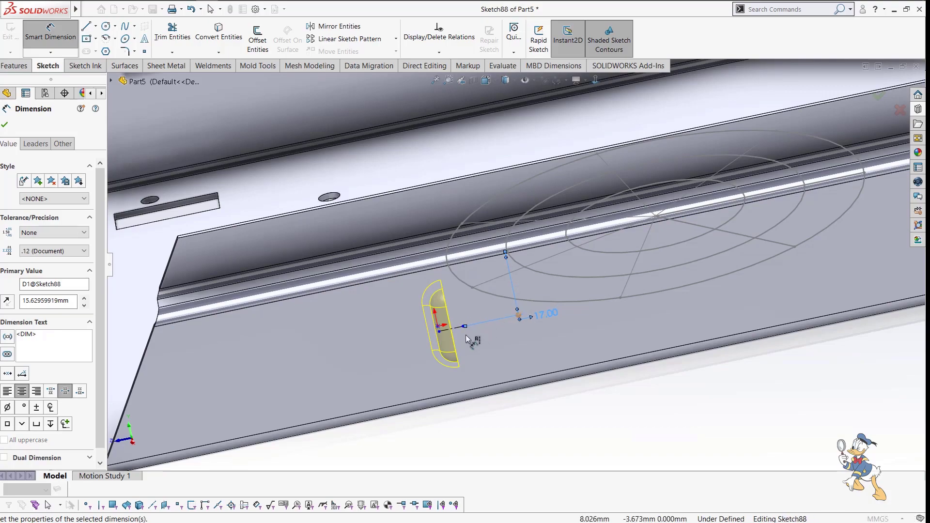
Dimension the construction line's end point 40 mm from the upper corner of the side wall's bevelled end.
{"action": "left_click", "coordinate": [440, 332]}
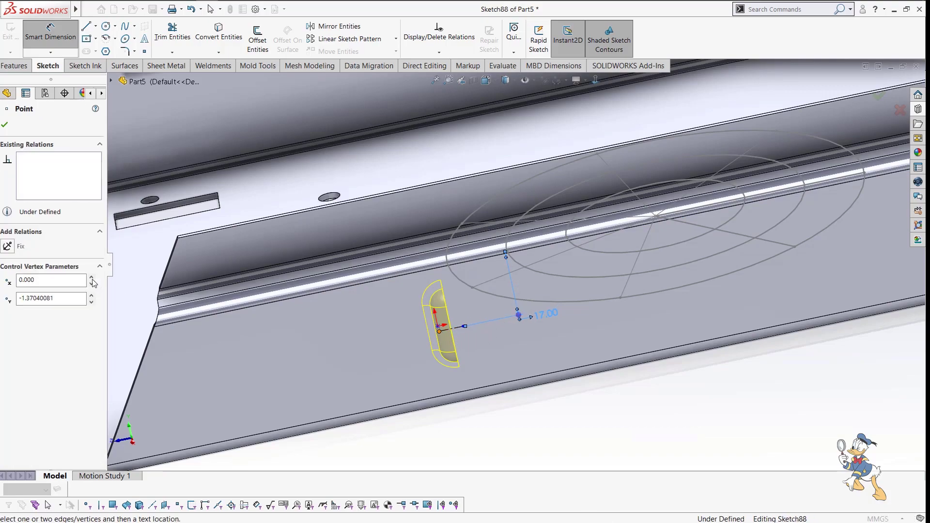
{"action": "left_click", "coordinate": [156, 332]}
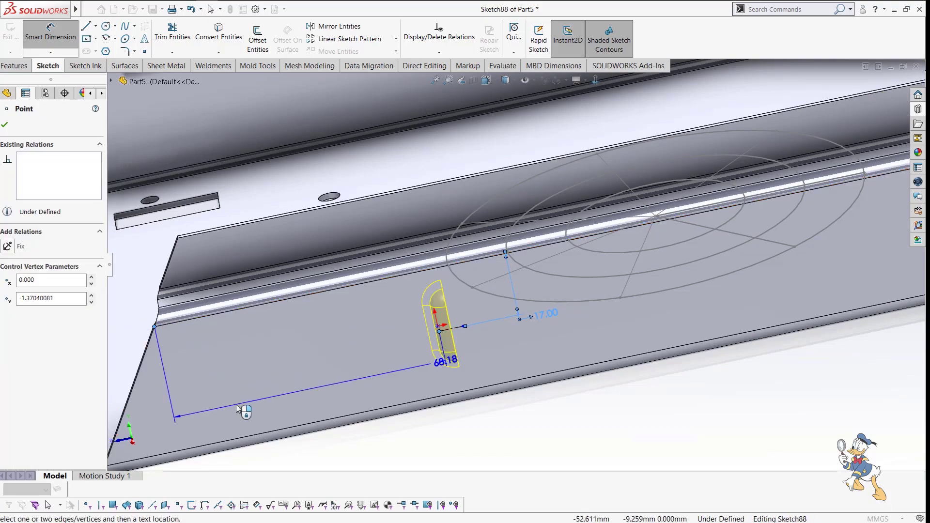
{"action": "left_click", "coordinate": [237, 405]}
{"action": "type", "text": "40"}
{"action": "key", "text": "Return"}
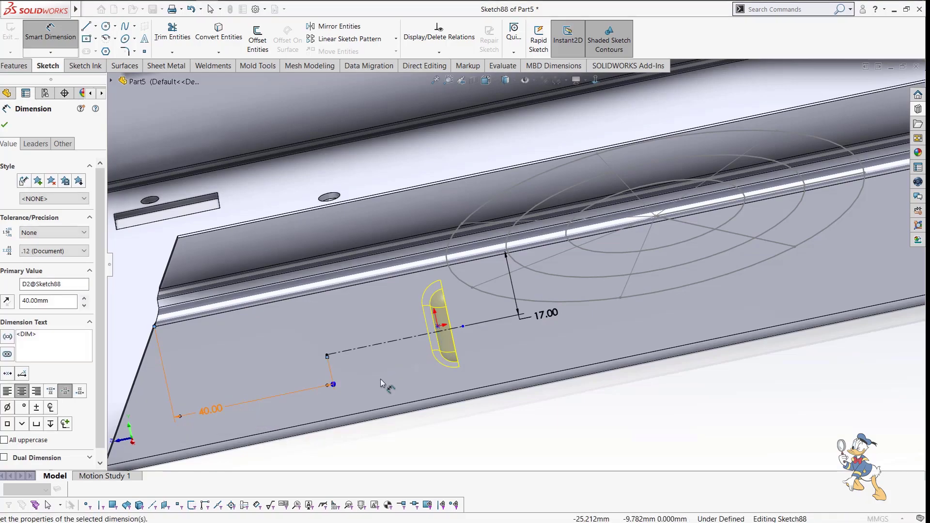
Make the louver's centre point coincident with the construction line's dimensioned end point and create the louver.
{"action": "scroll", "coordinate": [473, 357], "scroll_direction": "up", "scroll_amount": 2}
{"action": "scroll", "coordinate": [518, 282], "scroll_direction": "down", "scroll_amount": 2}
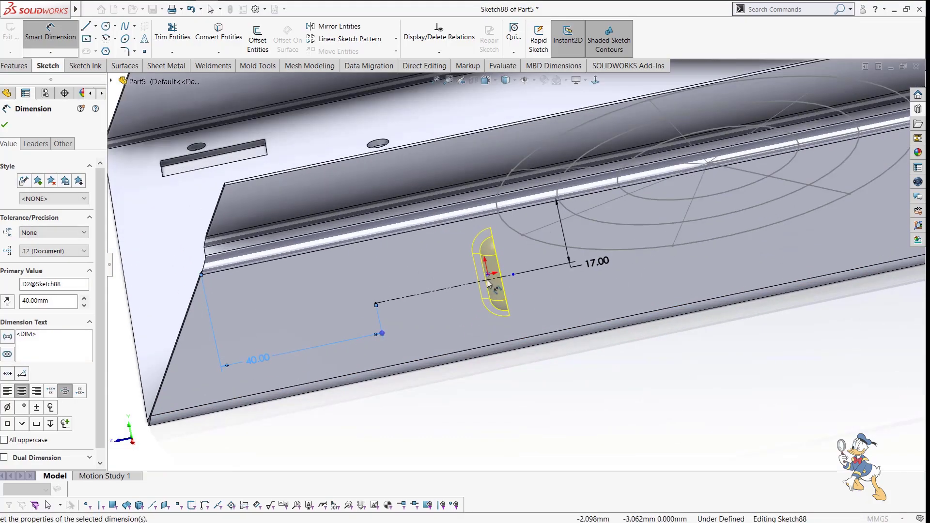
{"action": "key", "text": "Escape"}
{"action": "left_click", "coordinate": [376, 304]}
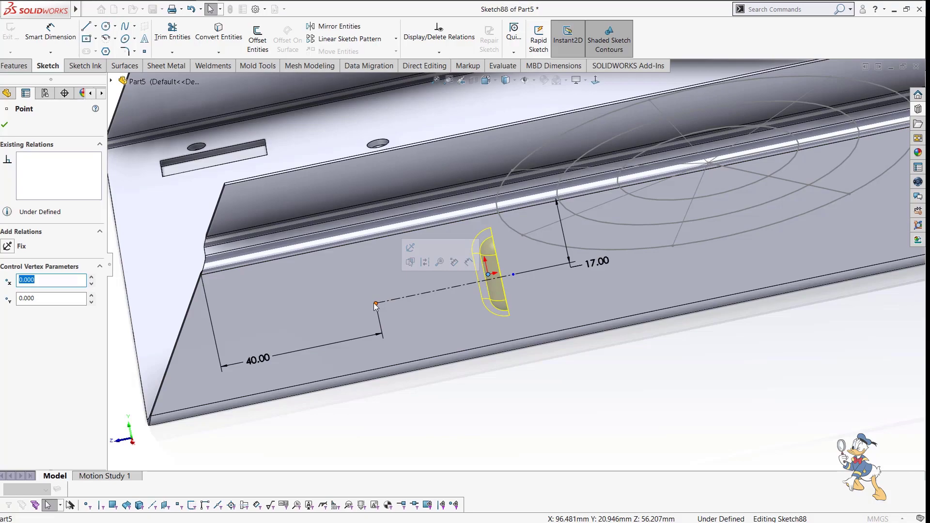
{"action": "left_click", "coordinate": [488, 274]}
{"action": "left_click", "coordinate": [376, 304], "text": "ctrl"}
{"action": "left_click", "coordinate": [432, 260]}
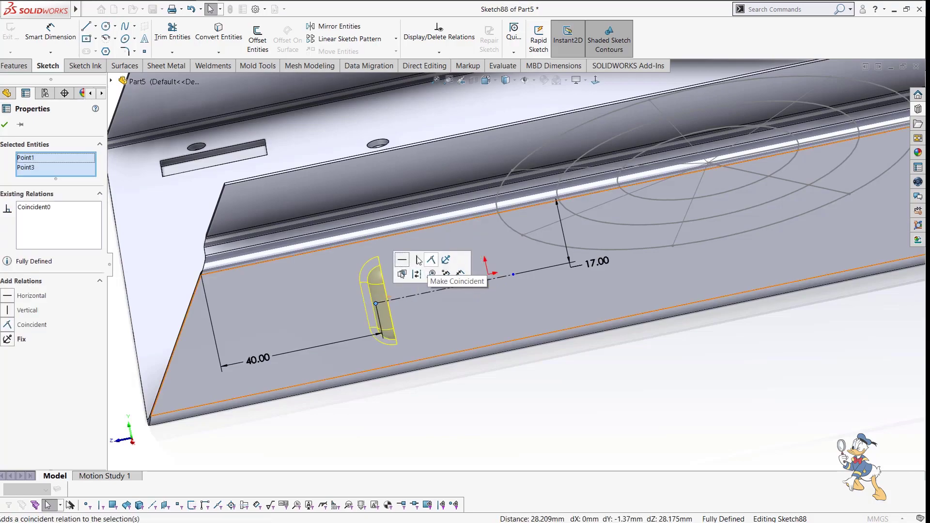
{"action": "key", "text": "Escape"}
{"action": "scroll", "coordinate": [533, 317], "scroll_direction": "up", "scroll_amount": 2}
{"action": "scroll", "coordinate": [532, 317], "scroll_direction": "up", "scroll_amount": 1}
{"action": "middle_click_drag", "start_coordinate": [533, 318], "coordinate": [834, 125]}
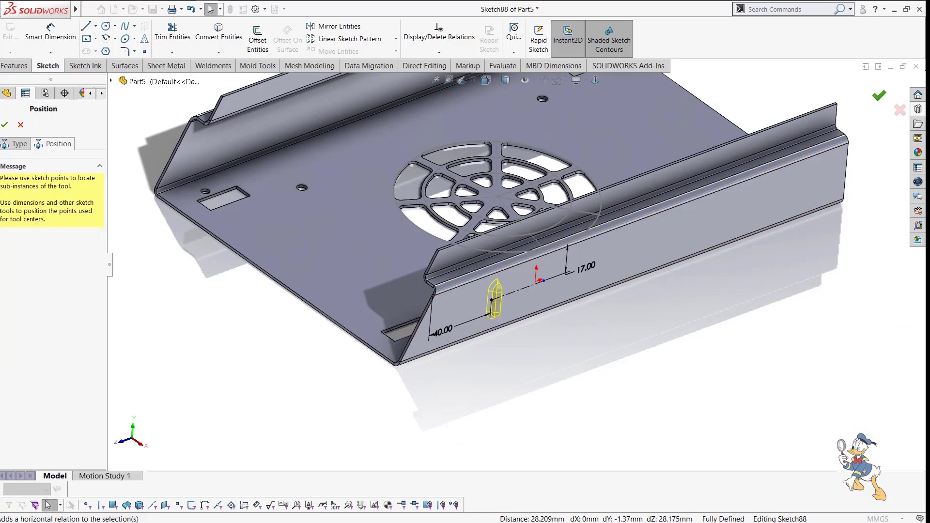
{"action": "left_click", "coordinate": [5, 125]}
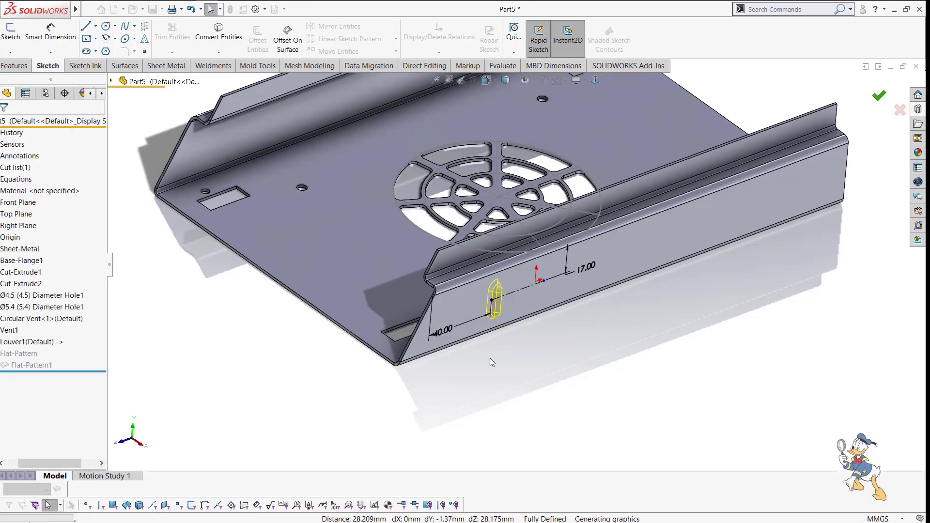
Start a linear pattern with the upper bend edge of the louvered side wall as Direction 1.
{"action": "scroll", "coordinate": [516, 296], "scroll_direction": "down", "scroll_amount": 3}
{"action": "key", "text": "f"}
{"action": "middle_click_drag", "start_coordinate": [474, 285], "coordinate": [541, 245]}
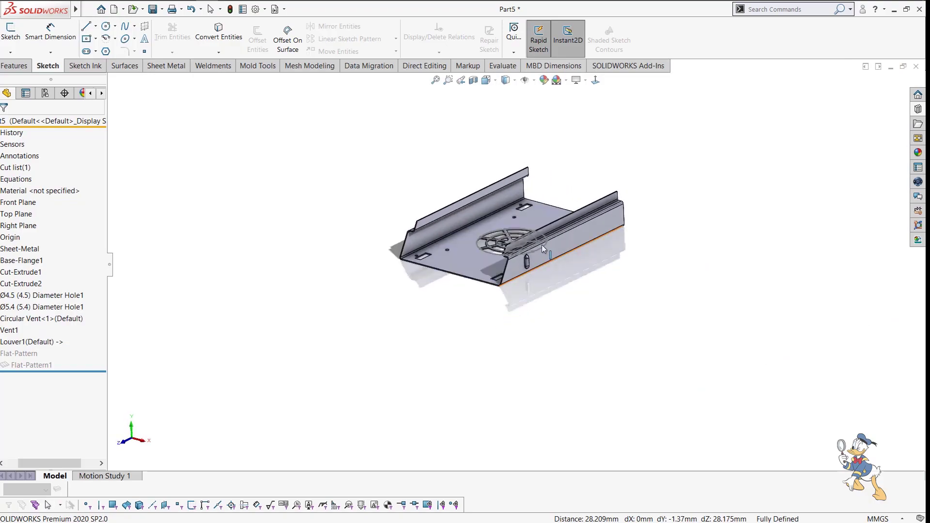
{"action": "scroll", "coordinate": [541, 245], "scroll_direction": "down", "scroll_amount": 5}
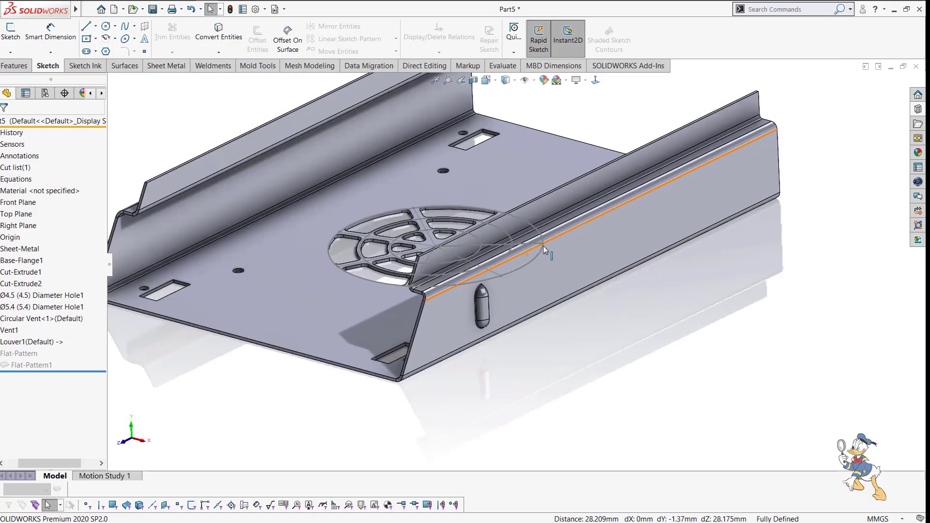
{"action": "left_click", "coordinate": [14, 66]}
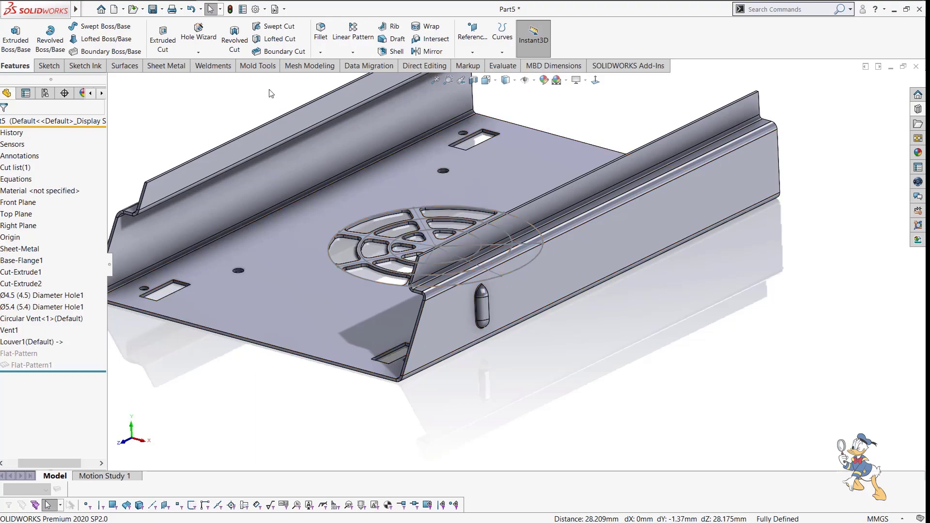
{"action": "left_click", "coordinate": [351, 38]}
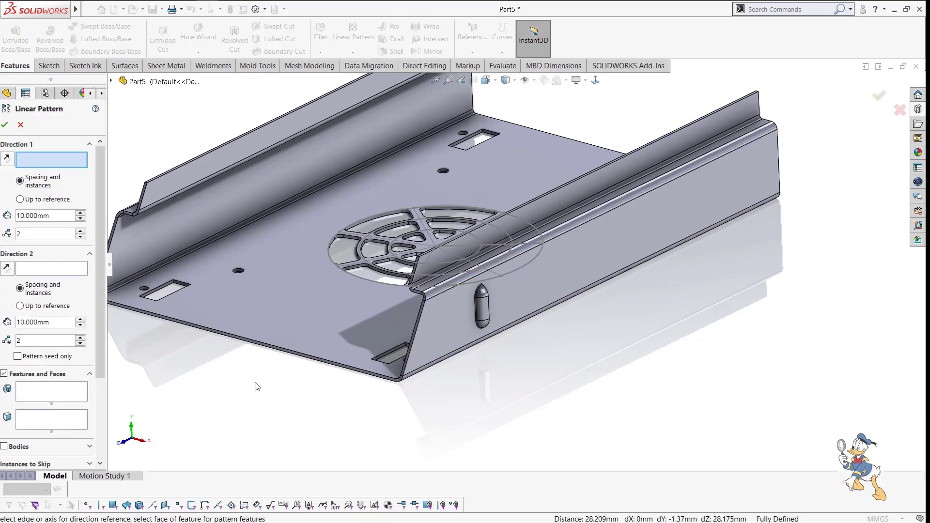
{"action": "left_click_drag", "start_coordinate": [103, 333], "coordinate": [98, 415]}
{"action": "left_click", "coordinate": [31, 394]}
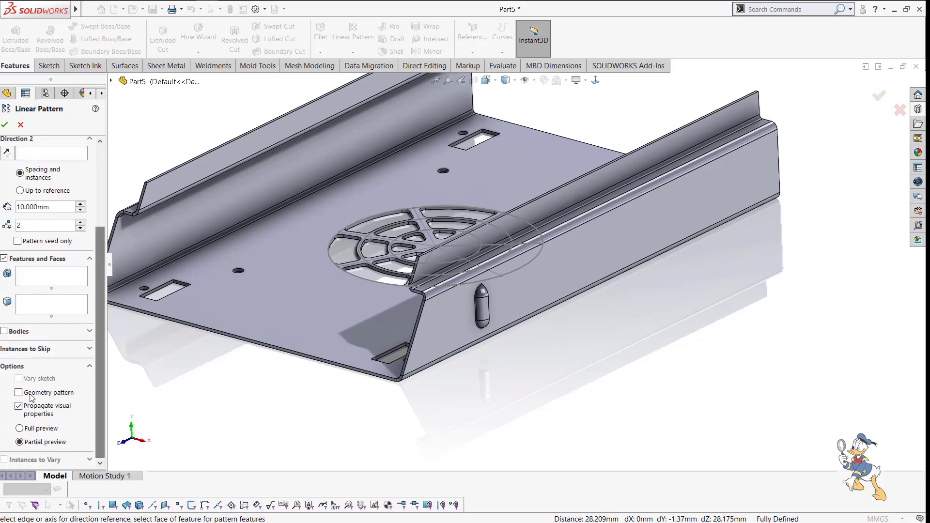
{"action": "left_click_drag", "start_coordinate": [102, 284], "coordinate": [100, 212]}
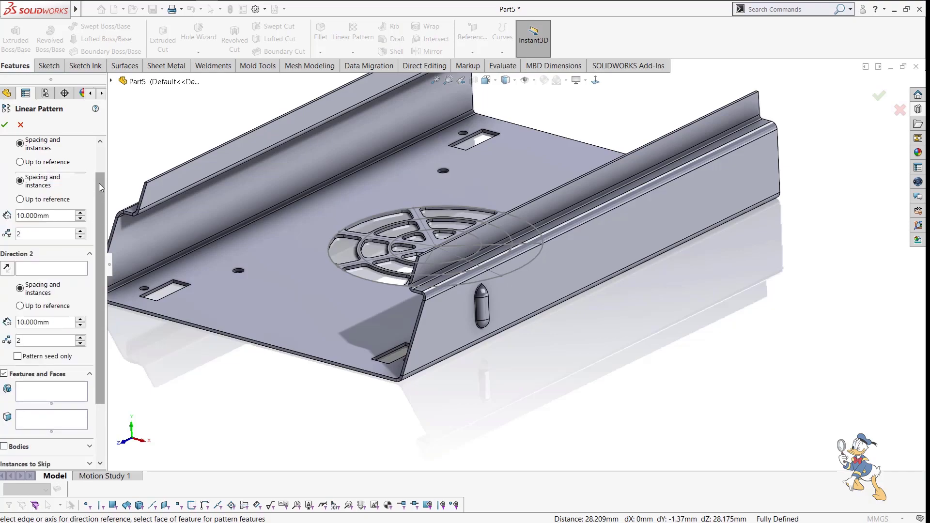
{"action": "left_click", "coordinate": [441, 292]}
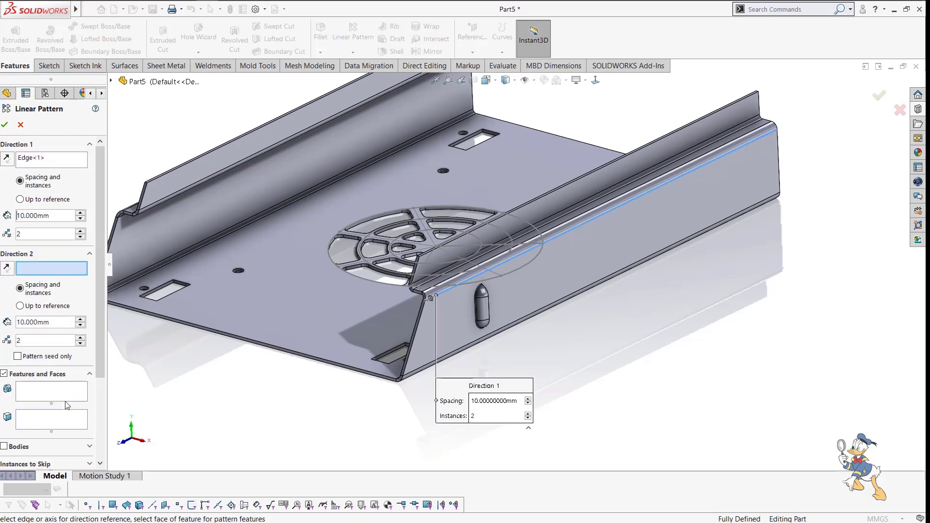
Pattern the louver along the edge with 5 instances at 15 mm spacing.
{"action": "left_click", "coordinate": [46, 398]}
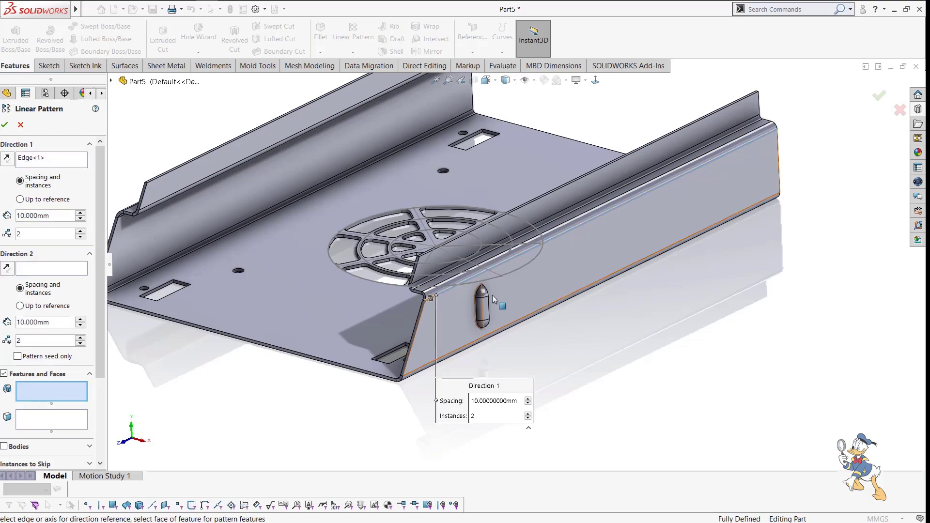
{"action": "left_click", "coordinate": [482, 305]}
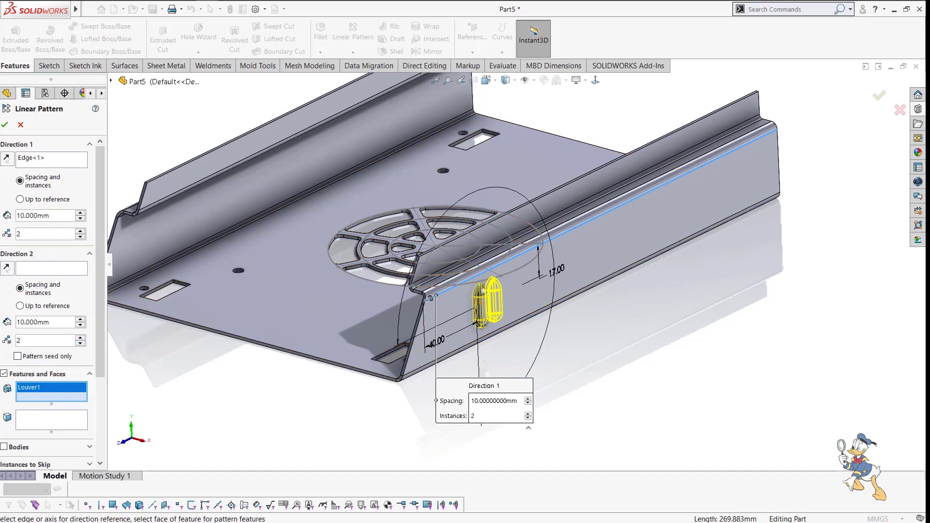
{"action": "key", "text": "Return"}
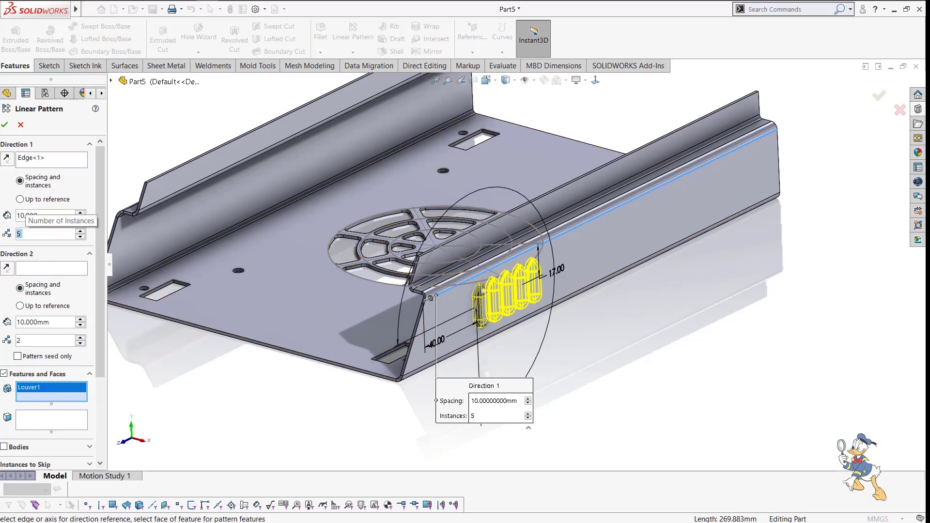
{"action": "left_click_drag", "start_coordinate": [23, 213], "coordinate": [2, 216]}
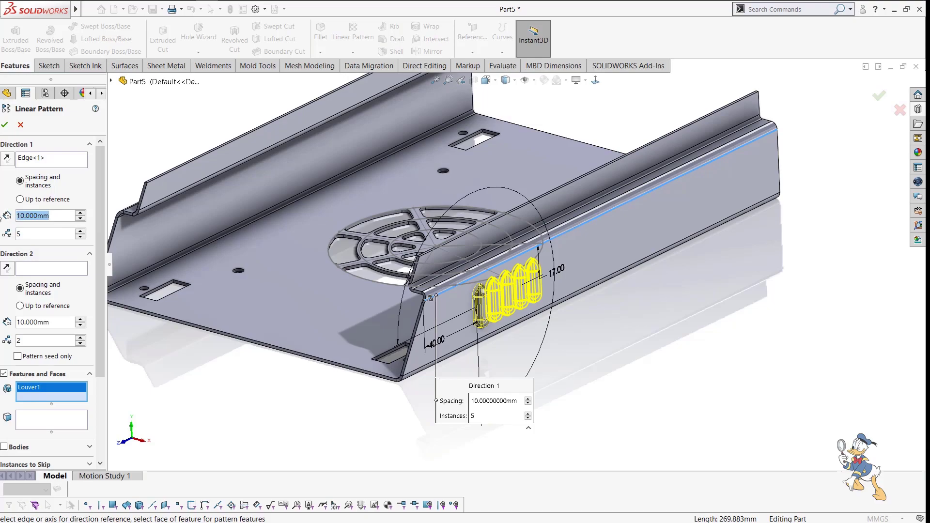
{"action": "type", "text": "15"}
{"action": "key", "text": "Return"}
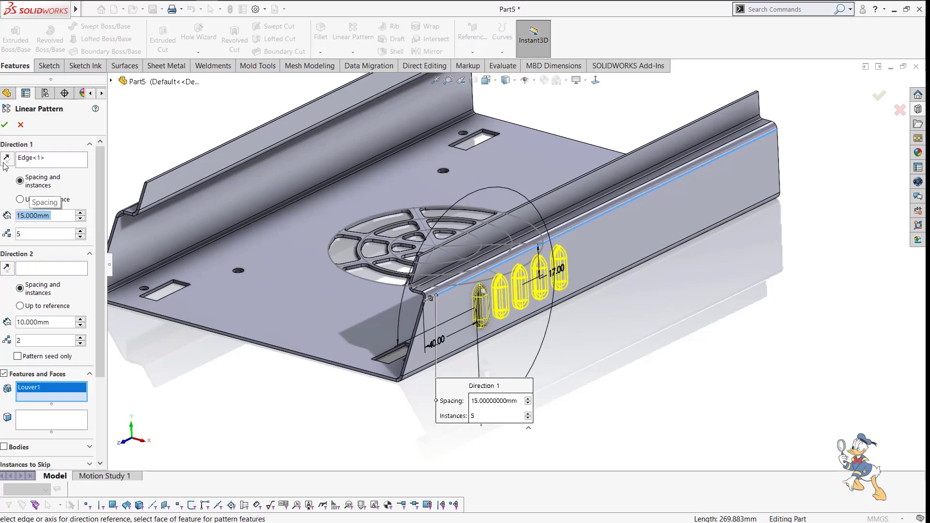
{"action": "left_click", "coordinate": [5, 125]}
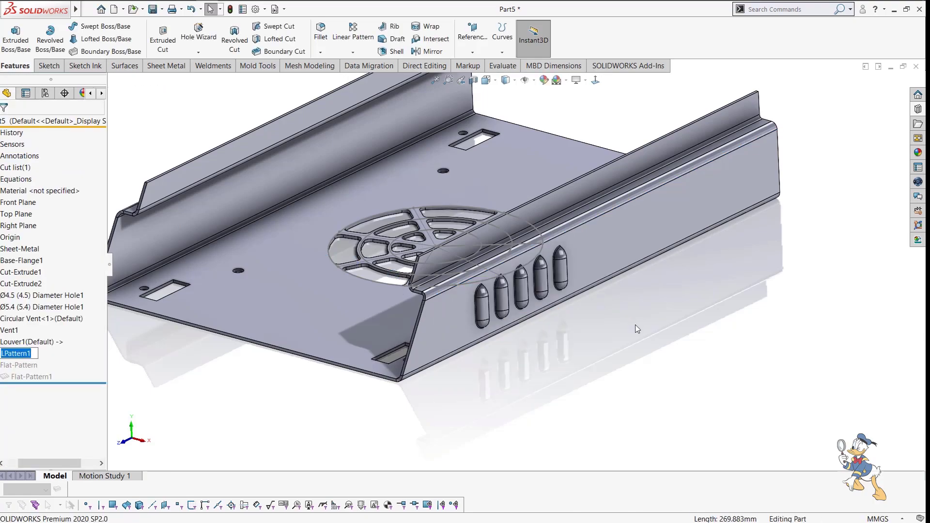
{"action": "left_click", "coordinate": [635, 324]}
Mirror the louver linear pattern about the Right Plane onto the opposite side wall.
{"action": "scroll", "coordinate": [607, 232], "scroll_direction": "up", "scroll_amount": 1}
{"action": "middle_click_drag", "start_coordinate": [547, 272], "coordinate": [624, 334]}
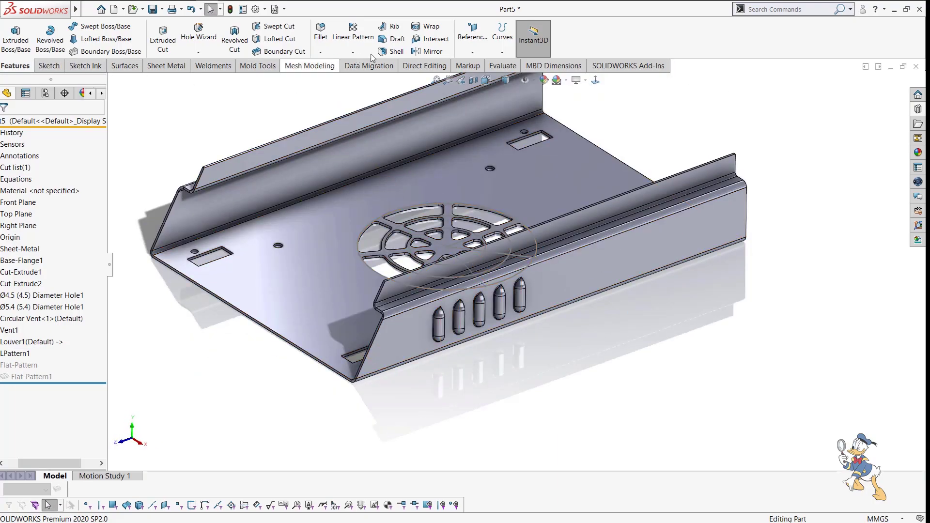
{"action": "left_click", "coordinate": [429, 51]}
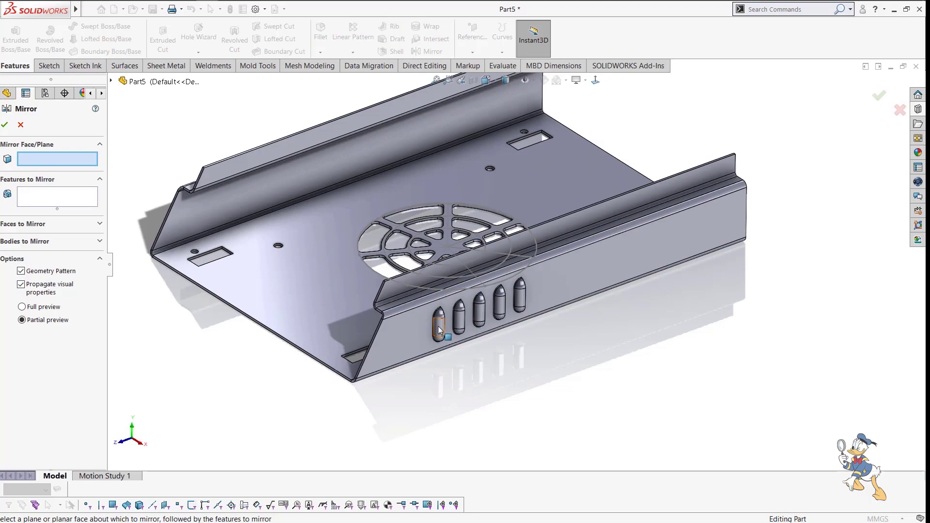
{"action": "left_click", "coordinate": [112, 82]}
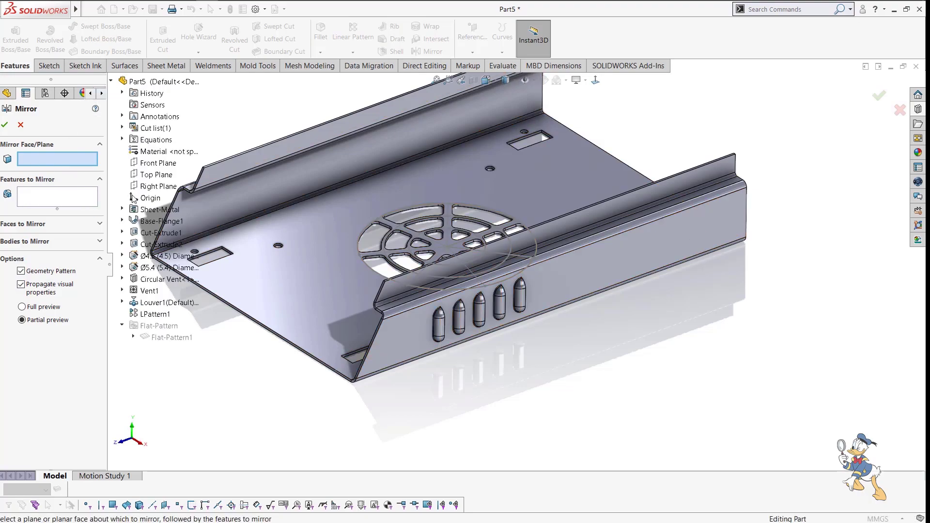
{"action": "left_click", "coordinate": [150, 187]}
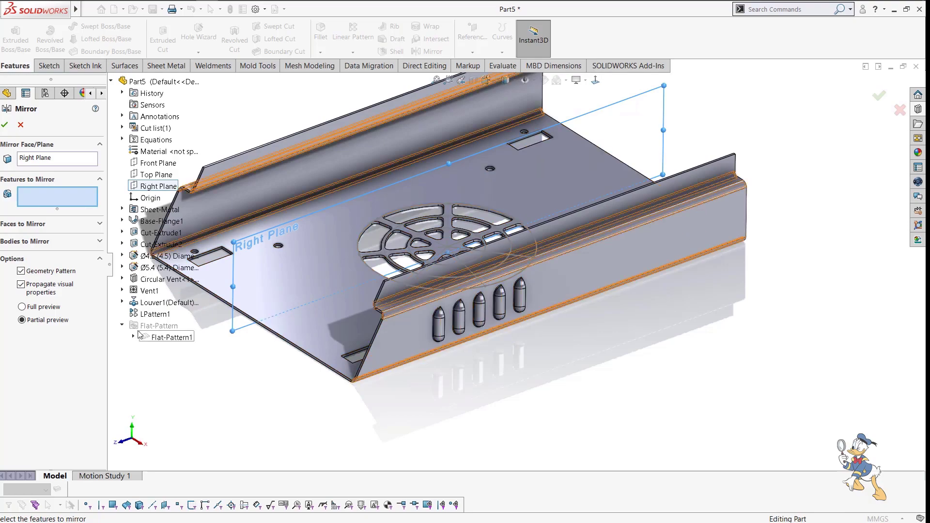
{"action": "left_click", "coordinate": [145, 315]}
{"action": "left_click", "coordinate": [4, 126]}
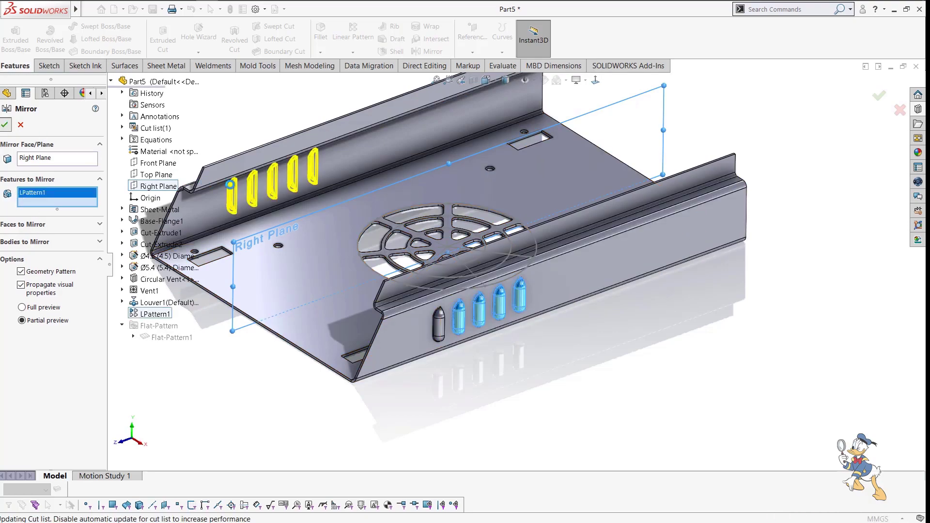
{"action": "left_click", "coordinate": [363, 314]}
{"action": "scroll", "coordinate": [451, 274], "scroll_direction": "down", "scroll_amount": 5}
{"action": "middle_click_drag", "start_coordinate": [493, 274], "coordinate": [545, 284]}
{"action": "scroll", "coordinate": [543, 271], "scroll_direction": "up", "scroll_amount": 4}
{"action": "scroll", "coordinate": [649, 282], "scroll_direction": "down", "scroll_amount": 4}
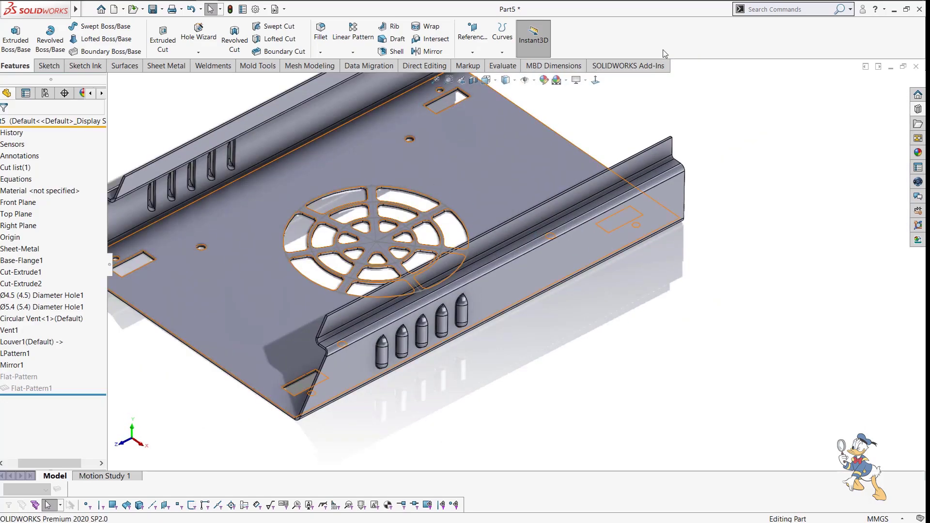
Start a Fill Pattern using the outer face of the louvered side wall as the fill boundary.
{"action": "type", "text": "fil"}
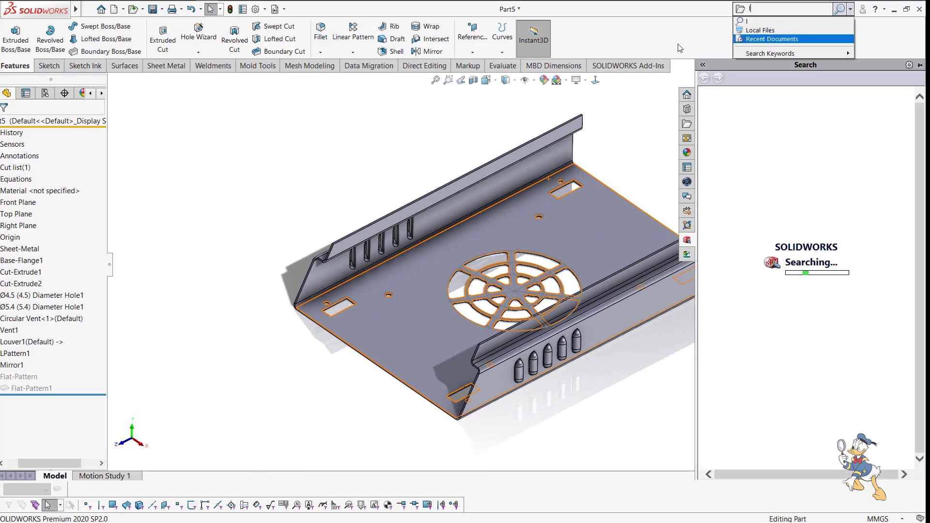
{"action": "left_click", "coordinate": [633, 99]}
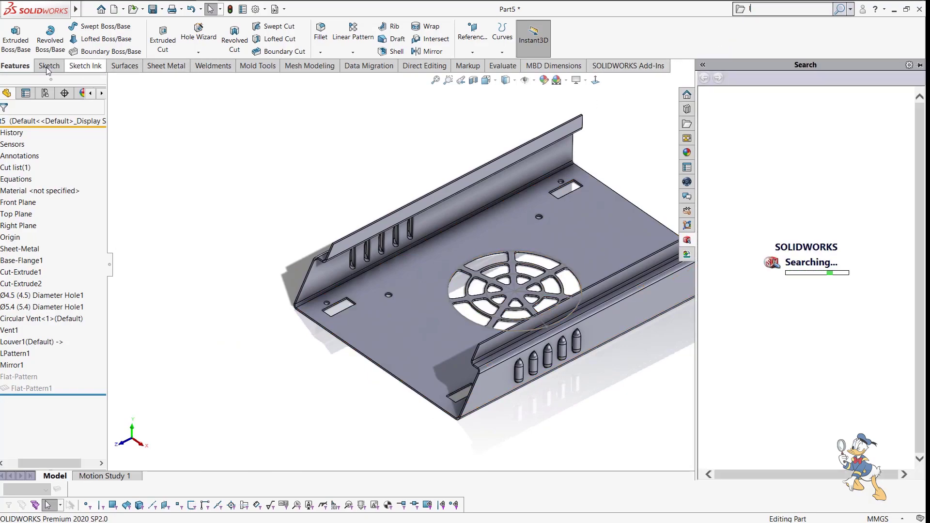
{"action": "left_click", "coordinate": [352, 51]}
{"action": "left_click", "coordinate": [365, 137]}
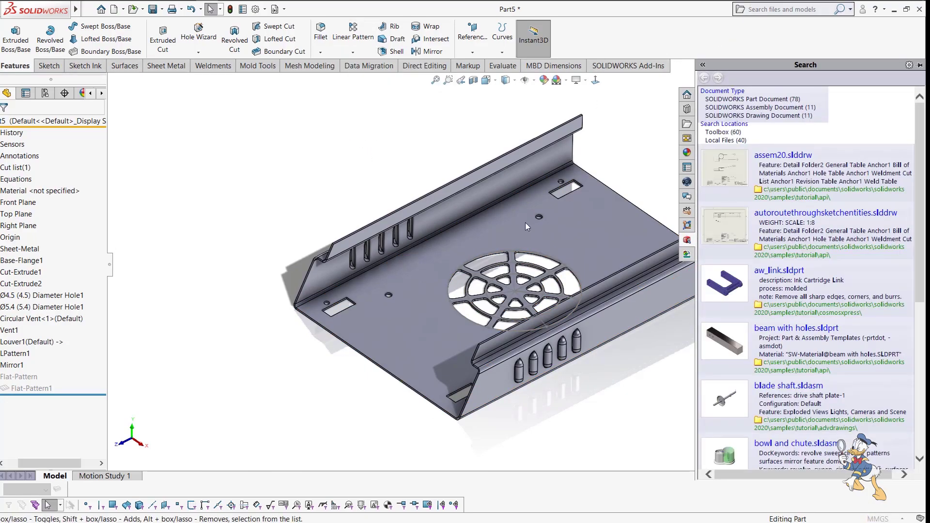
{"action": "left_click", "coordinate": [614, 296]}
{"action": "scroll", "coordinate": [614, 296], "scroll_direction": "down", "scroll_amount": 3}
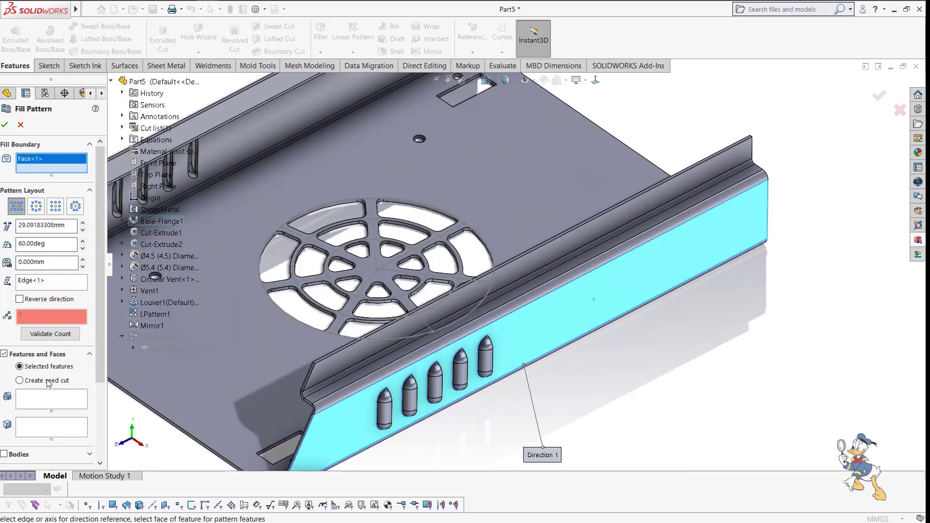
Make the fill pattern create its own seed cut with a square shape.
{"action": "left_click", "coordinate": [20, 381]}
{"action": "scroll", "coordinate": [94, 339], "scroll_direction": "down", "scroll_amount": 5}
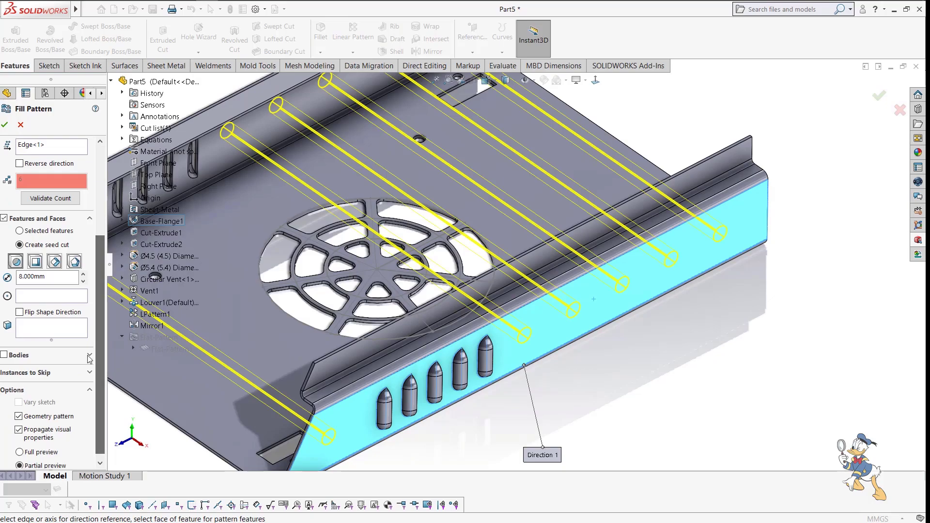
{"action": "left_click", "coordinate": [35, 261]}
{"action": "left_click_drag", "start_coordinate": [99, 263], "coordinate": [98, 184]}
{"action": "scroll", "coordinate": [432, 339], "scroll_direction": "up", "scroll_amount": 2}
{"action": "middle_click_drag", "start_coordinate": [432, 338], "coordinate": [426, 296]}
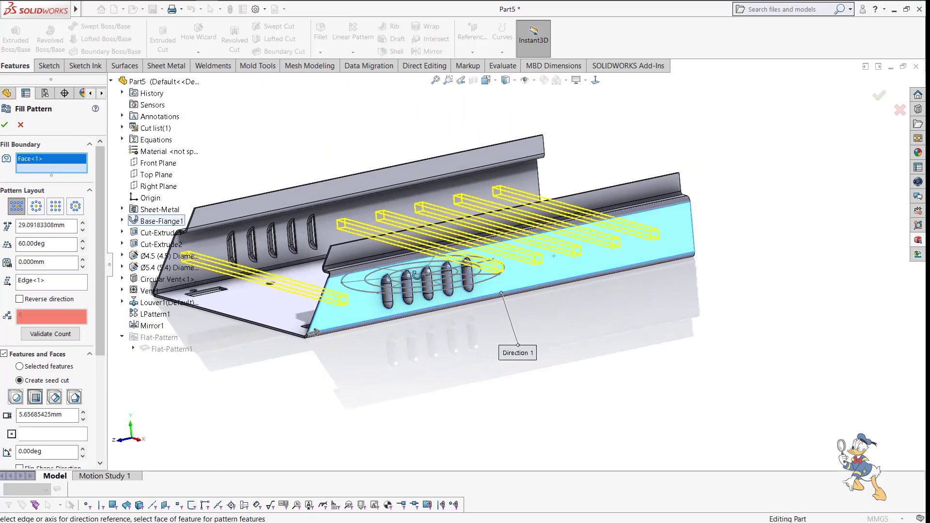
Set the fill pattern's instance spacing to 9.09183308 mm.
{"action": "left_click", "coordinate": [83, 223]}
{"action": "left_click", "coordinate": [83, 223]}
{"action": "left_click", "coordinate": [84, 223]}
{"action": "left_click", "coordinate": [83, 230]}
{"action": "left_click", "coordinate": [83, 230]}
{"action": "left_click", "coordinate": [82, 230]}
{"action": "left_click", "coordinate": [83, 230]}
{"action": "left_click", "coordinate": [82, 230]}
{"action": "middle_click_drag", "start_coordinate": [675, 300], "coordinate": [654, 288]}
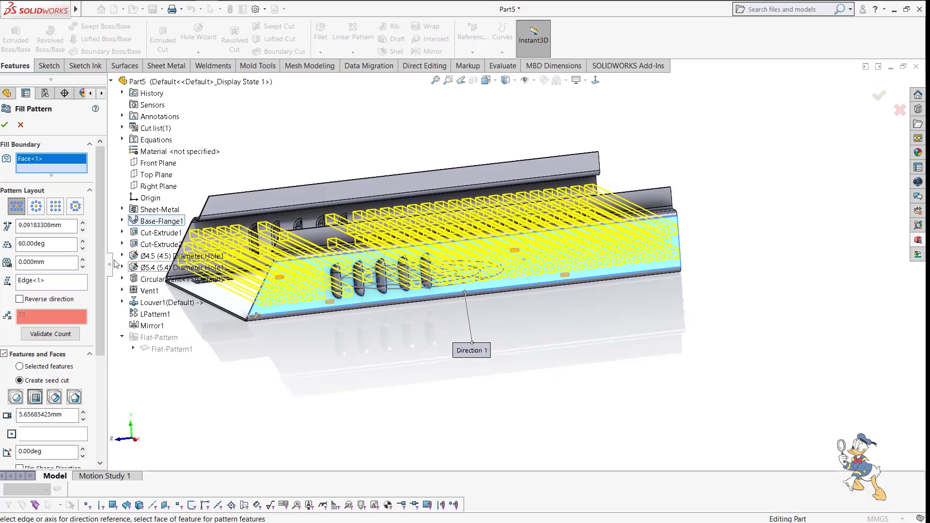
Set the side length of the square seed cut to 5 mm.
{"action": "scroll", "coordinate": [103, 328], "scroll_direction": "down", "scroll_amount": 3}
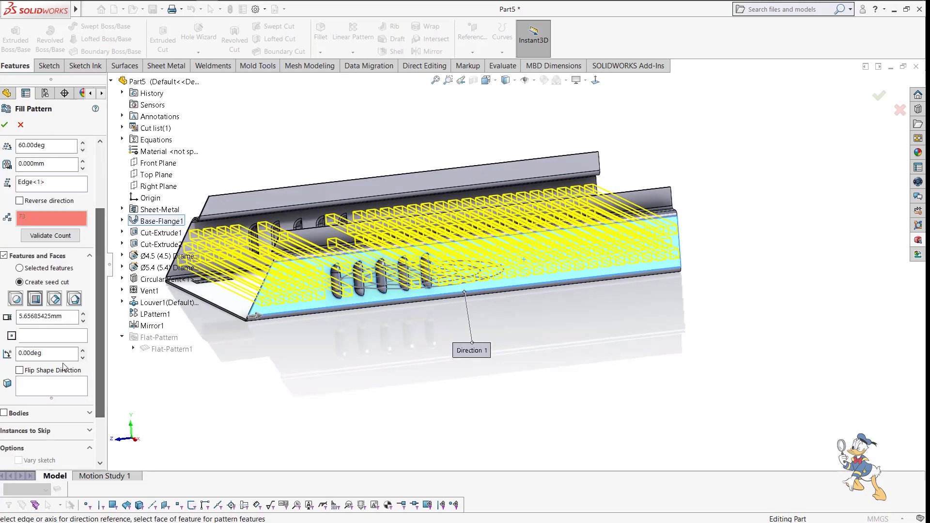
{"action": "left_click_drag", "start_coordinate": [62, 317], "coordinate": [49, 317]}
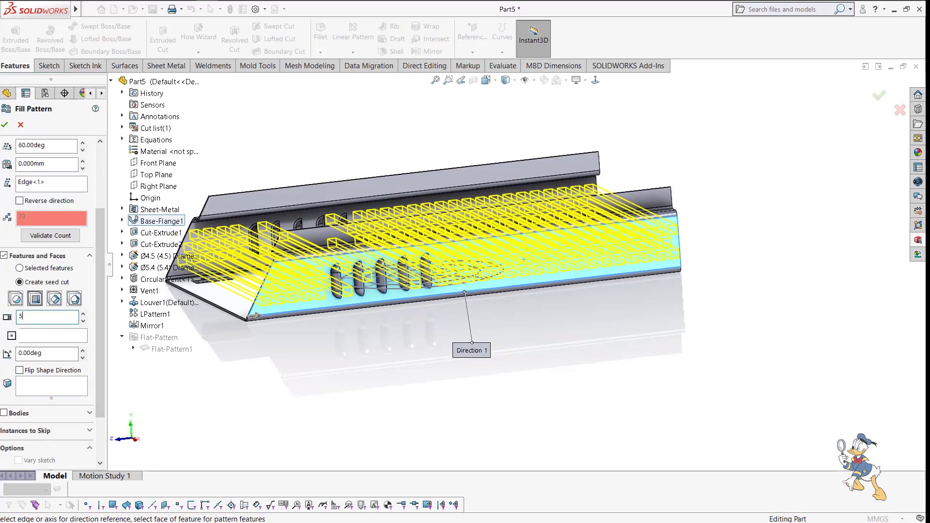
{"action": "key", "text": "Return"}
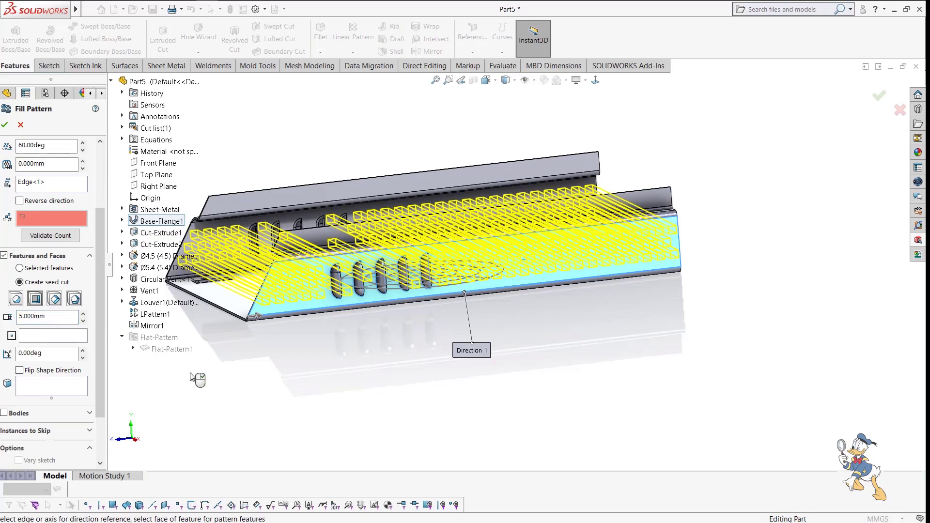
Skip the square cut instances near the side wall's bevelled end and over the first louvers.
{"action": "scroll", "coordinate": [53, 368], "scroll_direction": "down", "scroll_amount": 2}
{"action": "left_click", "coordinate": [32, 366]}
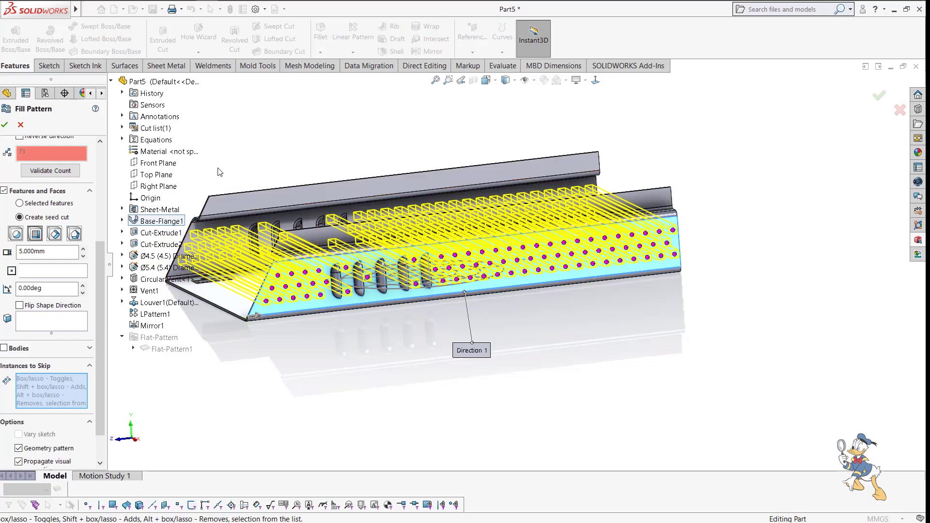
{"action": "left_click_drag", "start_coordinate": [213, 165], "coordinate": [355, 369]}
{"action": "scroll", "coordinate": [429, 327], "scroll_direction": "down", "scroll_amount": 1}
{"action": "middle_click_drag", "start_coordinate": [429, 327], "coordinate": [241, 151]}
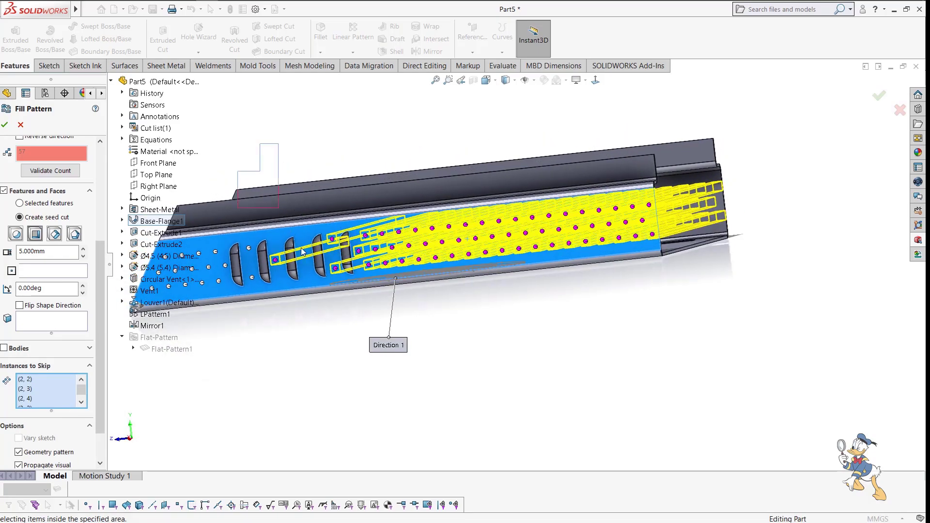
Skip further square cut instances between and just beyond the remaining louvers.
{"action": "left_click_drag", "start_coordinate": [350, 312], "coordinate": [369, 327]}
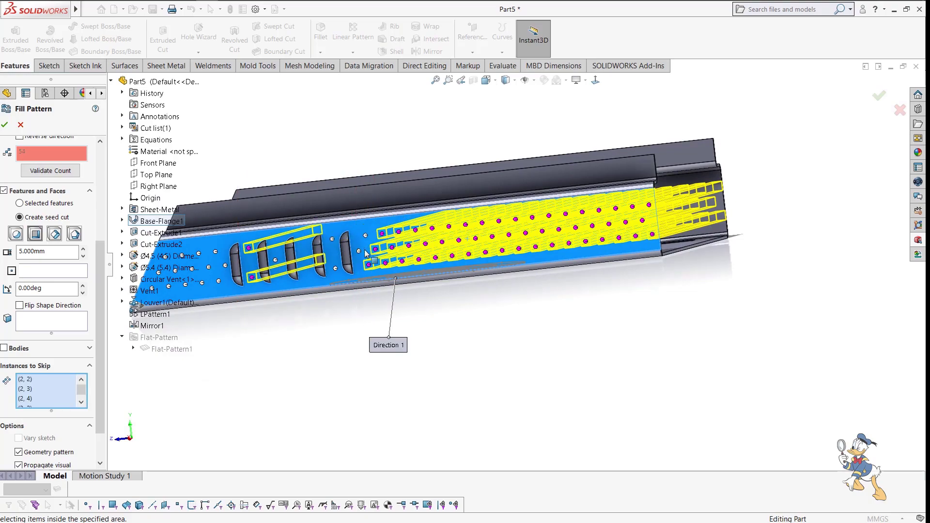
{"action": "scroll", "coordinate": [371, 274], "scroll_direction": "up", "scroll_amount": 3}
{"action": "left_click", "coordinate": [401, 283]}
Skip the square cut instances in the columns nearest the side wall's square end and complete the fill pattern.
{"action": "middle_click_drag", "start_coordinate": [402, 285], "coordinate": [721, 289]}
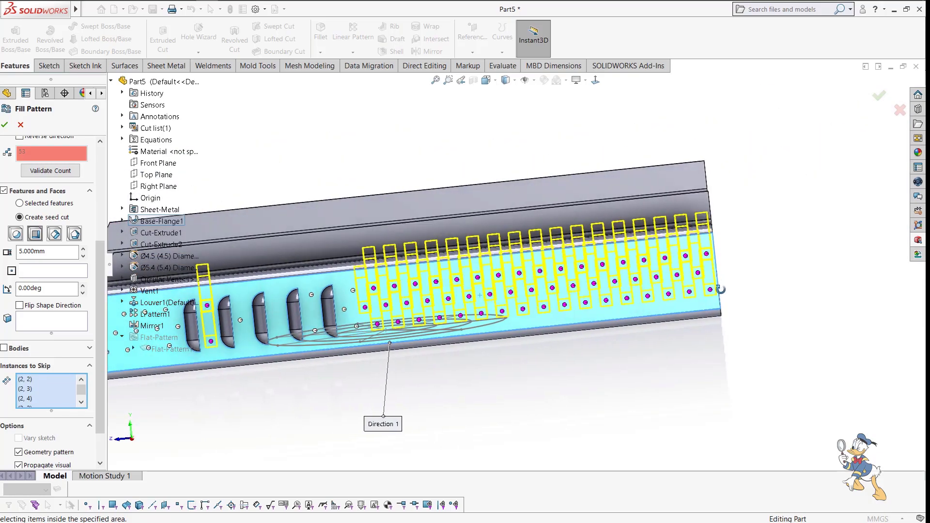
{"action": "scroll", "coordinate": [649, 141], "scroll_direction": "down", "scroll_amount": 2}
{"action": "left_click_drag", "start_coordinate": [721, 279], "coordinate": [696, 241]}
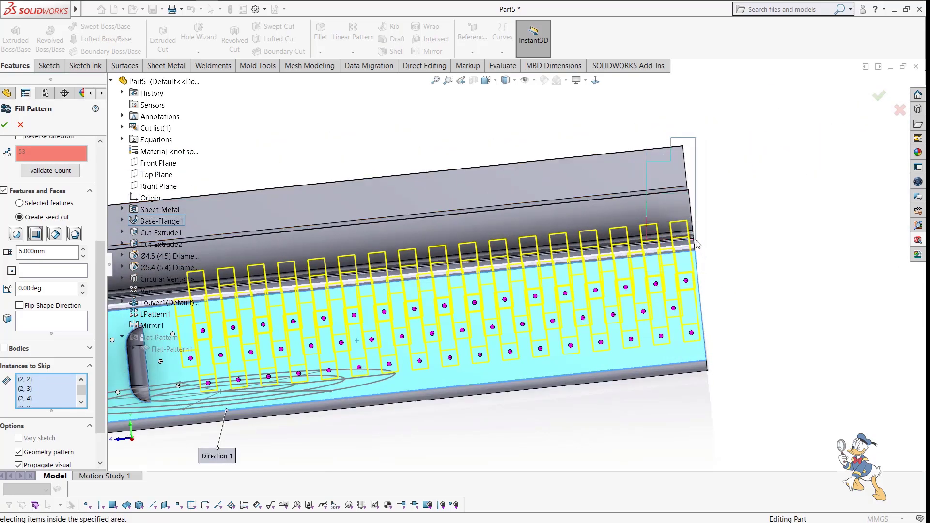
{"action": "left_click", "coordinate": [687, 282]}
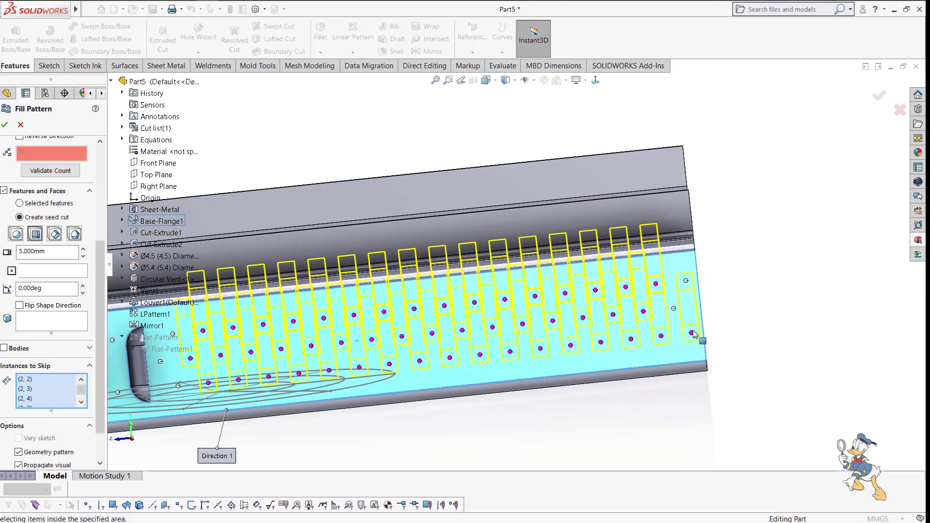
{"action": "left_click", "coordinate": [5, 125]}
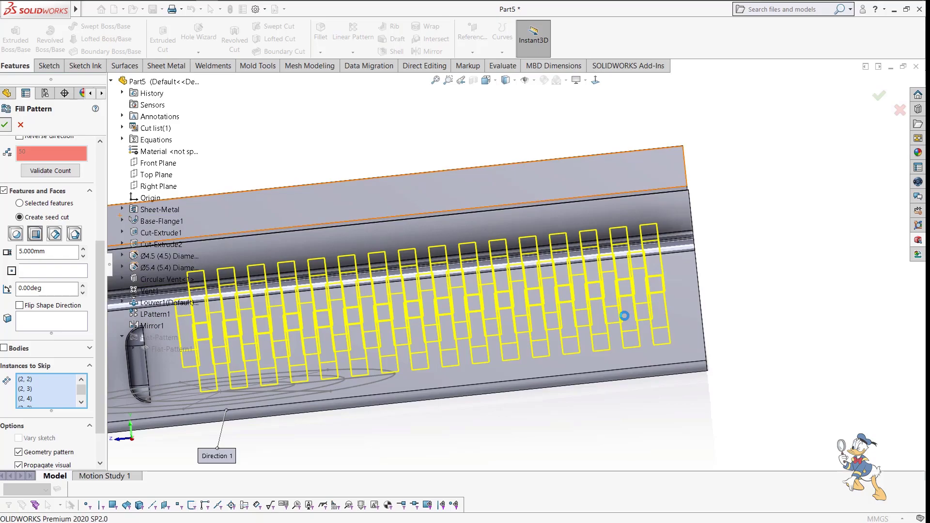
Examine the square cuts and louvers on both side walls of the channel from several angles.
{"action": "scroll", "coordinate": [624, 316], "scroll_direction": "up", "scroll_amount": 5}
{"action": "middle_click_drag", "start_coordinate": [623, 316], "coordinate": [533, 272]}
{"action": "scroll", "coordinate": [528, 281], "scroll_direction": "down", "scroll_amount": 5}
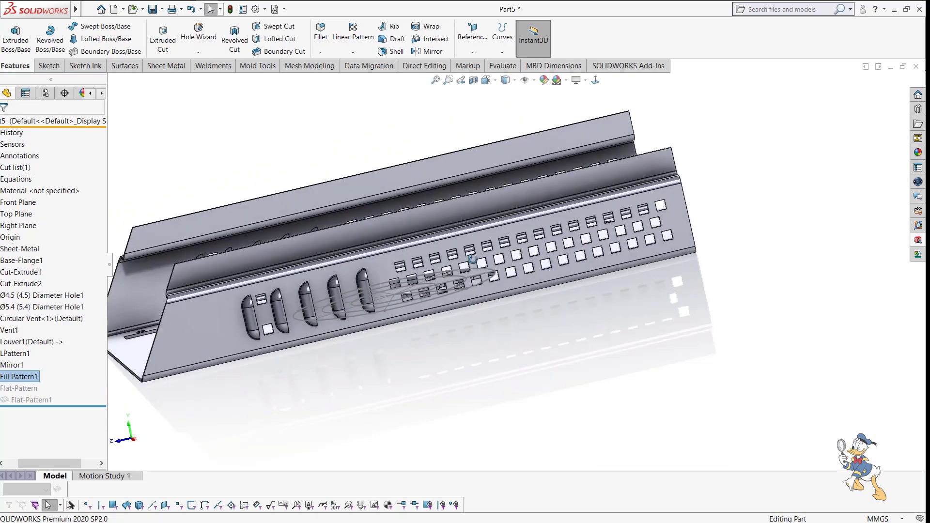
{"action": "scroll", "coordinate": [533, 272], "scroll_direction": "up", "scroll_amount": 5}
{"action": "key", "text": "Escape"}
{"action": "scroll", "coordinate": [587, 243], "scroll_direction": "down", "scroll_amount": 6}
{"action": "scroll", "coordinate": [587, 243], "scroll_direction": "up", "scroll_amount": 8}
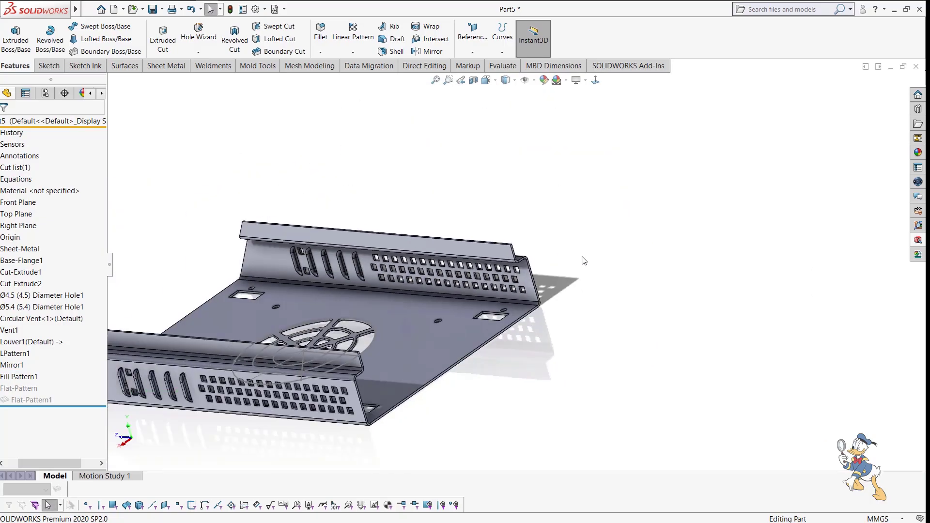
{"action": "scroll", "coordinate": [605, 281], "scroll_direction": "down", "scroll_amount": 3}
{"action": "scroll", "coordinate": [624, 314], "scroll_direction": "up", "scroll_amount": 2}
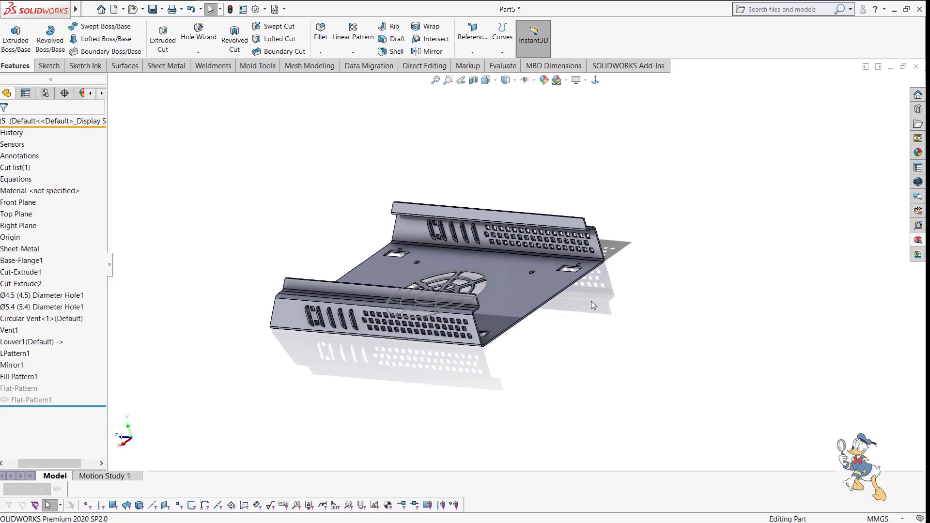
Start a sketch on the lip's end face at the channel's square end and convert the channel's tangent outer profile edges into it.
{"action": "scroll", "coordinate": [591, 301], "scroll_direction": "down", "scroll_amount": 4}
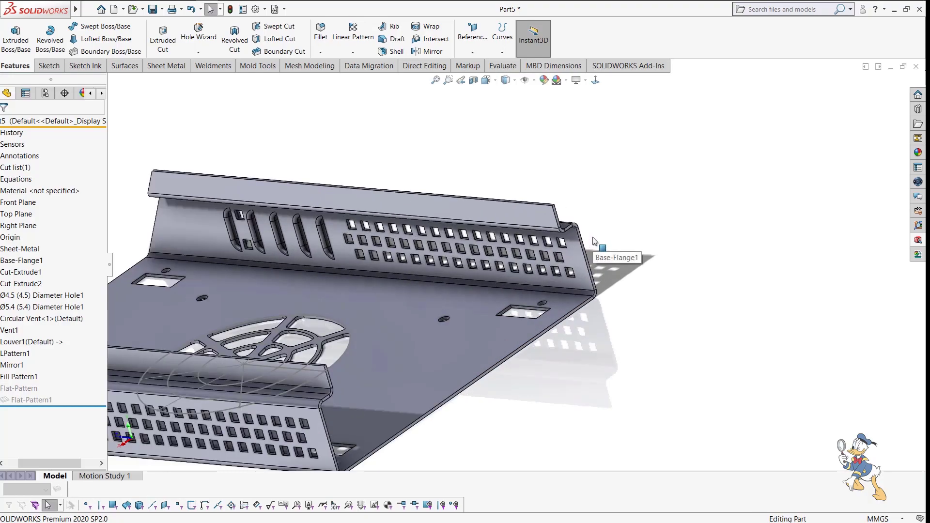
{"action": "scroll", "coordinate": [585, 234], "scroll_direction": "down", "scroll_amount": 3}
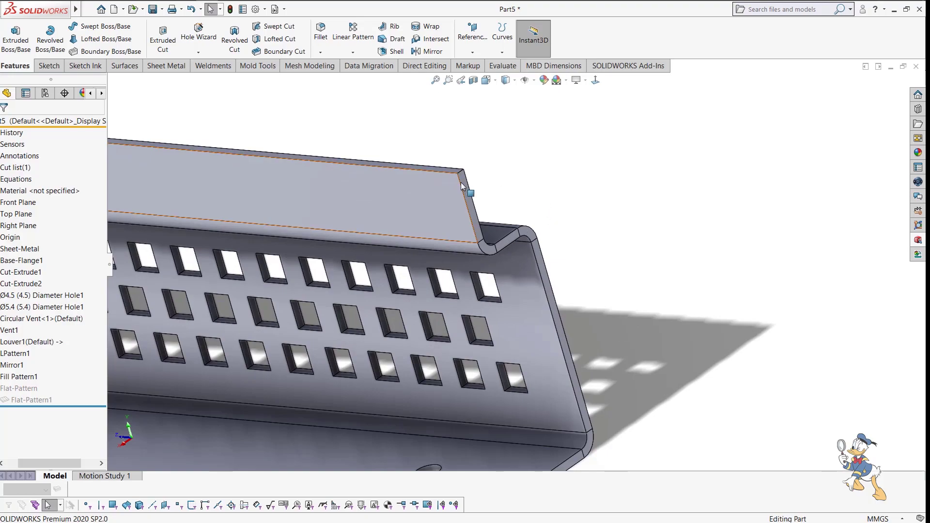
{"action": "left_click", "coordinate": [469, 203]}
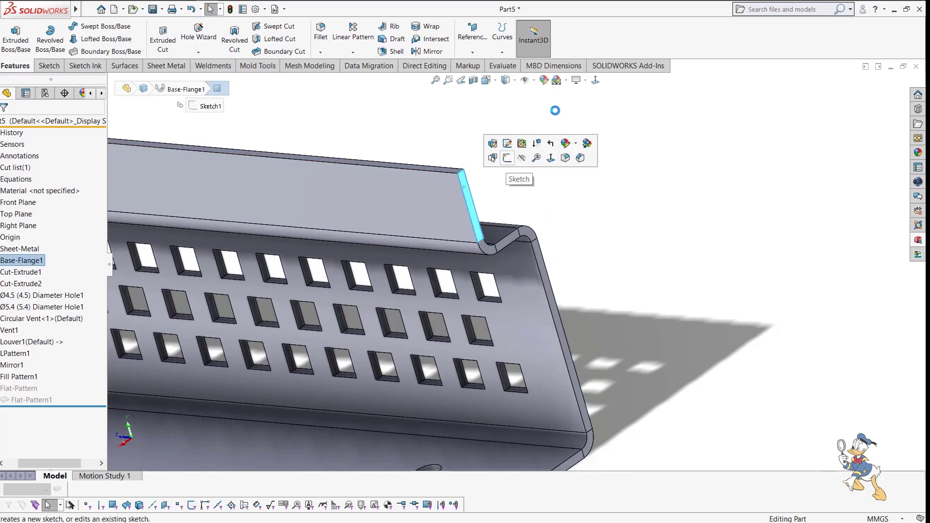
{"action": "left_click", "coordinate": [507, 158]}
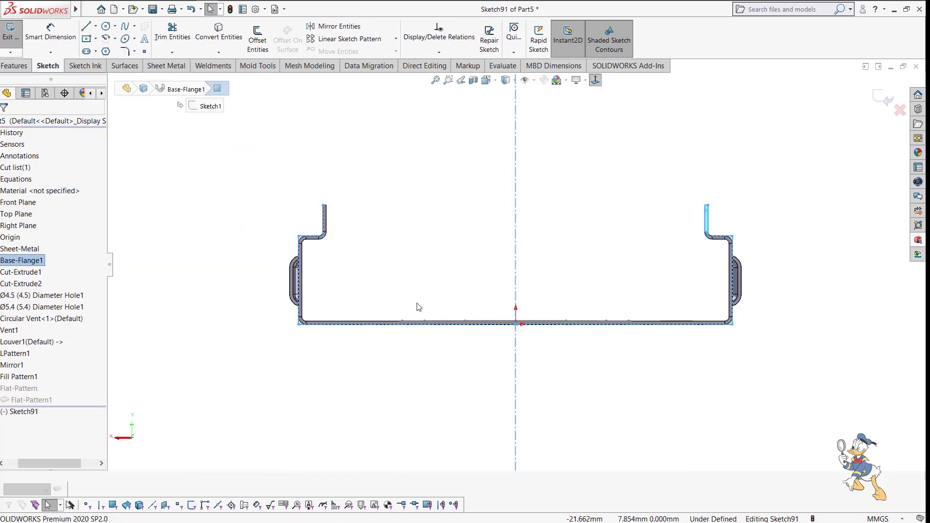
{"action": "scroll", "coordinate": [301, 316], "scroll_direction": "down", "scroll_amount": 4}
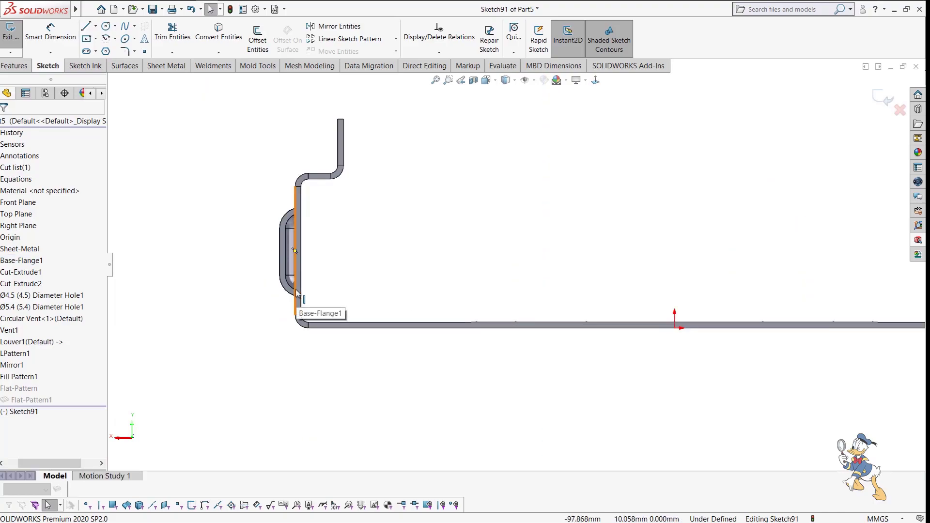
{"action": "right_click", "coordinate": [296, 293]}
{"action": "left_click", "coordinate": [333, 253]}
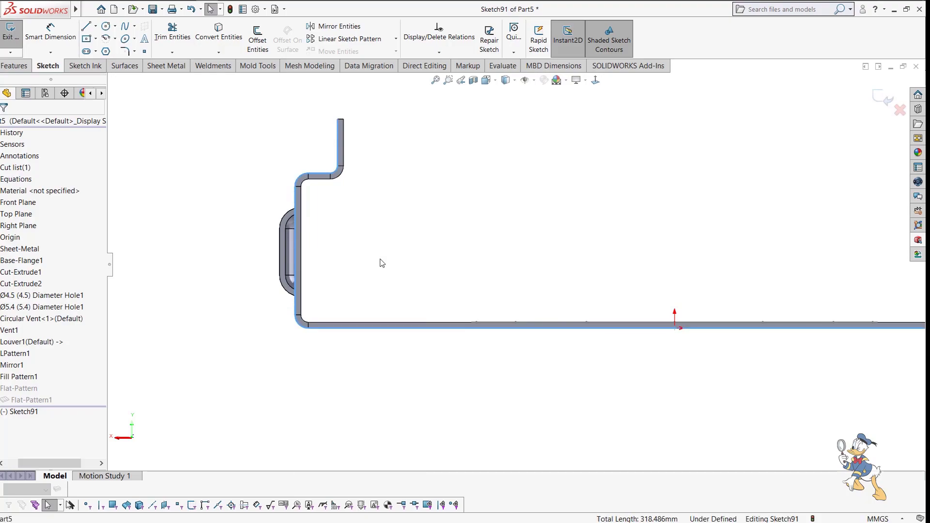
{"action": "scroll", "coordinate": [416, 267], "scroll_direction": "up", "scroll_amount": 2}
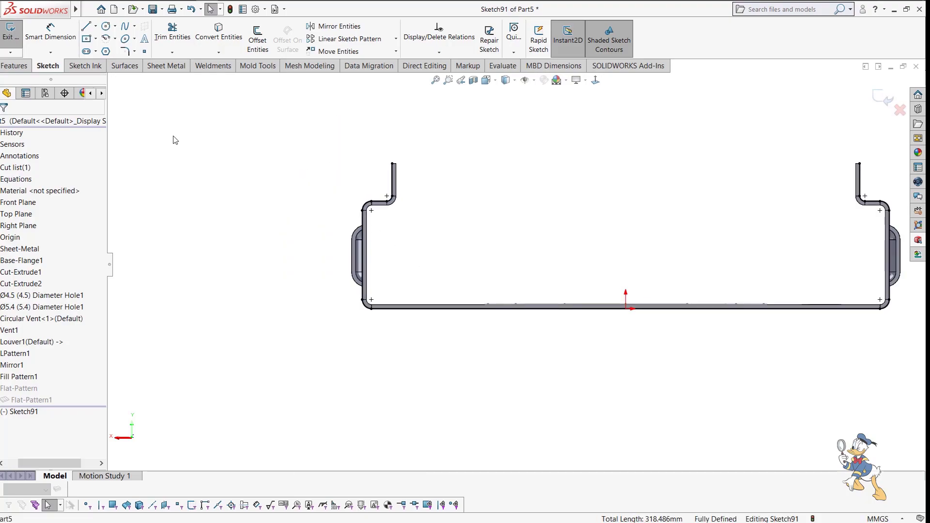
Draw a horizontal line about 174 mm long between the outer edges of the two upper lips, below their tips.
{"action": "key", "text": "l"}
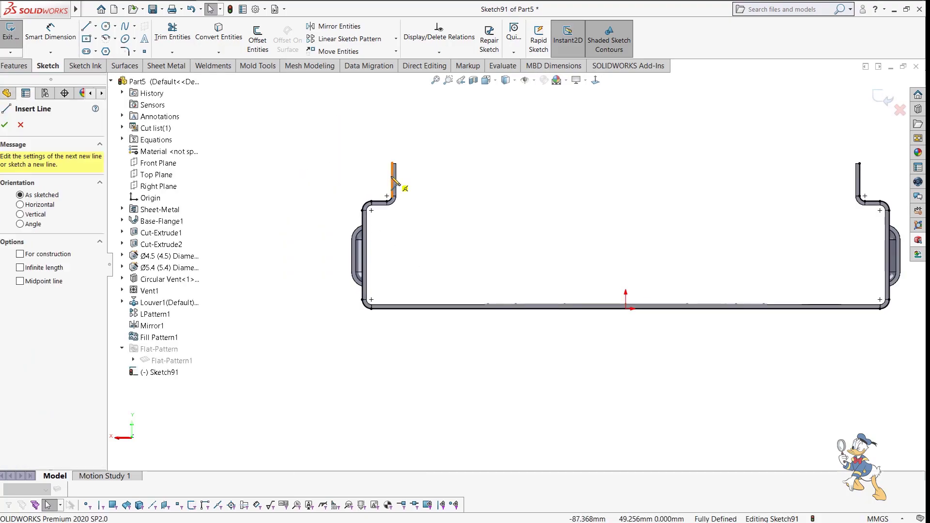
{"action": "left_click", "coordinate": [527, 191]}
{"action": "scroll", "coordinate": [824, 201], "scroll_direction": "down", "scroll_amount": 3}
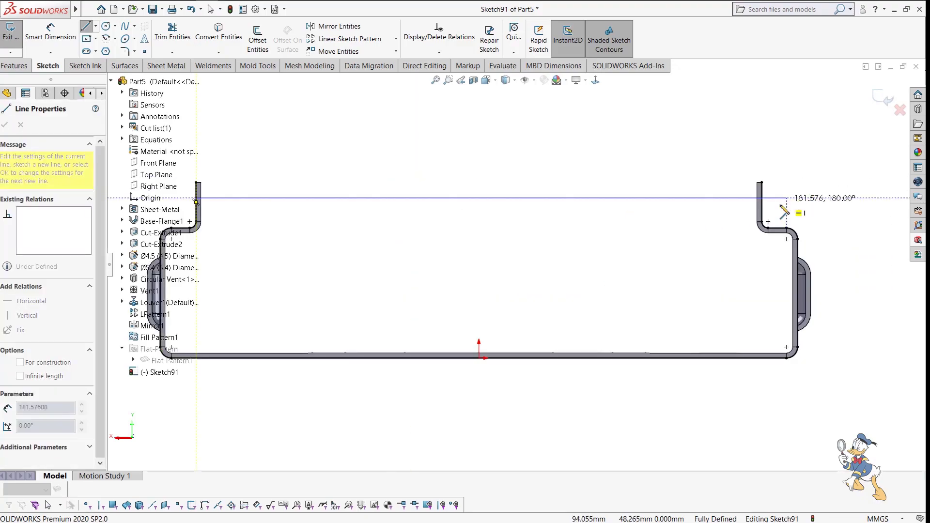
{"action": "scroll", "coordinate": [746, 216], "scroll_direction": "down", "scroll_amount": 2}
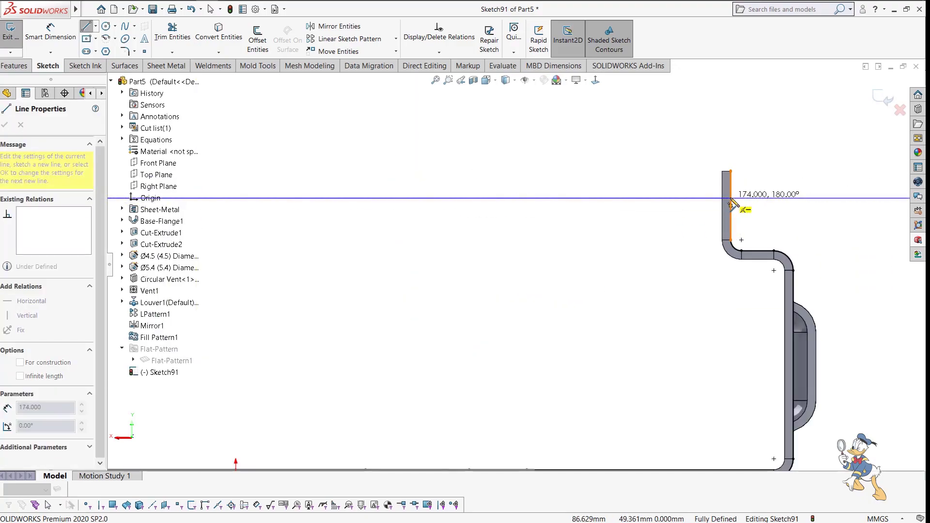
{"action": "left_click", "coordinate": [732, 204]}
{"action": "scroll", "coordinate": [732, 204], "scroll_direction": "up", "scroll_amount": 2}
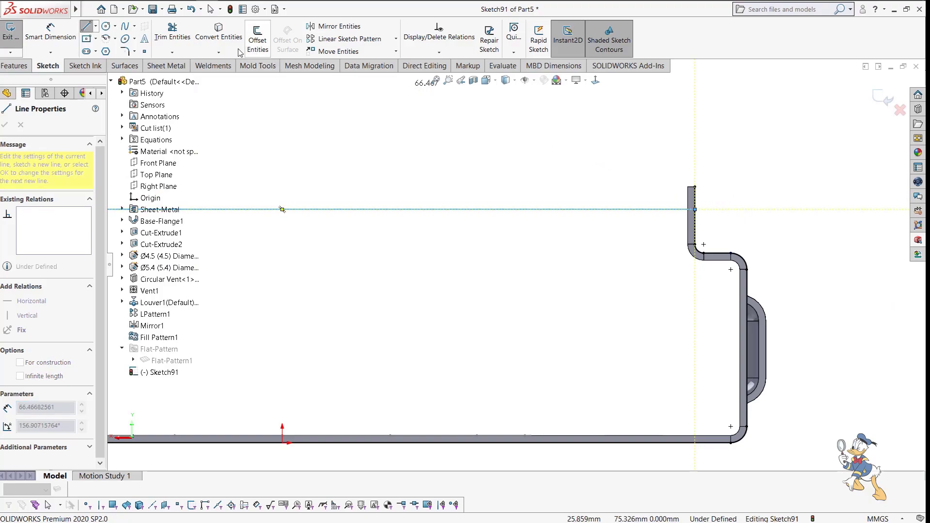
Trim the converted lip edges above the horizontal line on both sides to leave a closed profile.
{"action": "left_click", "coordinate": [173, 43]}
{"action": "scroll", "coordinate": [717, 209], "scroll_direction": "down", "scroll_amount": 2}
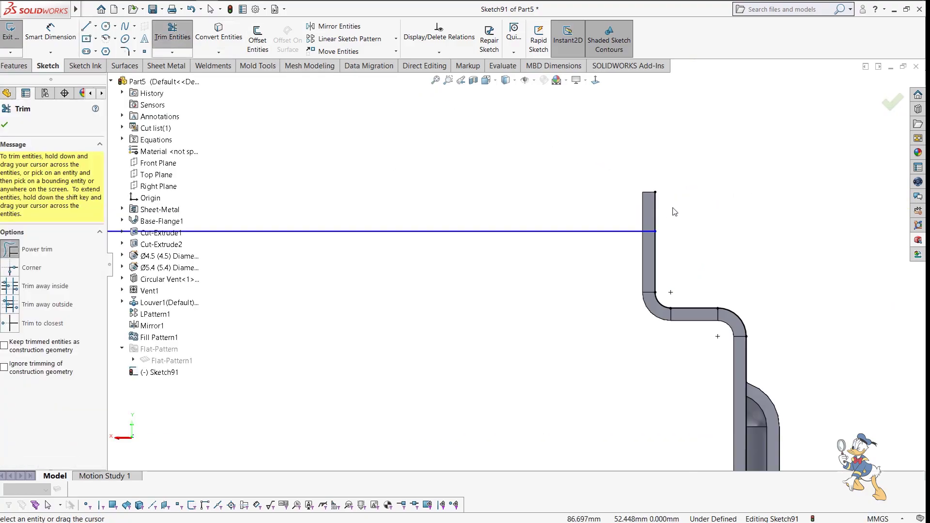
{"action": "scroll", "coordinate": [675, 212], "scroll_direction": "up", "scroll_amount": 4}
{"action": "scroll", "coordinate": [450, 235], "scroll_direction": "down", "scroll_amount": 3}
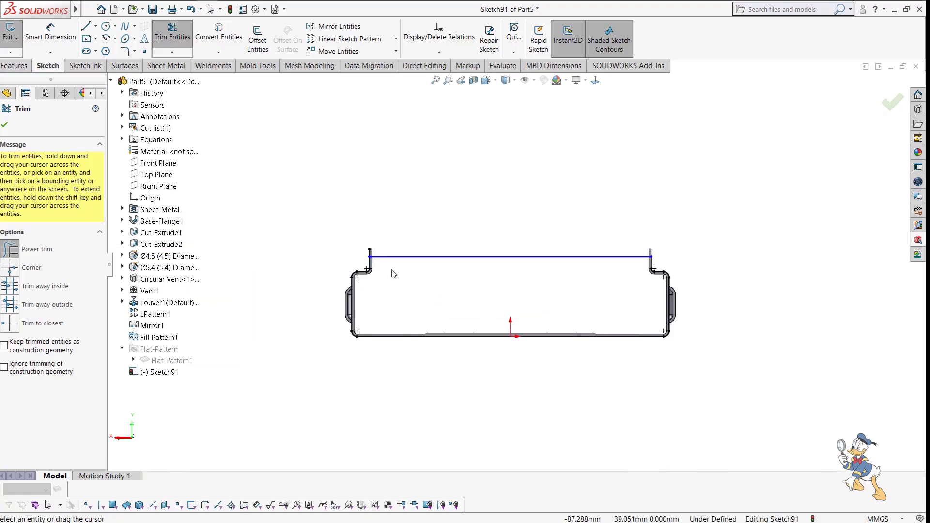
{"action": "scroll", "coordinate": [450, 235], "scroll_direction": "down", "scroll_amount": 2}
{"action": "key", "text": "Escape"}
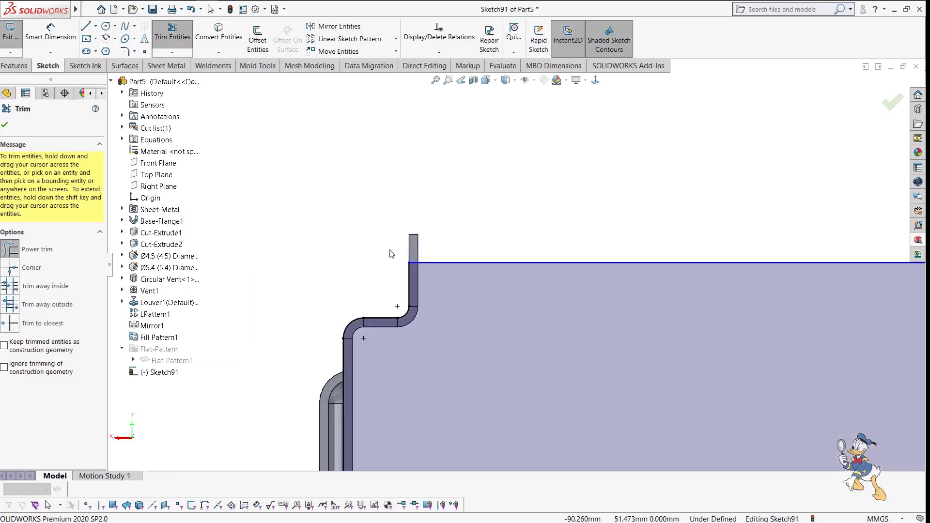
Dimension the horizontal line 2 mm below the top edge of the lip.
{"action": "right_click_drag", "start_coordinate": [370, 297], "coordinate": [355, 167]}
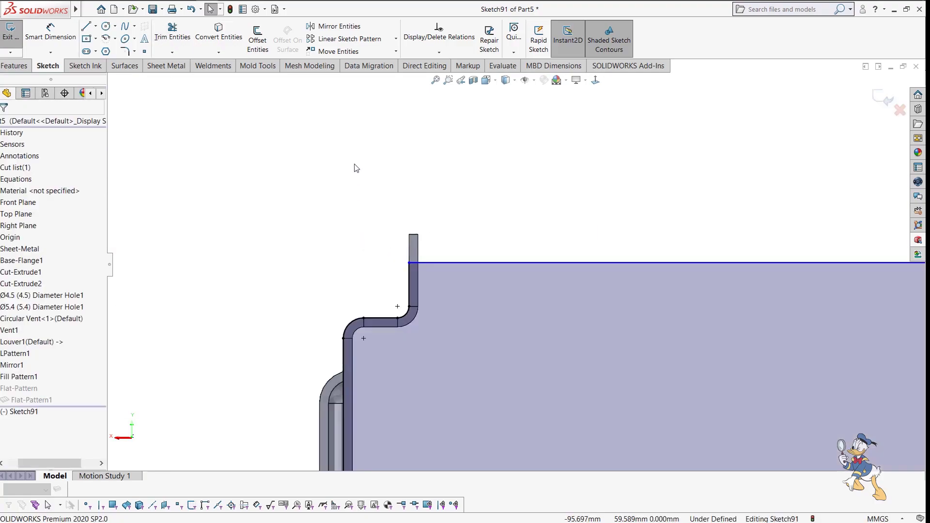
{"action": "left_click", "coordinate": [434, 263]}
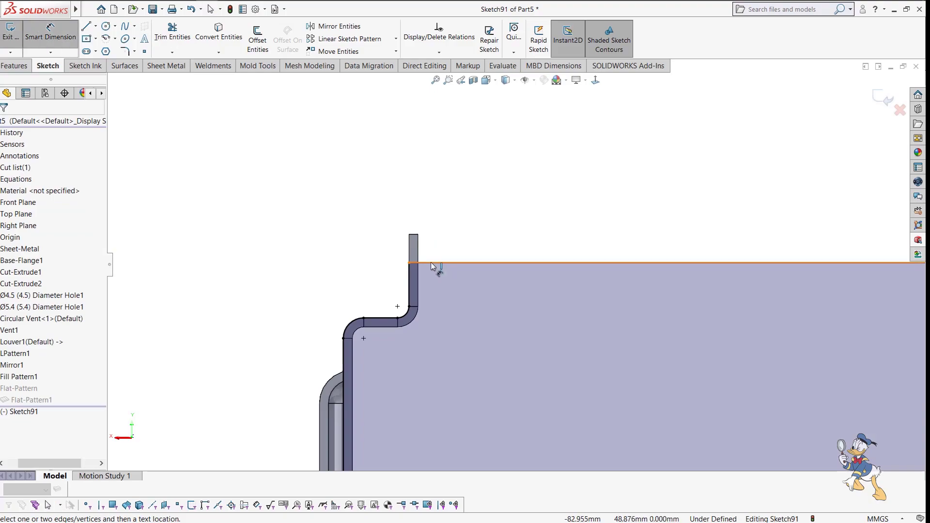
{"action": "left_click", "coordinate": [414, 235]}
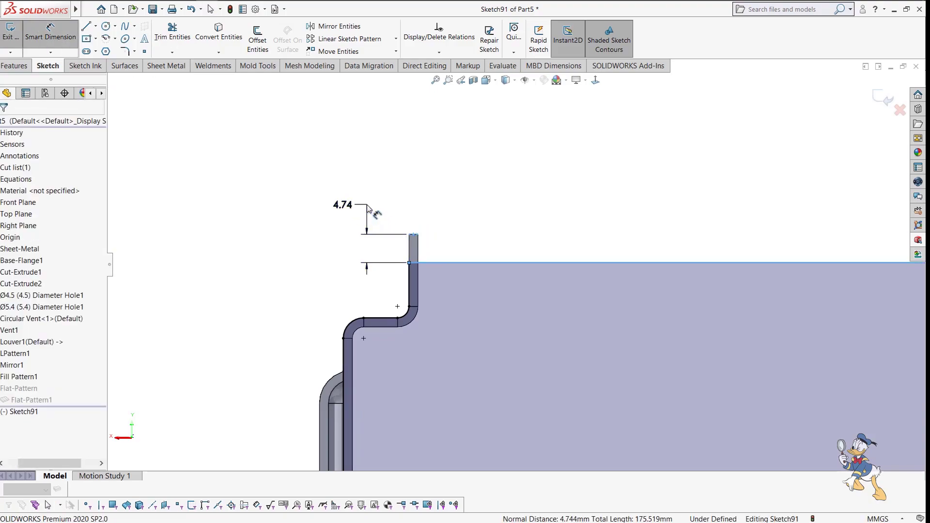
{"action": "left_click", "coordinate": [376, 210]}
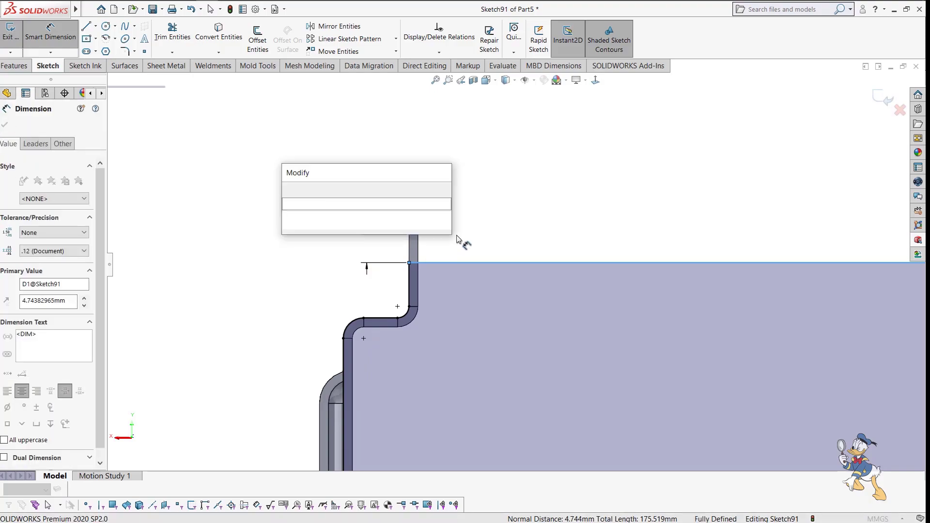
{"action": "type", "text": "2"}
{"action": "key", "text": "Escape"}
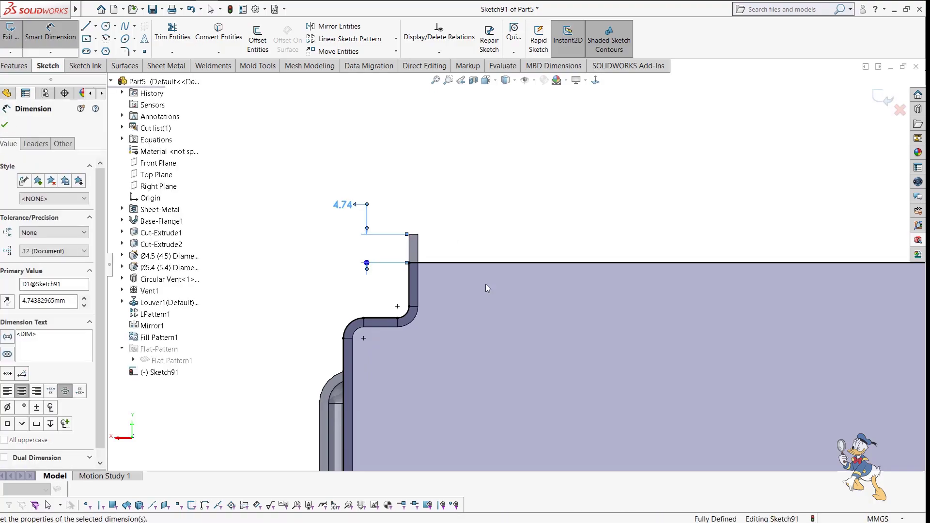
{"action": "scroll", "coordinate": [485, 283], "scroll_direction": "up", "scroll_amount": 6}
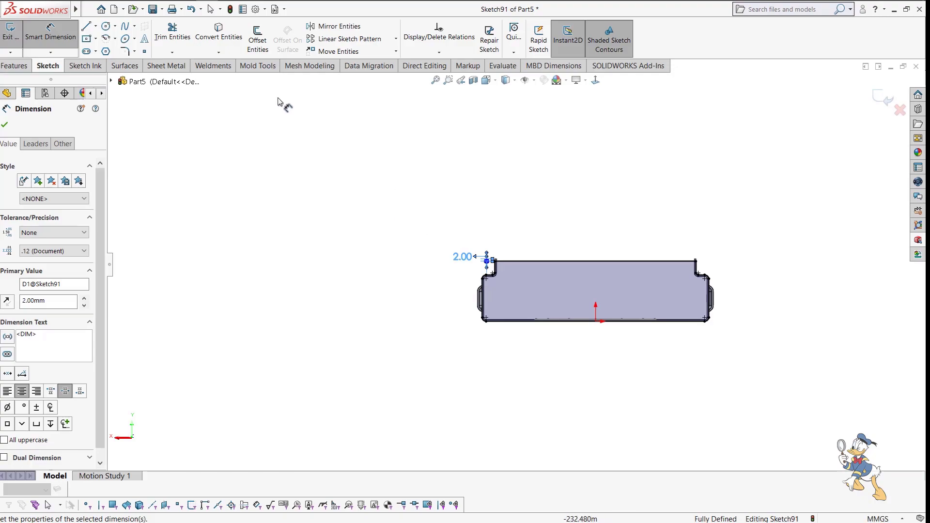
{"action": "key", "text": "Escape"}
Offset the whole closed profile outward by 2 mm, turning the base geometry into construction geometry.
{"action": "key", "text": "s"}
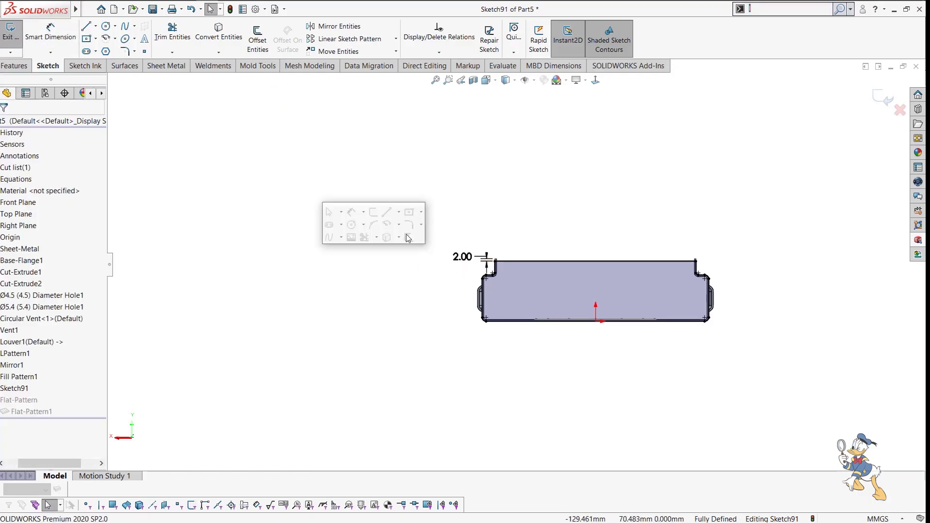
{"action": "left_click", "coordinate": [410, 237]}
{"action": "left_click", "coordinate": [525, 261]}
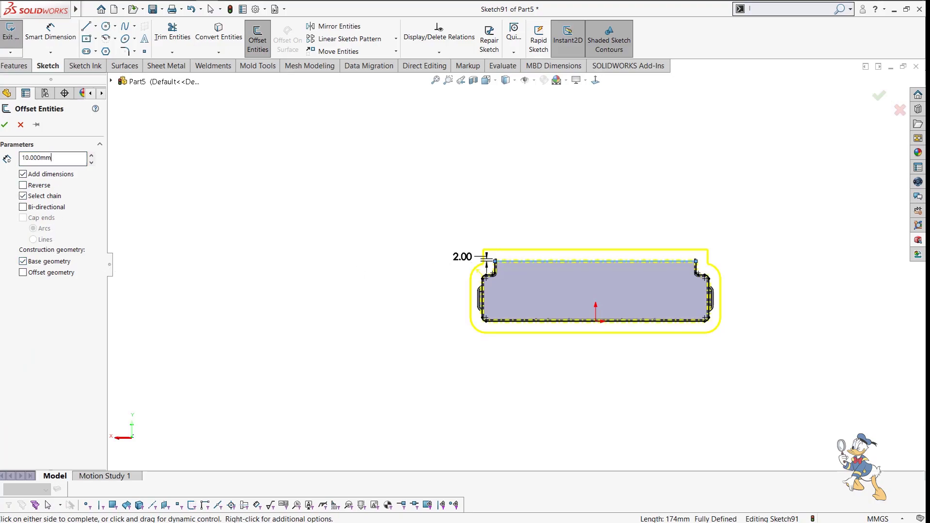
{"action": "key", "text": "Return"}
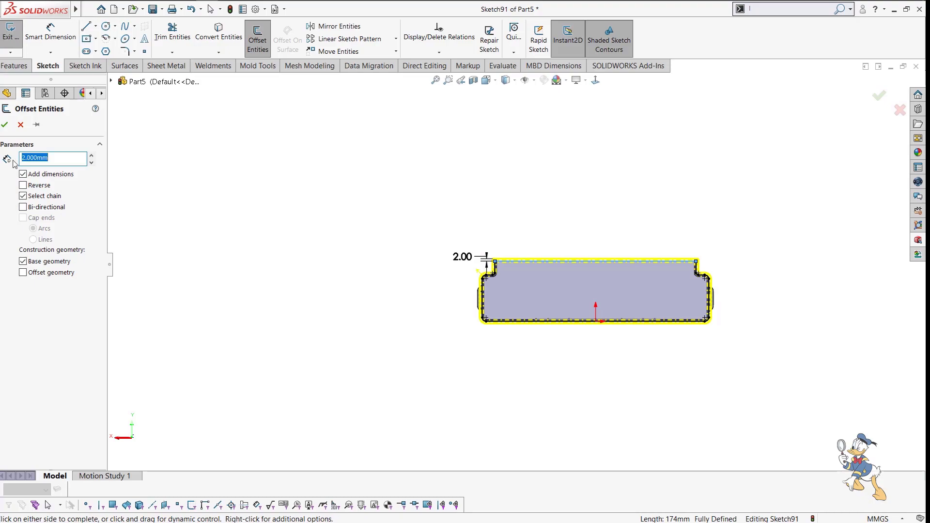
{"action": "left_click", "coordinate": [4, 125]}
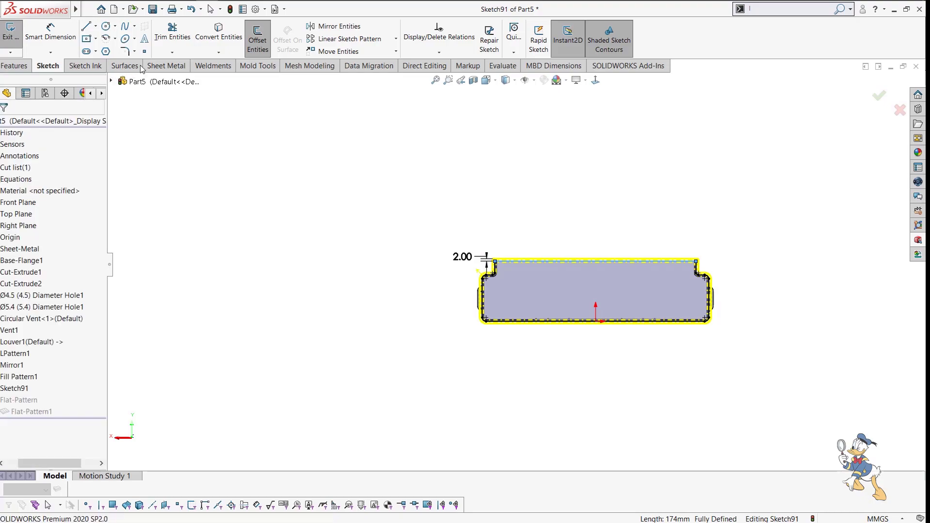
Create a 16 gauge base flange end plate from the offset profile with its thickness direction reversed and without merging it into the channel.
{"action": "left_click", "coordinate": [167, 66]}
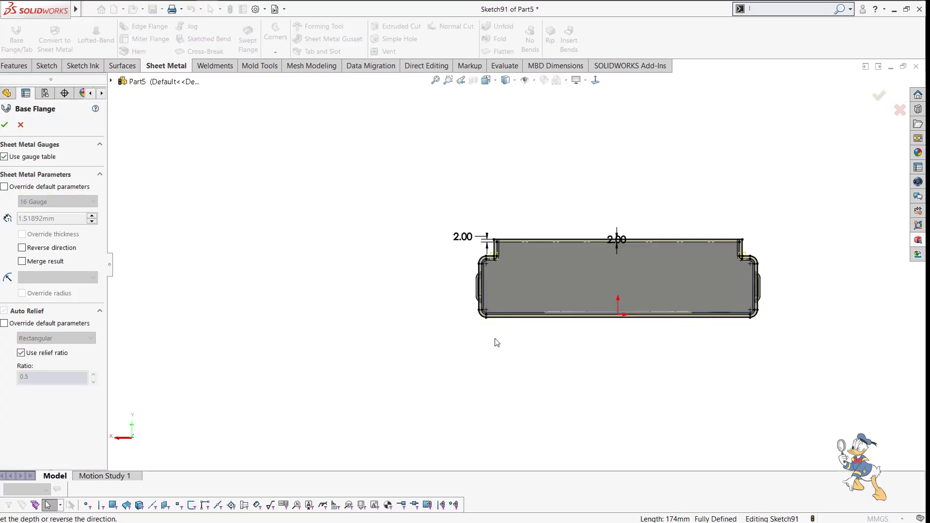
{"action": "scroll", "coordinate": [862, 244], "scroll_direction": "down", "scroll_amount": 5}
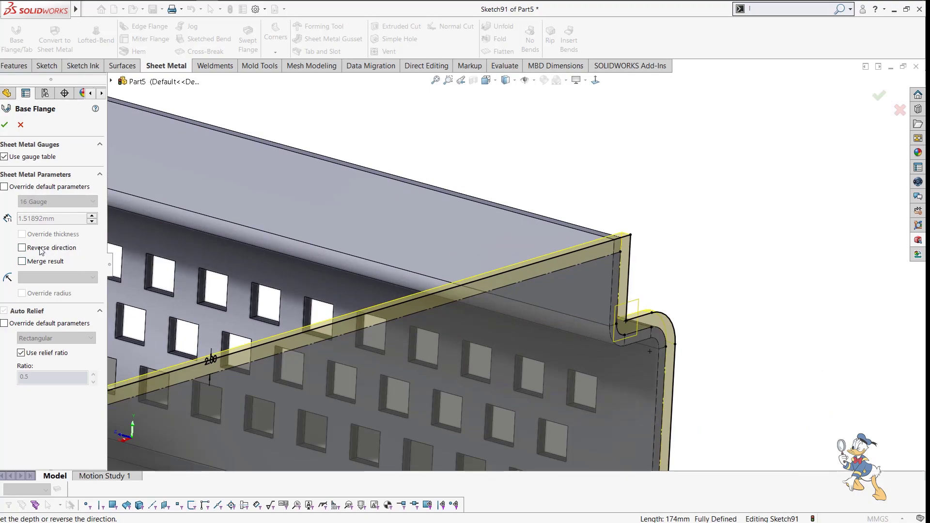
{"action": "left_click", "coordinate": [22, 248]}
{"action": "left_click", "coordinate": [5, 126]}
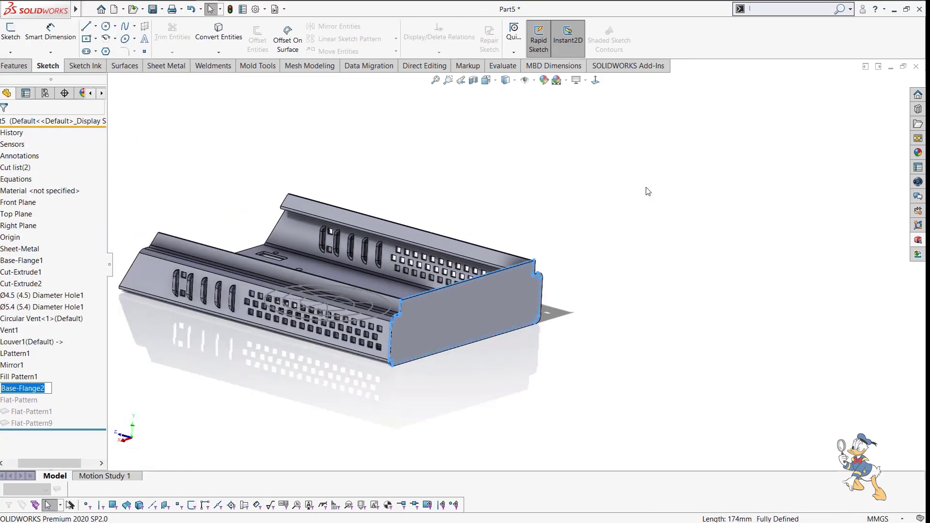
{"action": "left_click", "coordinate": [646, 188]}
{"action": "scroll", "coordinate": [457, 328], "scroll_direction": "down", "scroll_amount": 3}
{"action": "middle_click_drag", "start_coordinate": [499, 308], "coordinate": [635, 348]}
{"action": "scroll", "coordinate": [436, 267], "scroll_direction": "down", "scroll_amount": 4}
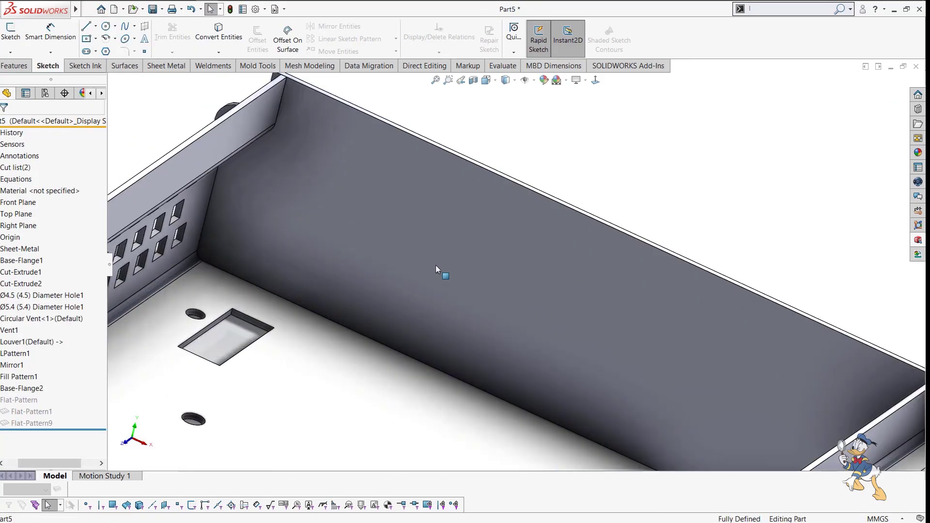
Start a Tab and Slot using one side wall's vertical end edge for the tabs and the end plate's outer face for the slots.
{"action": "scroll", "coordinate": [438, 249], "scroll_direction": "up", "scroll_amount": 4}
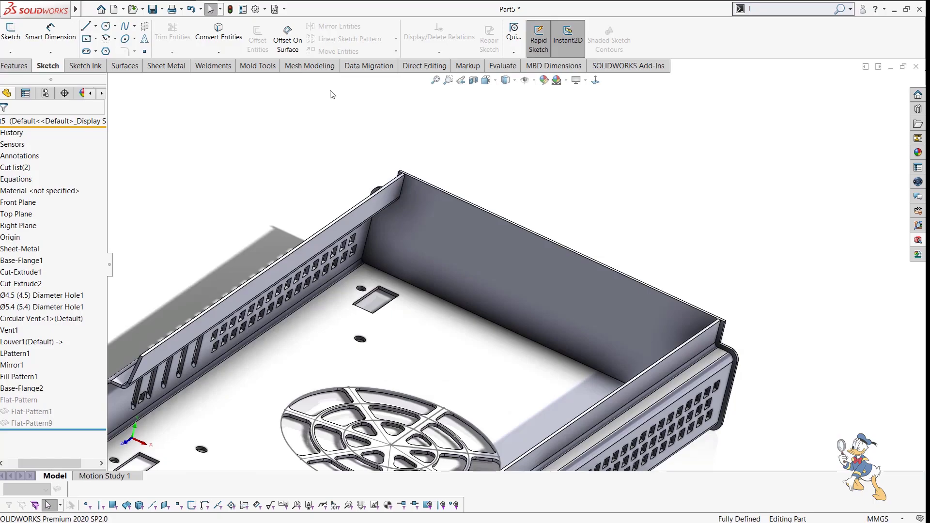
{"action": "middle_click_drag", "start_coordinate": [210, 139], "coordinate": [237, 145]}
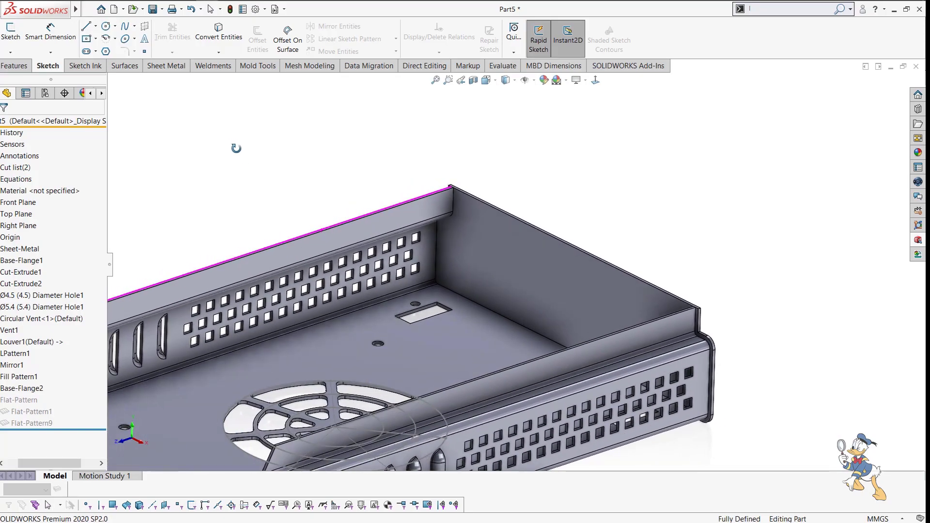
{"action": "scroll", "coordinate": [522, 226], "scroll_direction": "down", "scroll_amount": 5}
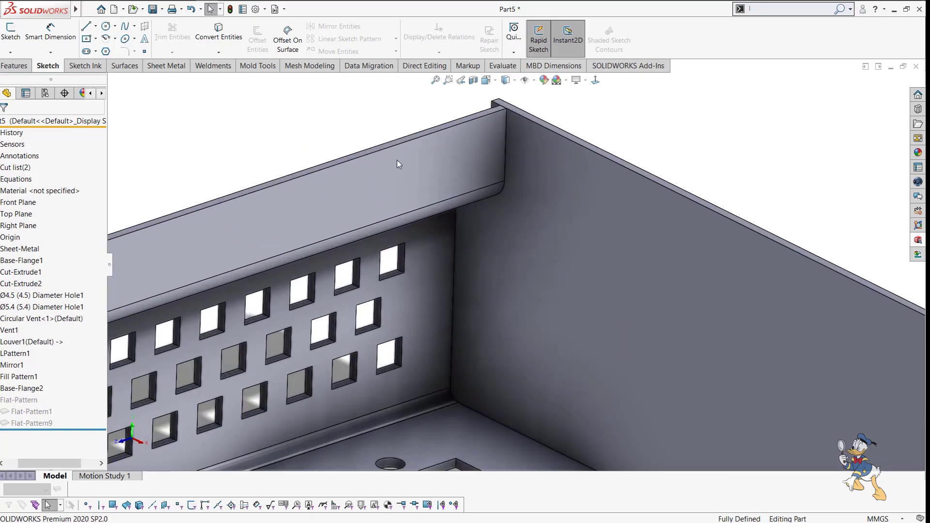
{"action": "scroll", "coordinate": [507, 280], "scroll_direction": "up", "scroll_amount": 5}
{"action": "middle_click_drag", "start_coordinate": [507, 280], "coordinate": [568, 228]}
{"action": "left_click", "coordinate": [166, 65]}
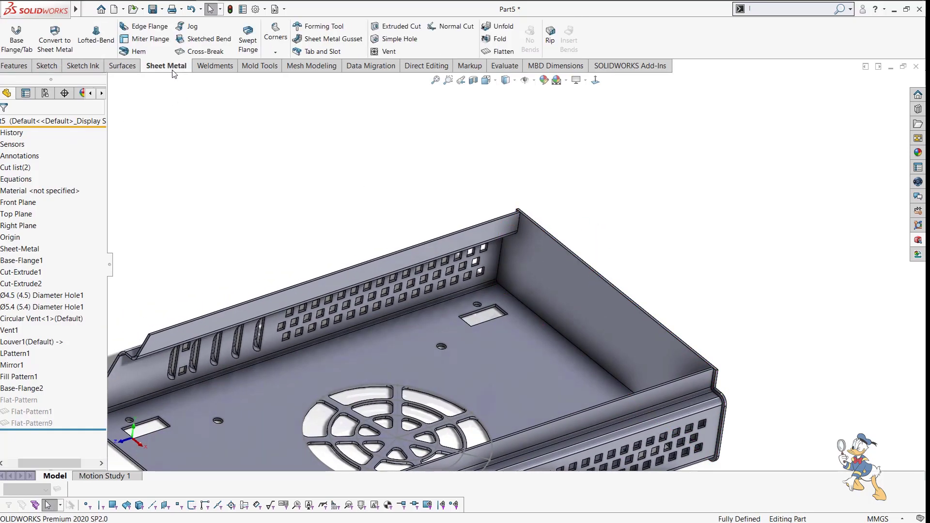
{"action": "left_click", "coordinate": [315, 51]}
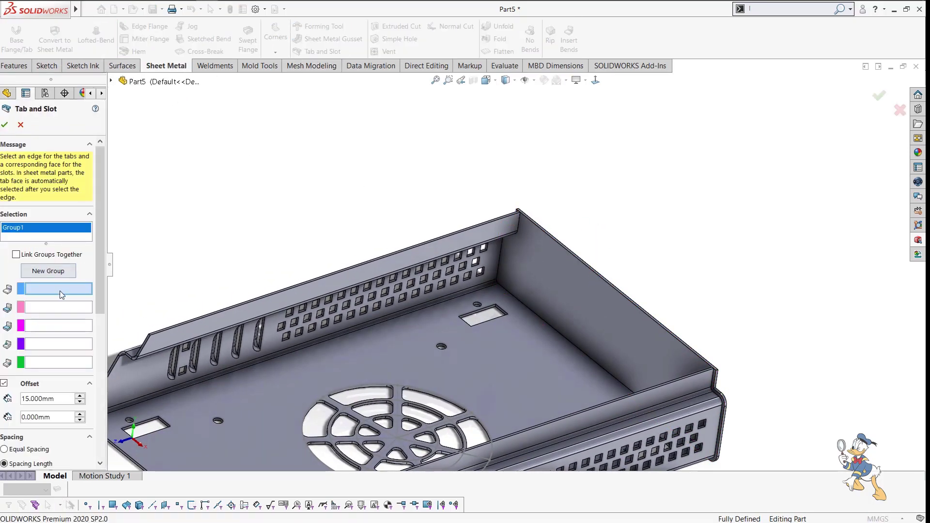
{"action": "scroll", "coordinate": [530, 267], "scroll_direction": "down", "scroll_amount": 3}
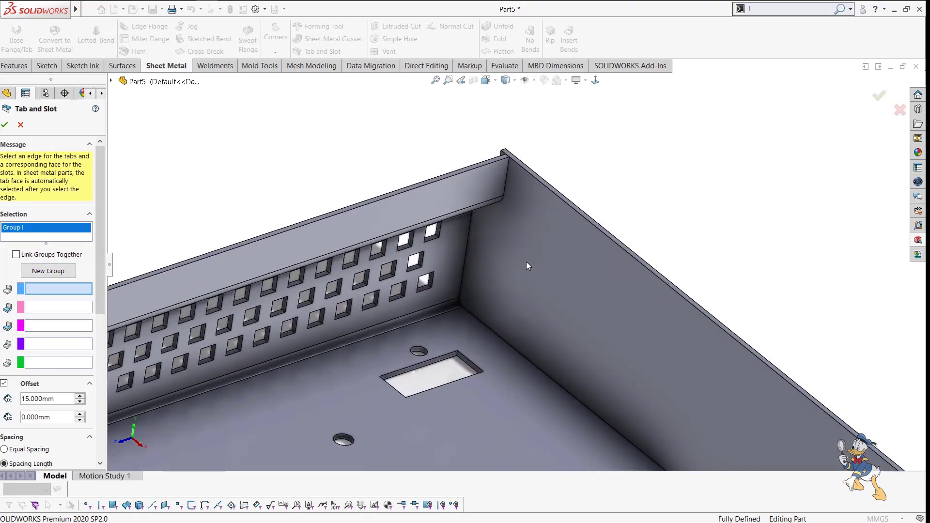
{"action": "left_click", "coordinate": [467, 244]}
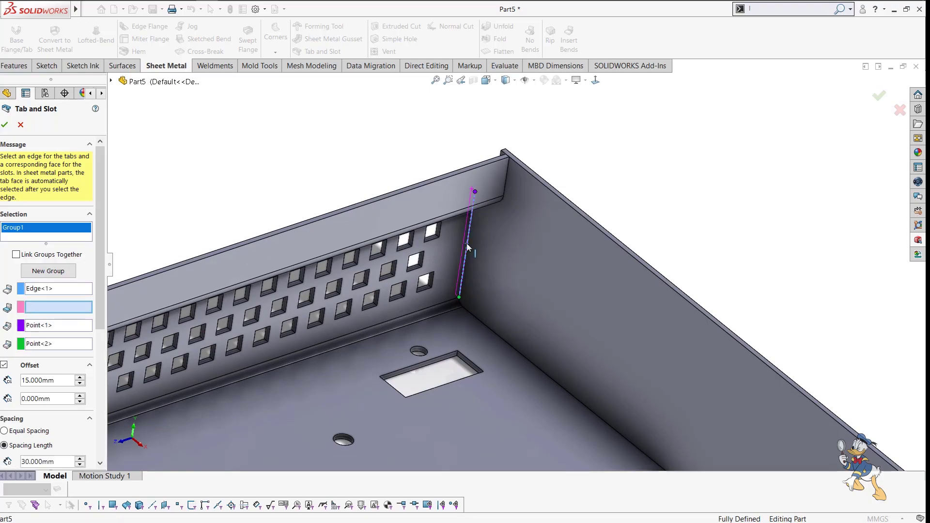
{"action": "scroll", "coordinate": [467, 247], "scroll_direction": "up", "scroll_amount": 3}
{"action": "middle_click_drag", "start_coordinate": [736, 291], "coordinate": [647, 321]}
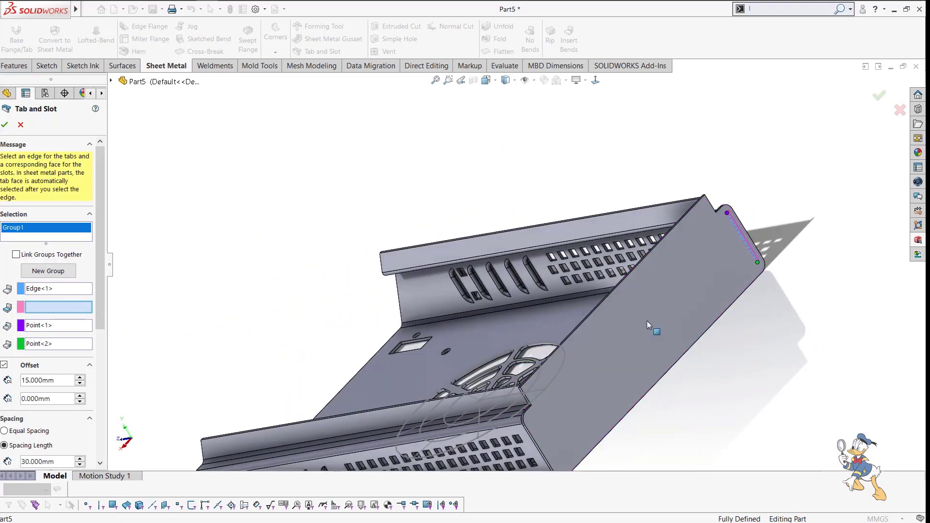
{"action": "left_click", "coordinate": [647, 321]}
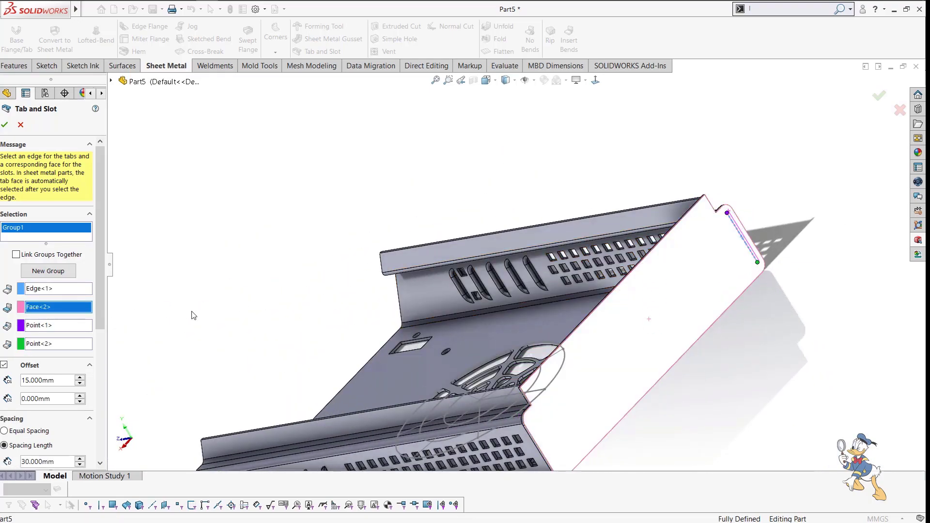
Set the tab offset to 5 mm and the spacing length to 10 mm.
{"action": "scroll", "coordinate": [720, 274], "scroll_direction": "down", "scroll_amount": 5}
{"action": "middle_click_drag", "start_coordinate": [702, 272], "coordinate": [671, 283]}
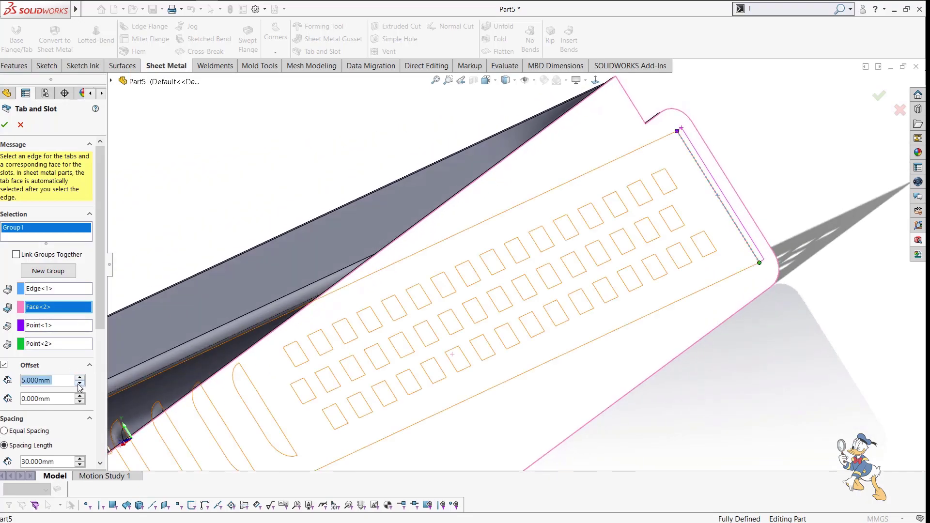
{"action": "scroll", "coordinate": [494, 329], "scroll_direction": "up", "scroll_amount": 3}
{"action": "scroll", "coordinate": [100, 343], "scroll_direction": "down", "scroll_amount": 1}
{"action": "scroll", "coordinate": [101, 343], "scroll_direction": "down", "scroll_amount": 2}
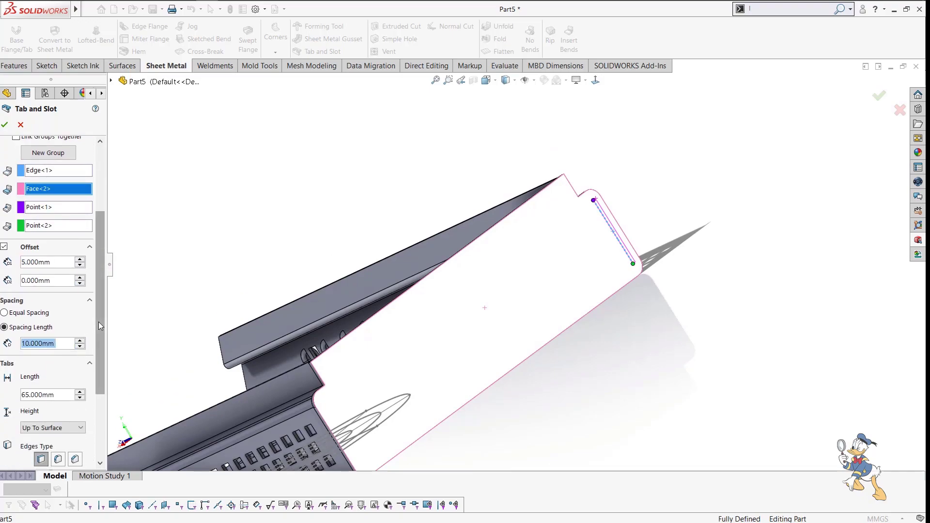
Set the tab length to 5 mm and create the side wall's tabs and slots.
{"action": "scroll", "coordinate": [91, 324], "scroll_direction": "down", "scroll_amount": 3}
{"action": "left_click", "coordinate": [79, 317]}
{"action": "left_click", "coordinate": [79, 317]}
{"action": "left_click", "coordinate": [79, 318]}
{"action": "scroll", "coordinate": [551, 290], "scroll_direction": "down", "scroll_amount": 5}
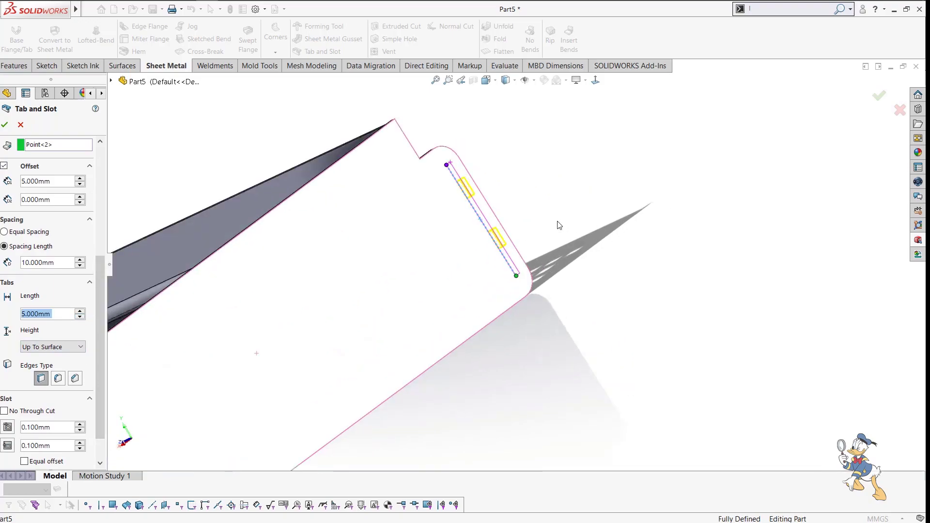
{"action": "middle_click_drag", "start_coordinate": [527, 270], "coordinate": [480, 386]}
{"action": "scroll", "coordinate": [480, 386], "scroll_direction": "up", "scroll_amount": 6}
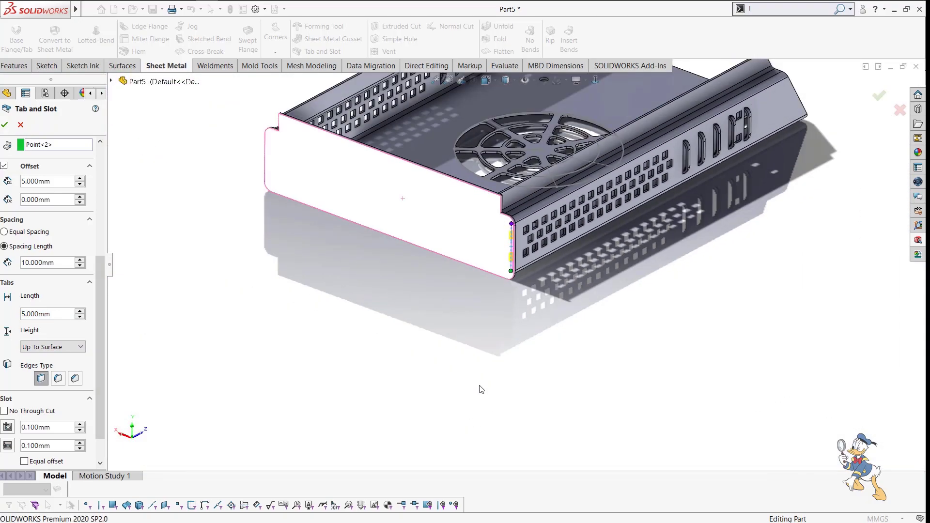
{"action": "left_click", "coordinate": [2, 123]}
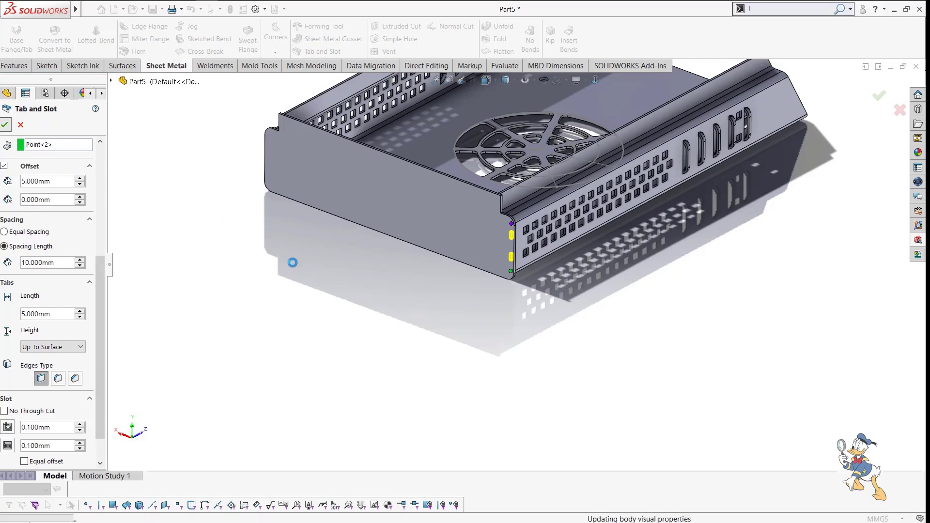
Create tabs and slots with 5 mm offset and 10 mm spacing between the opposite side wall's end edge and the end plate's outer face.
{"action": "middle_click_drag", "start_coordinate": [292, 262], "coordinate": [456, 189]}
{"action": "scroll", "coordinate": [457, 189], "scroll_direction": "down", "scroll_amount": 5}
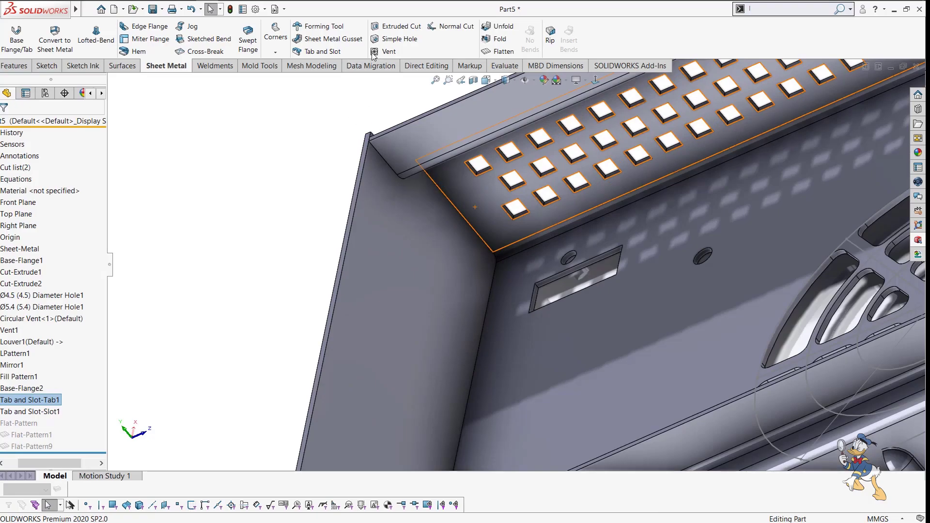
{"action": "left_click", "coordinate": [322, 51]}
{"action": "left_click", "coordinate": [451, 203]}
{"action": "middle_click_drag", "start_coordinate": [414, 259], "coordinate": [256, 284]}
{"action": "left_click", "coordinate": [340, 279]}
{"action": "scroll", "coordinate": [321, 331], "scroll_direction": "down", "scroll_amount": 4}
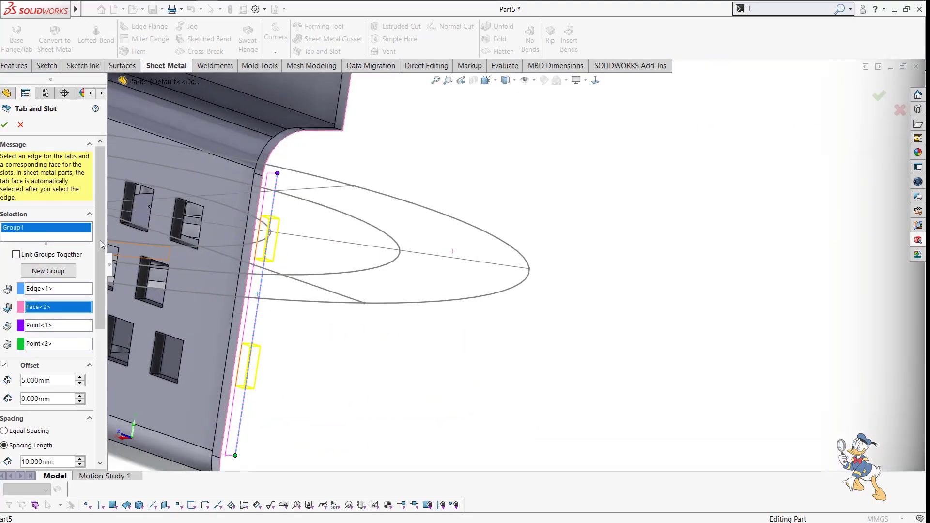
{"action": "left_click", "coordinate": [6, 126]}
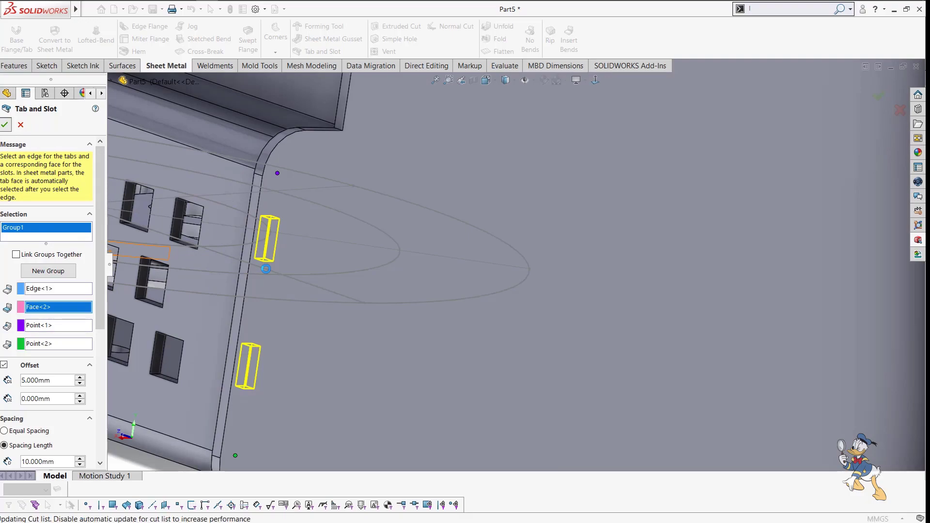
Start a third Tab and Slot from the channel floor's end edge into the end plate's outer face.
{"action": "scroll", "coordinate": [325, 281], "scroll_direction": "down", "scroll_amount": 3}
{"action": "middle_click_drag", "start_coordinate": [281, 377], "coordinate": [515, 113]}
{"action": "scroll", "coordinate": [474, 290], "scroll_direction": "up", "scroll_amount": 4}
{"action": "scroll", "coordinate": [477, 310], "scroll_direction": "up", "scroll_amount": 2}
{"action": "left_click", "coordinate": [515, 113]}
{"action": "left_click", "coordinate": [328, 49]}
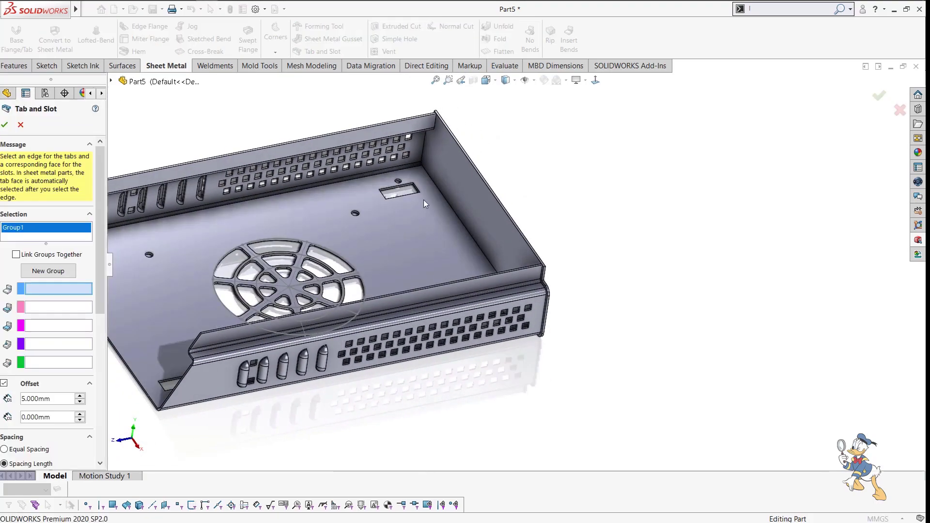
{"action": "left_click", "coordinate": [461, 225]}
{"action": "middle_click_drag", "start_coordinate": [444, 272], "coordinate": [411, 241]}
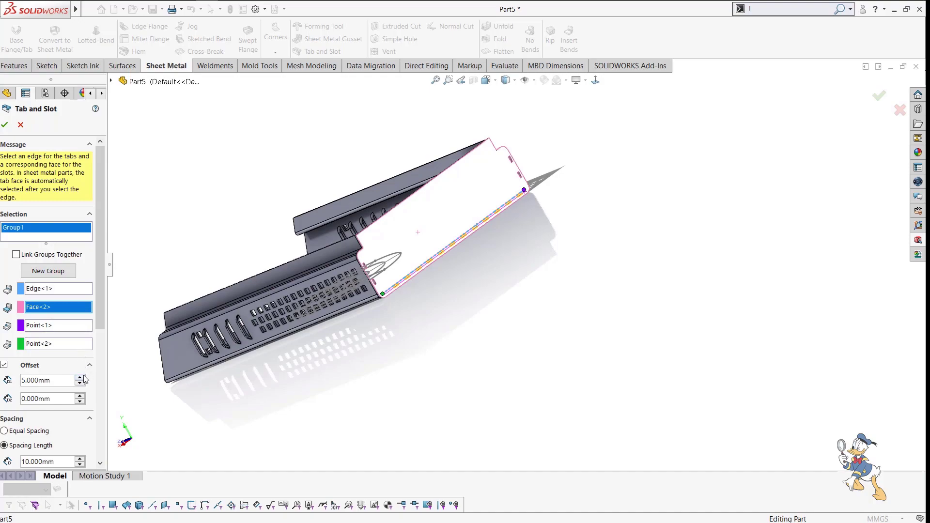
Create the floor tabs and slots with a 15 mm offset, 30 mm spacing length and 30 mm tab length.
{"action": "scroll", "coordinate": [97, 308], "scroll_direction": "down", "scroll_amount": 3}
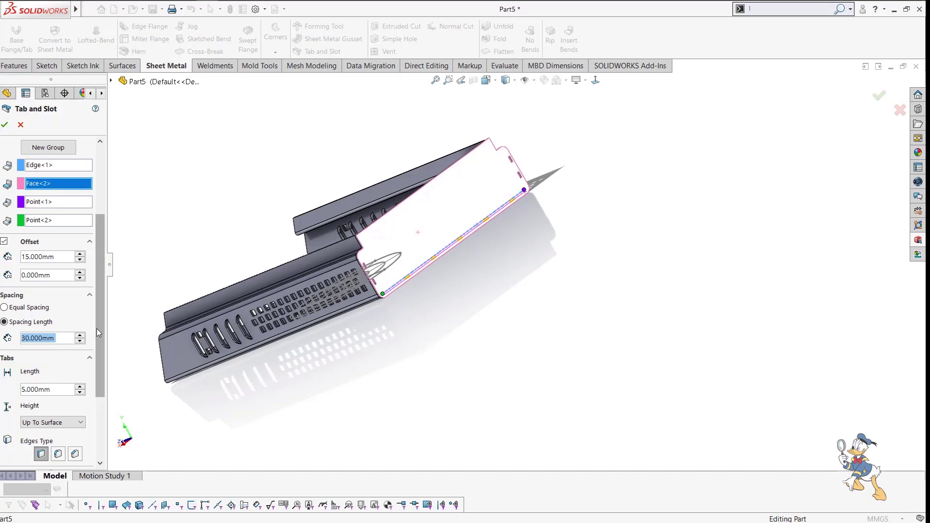
{"action": "scroll", "coordinate": [78, 314], "scroll_direction": "down", "scroll_amount": 2}
{"action": "type", "text": "60"}
{"action": "key", "text": "Return"}
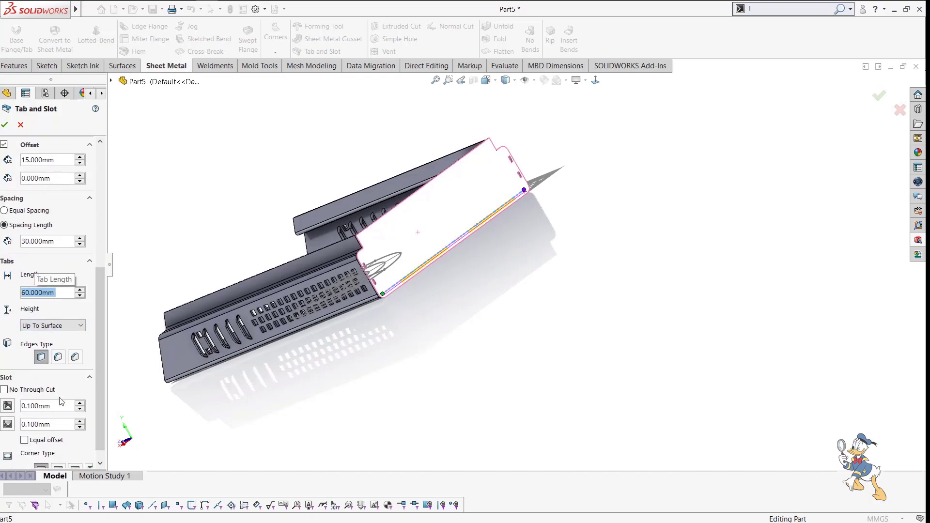
{"action": "type", "text": "30"}
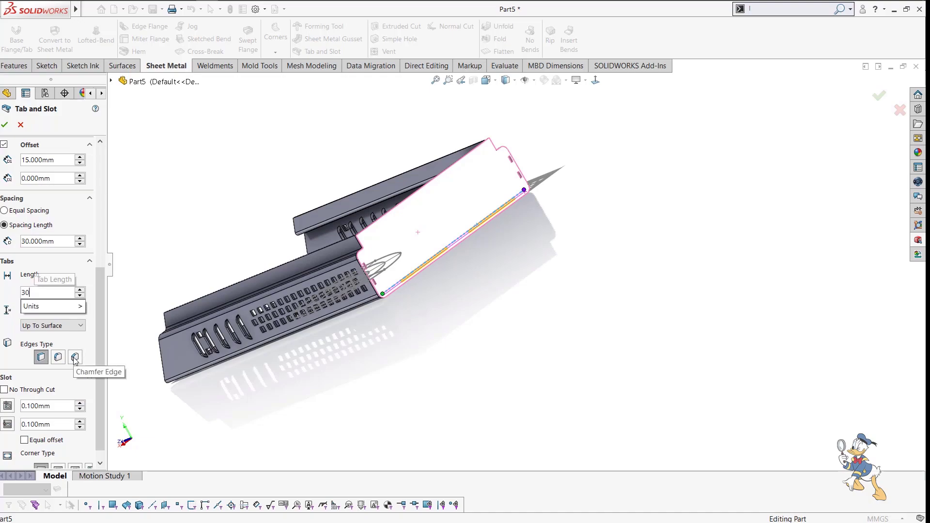
{"action": "mouse_move", "coordinate": [74, 302]}
{"action": "key", "text": "Return"}
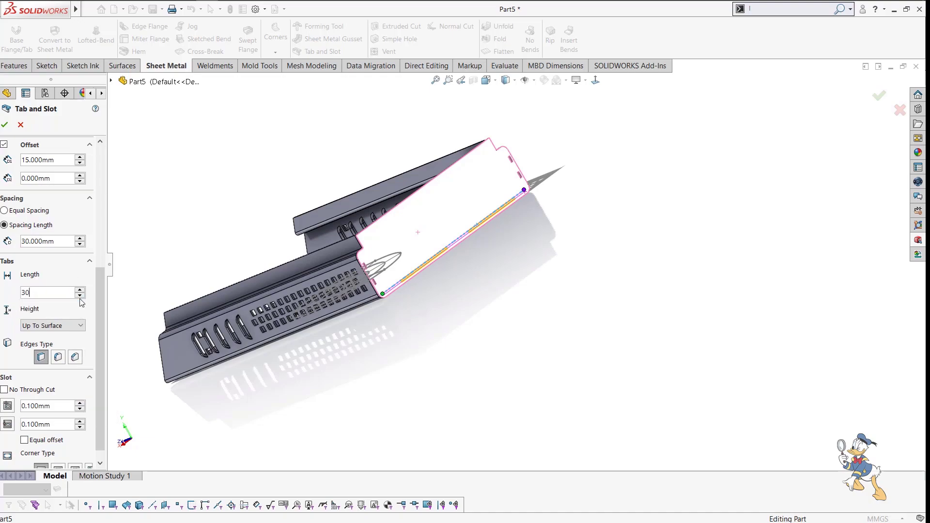
{"action": "middle_click_drag", "start_coordinate": [479, 174], "coordinate": [343, 198]}
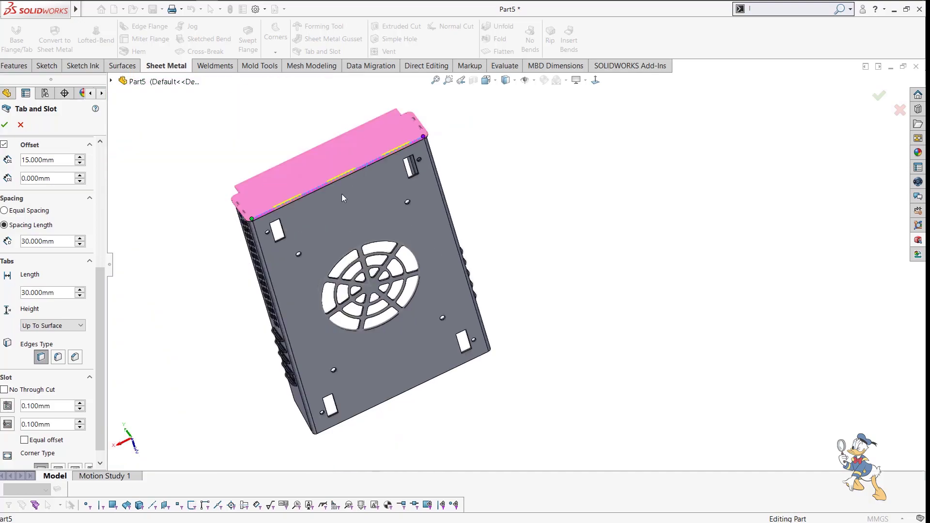
{"action": "left_click", "coordinate": [5, 125]}
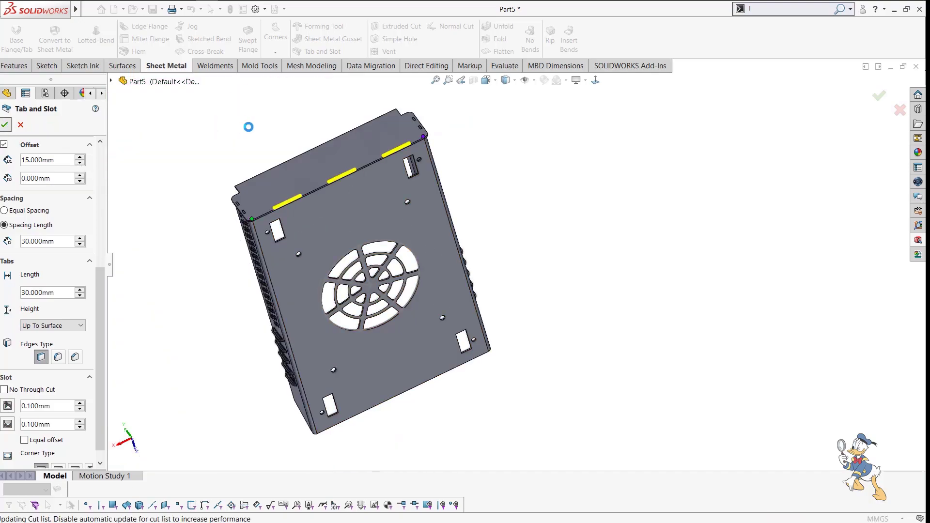
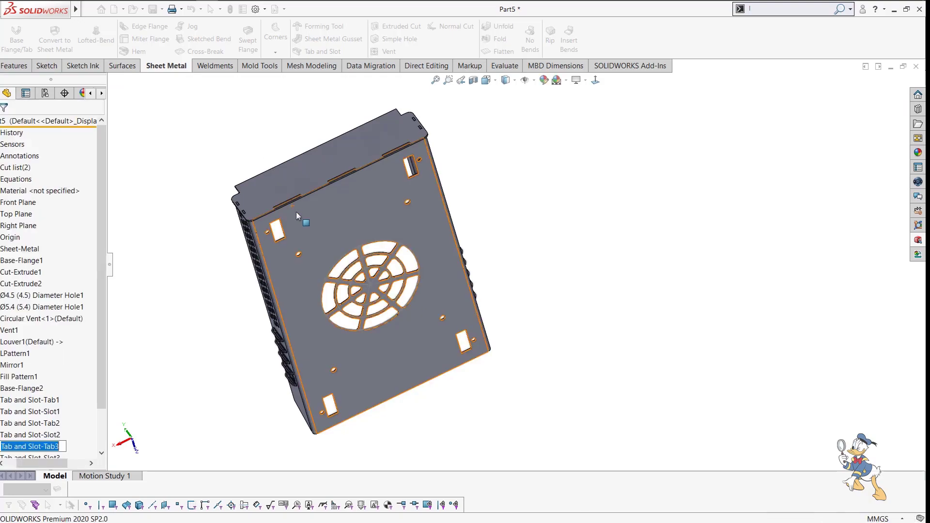
Examine the channel's tabs and the end plate's matching slots, viewing the two bodies together and with each one hidden.
{"action": "middle_click_drag", "start_coordinate": [379, 330], "coordinate": [449, 307]}
{"action": "scroll", "coordinate": [447, 334], "scroll_direction": "down", "scroll_amount": 4}
{"action": "scroll", "coordinate": [437, 310], "scroll_direction": "down", "scroll_amount": 6}
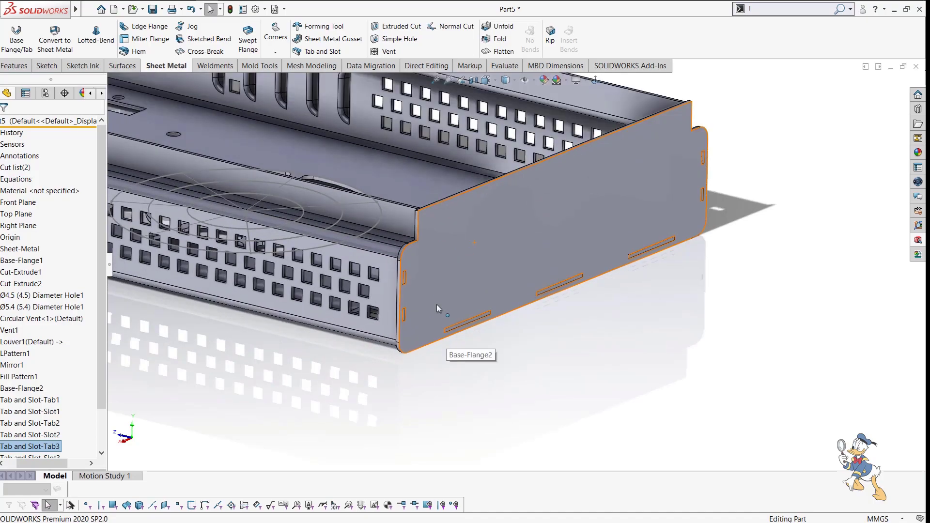
{"action": "scroll", "coordinate": [437, 302], "scroll_direction": "up", "scroll_amount": 8}
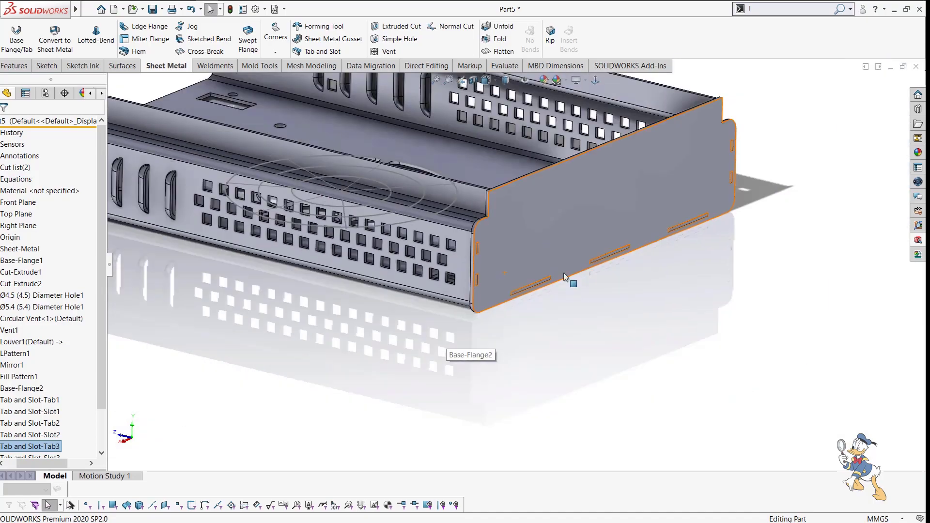
{"action": "middle_click_drag", "start_coordinate": [601, 232], "coordinate": [500, 241]}
{"action": "scroll", "coordinate": [504, 325], "scroll_direction": "down", "scroll_amount": 5}
{"action": "middle_click_drag", "start_coordinate": [560, 333], "coordinate": [572, 298]}
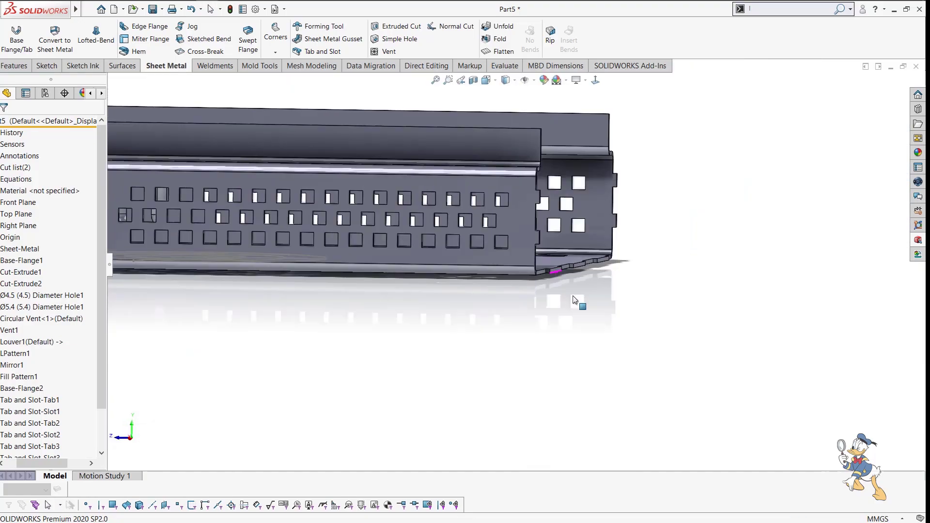
{"action": "scroll", "coordinate": [593, 231], "scroll_direction": "down", "scroll_amount": 4}
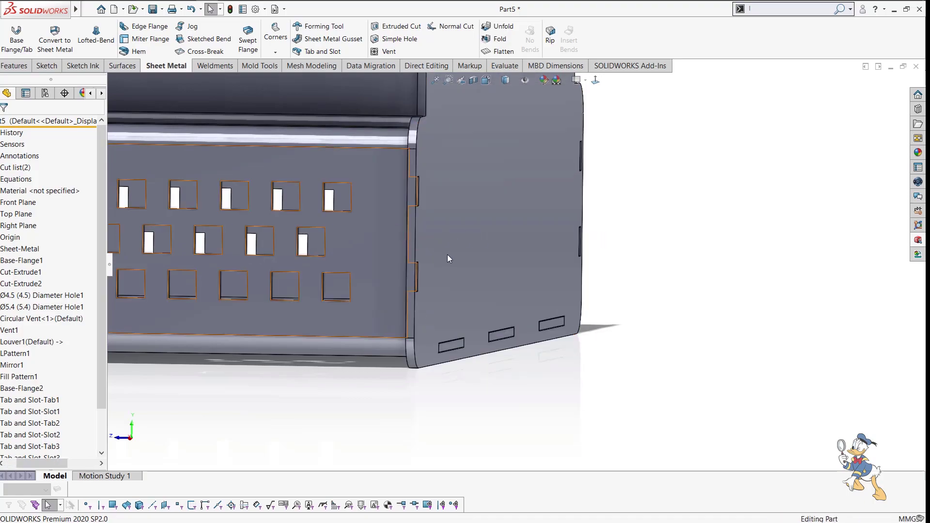
{"action": "scroll", "coordinate": [475, 266], "scroll_direction": "up", "scroll_amount": 5}
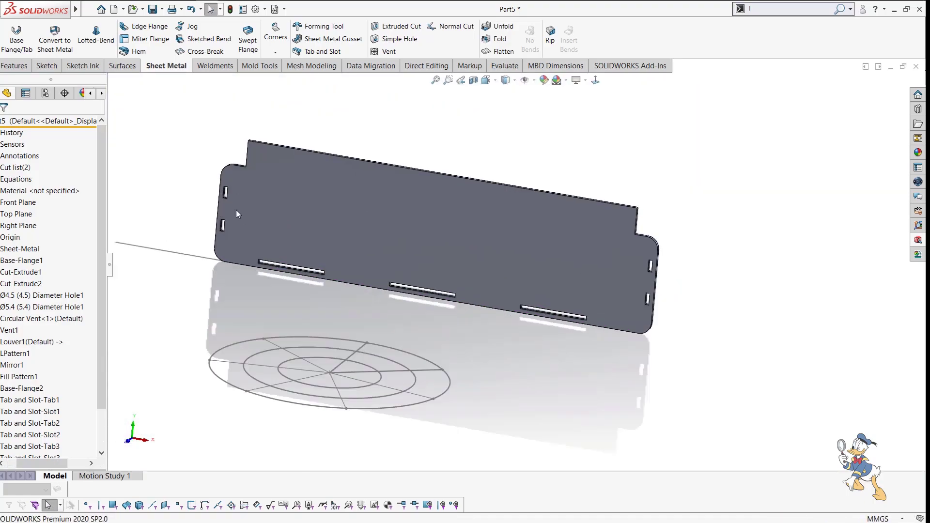
{"action": "scroll", "coordinate": [236, 214], "scroll_direction": "down", "scroll_amount": 2}
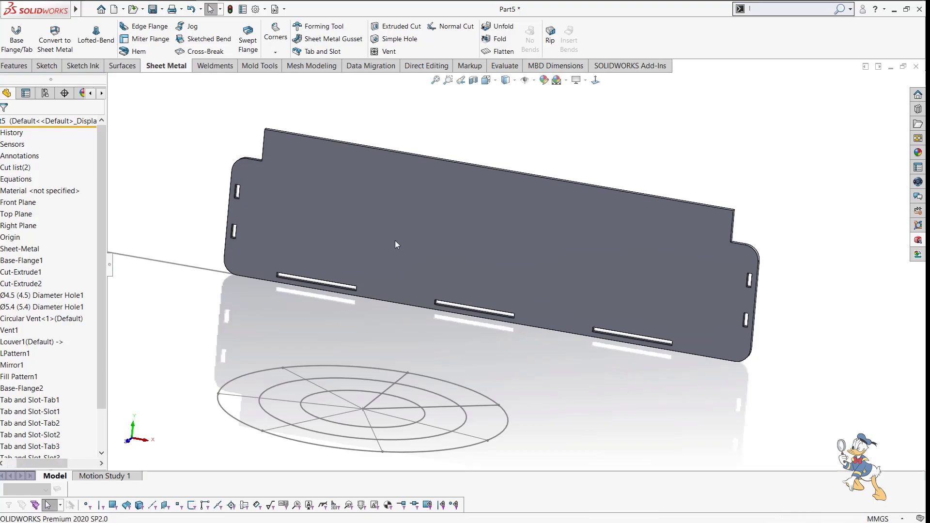
{"action": "middle_click_drag", "start_coordinate": [394, 241], "coordinate": [361, 198]}
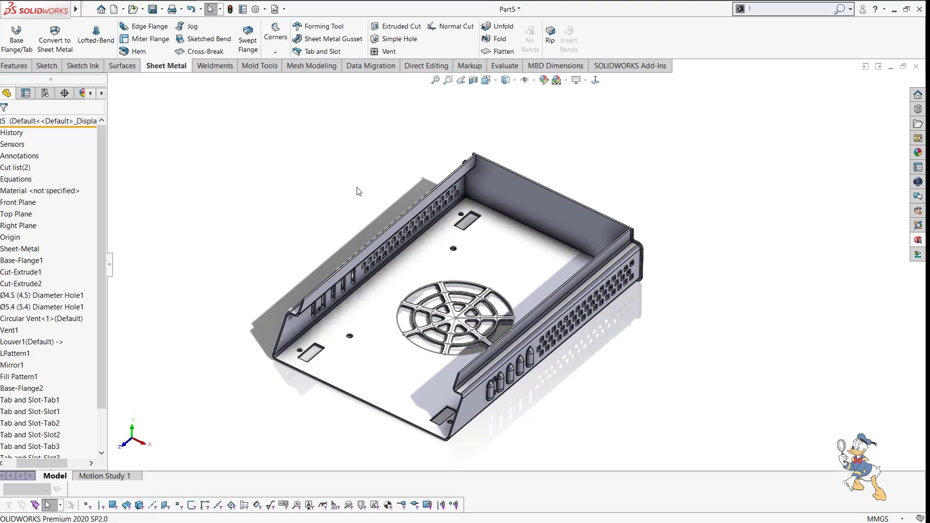
Save the part to the Desktop under the file name Bottom Plate.
{"action": "key", "text": "ctrl+s"}
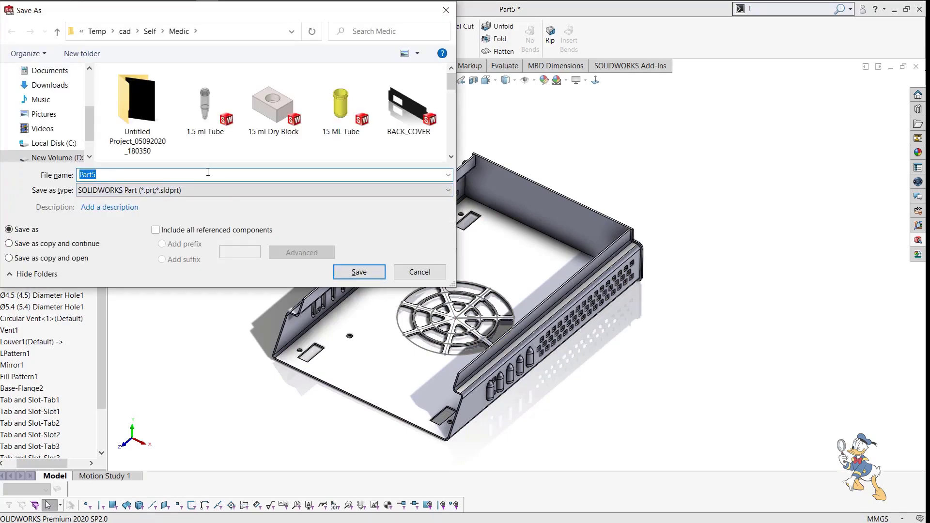
{"action": "scroll", "coordinate": [68, 109], "scroll_direction": "up", "scroll_amount": 2}
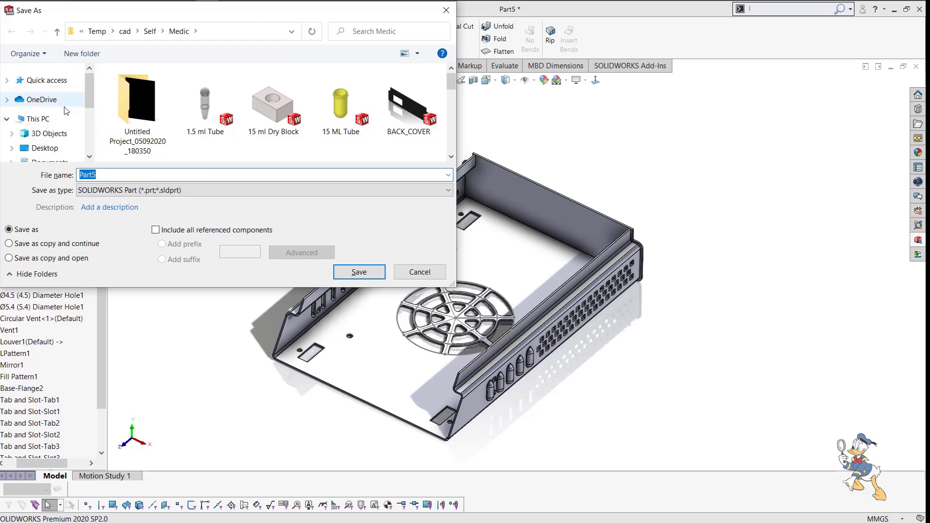
{"action": "left_click", "coordinate": [39, 119]}
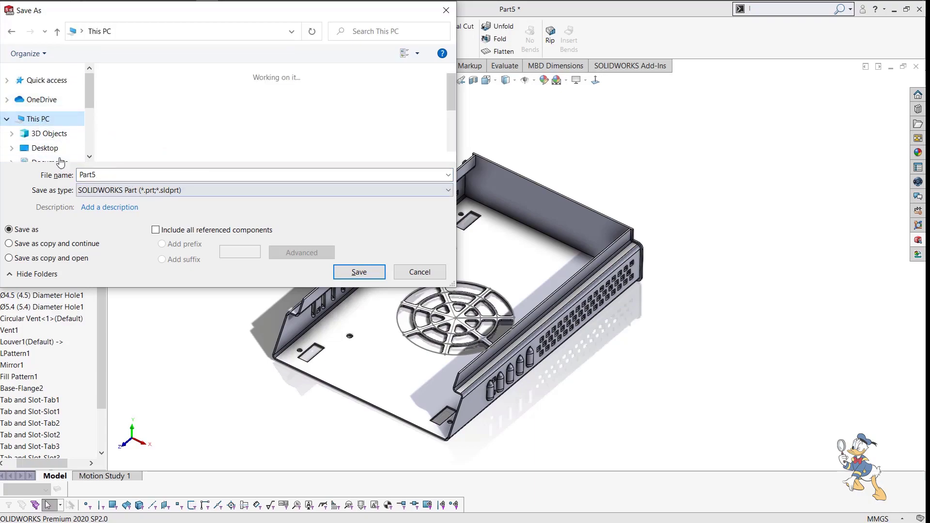
{"action": "left_click", "coordinate": [54, 149]}
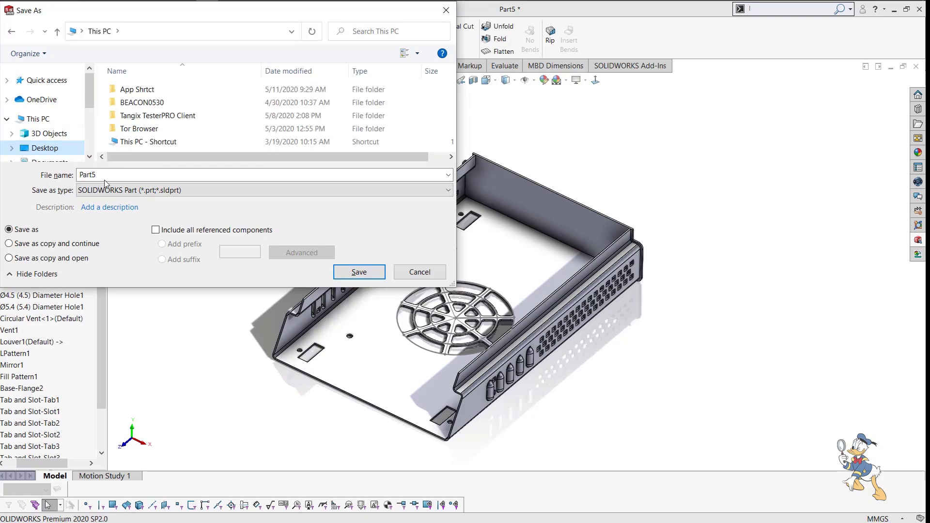
{"action": "left_click_drag", "start_coordinate": [98, 173], "coordinate": [76, 170]}
{"action": "type", "text": "Bottom Plate"}
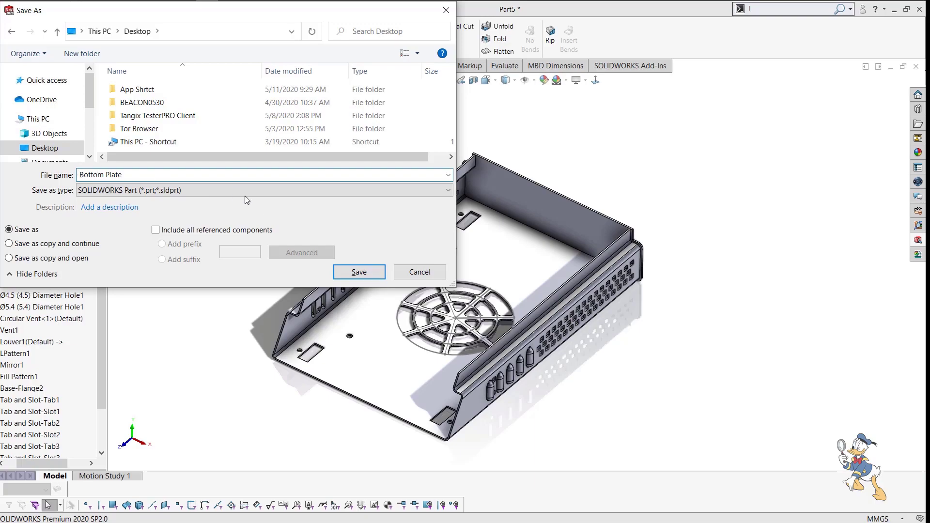
{"action": "left_click", "coordinate": [356, 271]}
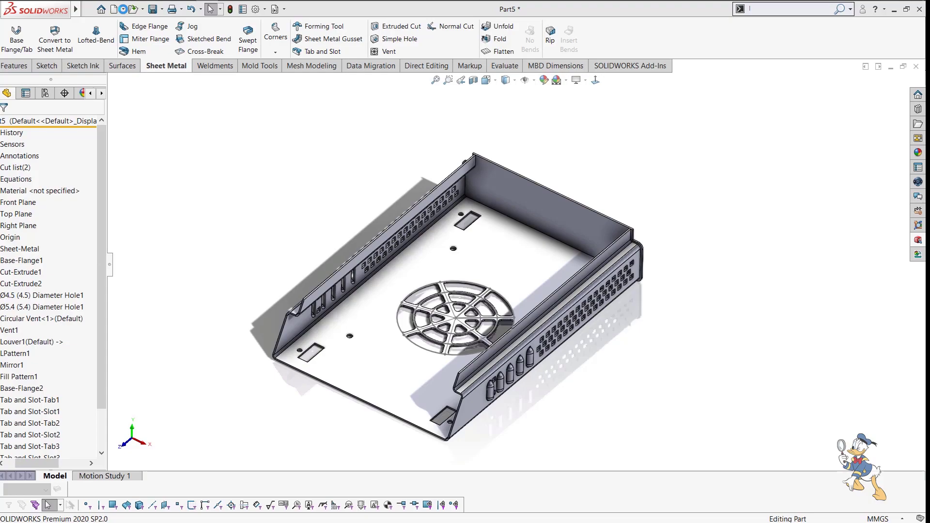
Make a drawing from the Bottom Plate part using the first drawing template in the Resemin Templates set.
{"action": "left_click", "coordinate": [124, 9]}
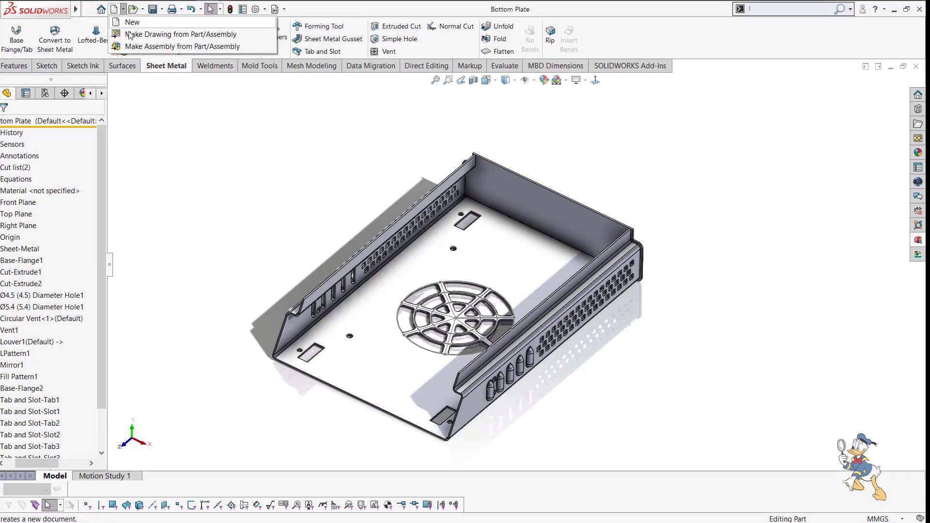
{"action": "left_click", "coordinate": [160, 34]}
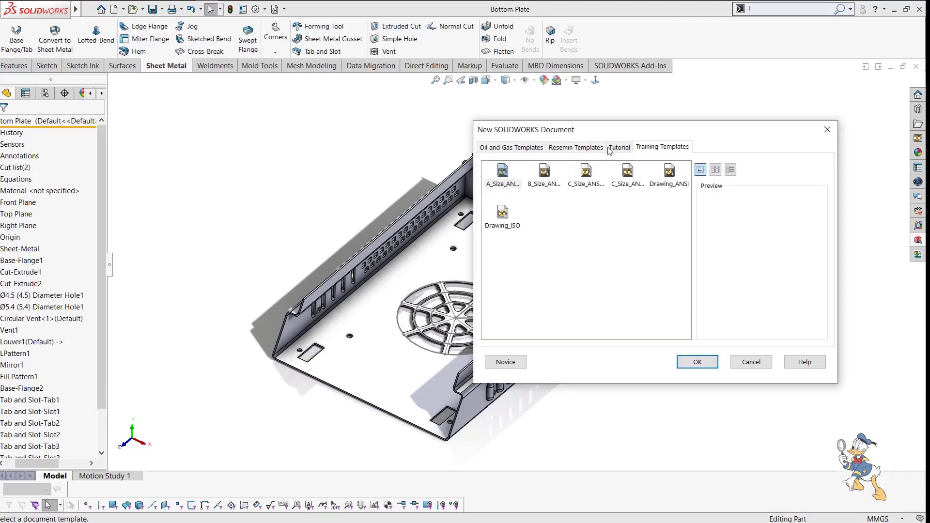
{"action": "left_click", "coordinate": [589, 148]}
{"action": "double_click", "coordinate": [502, 175]}
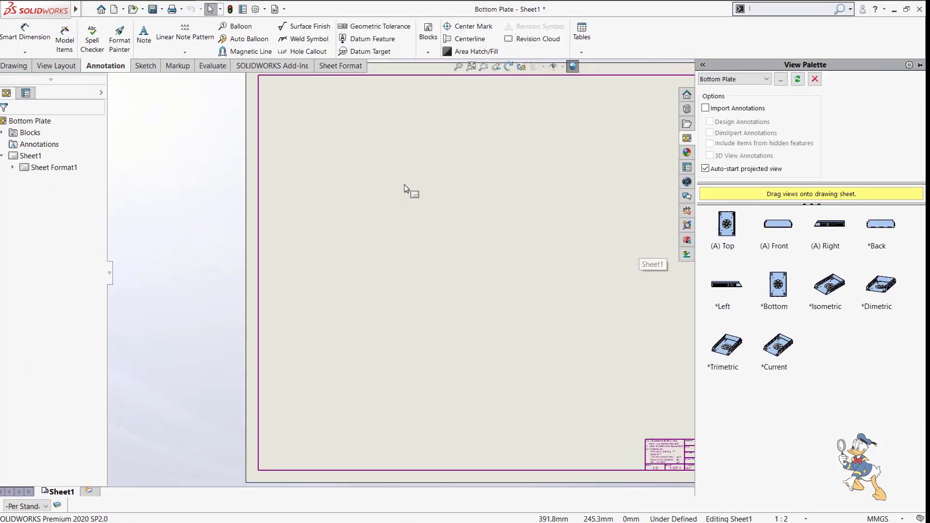
Insert the Standard 3 View set of Bottom Plate on the drawing sheet.
{"action": "left_click", "coordinate": [56, 65]}
{"action": "left_click", "coordinate": [19, 50]}
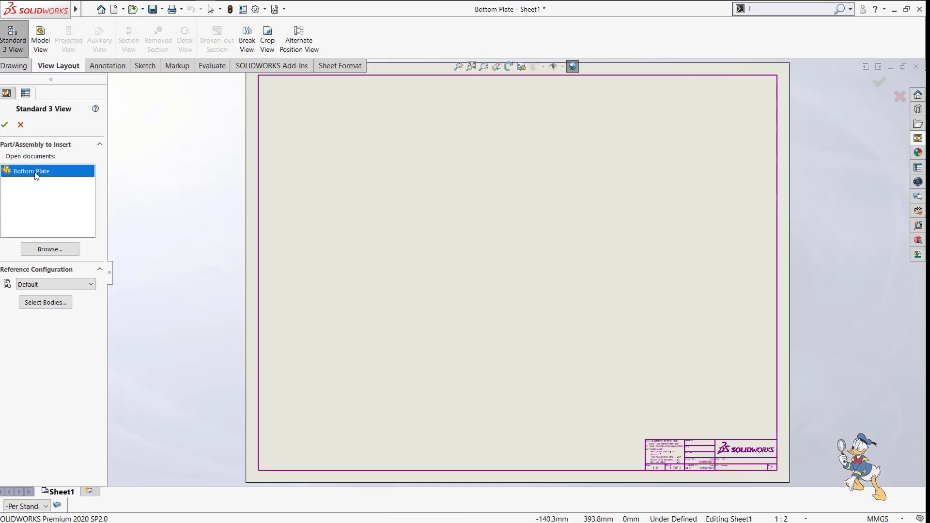
{"action": "left_click", "coordinate": [7, 125]}
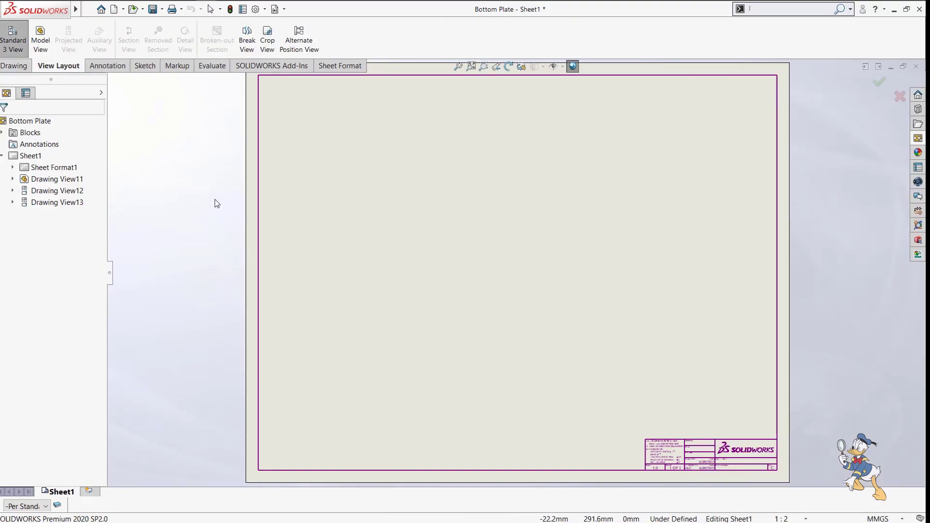
Add an isometric projected view from the front view, placed beside the top view.
{"action": "left_click", "coordinate": [69, 40]}
{"action": "left_click", "coordinate": [384, 317]}
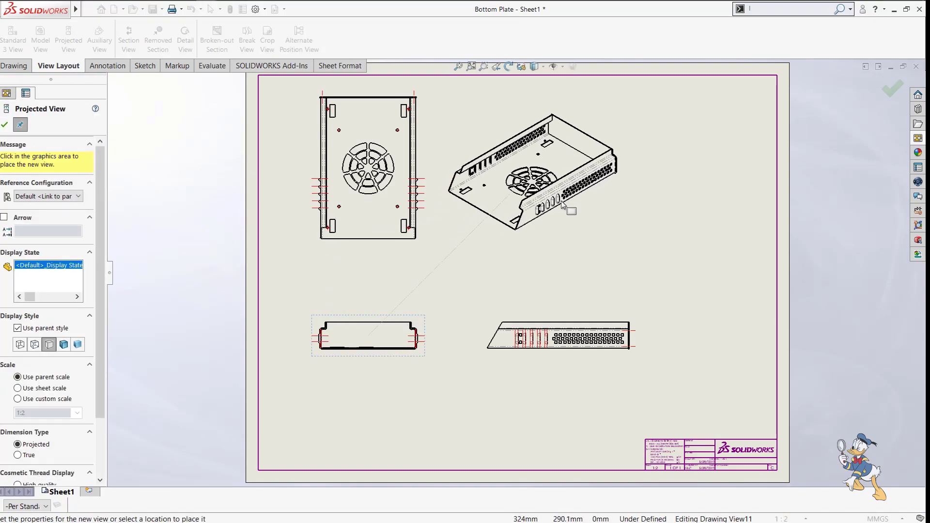
{"action": "left_click", "coordinate": [557, 209]}
{"action": "left_click", "coordinate": [5, 127]}
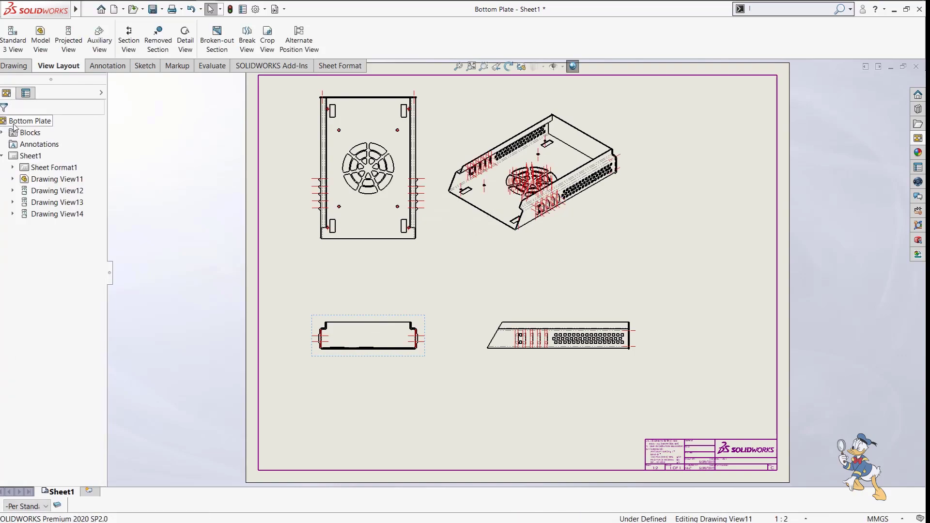
Insert model dimensions from the entire model into all drawing views with Model Items.
{"action": "left_click", "coordinate": [107, 66]}
{"action": "left_click", "coordinate": [64, 43]}
{"action": "left_click", "coordinate": [48, 250]}
{"action": "left_click", "coordinate": [47, 261]}
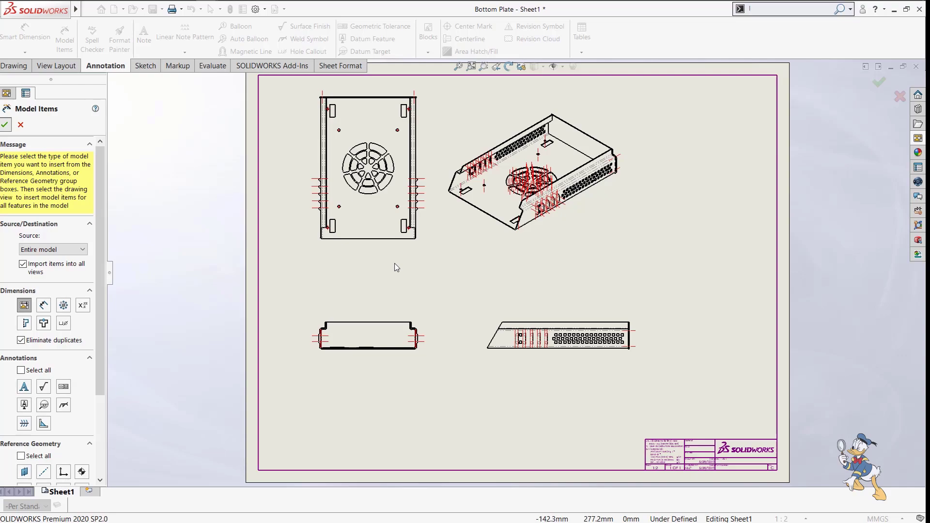
{"action": "key", "text": "Return"}
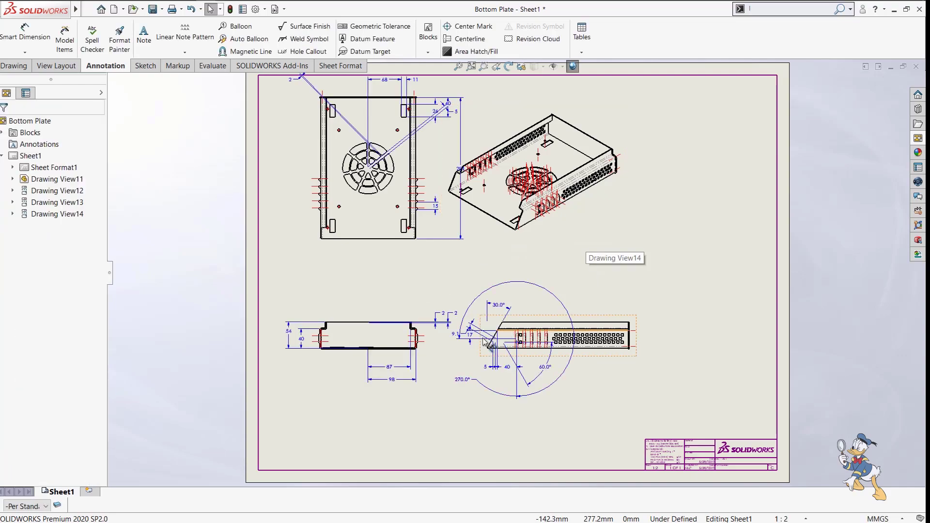
Examine the imported dimensions in the side, front and top views.
{"action": "scroll", "coordinate": [486, 342], "scroll_direction": "down", "scroll_amount": 5}
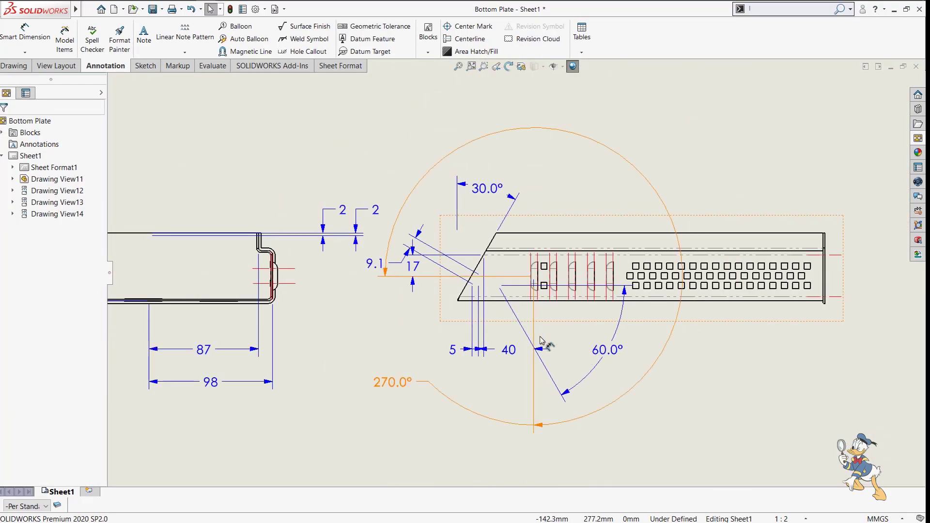
{"action": "scroll", "coordinate": [378, 245], "scroll_direction": "up", "scroll_amount": 3}
{"action": "scroll", "coordinate": [243, 279], "scroll_direction": "down", "scroll_amount": 5}
{"action": "scroll", "coordinate": [320, 289], "scroll_direction": "up", "scroll_amount": 3}
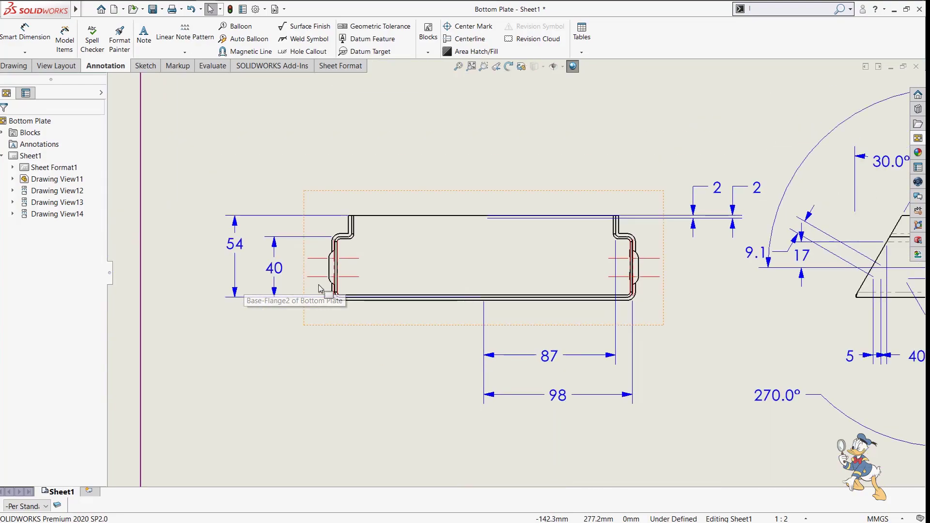
{"action": "scroll", "coordinate": [533, 149], "scroll_direction": "up", "scroll_amount": 5}
{"action": "scroll", "coordinate": [562, 257], "scroll_direction": "down", "scroll_amount": 5}
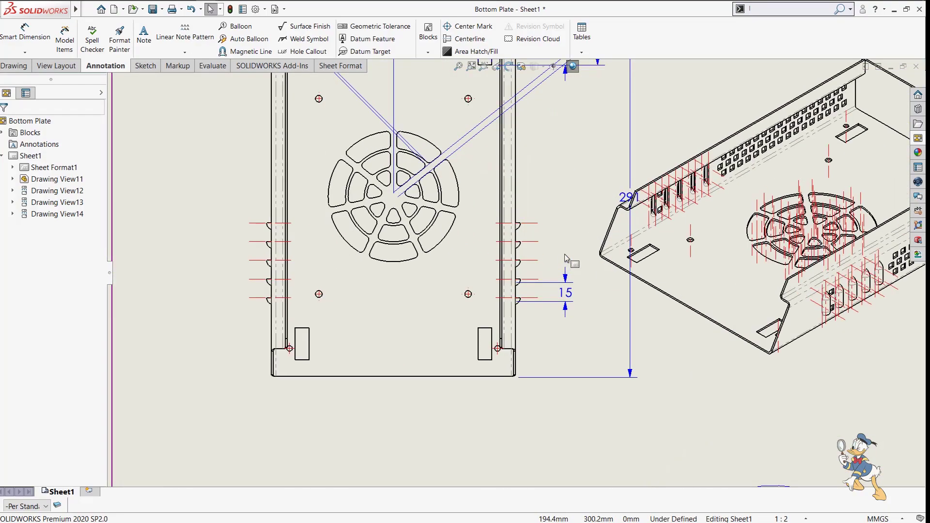
{"action": "scroll", "coordinate": [566, 258], "scroll_direction": "up", "scroll_amount": 5}
{"action": "scroll", "coordinate": [547, 204], "scroll_direction": "down", "scroll_amount": 5}
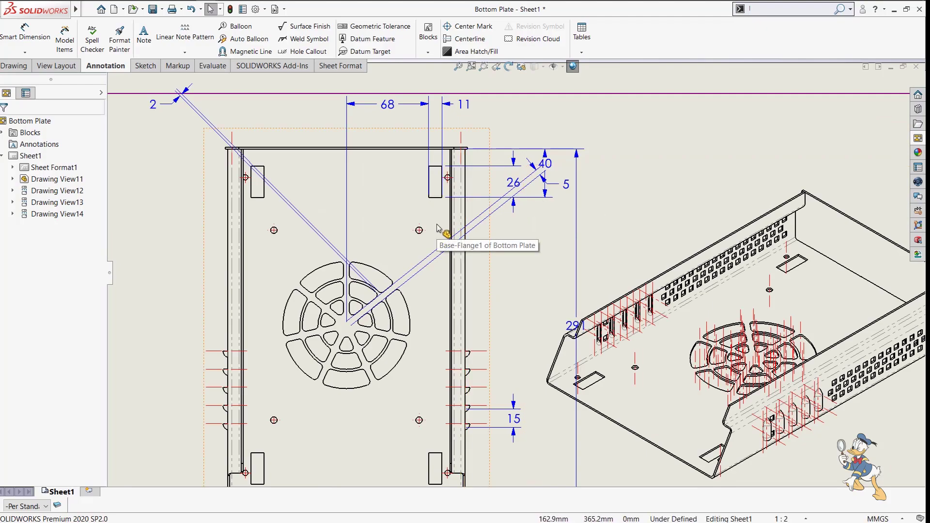
{"action": "scroll", "coordinate": [536, 220], "scroll_direction": "up", "scroll_amount": 2}
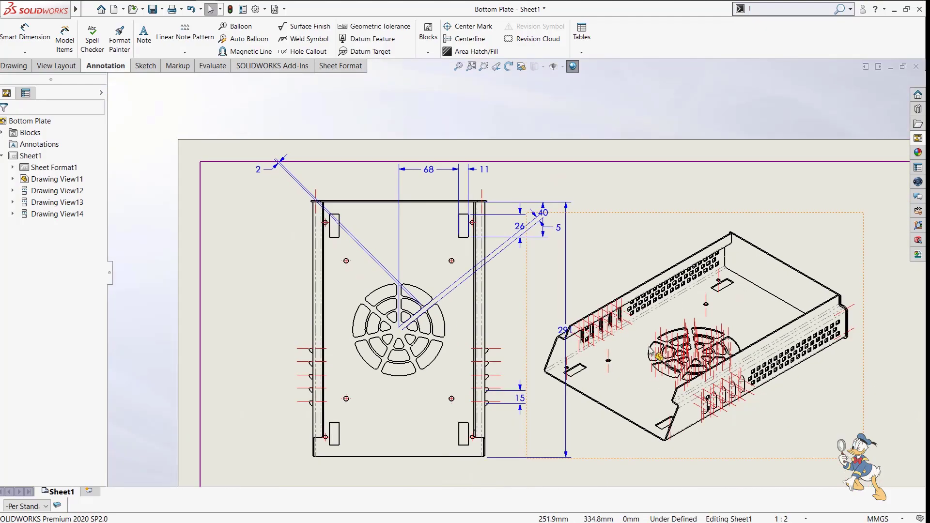
Delete the center marks covering the vent, louvers and holes in the isometric view.
{"action": "scroll", "coordinate": [626, 321], "scroll_direction": "up", "scroll_amount": 3}
{"action": "left_click", "coordinate": [746, 336]}
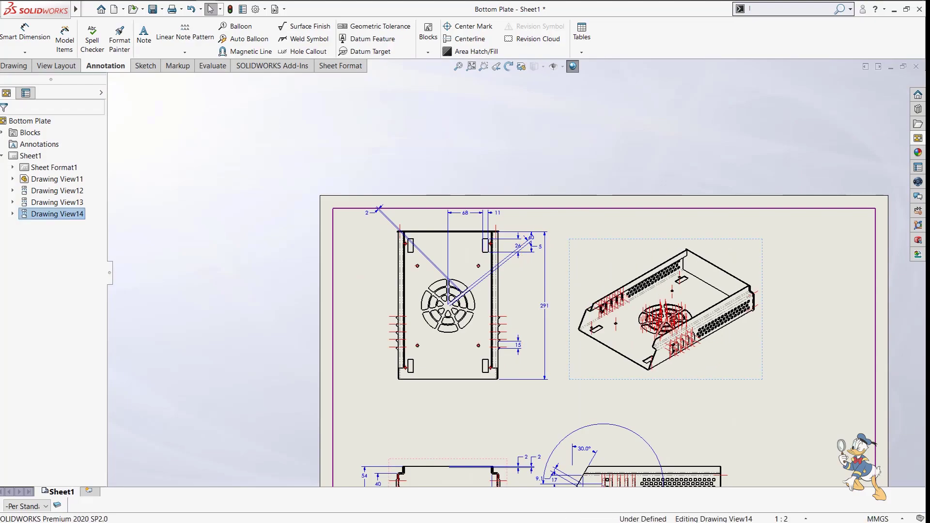
{"action": "left_click_drag", "start_coordinate": [561, 260], "coordinate": [710, 389]}
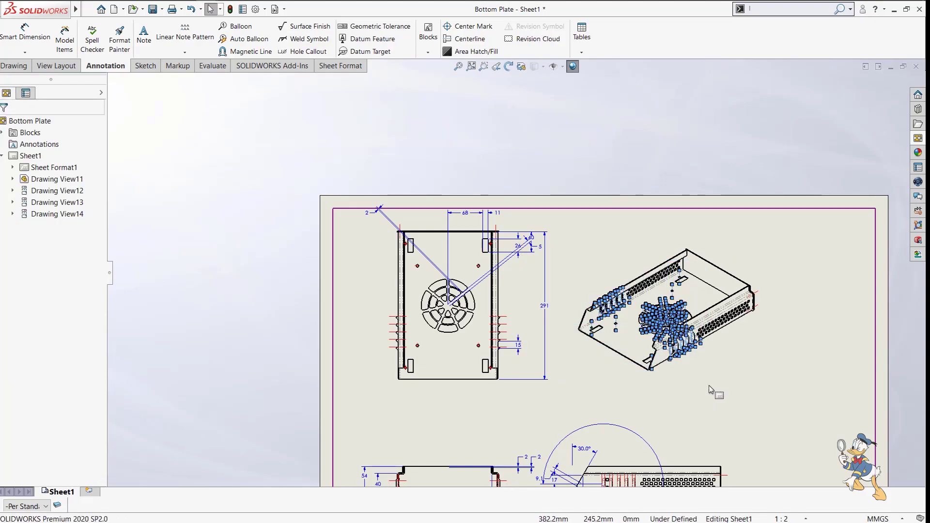
{"action": "left_click", "coordinate": [533, 273]}
{"action": "scroll", "coordinate": [705, 351], "scroll_direction": "down", "scroll_amount": 2}
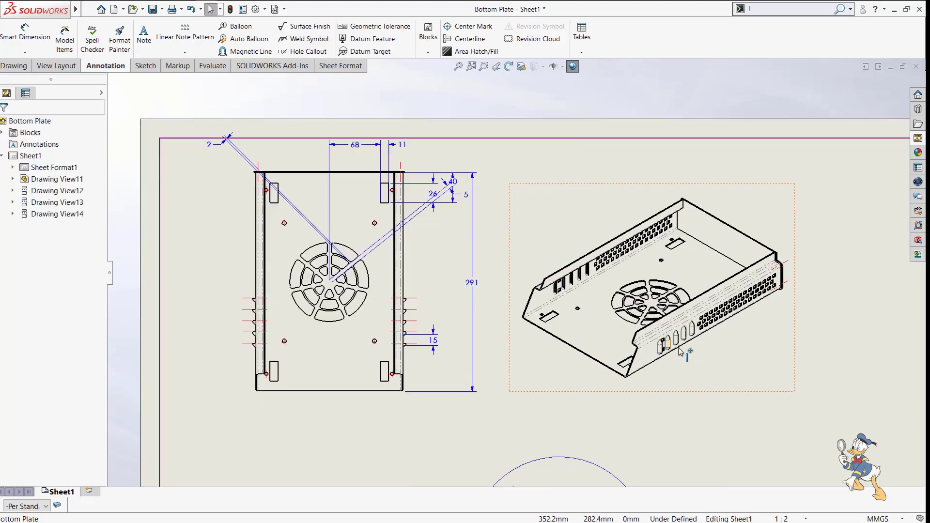
Set the isometric view's display style to Shaded With Edges.
{"action": "left_click", "coordinate": [679, 358]}
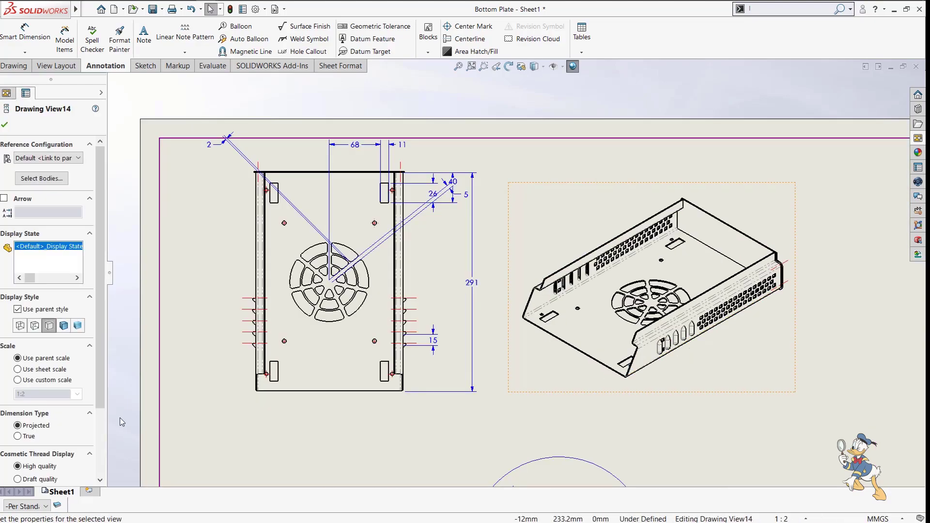
{"action": "left_click", "coordinate": [64, 327]}
{"action": "scroll", "coordinate": [672, 315], "scroll_direction": "up", "scroll_amount": 2}
{"action": "left_click", "coordinate": [754, 317]}
{"action": "scroll", "coordinate": [703, 346], "scroll_direction": "up", "scroll_amount": 2}
{"action": "scroll", "coordinate": [630, 303], "scroll_direction": "down", "scroll_amount": 3}
{"action": "scroll", "coordinate": [635, 334], "scroll_direction": "up", "scroll_amount": 4}
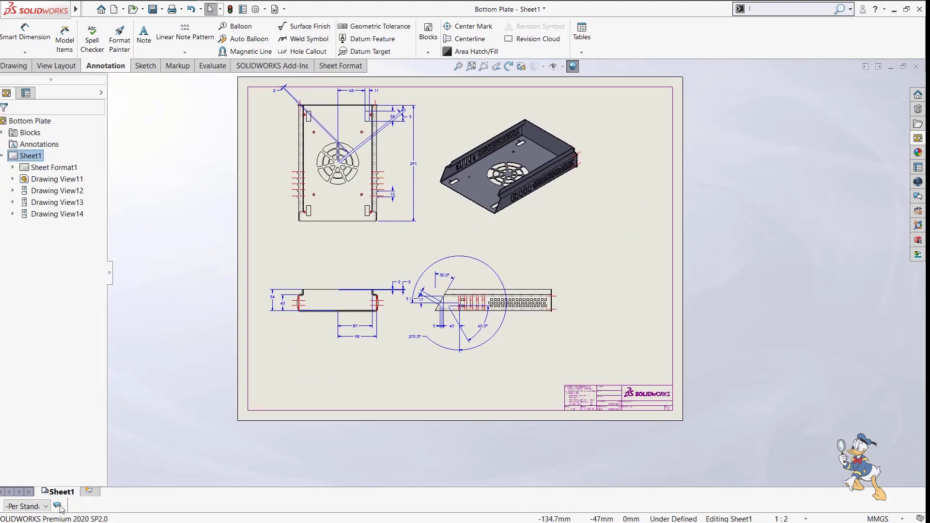
Add a second sheet to the drawing in A (ANSI) Landscape format.
{"action": "left_click", "coordinate": [59, 506]}
{"action": "left_click", "coordinate": [536, 265]}
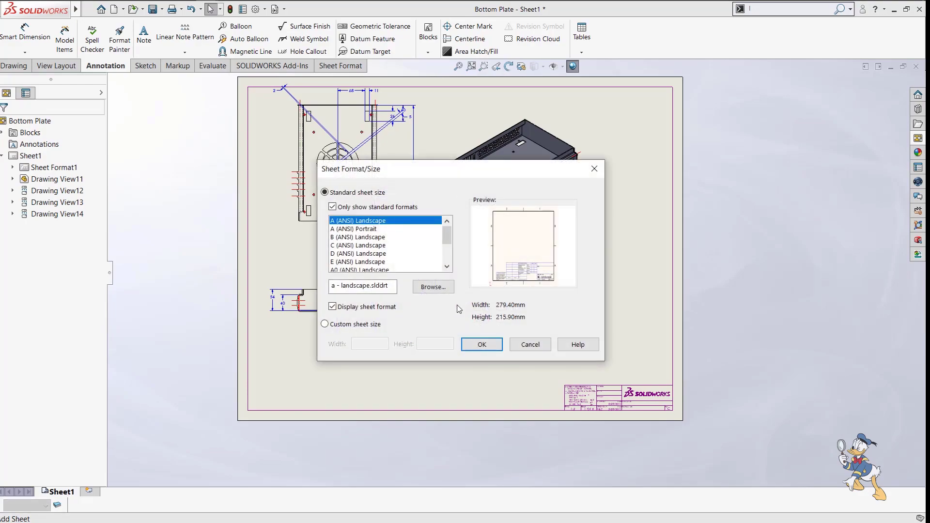
{"action": "left_click", "coordinate": [482, 346]}
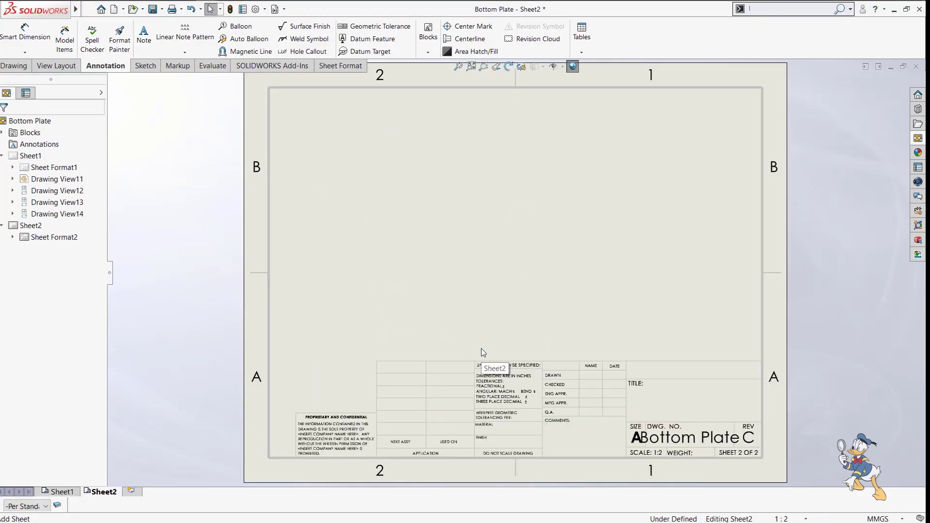
Place the part's Top view in the middle of Sheet2 without any projected views.
{"action": "scroll", "coordinate": [482, 349], "scroll_direction": "up", "scroll_amount": 5}
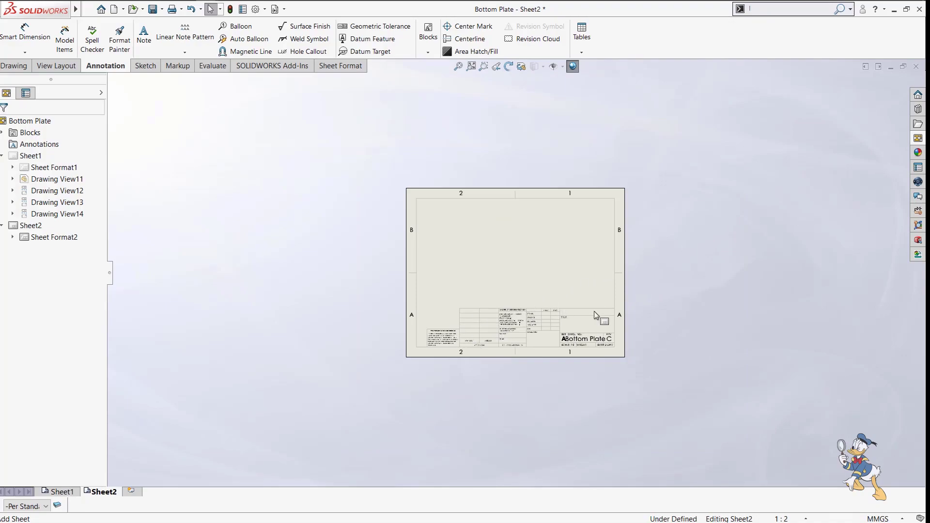
{"action": "left_click", "coordinate": [918, 139]}
{"action": "mouse_move", "coordinate": [729, 232]}
{"action": "left_mouse_down"}
{"action": "mouse_move", "coordinate": [716, 260]}
{"action": "mouse_move", "coordinate": [509, 266]}
{"action": "mouse_move", "coordinate": [517, 271]}
{"action": "left_mouse_up"}
{"action": "key", "text": "Escape"}
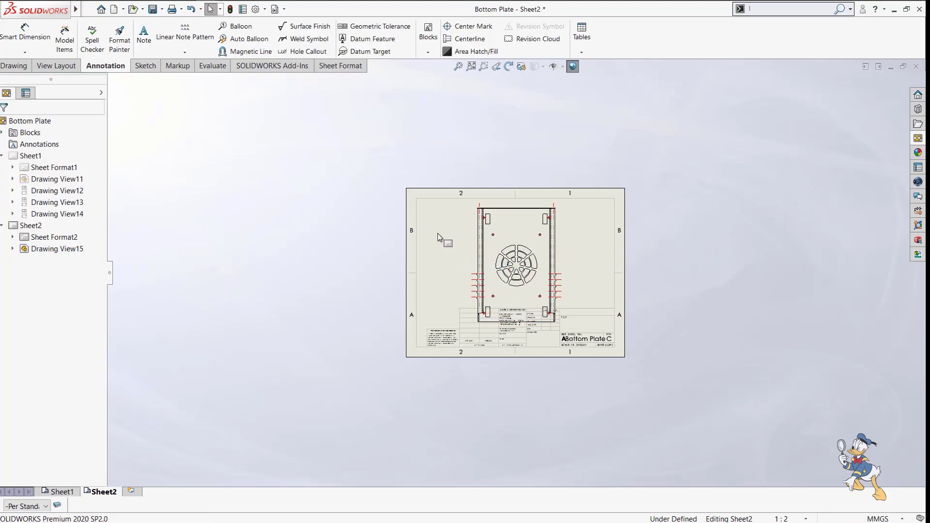
{"action": "right_click", "coordinate": [438, 237]}
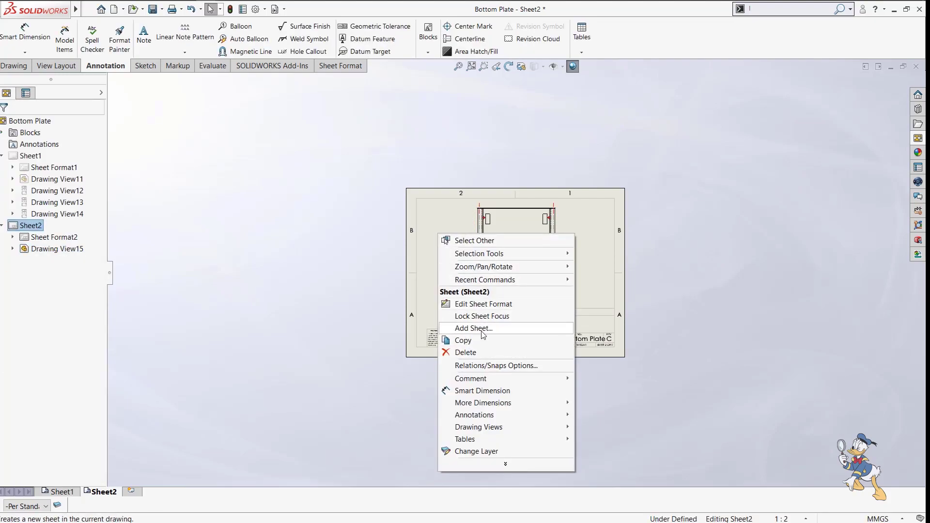
{"action": "left_click", "coordinate": [480, 304]}
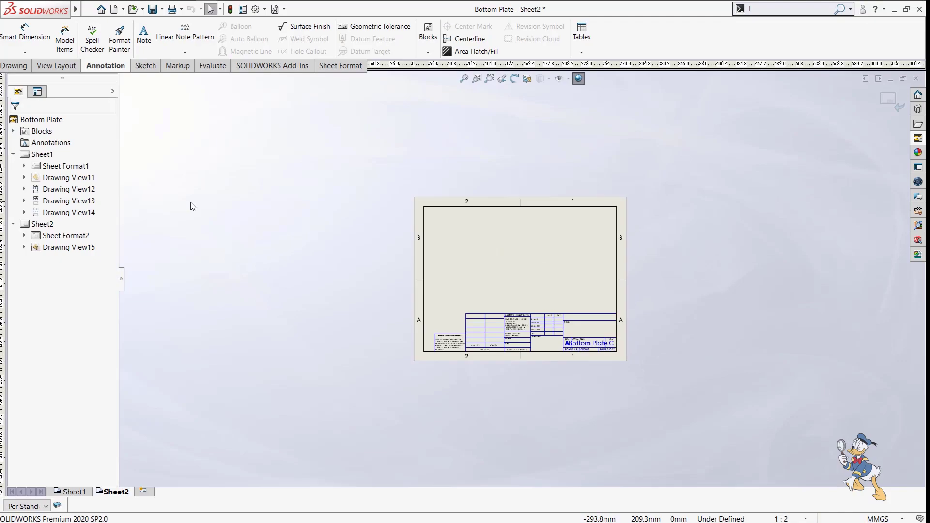
{"action": "left_click", "coordinate": [888, 100]}
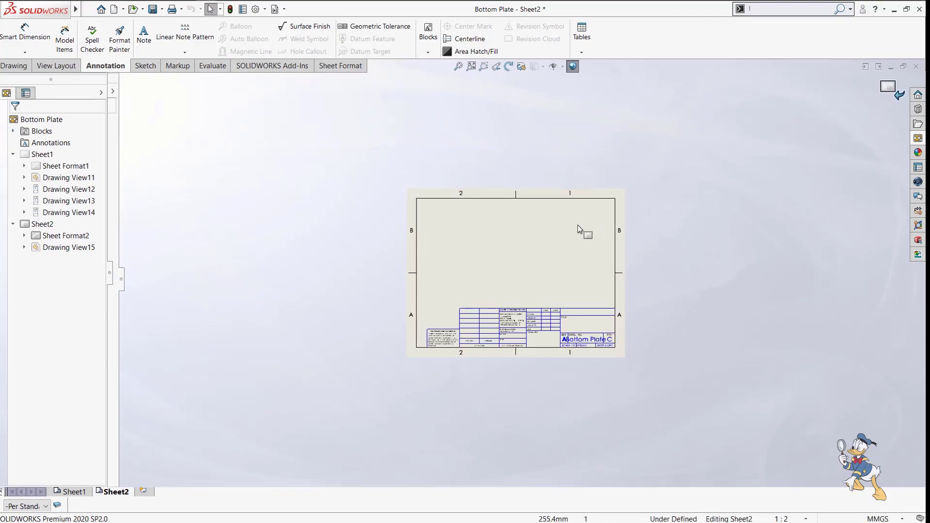
Change Sheet2 to the A3 (ANSI) Landscape format and move the part's view closer to the sheet's middle.
{"action": "right_click", "coordinate": [420, 231]}
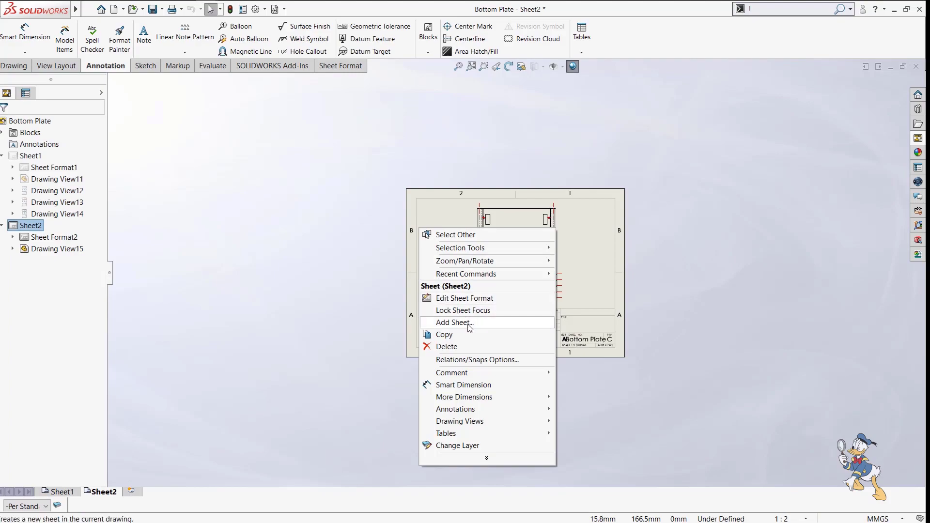
{"action": "left_click", "coordinate": [469, 465]}
{"action": "left_click", "coordinate": [461, 373]}
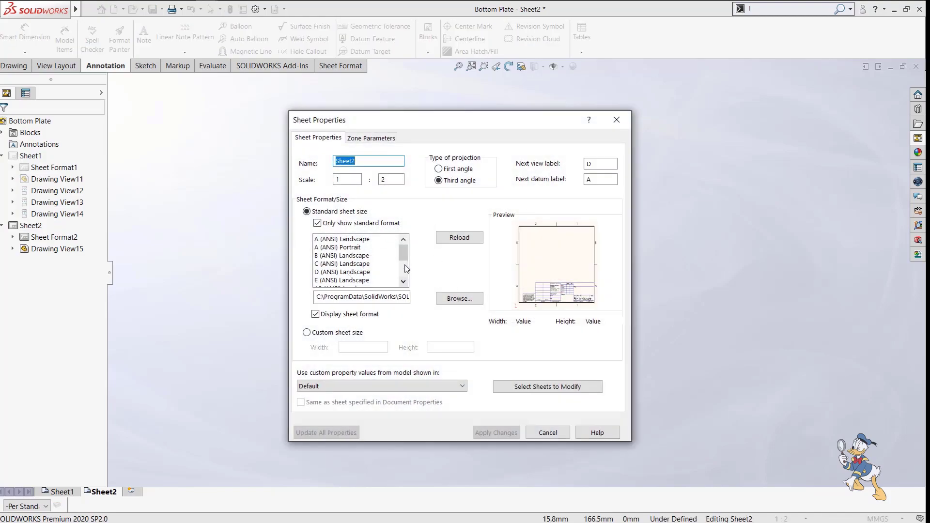
{"action": "left_click_drag", "start_coordinate": [402, 260], "coordinate": [406, 291]}
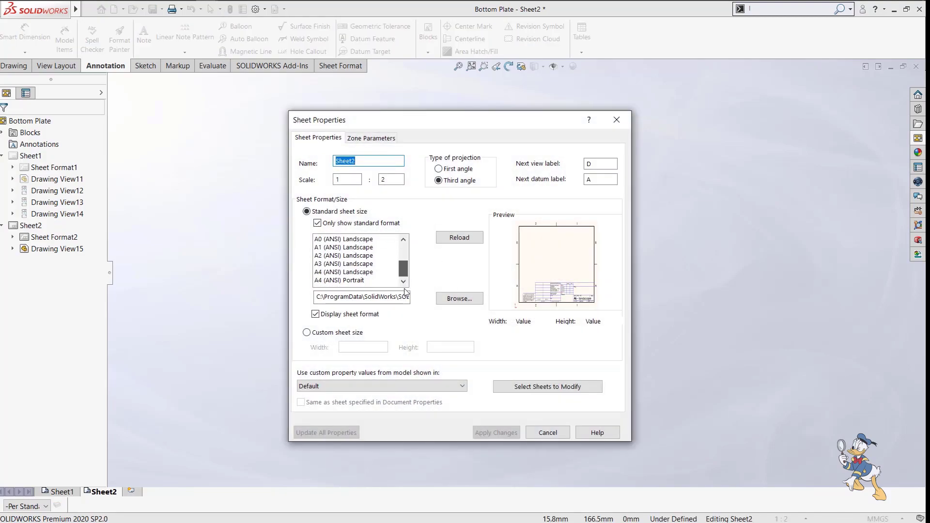
{"action": "left_click", "coordinate": [349, 263]}
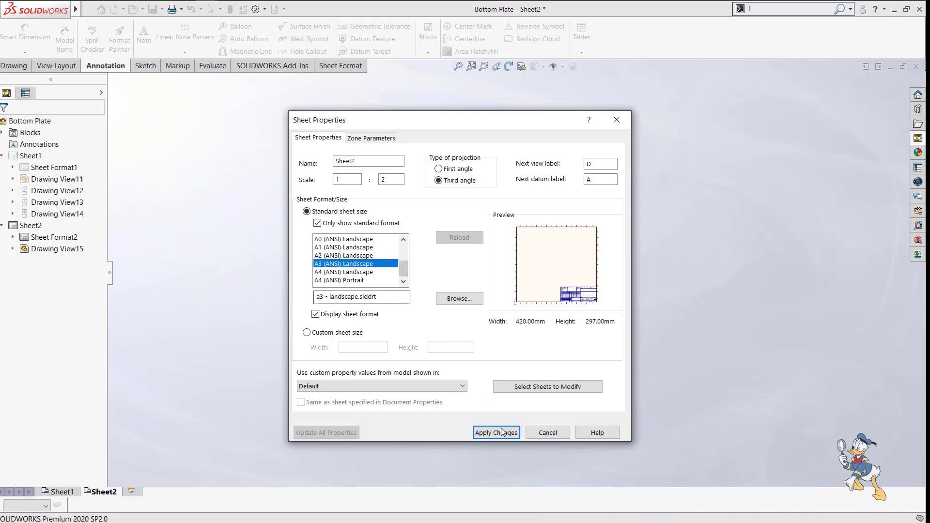
{"action": "left_click", "coordinate": [495, 432]}
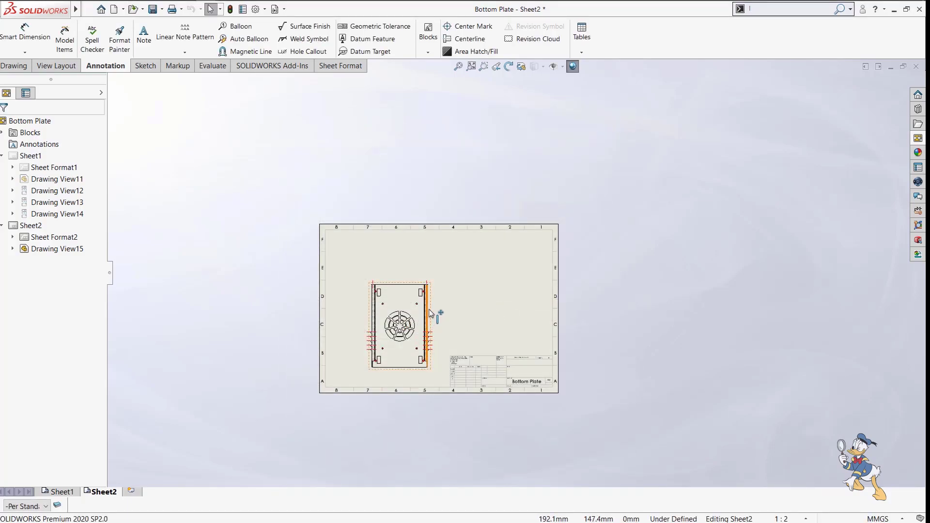
{"action": "left_click_drag", "start_coordinate": [428, 310], "coordinate": [453, 288]}
{"action": "scroll", "coordinate": [438, 317], "scroll_direction": "down", "scroll_amount": 3}
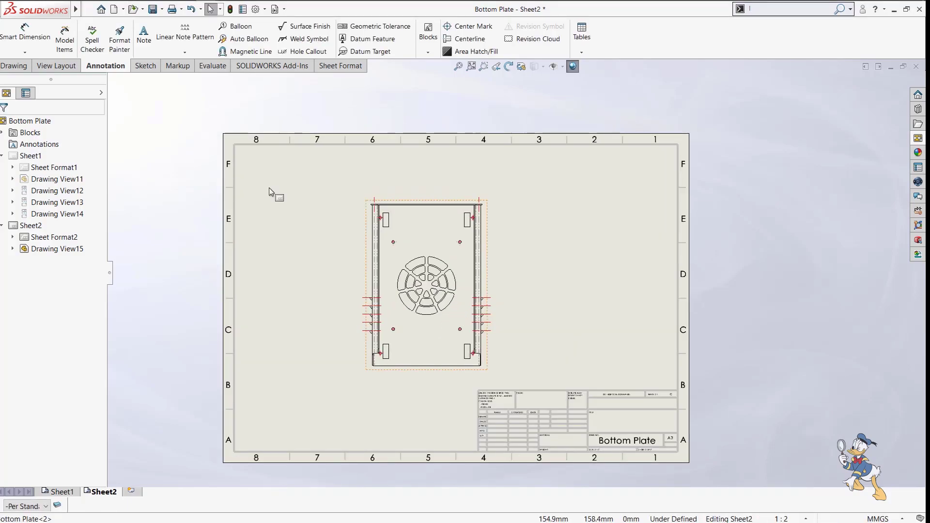
Limit the Sheet2 view to the channel body, leaving out the separate end plate.
{"action": "left_click", "coordinate": [366, 245]}
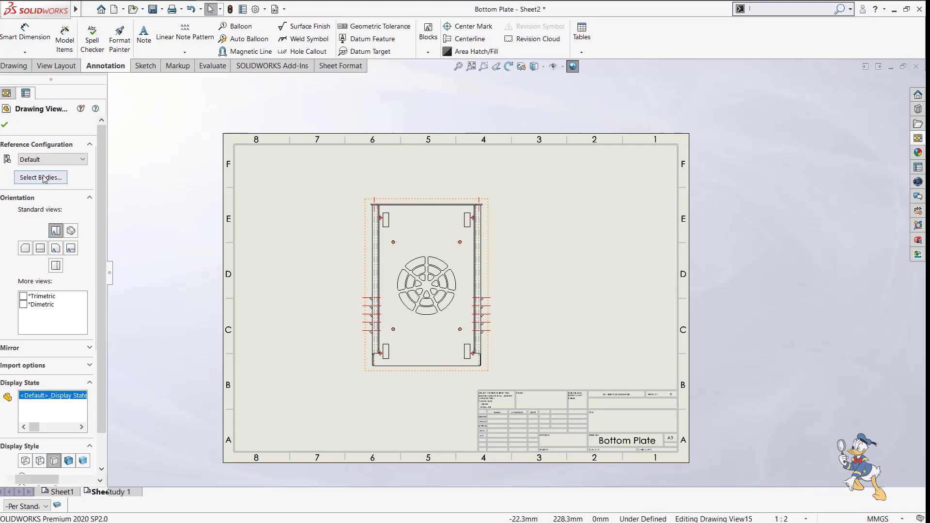
{"action": "left_click", "coordinate": [43, 178]}
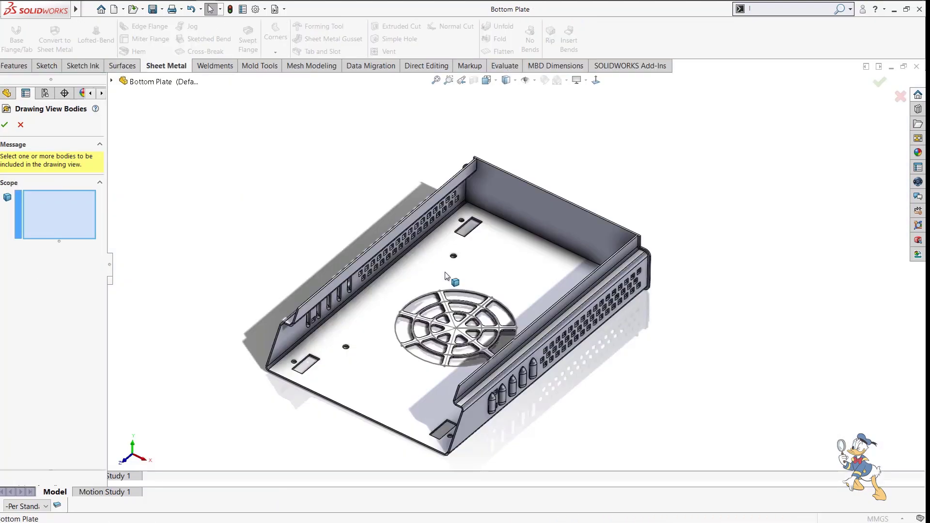
{"action": "left_click", "coordinate": [446, 275]}
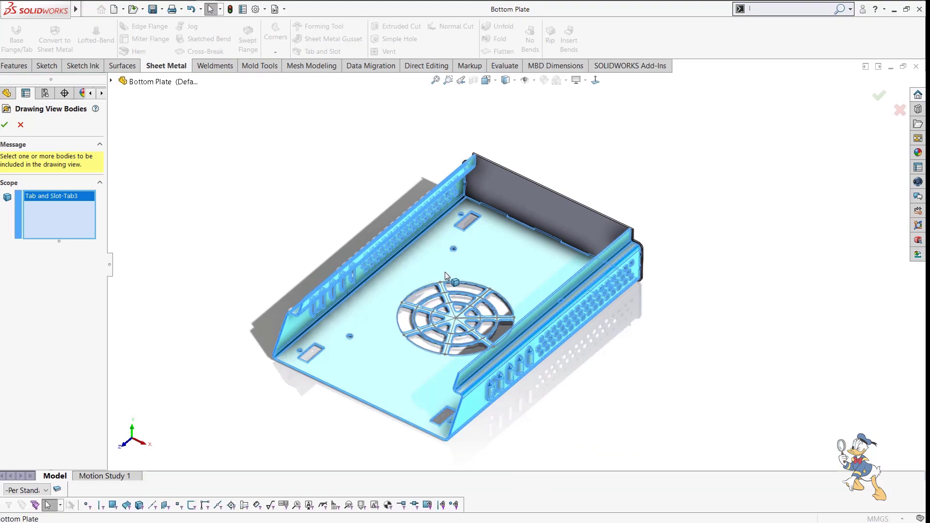
{"action": "left_click", "coordinate": [5, 125]}
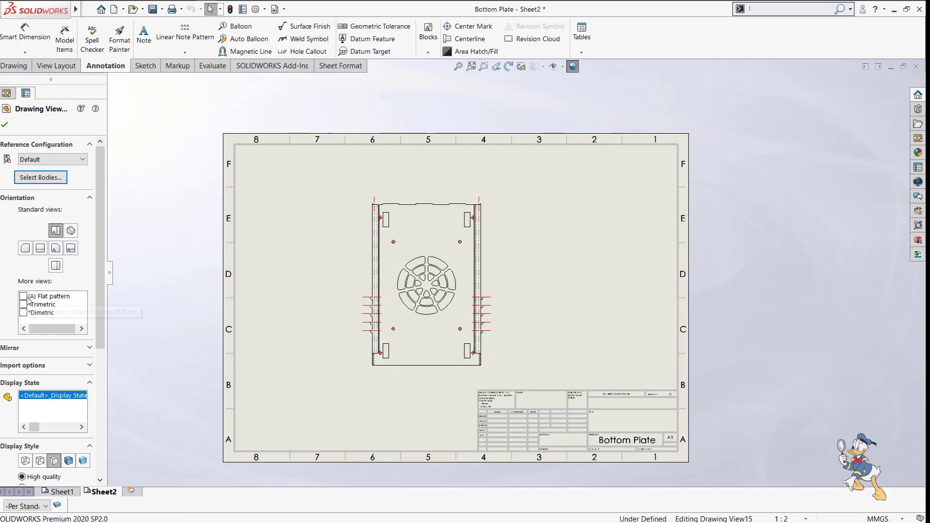
Switch the channel view to the (A) Flat pattern orientation and show sketches so the bend lines are displayed.
{"action": "left_click", "coordinate": [23, 297]}
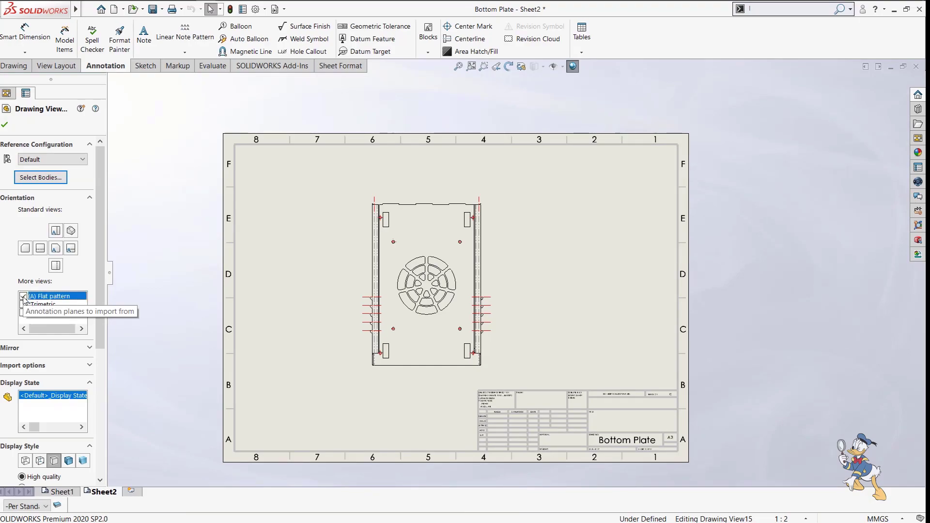
{"action": "left_click", "coordinate": [4, 127]}
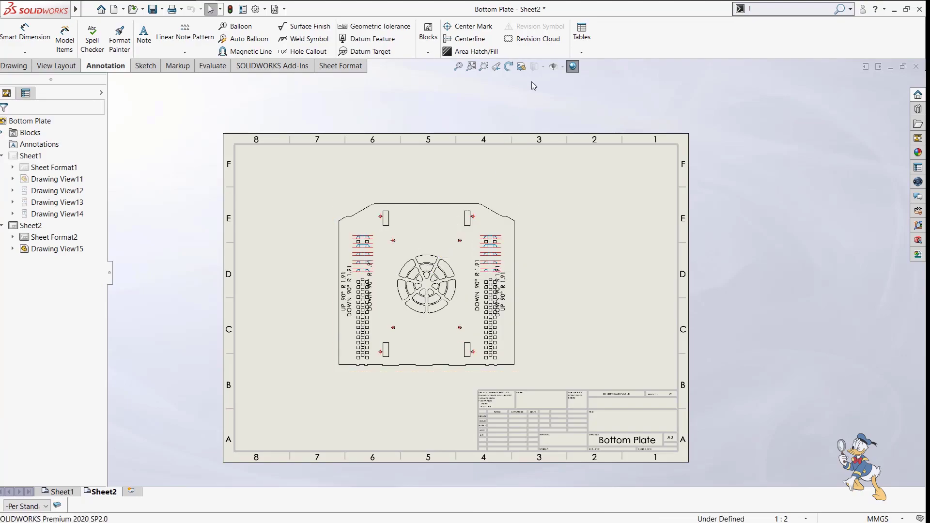
{"action": "left_click", "coordinate": [564, 67]}
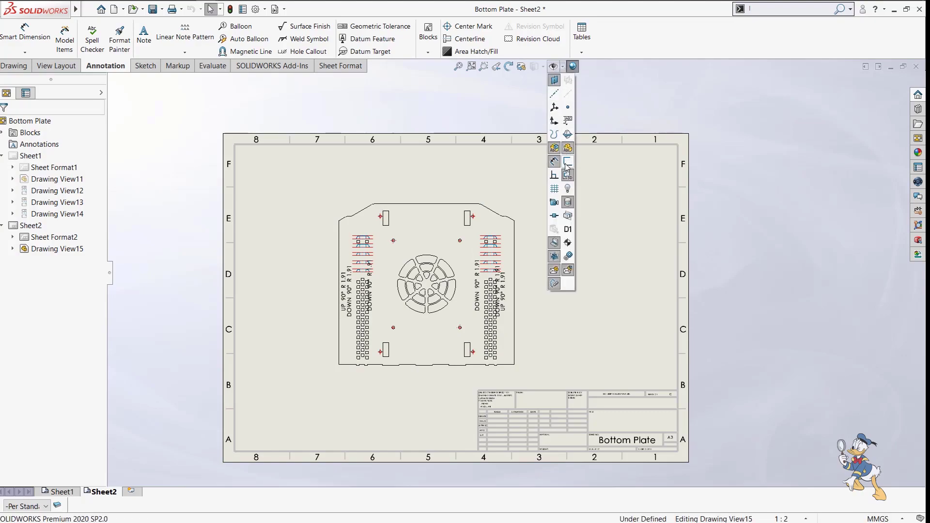
{"action": "left_click", "coordinate": [568, 161]}
Examine the bend lines and the up and down bend notes on both sides of the flat pattern.
{"action": "scroll", "coordinate": [503, 296], "scroll_direction": "up", "scroll_amount": 6}
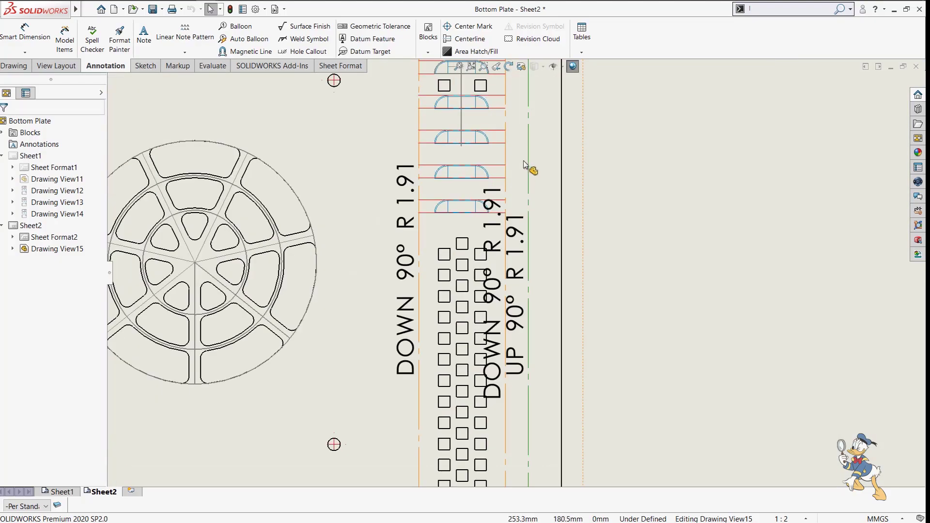
{"action": "scroll", "coordinate": [374, 264], "scroll_direction": "down", "scroll_amount": 8}
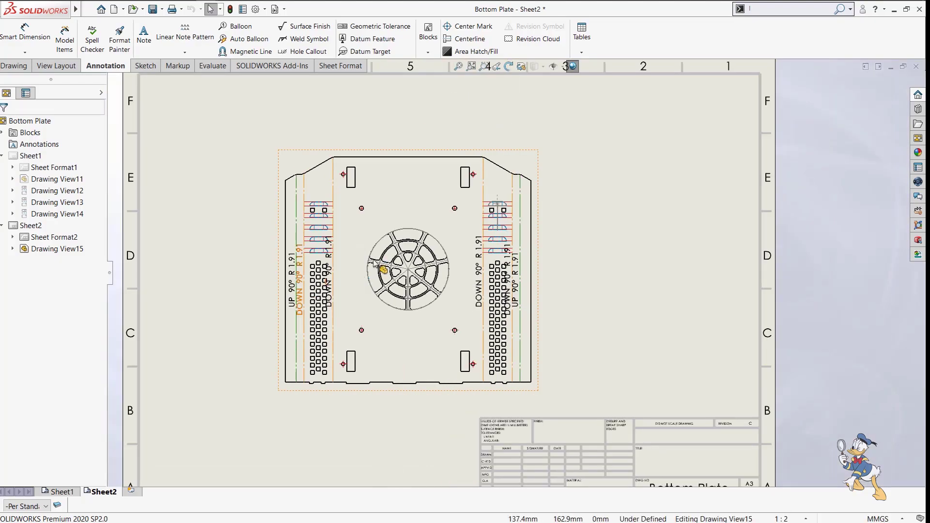
{"action": "scroll", "coordinate": [374, 264], "scroll_direction": "up", "scroll_amount": 6}
{"action": "scroll", "coordinate": [374, 264], "scroll_direction": "down", "scroll_amount": 3}
{"action": "scroll", "coordinate": [383, 275], "scroll_direction": "up", "scroll_amount": 5}
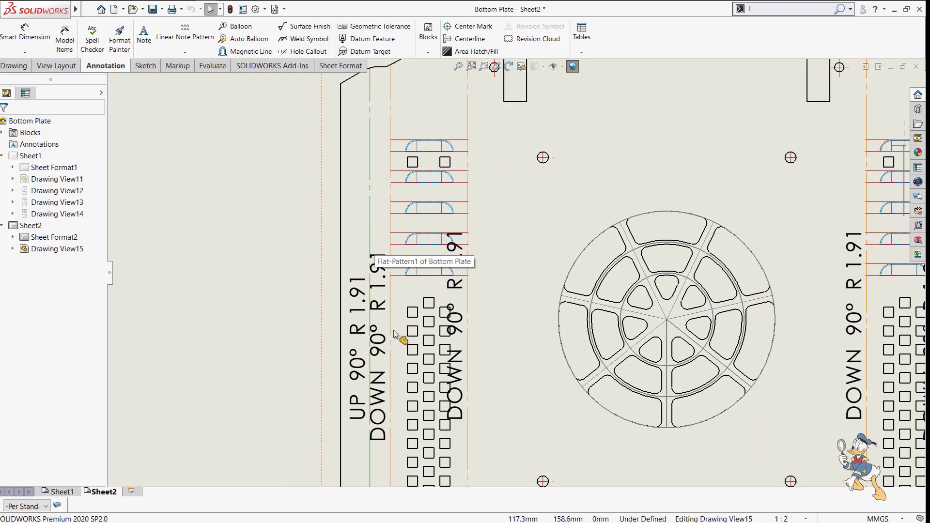
{"action": "scroll", "coordinate": [395, 334], "scroll_direction": "down", "scroll_amount": 2}
{"action": "scroll", "coordinate": [415, 266], "scroll_direction": "up", "scroll_amount": 3}
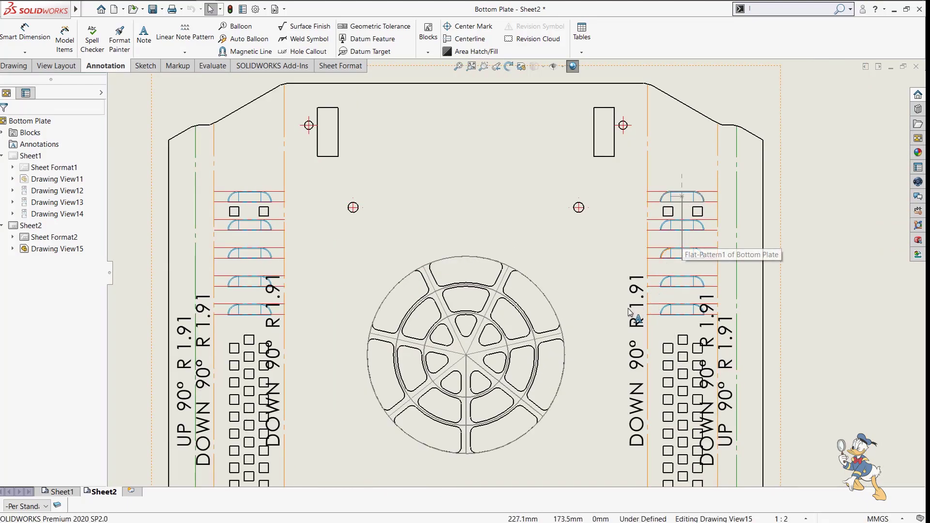
{"action": "scroll", "coordinate": [616, 245], "scroll_direction": "down", "scroll_amount": 3}
{"action": "scroll", "coordinate": [625, 243], "scroll_direction": "up", "scroll_amount": 2}
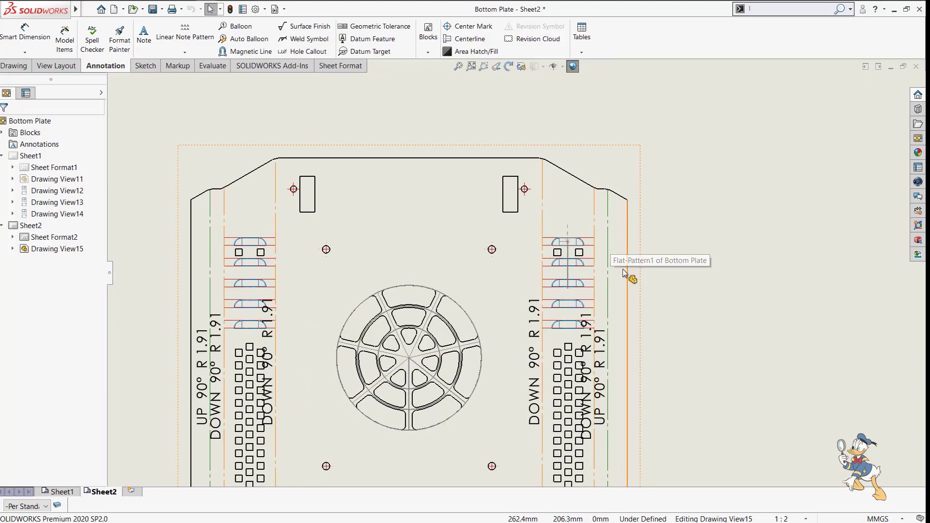
{"action": "scroll", "coordinate": [625, 242], "scroll_direction": "down", "scroll_amount": 3}
{"action": "scroll", "coordinate": [620, 227], "scroll_direction": "up", "scroll_amount": 1}
{"action": "scroll", "coordinate": [617, 222], "scroll_direction": "down", "scroll_amount": 2}
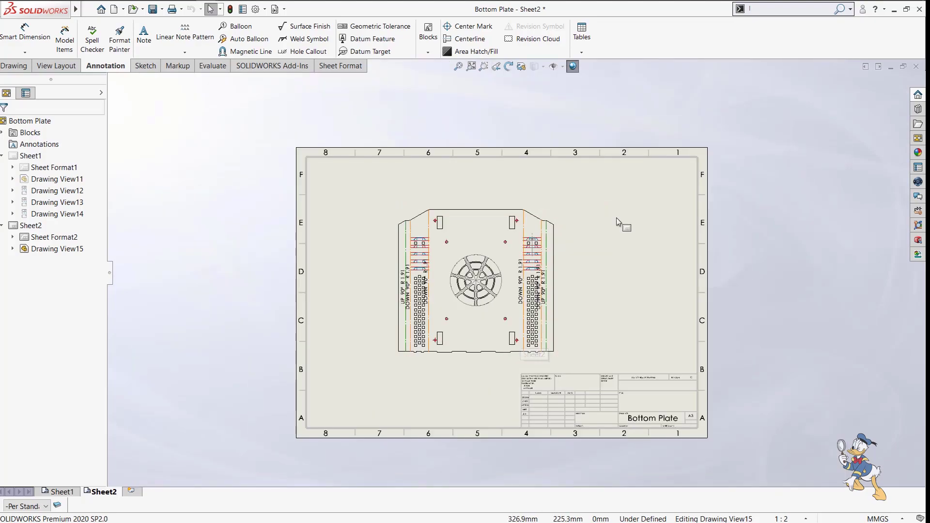
{"action": "left_click", "coordinate": [616, 219]}
{"action": "scroll", "coordinate": [600, 291], "scroll_direction": "down", "scroll_amount": 3}
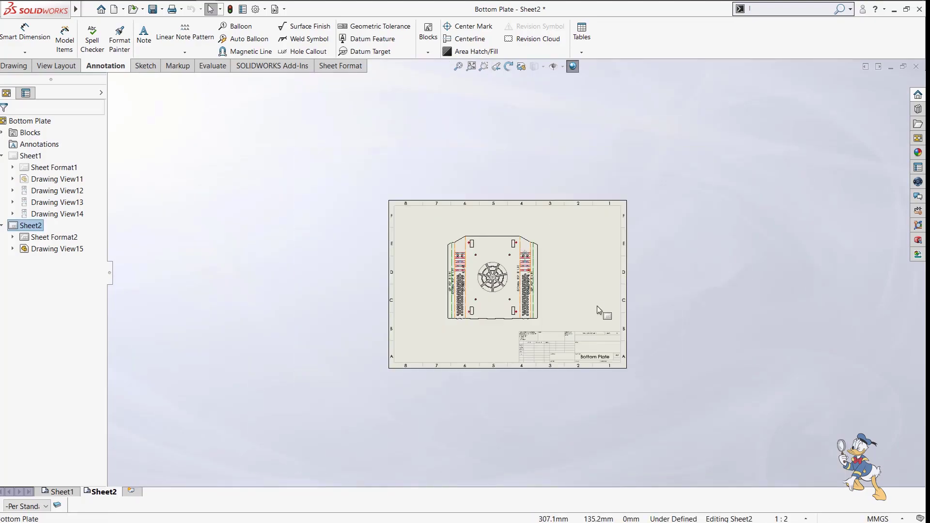
{"action": "left_click", "coordinate": [672, 184]}
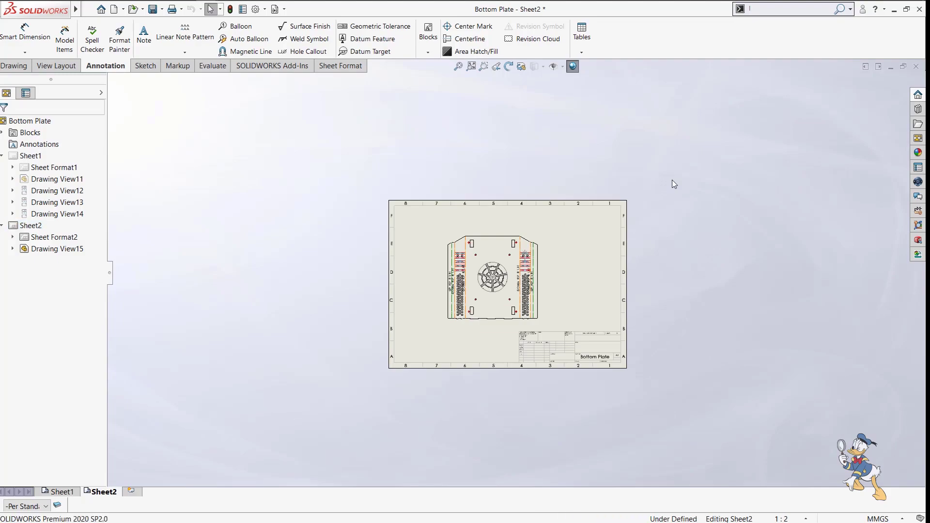
Create a new part from the Part_MM training template and start a sketch on the Front Plane.
{"action": "left_click", "coordinate": [127, 23]}
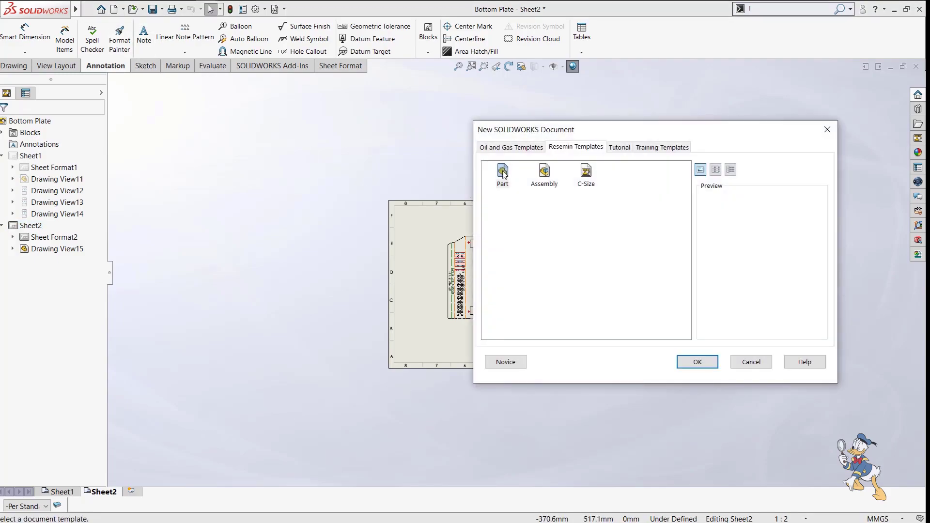
{"action": "left_click", "coordinate": [659, 148]}
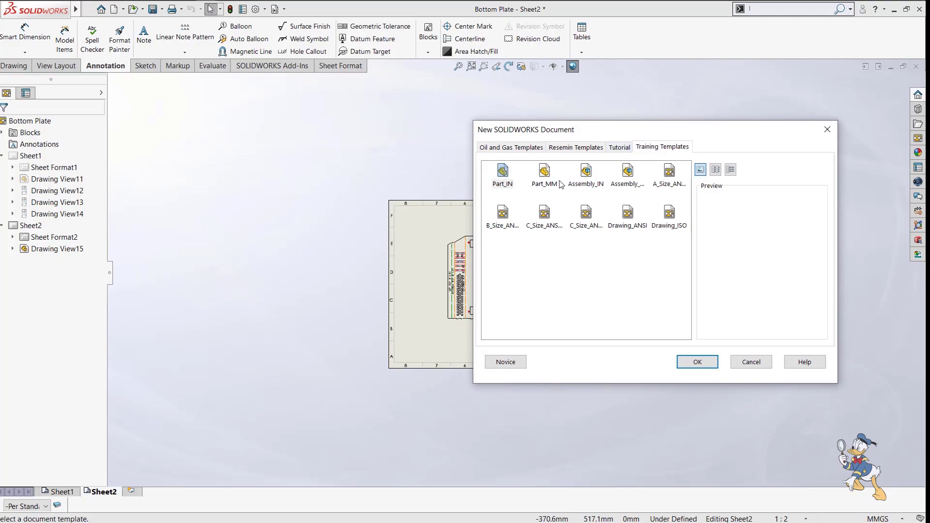
{"action": "double_click", "coordinate": [545, 174]}
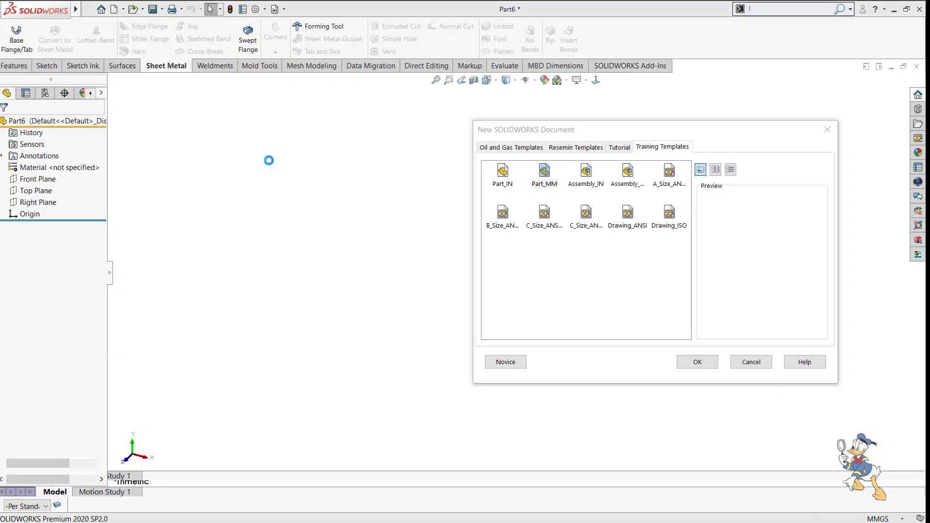
{"action": "left_click", "coordinate": [537, 296]}
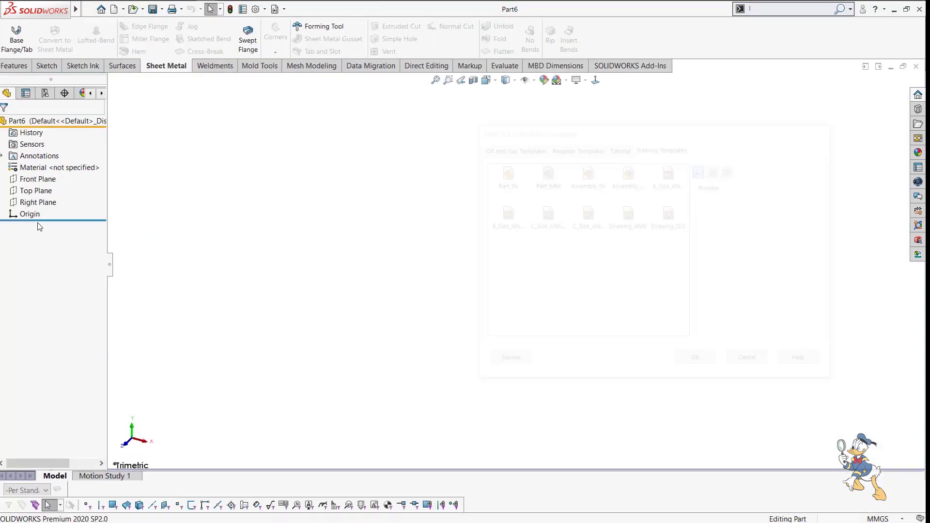
{"action": "left_click", "coordinate": [36, 179]}
{"action": "left_click", "coordinate": [29, 160]}
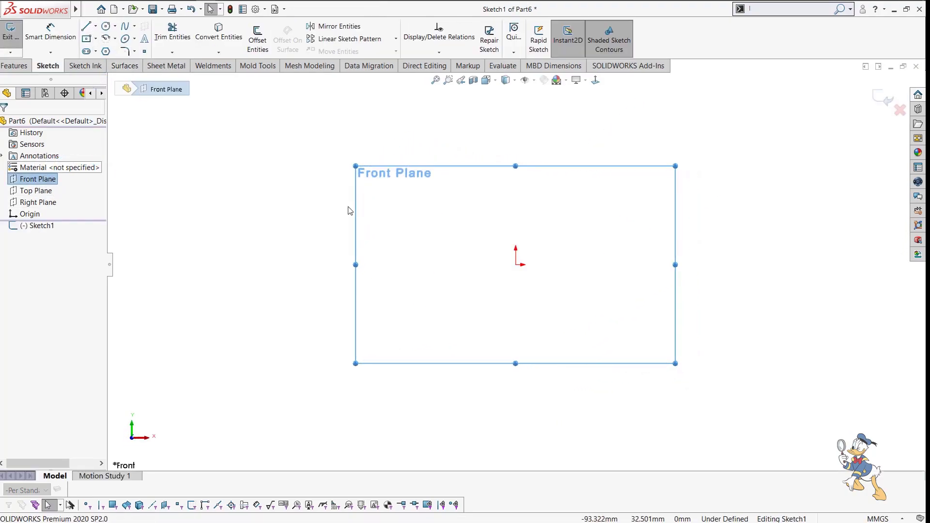
Sketch a vertical construction line of infinite length through the origin.
{"action": "key", "text": "l"}
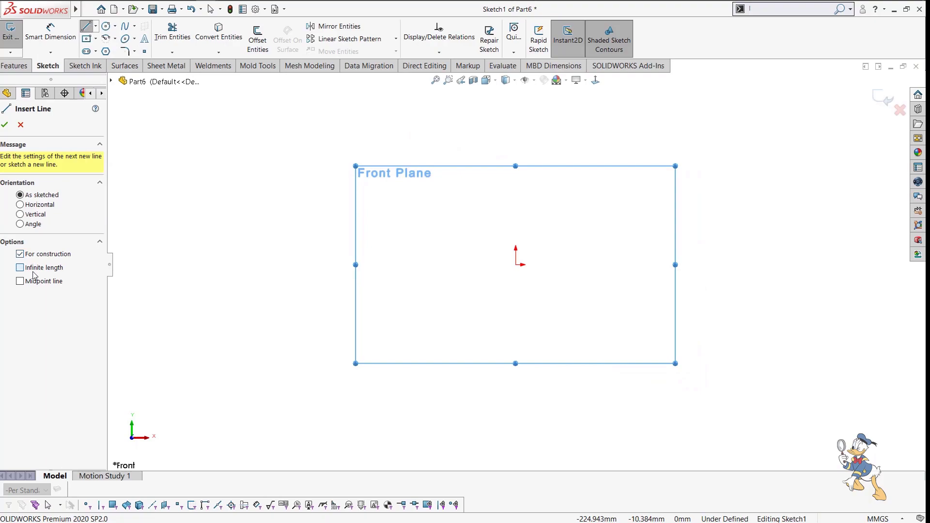
{"action": "left_click", "coordinate": [518, 265]}
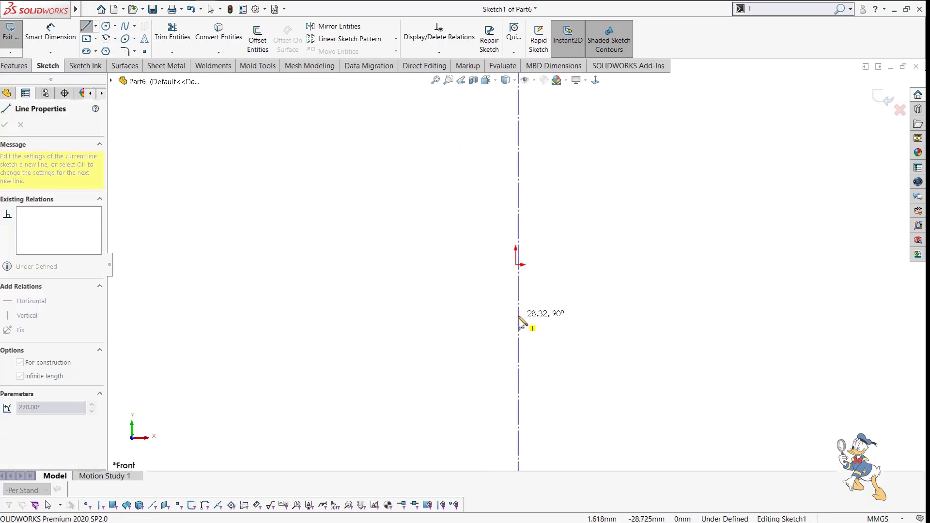
{"action": "key", "text": "Escape"}
{"action": "key", "text": "l"}
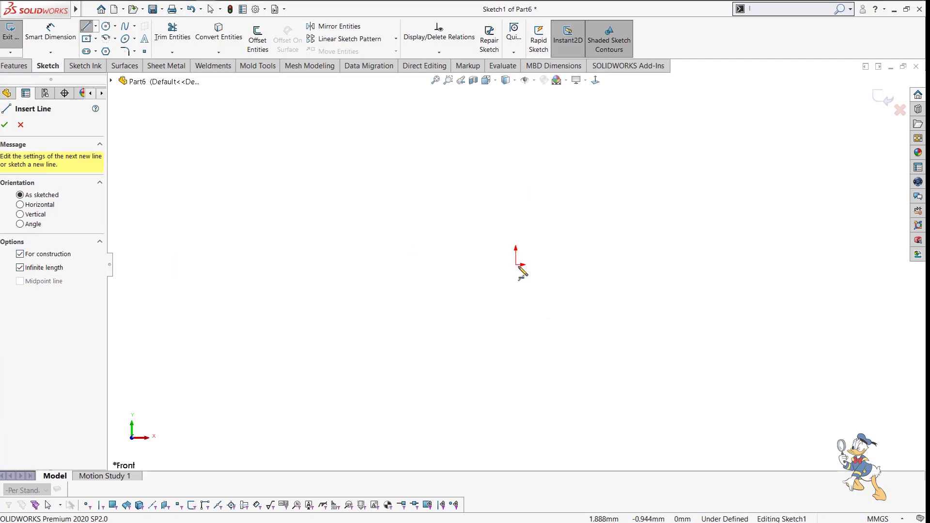
{"action": "left_click", "coordinate": [518, 265]}
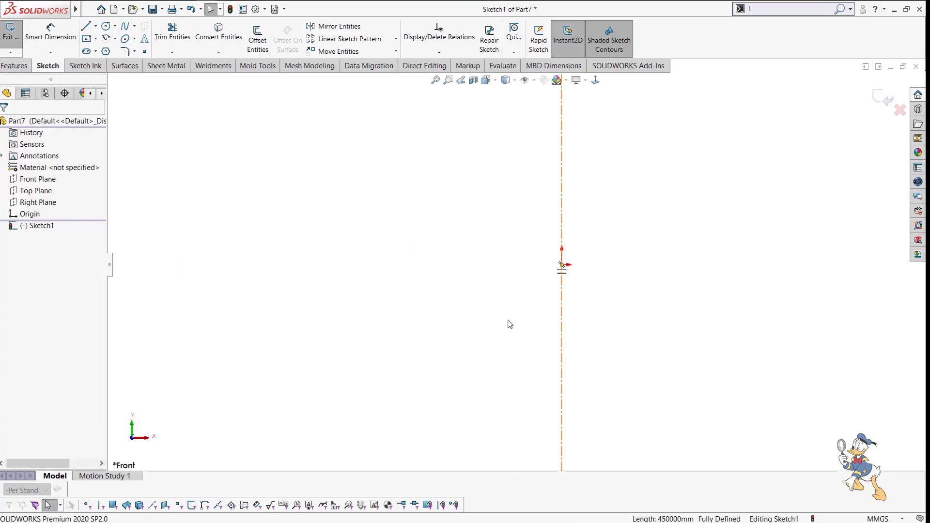
Sketch a closed pointed profile mirrored about the centerline, with a horizontal top edge about 50 mm wide and tapering sides meeting below.
{"action": "key", "text": "l"}
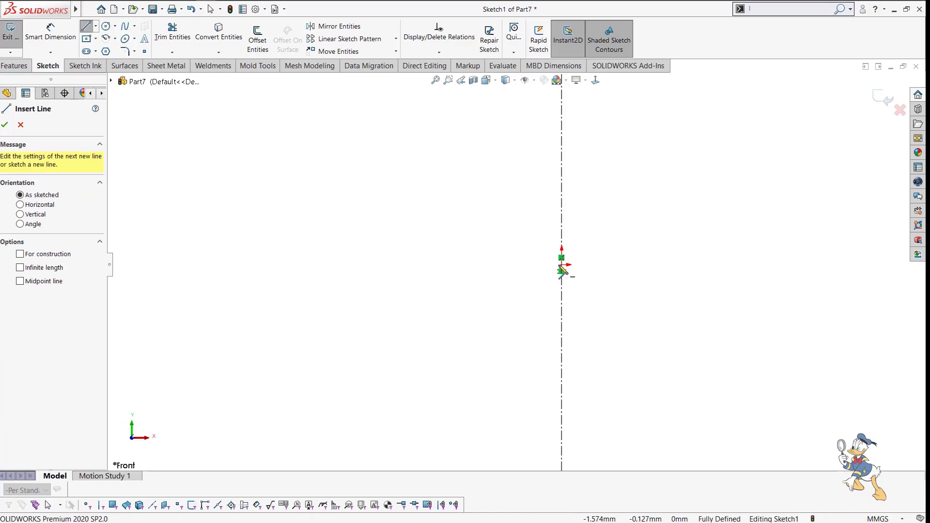
{"action": "left_click", "coordinate": [562, 266]}
{"action": "left_click", "coordinate": [514, 265]}
{"action": "left_click", "coordinate": [526, 325]}
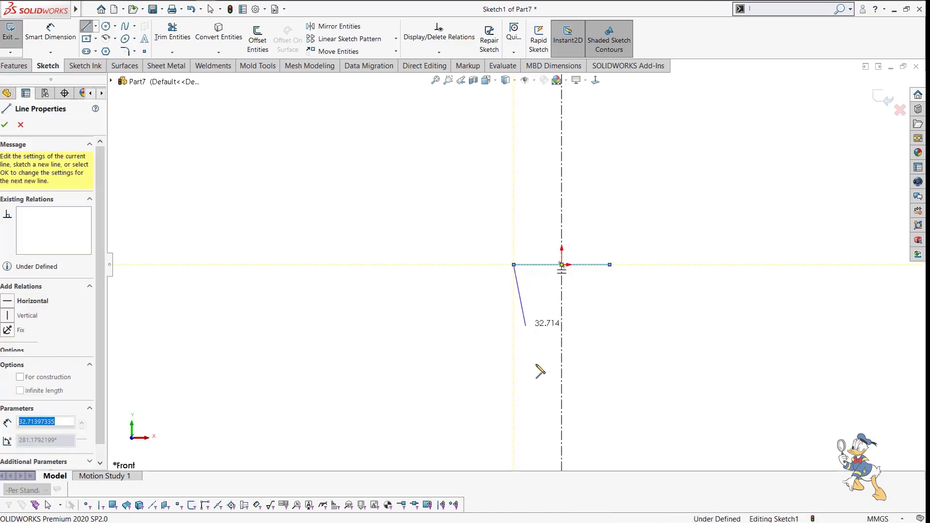
{"action": "left_click", "coordinate": [562, 415]}
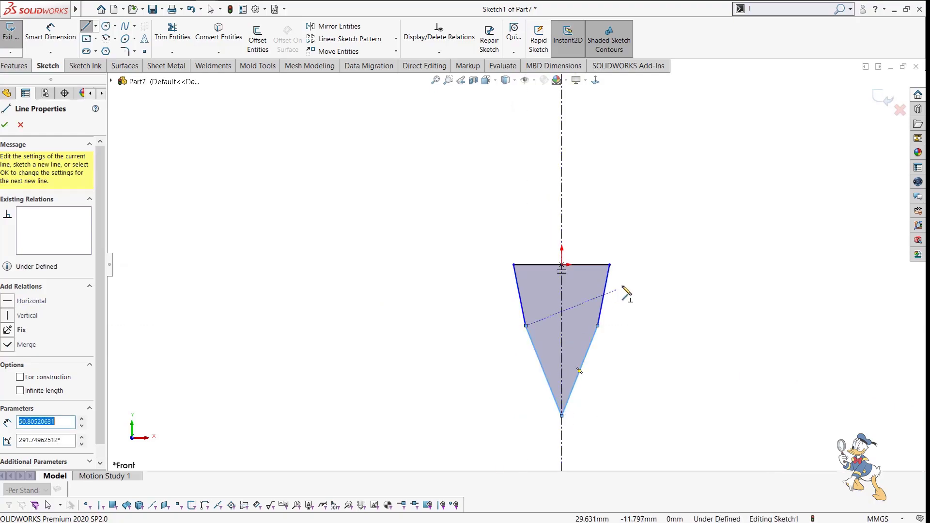
{"action": "key", "text": "Escape"}
Dimension the profile's horizontal top edge to 7 mm.
{"action": "right_click_drag", "start_coordinate": [642, 350], "coordinate": [637, 199]}
{"action": "left_click", "coordinate": [588, 266]}
{"action": "left_click", "coordinate": [648, 240]}
{"action": "type", "text": "7"}
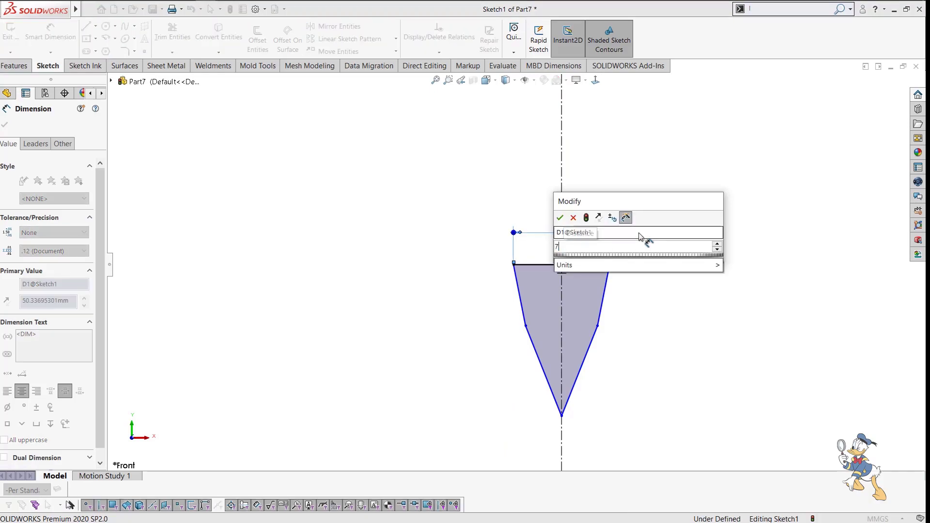
{"action": "key", "text": "Return"}
Dimension the profile's overall height from the horizontal top edge to the lower tip as 30 mm.
{"action": "left_click", "coordinate": [543, 265]}
{"action": "left_click", "coordinate": [562, 416]}
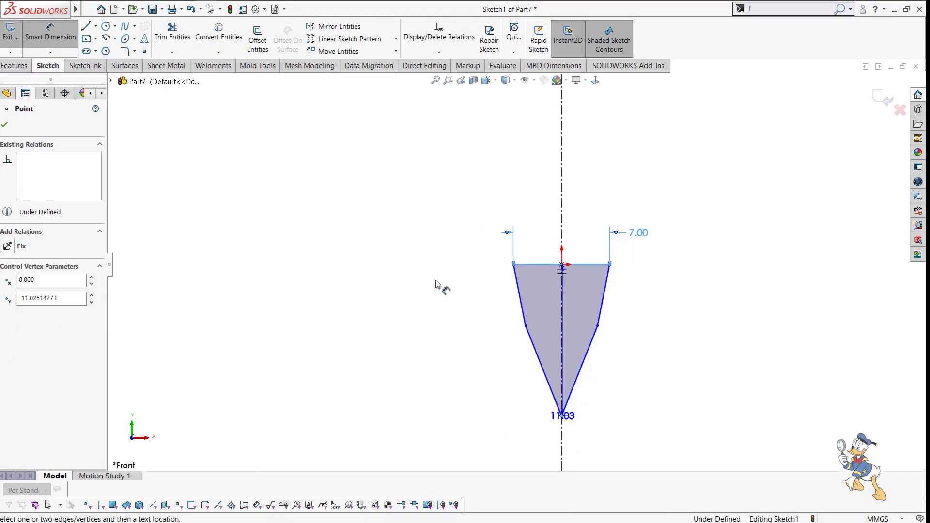
{"action": "left_click", "coordinate": [439, 337]}
{"action": "type", "text": "30"}
{"action": "key", "text": "Return"}
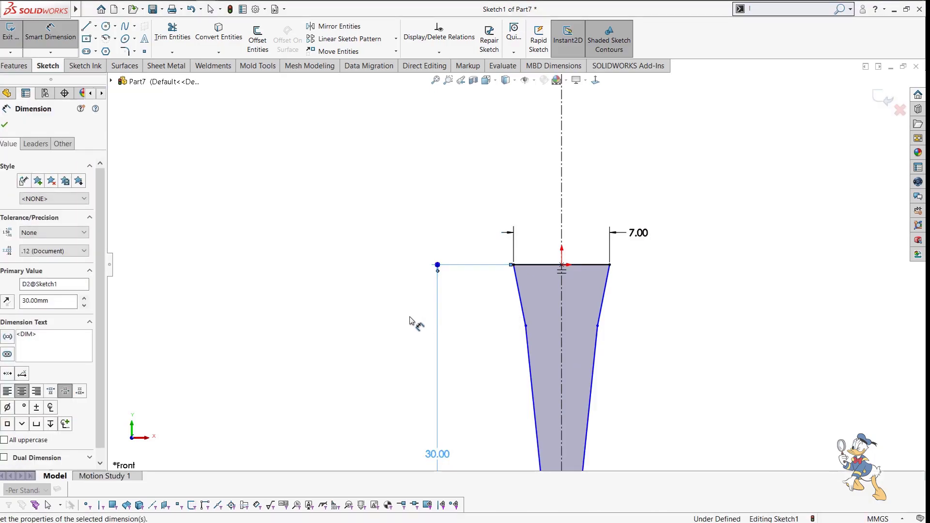
Dimension the vertical distance from the top edge to the bend vertex on the left side as 16.5 mm.
{"action": "left_click", "coordinate": [526, 326]}
{"action": "left_click", "coordinate": [549, 265]}
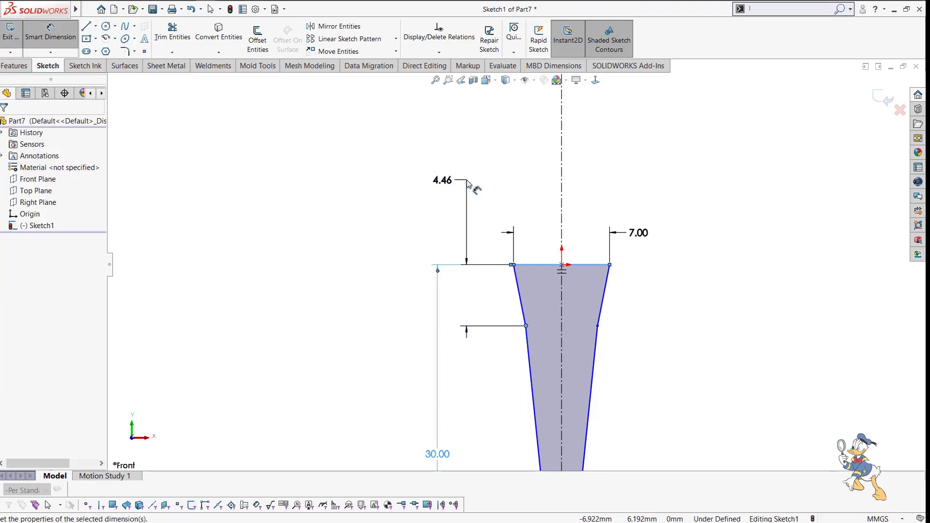
{"action": "left_click", "coordinate": [468, 183]}
{"action": "type", "text": "16.5"}
{"action": "key", "text": "Return"}
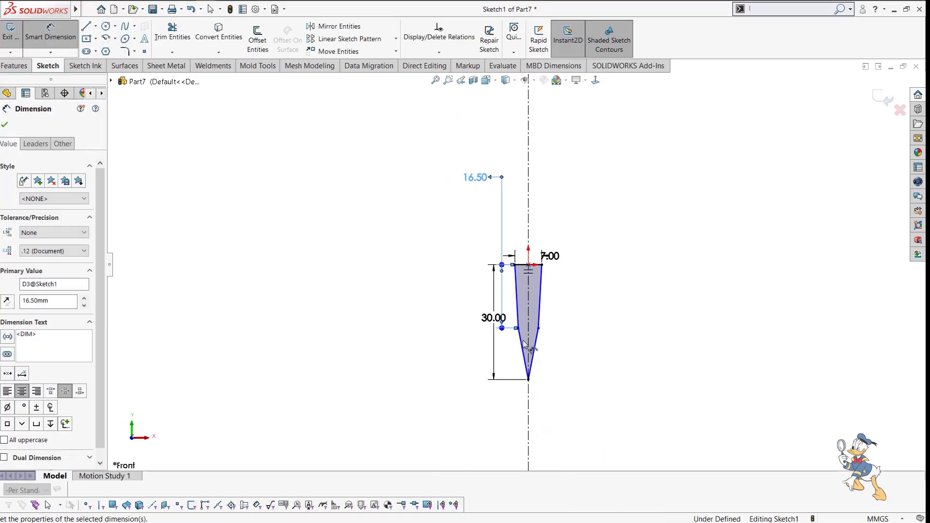
Round the profile's lower tip with a 1.2 mm sketch fillet.
{"action": "left_click", "coordinate": [126, 53]}
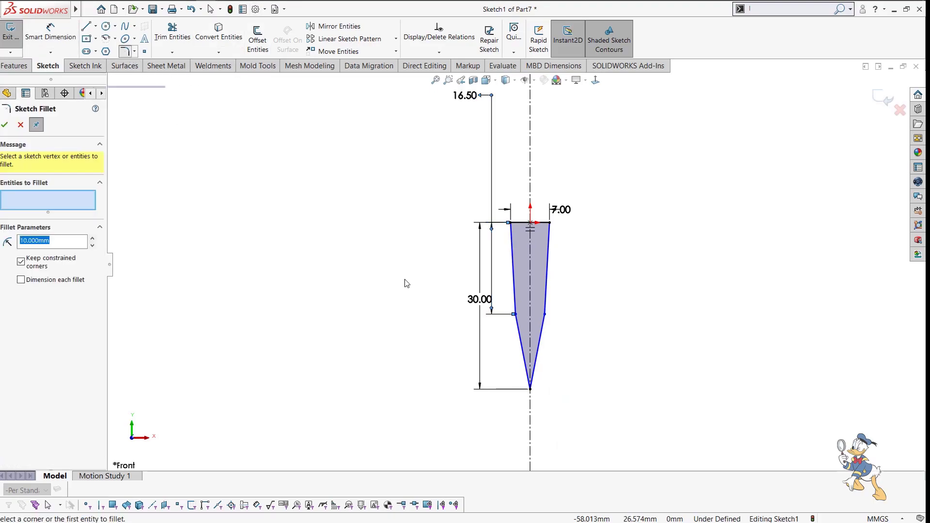
{"action": "left_click", "coordinate": [530, 388]}
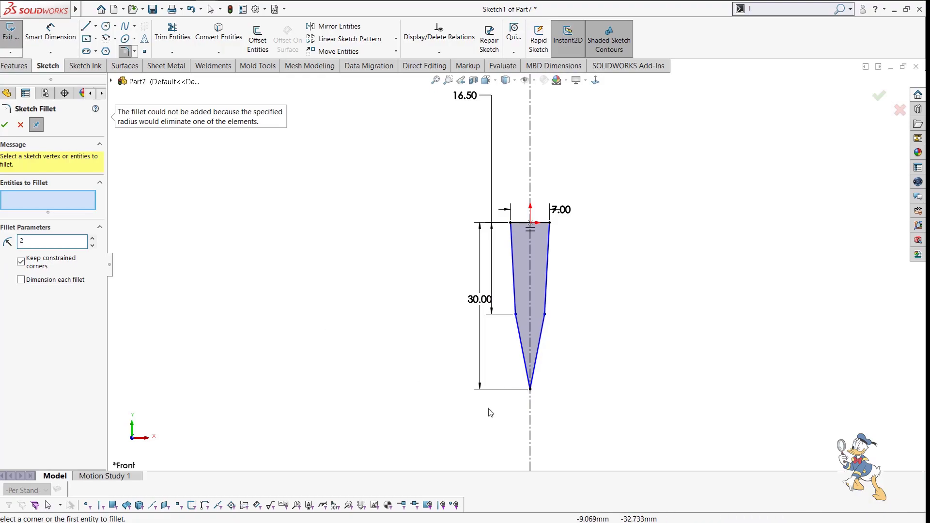
{"action": "type", "text": "1"}
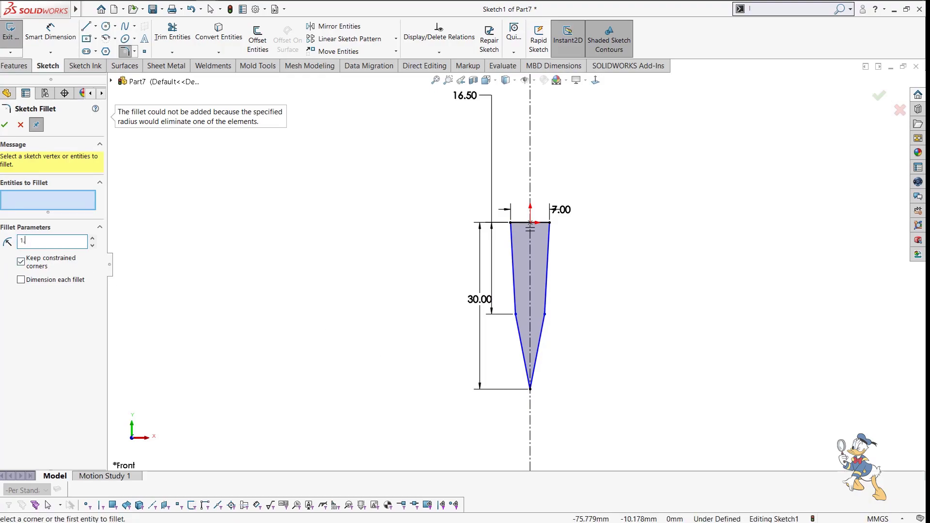
{"action": "type", "text": ".2"}
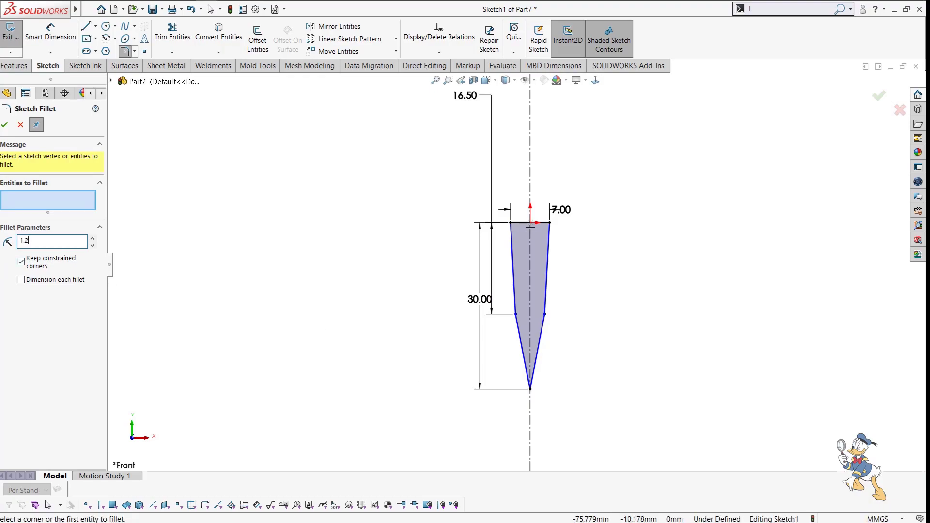
{"action": "left_click", "coordinate": [531, 389]}
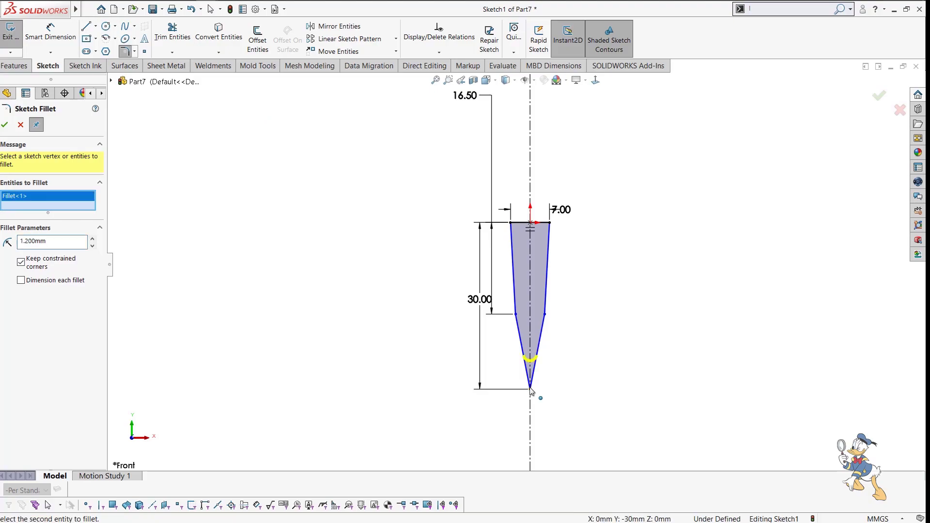
{"action": "left_click", "coordinate": [5, 125]}
Add a 5 mm sketch fillet at the bend vertex on the profile's left side.
{"action": "scroll", "coordinate": [524, 341], "scroll_direction": "down", "scroll_amount": 4}
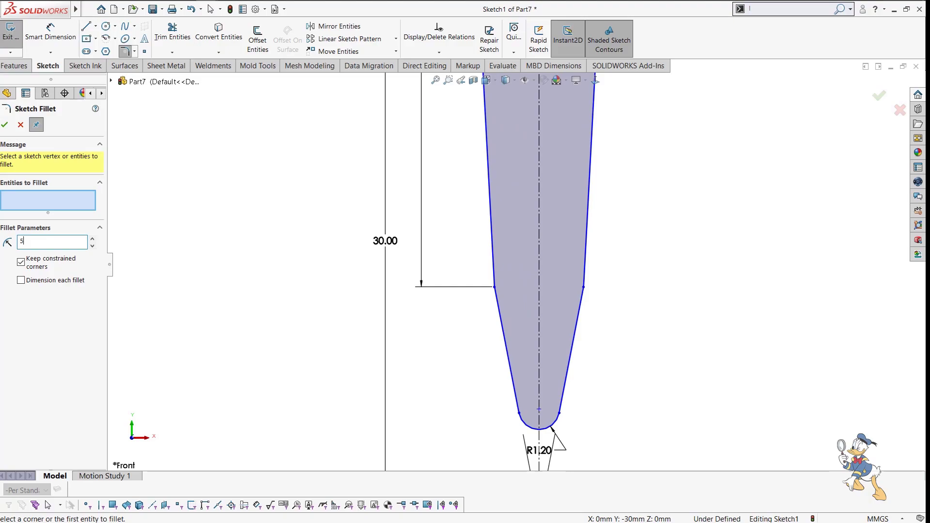
{"action": "left_click", "coordinate": [494, 287]}
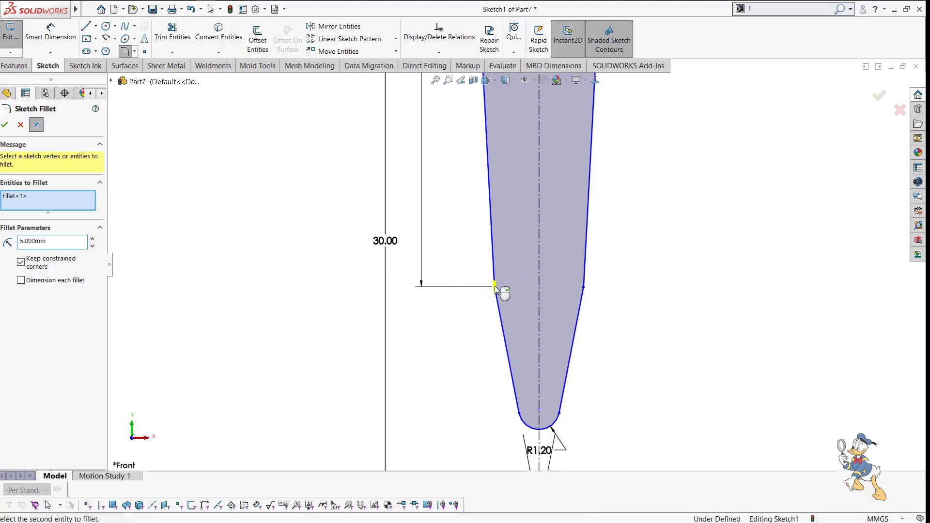
{"action": "left_click", "coordinate": [5, 126]}
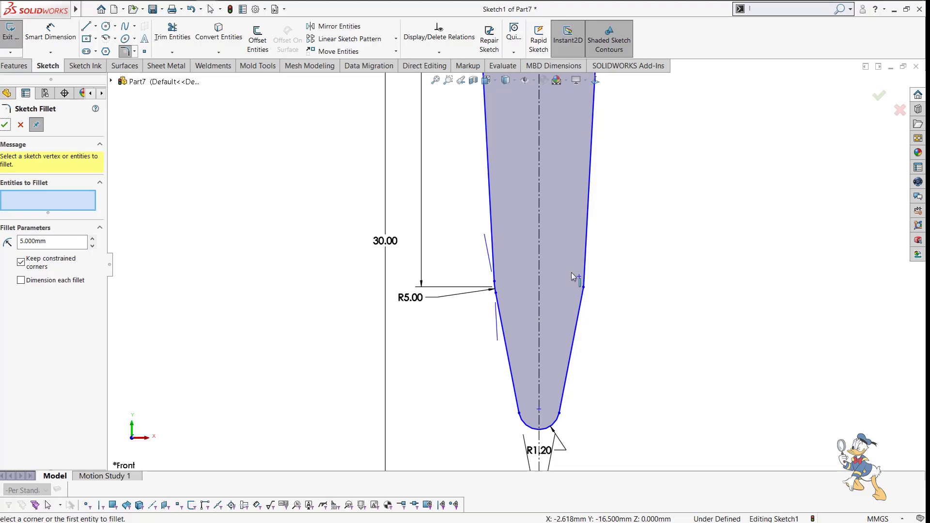
{"action": "scroll", "coordinate": [590, 250], "scroll_direction": "up", "scroll_amount": 3}
{"action": "key", "text": "Escape"}
Dimension the angle between the upper left side line and the vertical centerline as 1 degree.
{"action": "right_click_drag", "start_coordinate": [631, 315], "coordinate": [623, 142]}
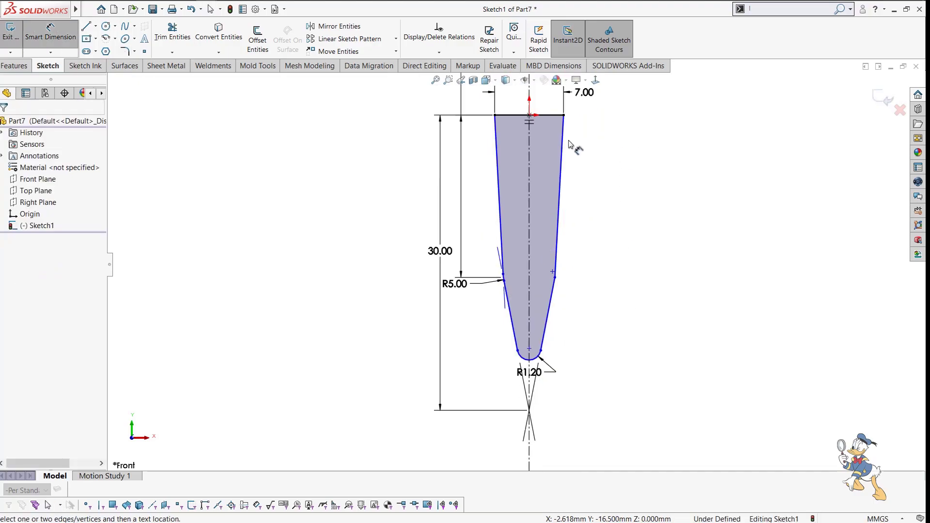
{"action": "left_click", "coordinate": [500, 165]}
{"action": "left_click", "coordinate": [529, 167]}
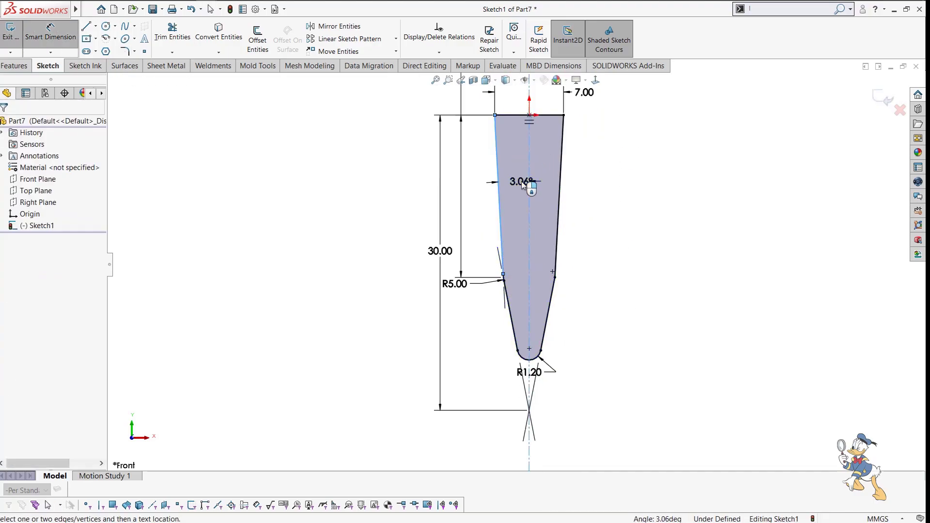
{"action": "left_click", "coordinate": [522, 184]}
{"action": "type", "text": "1"}
{"action": "key", "text": "Return"}
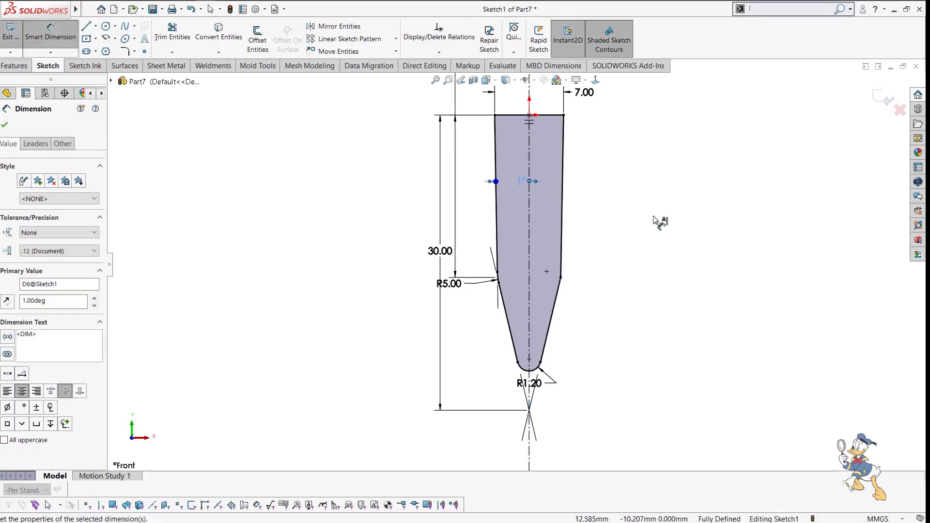
{"action": "key", "text": "Escape"}
Delete the profile's horizontal top edge together with its associated dimensions, leaving the top open.
{"action": "scroll", "coordinate": [650, 259], "scroll_direction": "up", "scroll_amount": 1}
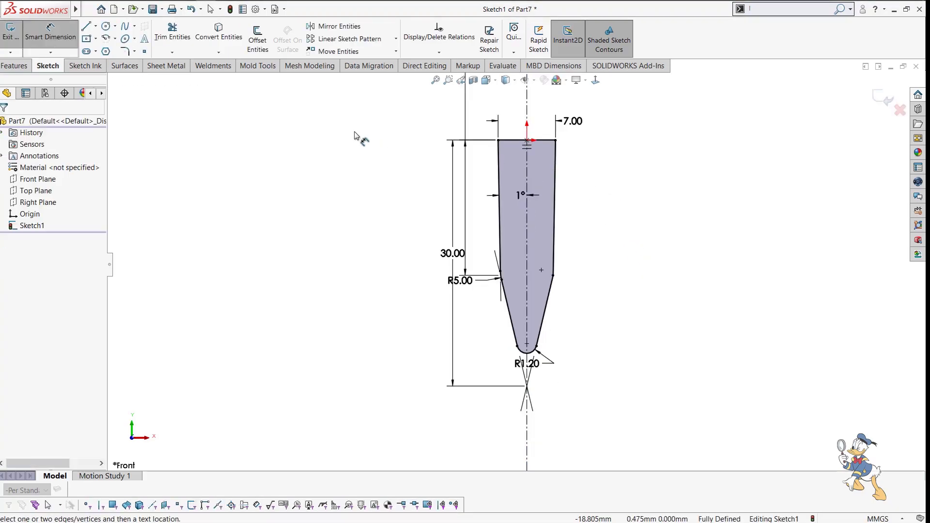
{"action": "scroll", "coordinate": [565, 180], "scroll_direction": "down", "scroll_amount": 3}
{"action": "key", "text": "Escape"}
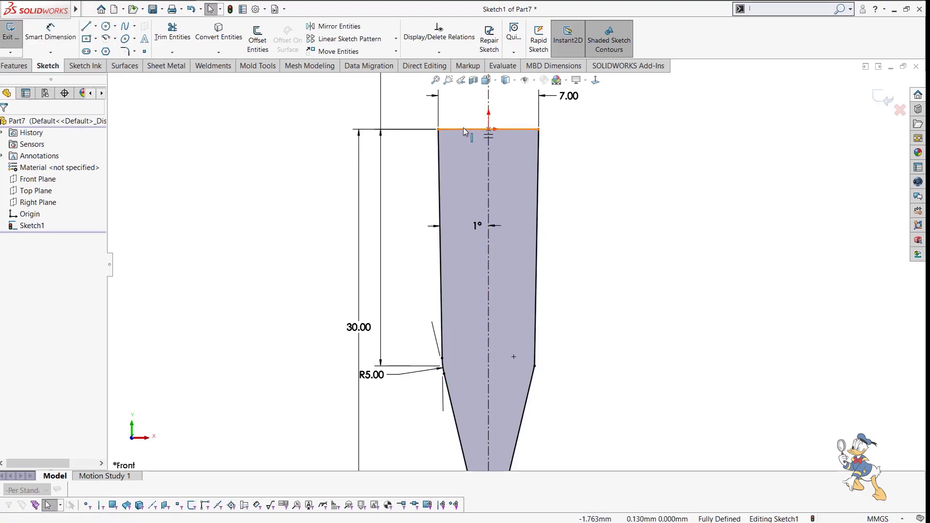
{"action": "left_click", "coordinate": [463, 128]}
{"action": "key", "text": "Delete"}
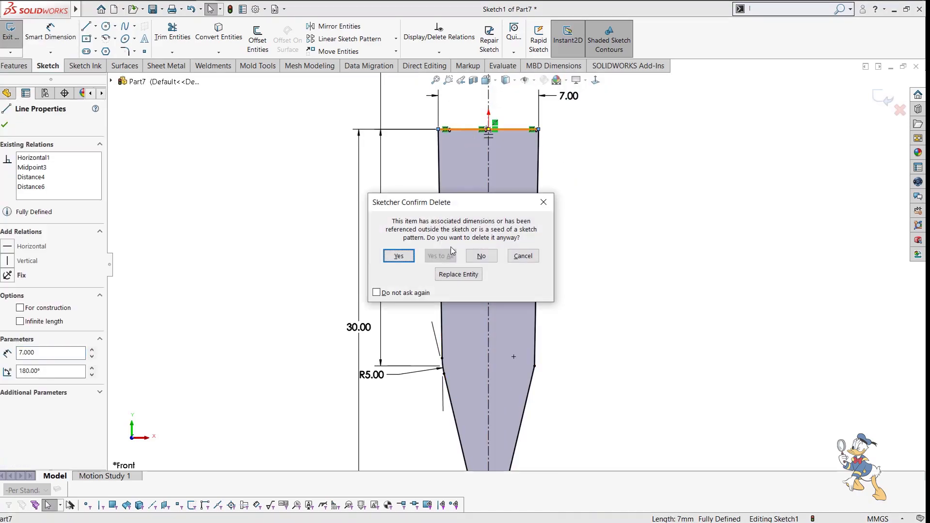
{"action": "left_click", "coordinate": [399, 257]}
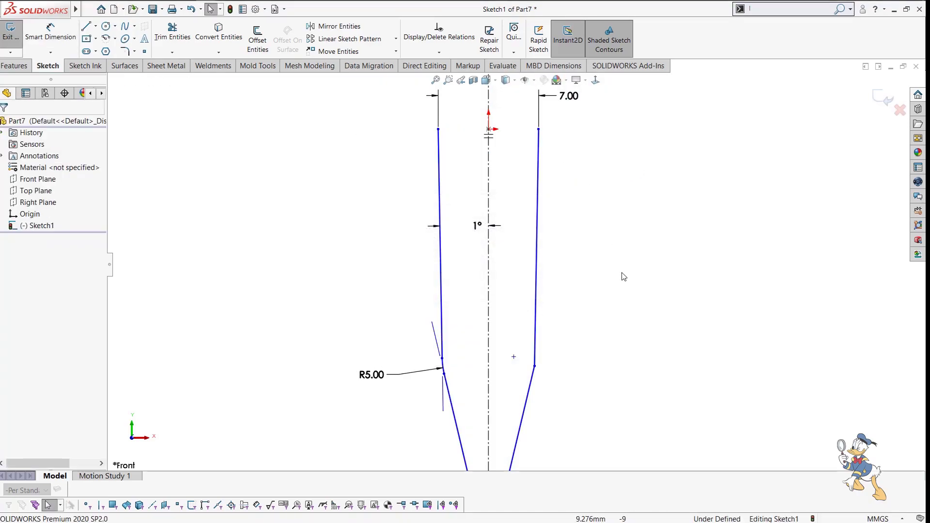
Dimension the vertical distance from the origin to the lowest point of the tip arc, accepting the proposed value.
{"action": "right_click_drag", "start_coordinate": [624, 274], "coordinate": [625, 128]}
{"action": "left_click", "coordinate": [489, 130]}
{"action": "scroll", "coordinate": [499, 301], "scroll_direction": "up", "scroll_amount": 1}
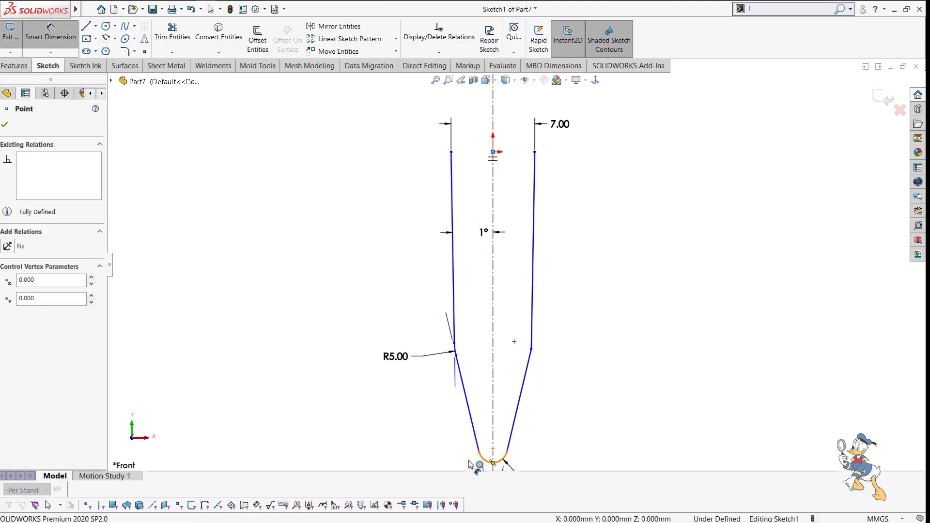
{"action": "left_click", "coordinate": [492, 462]}
{"action": "left_click", "coordinate": [319, 378]}
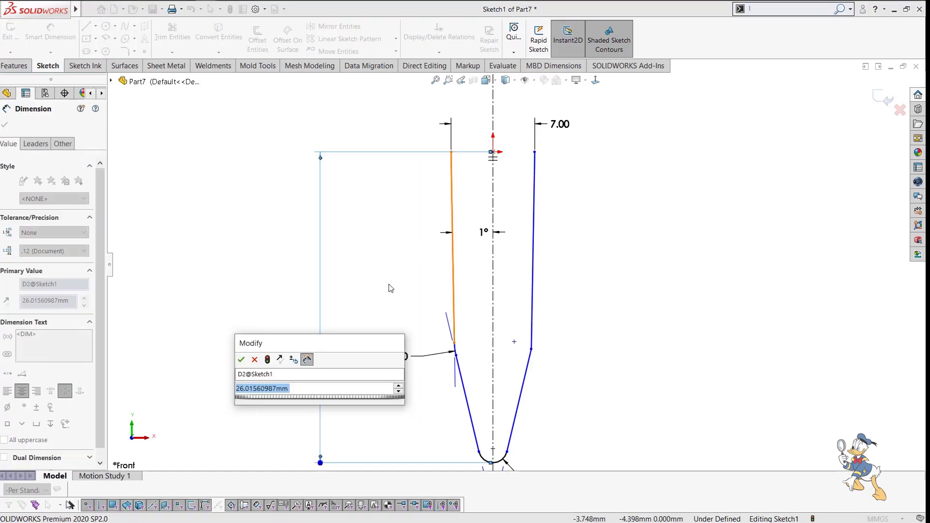
{"action": "key", "text": "Return"}
{"action": "key", "text": "Escape"}
Add a horizontal relation between the two open top endpoints and the origin.
{"action": "left_click", "coordinate": [450, 154]}
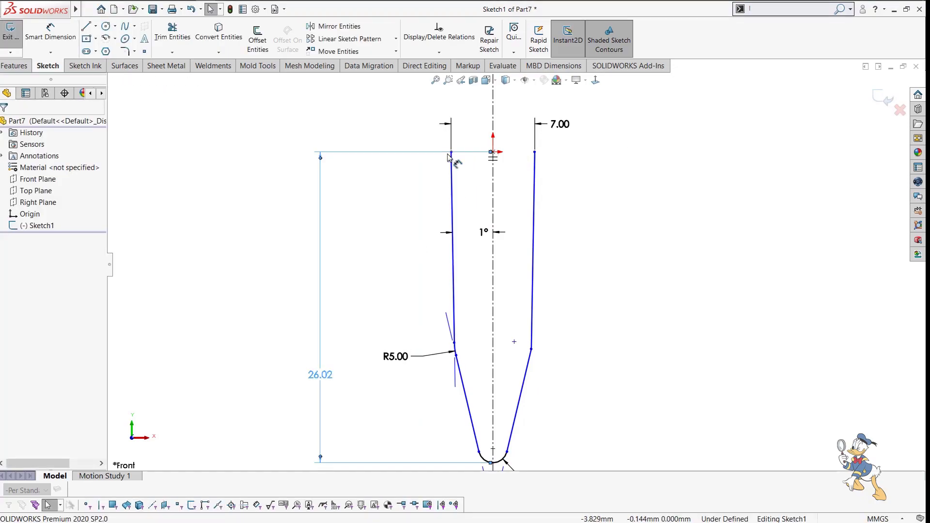
{"action": "key", "text": "Escape"}
{"action": "left_click", "coordinate": [451, 152]}
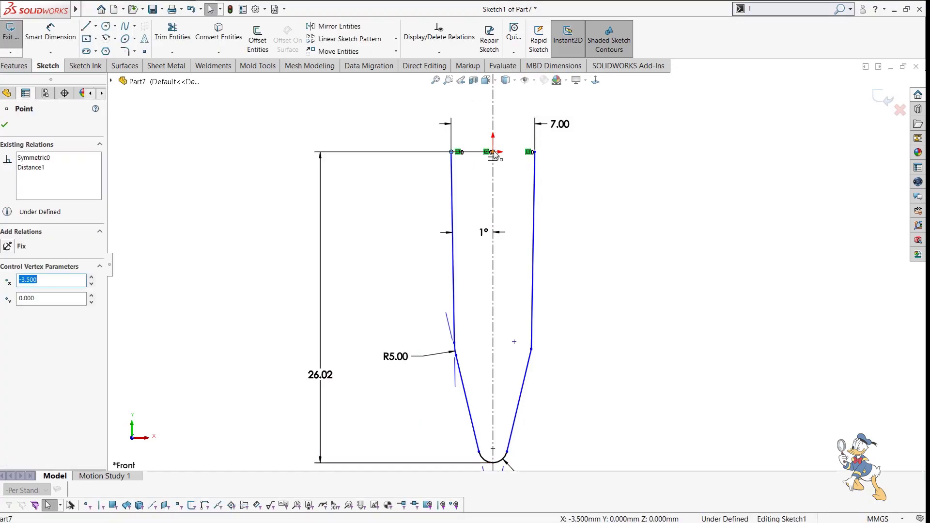
{"action": "left_click", "coordinate": [486, 152]}
{"action": "left_click", "coordinate": [535, 153], "text": "ctrl"}
{"action": "left_click", "coordinate": [536, 153], "text": "ctrl"}
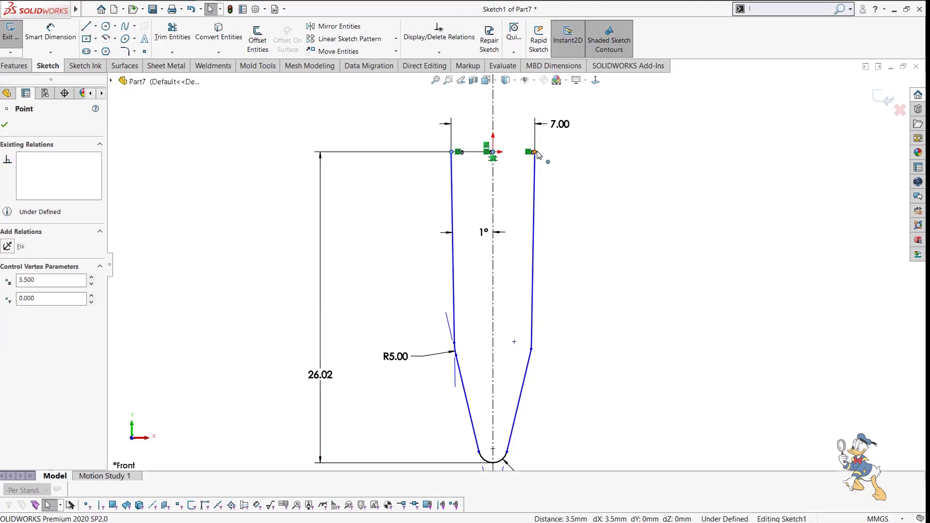
{"action": "left_click", "coordinate": [569, 114]}
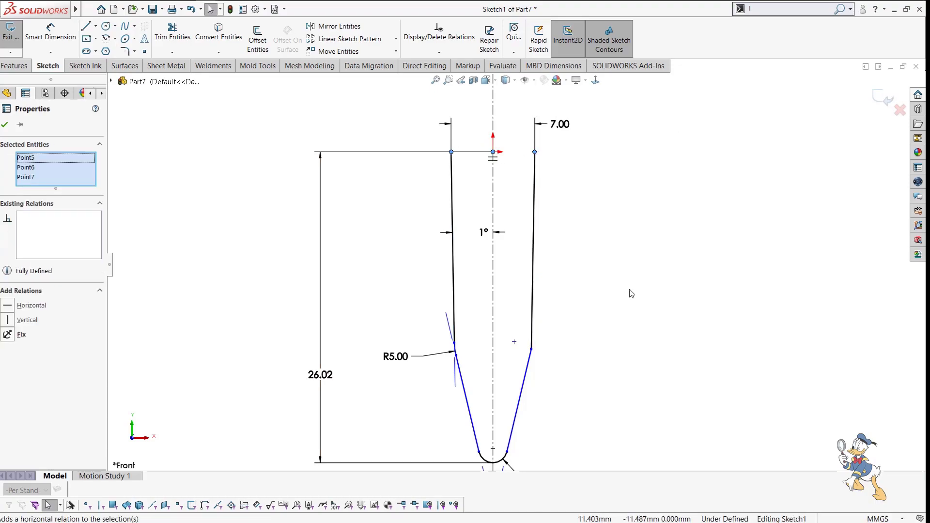
{"action": "left_click", "coordinate": [631, 293]}
Dimension the vertical distance from the origin to the upper end of the left R5 fillet, accepting the proposed value.
{"action": "scroll", "coordinate": [553, 326], "scroll_direction": "up", "scroll_amount": 3}
{"action": "scroll", "coordinate": [553, 334], "scroll_direction": "down", "scroll_amount": 3}
{"action": "scroll", "coordinate": [558, 331], "scroll_direction": "up", "scroll_amount": 2}
{"action": "scroll", "coordinate": [531, 297], "scroll_direction": "down", "scroll_amount": 2}
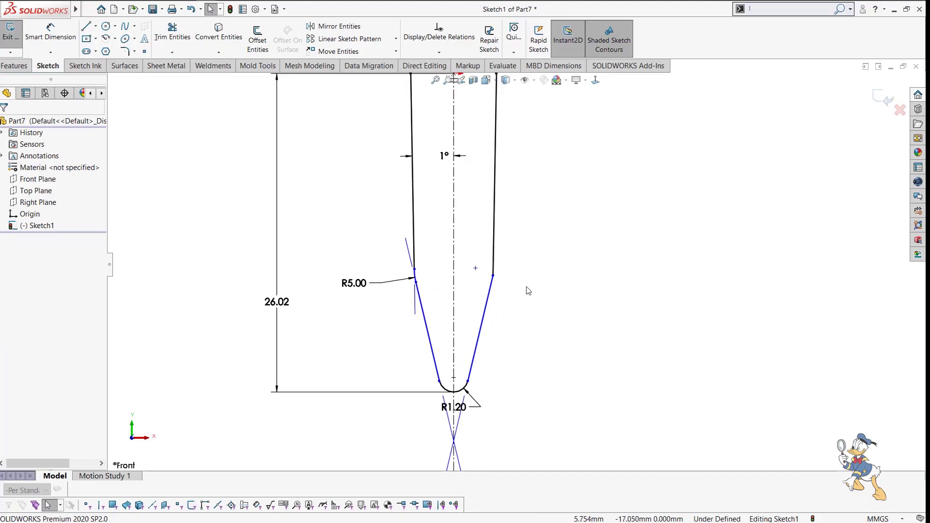
{"action": "scroll", "coordinate": [510, 300], "scroll_direction": "up", "scroll_amount": 1}
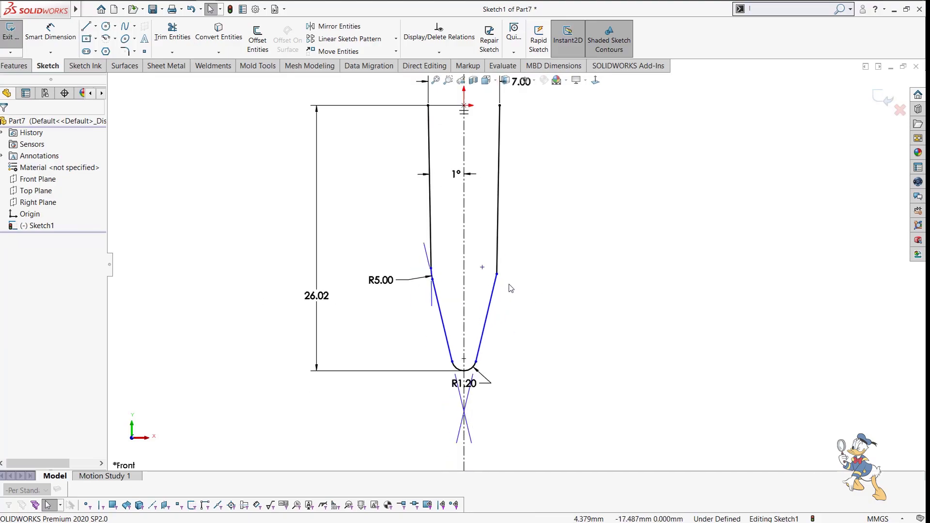
{"action": "scroll", "coordinate": [526, 290], "scroll_direction": "up", "scroll_amount": 1}
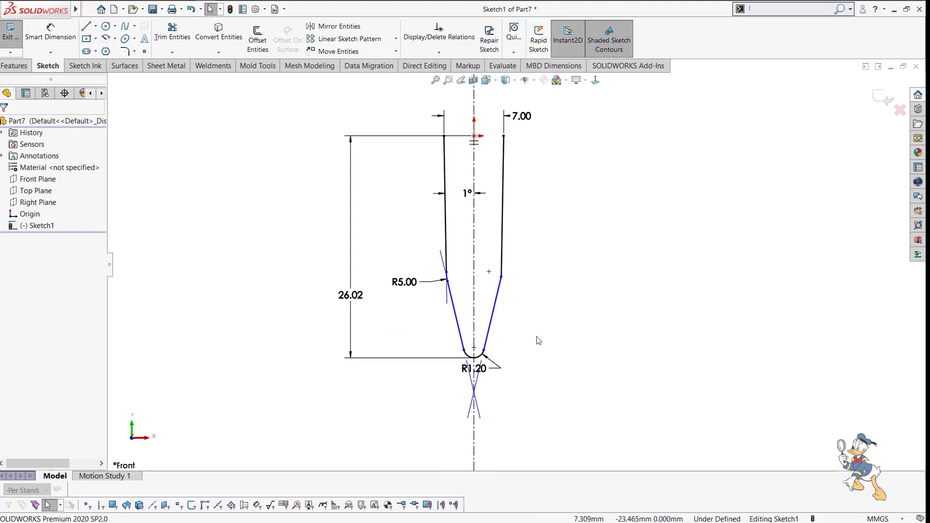
{"action": "right_click_drag", "start_coordinate": [541, 224], "coordinate": [552, 132]}
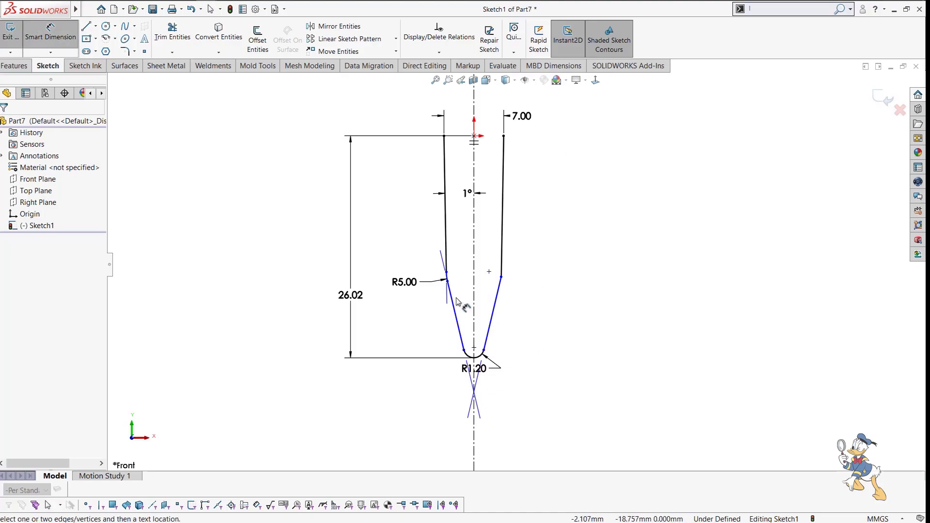
{"action": "left_click", "coordinate": [447, 274]}
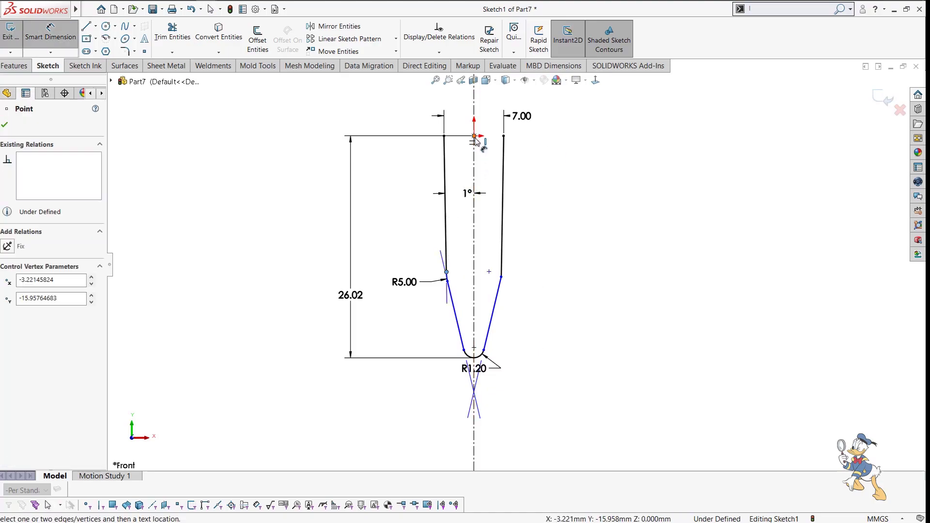
{"action": "left_click", "coordinate": [474, 136]}
{"action": "left_click", "coordinate": [381, 174]}
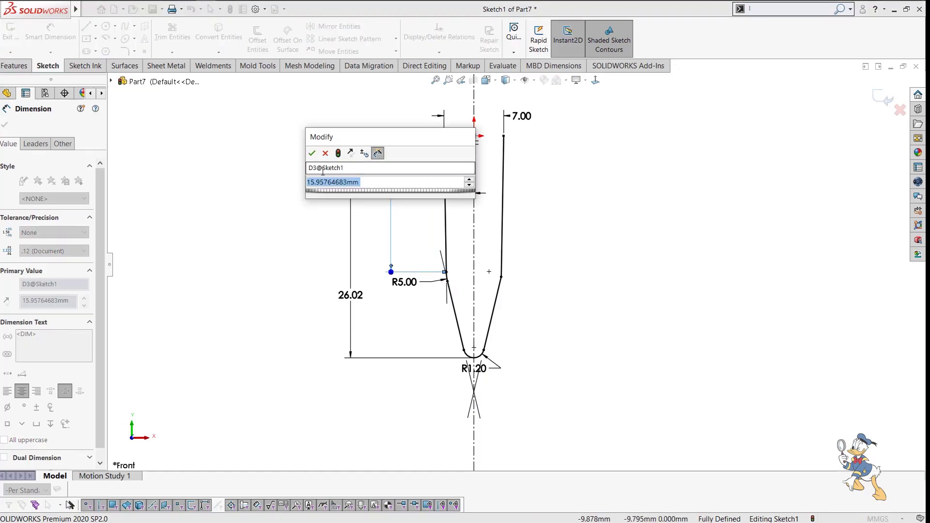
{"action": "left_click", "coordinate": [313, 154]}
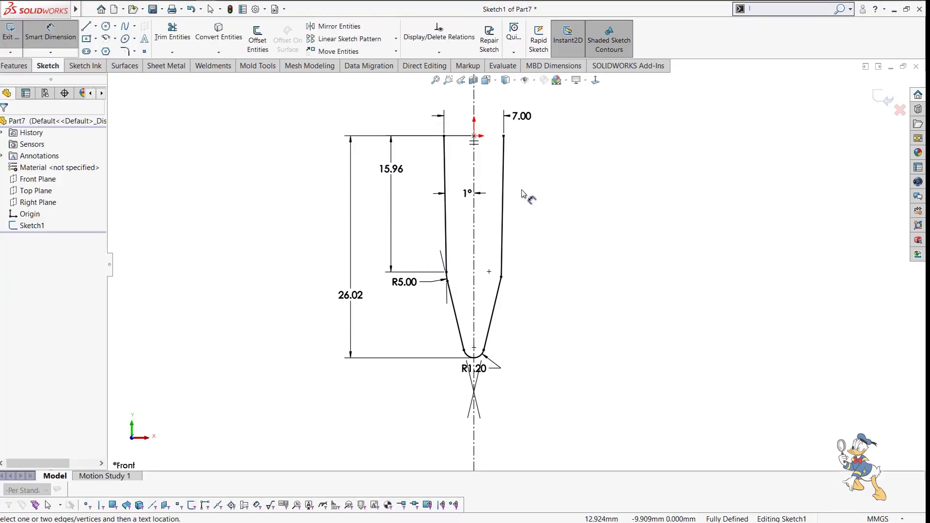
Try to offset the open profile chain outward by 0.8 mm with the base geometry converted to construction lines.
{"action": "left_click", "coordinate": [257, 39]}
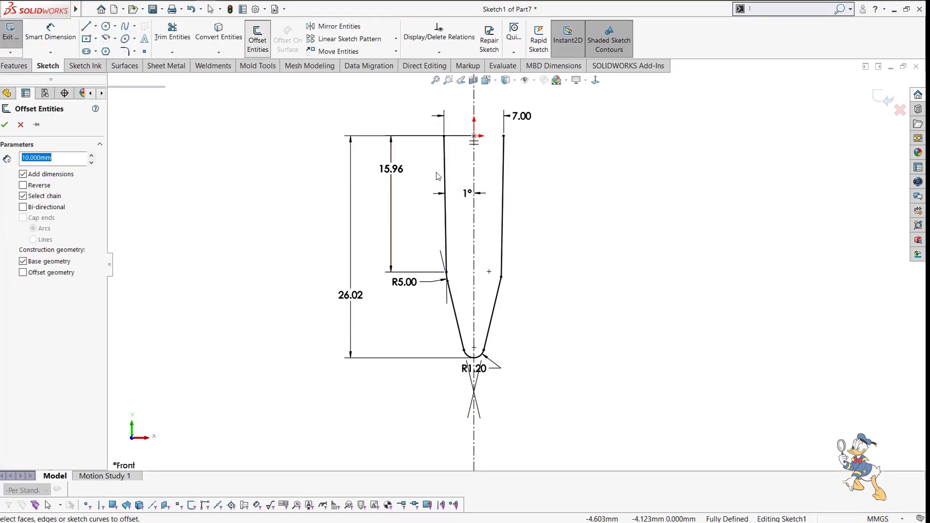
{"action": "left_click", "coordinate": [445, 204]}
{"action": "type", "text": "2"}
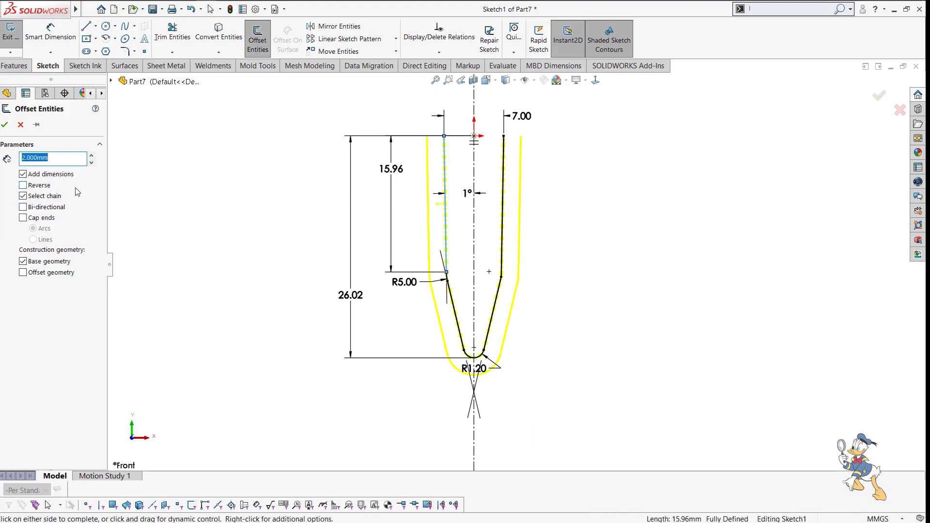
{"action": "type", "text": "0.8"}
{"action": "key", "text": "Return"}
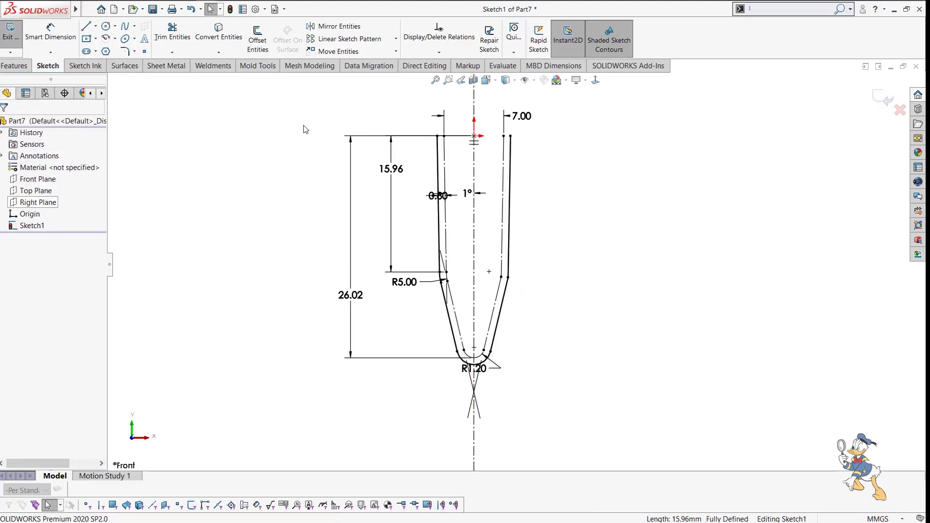
{"action": "key", "text": "ctrl+z"}
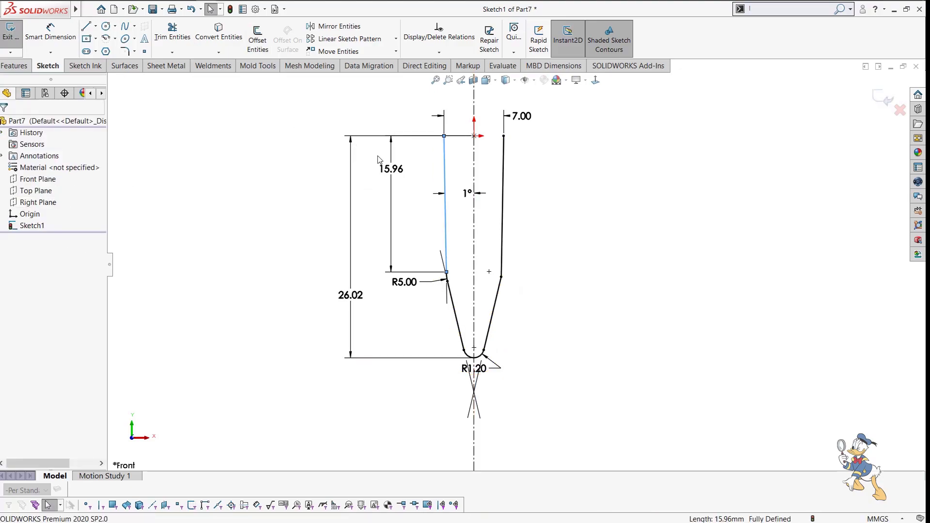
Offset the open profile chain by 0.8 mm without converting the base geometry to construction lines.
{"action": "left_click", "coordinate": [258, 39]}
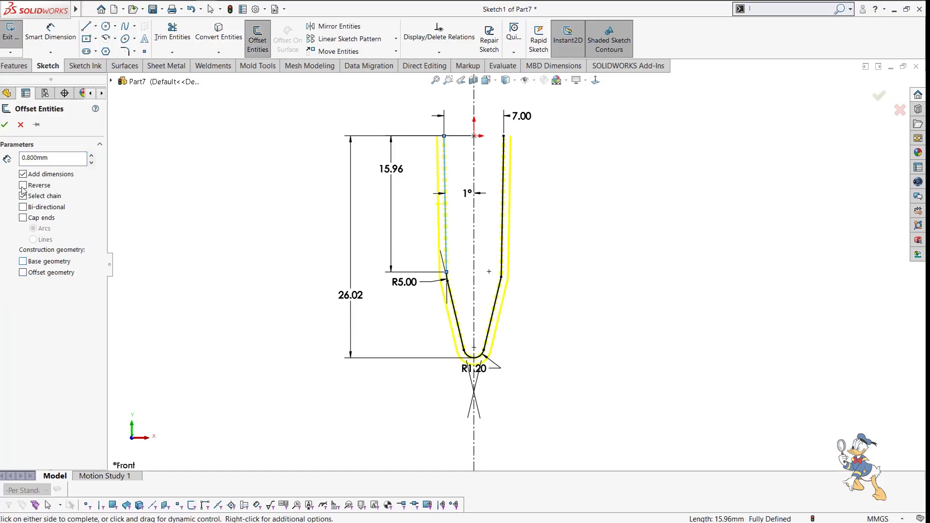
Apply the 0.8 mm outward offset of the profile and close the left wall's upper end with a short line.
{"action": "left_click", "coordinate": [5, 124]}
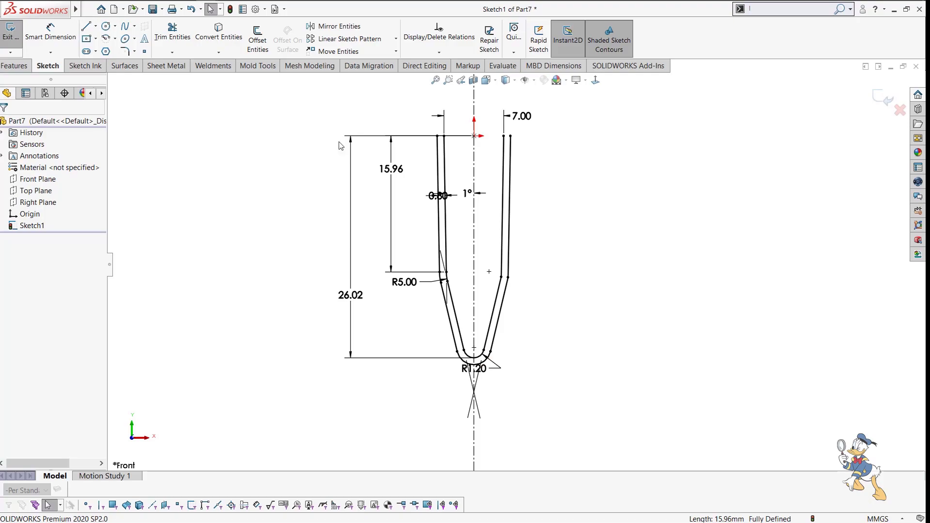
{"action": "key", "text": "l"}
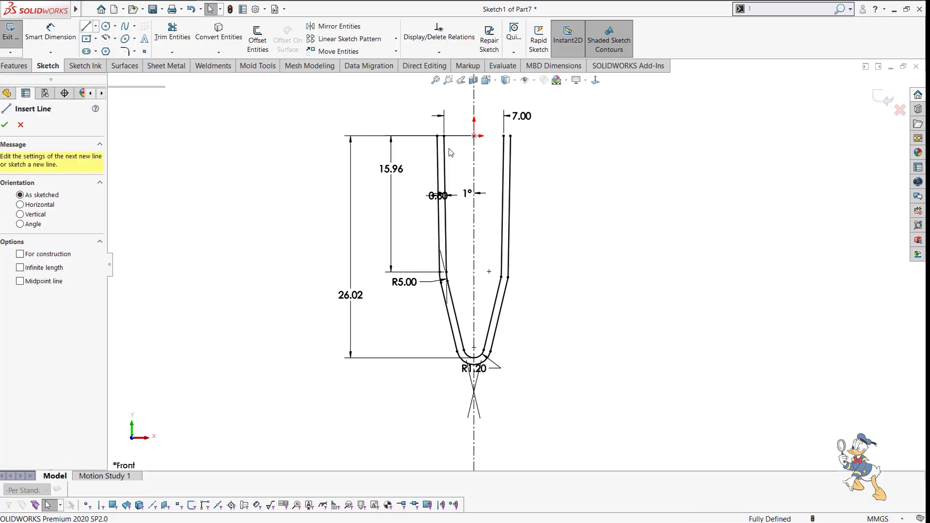
{"action": "scroll", "coordinate": [444, 148], "scroll_direction": "down", "scroll_amount": 1}
{"action": "left_click", "coordinate": [437, 139]}
{"action": "left_click", "coordinate": [444, 140]}
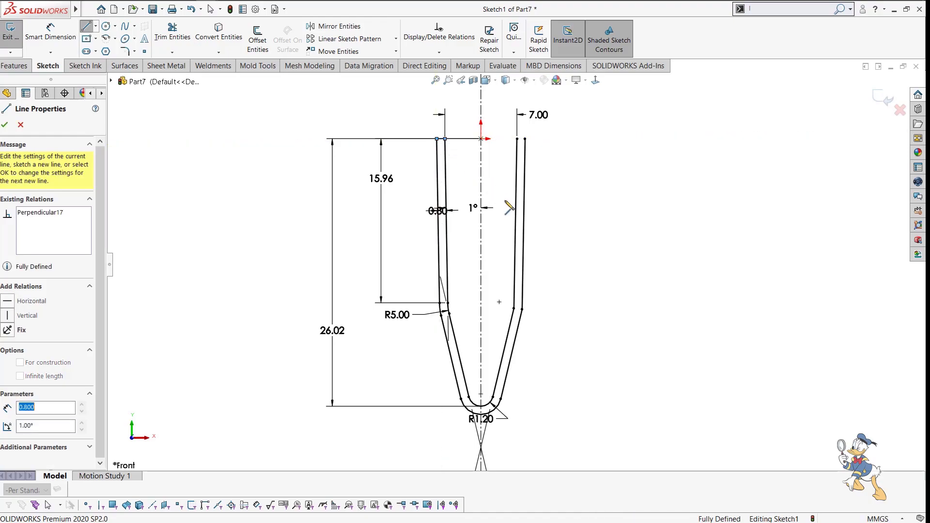
{"action": "key", "text": "Escape"}
{"action": "key", "text": "Escape"}
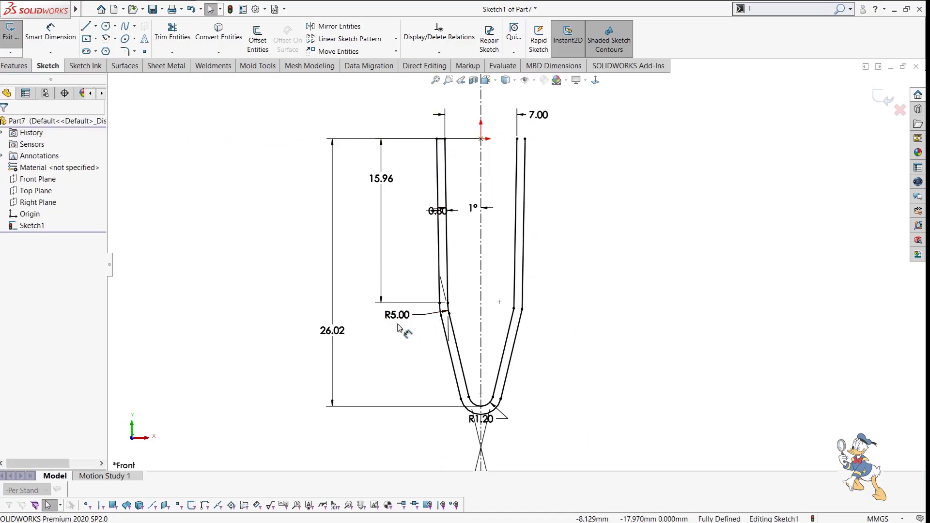
Draw a short vertical line along the centreline joining the inner and outer tip arcs.
{"action": "key", "text": "l"}
{"action": "scroll", "coordinate": [487, 419], "scroll_direction": "down", "scroll_amount": 4}
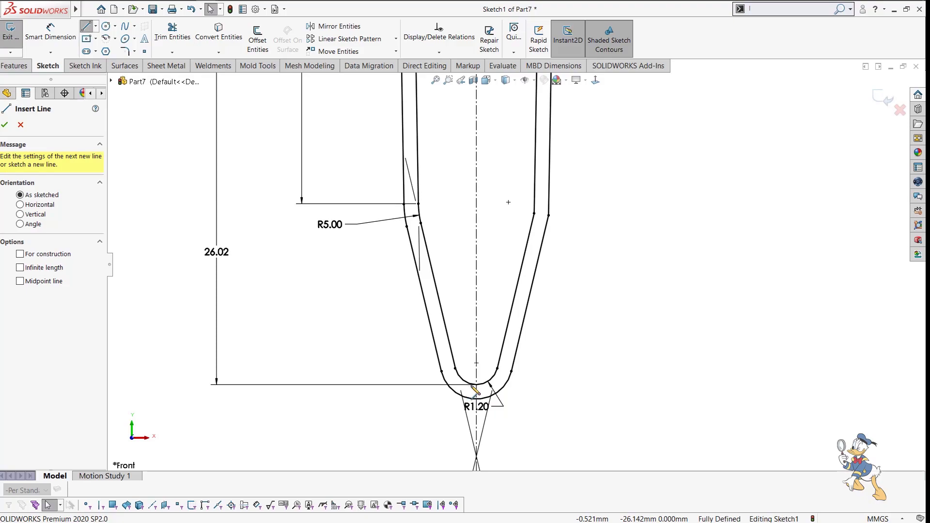
{"action": "left_click", "coordinate": [476, 385]}
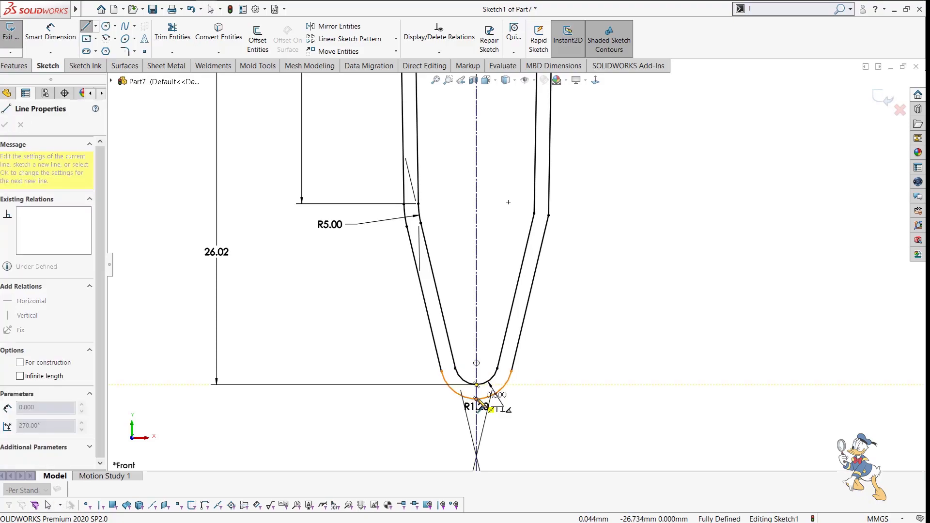
{"action": "left_click", "coordinate": [476, 400]}
{"action": "key", "text": "Escape"}
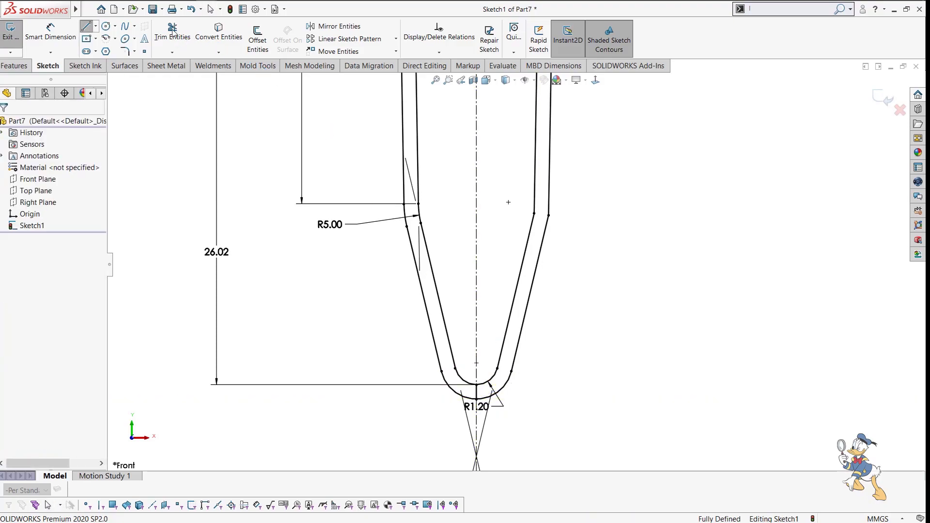
Trim away the right halves of the inner and outer tip arcs up to the centreline.
{"action": "left_click", "coordinate": [172, 35]}
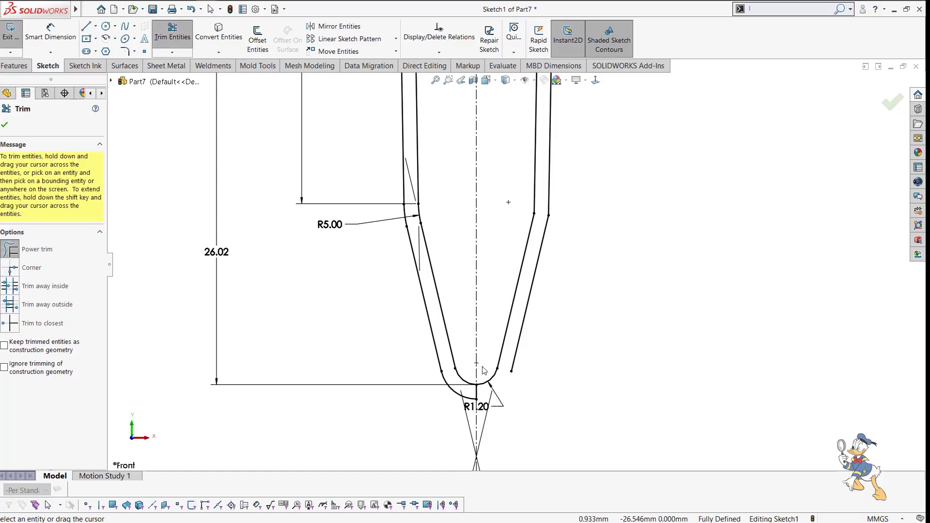
{"action": "left_click_drag", "start_coordinate": [483, 368], "coordinate": [489, 363]}
{"action": "key", "text": "Escape"}
{"action": "scroll", "coordinate": [516, 264], "scroll_direction": "up", "scroll_amount": 2}
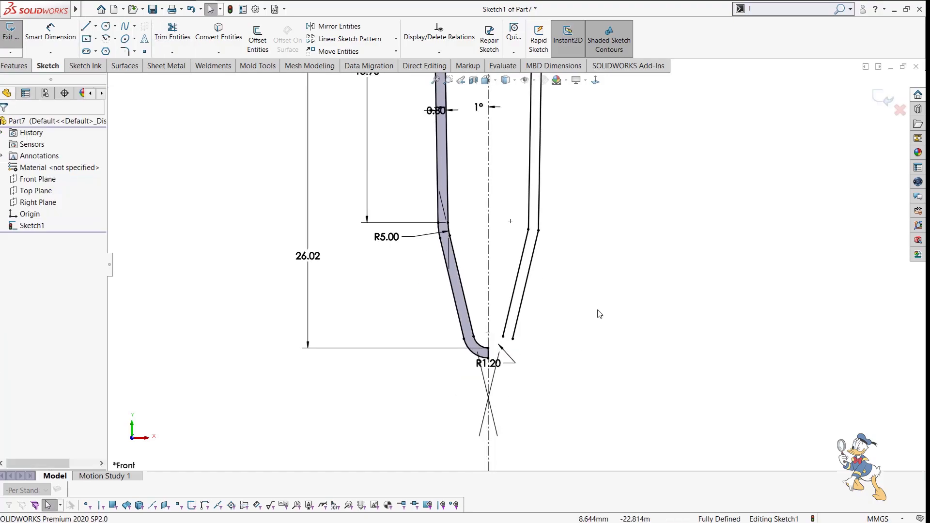
Convert the four remaining lines on the profile's right side to construction geometry.
{"action": "left_click_drag", "start_coordinate": [597, 310], "coordinate": [512, 203]}
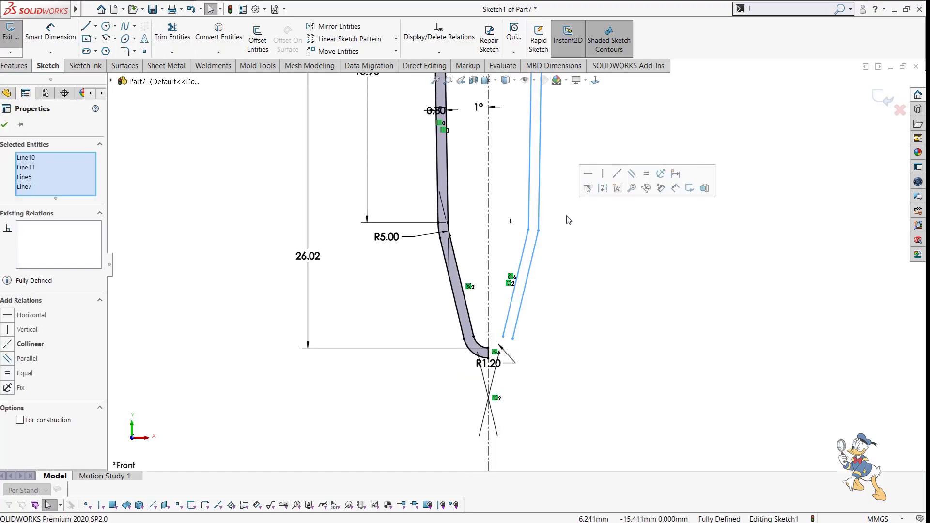
{"action": "left_click", "coordinate": [588, 189]}
{"action": "scroll", "coordinate": [517, 264], "scroll_direction": "up", "scroll_amount": 2}
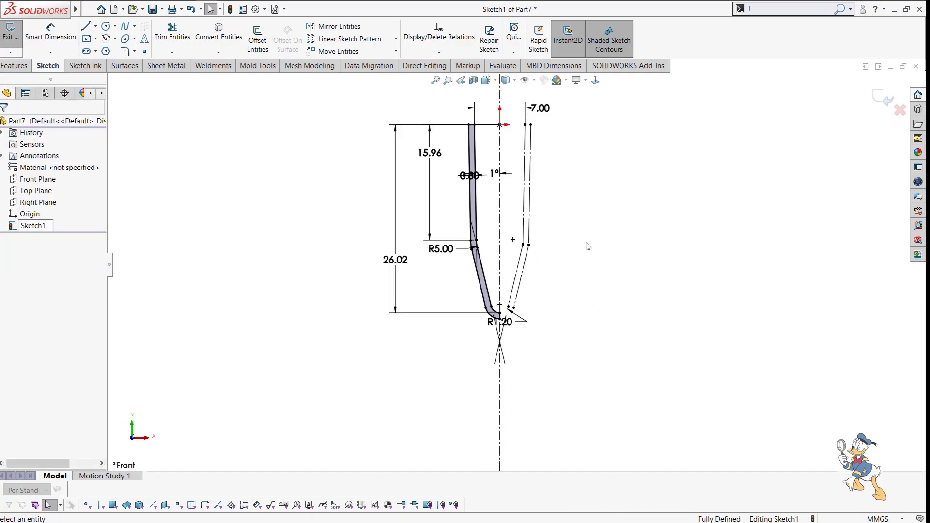
Revolve the closed left profile 360 degrees about the vertical centreline.
{"action": "left_click", "coordinate": [15, 66]}
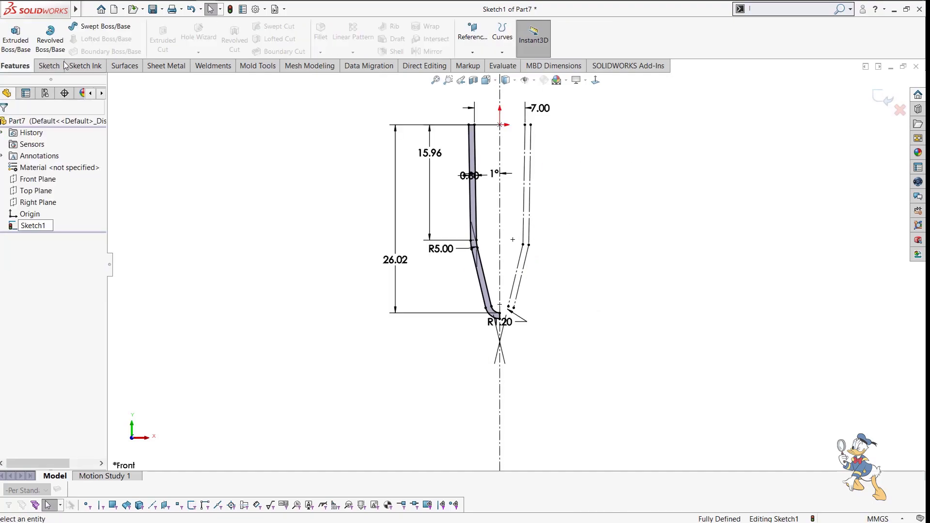
{"action": "left_click", "coordinate": [51, 41]}
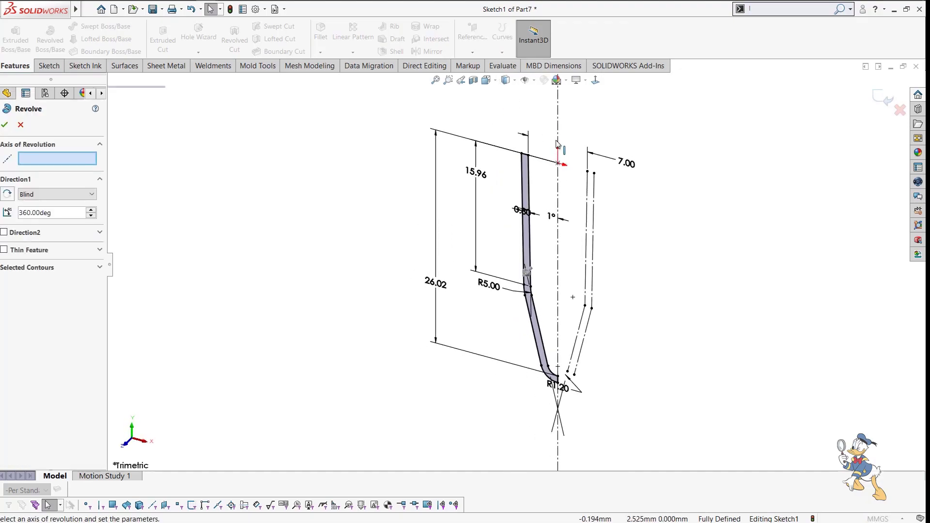
{"action": "left_click", "coordinate": [558, 144]}
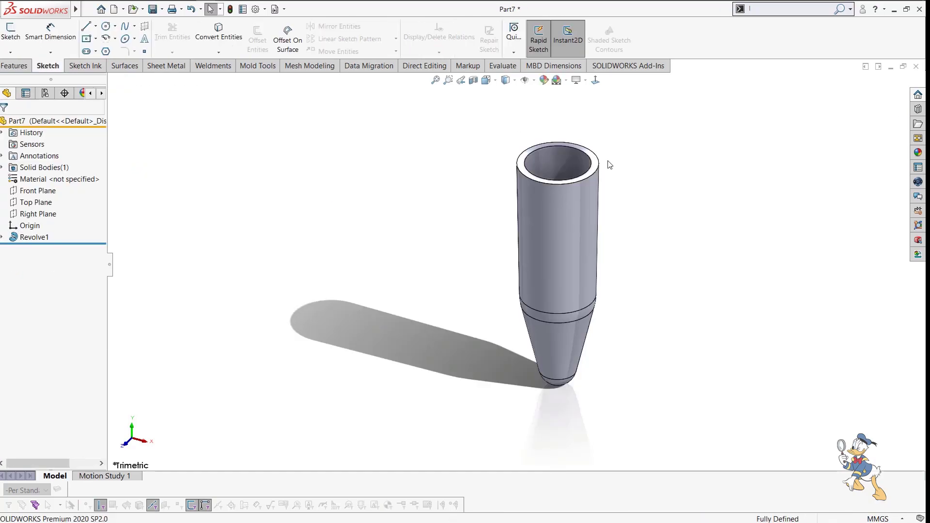
Start a sketch on the tube's upper rim face and convert its outer circular edge into the sketch.
{"action": "left_click", "coordinate": [592, 172]}
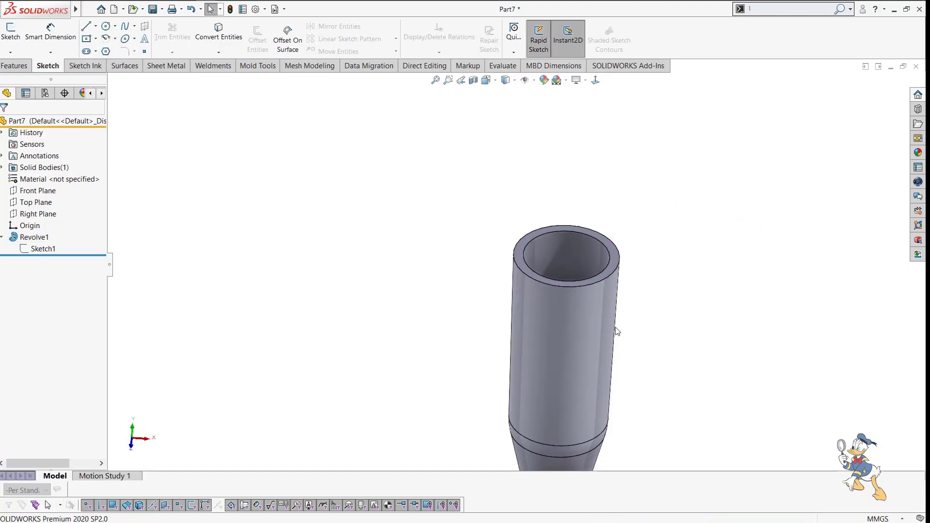
{"action": "scroll", "coordinate": [627, 237], "scroll_direction": "down", "scroll_amount": 5}
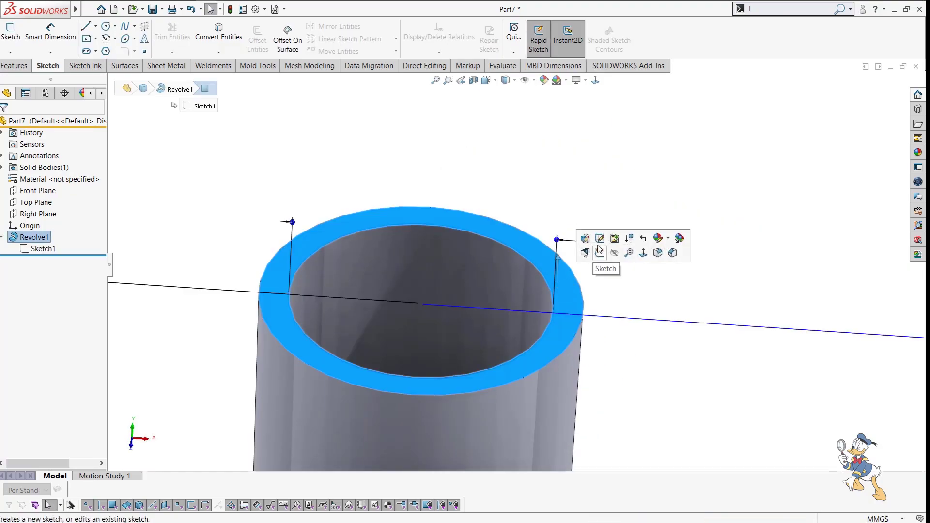
{"action": "left_click", "coordinate": [600, 253]}
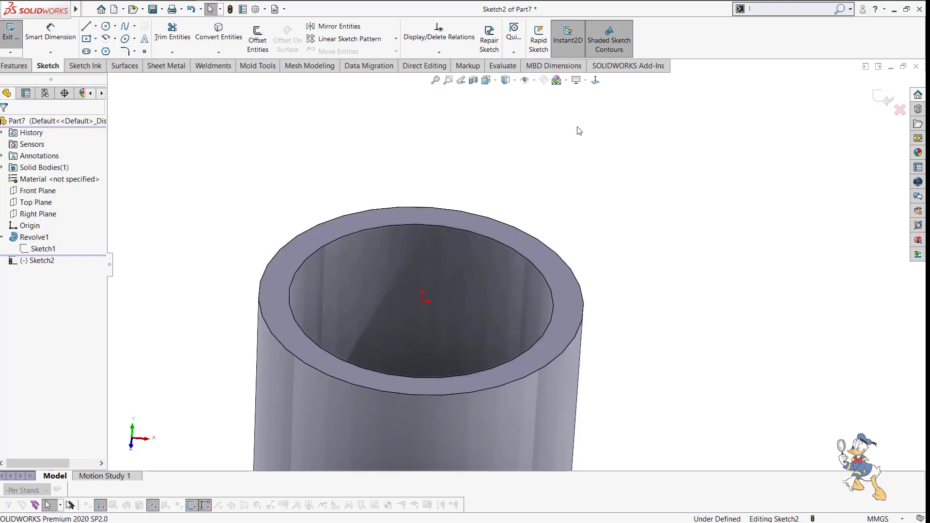
{"action": "left_click", "coordinate": [546, 249]}
{"action": "scroll", "coordinate": [552, 255], "scroll_direction": "up", "scroll_amount": 3}
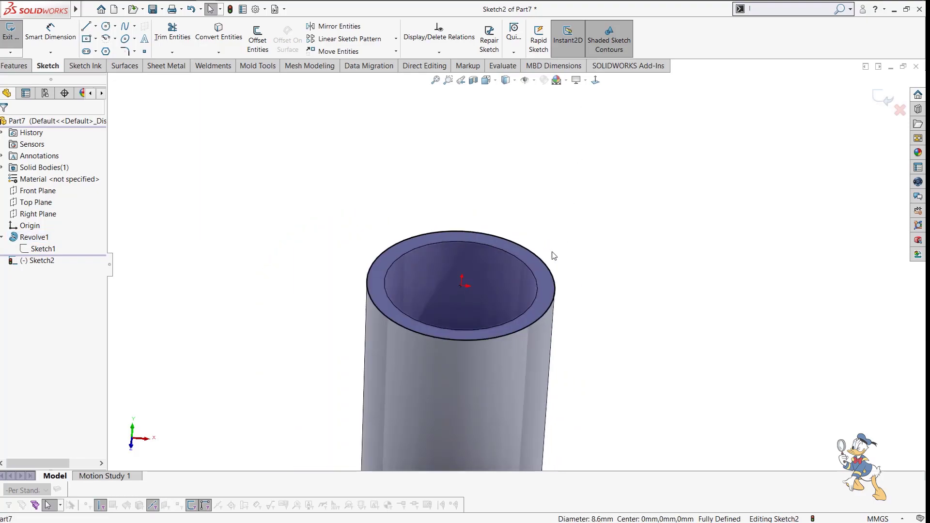
Offset the rim's outer circle outward by 1.2 mm.
{"action": "left_click", "coordinate": [253, 47]}
{"action": "left_click", "coordinate": [450, 234]}
{"action": "type", "text": "2"}
{"action": "key", "text": "Return"}
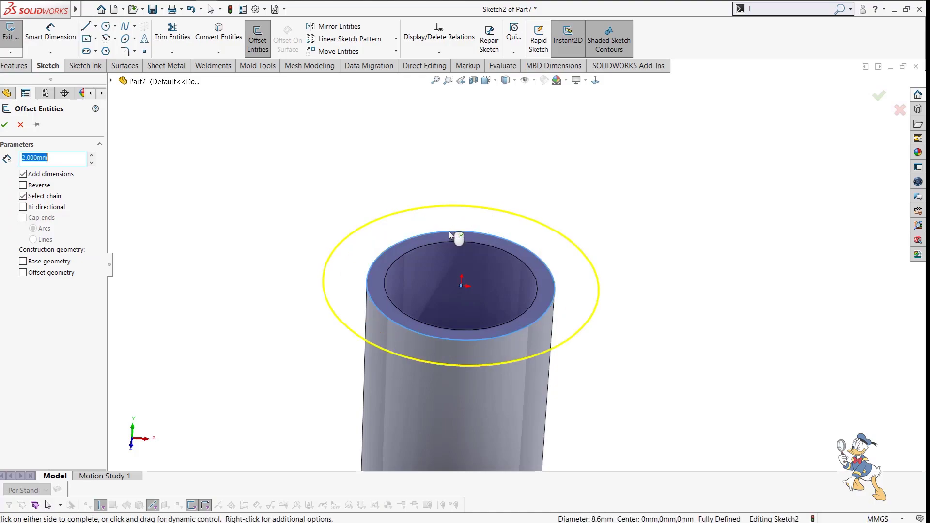
{"action": "type", "text": "1.2"}
{"action": "key", "text": "Return"}
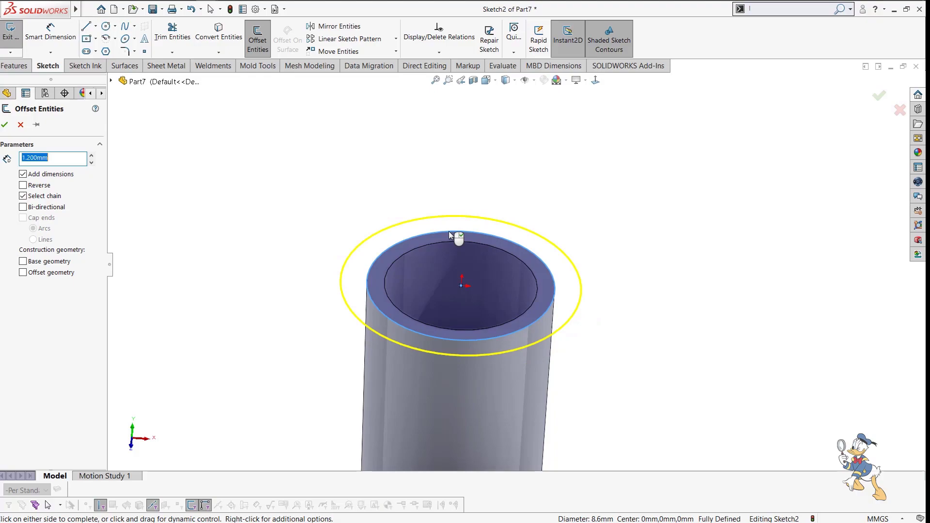
{"action": "left_click", "coordinate": [6, 125]}
Set up a boss extrusion of the ring that starts from an offset of 1.2 mm below the sketch plane.
{"action": "key", "text": "e"}
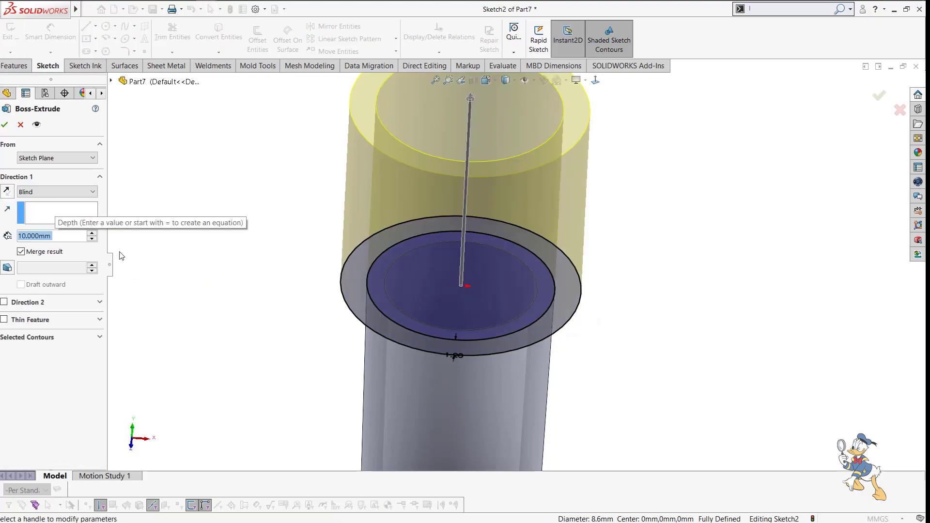
{"action": "left_click", "coordinate": [49, 158]}
{"action": "left_click", "coordinate": [43, 194]}
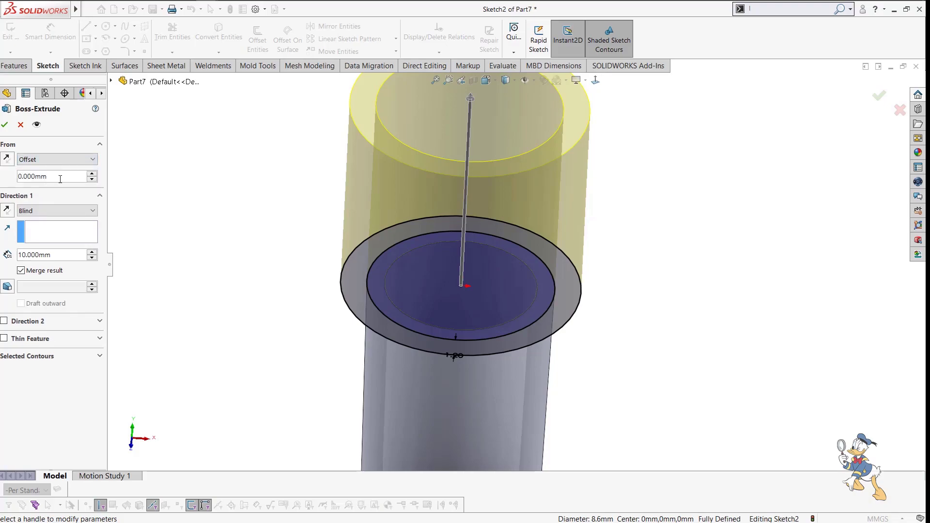
{"action": "type", "text": "1.2"}
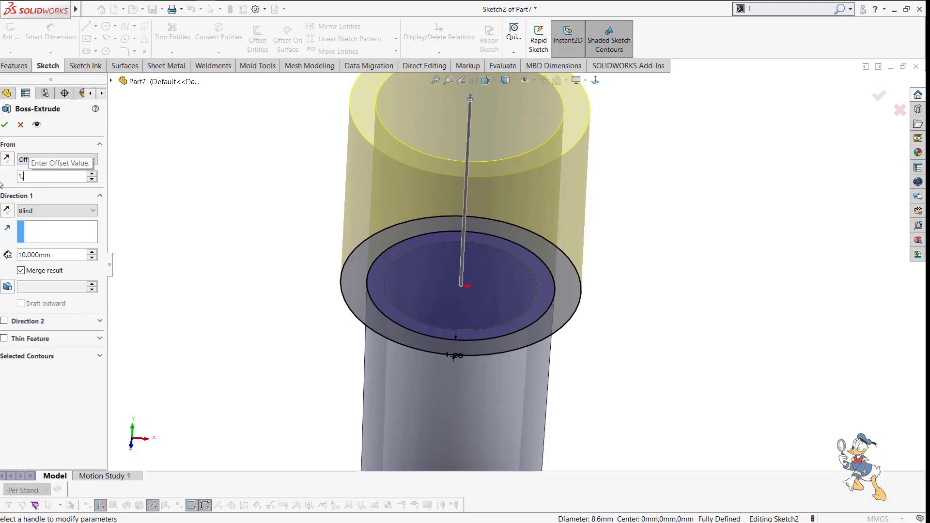
{"action": "key", "text": "Return"}
{"action": "left_click", "coordinate": [7, 159]}
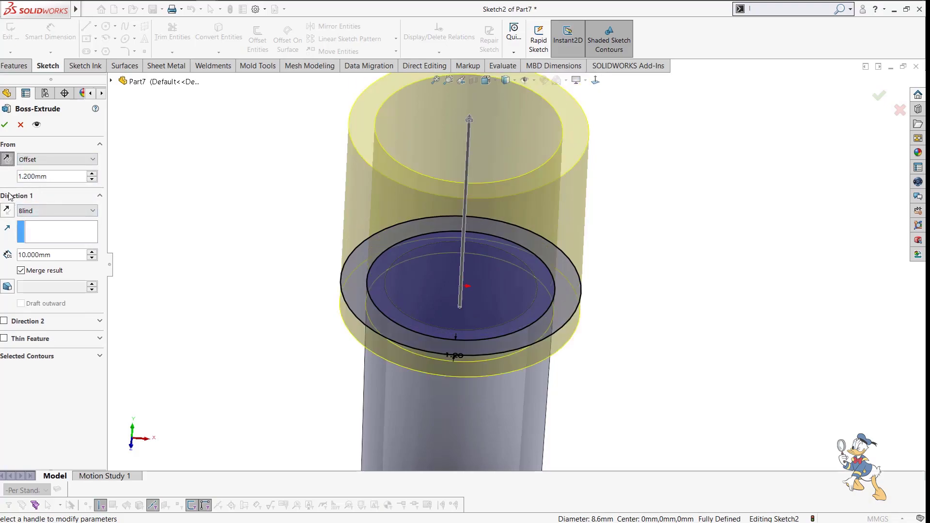
Extrude the ring 1.2 mm downward from its offset start to form a flange around the tube.
{"action": "type", "text": "1.2"}
{"action": "key", "text": "Return"}
{"action": "middle_click_drag", "start_coordinate": [331, 244], "coordinate": [378, 197]}
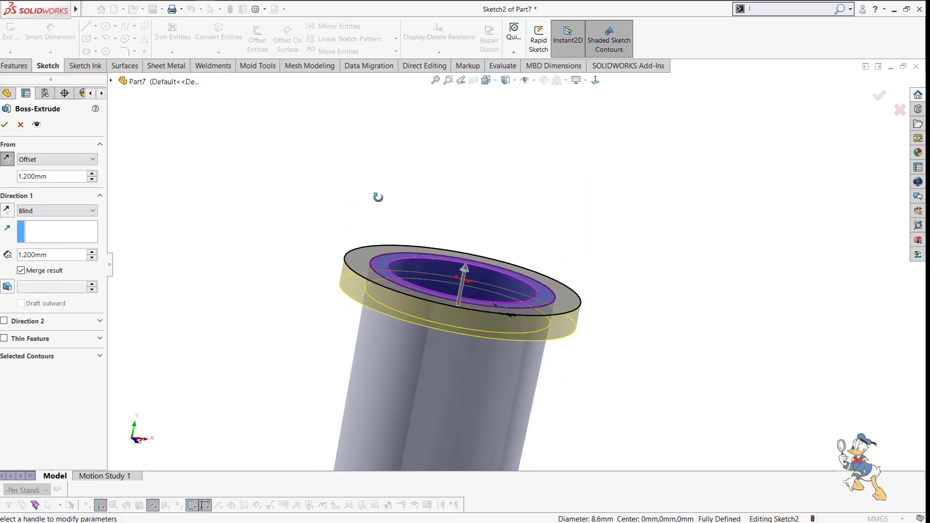
{"action": "left_click", "coordinate": [12, 164]}
{"action": "left_click", "coordinate": [12, 164]}
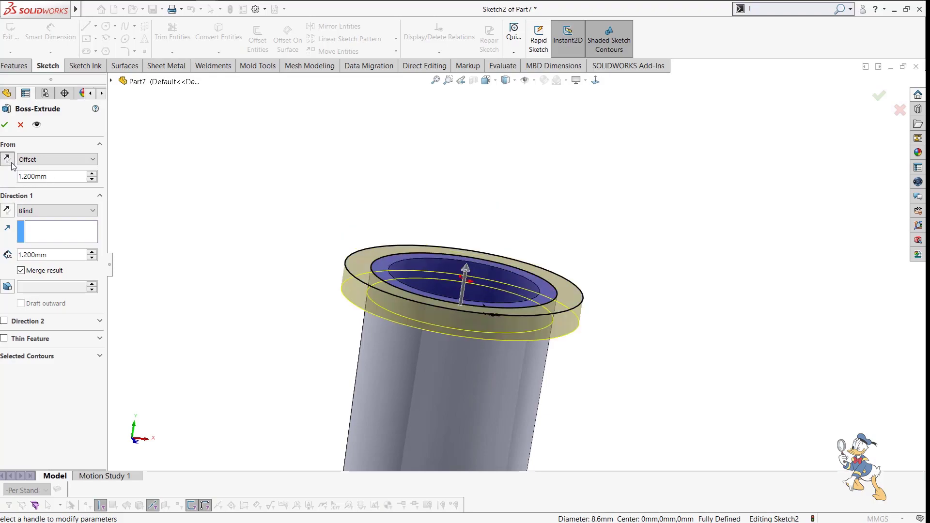
{"action": "left_click", "coordinate": [9, 213]}
{"action": "left_click", "coordinate": [4, 125]}
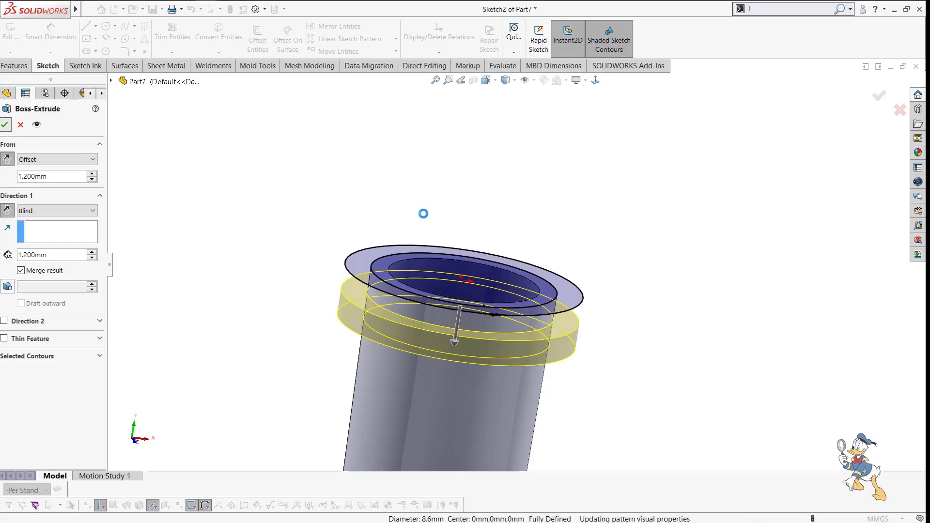
Run a draft analysis using the flange's upper face as the direction of pull and a draft angle of 0.5 degrees.
{"action": "scroll", "coordinate": [629, 343], "scroll_direction": "up", "scroll_amount": 3}
{"action": "middle_click_drag", "start_coordinate": [629, 342], "coordinate": [628, 308]}
{"action": "scroll", "coordinate": [519, 267], "scroll_direction": "down", "scroll_amount": 5}
{"action": "middle_click_drag", "start_coordinate": [527, 289], "coordinate": [505, 330]}
{"action": "scroll", "coordinate": [506, 330], "scroll_direction": "down", "scroll_amount": 3}
{"action": "scroll", "coordinate": [506, 330], "scroll_direction": "down", "scroll_amount": 1}
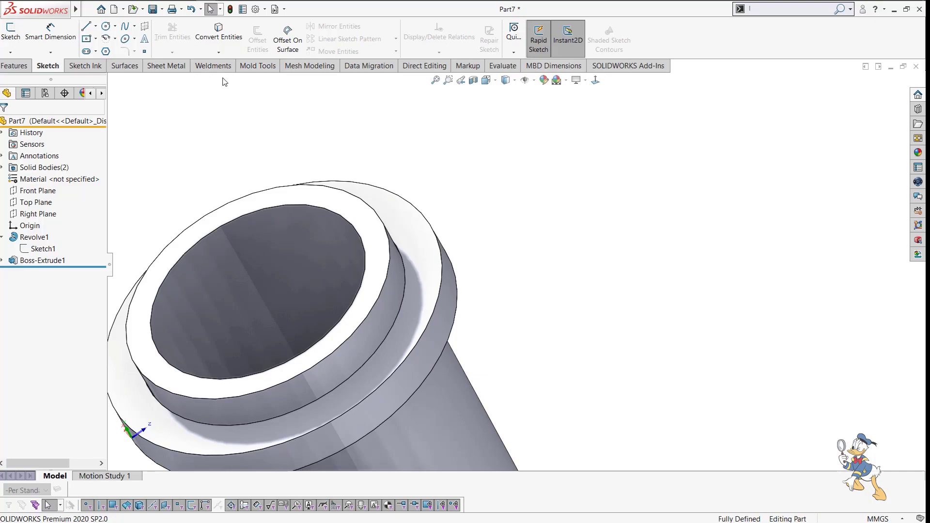
{"action": "left_click", "coordinate": [258, 66]}
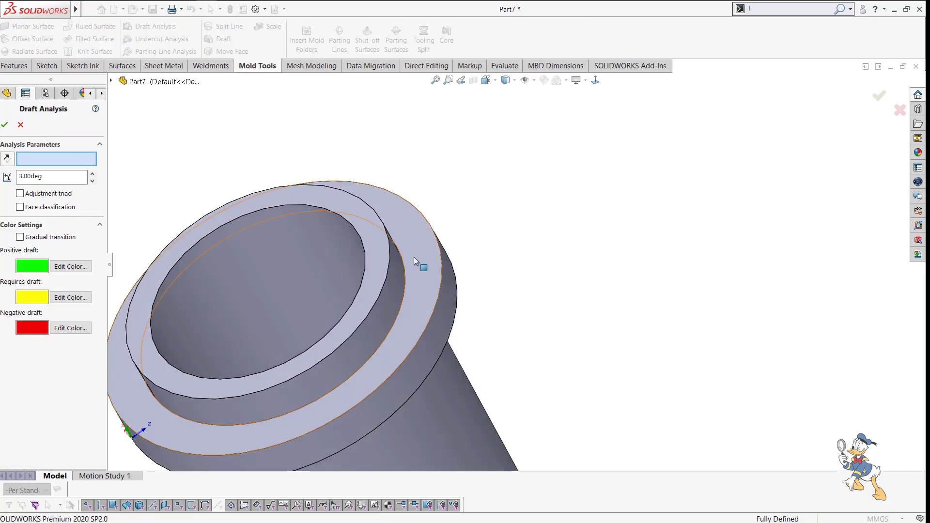
{"action": "left_click", "coordinate": [414, 257]}
{"action": "scroll", "coordinate": [522, 316], "scroll_direction": "up", "scroll_amount": 5}
{"action": "middle_click_drag", "start_coordinate": [521, 317], "coordinate": [413, 309]}
{"action": "left_click_drag", "start_coordinate": [57, 178], "coordinate": [20, 178]}
{"action": "type", "text": "0.5"}
{"action": "key", "text": "Return"}
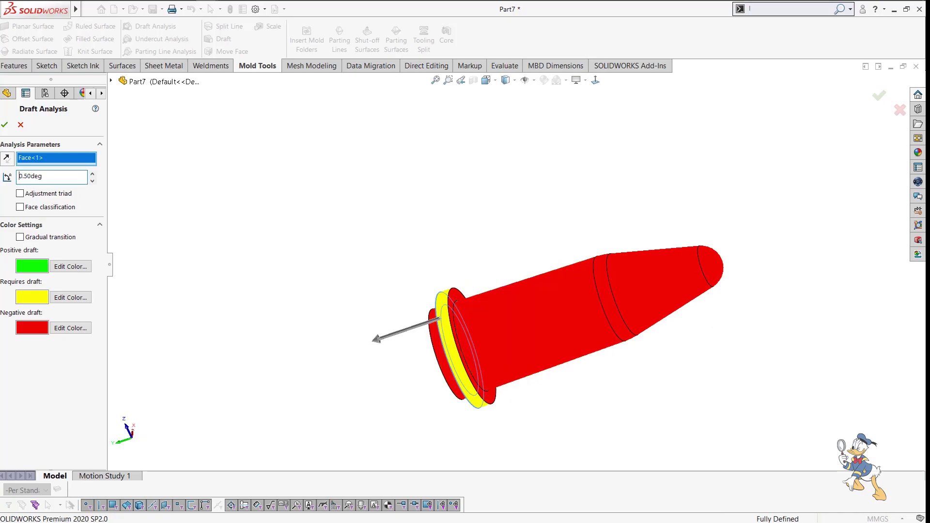
Examine the draft colours and angles on the flange, the tube wall and the tapered tip.
{"action": "scroll", "coordinate": [501, 321], "scroll_direction": "down", "scroll_amount": 8}
{"action": "mouse_move", "coordinate": [461, 304]}
{"action": "scroll", "coordinate": [461, 304], "scroll_direction": "up", "scroll_amount": 5}
{"action": "middle_click_drag", "start_coordinate": [461, 304], "coordinate": [701, 297]}
{"action": "mouse_move", "coordinate": [700, 298]}
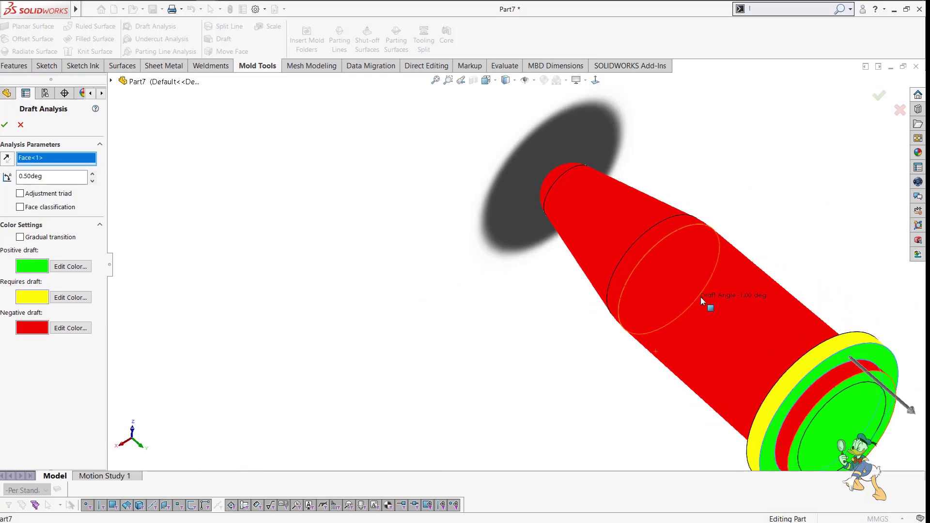
{"action": "scroll", "coordinate": [667, 255], "scroll_direction": "down", "scroll_amount": 5}
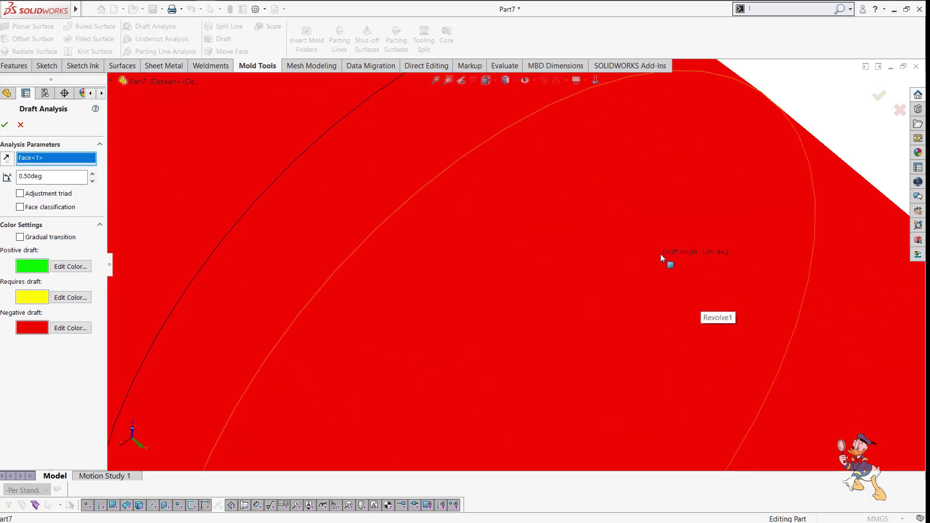
{"action": "scroll", "coordinate": [572, 281], "scroll_direction": "up", "scroll_amount": 2}
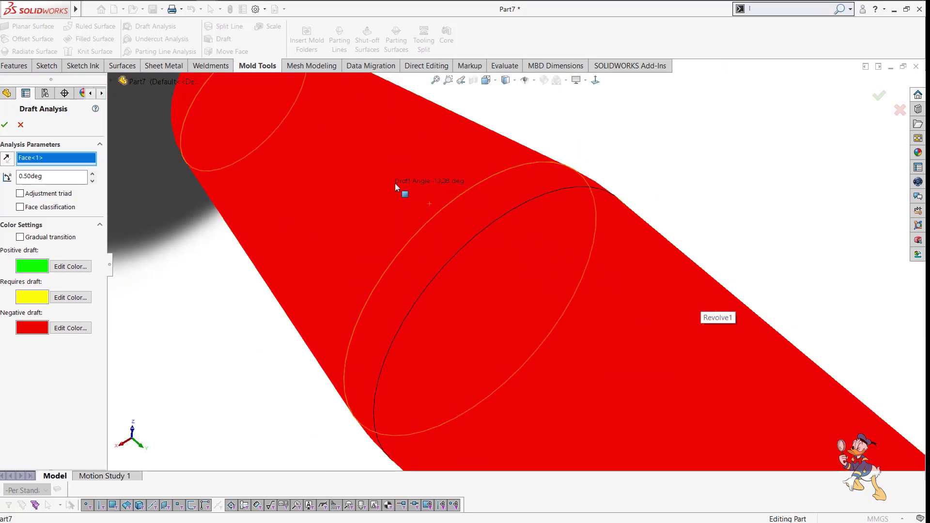
{"action": "scroll", "coordinate": [440, 233], "scroll_direction": "up", "scroll_amount": 5}
{"action": "middle_click_drag", "start_coordinate": [440, 233], "coordinate": [376, 305]}
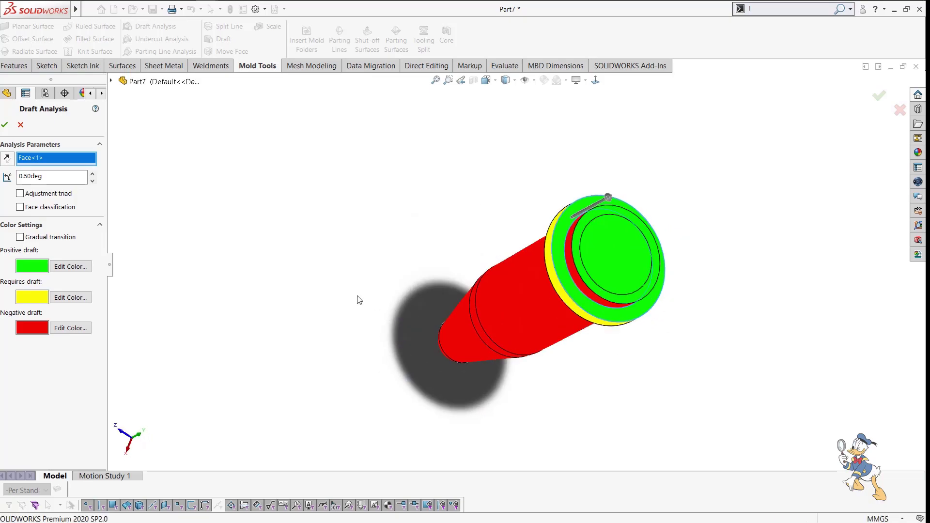
{"action": "key", "text": "Escape"}
{"action": "left_click", "coordinate": [158, 43]}
{"action": "scroll", "coordinate": [597, 235], "scroll_direction": "down", "scroll_amount": 5}
{"action": "scroll", "coordinate": [494, 191], "scroll_direction": "down", "scroll_amount": 2}
{"action": "scroll", "coordinate": [488, 183], "scroll_direction": "up", "scroll_amount": 2}
{"action": "scroll", "coordinate": [465, 234], "scroll_direction": "up", "scroll_amount": 3}
{"action": "middle_click_drag", "start_coordinate": [486, 229], "coordinate": [233, 189]}
{"action": "key", "text": "Escape"}
Run an undercut analysis on the tube body using the flange's upper face as the direction of pull, and examine the undercut faces.
{"action": "left_click", "coordinate": [158, 39]}
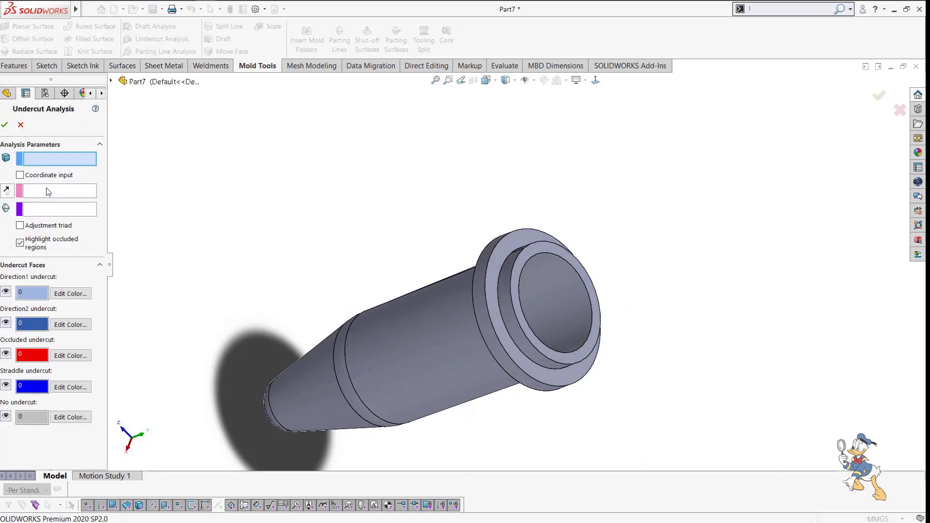
{"action": "left_click", "coordinate": [54, 194]}
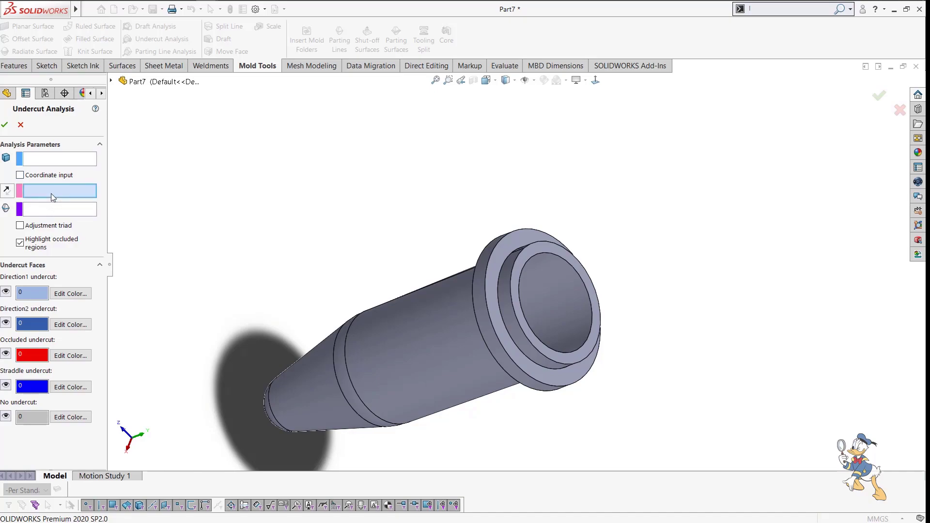
{"action": "left_click", "coordinate": [510, 246]}
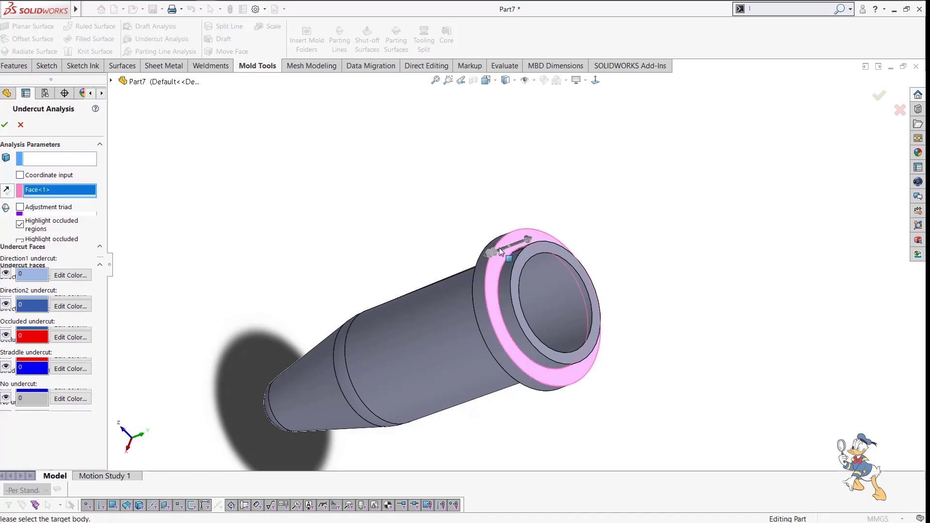
{"action": "left_click", "coordinate": [43, 163]}
{"action": "left_click", "coordinate": [422, 342]}
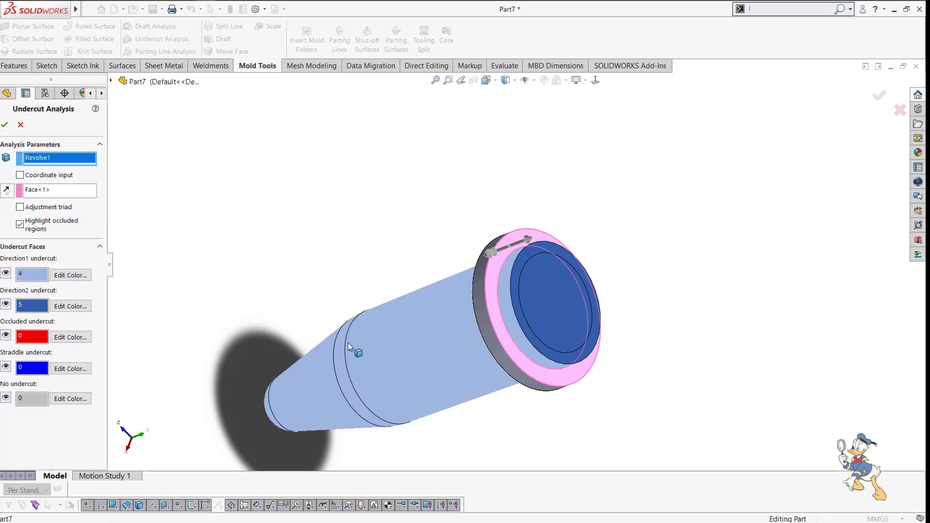
{"action": "middle_click_drag", "start_coordinate": [372, 265], "coordinate": [312, 291]}
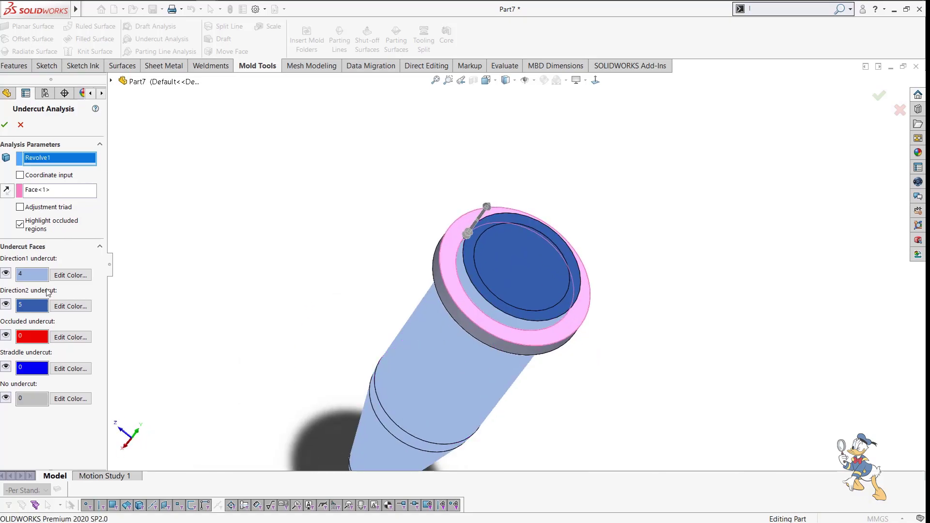
{"action": "middle_click_drag", "start_coordinate": [461, 283], "coordinate": [423, 338]}
{"action": "key", "text": "Escape"}
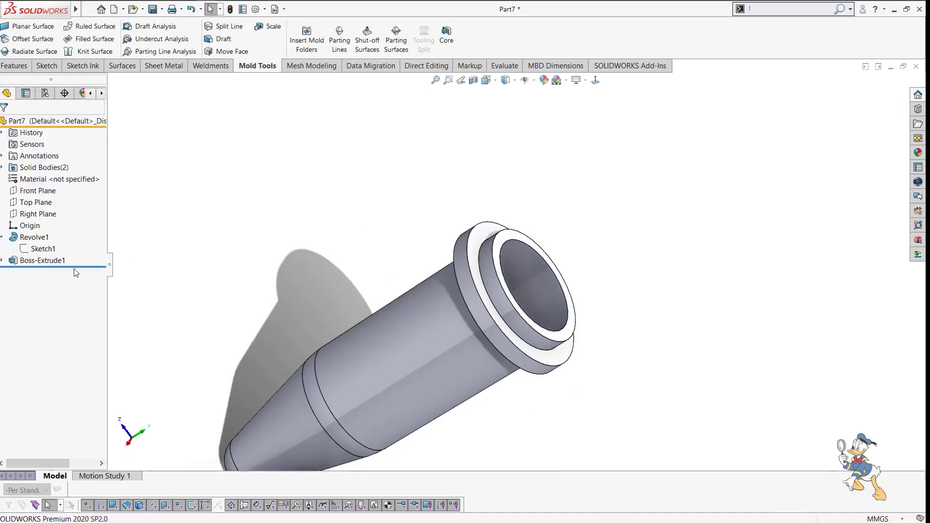
Inspect the flange at the tube's open end and reveal the sketch belonging to its extrude feature.
{"action": "middle_click_drag", "start_coordinate": [545, 237], "coordinate": [555, 240]}
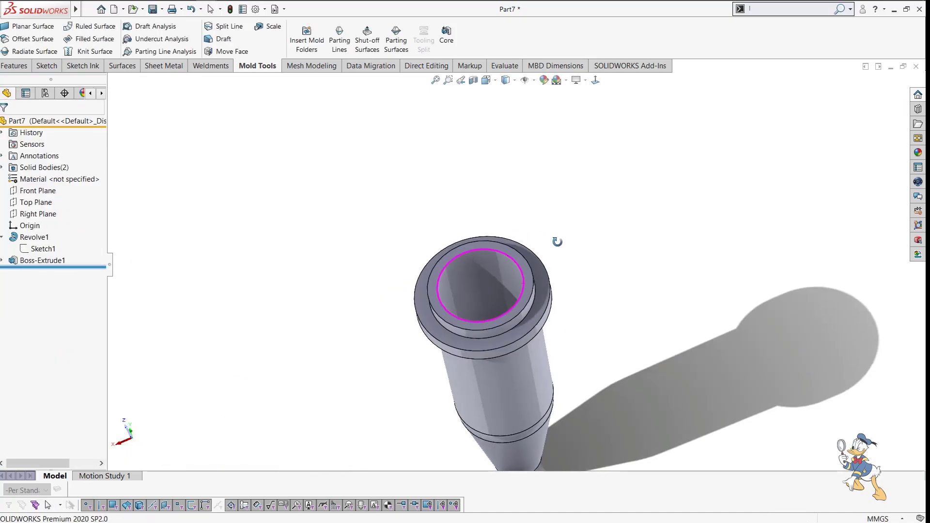
{"action": "scroll", "coordinate": [467, 300], "scroll_direction": "down", "scroll_amount": 5}
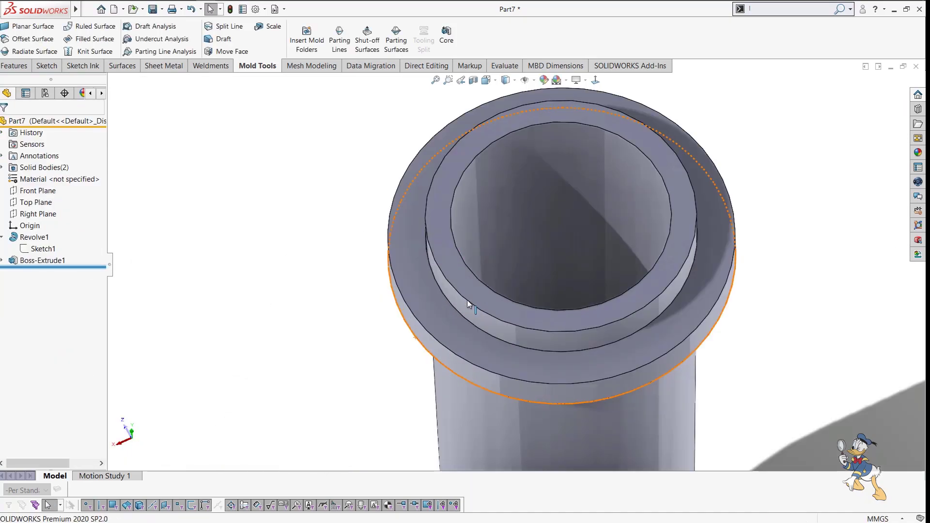
{"action": "left_click", "coordinate": [411, 275]}
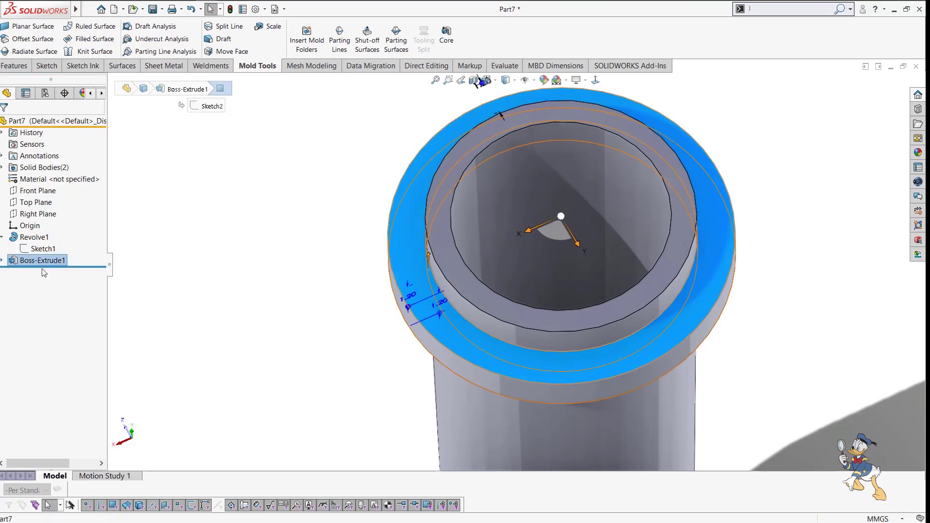
{"action": "left_click", "coordinate": [3, 261]}
{"action": "left_click", "coordinate": [292, 244]}
Save the part on the Desktop under the name 15 ml tube.
{"action": "scroll", "coordinate": [506, 307], "scroll_direction": "up", "scroll_amount": 3}
{"action": "middle_click_drag", "start_coordinate": [506, 307], "coordinate": [525, 247]}
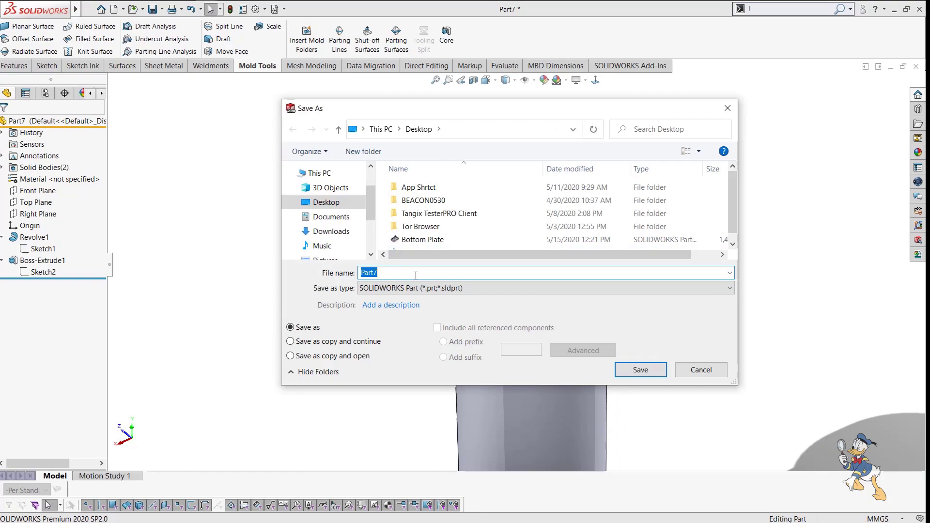
{"action": "type", "text": "5 ml tube"}
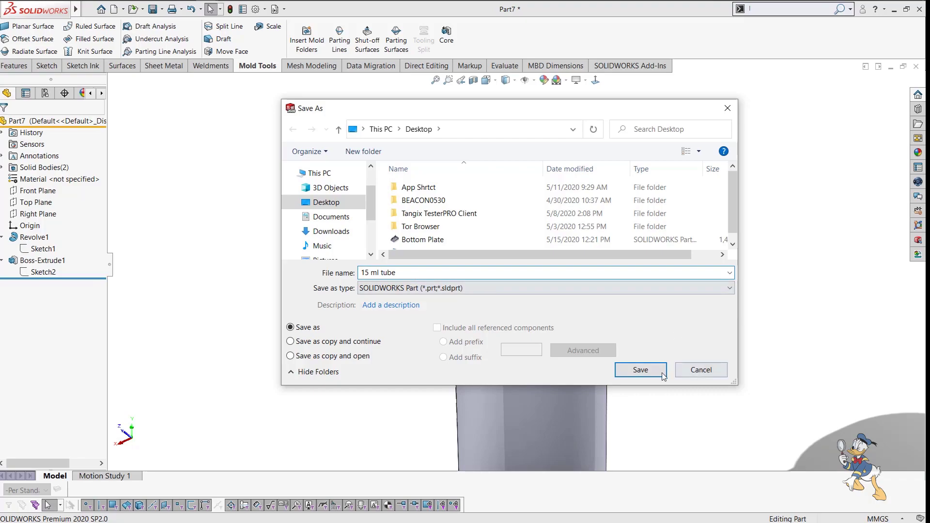
{"action": "key", "text": "Return"}
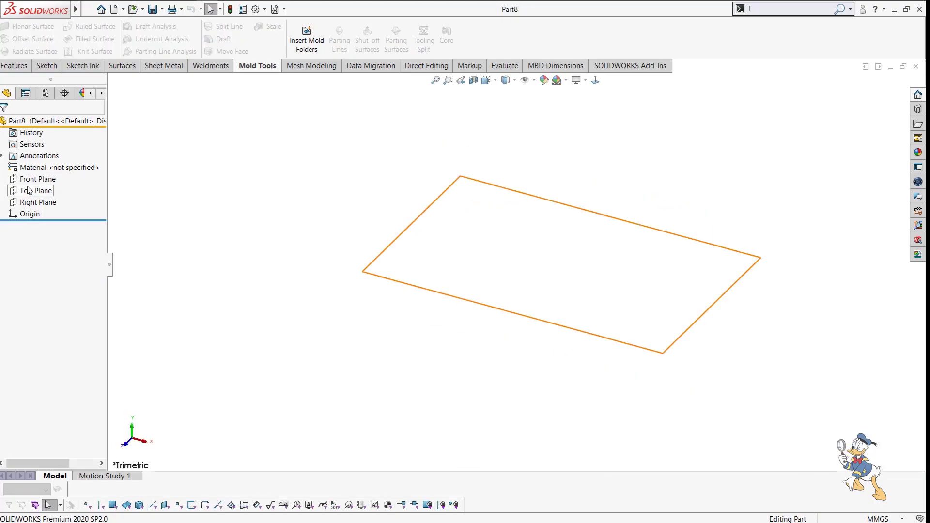
Sketch a center rectangle about 14 mm wide and 16 mm high, centred on the origin of the Top Plane.
{"action": "left_click", "coordinate": [36, 190]}
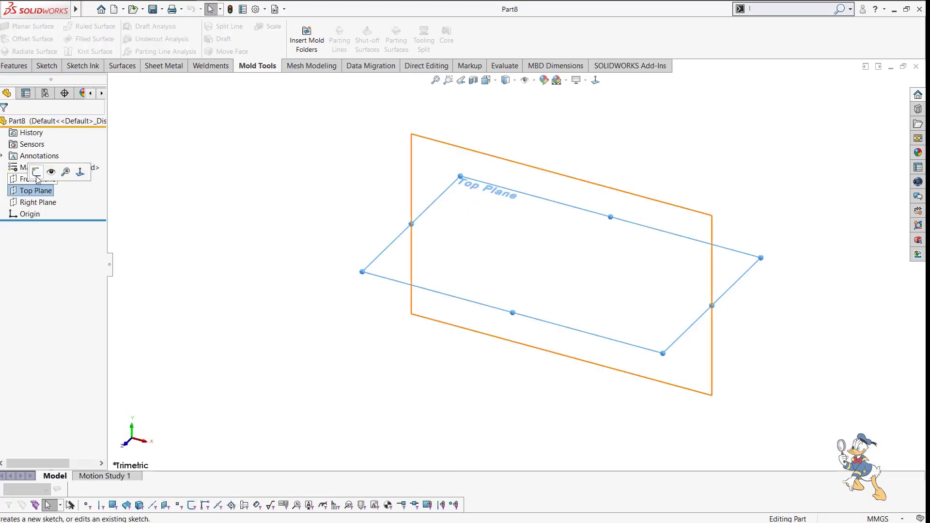
{"action": "left_click", "coordinate": [37, 179]}
{"action": "left_click", "coordinate": [35, 190]}
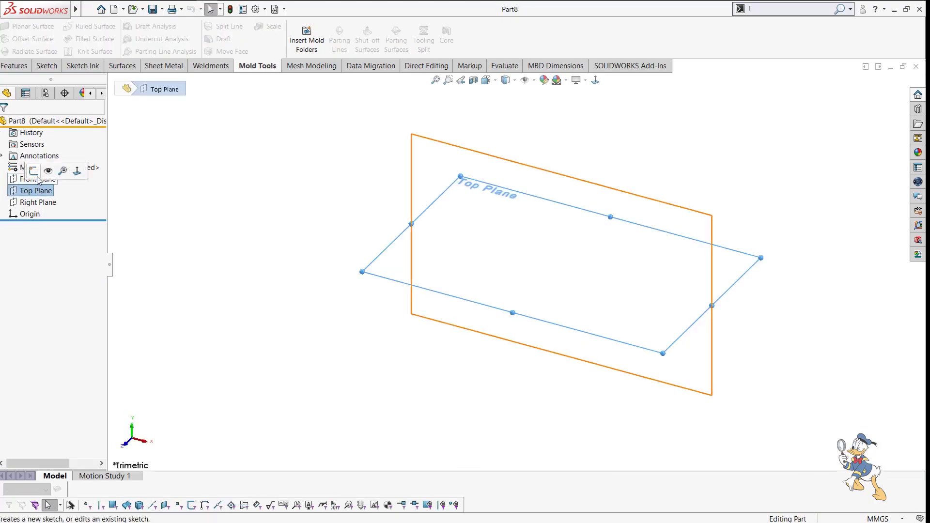
{"action": "left_click", "coordinate": [30, 175]}
{"action": "right_click_drag", "start_coordinate": [113, 207], "coordinate": [141, 209]}
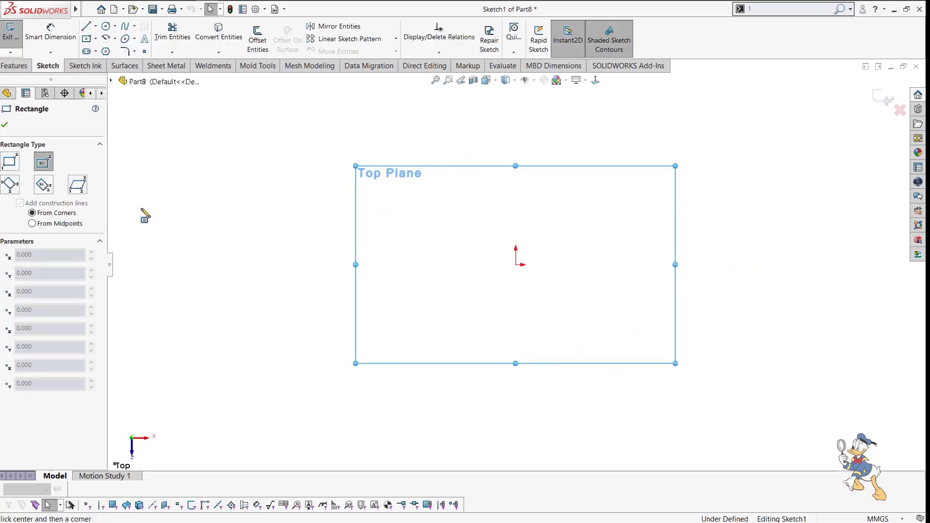
{"action": "left_click", "coordinate": [515, 264]}
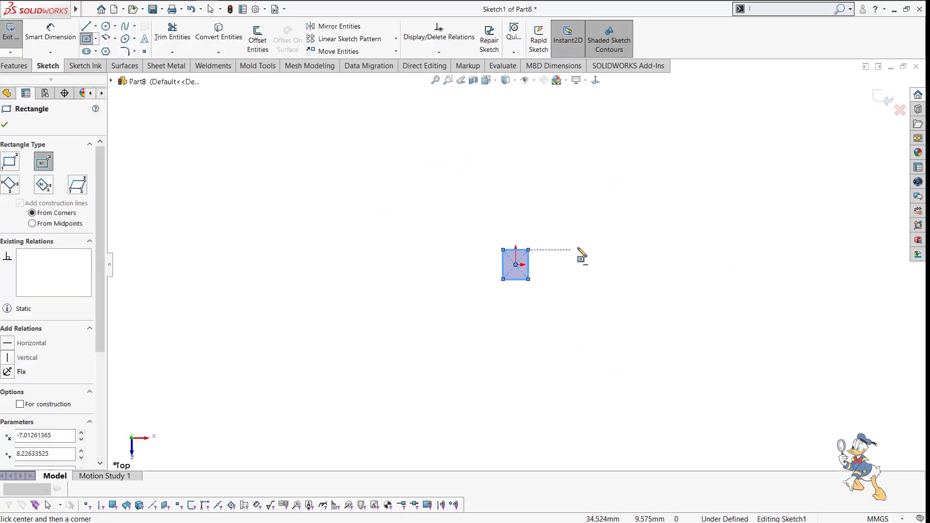
{"action": "key", "text": "Escape"}
Dimension the rectangle to 108 mm wide and 72 mm high.
{"action": "right_click_drag", "start_coordinate": [557, 239], "coordinate": [557, 213]}
{"action": "scroll", "coordinate": [539, 286], "scroll_direction": "down", "scroll_amount": 4}
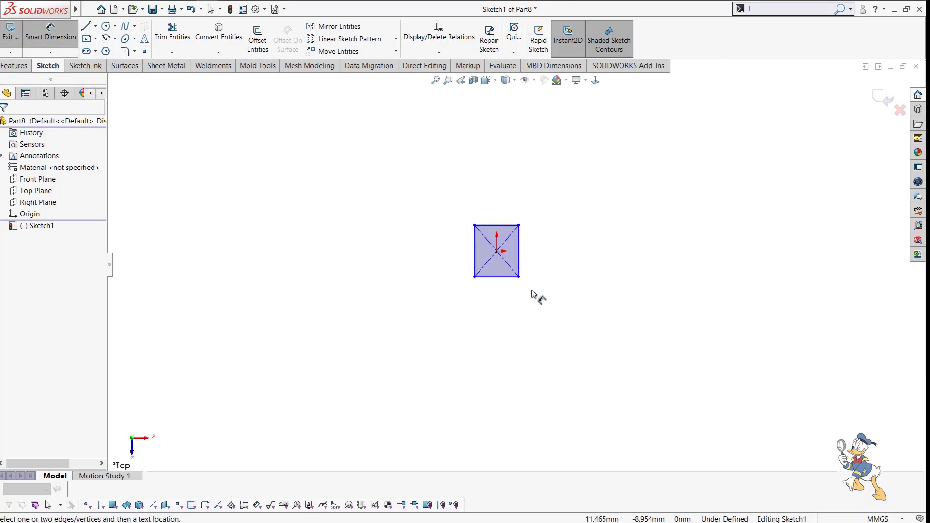
{"action": "left_click", "coordinate": [500, 275]}
{"action": "left_click", "coordinate": [569, 303]}
{"action": "type", "text": "1008"}
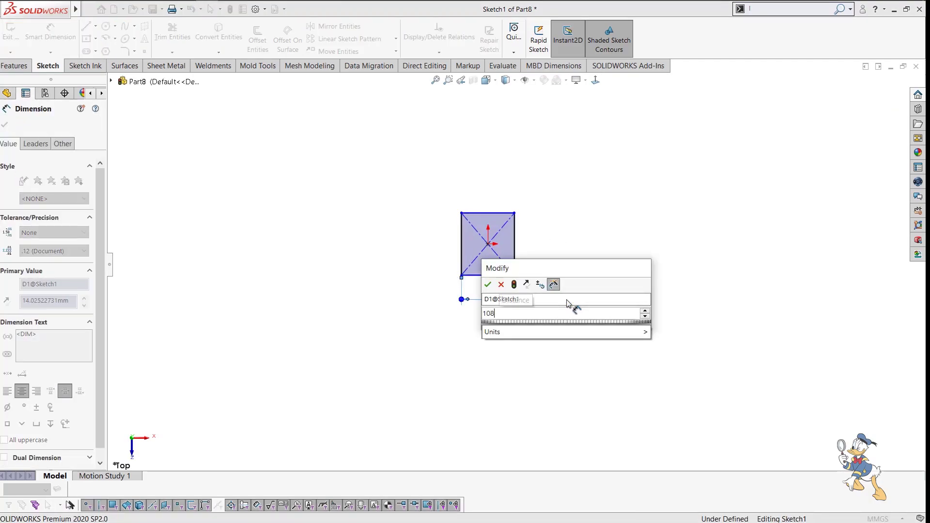
{"action": "key", "text": "Return"}
{"action": "scroll", "coordinate": [500, 261], "scroll_direction": "down", "scroll_amount": 2}
{"action": "key", "text": "Escape"}
{"action": "left_click", "coordinate": [482, 183]}
{"action": "left_click", "coordinate": [521, 181]}
{"action": "type", "text": "72"}
{"action": "key", "text": "Return"}
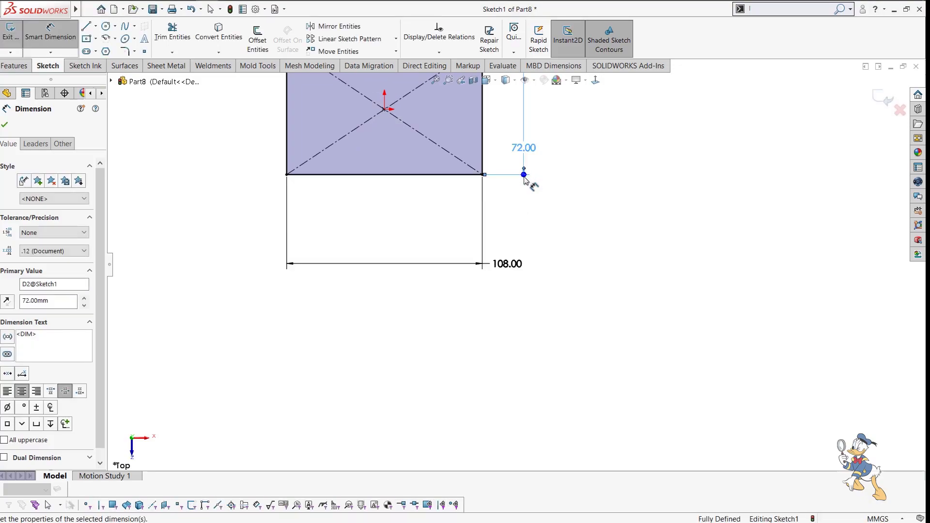
Extrude the rectangle 49 mm with the Mid Plane end condition to form a solid block.
{"action": "scroll", "coordinate": [524, 177], "scroll_direction": "up", "scroll_amount": 3}
{"action": "middle_click_drag", "start_coordinate": [537, 168], "coordinate": [552, 107]}
{"action": "key", "text": "e"}
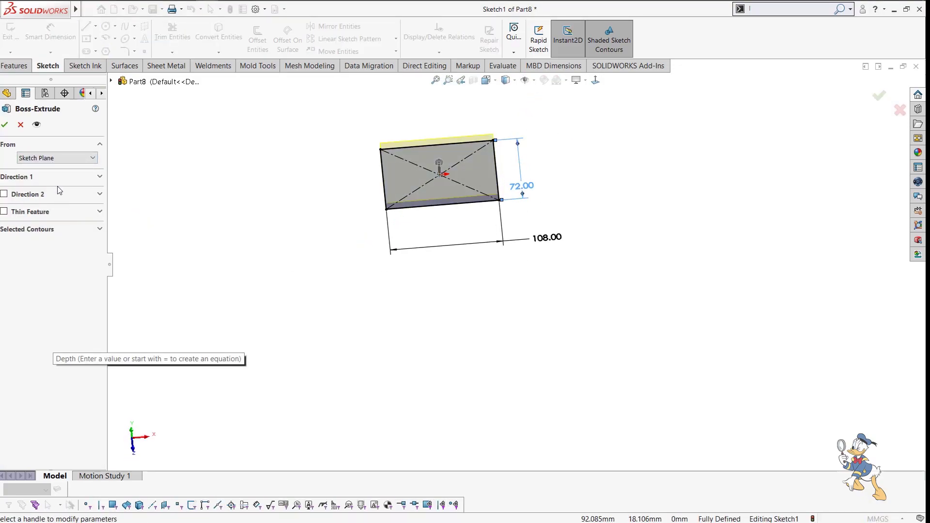
{"action": "left_click", "coordinate": [94, 179]}
{"action": "left_click", "coordinate": [68, 190]}
{"action": "left_click", "coordinate": [59, 245]}
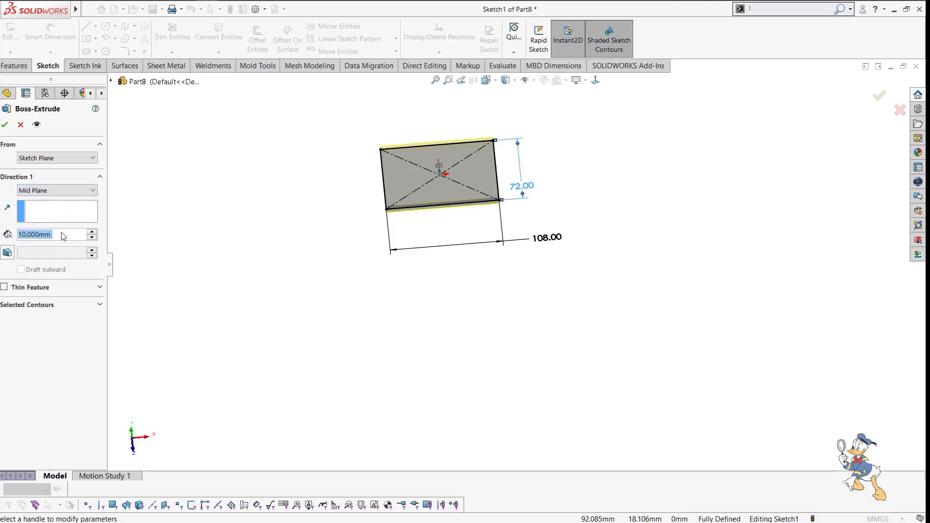
{"action": "type", "text": "49"}
{"action": "key", "text": "Return"}
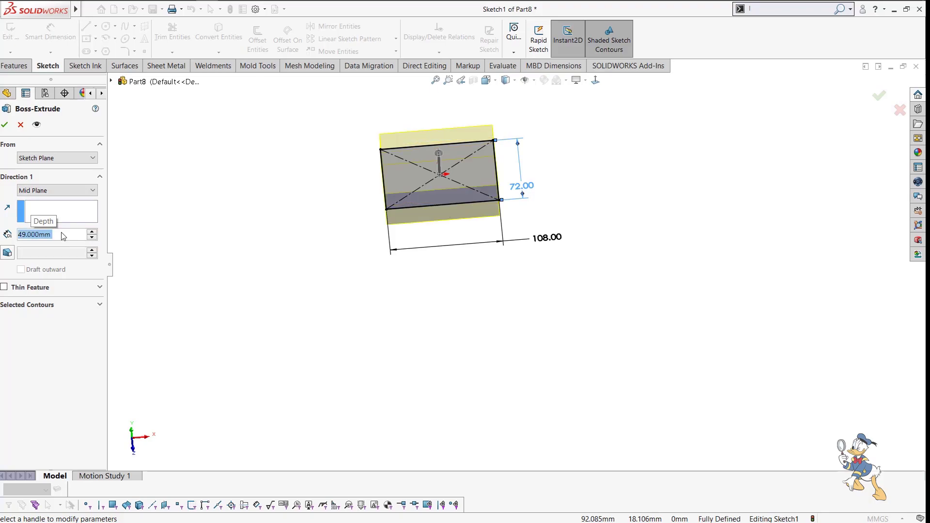
{"action": "left_click", "coordinate": [4, 124]}
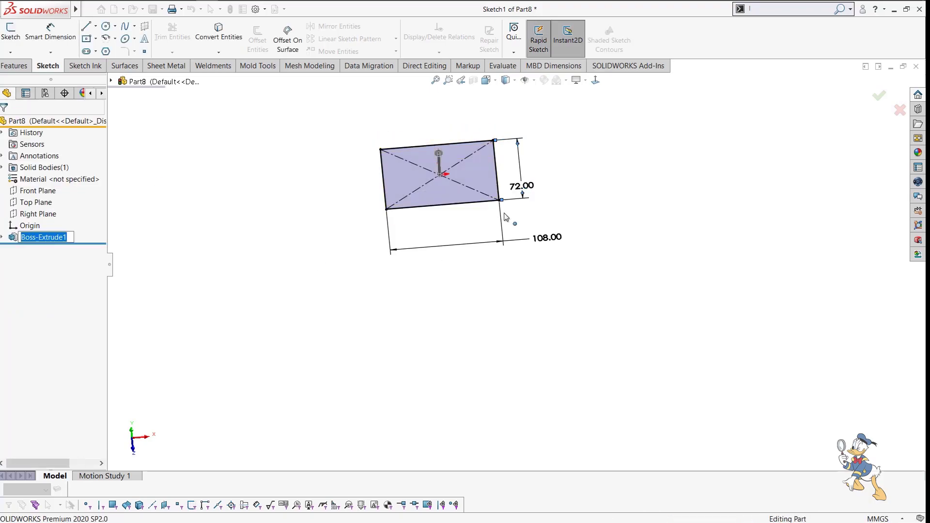
Chamfer all twelve edges of the block with a distance of 1 mm at 45 degrees.
{"action": "middle_click_drag", "start_coordinate": [540, 163], "coordinate": [521, 165]}
{"action": "scroll", "coordinate": [453, 190], "scroll_direction": "down", "scroll_amount": 4}
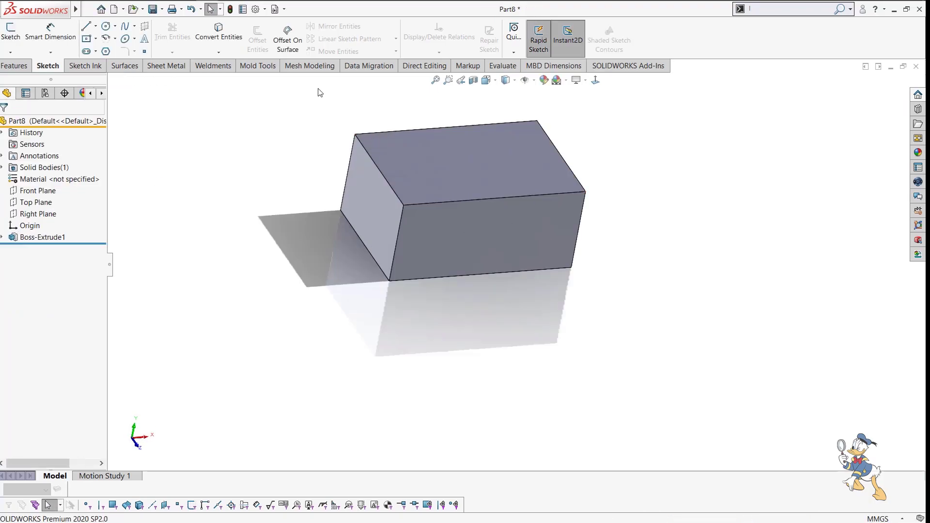
{"action": "left_click", "coordinate": [15, 66]}
{"action": "left_click", "coordinate": [320, 52]}
{"action": "left_click", "coordinate": [330, 76]}
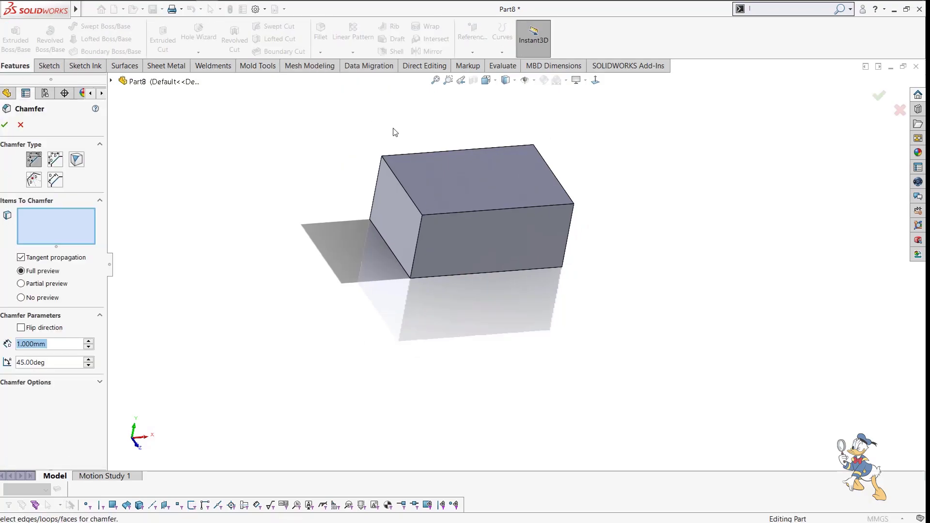
{"action": "left_click_drag", "start_coordinate": [656, 359], "coordinate": [658, 360]}
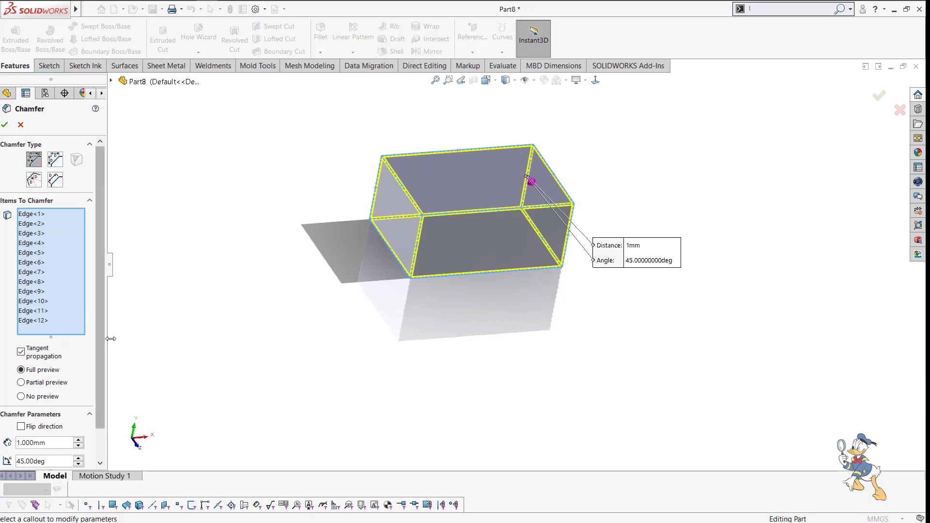
{"action": "mouse_move", "coordinate": [98, 298]}
{"action": "left_mouse_down"}
{"action": "mouse_move", "coordinate": [99, 398]}
{"action": "mouse_move", "coordinate": [104, 293]}
{"action": "left_mouse_up"}
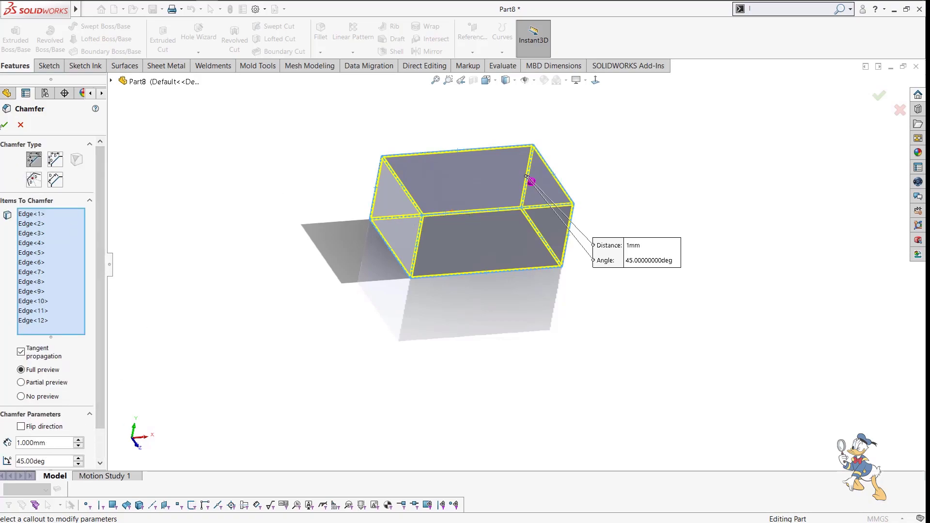
{"action": "left_click", "coordinate": [5, 124]}
Start inserting a part into the block's file and choose 15 ml tube from the Desktop.
{"action": "middle_click_drag", "start_coordinate": [502, 212], "coordinate": [650, 173]}
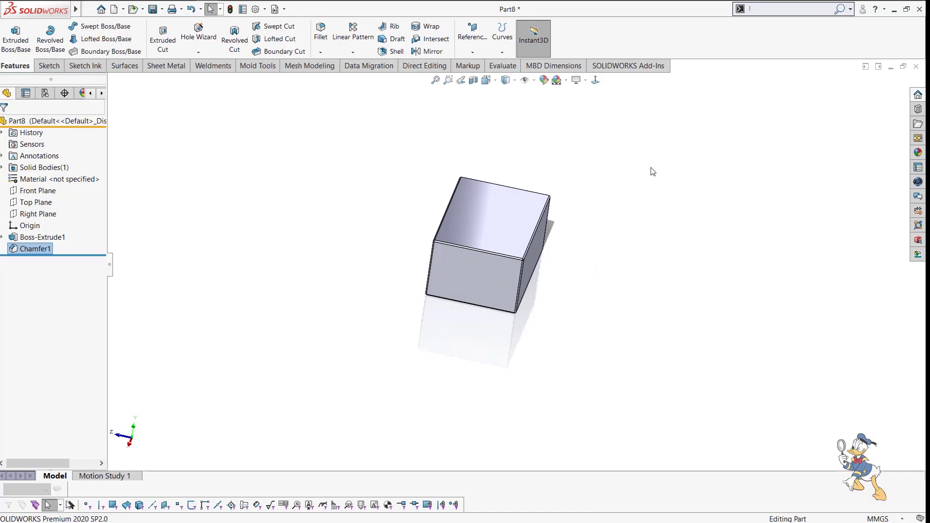
{"action": "left_click", "coordinate": [630, 168]}
{"action": "mouse_move", "coordinate": [67, 14]}
{"action": "left_click", "coordinate": [151, 10]}
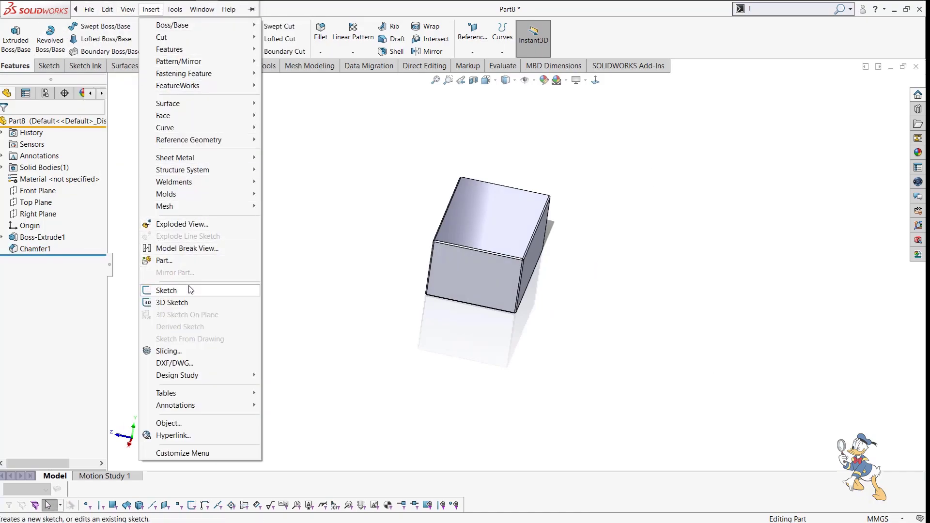
{"action": "left_click", "coordinate": [200, 260]}
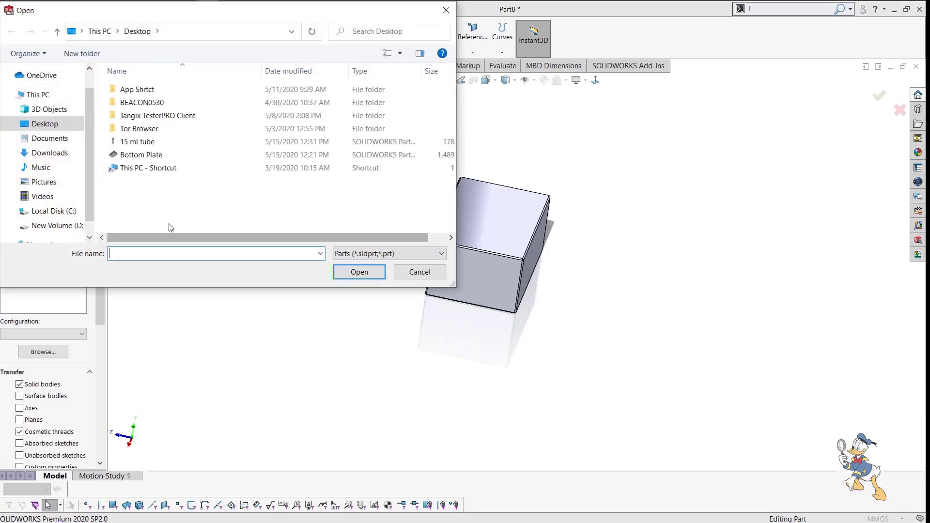
{"action": "left_click", "coordinate": [164, 143]}
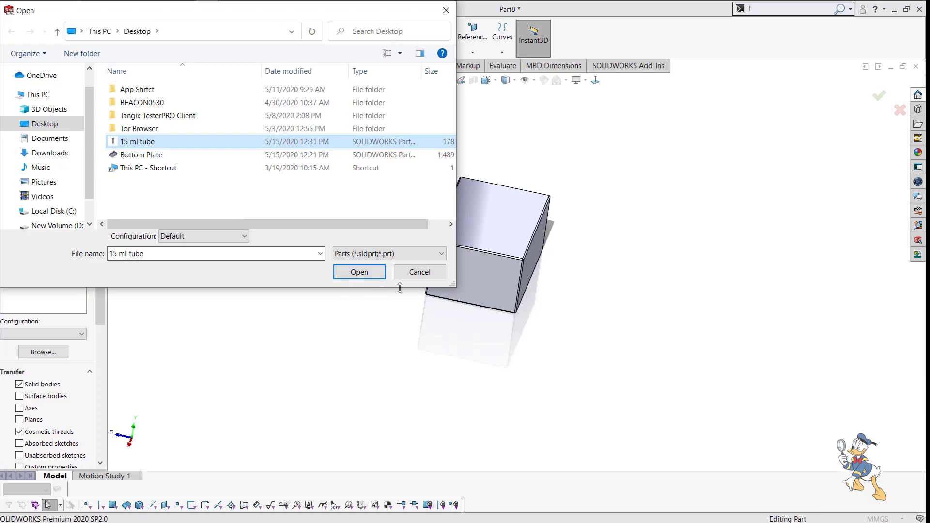
{"action": "left_click", "coordinate": [369, 272]}
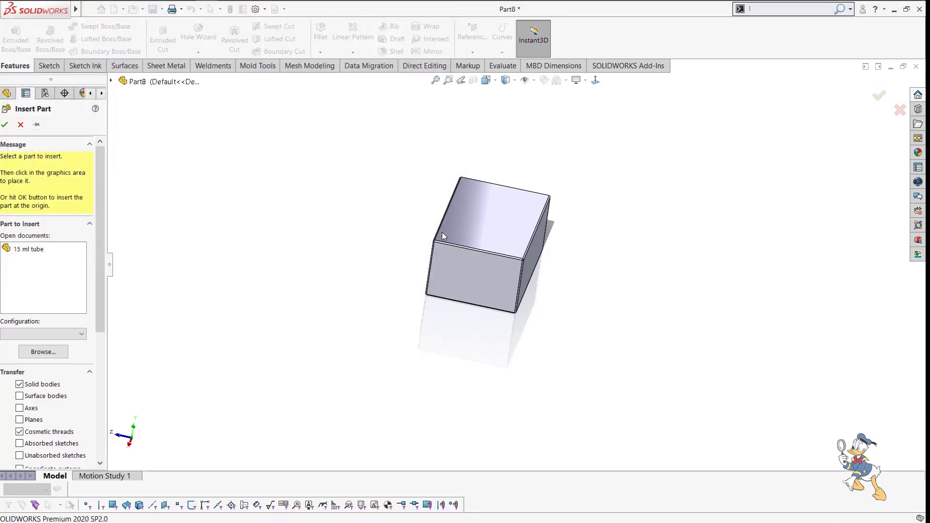
Place the 15 ml tube at the block's origin with zero translation, changing the derived part's units to those of the base part.
{"action": "scroll", "coordinate": [95, 325], "scroll_direction": "down", "scroll_amount": 5}
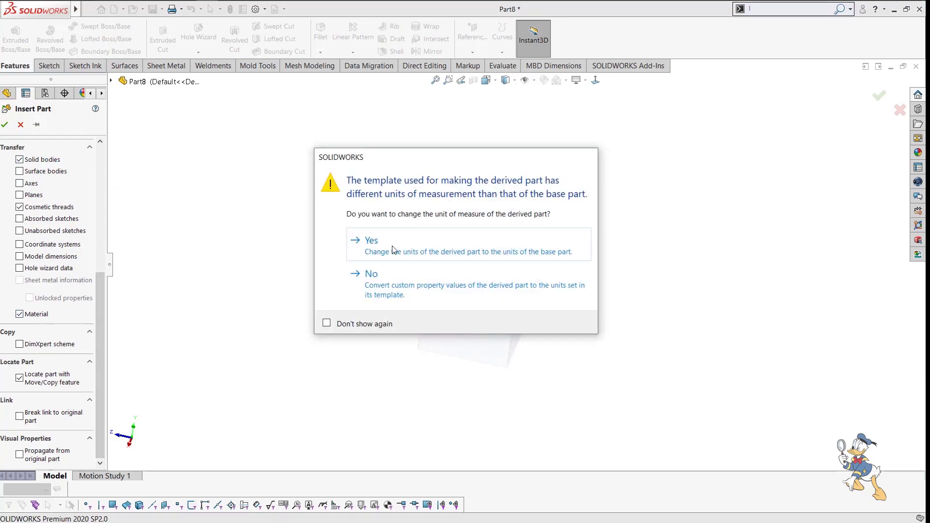
{"action": "left_click", "coordinate": [392, 249]}
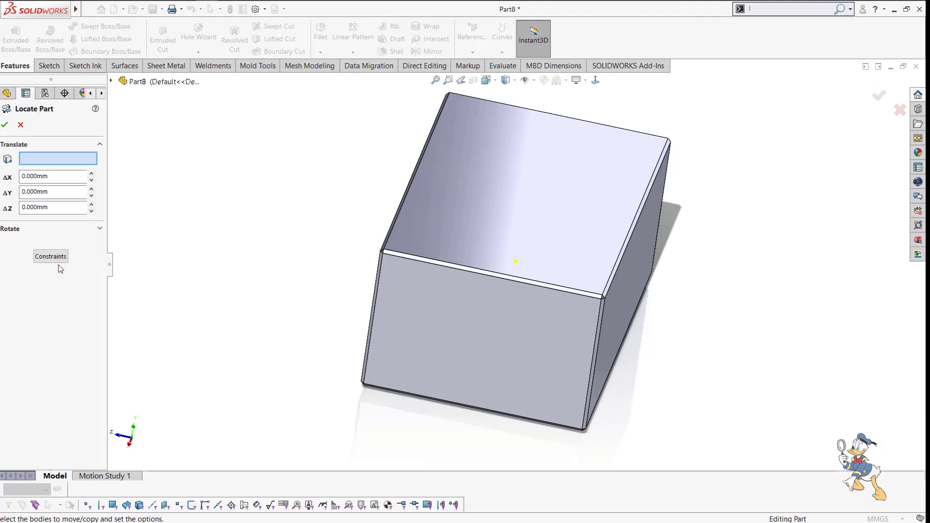
{"action": "left_click", "coordinate": [42, 257]}
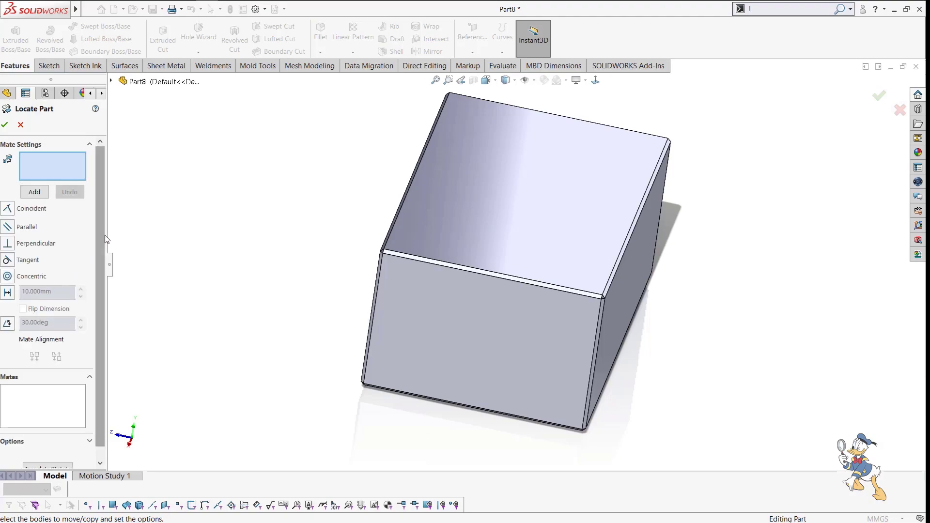
{"action": "scroll", "coordinate": [103, 292], "scroll_direction": "up", "scroll_amount": 1}
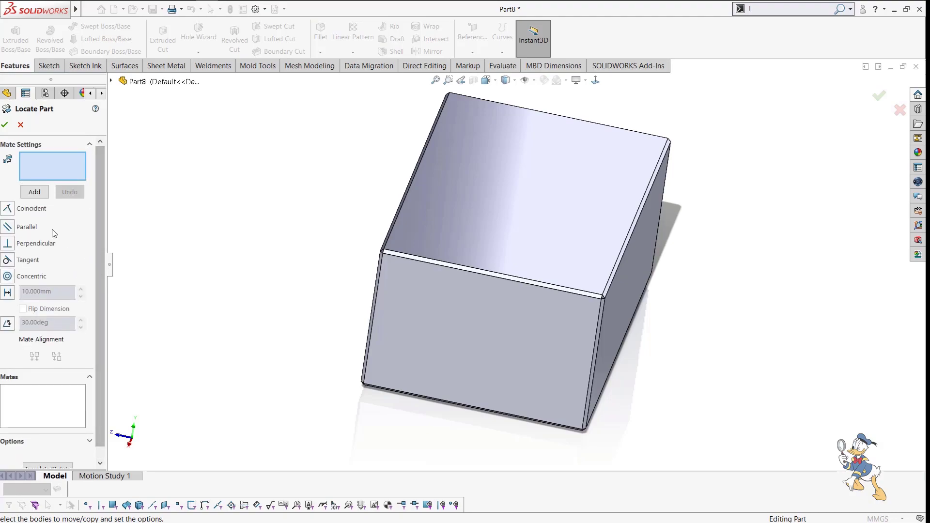
{"action": "scroll", "coordinate": [551, 286], "scroll_direction": "up", "scroll_amount": 3}
{"action": "middle_click_drag", "start_coordinate": [551, 285], "coordinate": [486, 295]}
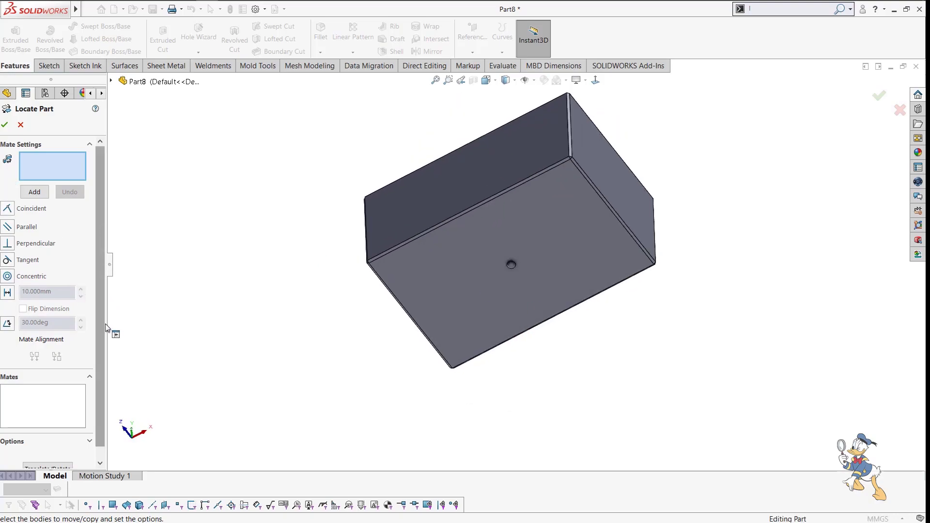
{"action": "scroll", "coordinate": [63, 411], "scroll_direction": "down", "scroll_amount": 1}
{"action": "left_click", "coordinate": [47, 454]}
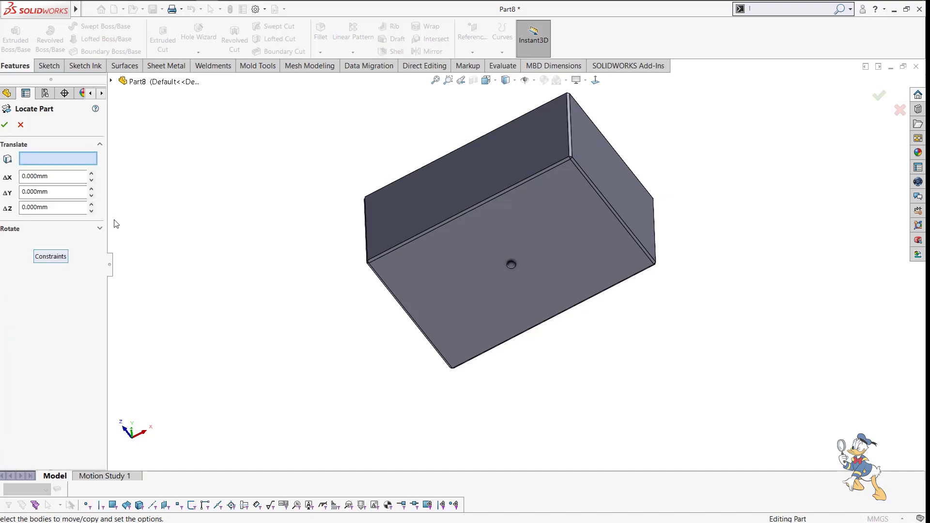
{"action": "middle_click_drag", "start_coordinate": [301, 289], "coordinate": [226, 374]}
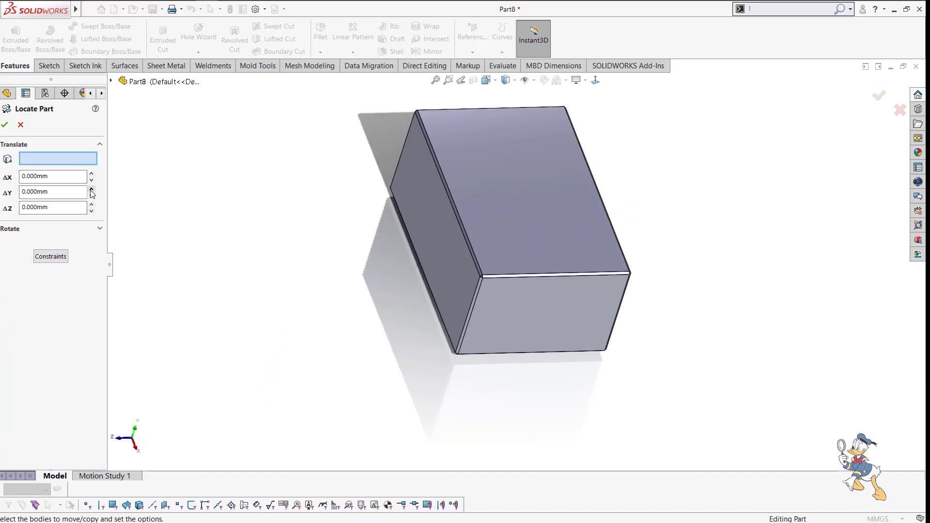
{"action": "left_click", "coordinate": [4, 126]}
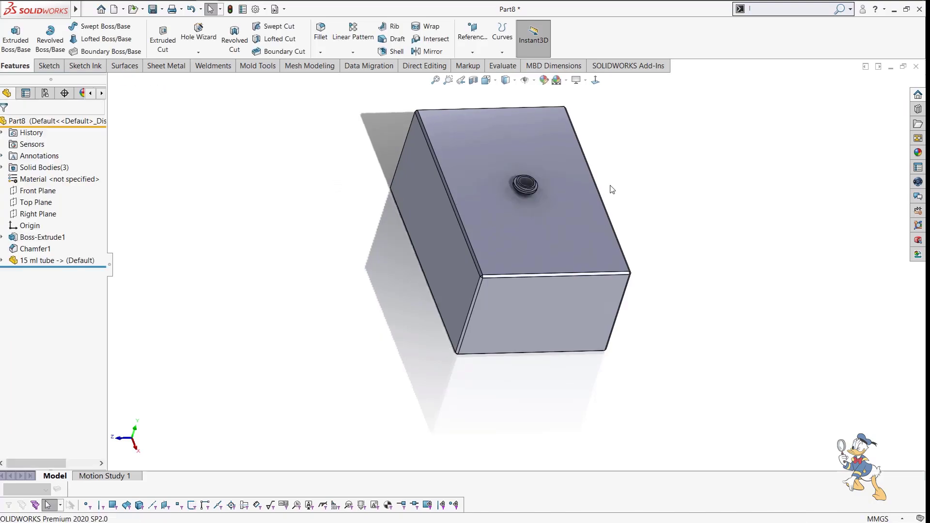
Set up a linear pattern of the tube's flange body along the block's long upper edge with 2 instances spaced 30 mm.
{"action": "scroll", "coordinate": [601, 188], "scroll_direction": "down", "scroll_amount": 3}
{"action": "scroll", "coordinate": [508, 188], "scroll_direction": "up", "scroll_amount": 3}
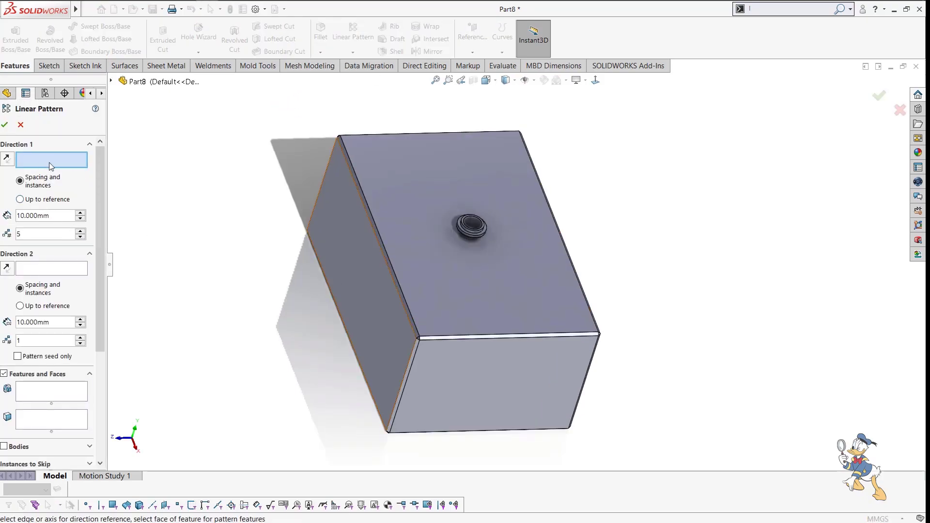
{"action": "left_click", "coordinate": [361, 188]}
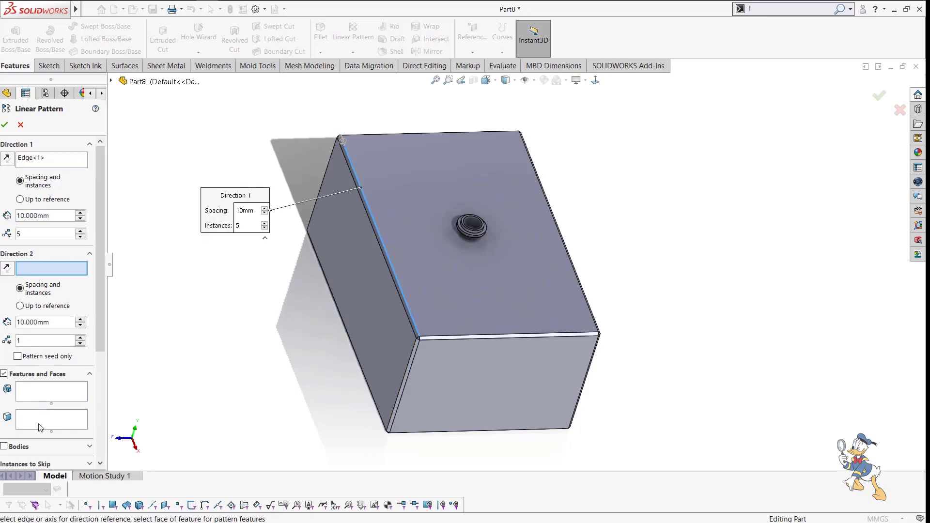
{"action": "left_click", "coordinate": [19, 446]}
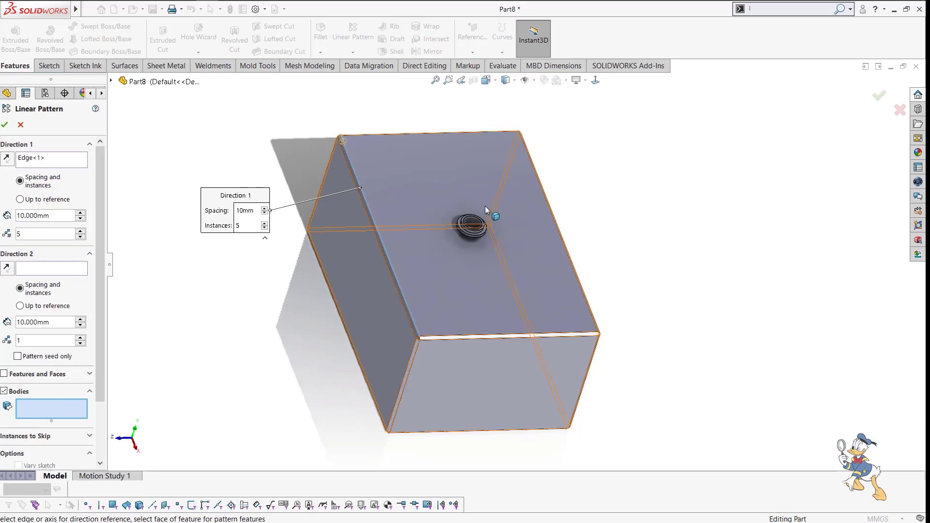
{"action": "left_click", "coordinate": [473, 229]}
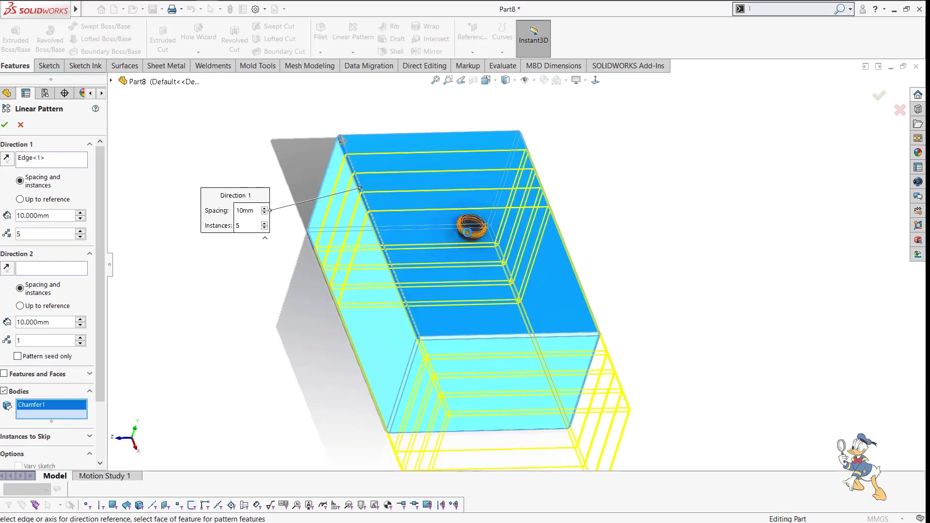
{"action": "left_click", "coordinate": [473, 232]}
{"action": "left_click", "coordinate": [474, 237]}
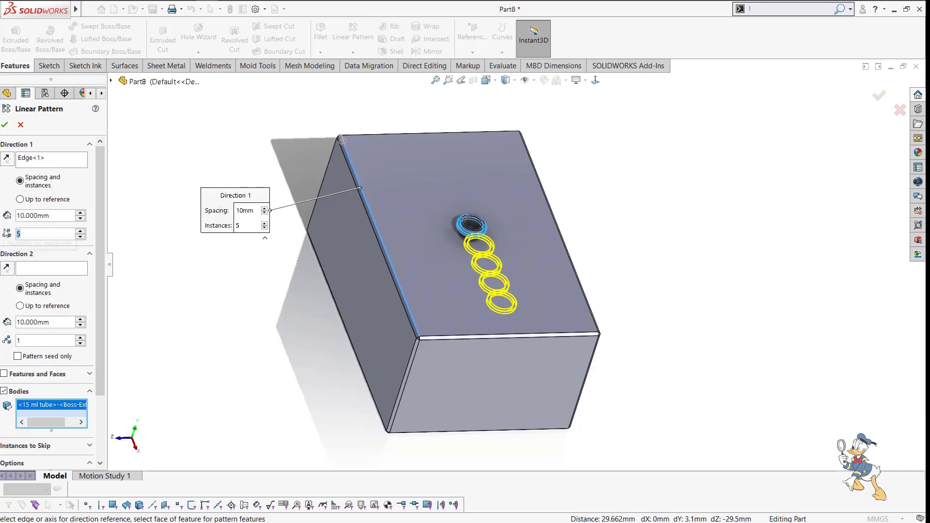
{"action": "type", "text": "2"}
{"action": "left_click", "coordinate": [80, 214]}
{"action": "left_click", "coordinate": [80, 213]}
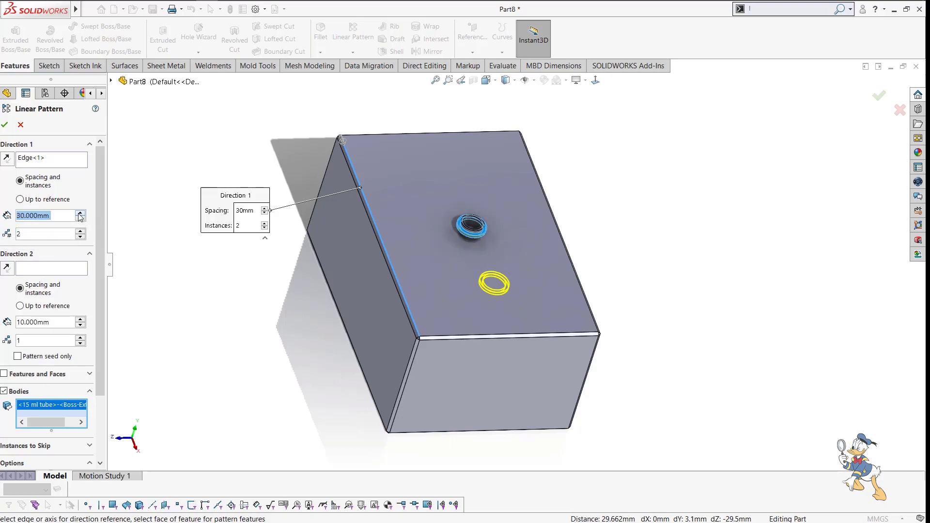
Add the block's short upper edge as the pattern's second direction with 2 instances spaced 20 mm and create the pattern.
{"action": "left_click", "coordinate": [26, 271]}
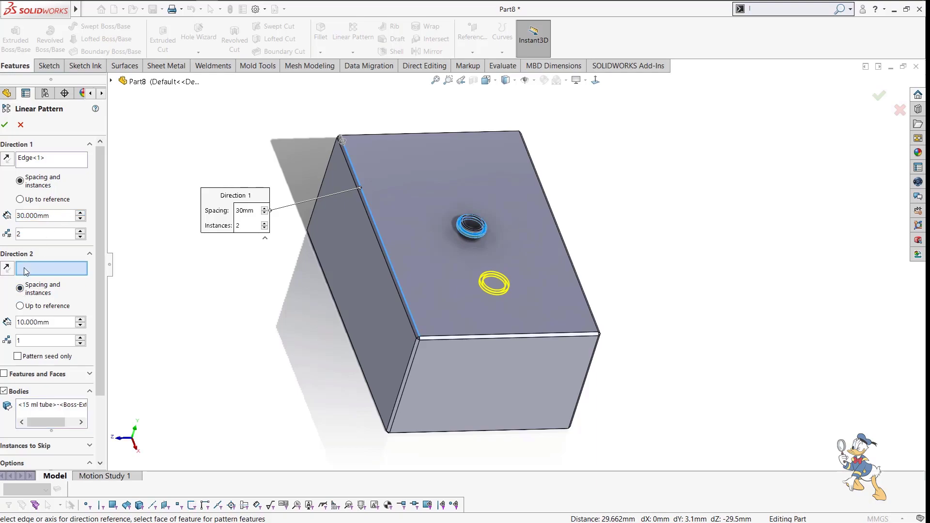
{"action": "left_click", "coordinate": [498, 335]}
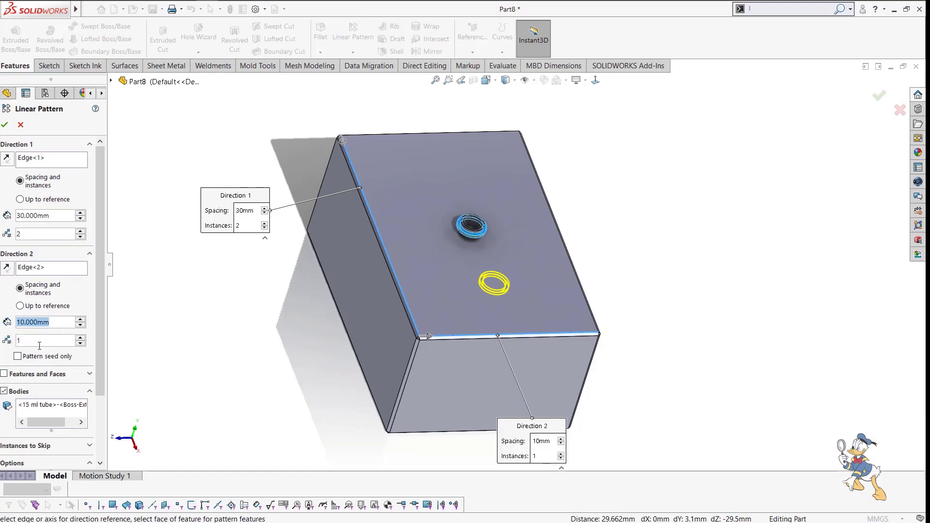
{"action": "type", "text": "2"}
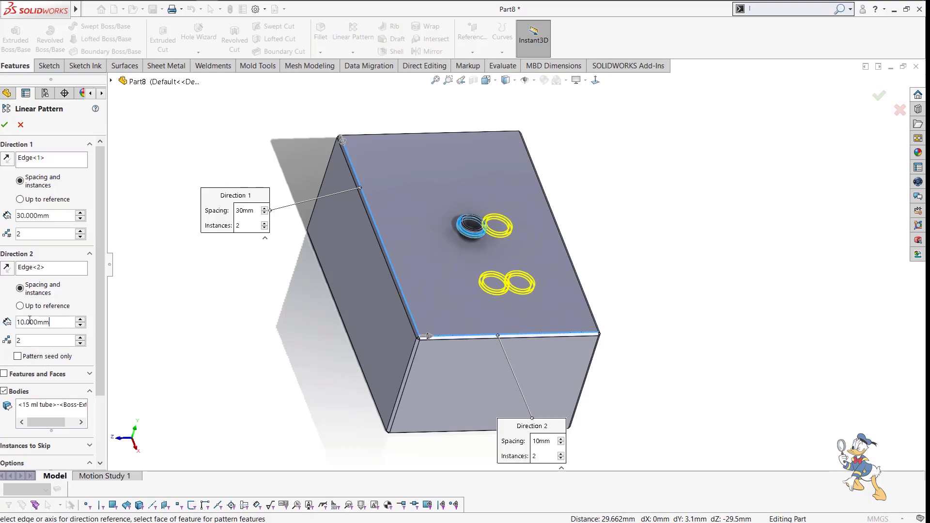
{"action": "type", "text": "30"}
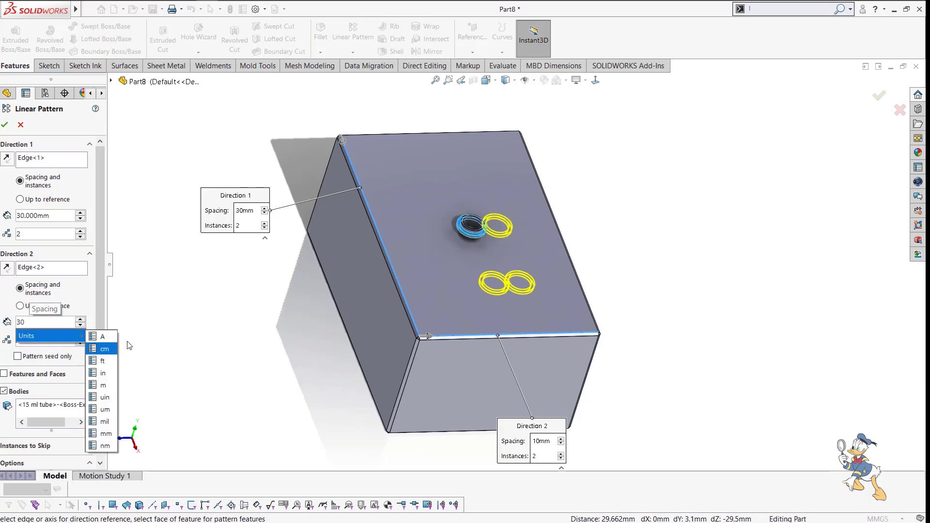
{"action": "key", "text": "Return"}
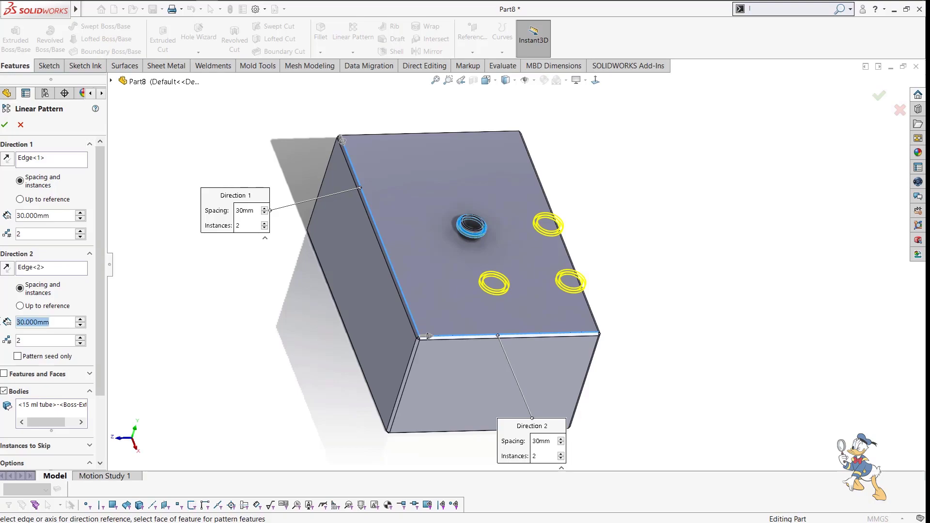
{"action": "type", "text": "20"}
{"action": "key", "text": "Return"}
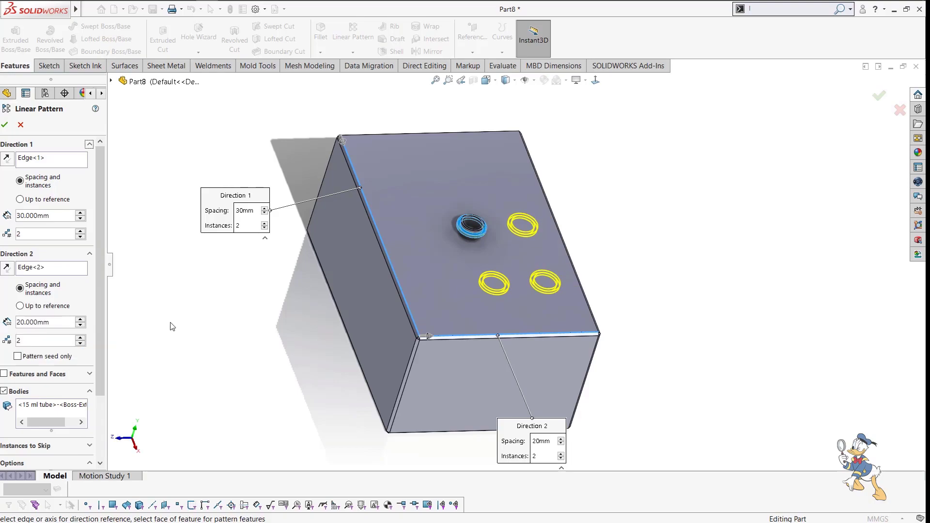
{"action": "left_click", "coordinate": [5, 126]}
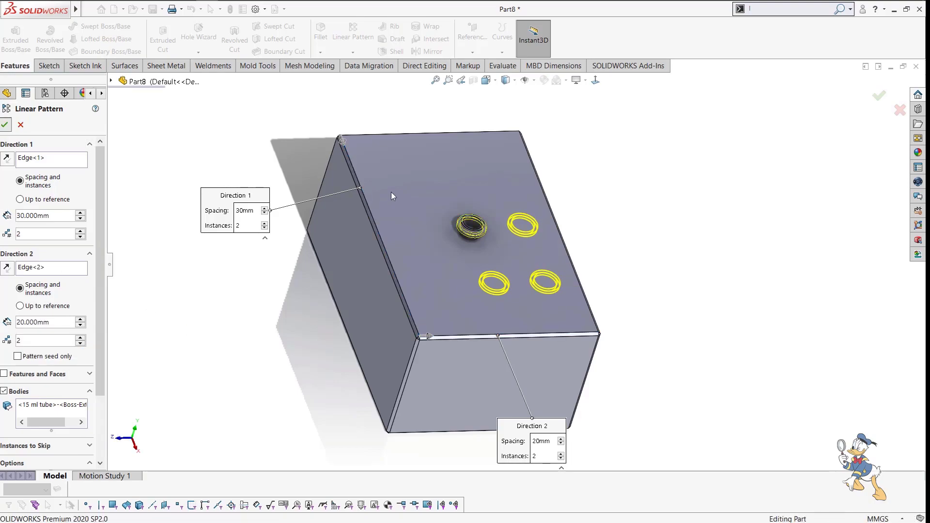
Edit the linear pattern to include the revolved tube body along with the flange body.
{"action": "scroll", "coordinate": [540, 260], "scroll_direction": "down", "scroll_amount": 5}
{"action": "scroll", "coordinate": [539, 261], "scroll_direction": "up", "scroll_amount": 5}
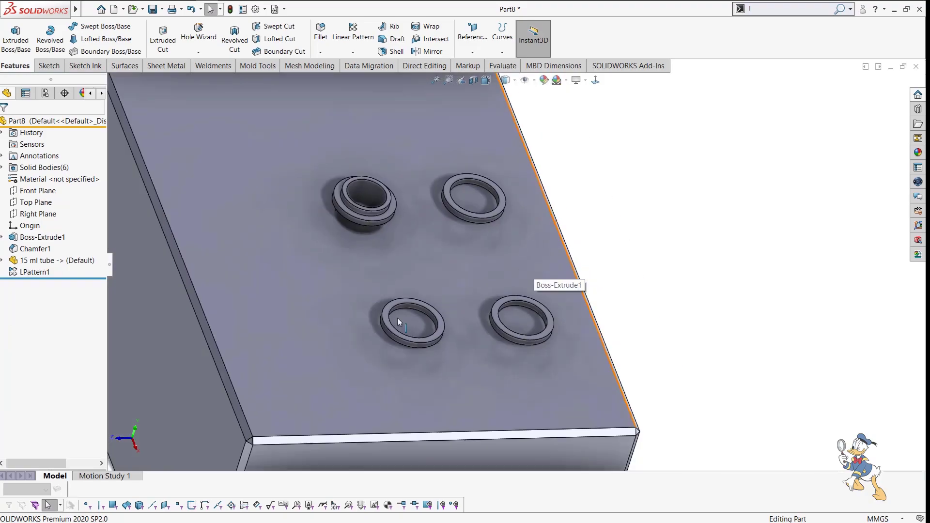
{"action": "left_click", "coordinate": [42, 272]}
{"action": "left_click", "coordinate": [49, 239]}
{"action": "scroll", "coordinate": [101, 282], "scroll_direction": "down", "scroll_amount": 3}
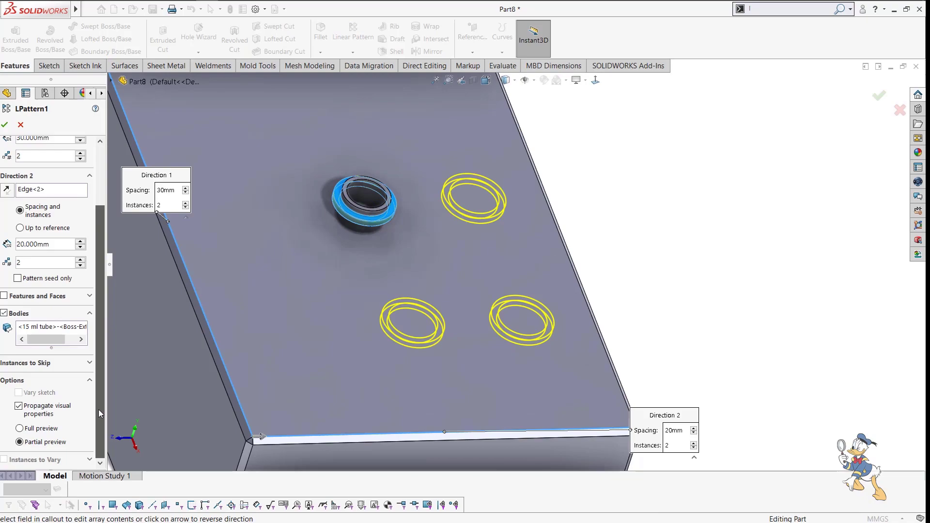
{"action": "left_click", "coordinate": [51, 327]}
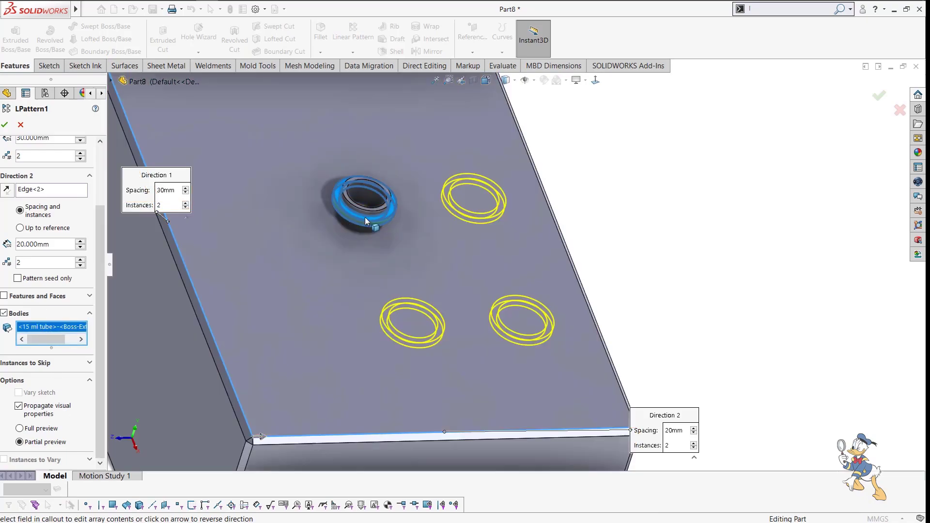
{"action": "left_click", "coordinate": [371, 226]}
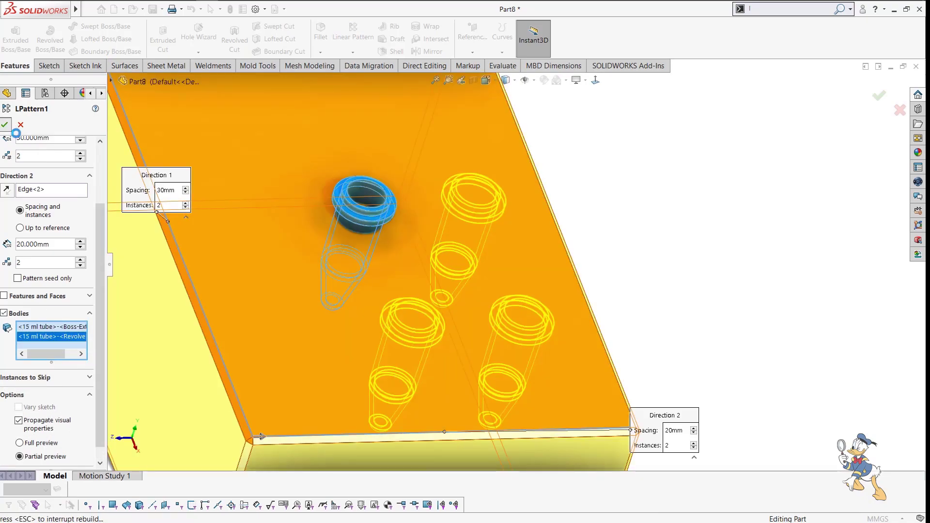
{"action": "left_click", "coordinate": [6, 126]}
Examine the four patterned tubes and where they enter the block's upper face.
{"action": "scroll", "coordinate": [565, 263], "scroll_direction": "up", "scroll_amount": 5}
{"action": "middle_click_drag", "start_coordinate": [565, 264], "coordinate": [400, 198]}
{"action": "scroll", "coordinate": [442, 184], "scroll_direction": "down", "scroll_amount": 6}
{"action": "scroll", "coordinate": [505, 267], "scroll_direction": "up", "scroll_amount": 3}
{"action": "mouse_move", "coordinate": [505, 267]}
{"action": "middle_mouse_down"}
{"action": "mouse_move", "coordinate": [456, 245]}
{"action": "mouse_move", "coordinate": [501, 273]}
{"action": "middle_mouse_up"}
{"action": "scroll", "coordinate": [503, 266], "scroll_direction": "up", "scroll_amount": 3}
{"action": "scroll", "coordinate": [501, 274], "scroll_direction": "down", "scroll_amount": 2}
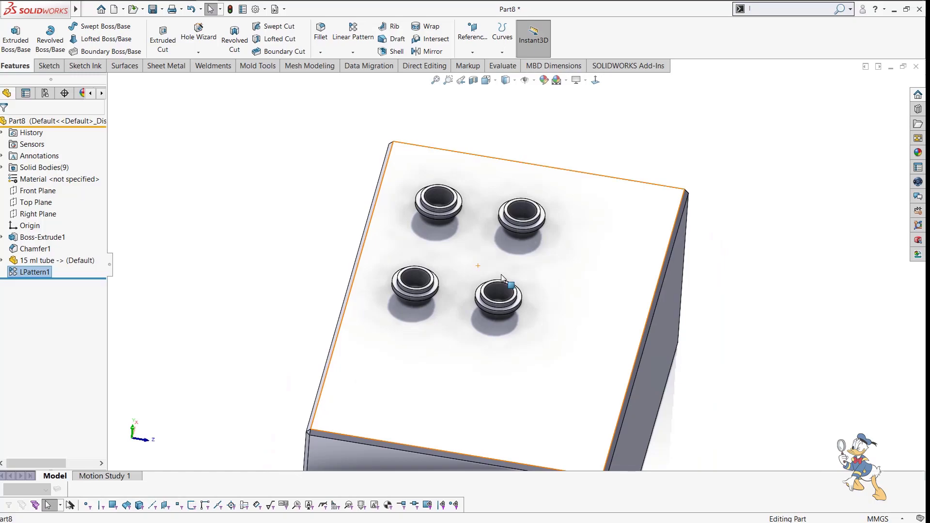
{"action": "scroll", "coordinate": [506, 281], "scroll_direction": "up", "scroll_amount": 2}
{"action": "scroll", "coordinate": [544, 294], "scroll_direction": "down", "scroll_amount": 4}
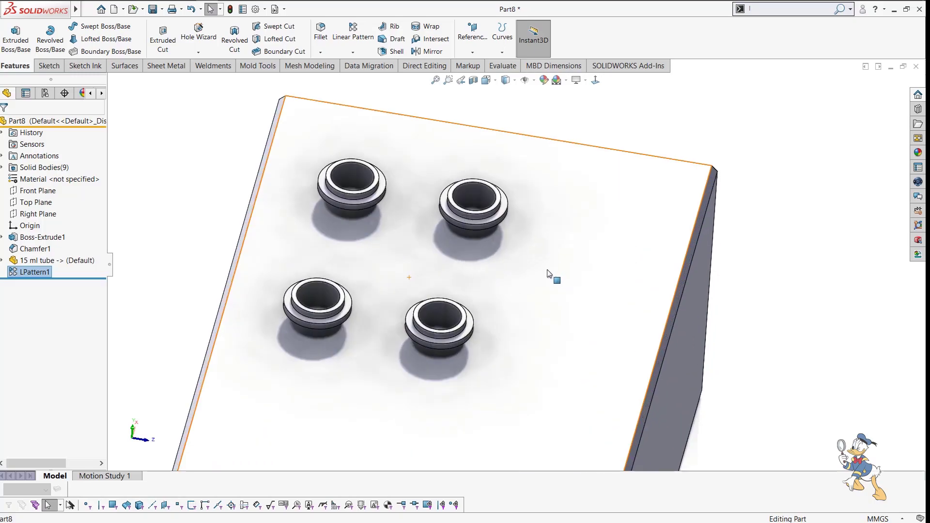
{"action": "scroll", "coordinate": [508, 259], "scroll_direction": "up", "scroll_amount": 3}
{"action": "left_click", "coordinate": [538, 139]}
{"action": "middle_click_drag", "start_coordinate": [538, 139], "coordinate": [518, 197]}
{"action": "scroll", "coordinate": [518, 197], "scroll_direction": "down", "scroll_amount": 3}
{"action": "middle_click_drag", "start_coordinate": [485, 279], "coordinate": [464, 322]}
{"action": "scroll", "coordinate": [467, 247], "scroll_direction": "down", "scroll_amount": 5}
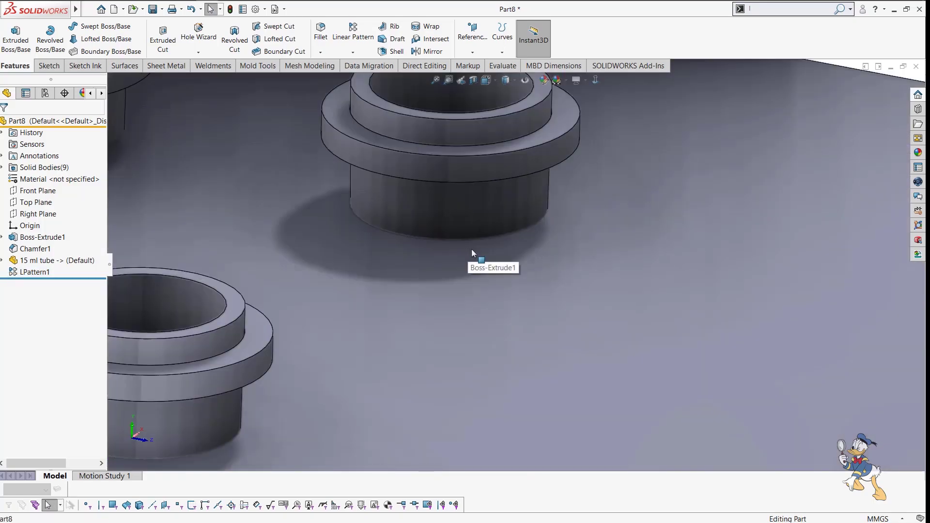
{"action": "scroll", "coordinate": [471, 252], "scroll_direction": "up", "scroll_amount": 4}
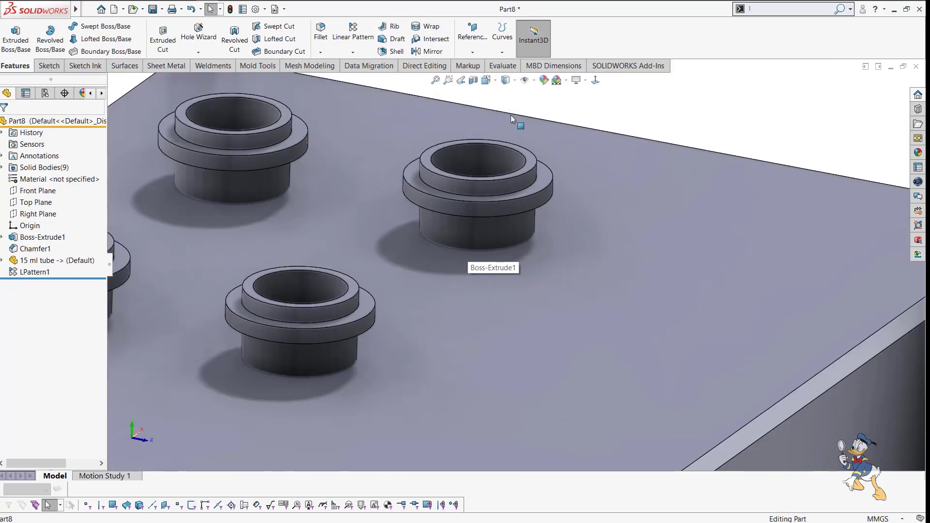
Start an Indent with the block as target body, the first tube as tool body region, and the Cut option enabled.
{"action": "mouse_move", "coordinate": [776, 15]}
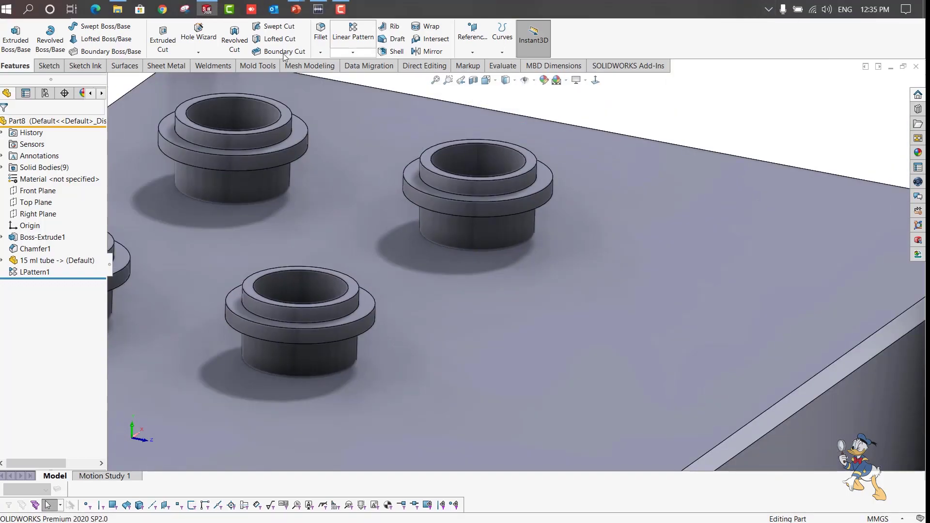
{"action": "left_click", "coordinate": [128, 9]}
{"action": "mouse_move", "coordinate": [151, 9]}
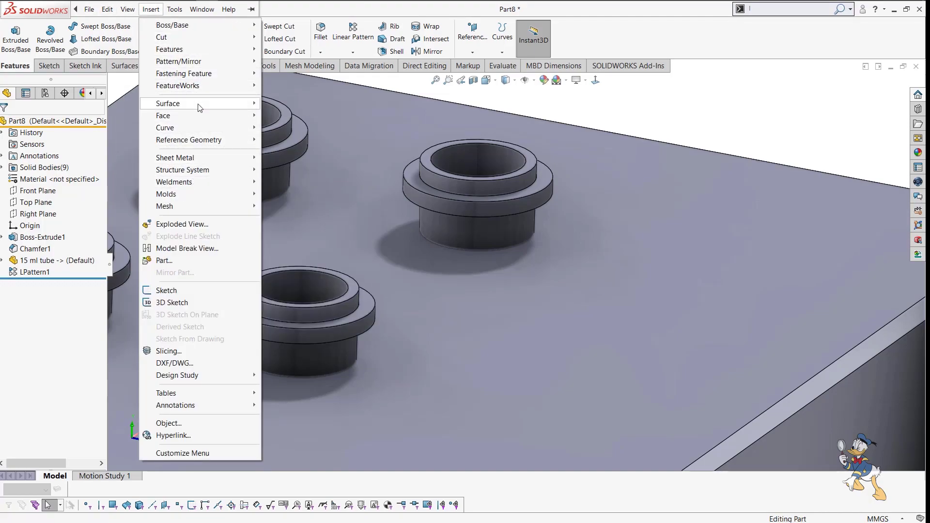
{"action": "mouse_move", "coordinate": [250, 51]}
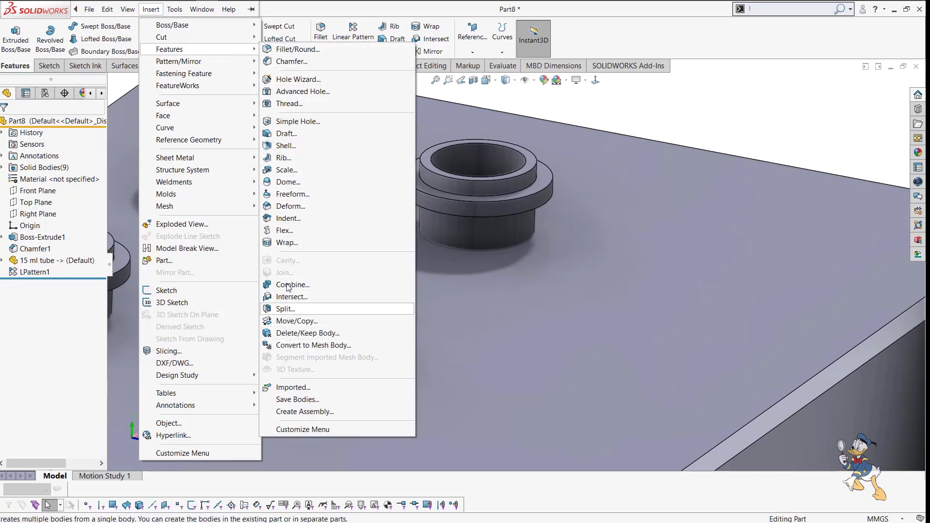
{"action": "left_click", "coordinate": [296, 219]}
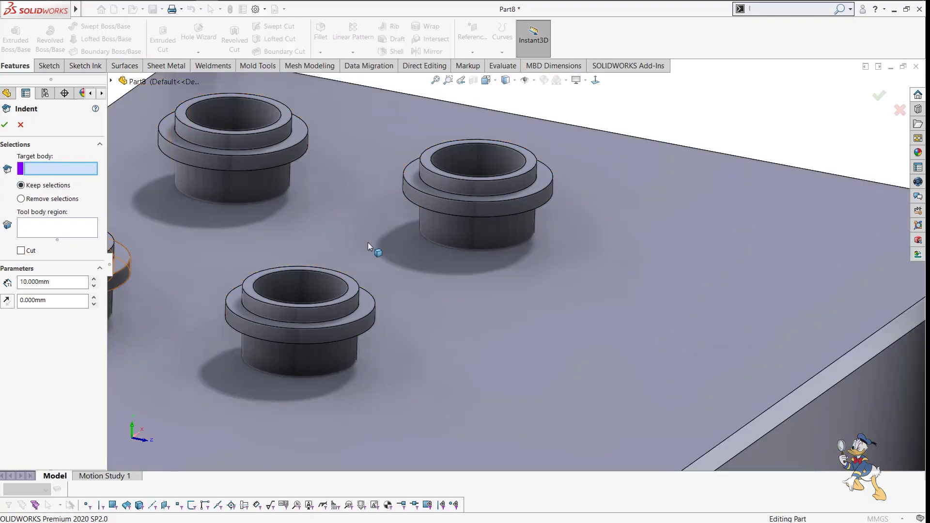
{"action": "left_click", "coordinate": [628, 273]}
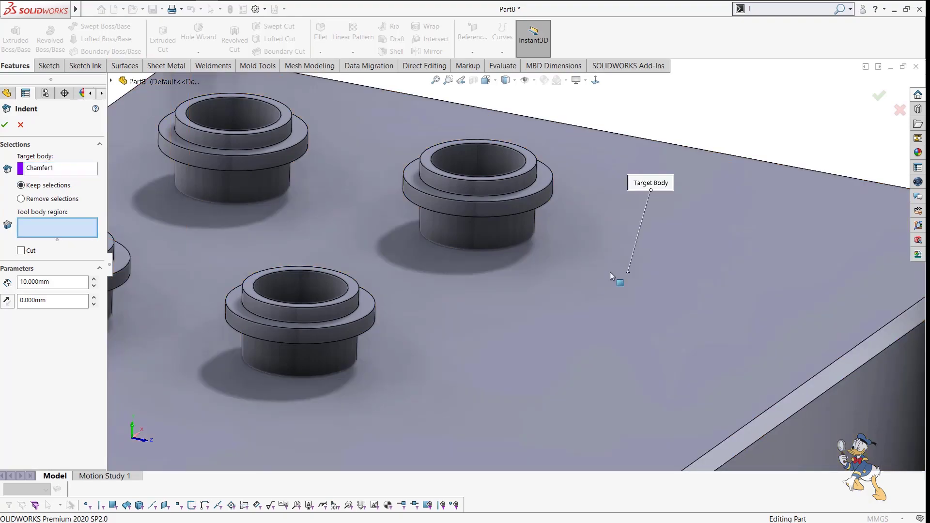
{"action": "left_click", "coordinate": [443, 231]}
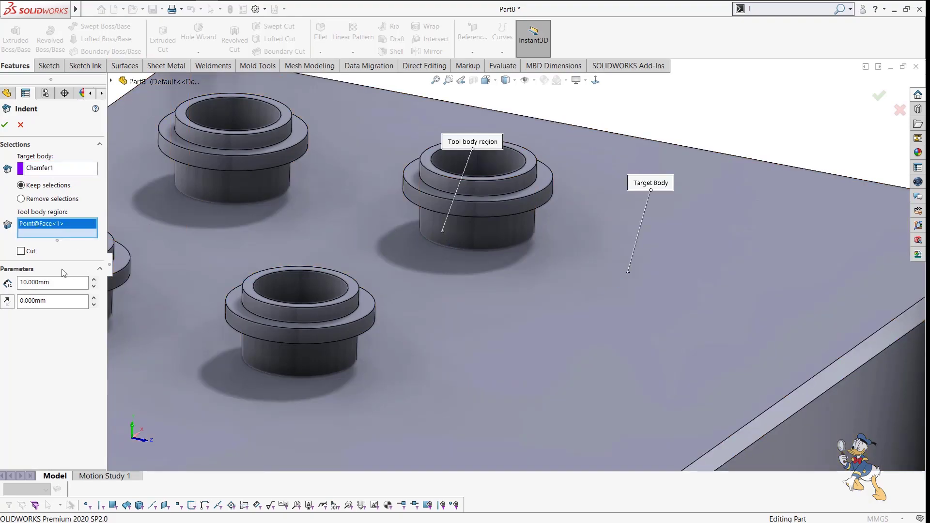
{"action": "left_click", "coordinate": [21, 251]}
{"action": "middle_click_drag", "start_coordinate": [678, 245], "coordinate": [587, 370]}
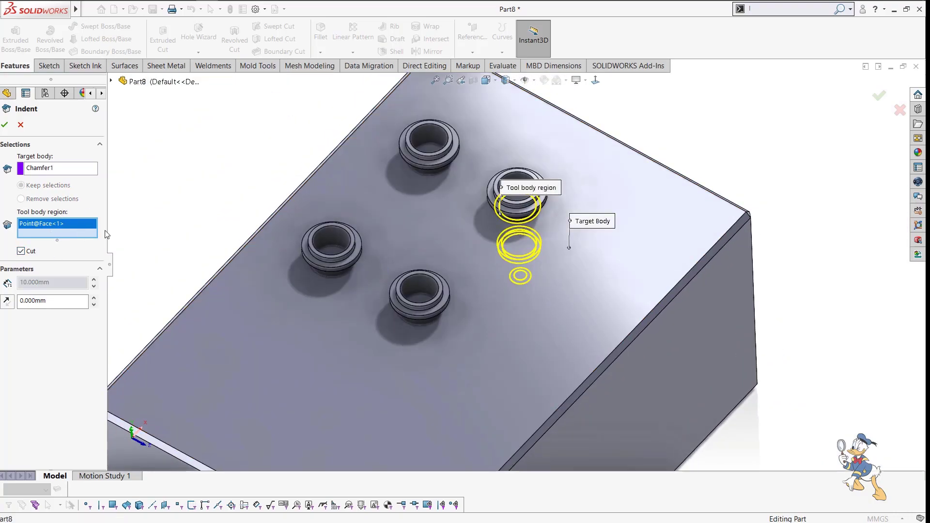
Add the other three tubes as tool body regions and create the indent cut with 0 mm clearance.
{"action": "left_click", "coordinate": [415, 321]}
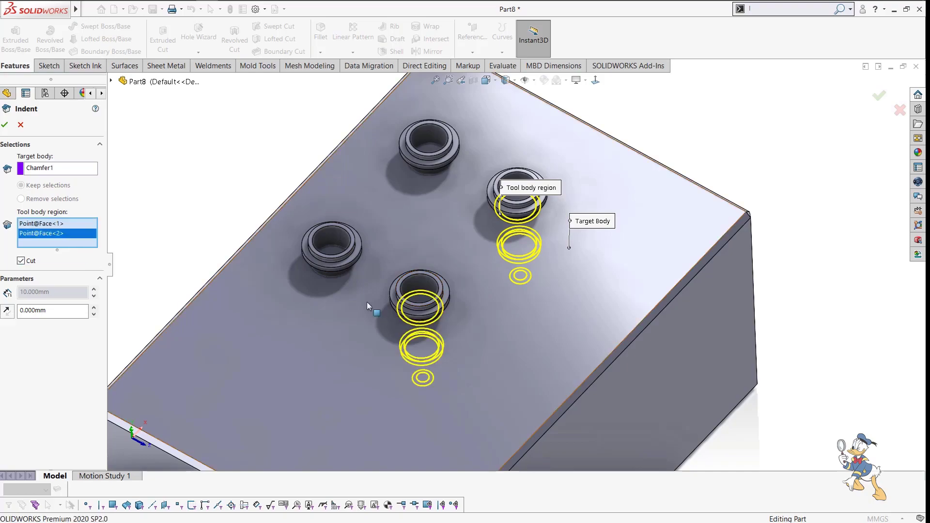
{"action": "left_click", "coordinate": [330, 277]}
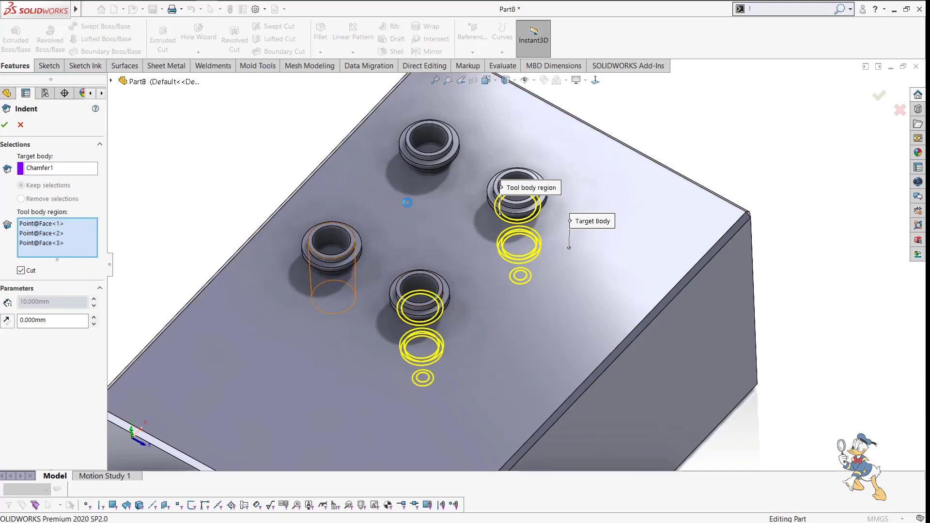
{"action": "left_click", "coordinate": [431, 172]}
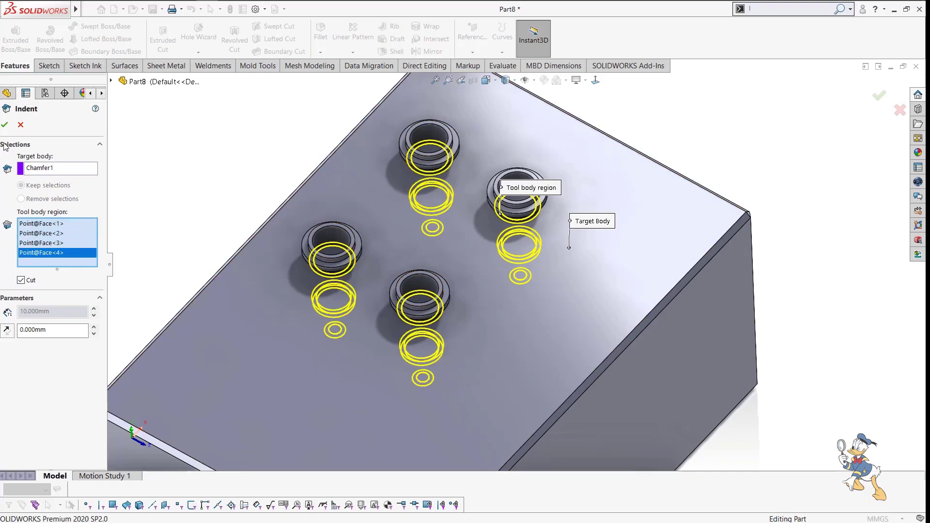
{"action": "left_click", "coordinate": [4, 125]}
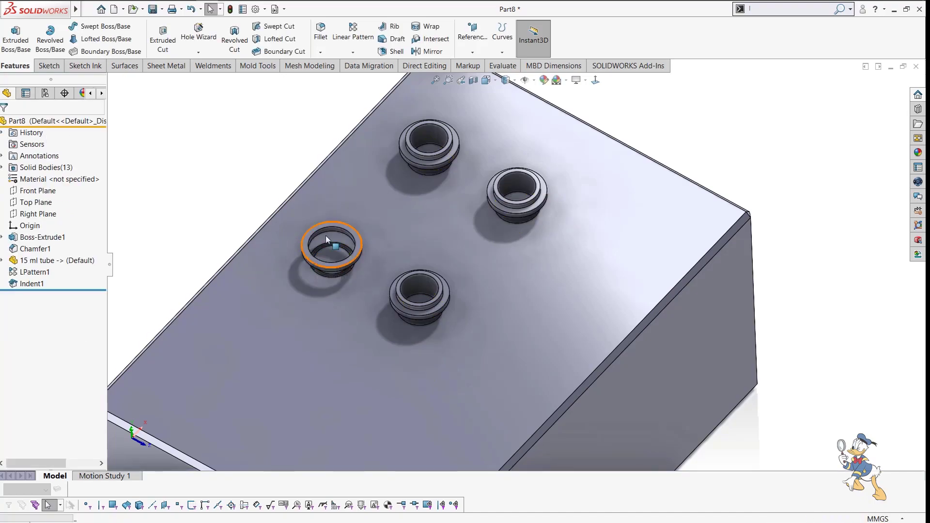
Hide the tube and flange bodies above the block's upper face.
{"action": "key", "text": "Tab"}
{"action": "key", "text": "Tab"}
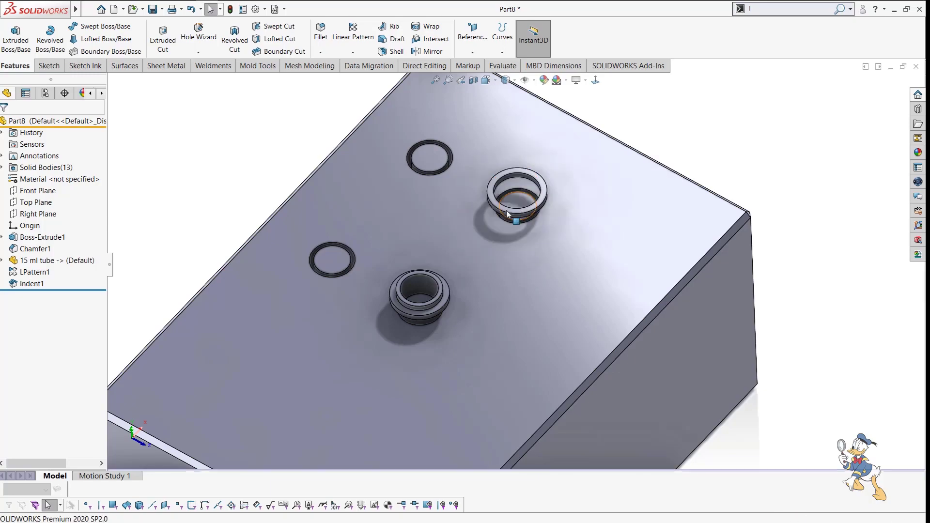
{"action": "key", "text": "Tab"}
{"action": "key", "text": "Tab"}
{"action": "key", "text": "Tab"}
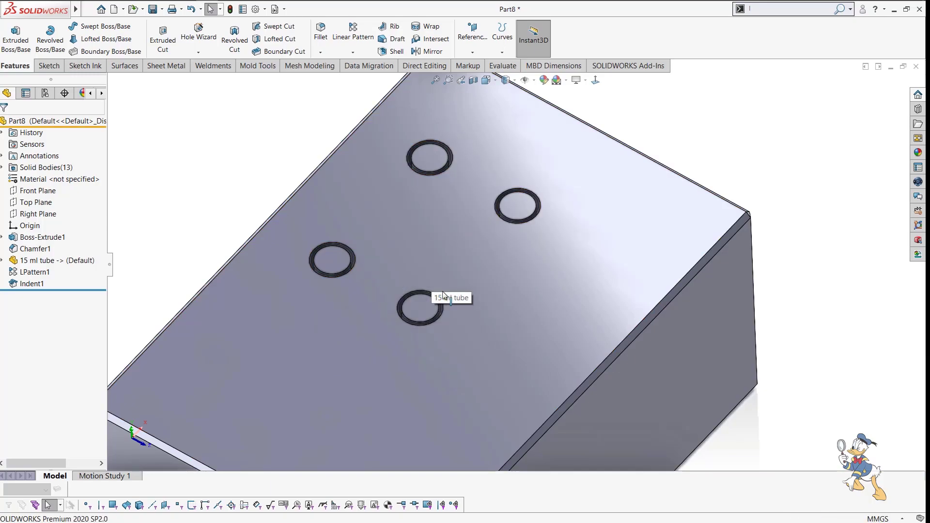
Delete the four core bodies left inside the ring-shaped cuts in the block.
{"action": "left_click", "coordinate": [413, 69]}
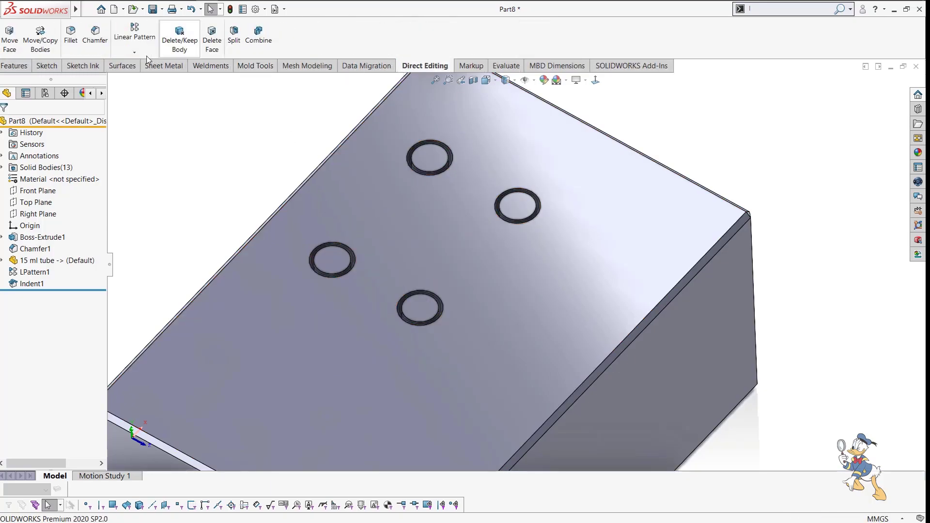
{"action": "left_click", "coordinate": [179, 39]}
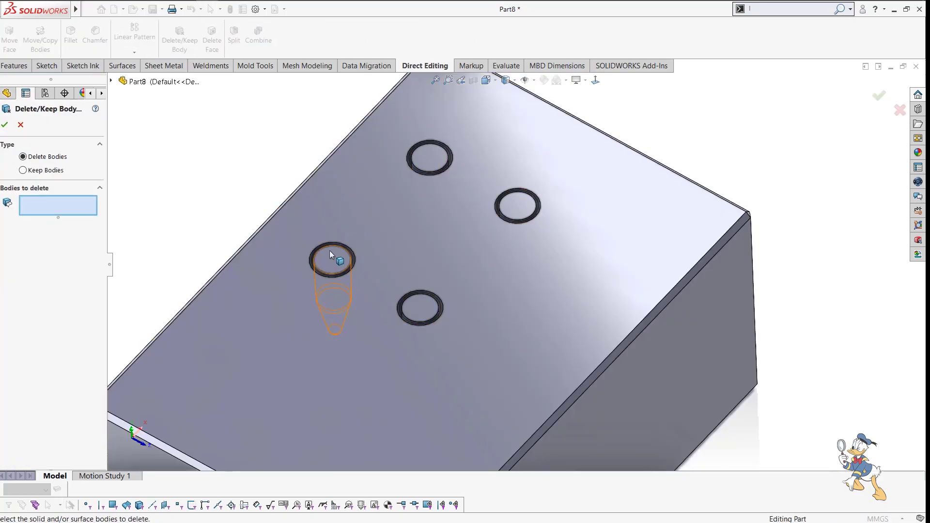
{"action": "left_click", "coordinate": [331, 257]}
{"action": "left_click", "coordinate": [430, 160]}
{"action": "left_click", "coordinate": [517, 208]}
{"action": "left_click", "coordinate": [422, 319]}
{"action": "right_click", "coordinate": [422, 320]}
Apply the 3 Point Faded scene to the model display.
{"action": "scroll", "coordinate": [517, 233], "scroll_direction": "up", "scroll_amount": 2}
{"action": "middle_click_drag", "start_coordinate": [517, 229], "coordinate": [502, 288]}
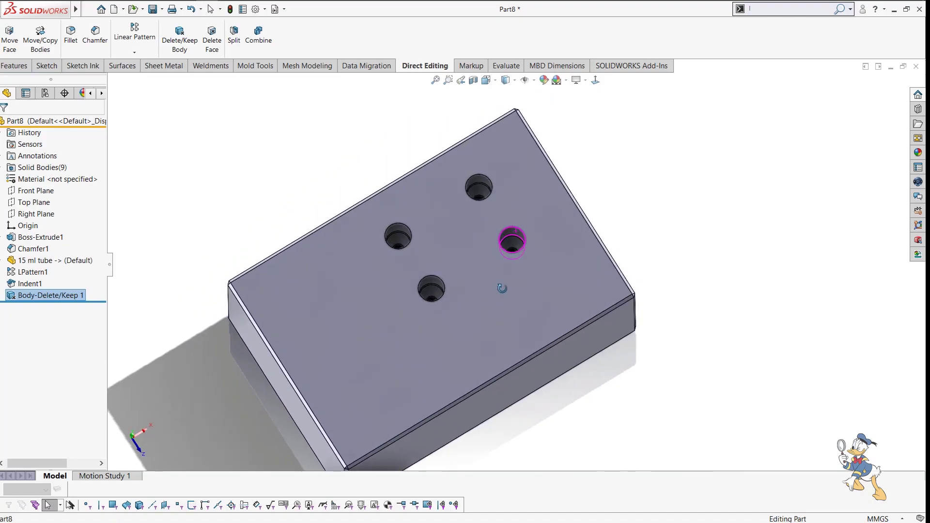
{"action": "scroll", "coordinate": [499, 238], "scroll_direction": "down", "scroll_amount": 5}
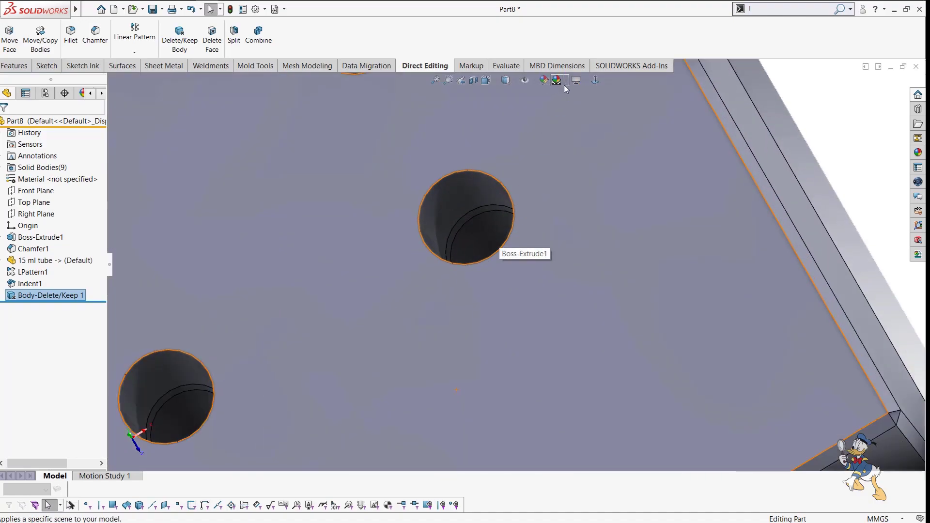
{"action": "left_click", "coordinate": [565, 86]}
{"action": "left_click", "coordinate": [572, 107]}
{"action": "scroll", "coordinate": [511, 267], "scroll_direction": "up", "scroll_amount": 3}
{"action": "middle_click_drag", "start_coordinate": [474, 296], "coordinate": [487, 310]}
{"action": "left_click", "coordinate": [565, 83]}
{"action": "left_click", "coordinate": [573, 94]}
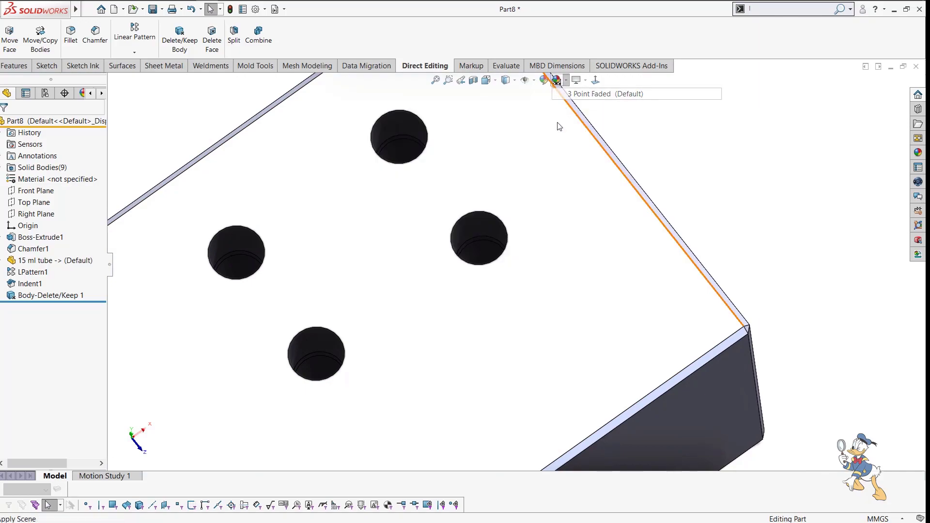
Chamfer the upper edges of the four tube holes by 1 mm at 45°.
{"action": "scroll", "coordinate": [492, 218], "scroll_direction": "down", "scroll_amount": 5}
{"action": "middle_click_drag", "start_coordinate": [492, 218], "coordinate": [499, 116]}
{"action": "scroll", "coordinate": [494, 187], "scroll_direction": "up", "scroll_amount": 7}
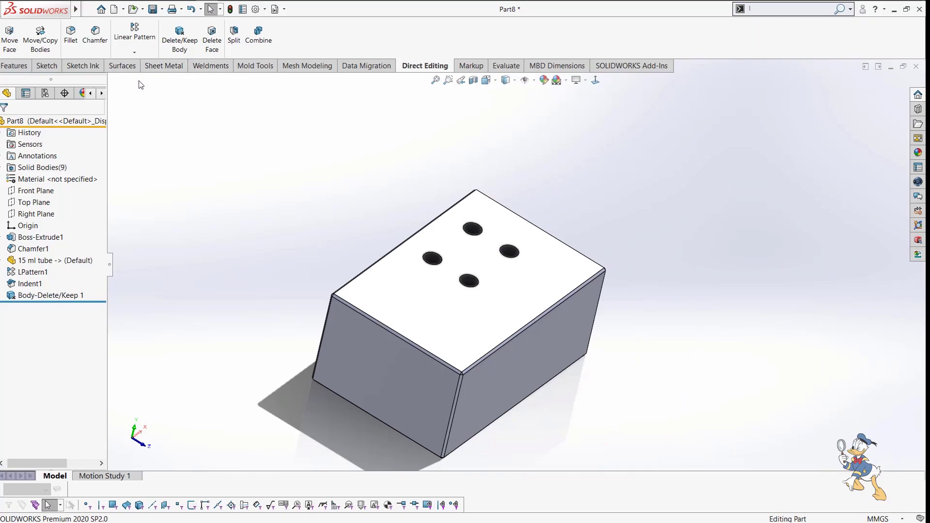
{"action": "left_click", "coordinate": [25, 67]}
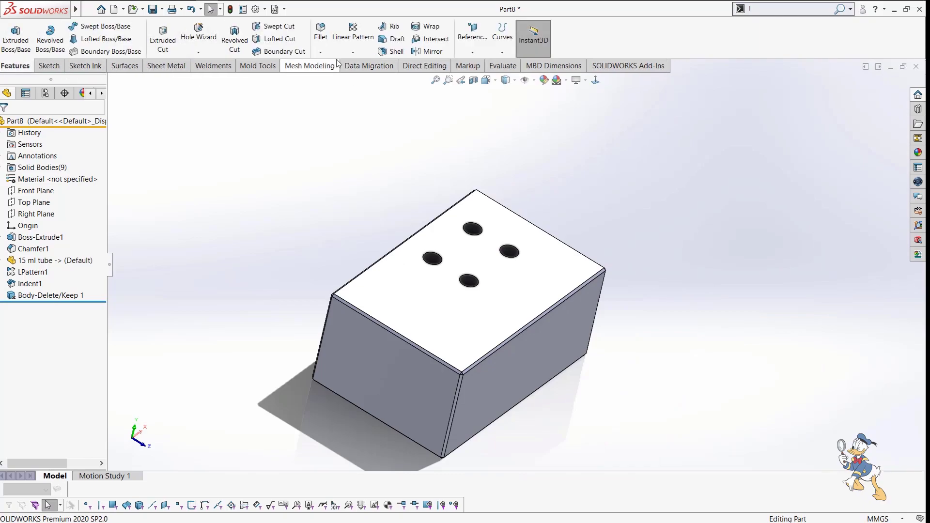
{"action": "left_click", "coordinate": [321, 52]}
{"action": "left_click", "coordinate": [338, 77]}
{"action": "scroll", "coordinate": [483, 234], "scroll_direction": "down", "scroll_amount": 2}
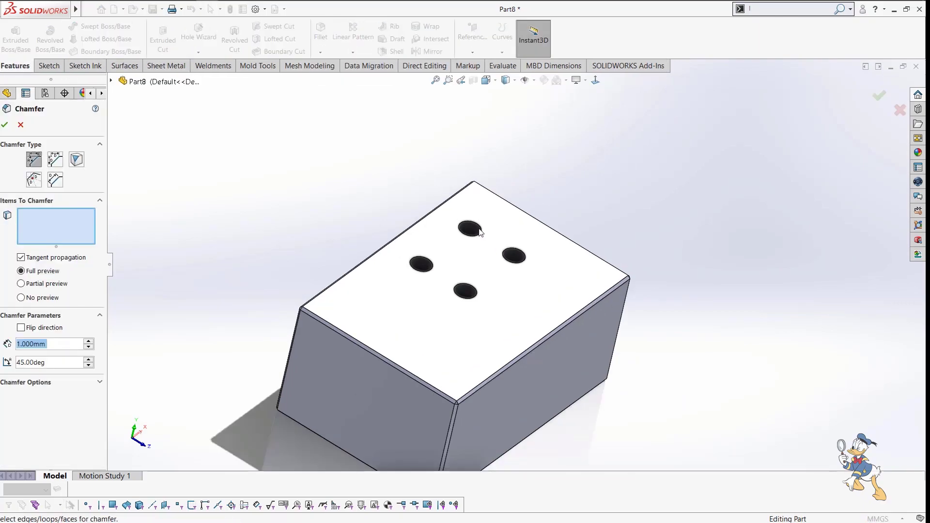
{"action": "left_click", "coordinate": [474, 225]}
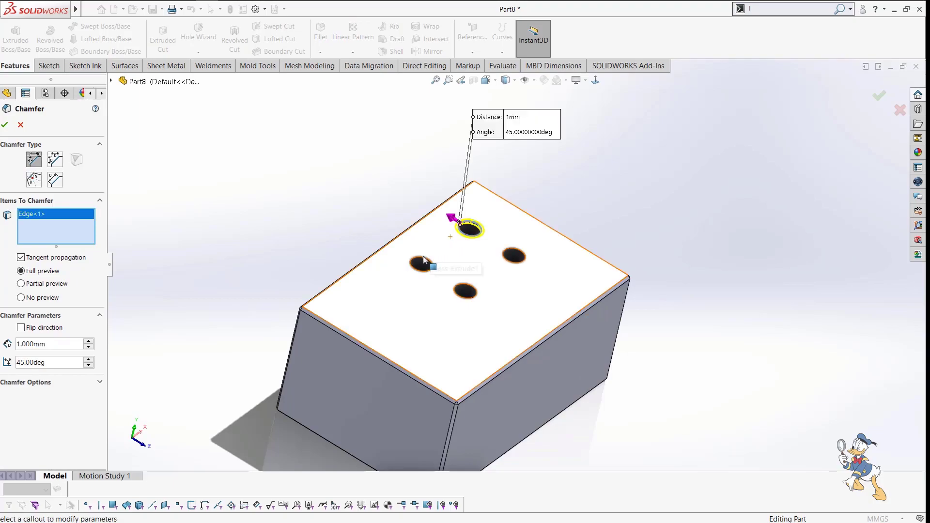
{"action": "left_click", "coordinate": [423, 261]}
{"action": "left_click", "coordinate": [468, 289]}
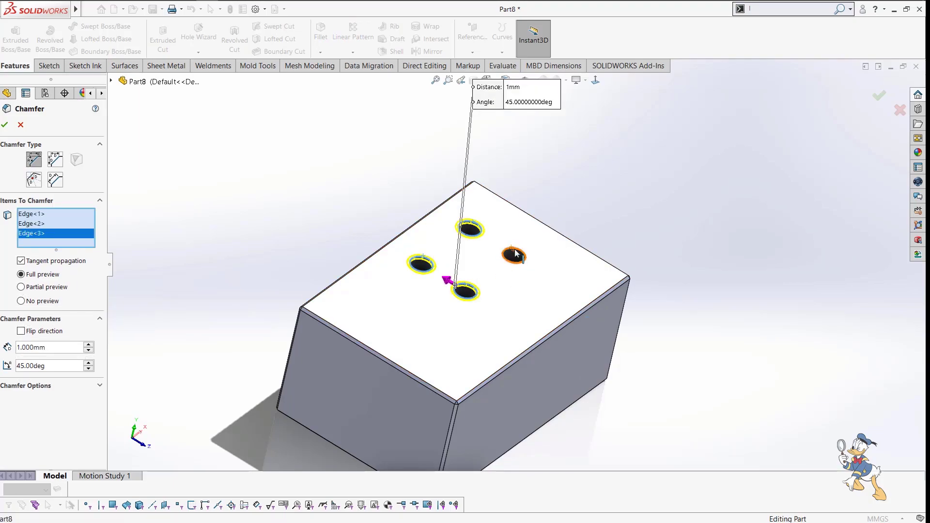
{"action": "left_click", "coordinate": [515, 254]}
{"action": "left_click", "coordinate": [4, 126]}
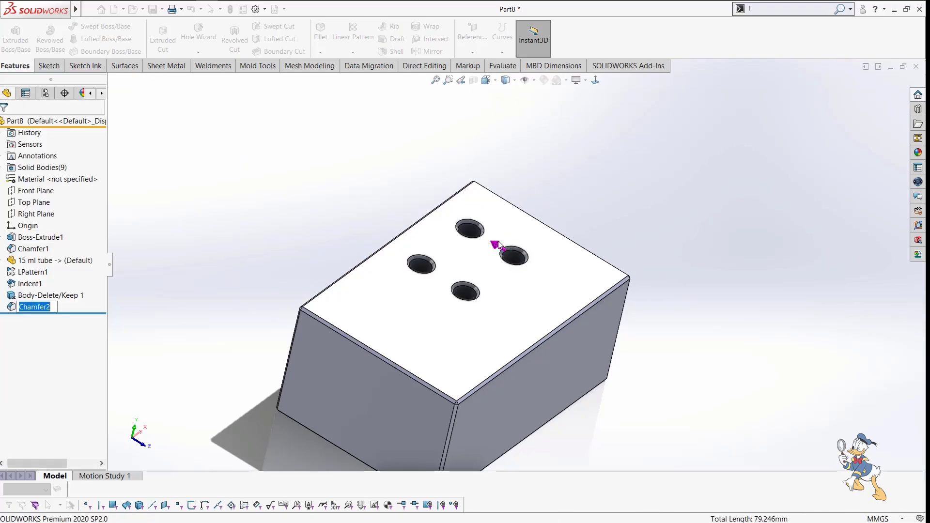
Close the block part without saving and create a new assembly from the Assembly_MM template.
{"action": "scroll", "coordinate": [494, 243], "scroll_direction": "down", "scroll_amount": 6}
{"action": "middle_click_drag", "start_coordinate": [472, 245], "coordinate": [445, 400]}
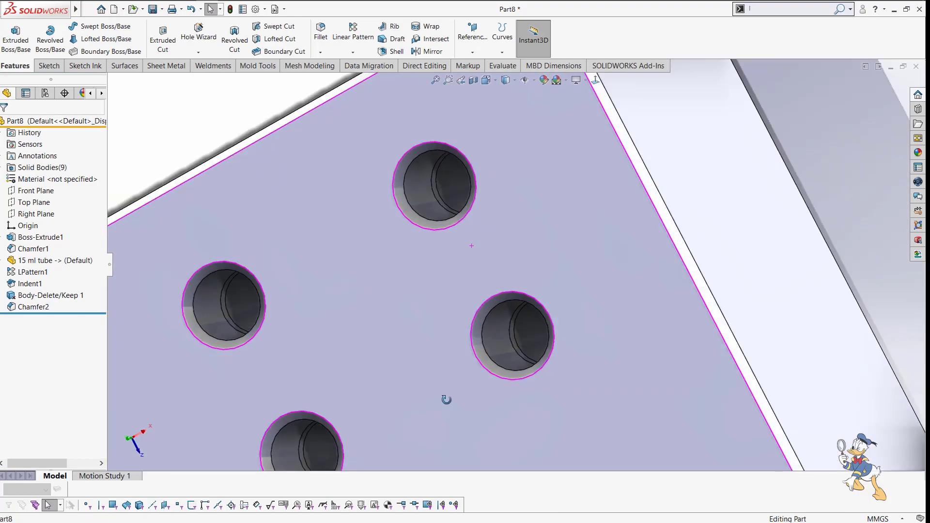
{"action": "scroll", "coordinate": [445, 312], "scroll_direction": "up", "scroll_amount": 6}
{"action": "middle_click_drag", "start_coordinate": [486, 202], "coordinate": [566, 162]}
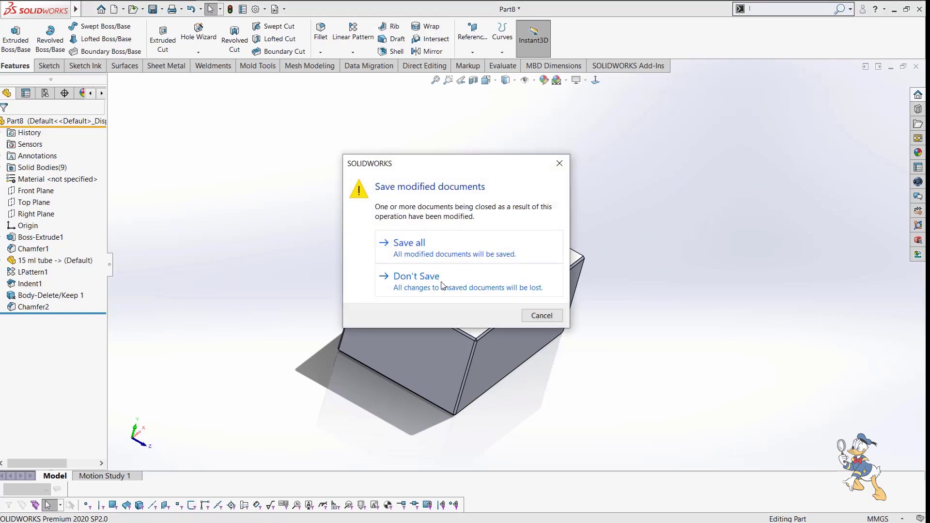
{"action": "left_click", "coordinate": [442, 285]}
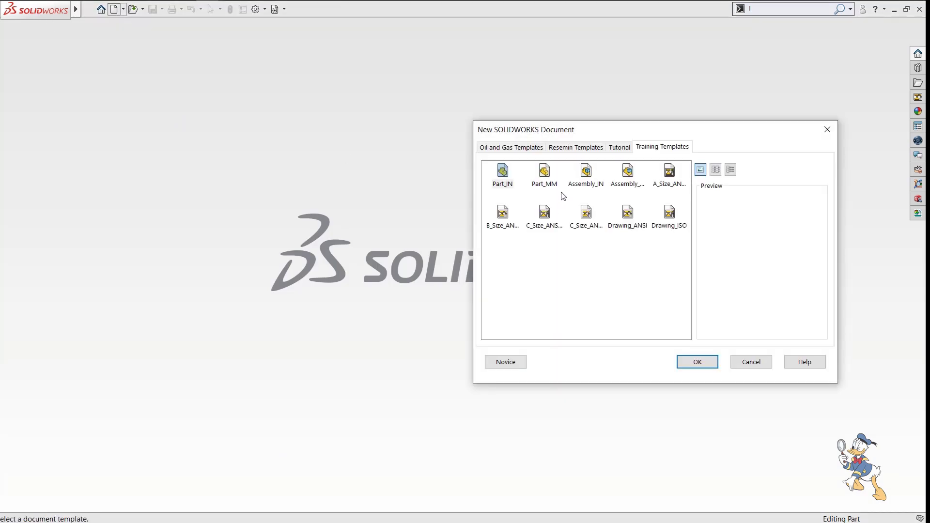
{"action": "left_click", "coordinate": [629, 181]}
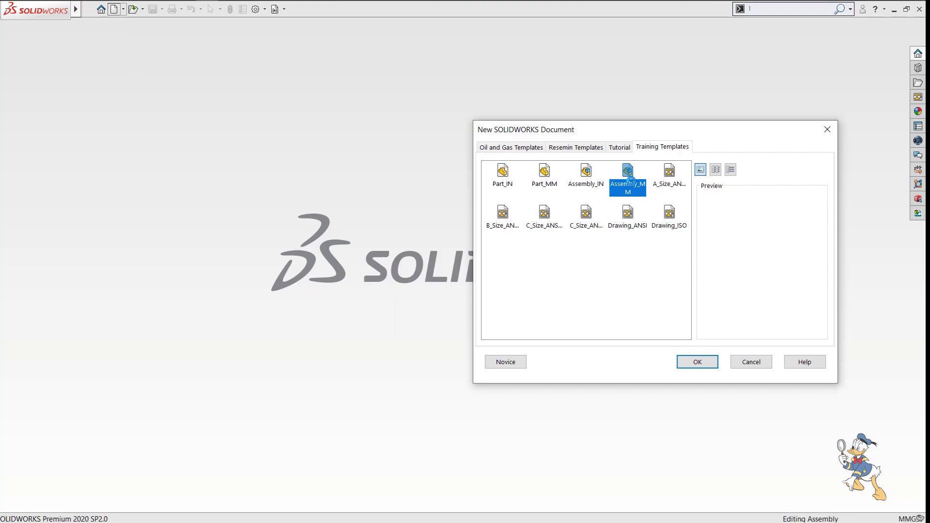
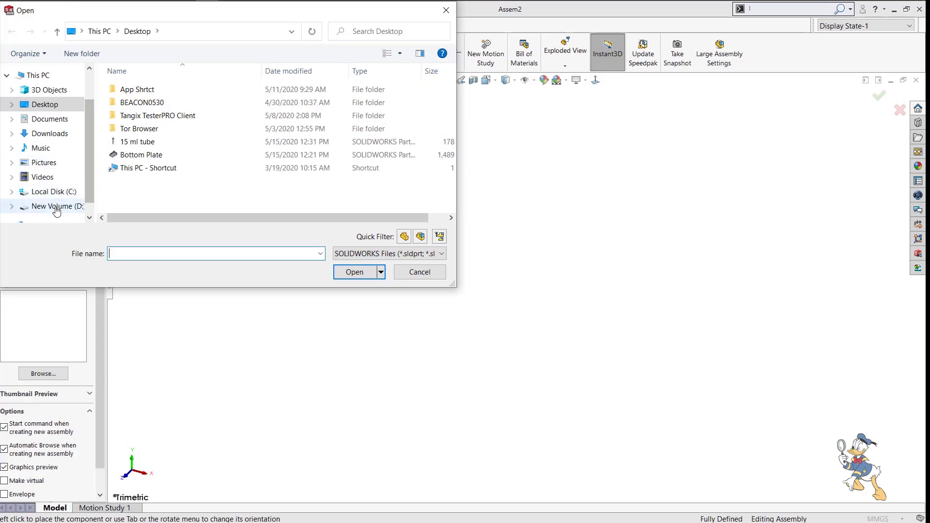
Browse to the Medic folder under Temp > cad > Self on New Volume (D:) for the component to insert.
{"action": "left_click", "coordinate": [56, 207]}
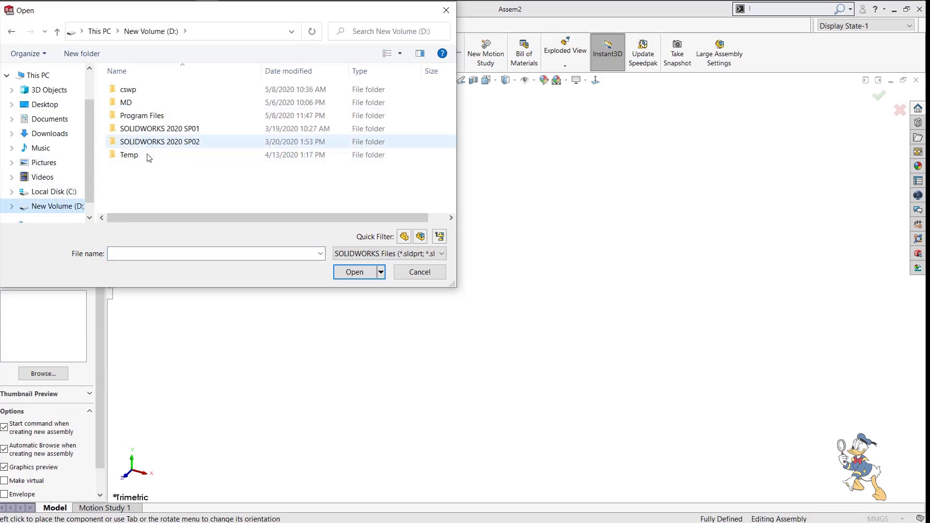
{"action": "double_click", "coordinate": [145, 155]}
{"action": "left_click", "coordinate": [158, 92]}
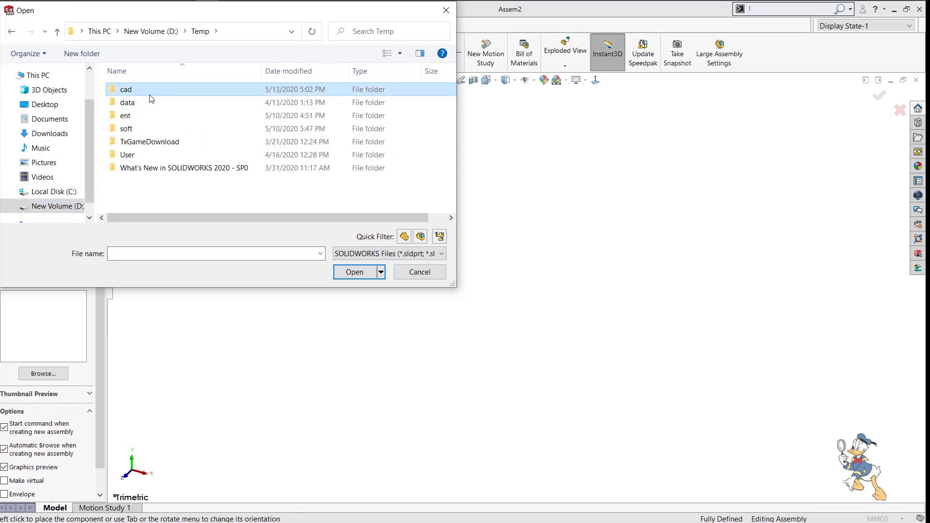
{"action": "key", "text": "Return"}
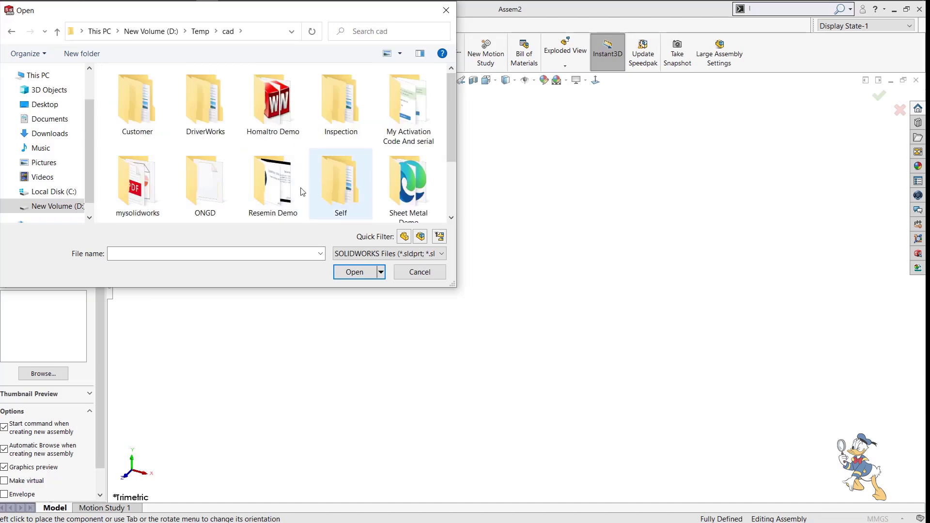
{"action": "key", "text": "Return"}
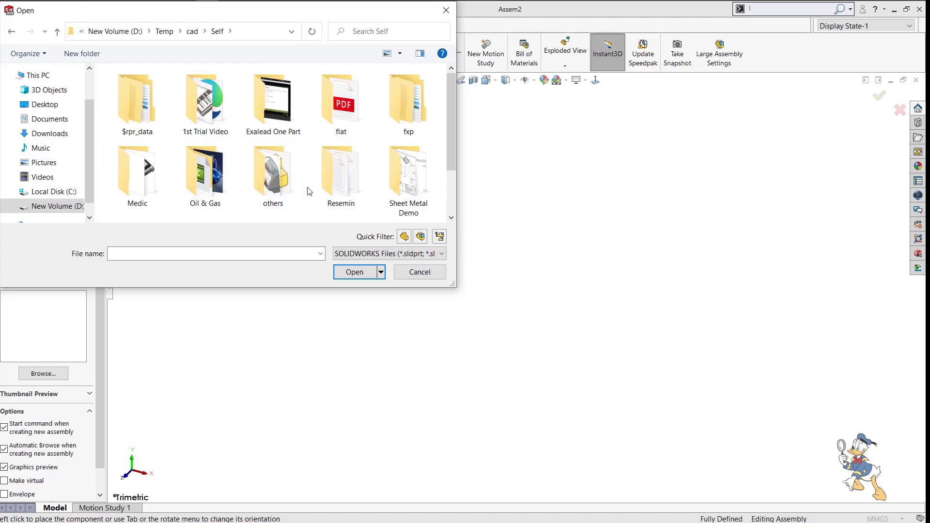
{"action": "left_click", "coordinate": [144, 187]}
{"action": "key", "text": "Return"}
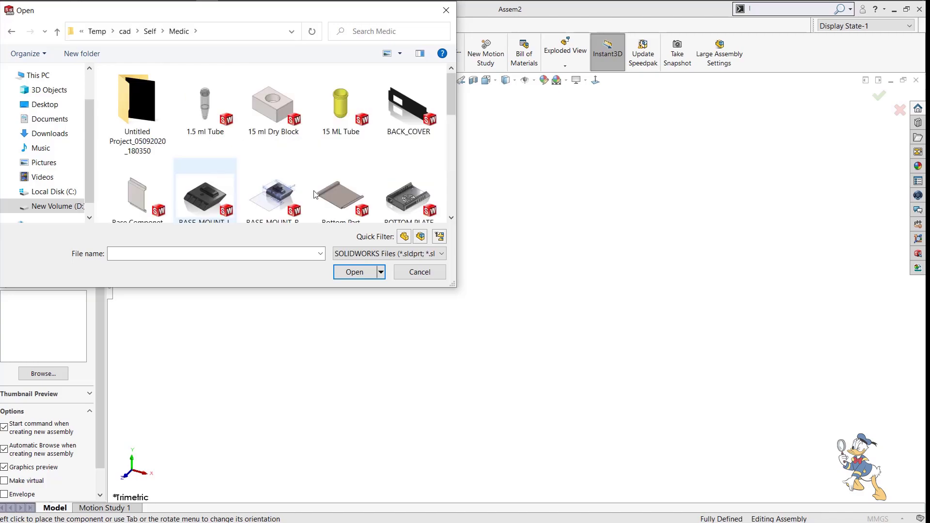
Insert the BOTTOM_PLATE part into the assembly, located at the origin.
{"action": "scroll", "coordinate": [331, 177], "scroll_direction": "down", "scroll_amount": 3}
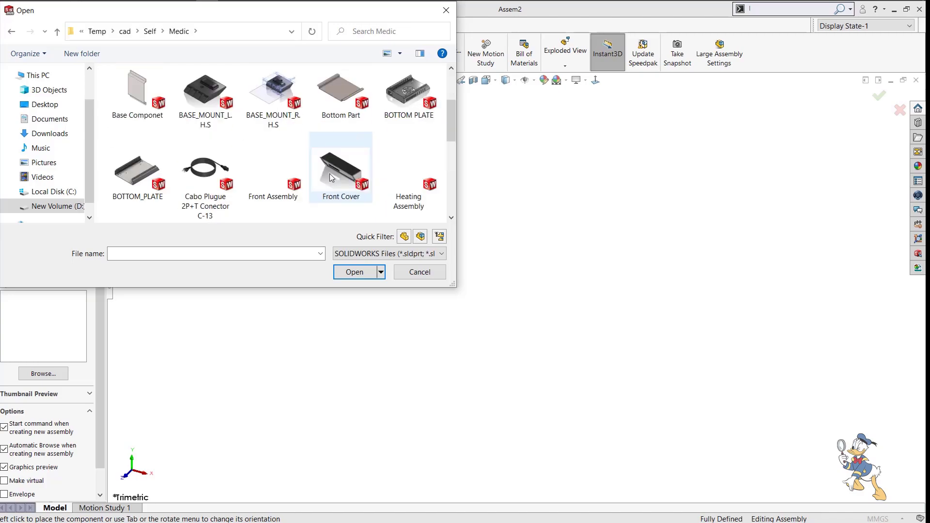
{"action": "left_click", "coordinate": [136, 186]}
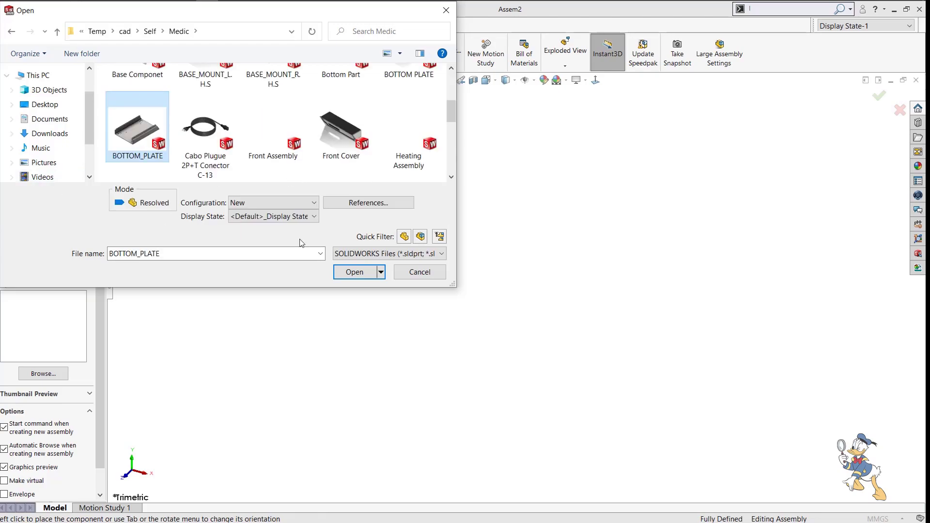
{"action": "left_click", "coordinate": [342, 277]}
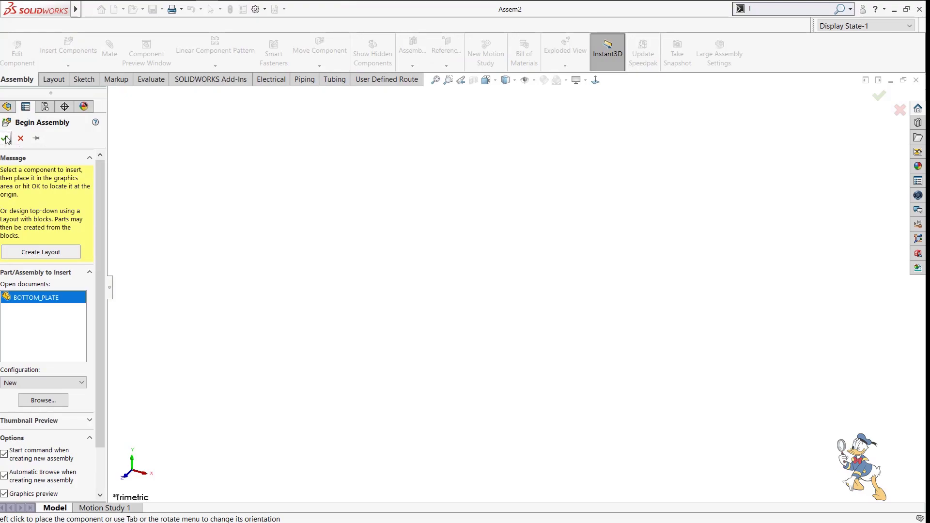
{"action": "left_click", "coordinate": [5, 138]}
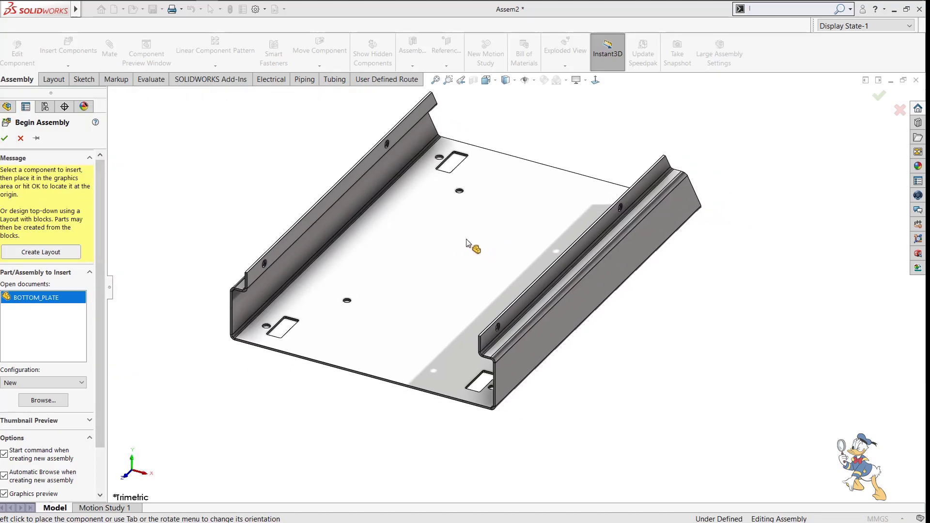
{"action": "left_click", "coordinate": [5, 140]}
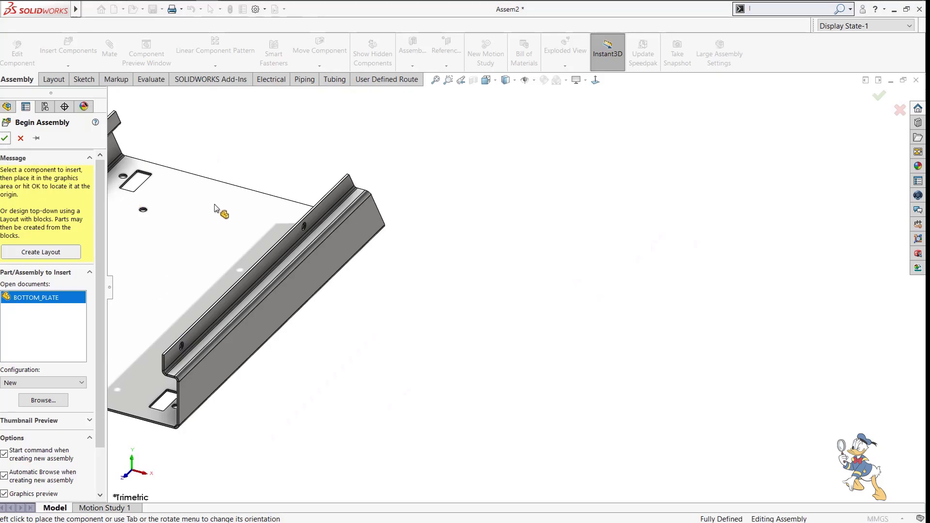
Insert the BASE_MOUNT_L.H.S part and place it beneath the bottom plate.
{"action": "scroll", "coordinate": [493, 271], "scroll_direction": "up", "scroll_amount": 3}
{"action": "middle_click_drag", "start_coordinate": [493, 223], "coordinate": [573, 291]}
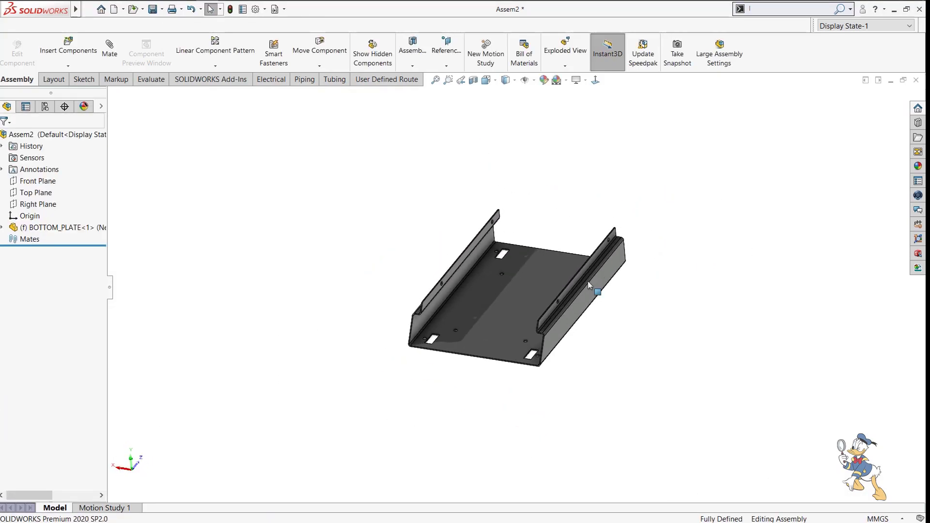
{"action": "scroll", "coordinate": [573, 290], "scroll_direction": "down", "scroll_amount": 2}
{"action": "scroll", "coordinate": [543, 278], "scroll_direction": "up", "scroll_amount": 1}
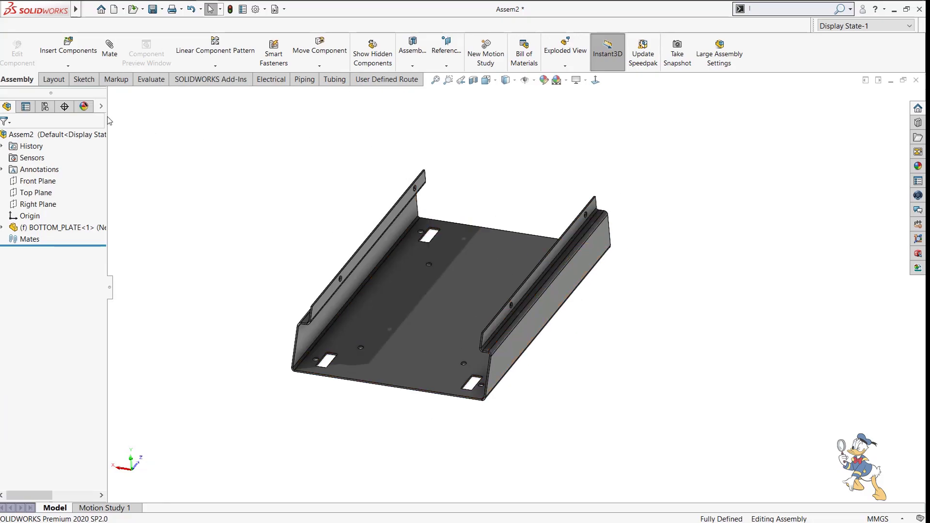
{"action": "left_click", "coordinate": [67, 51]}
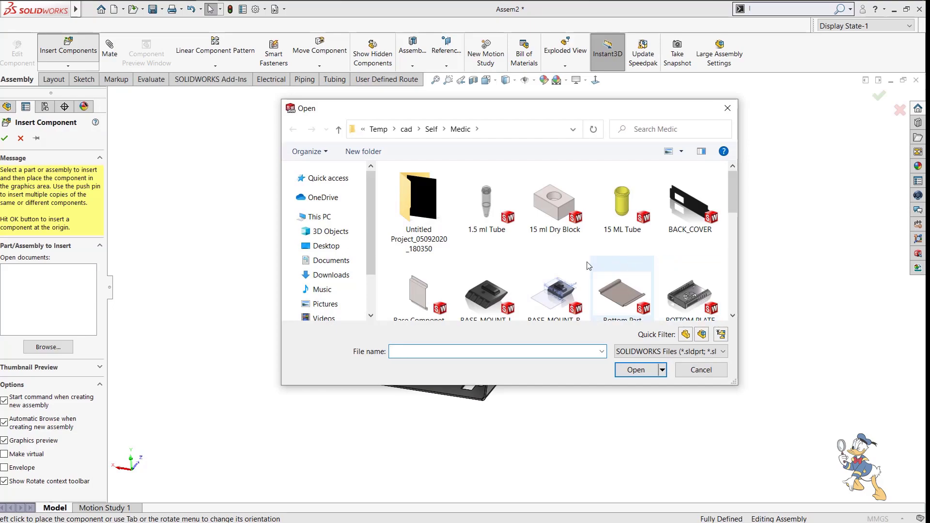
{"action": "left_click", "coordinate": [495, 293]}
{"action": "left_click", "coordinate": [630, 369]}
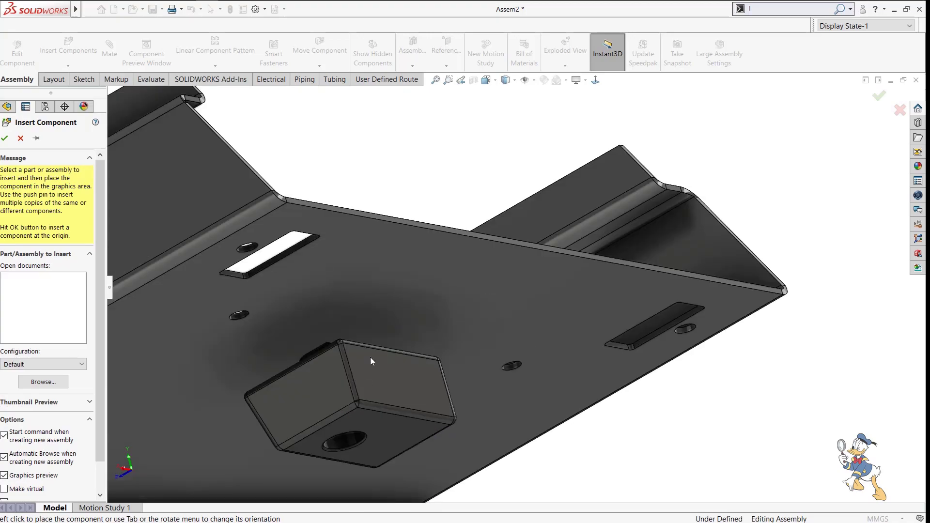
{"action": "left_click", "coordinate": [351, 371]}
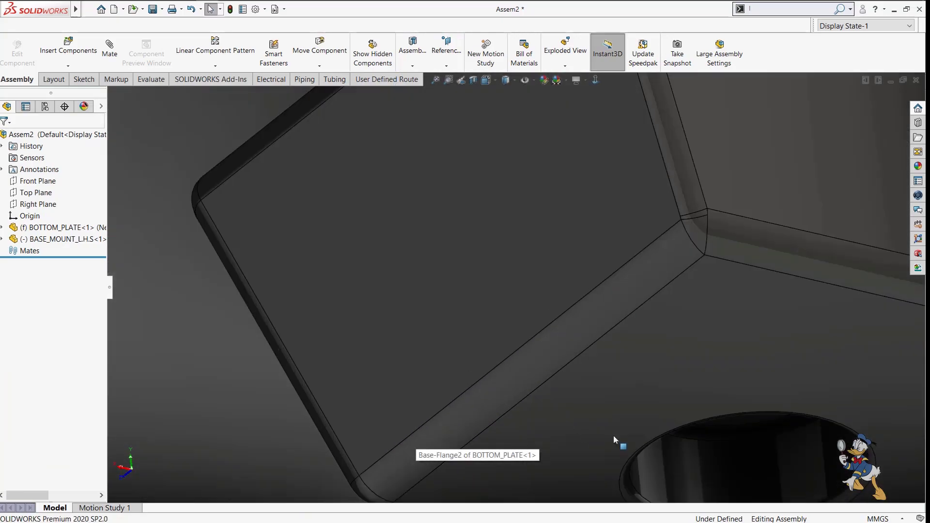
Add a concentric mate between the mount's counterbored hole and the bottom plate's corner hole beside the rectangular cutout.
{"action": "left_click", "coordinate": [702, 454]}
{"action": "left_click", "coordinate": [110, 46]}
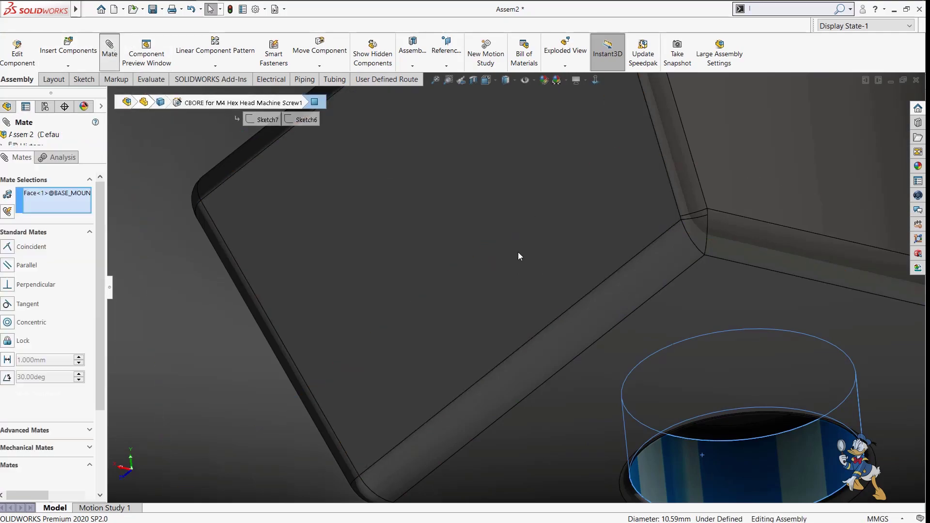
{"action": "scroll", "coordinate": [520, 251], "scroll_direction": "up", "scroll_amount": 5}
{"action": "middle_click_drag", "start_coordinate": [505, 263], "coordinate": [489, 173]}
{"action": "scroll", "coordinate": [475, 246], "scroll_direction": "down", "scroll_amount": 4}
{"action": "scroll", "coordinate": [456, 271], "scroll_direction": "down", "scroll_amount": 8}
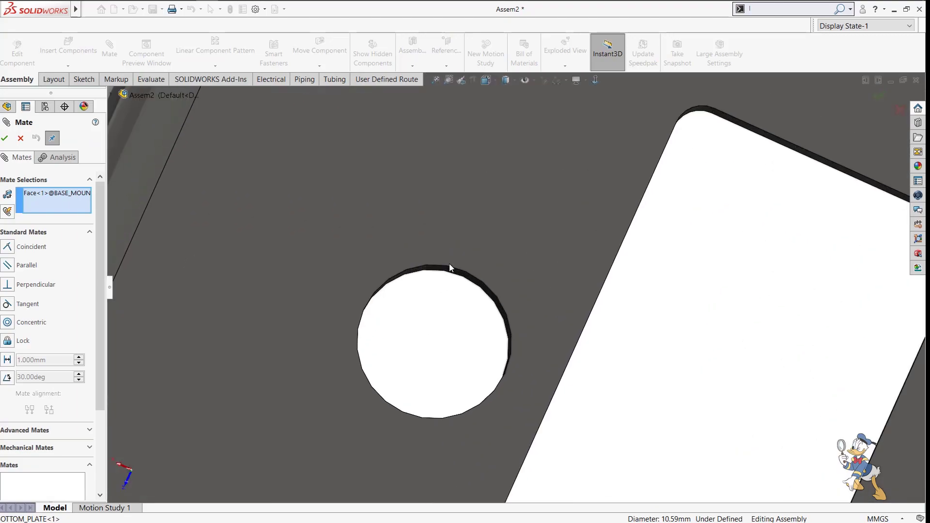
{"action": "left_click", "coordinate": [446, 284]}
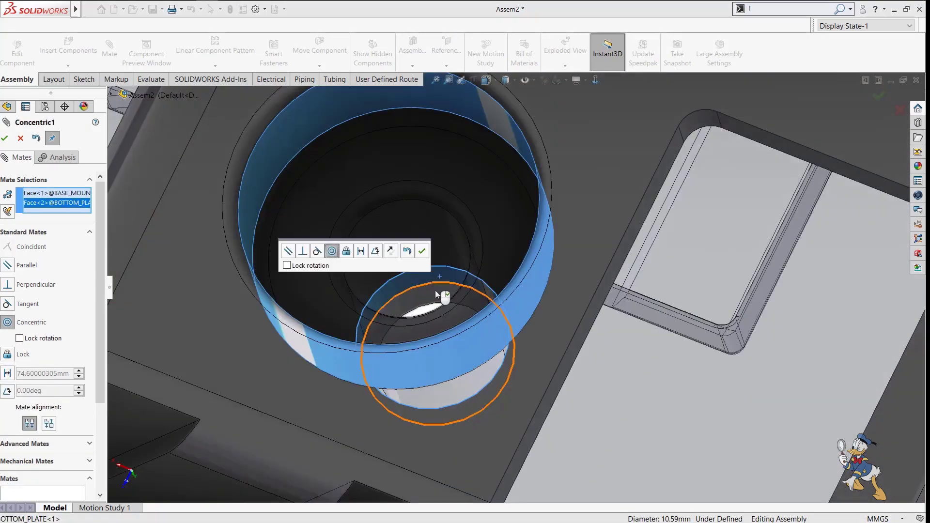
{"action": "scroll", "coordinate": [432, 257], "scroll_direction": "up", "scroll_amount": 5}
{"action": "left_click", "coordinate": [422, 251]}
Add a parallel mate with flipped alignment between the mount's ribbed side face and the outer face of the plate's side flange.
{"action": "left_click", "coordinate": [336, 380]}
{"action": "middle_click_drag", "start_coordinate": [337, 380], "coordinate": [131, 320]}
{"action": "left_click", "coordinate": [8, 266]}
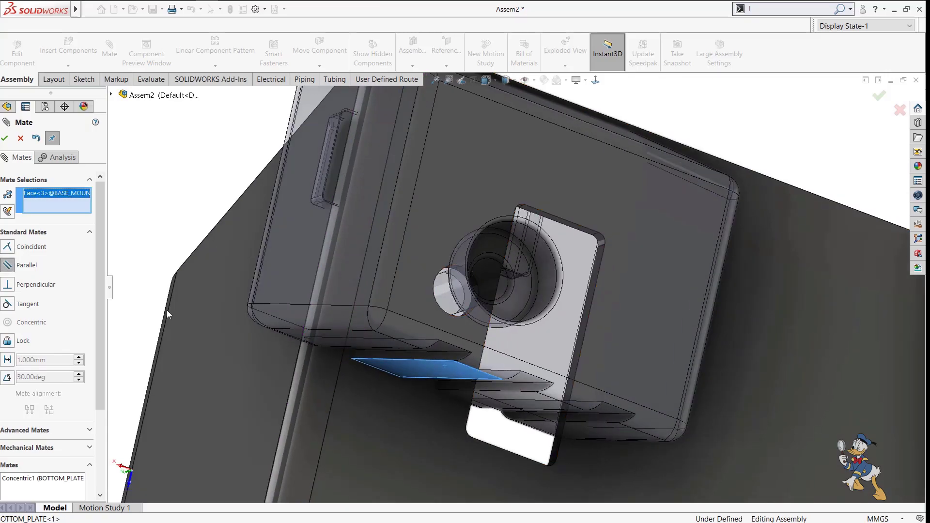
{"action": "left_click", "coordinate": [197, 322]}
{"action": "left_click", "coordinate": [152, 339]}
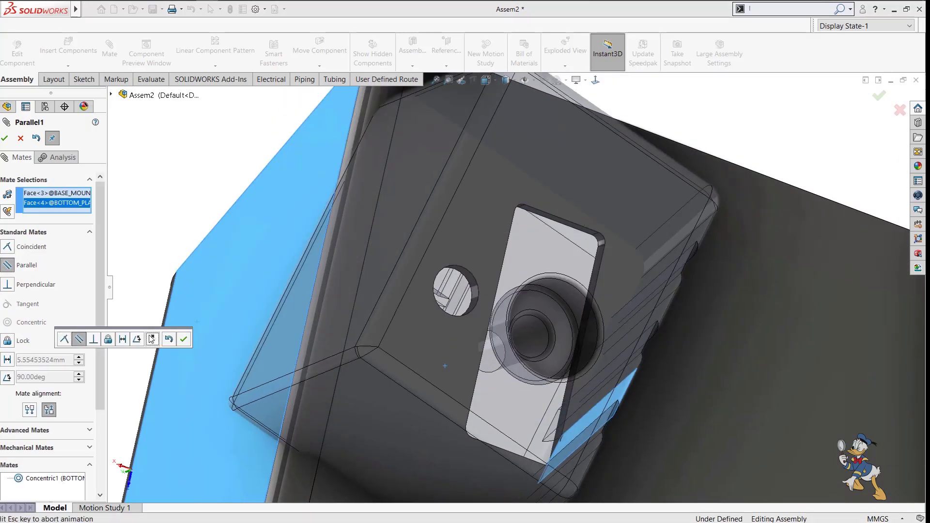
{"action": "left_click", "coordinate": [180, 341]}
Add a coincident mate between the mount's contact face and the underside of the bottom plate, and finish mating.
{"action": "scroll", "coordinate": [516, 269], "scroll_direction": "up", "scroll_amount": 2}
{"action": "middle_click_drag", "start_coordinate": [516, 270], "coordinate": [352, 480]}
{"action": "middle_click_drag", "start_coordinate": [551, 314], "coordinate": [501, 375]}
{"action": "left_click", "coordinate": [468, 342]}
{"action": "left_click", "coordinate": [502, 376]}
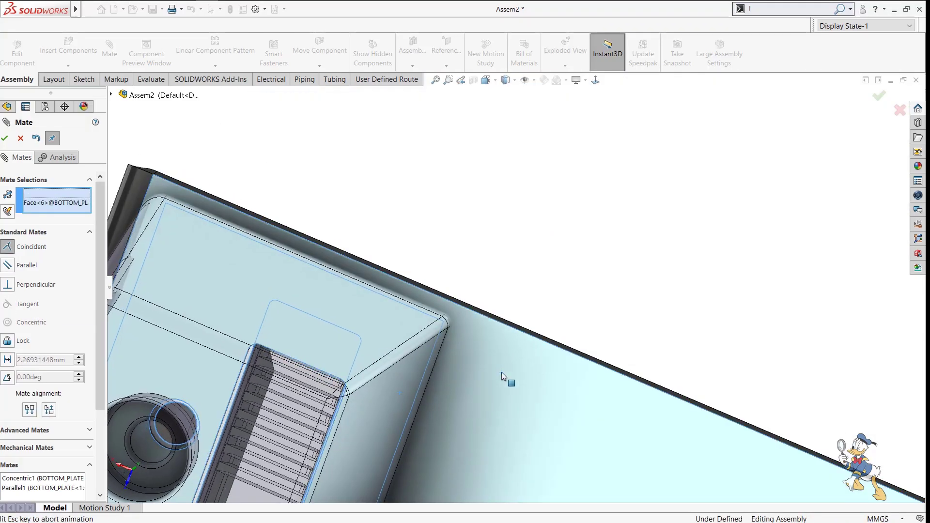
{"action": "left_click", "coordinate": [629, 390]}
{"action": "scroll", "coordinate": [480, 299], "scroll_direction": "up", "scroll_amount": 3}
{"action": "middle_click_drag", "start_coordinate": [496, 305], "coordinate": [543, 251]}
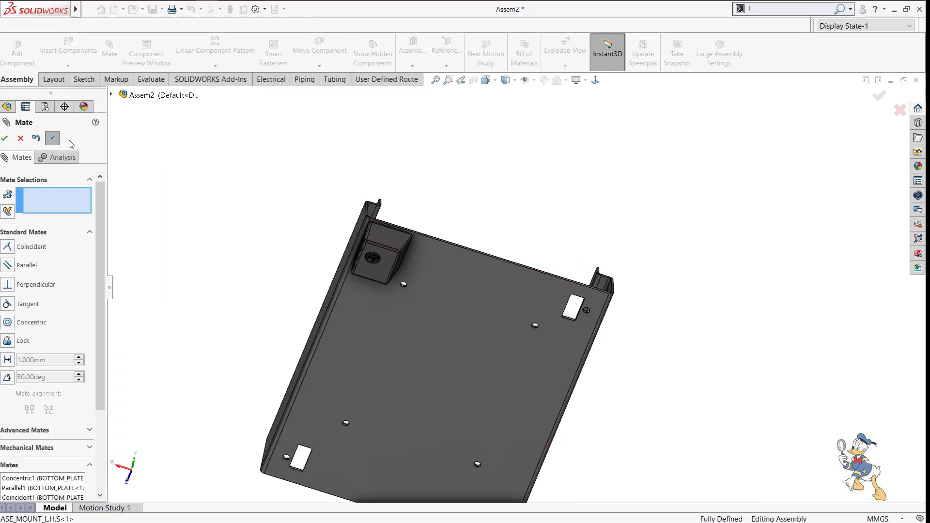
{"action": "left_click", "coordinate": [4, 138]}
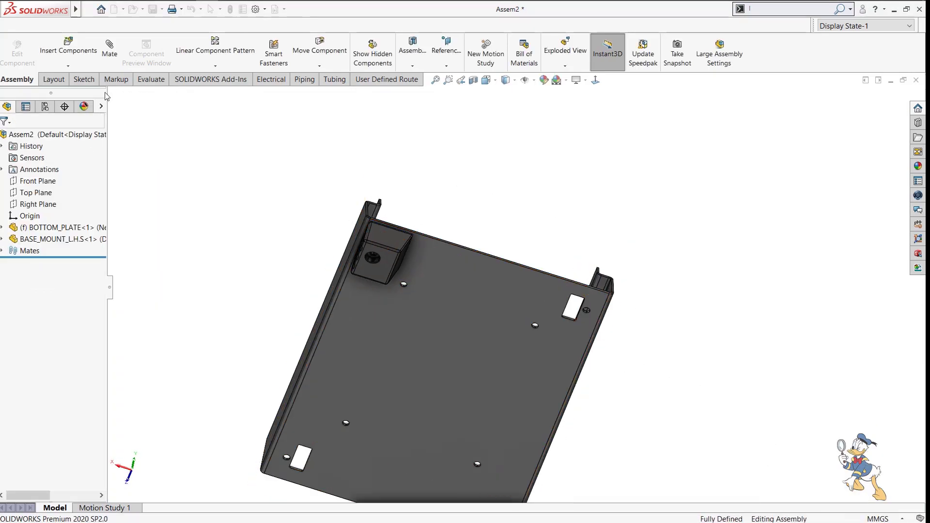
Set up Copy with Mates for the mount, using the diagonally opposite corner hole as the copy's new concentric reference.
{"action": "left_click", "coordinate": [67, 67]}
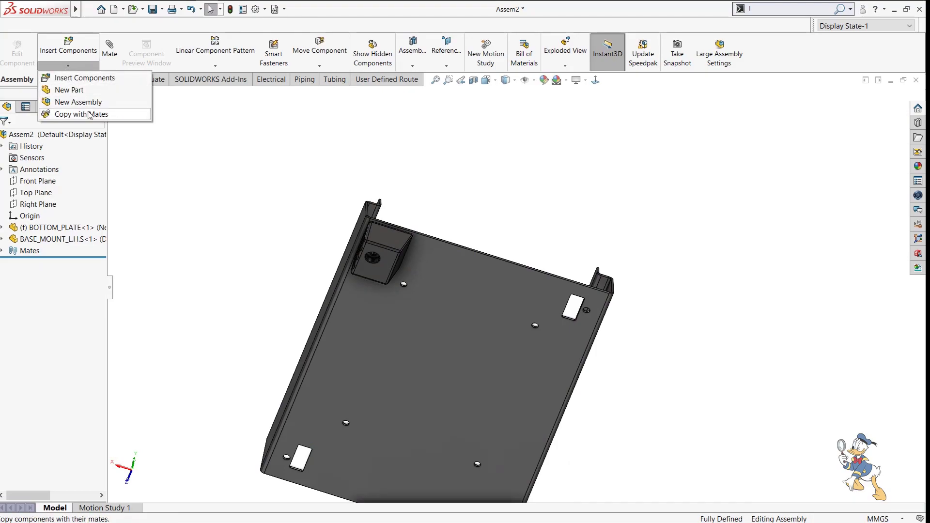
{"action": "left_click", "coordinate": [88, 115]}
{"action": "left_click", "coordinate": [387, 238]}
{"action": "scroll", "coordinate": [484, 315], "scroll_direction": "up", "scroll_amount": 3}
{"action": "scroll", "coordinate": [492, 208], "scroll_direction": "down", "scroll_amount": 12}
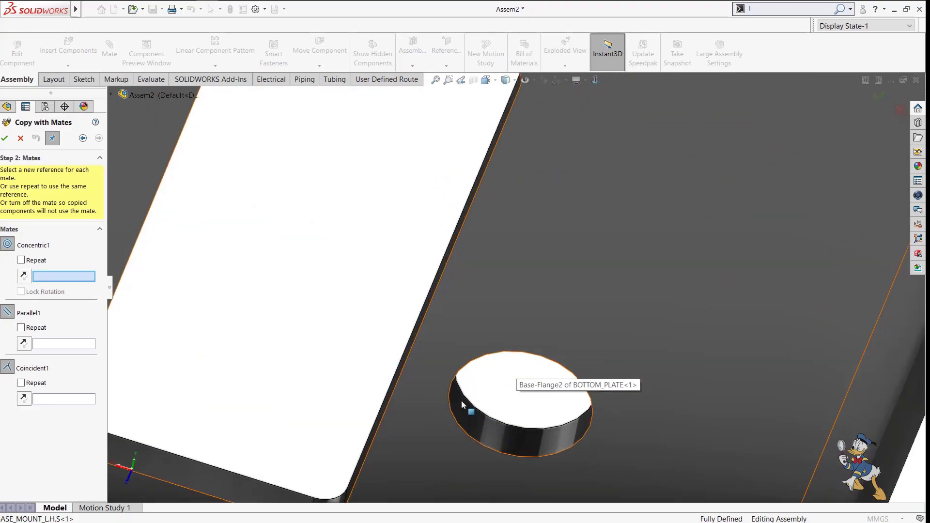
{"action": "left_click", "coordinate": [461, 383]}
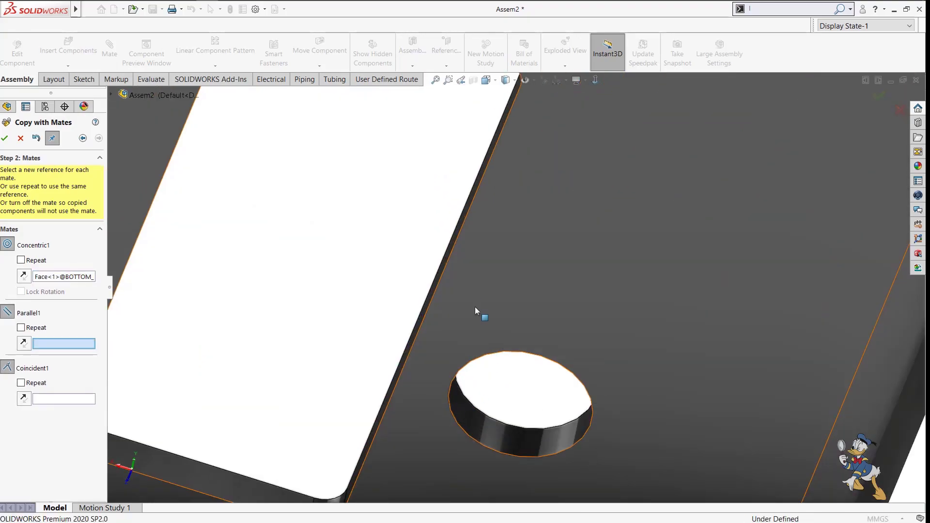
Assign the opposite flange face to the copy's parallel mate and the plate's underside to its coincident mate, and place this single copy.
{"action": "scroll", "coordinate": [475, 307], "scroll_direction": "up", "scroll_amount": 5}
{"action": "middle_click_drag", "start_coordinate": [459, 344], "coordinate": [386, 321]}
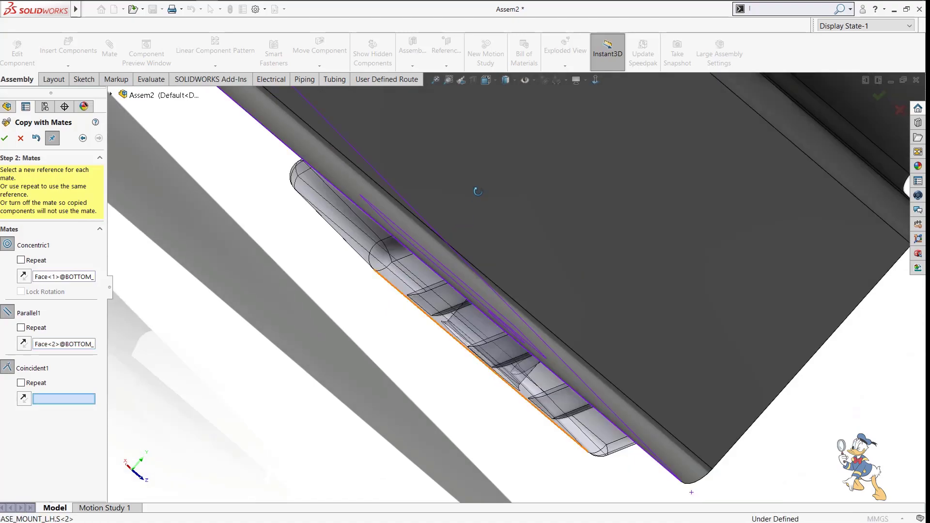
{"action": "middle_click_drag", "start_coordinate": [478, 191], "coordinate": [399, 196]}
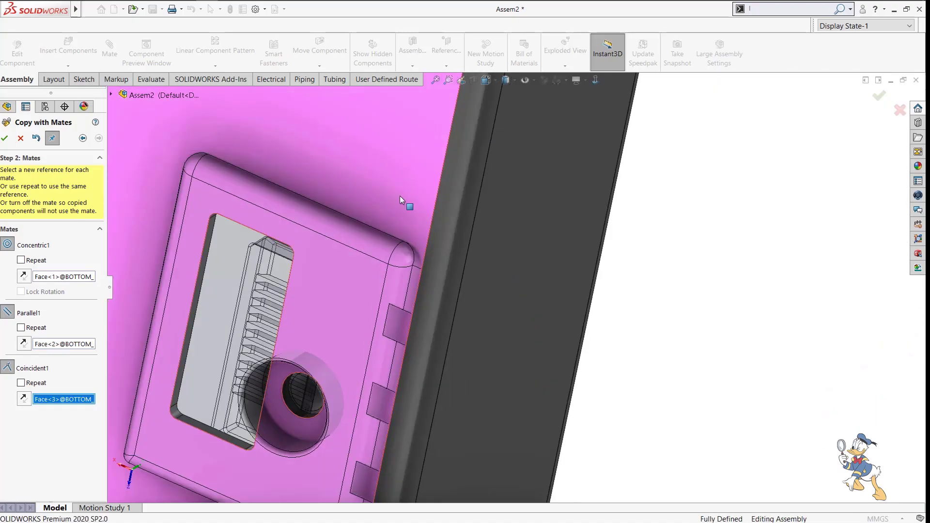
{"action": "left_click", "coordinate": [400, 195]}
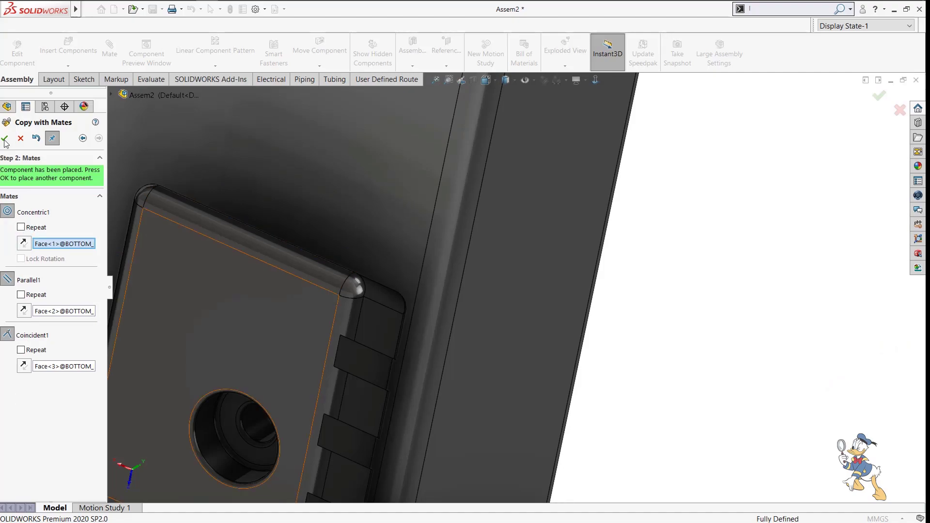
{"action": "key", "text": "Return"}
{"action": "key", "text": "f"}
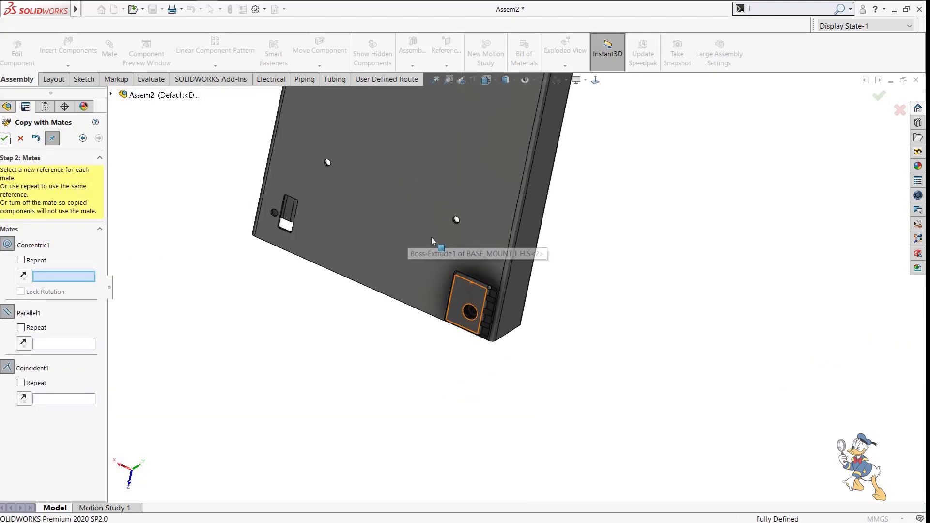
{"action": "middle_click_drag", "start_coordinate": [512, 225], "coordinate": [556, 172]}
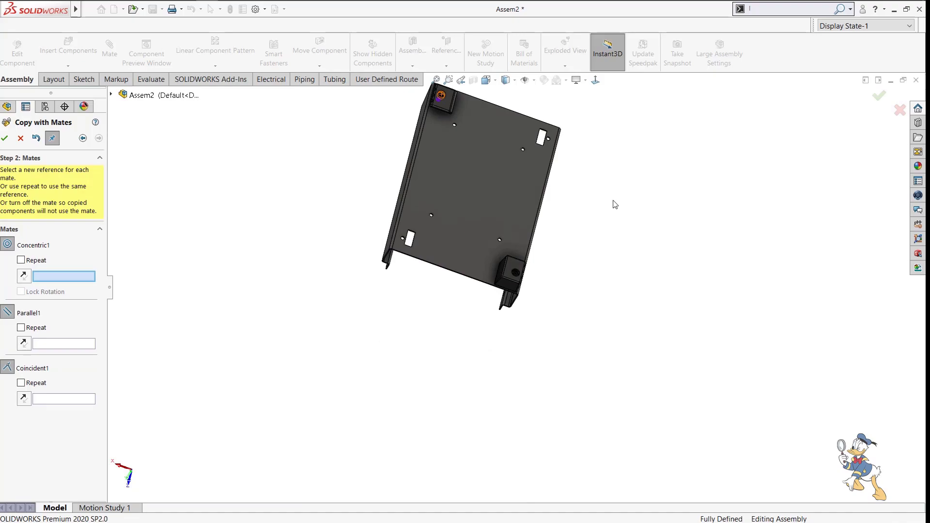
{"action": "key", "text": "Escape"}
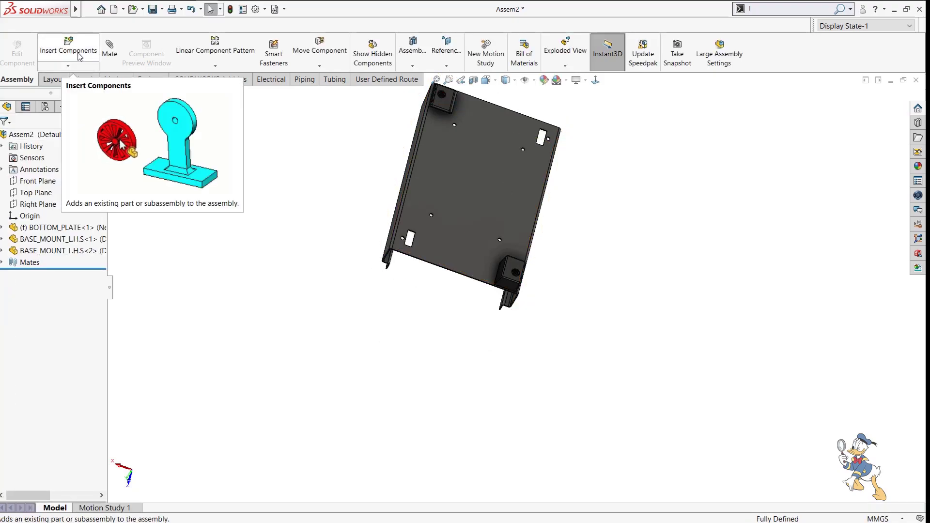
Insert the BASE_MOUNT_R.H.S part and place it beside the plate near an empty corner.
{"action": "left_click", "coordinate": [79, 56]}
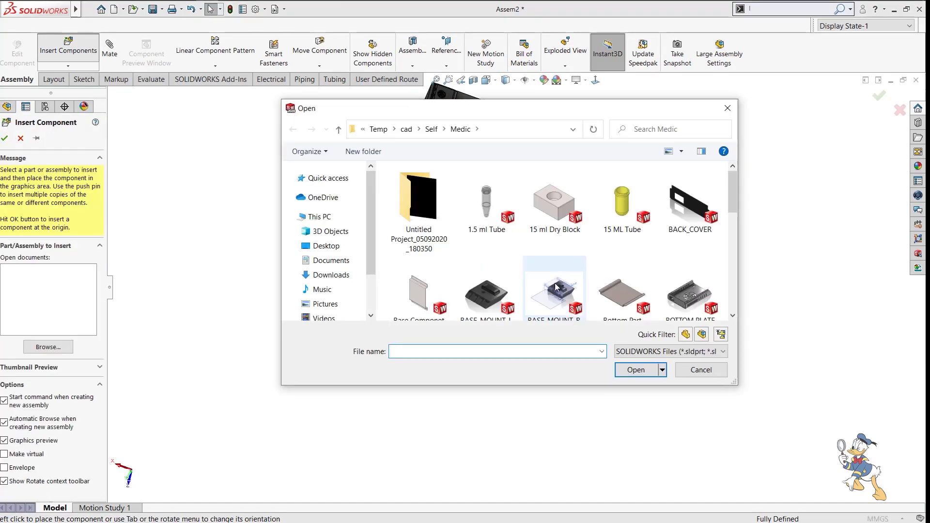
{"action": "left_click", "coordinate": [633, 370]}
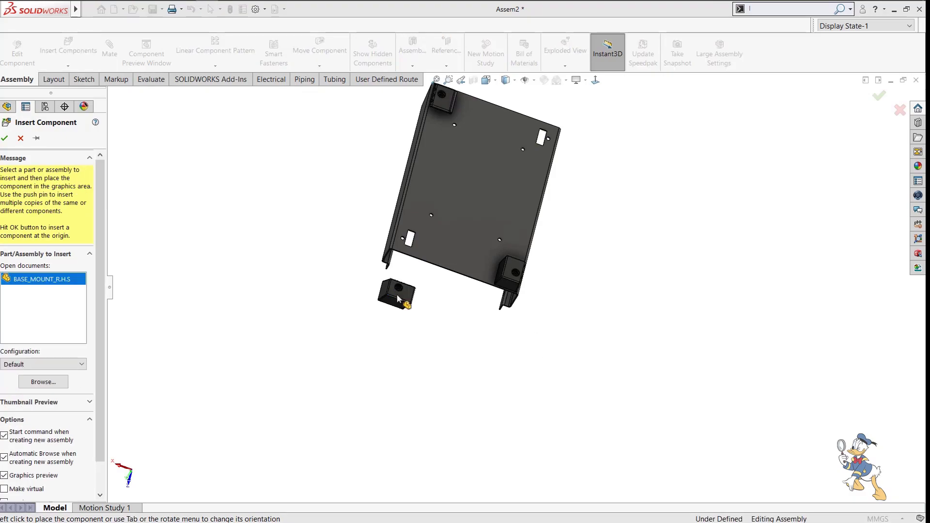
{"action": "left_click", "coordinate": [396, 295]}
{"action": "scroll", "coordinate": [397, 295], "scroll_direction": "down", "scroll_amount": 5}
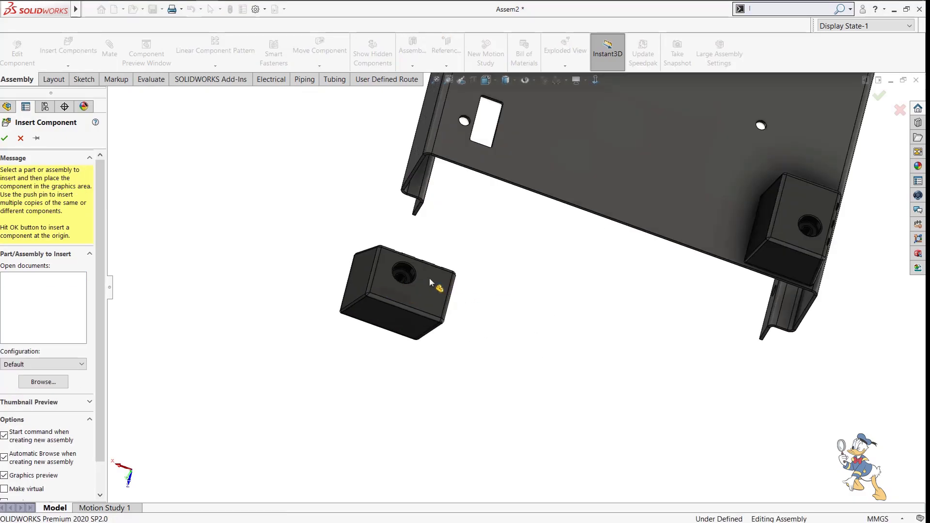
Add a concentric mate between the right-hand base mount's hole and the empty corner hole of the bottom plate.
{"action": "scroll", "coordinate": [429, 278], "scroll_direction": "down", "scroll_amount": 5}
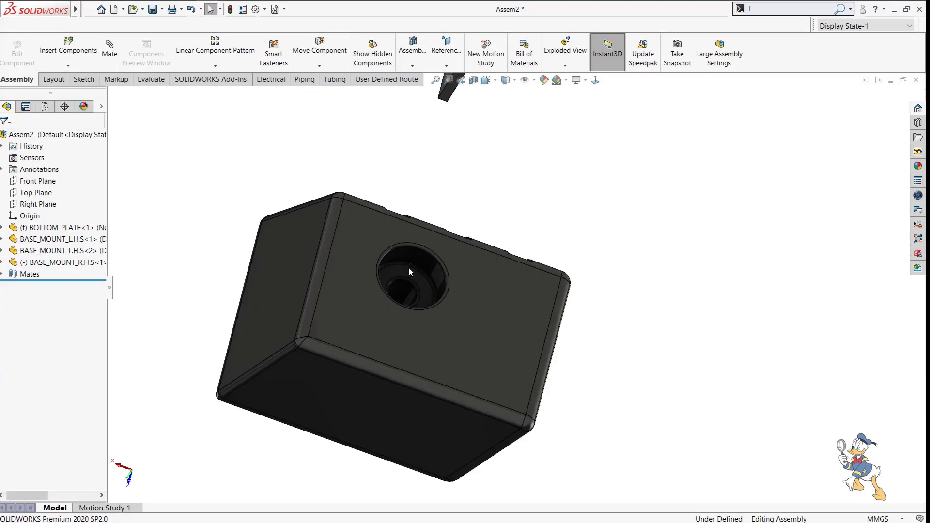
{"action": "left_click", "coordinate": [444, 289]}
{"action": "scroll", "coordinate": [438, 273], "scroll_direction": "up", "scroll_amount": 2}
{"action": "scroll", "coordinate": [483, 361], "scroll_direction": "up", "scroll_amount": 4}
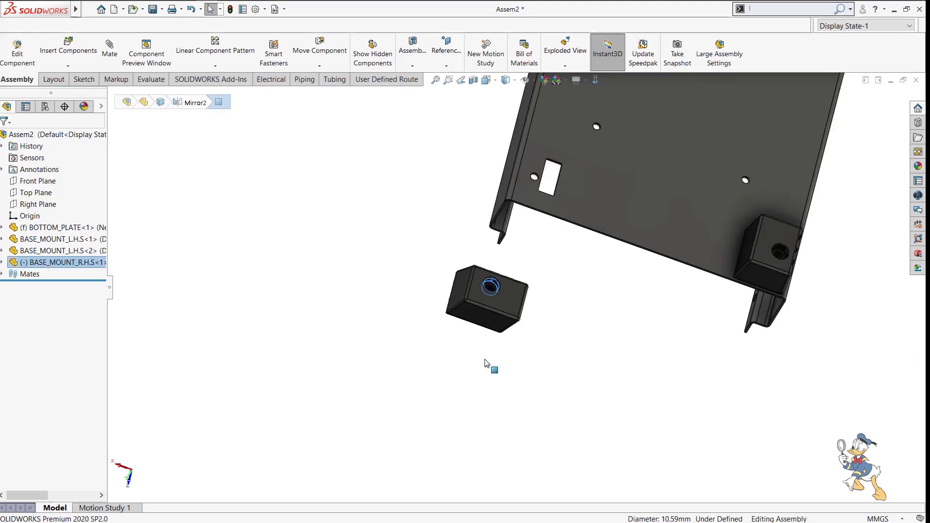
{"action": "scroll", "coordinate": [513, 252], "scroll_direction": "down", "scroll_amount": 7}
{"action": "scroll", "coordinate": [502, 239], "scroll_direction": "down", "scroll_amount": 2}
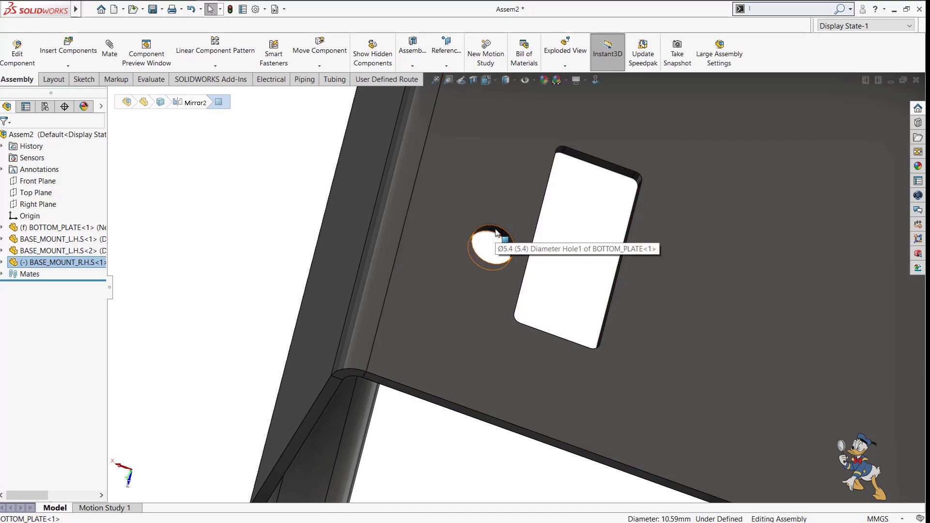
{"action": "left_click", "coordinate": [507, 236]}
{"action": "left_click", "coordinate": [534, 237], "text": "ctrl"}
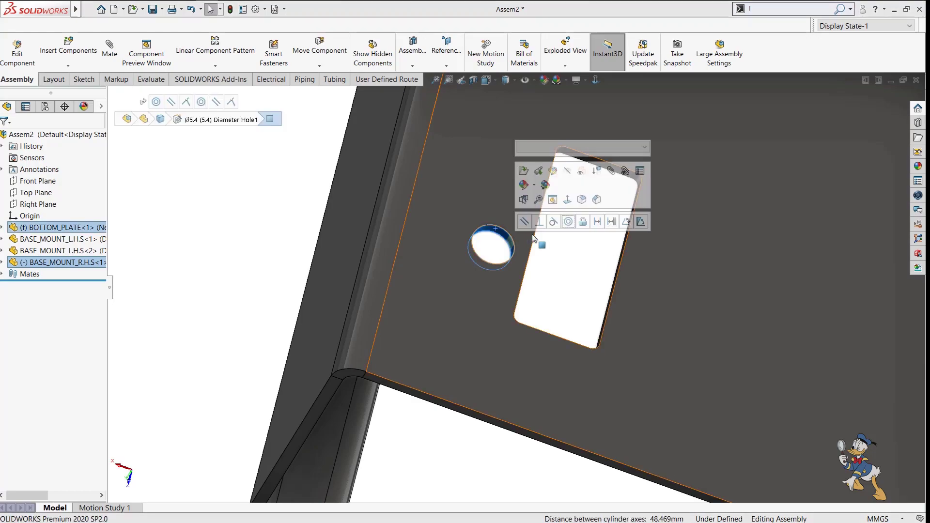
{"action": "left_click", "coordinate": [568, 221]}
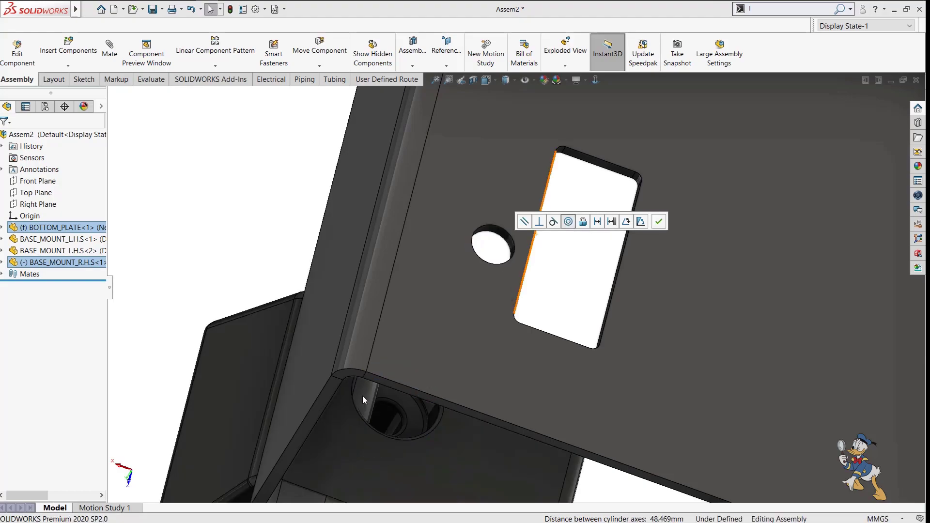
Add a parallel mate between the right-hand mount's side face and the plate's outer flange face, with the mate alignment flipped.
{"action": "scroll", "coordinate": [456, 380], "scroll_direction": "up", "scroll_amount": 5}
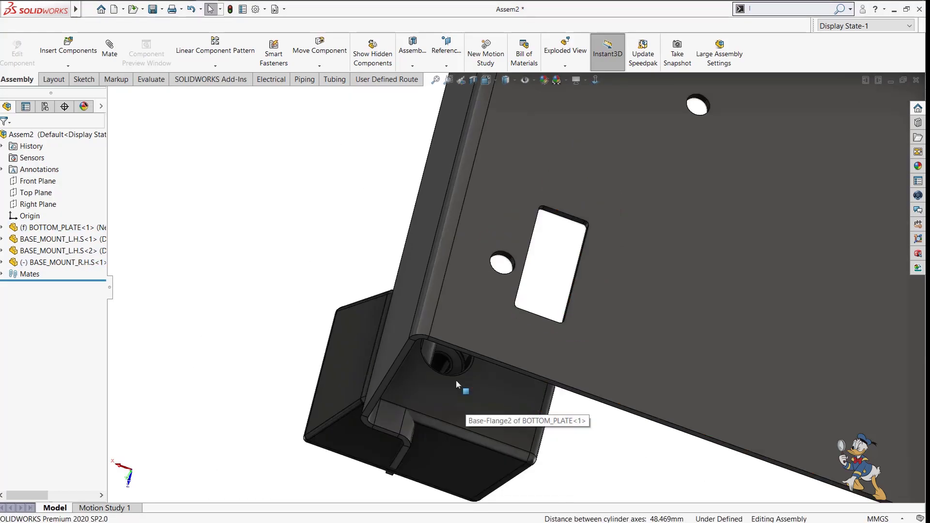
{"action": "middle_click_drag", "start_coordinate": [445, 389], "coordinate": [233, 236]}
{"action": "left_click", "coordinate": [228, 239]}
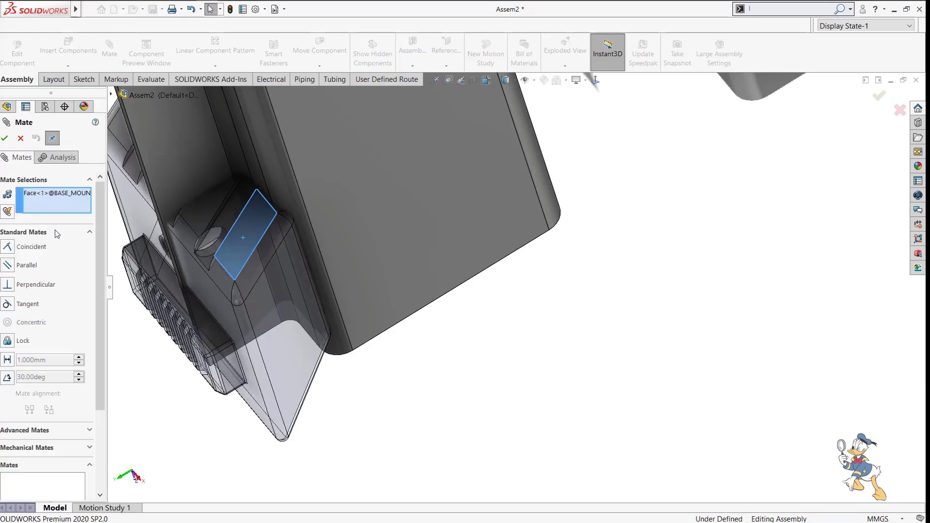
{"action": "left_click", "coordinate": [491, 199]}
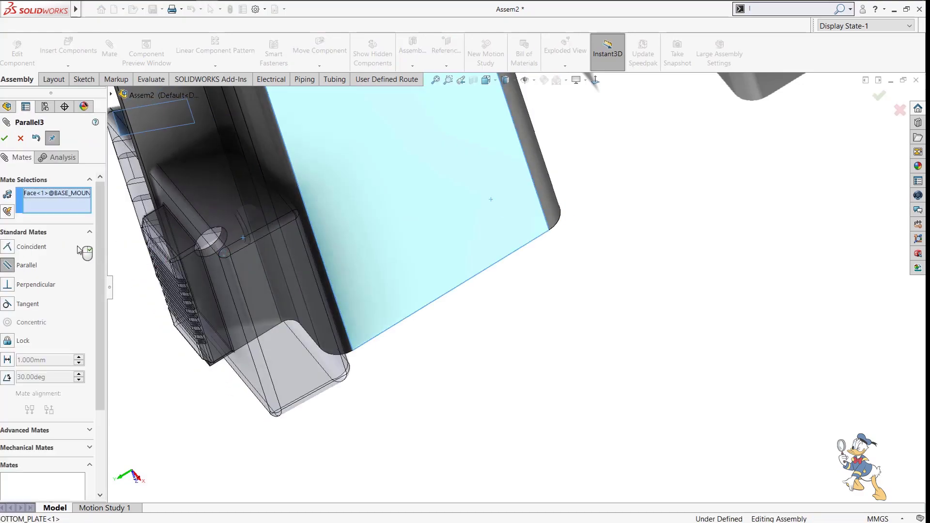
{"action": "left_click", "coordinate": [110, 236]}
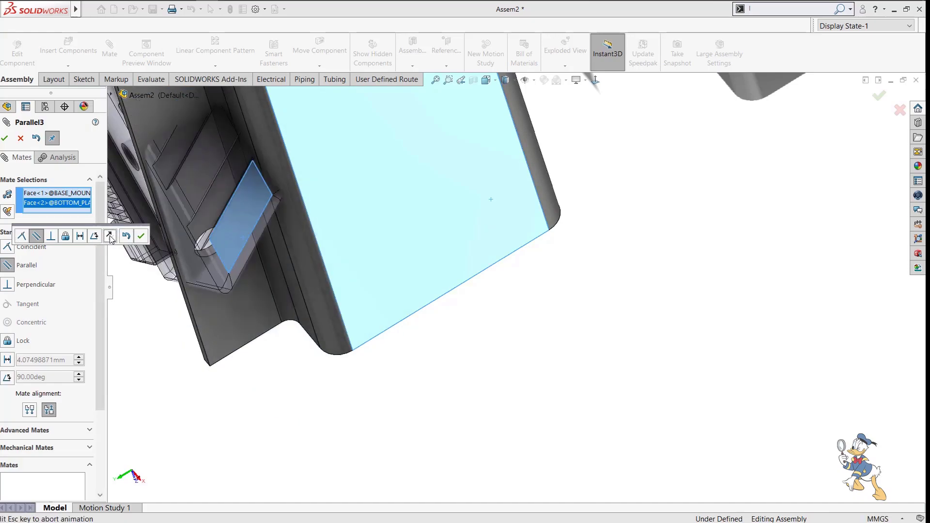
{"action": "left_click", "coordinate": [138, 238]}
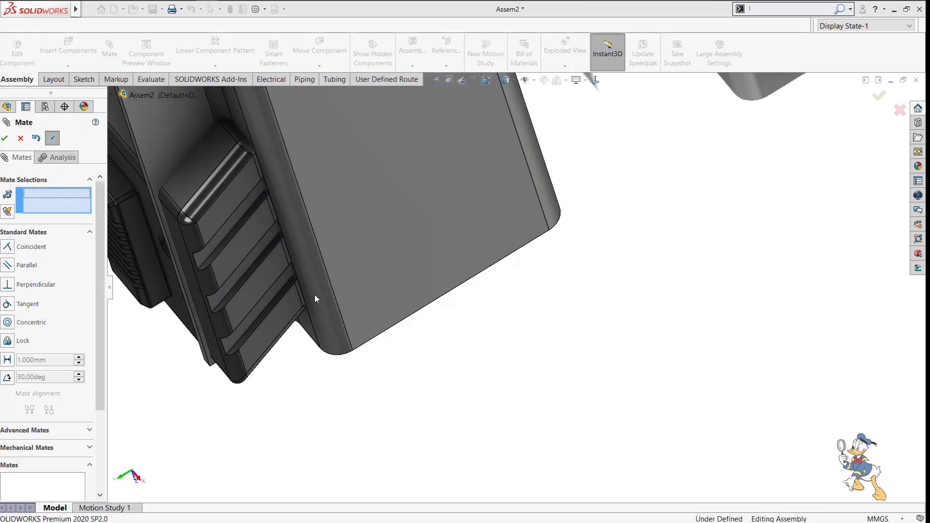
Make the right-hand mount's contact face coincident with the underside of the bottom plate, and finish mating.
{"action": "middle_click_drag", "start_coordinate": [360, 224], "coordinate": [321, 183]}
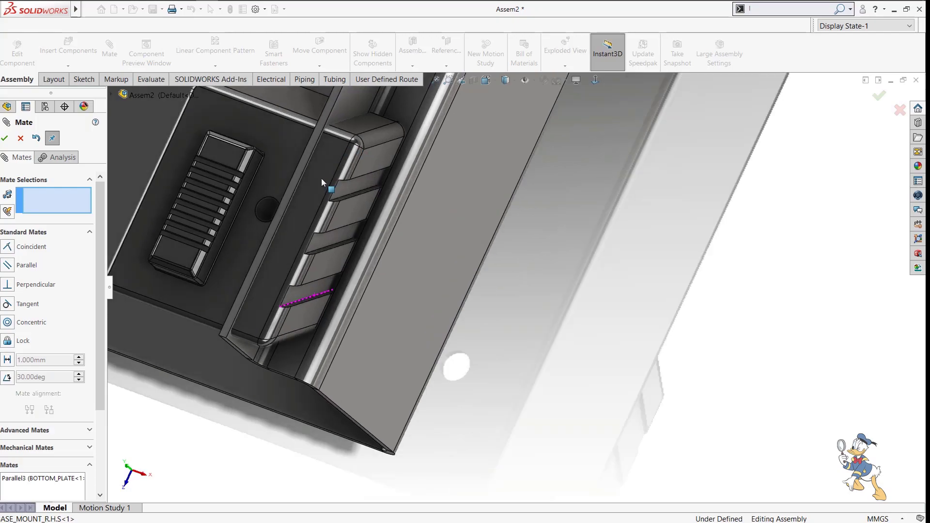
{"action": "left_click", "coordinate": [321, 182]}
{"action": "middle_click_drag", "start_coordinate": [359, 207], "coordinate": [398, 420]}
{"action": "left_click", "coordinate": [411, 371]}
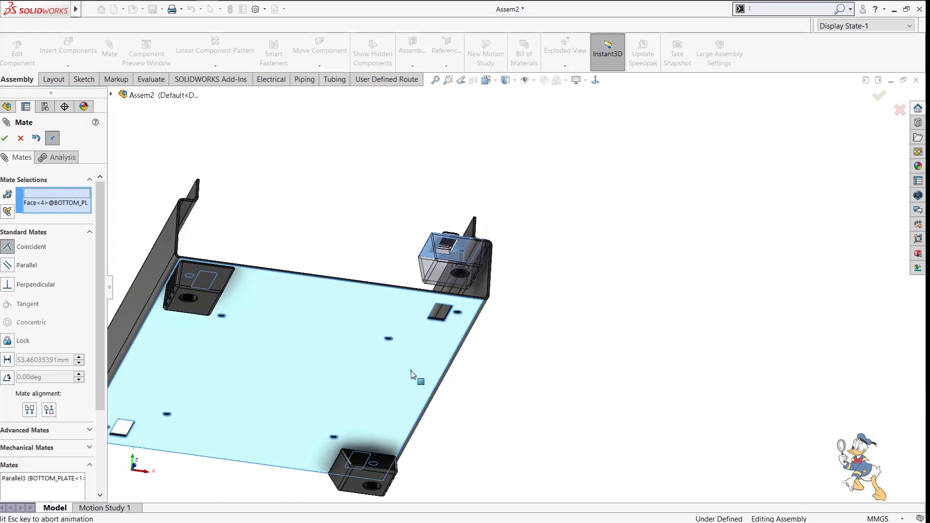
{"action": "left_click", "coordinate": [398, 388]}
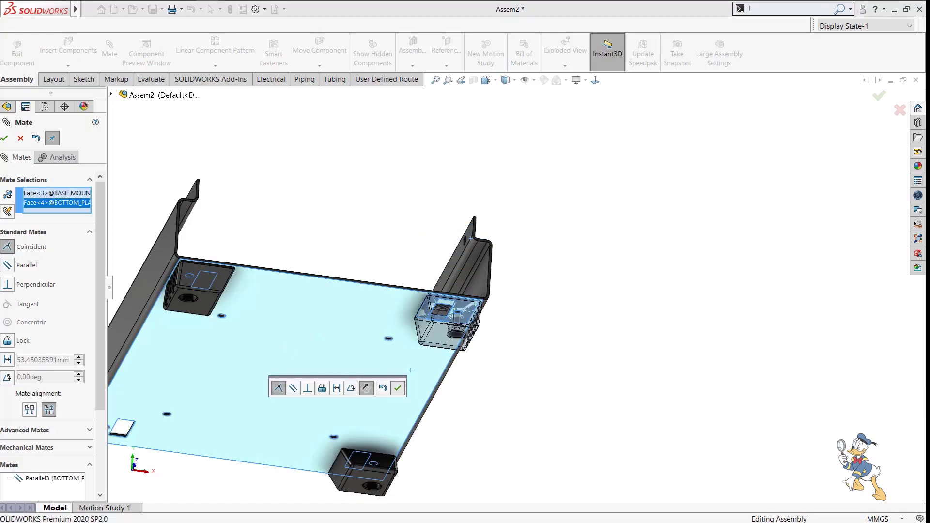
{"action": "key", "text": "Escape"}
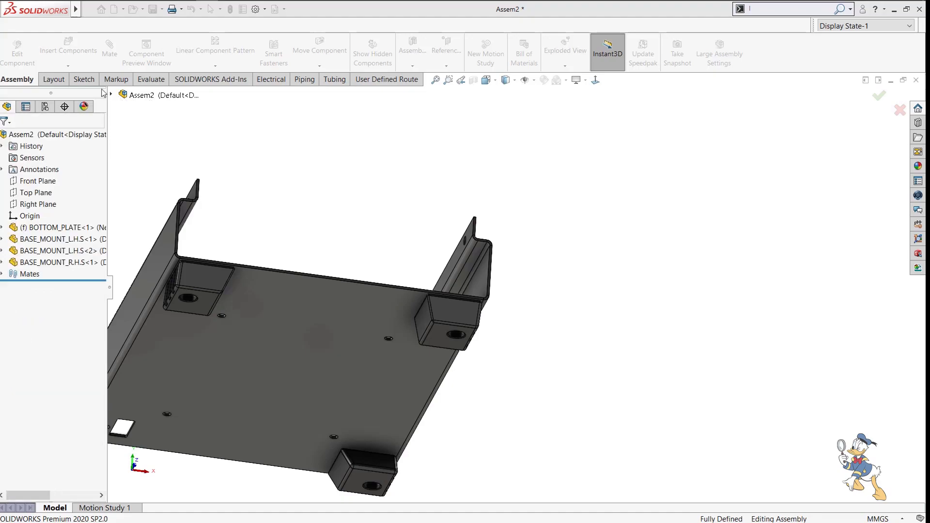
Set up Copy with Mates for the right-hand mount, using the last empty corner hole as the copy's concentric reference.
{"action": "left_click", "coordinate": [68, 66]}
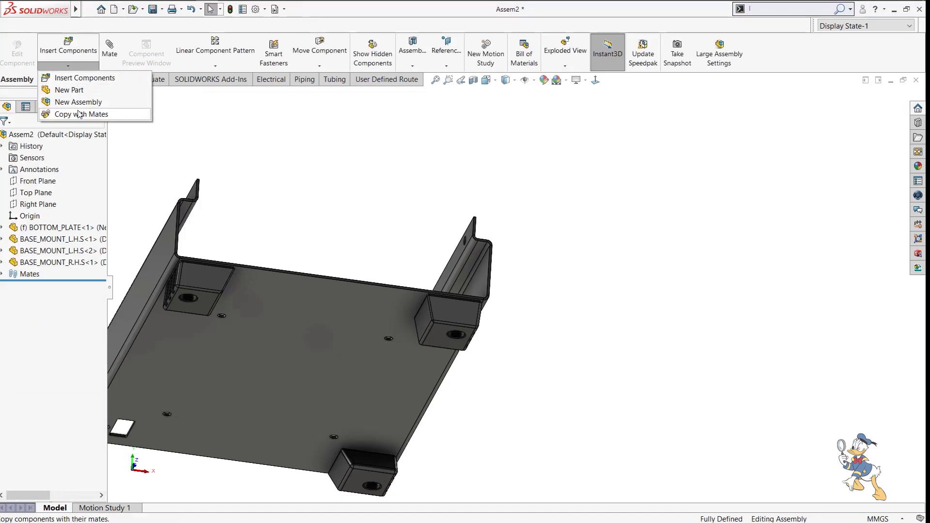
{"action": "left_click", "coordinate": [80, 115]}
{"action": "left_click", "coordinate": [462, 324]}
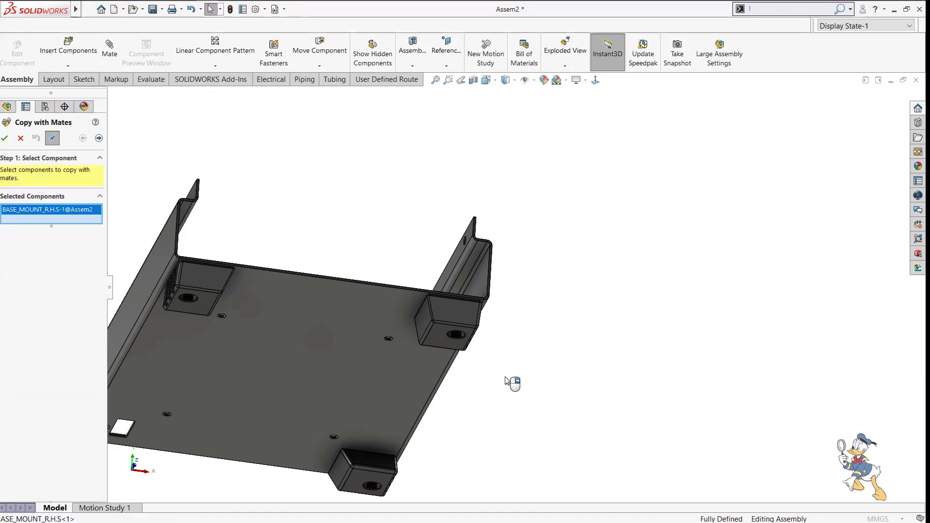
{"action": "right_click", "coordinate": [510, 379]}
{"action": "scroll", "coordinate": [429, 388], "scroll_direction": "up", "scroll_amount": 4}
{"action": "scroll", "coordinate": [291, 364], "scroll_direction": "down", "scroll_amount": 4}
{"action": "scroll", "coordinate": [385, 350], "scroll_direction": "down", "scroll_amount": 6}
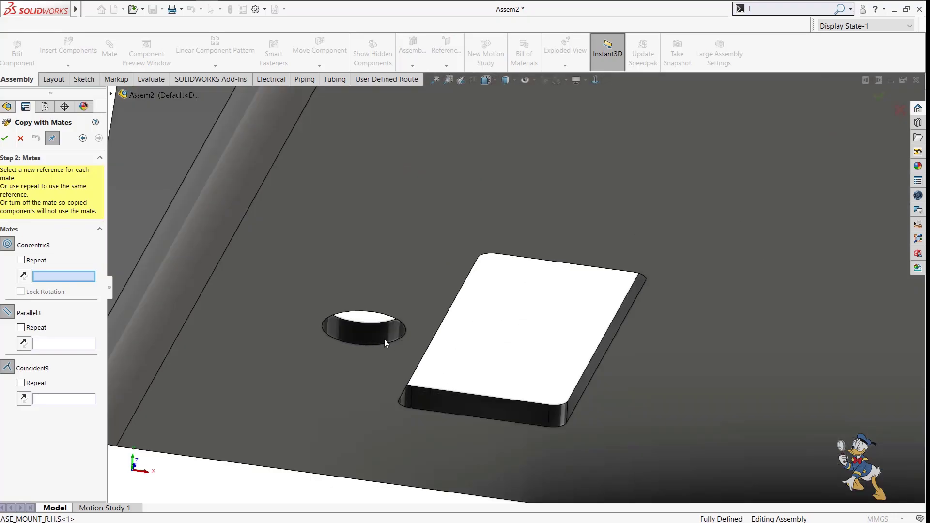
{"action": "left_click", "coordinate": [374, 332]}
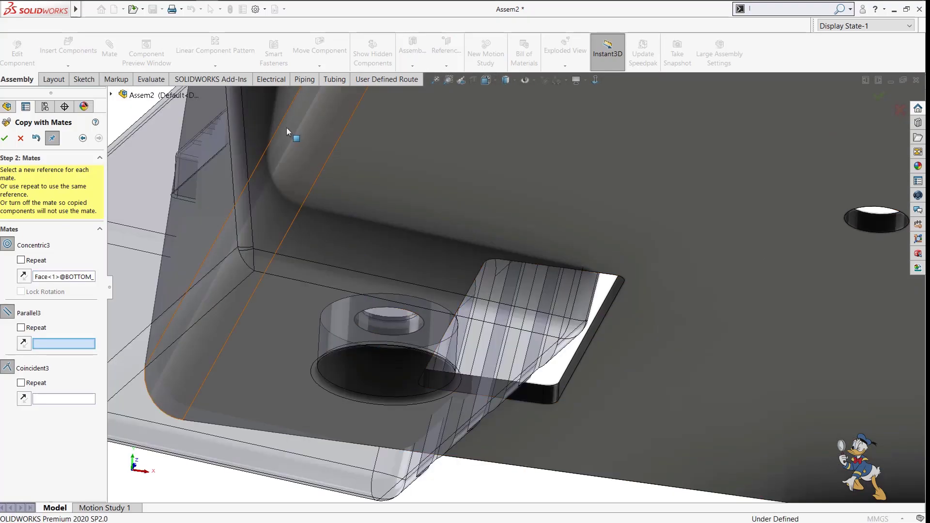
Assign the adjacent flange face to the copy's parallel mate and the plate's underside to its coincident mate, and place one copy only.
{"action": "left_click", "coordinate": [280, 107]}
{"action": "left_click", "coordinate": [392, 182]}
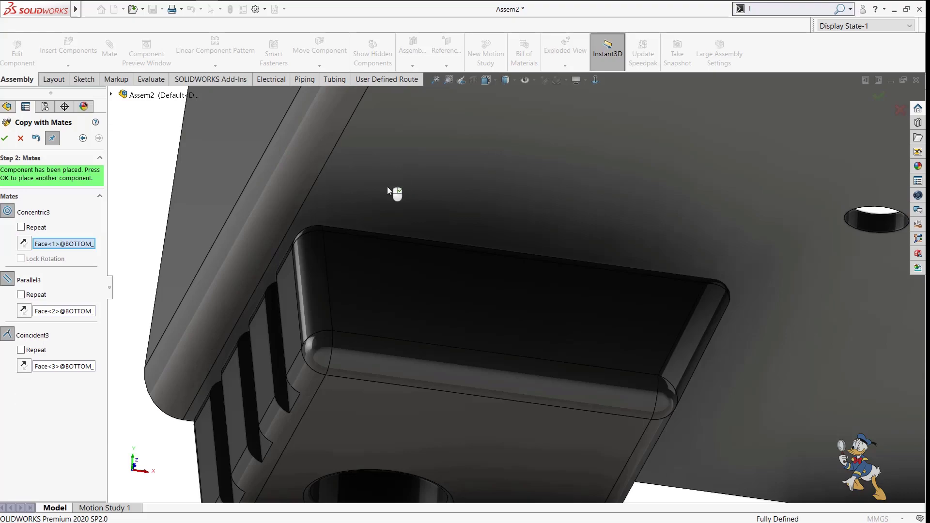
{"action": "left_click", "coordinate": [5, 139]}
{"action": "scroll", "coordinate": [591, 255], "scroll_direction": "up", "scroll_amount": 10}
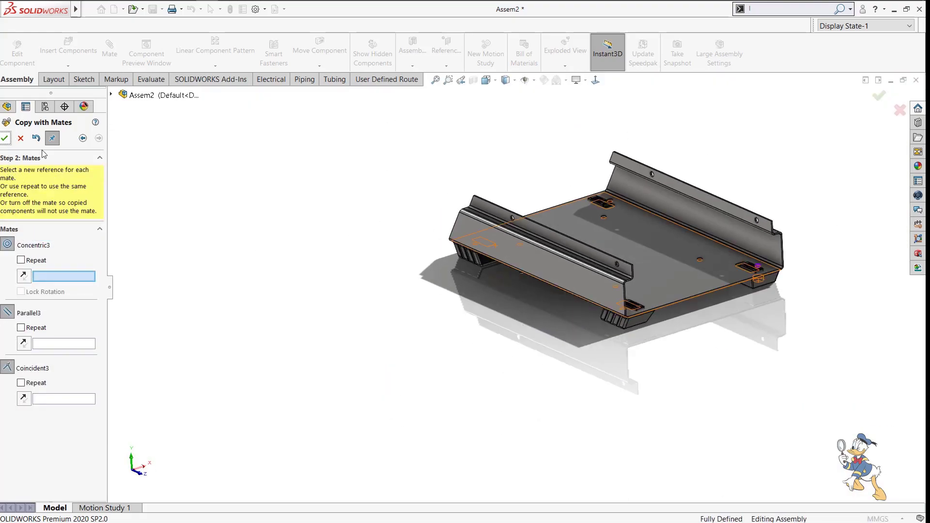
{"action": "middle_click_drag", "start_coordinate": [406, 321], "coordinate": [566, 179]}
{"action": "scroll", "coordinate": [561, 263], "scroll_direction": "down", "scroll_amount": 8}
{"action": "scroll", "coordinate": [565, 189], "scroll_direction": "up", "scroll_amount": 5}
{"action": "scroll", "coordinate": [561, 264], "scroll_direction": "down", "scroll_amount": 4}
{"action": "middle_click_drag", "start_coordinate": [560, 263], "coordinate": [579, 303]}
{"action": "scroll", "coordinate": [536, 382], "scroll_direction": "up", "scroll_amount": 4}
{"action": "left_click", "coordinate": [20, 138]}
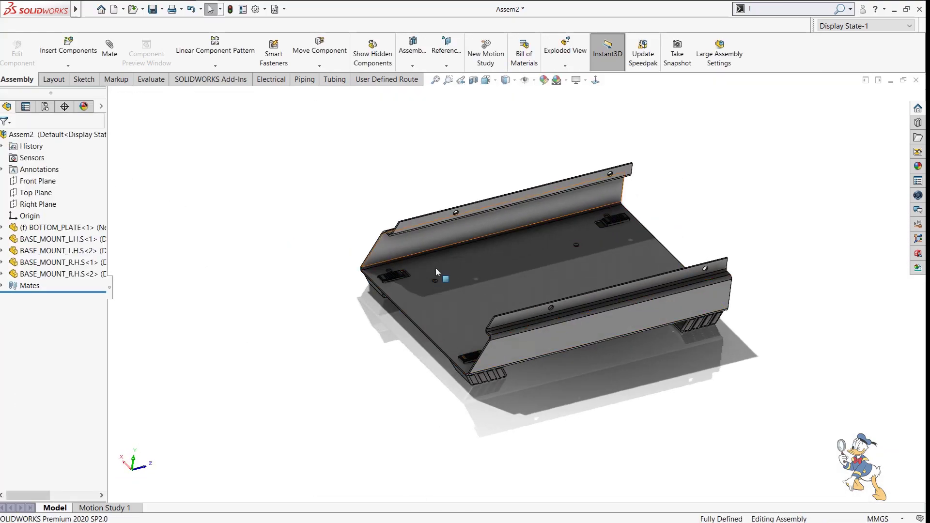
Insert the Heating Assembly file as a component at the assembly origin.
{"action": "left_click", "coordinate": [72, 55]}
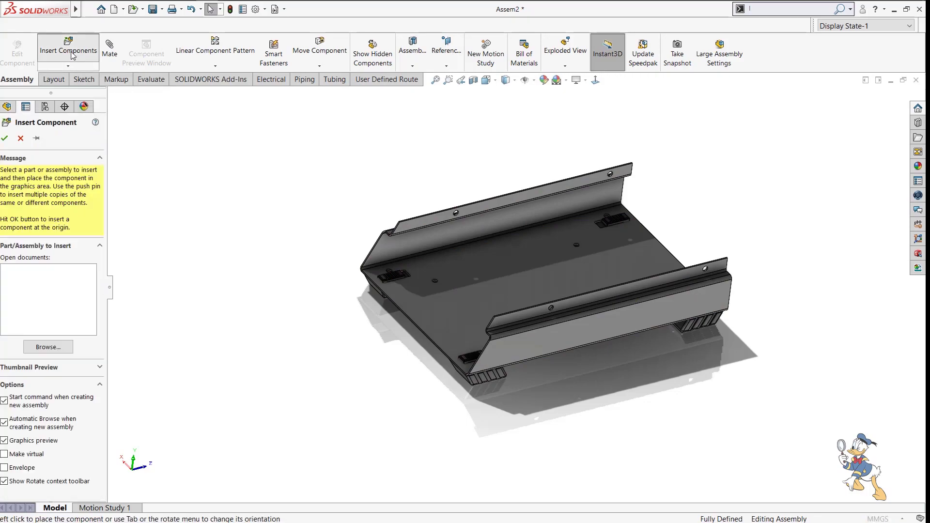
{"action": "scroll", "coordinate": [622, 286], "scroll_direction": "down", "scroll_amount": 5}
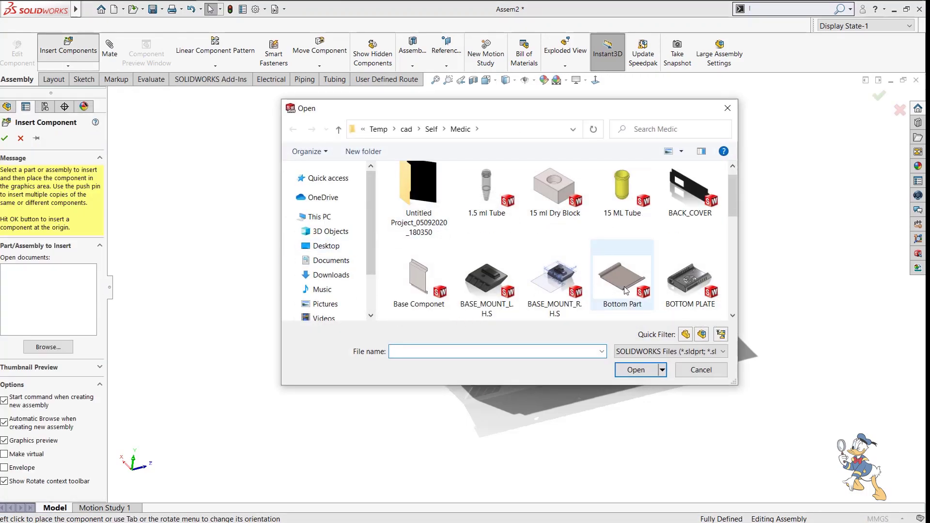
{"action": "left_click", "coordinate": [690, 204]}
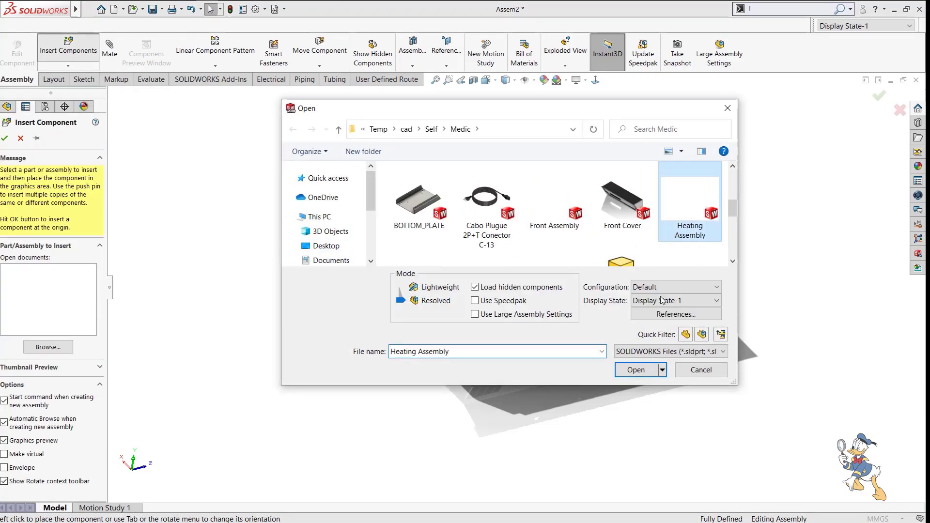
{"action": "key", "text": "Return"}
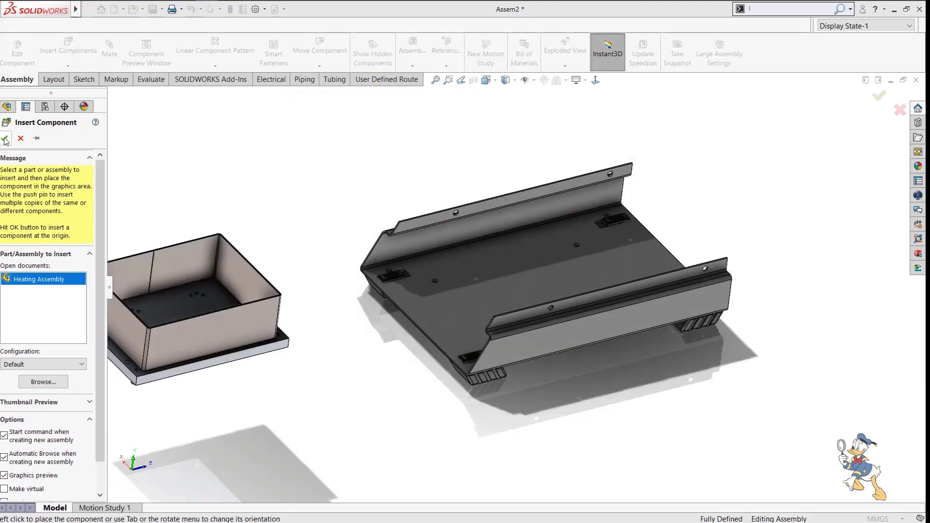
{"action": "left_click", "coordinate": [5, 140]}
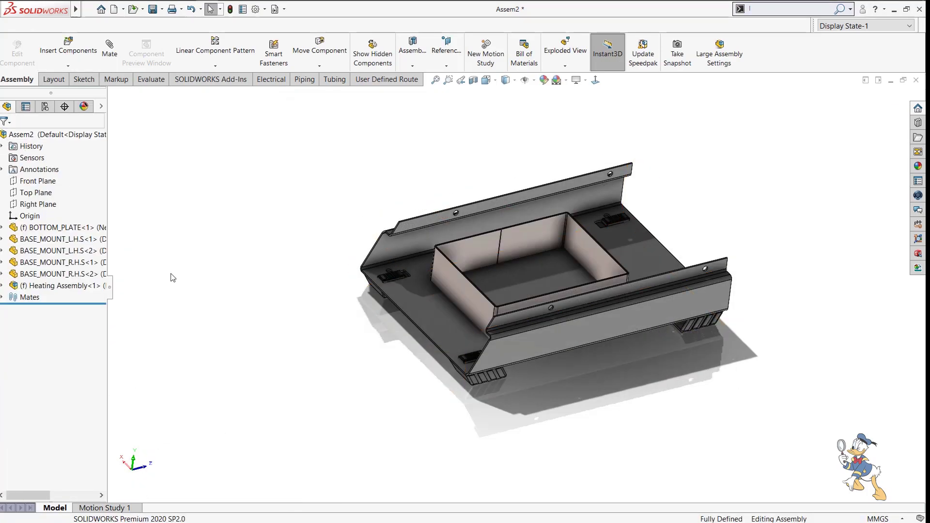
Float the Heating Assembly and move it up clear of the bottom plate.
{"action": "right_click", "coordinate": [29, 285]}
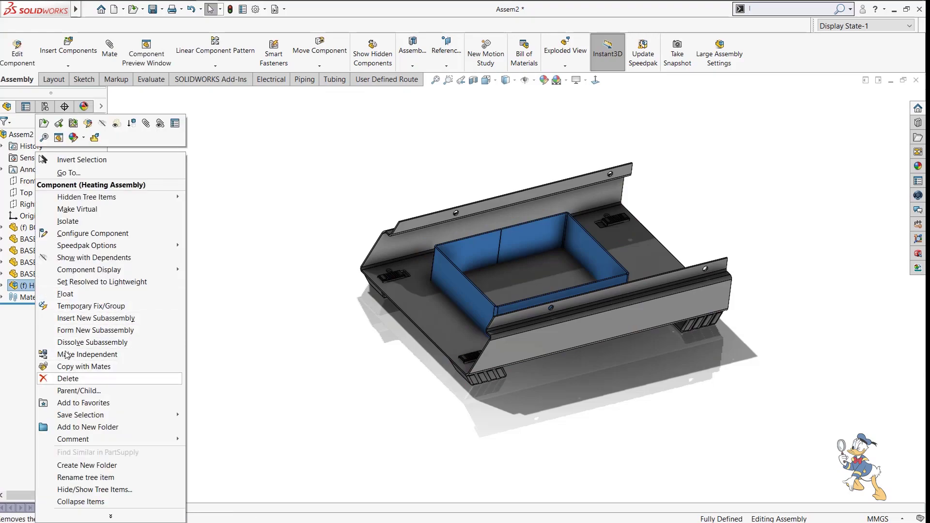
{"action": "left_click", "coordinate": [67, 294]}
{"action": "scroll", "coordinate": [411, 312], "scroll_direction": "down", "scroll_amount": 5}
{"action": "scroll", "coordinate": [411, 312], "scroll_direction": "up", "scroll_amount": 4}
{"action": "left_click", "coordinate": [359, 269]}
{"action": "left_click_drag", "start_coordinate": [426, 161], "coordinate": [472, 92]}
Add a concentric mate between one cylindrical spacer under the heating plate and its matching hole in the bottom plate.
{"action": "middle_click_drag", "start_coordinate": [445, 239], "coordinate": [647, 161]}
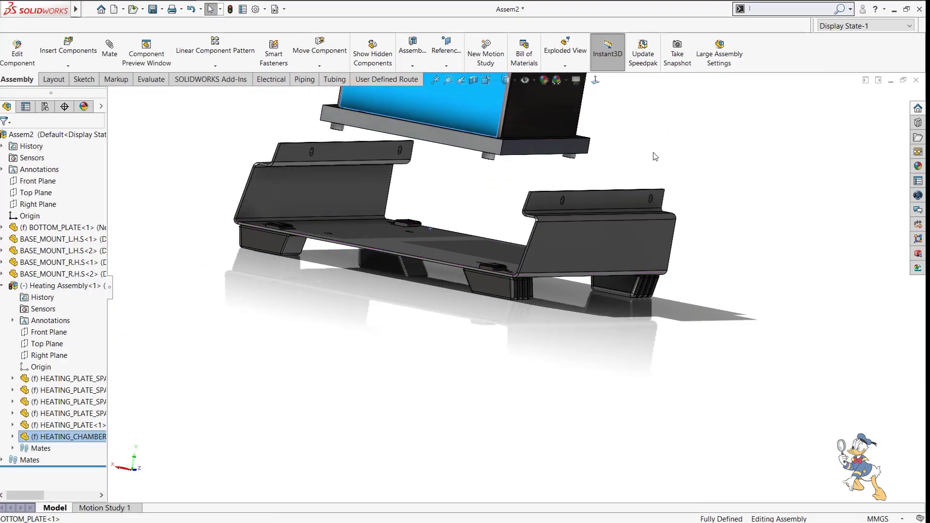
{"action": "left_click", "coordinate": [605, 151]}
{"action": "scroll", "coordinate": [487, 167], "scroll_direction": "down", "scroll_amount": 3}
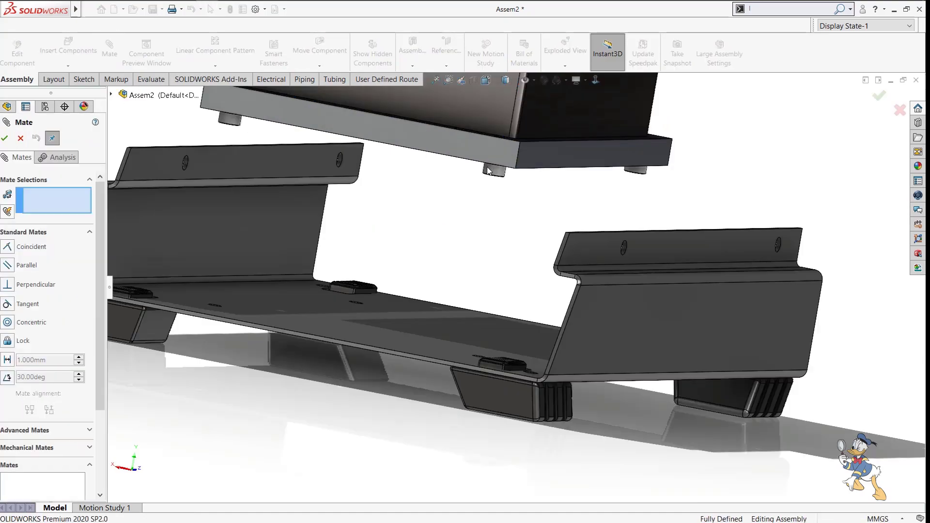
{"action": "left_click", "coordinate": [495, 173]}
{"action": "scroll", "coordinate": [493, 308], "scroll_direction": "down", "scroll_amount": 10}
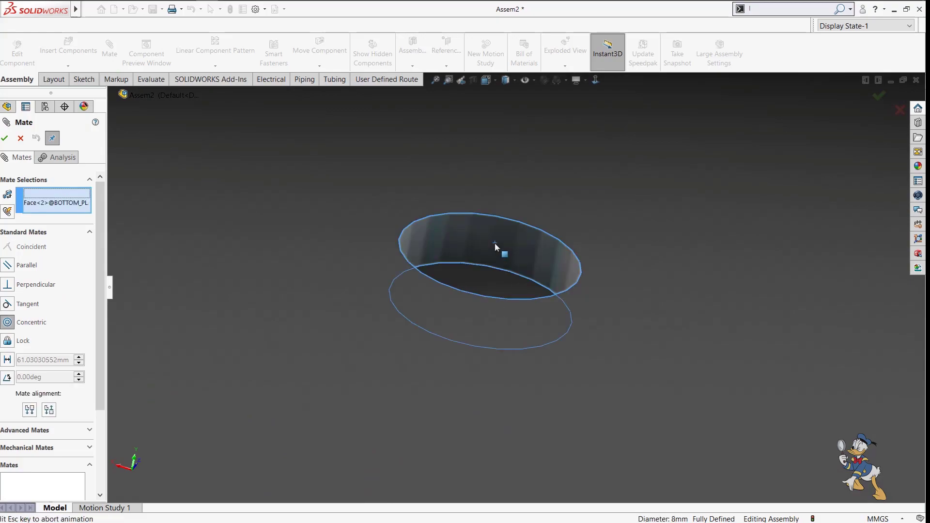
{"action": "left_click", "coordinate": [495, 257]}
{"action": "scroll", "coordinate": [485, 315], "scroll_direction": "up", "scroll_amount": 5}
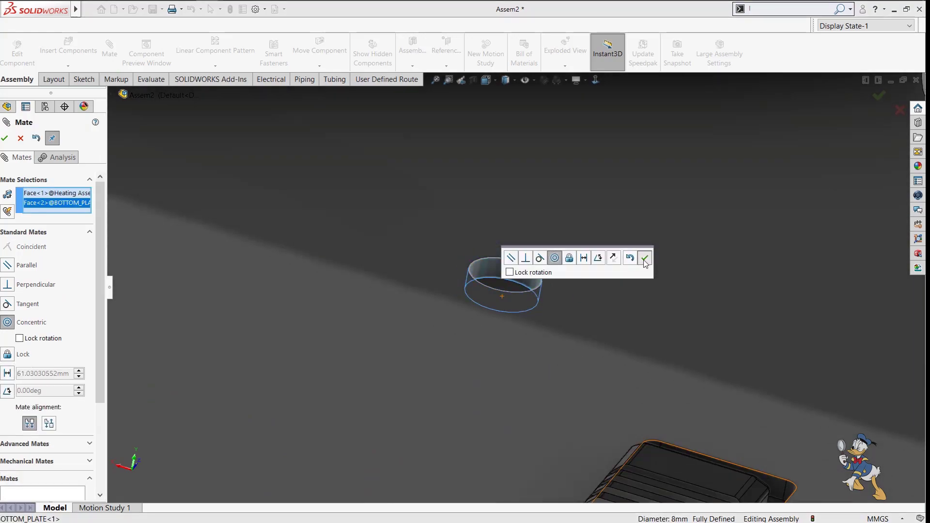
{"action": "left_click", "coordinate": [645, 258]}
Add a second concentric mate between another heating plate spacer and its corresponding bottom plate hole.
{"action": "scroll", "coordinate": [477, 284], "scroll_direction": "up", "scroll_amount": 5}
{"action": "scroll", "coordinate": [312, 124], "scroll_direction": "down", "scroll_amount": 8}
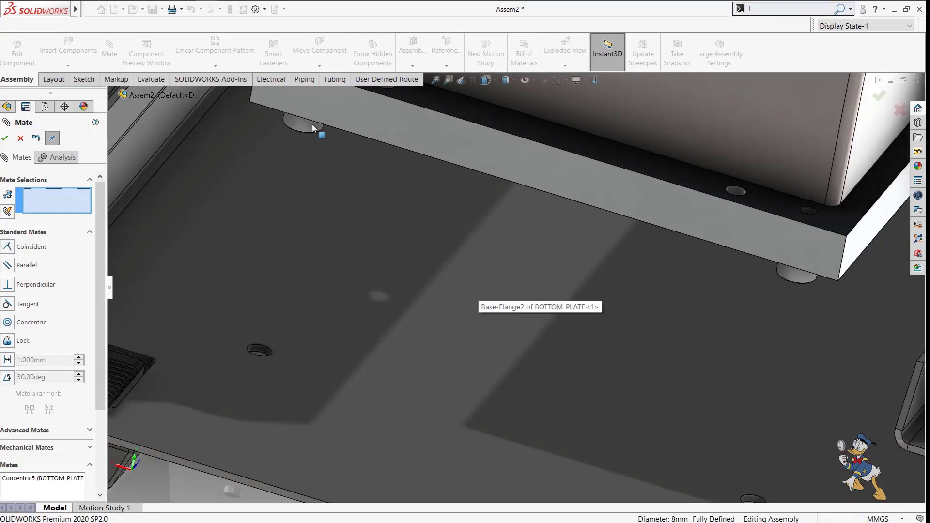
{"action": "left_click", "coordinate": [312, 125]}
{"action": "scroll", "coordinate": [276, 362], "scroll_direction": "down", "scroll_amount": 10}
{"action": "left_click", "coordinate": [419, 219]}
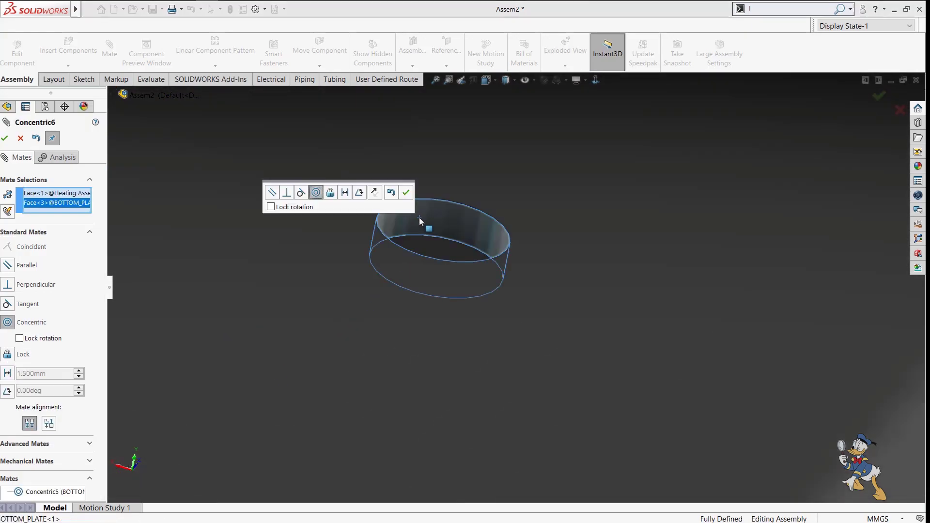
{"action": "left_click", "coordinate": [404, 190]}
Add a coincident mate between the bottom face of a heating plate spacer and the bottom plate's inner face, and finish mating.
{"action": "left_click", "coordinate": [482, 326]}
{"action": "scroll", "coordinate": [482, 326], "scroll_direction": "up", "scroll_amount": 10}
{"action": "middle_click_drag", "start_coordinate": [556, 347], "coordinate": [545, 264]}
{"action": "scroll", "coordinate": [528, 311], "scroll_direction": "down", "scroll_amount": 10}
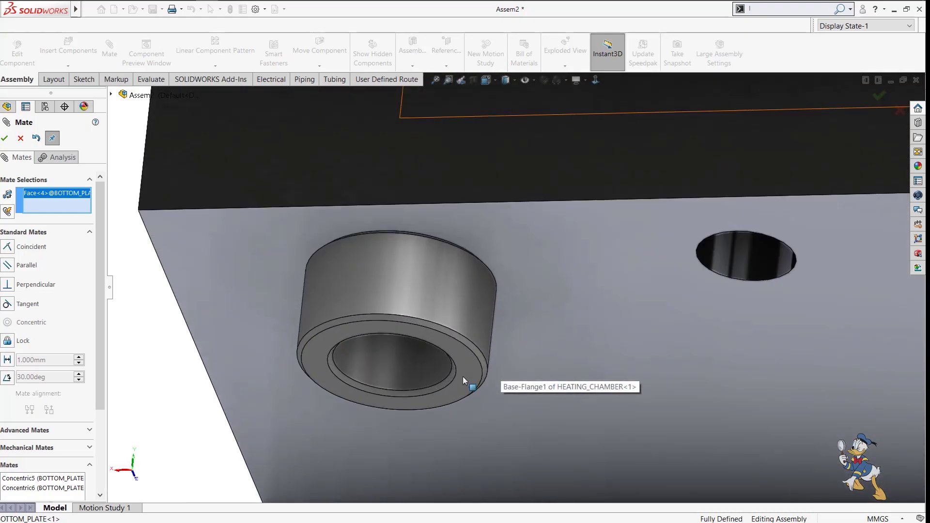
{"action": "left_click", "coordinate": [463, 376]}
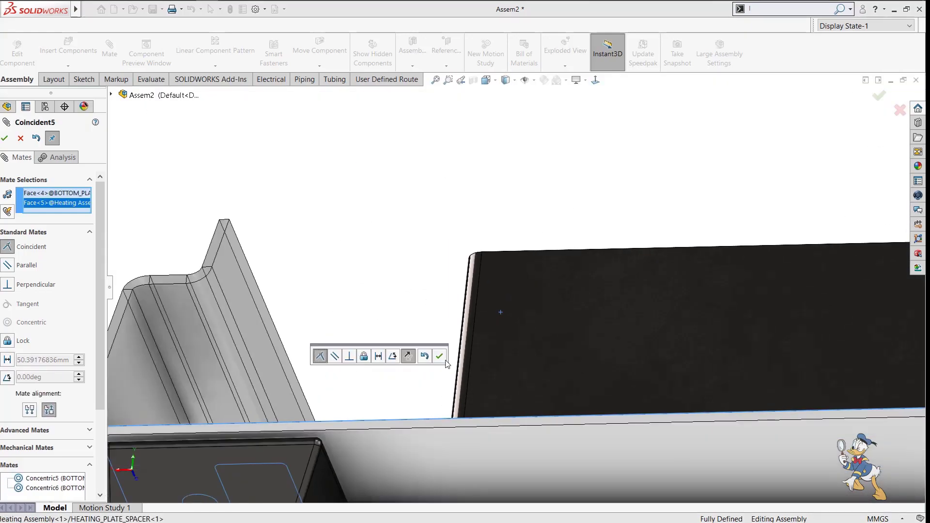
{"action": "left_click", "coordinate": [439, 356]}
{"action": "scroll", "coordinate": [439, 356], "scroll_direction": "up", "scroll_amount": 10}
{"action": "middle_click_drag", "start_coordinate": [439, 356], "coordinate": [566, 309]}
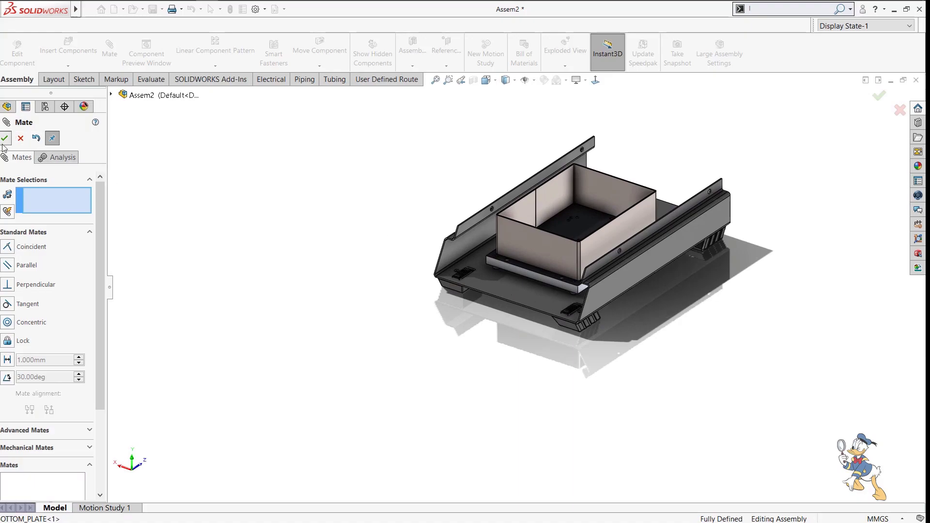
{"action": "left_click", "coordinate": [5, 138]}
Open the bottom plate part from the assembly, examine its holes and cutouts, and return to the assembly.
{"action": "scroll", "coordinate": [484, 291], "scroll_direction": "down", "scroll_amount": 5}
{"action": "middle_click_drag", "start_coordinate": [485, 291], "coordinate": [524, 444]}
{"action": "scroll", "coordinate": [528, 368], "scroll_direction": "up", "scroll_amount": 5}
{"action": "scroll", "coordinate": [490, 425], "scroll_direction": "down", "scroll_amount": 5}
{"action": "left_click", "coordinate": [536, 362]}
{"action": "left_click", "coordinate": [564, 302]}
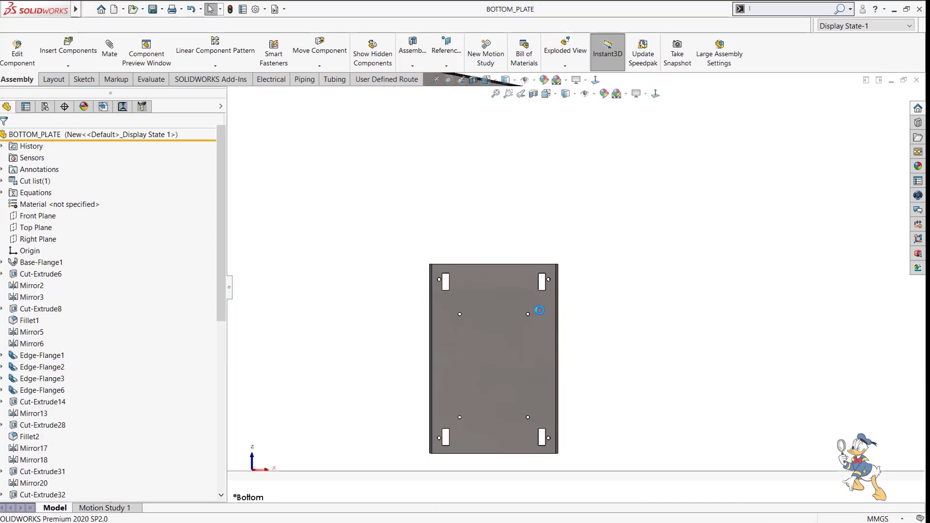
{"action": "middle_click_drag", "start_coordinate": [457, 322], "coordinate": [630, 394]}
{"action": "key", "text": "ctrl+Tab"}
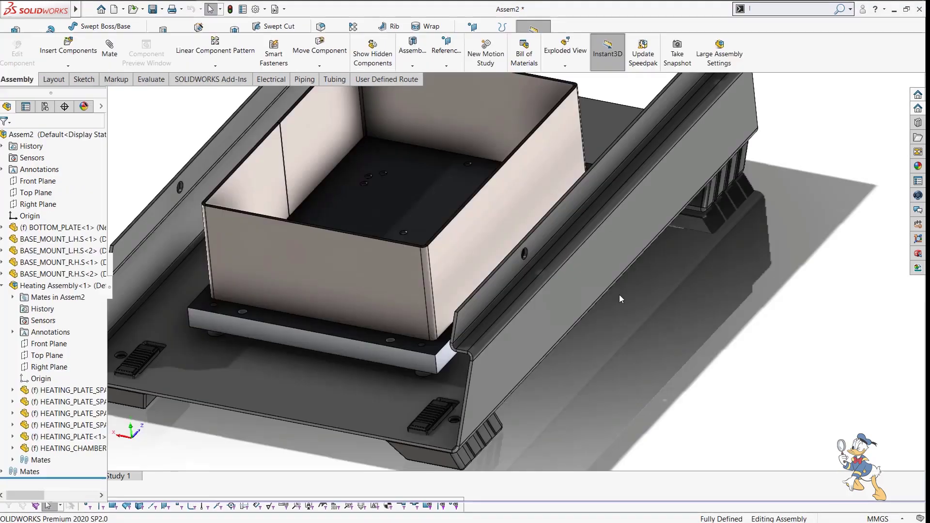
Replace the BOTTOM_PLATE component with the BOTTOM PLATE file, matching the configuration by name and re-attaching its mates.
{"action": "left_click", "coordinate": [583, 295]}
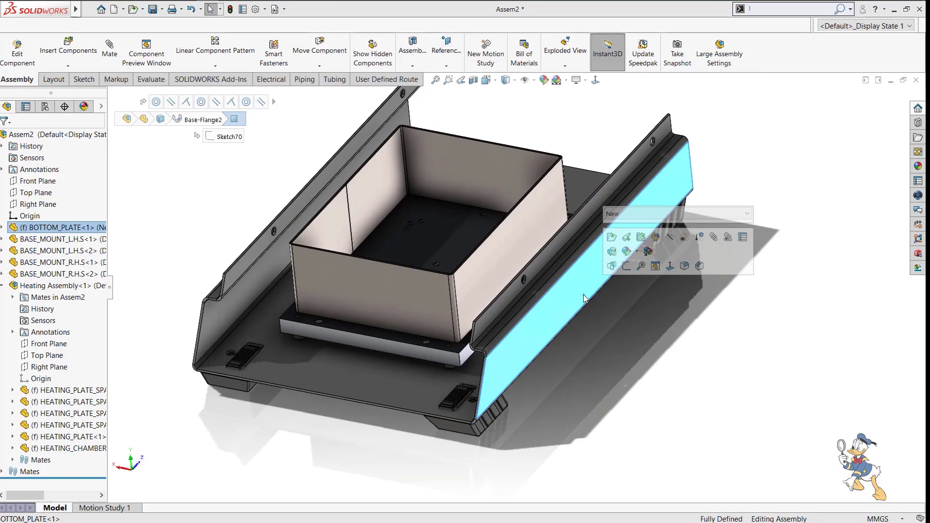
{"action": "right_click", "coordinate": [56, 229]}
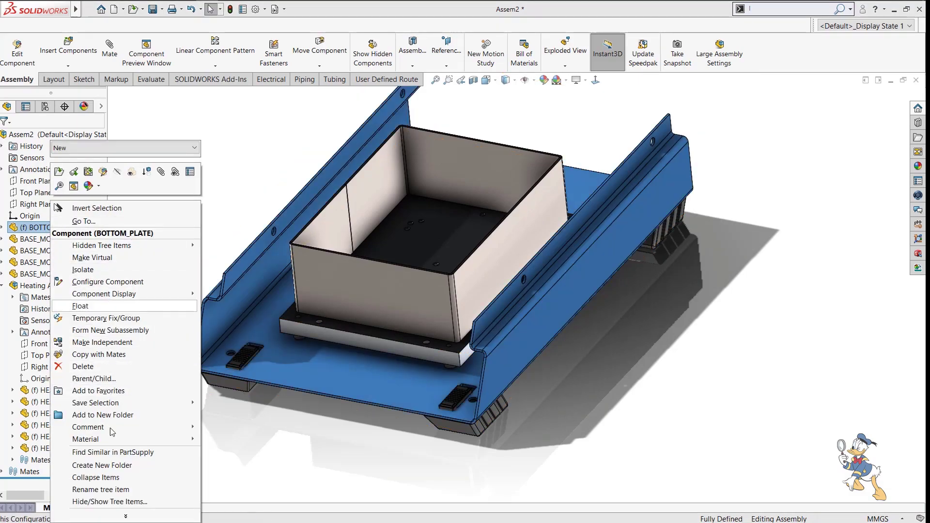
{"action": "left_click", "coordinate": [125, 516]}
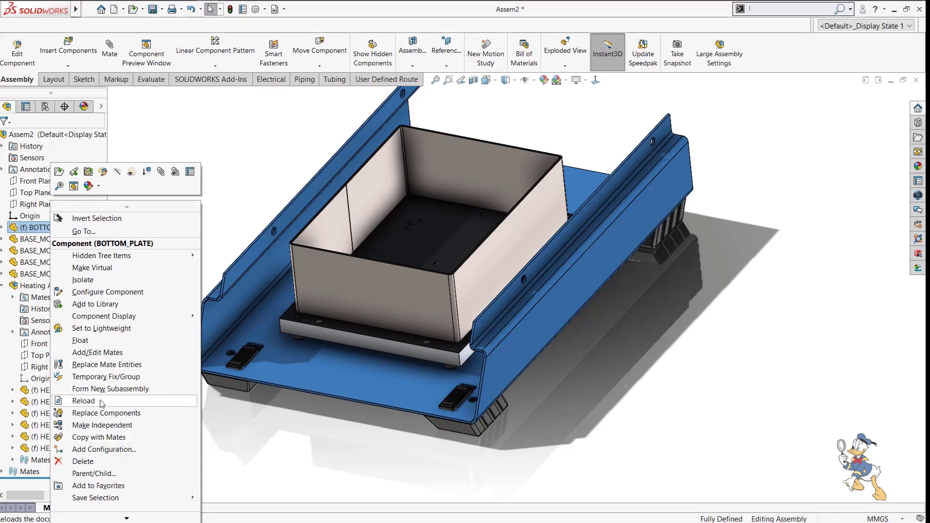
{"action": "left_click", "coordinate": [98, 416]}
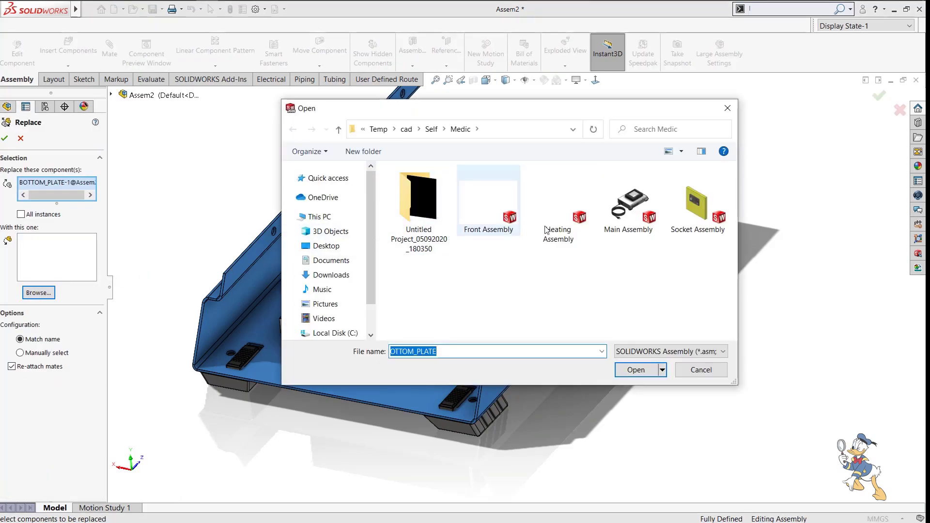
{"action": "left_click", "coordinate": [666, 352]}
{"action": "left_click", "coordinate": [632, 383]}
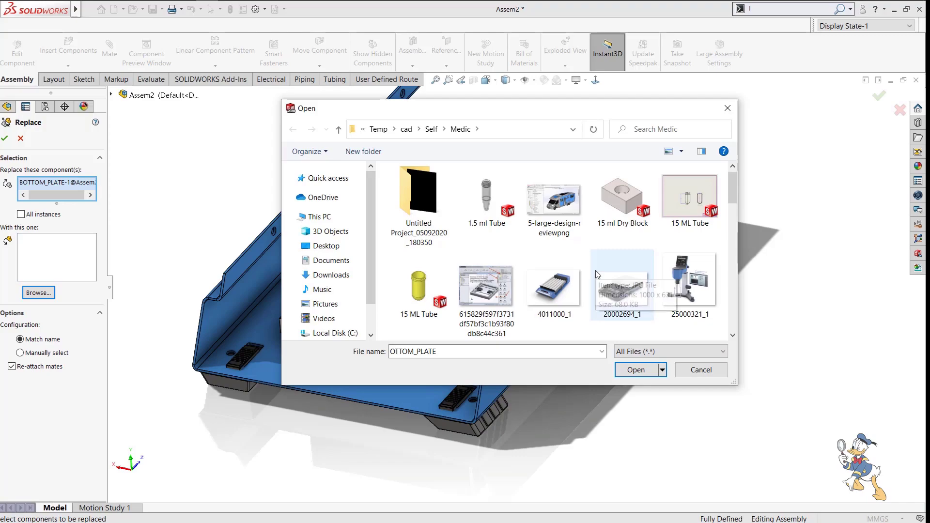
{"action": "scroll", "coordinate": [598, 274], "scroll_direction": "down", "scroll_amount": 5}
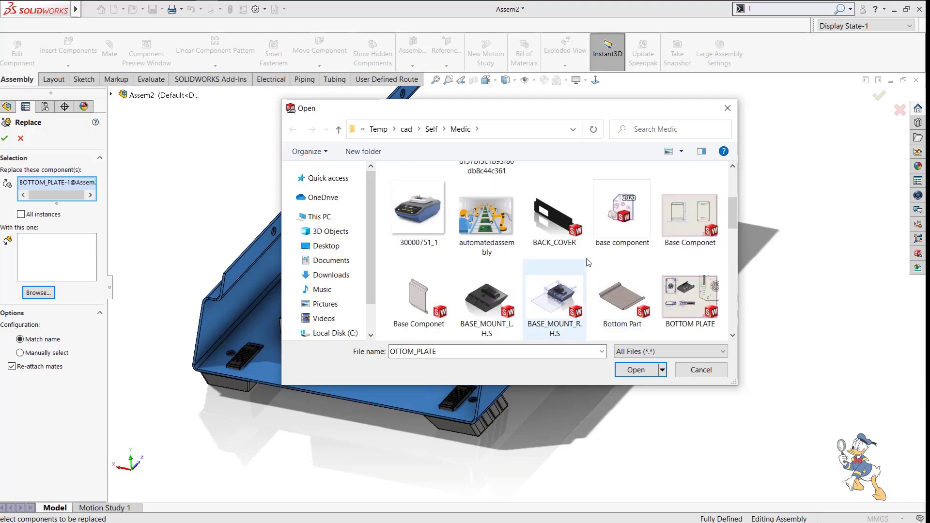
{"action": "scroll", "coordinate": [620, 265], "scroll_direction": "down", "scroll_amount": 3}
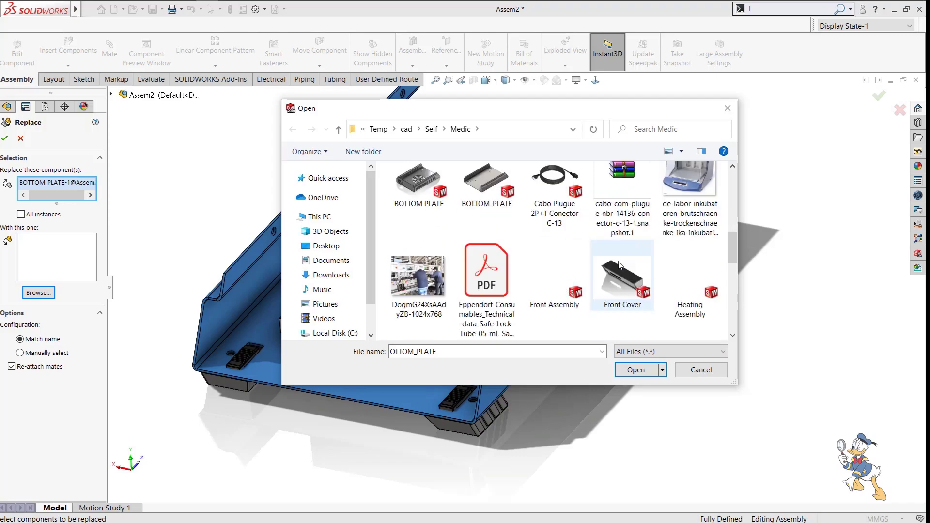
{"action": "left_click", "coordinate": [482, 207]}
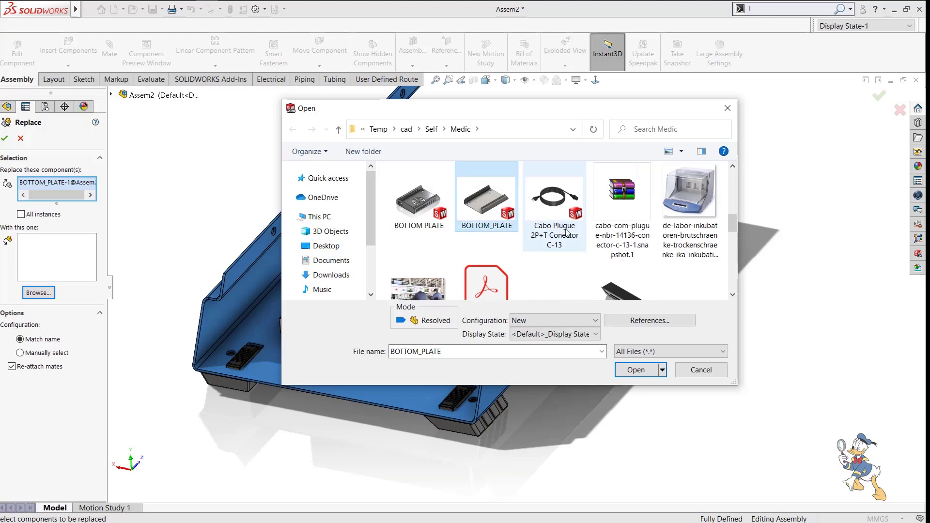
{"action": "left_click", "coordinate": [439, 228]}
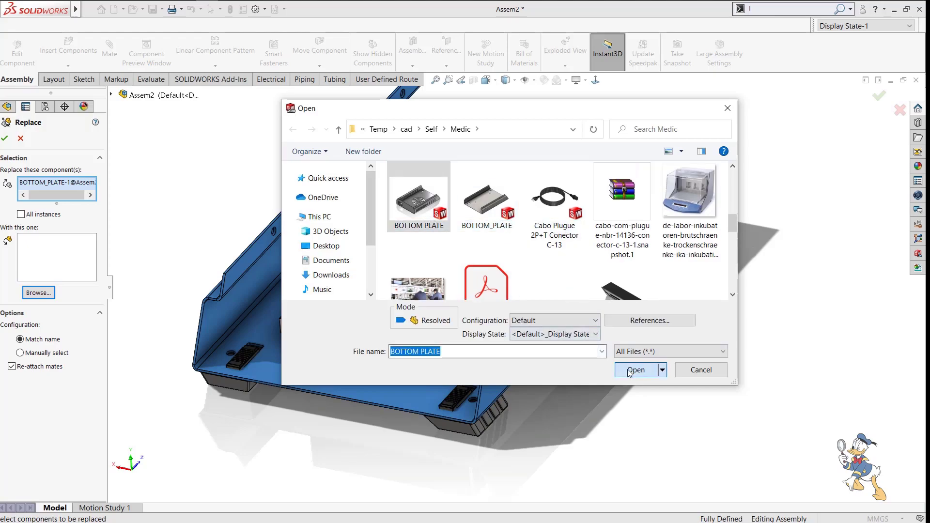
{"action": "left_click", "coordinate": [629, 371]}
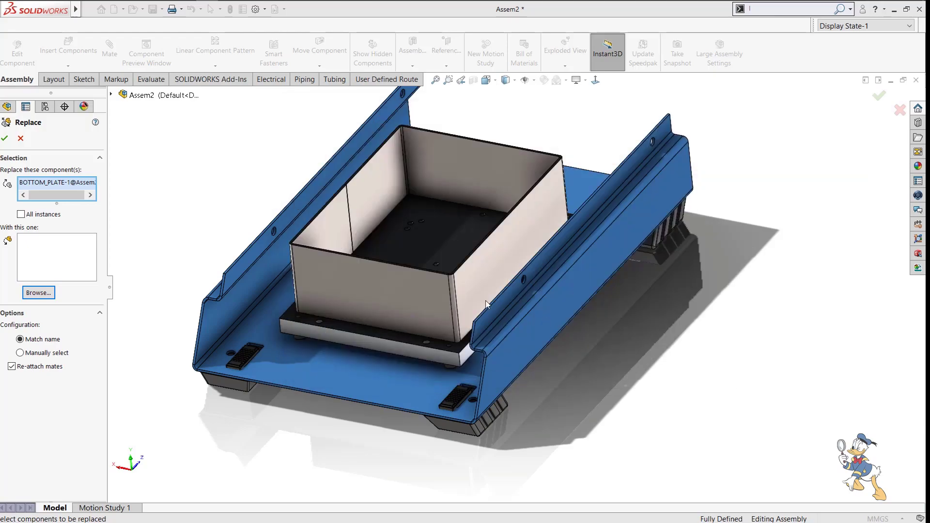
{"action": "left_click", "coordinate": [5, 139]}
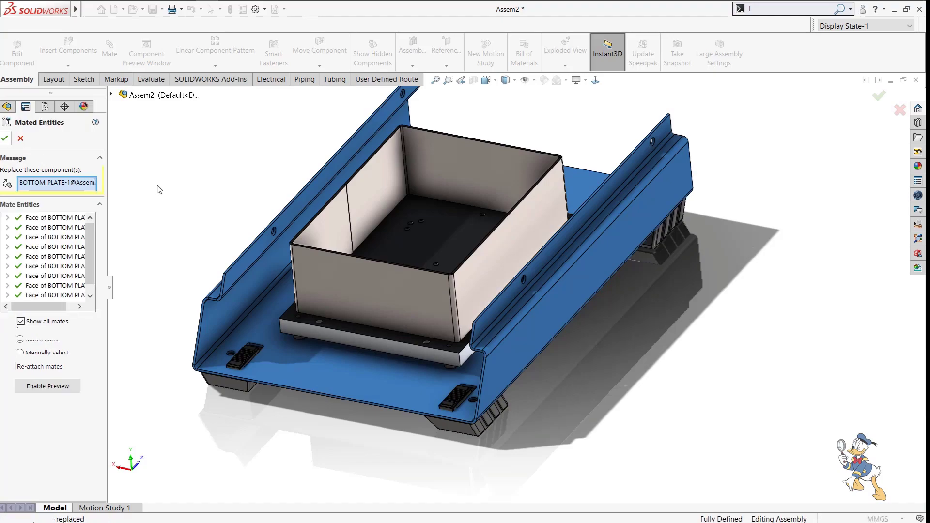
{"action": "left_click", "coordinate": [5, 139]}
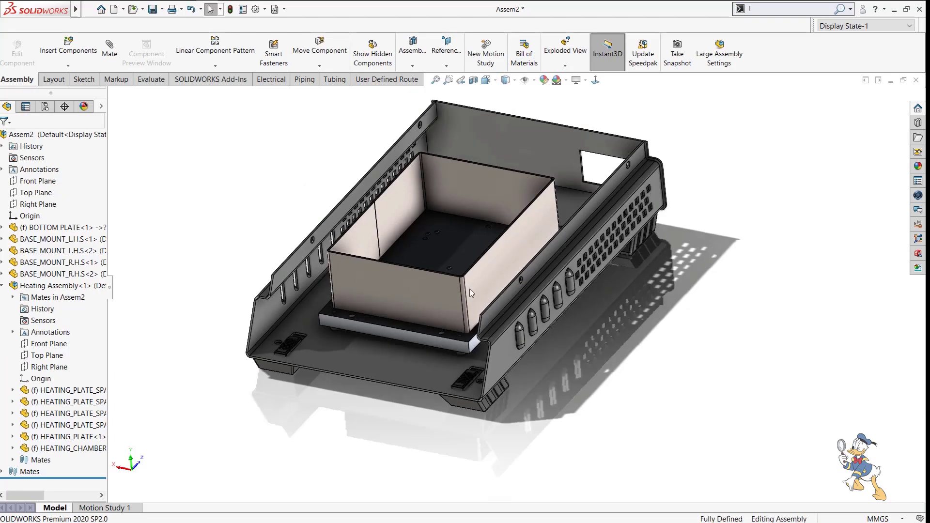
Open the replacement bottom plate part from the assembly for editing.
{"action": "middle_click_drag", "start_coordinate": [477, 289], "coordinate": [462, 276]}
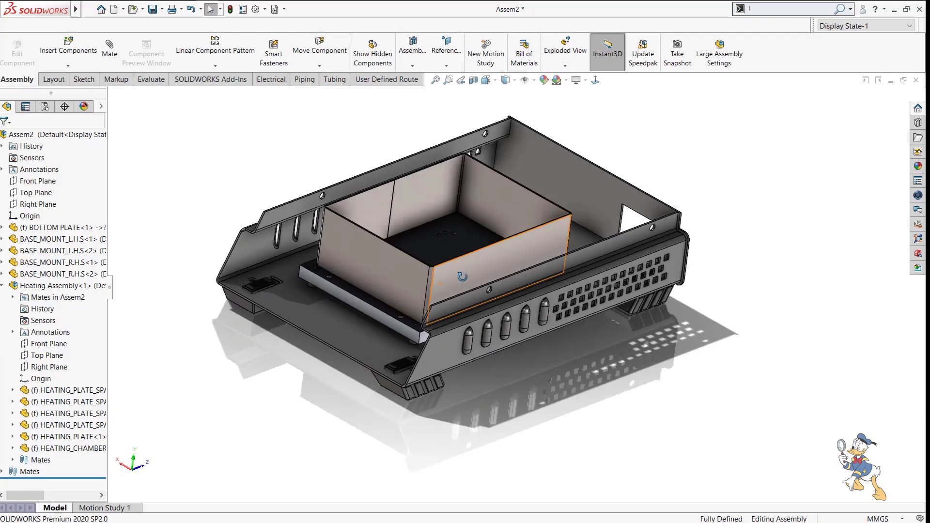
{"action": "scroll", "coordinate": [318, 304], "scroll_direction": "down", "scroll_amount": 6}
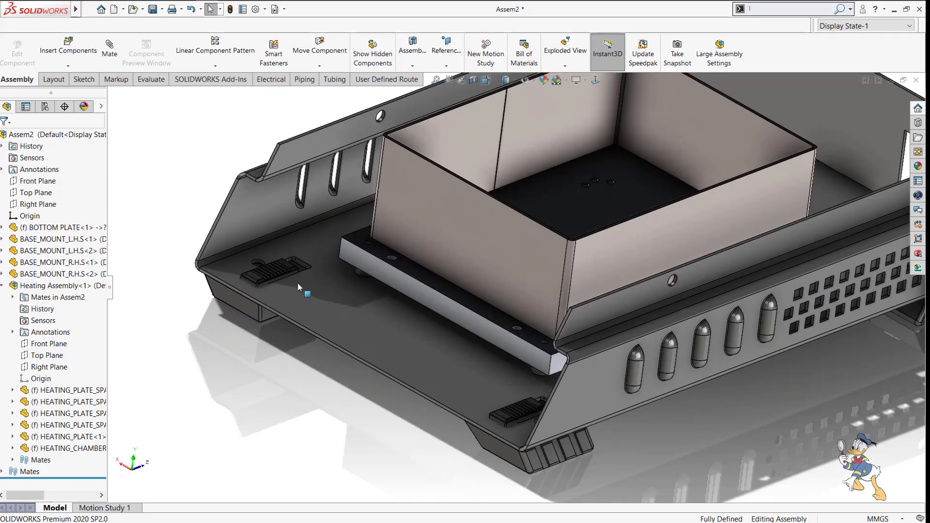
{"action": "scroll", "coordinate": [498, 346], "scroll_direction": "up", "scroll_amount": 6}
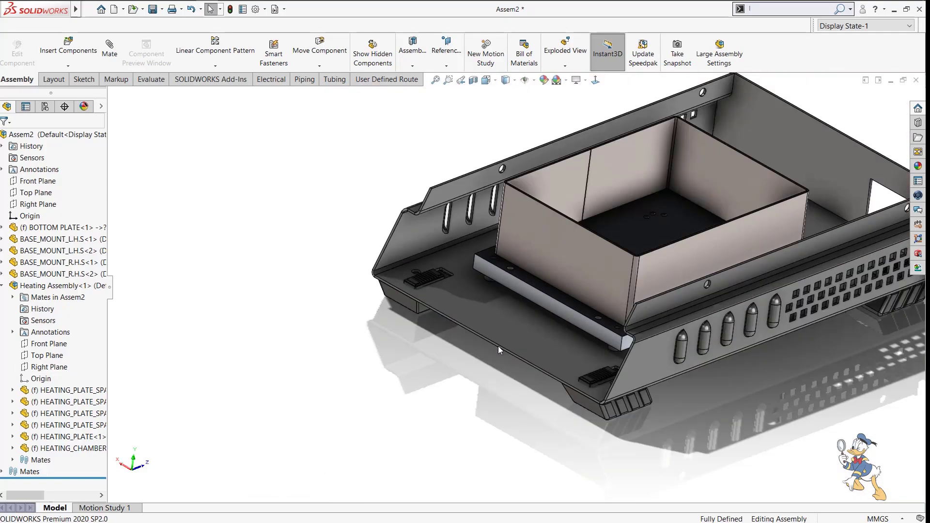
{"action": "scroll", "coordinate": [524, 304], "scroll_direction": "down", "scroll_amount": 6}
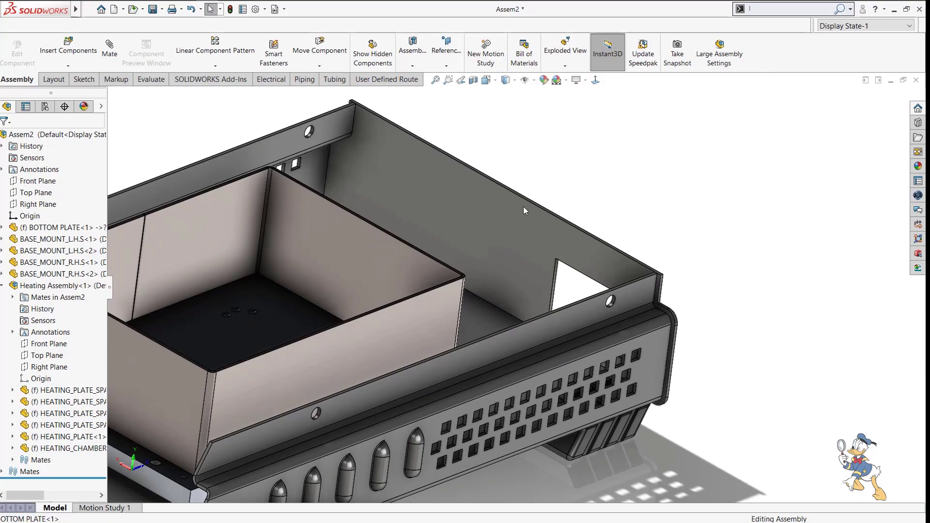
{"action": "left_click", "coordinate": [530, 198]}
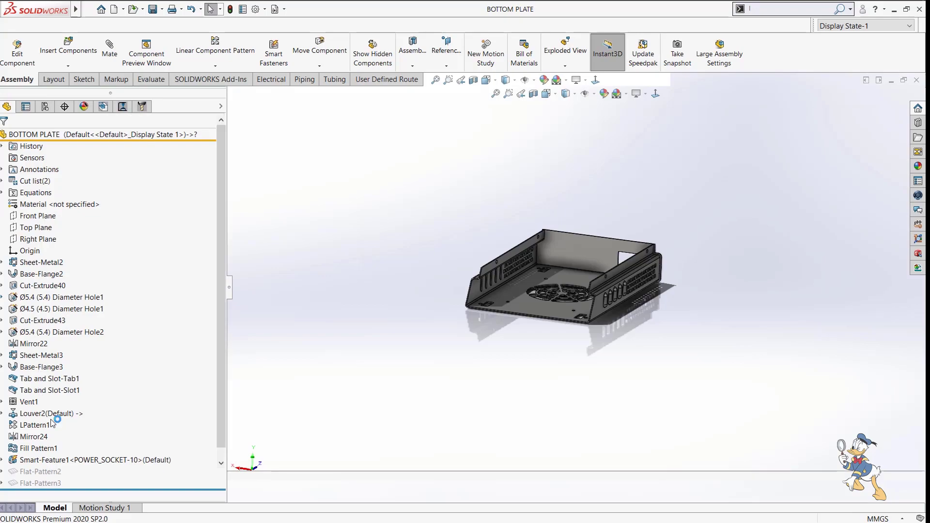
{"action": "left_click", "coordinate": [57, 463]}
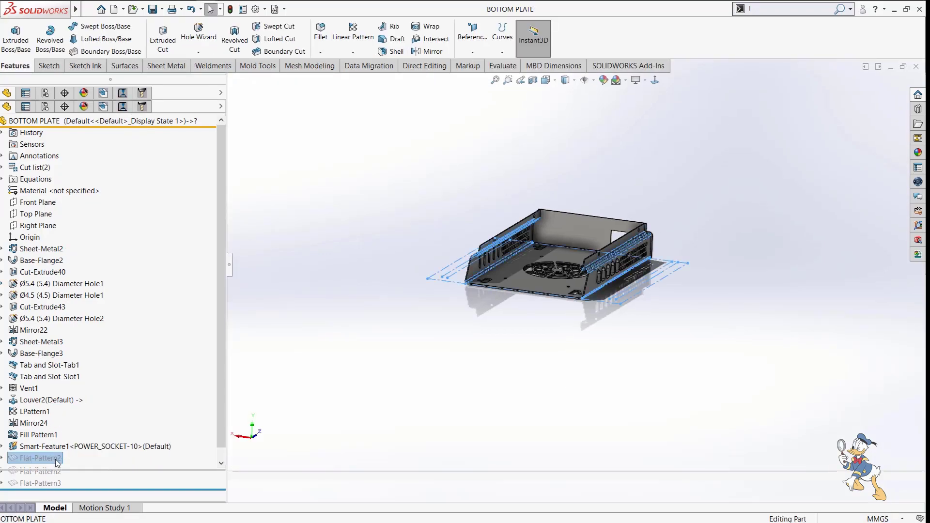
{"action": "key", "text": "Delete"}
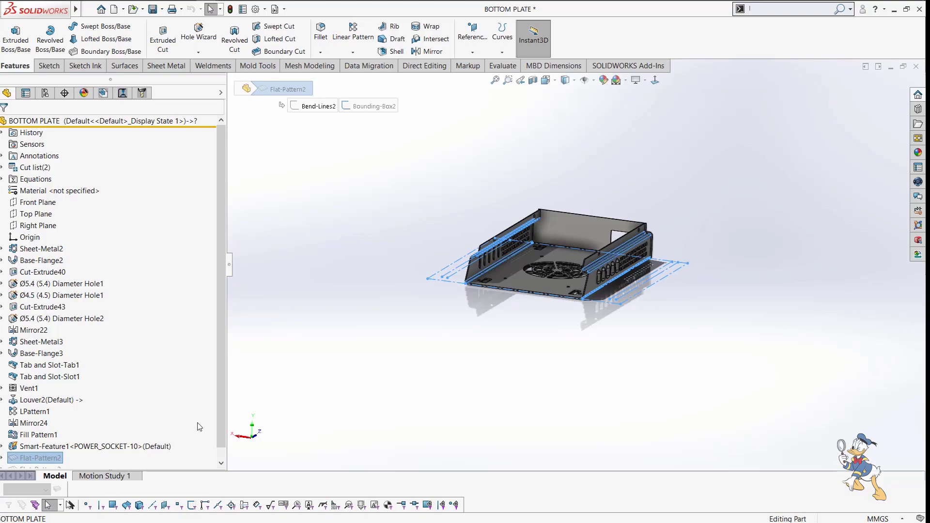
{"action": "scroll", "coordinate": [200, 427], "scroll_direction": "down", "scroll_amount": 1}
{"action": "left_click", "coordinate": [153, 436]}
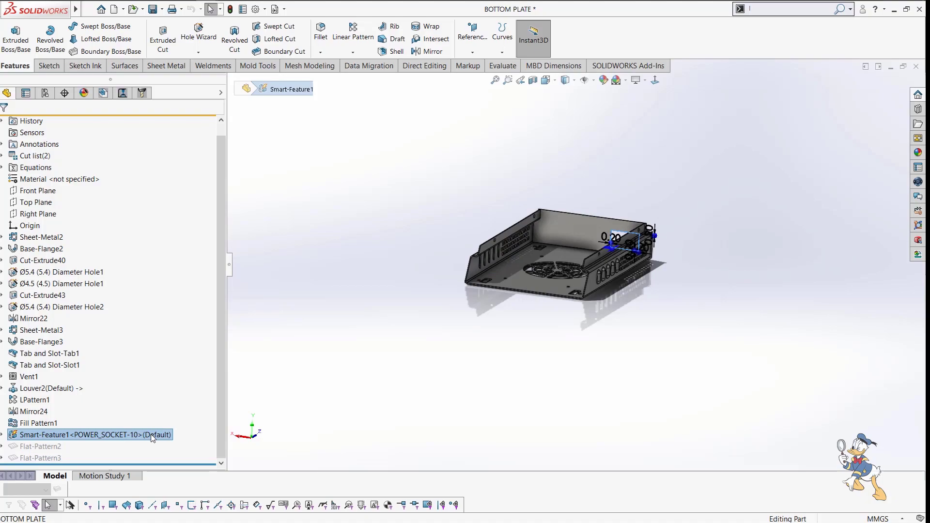
{"action": "key", "text": "Delete"}
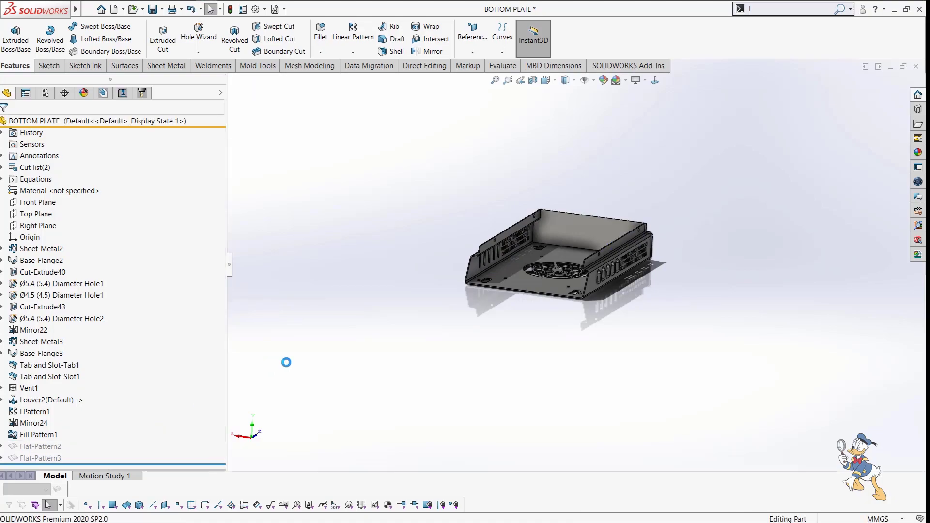
{"action": "key", "text": "ctrl+z"}
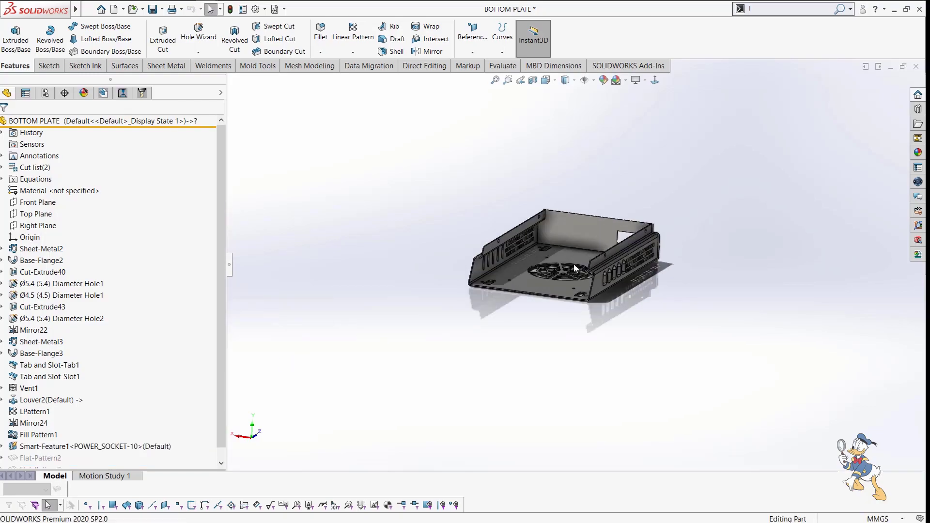
Delete the POWER_SOCKET smart feature from the bottom plate part, and close the part saving its changes.
{"action": "scroll", "coordinate": [572, 263], "scroll_direction": "down", "scroll_amount": 2}
{"action": "left_click", "coordinate": [101, 447]}
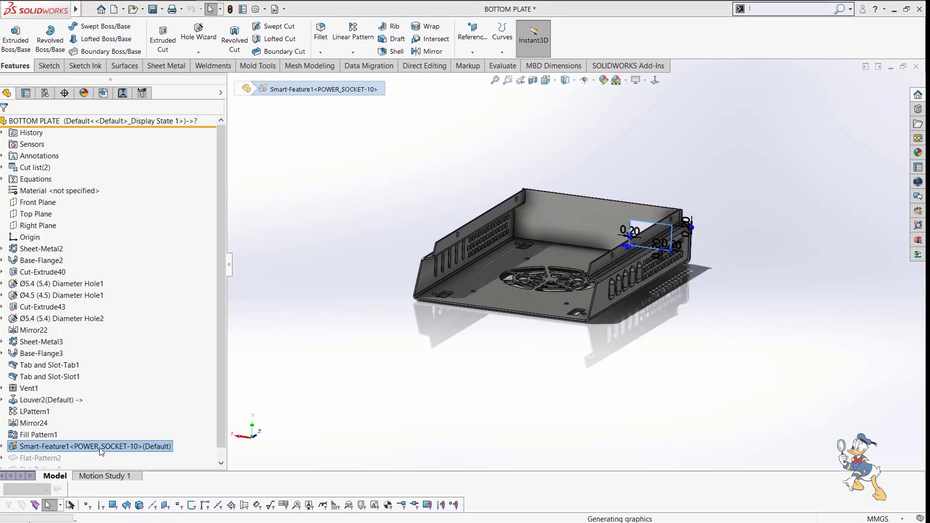
{"action": "key", "text": "Delete"}
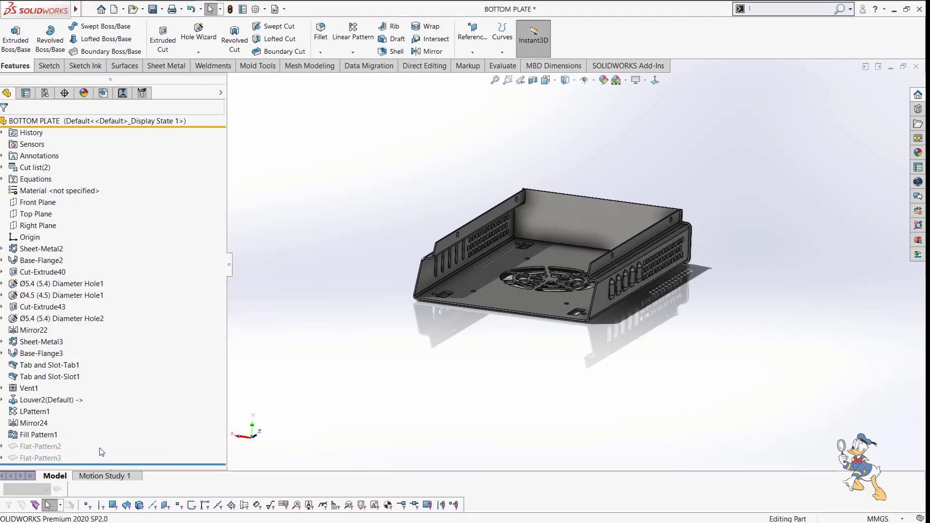
{"action": "key", "text": "ctrl+w"}
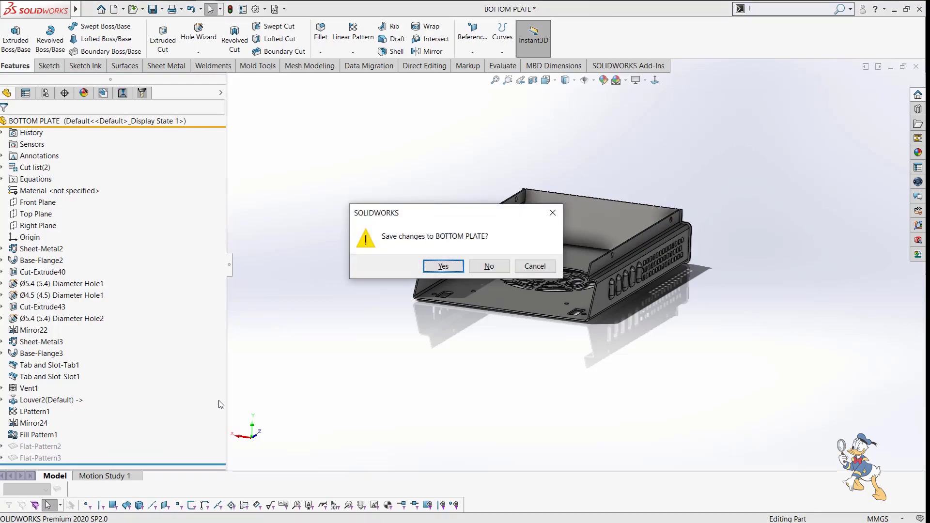
{"action": "left_click", "coordinate": [443, 267]}
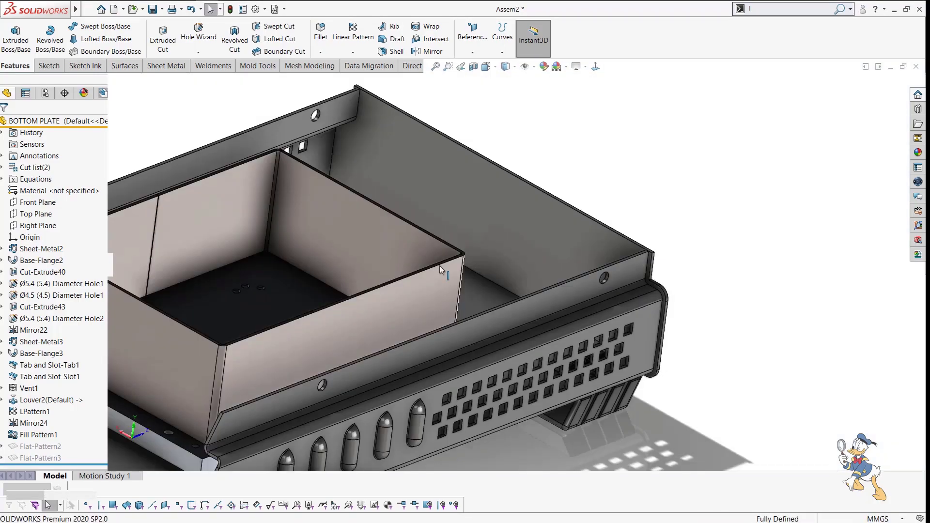
Insert the Front Assembly file into the assembly and place it at the origin.
{"action": "scroll", "coordinate": [447, 312], "scroll_direction": "up", "scroll_amount": 7}
{"action": "mouse_move", "coordinate": [469, 315]}
{"action": "middle_mouse_down"}
{"action": "mouse_move", "coordinate": [487, 320]}
{"action": "mouse_move", "coordinate": [457, 321]}
{"action": "middle_mouse_up"}
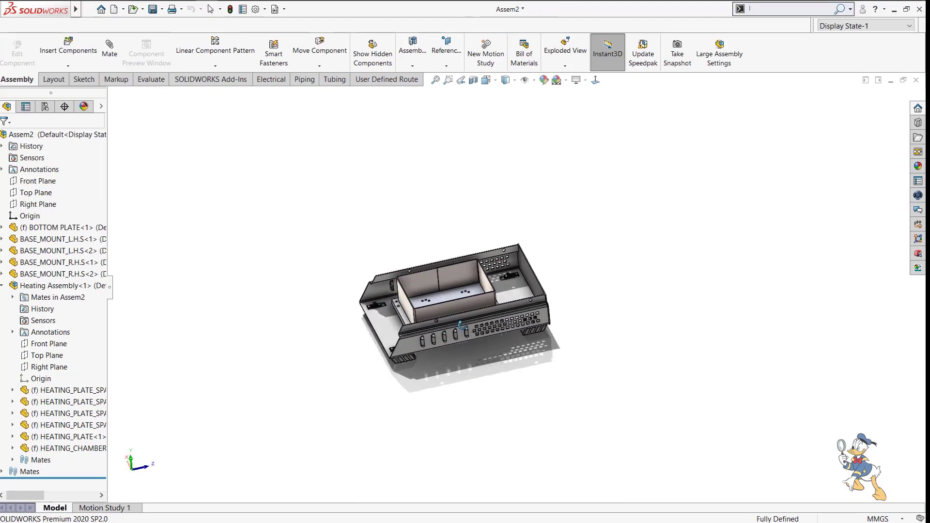
{"action": "scroll", "coordinate": [475, 297], "scroll_direction": "down", "scroll_amount": 5}
{"action": "left_click", "coordinate": [54, 55]}
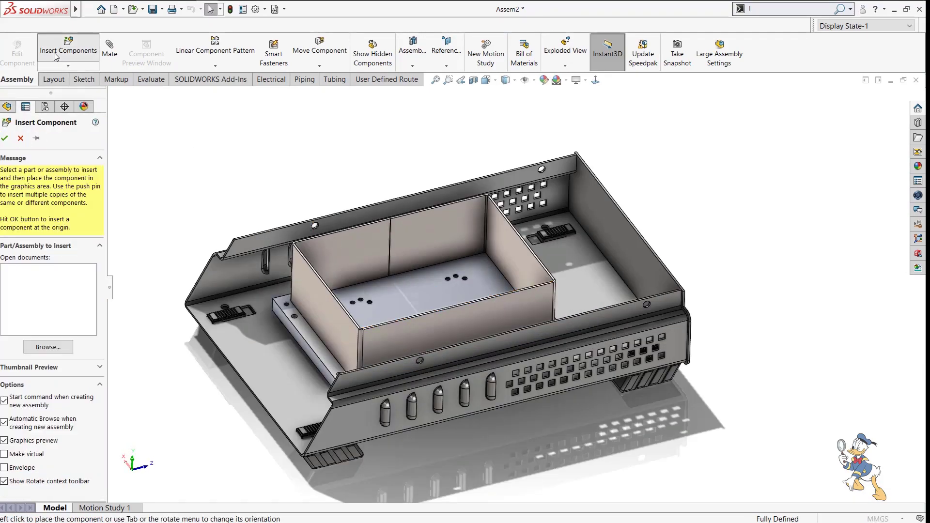
{"action": "scroll", "coordinate": [553, 245], "scroll_direction": "down", "scroll_amount": 2}
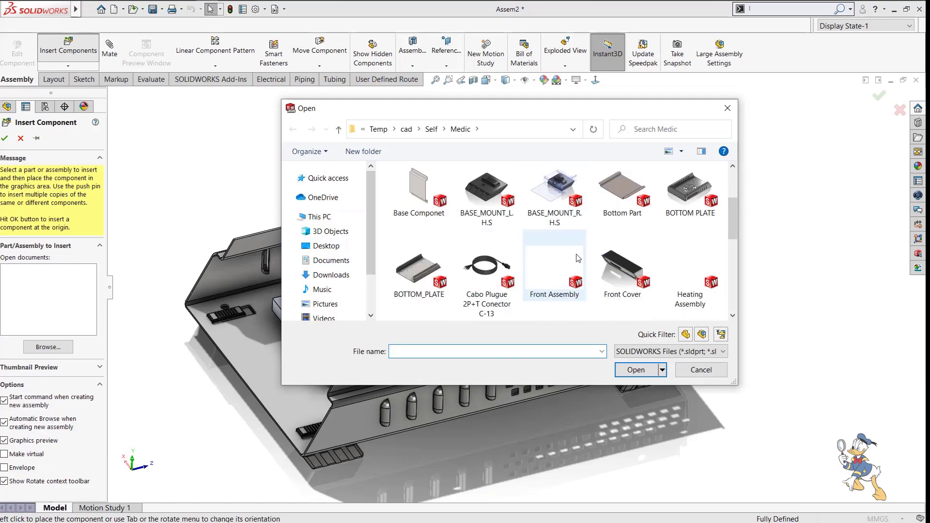
{"action": "scroll", "coordinate": [578, 258], "scroll_direction": "down", "scroll_amount": 2}
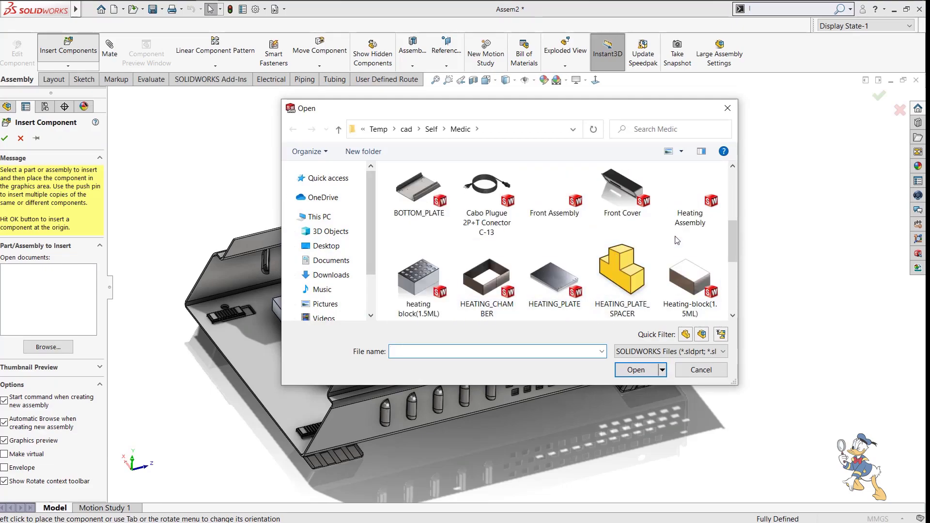
{"action": "left_click", "coordinate": [546, 209]}
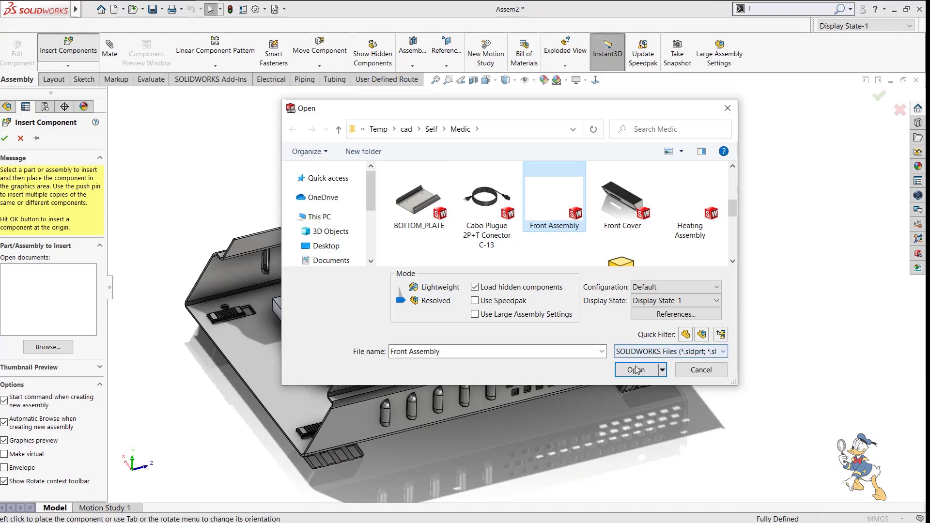
{"action": "key", "text": "Return"}
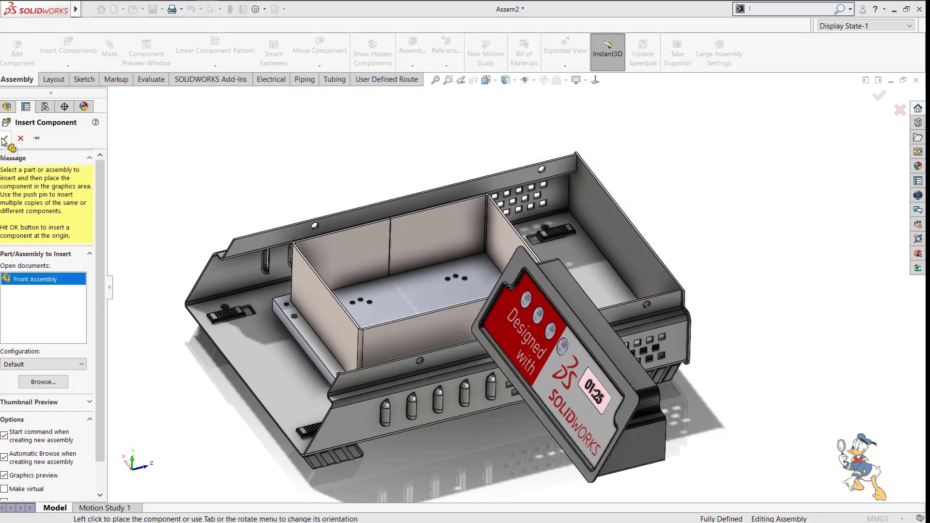
{"action": "left_click", "coordinate": [4, 140]}
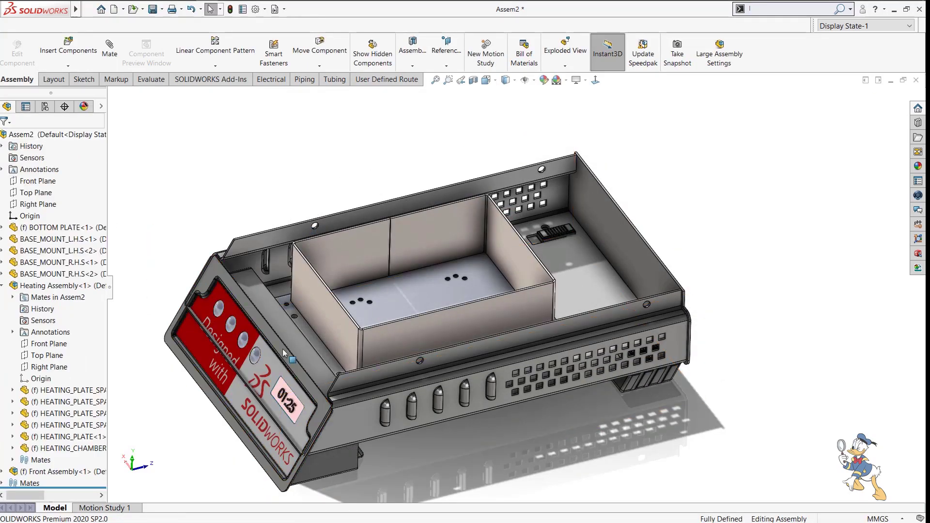
Check how the inserted Front Assembly sits against the bottom plate, and float it to release its fixed position.
{"action": "scroll", "coordinate": [258, 339], "scroll_direction": "down", "scroll_amount": 3}
{"action": "middle_click_drag", "start_coordinate": [305, 313], "coordinate": [341, 313]}
{"action": "scroll", "coordinate": [342, 314], "scroll_direction": "up", "scroll_amount": 4}
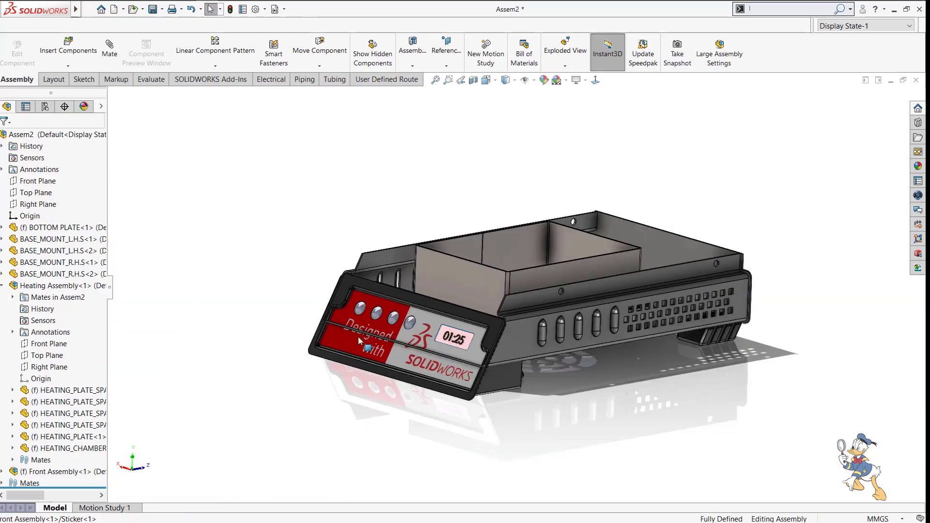
{"action": "scroll", "coordinate": [539, 400], "scroll_direction": "down", "scroll_amount": 3}
{"action": "middle_click_drag", "start_coordinate": [504, 331], "coordinate": [523, 409]}
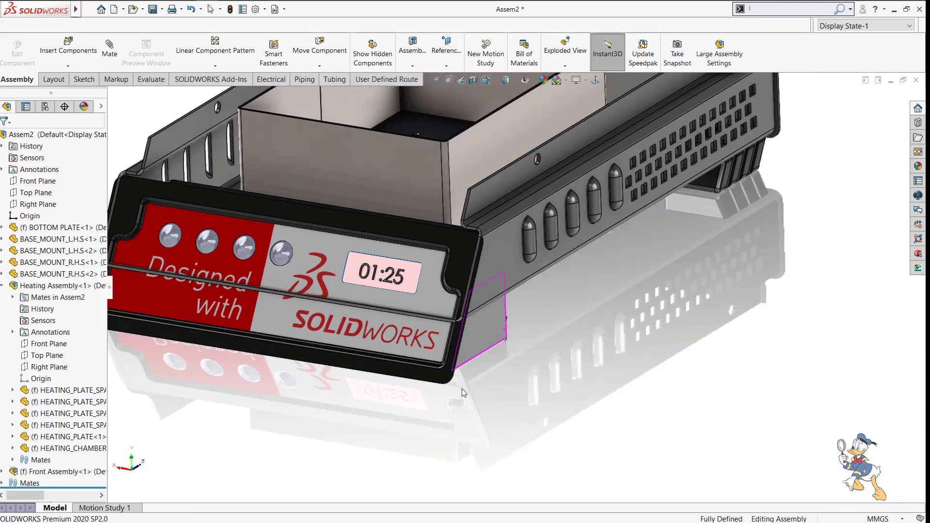
{"action": "left_click", "coordinate": [461, 329]}
{"action": "middle_click_drag", "start_coordinate": [481, 216], "coordinate": [441, 318]}
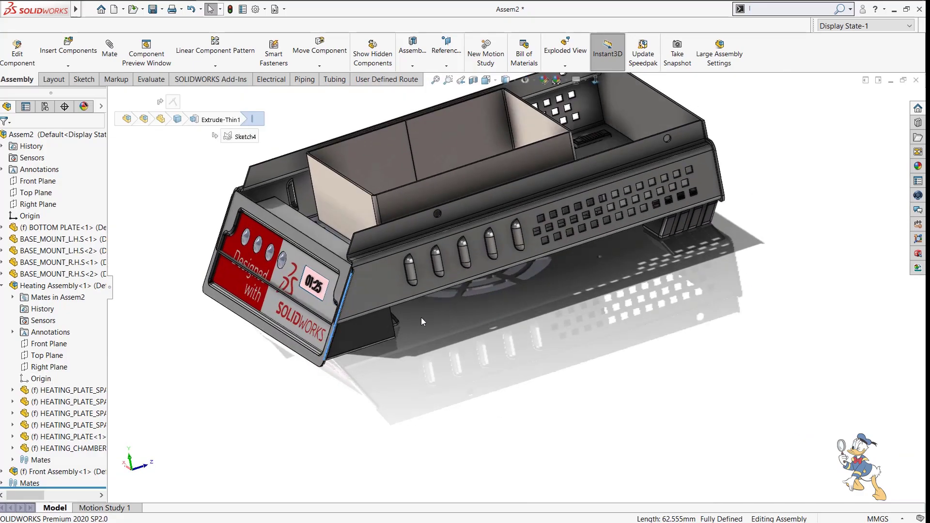
{"action": "scroll", "coordinate": [266, 334], "scroll_direction": "down", "scroll_amount": 5}
{"action": "left_click", "coordinate": [29, 471]}
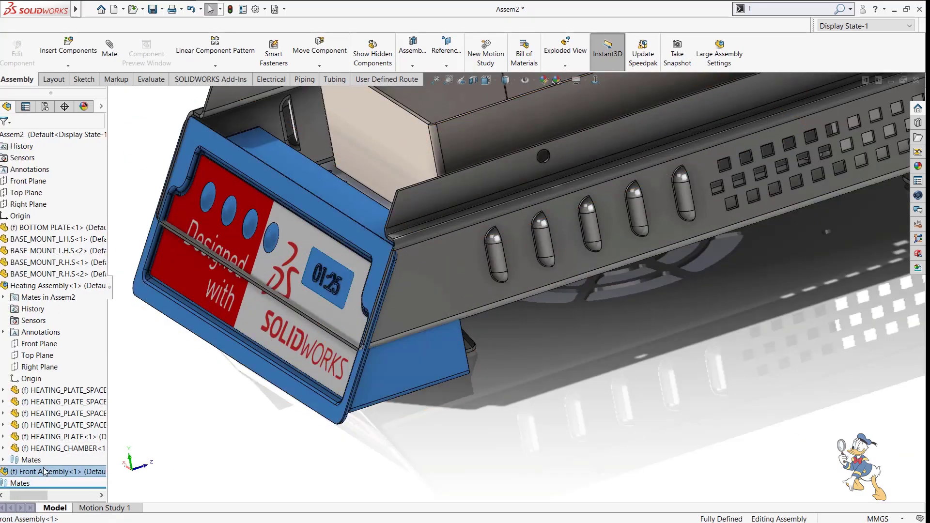
{"action": "right_click", "coordinate": [29, 471]}
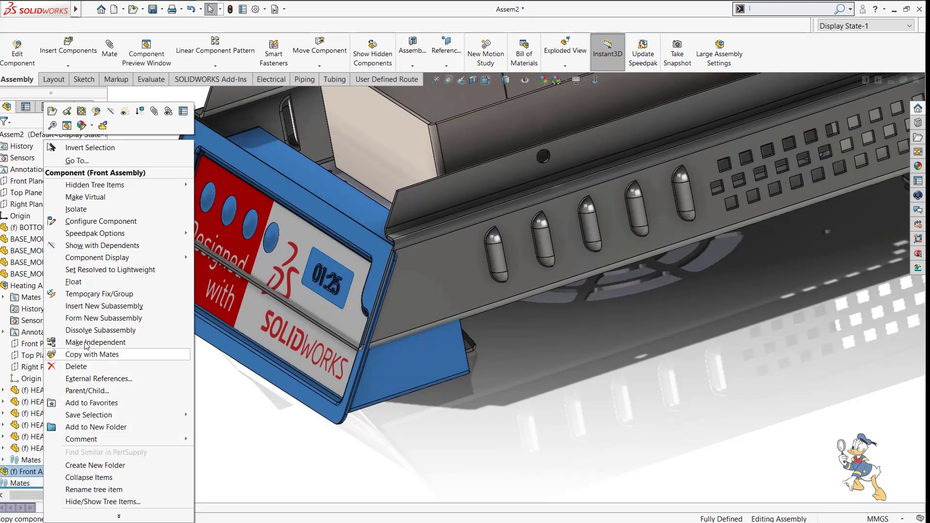
{"action": "left_click", "coordinate": [85, 283]}
Mate the underside of the front cover coincident with the inner floor face of the bottom plate.
{"action": "middle_click_drag", "start_coordinate": [374, 383], "coordinate": [376, 246]}
{"action": "left_click", "coordinate": [392, 446]}
{"action": "scroll", "coordinate": [393, 445], "scroll_direction": "up", "scroll_amount": 3}
{"action": "middle_click_drag", "start_coordinate": [420, 412], "coordinate": [448, 502]}
{"action": "scroll", "coordinate": [461, 190], "scroll_direction": "down", "scroll_amount": 3}
{"action": "left_click", "coordinate": [443, 187]}
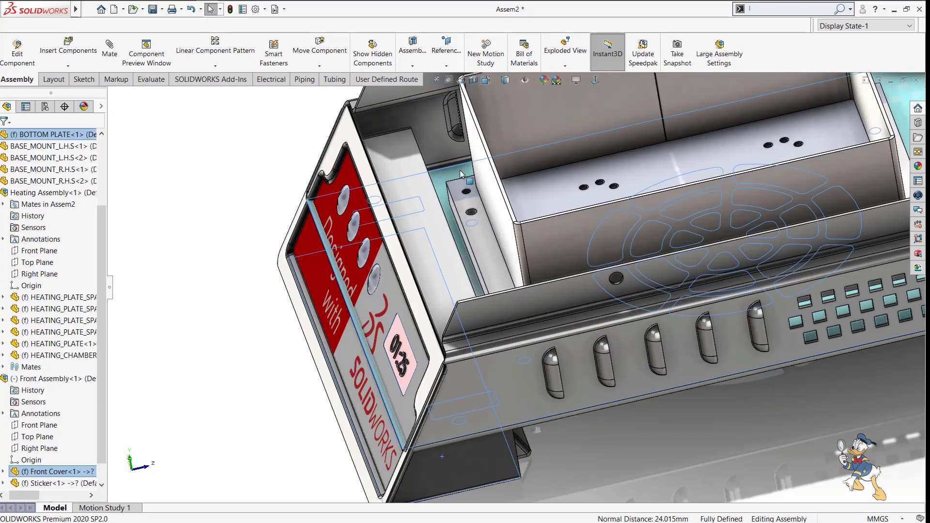
{"action": "left_click", "coordinate": [468, 172]}
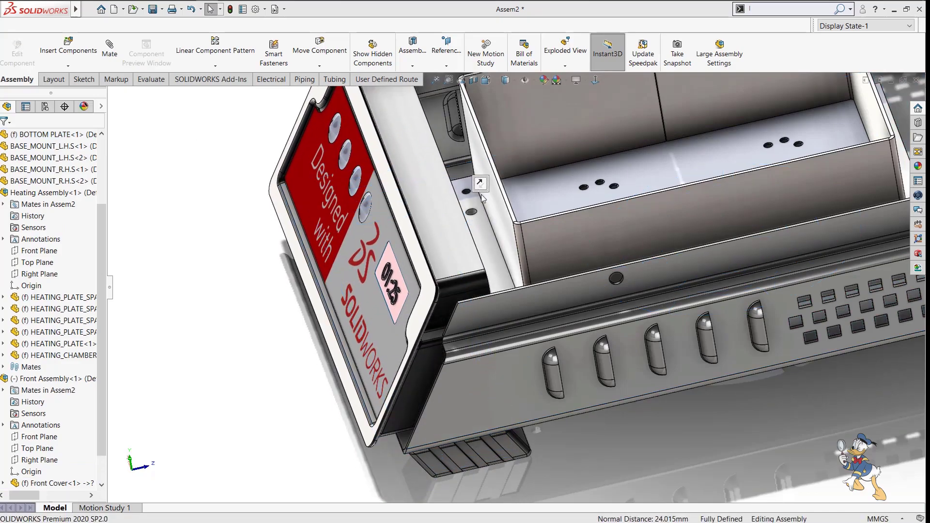
Start a centered Width mate and choose the front cover's two opposite side faces as the width selections.
{"action": "scroll", "coordinate": [486, 242], "scroll_direction": "up", "scroll_amount": 4}
{"action": "middle_click_drag", "start_coordinate": [430, 372], "coordinate": [523, 279]}
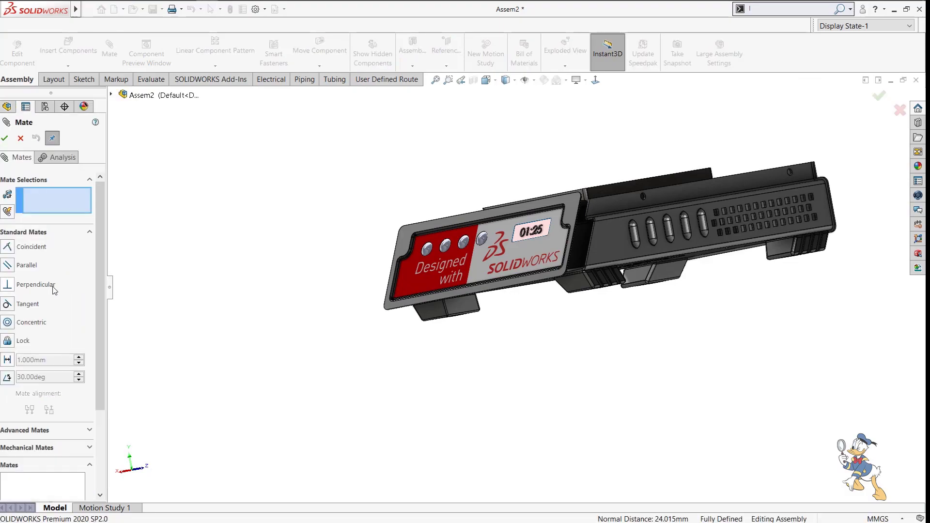
{"action": "left_click", "coordinate": [23, 430]}
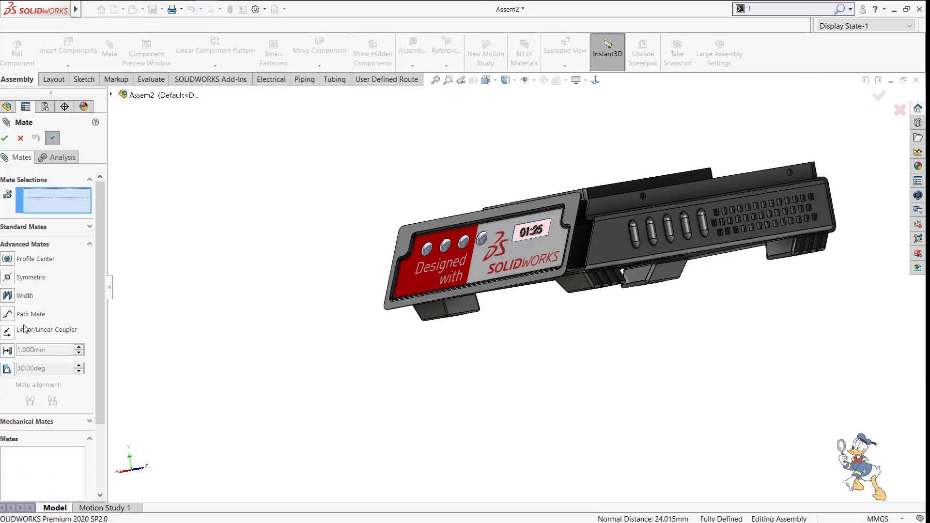
{"action": "left_click", "coordinate": [11, 297]}
{"action": "scroll", "coordinate": [546, 280], "scroll_direction": "down", "scroll_amount": 5}
{"action": "left_click", "coordinate": [491, 277]}
{"action": "scroll", "coordinate": [489, 286], "scroll_direction": "up", "scroll_amount": 4}
{"action": "middle_click_drag", "start_coordinate": [482, 299], "coordinate": [702, 349]}
{"action": "scroll", "coordinate": [409, 382], "scroll_direction": "down", "scroll_amount": 5}
{"action": "left_click", "coordinate": [424, 365]}
{"action": "scroll", "coordinate": [318, 270], "scroll_direction": "up", "scroll_amount": 3}
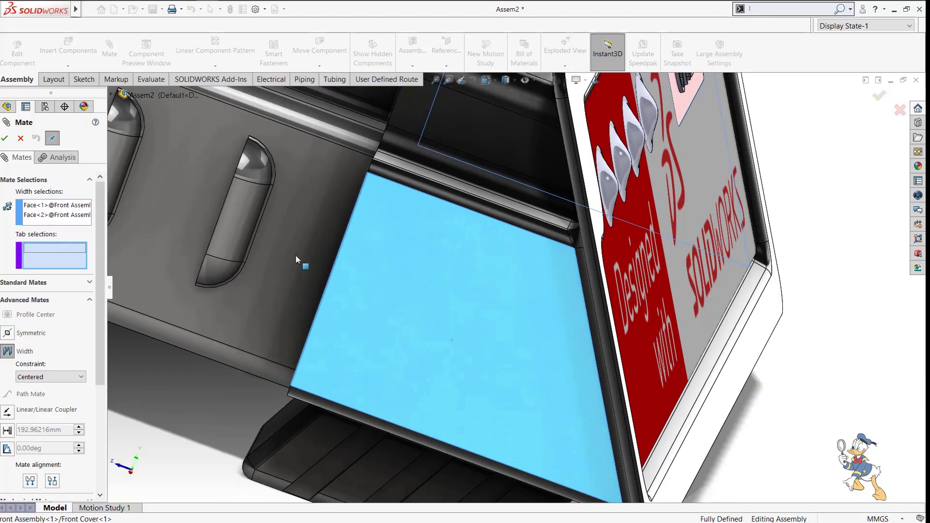
Choose the bottom plate's two opposite side walls as the tab selections and accept the centered Width mate.
{"action": "left_click", "coordinate": [284, 281]}
{"action": "scroll", "coordinate": [285, 282], "scroll_direction": "up", "scroll_amount": 5}
{"action": "middle_click_drag", "start_coordinate": [352, 286], "coordinate": [283, 417]}
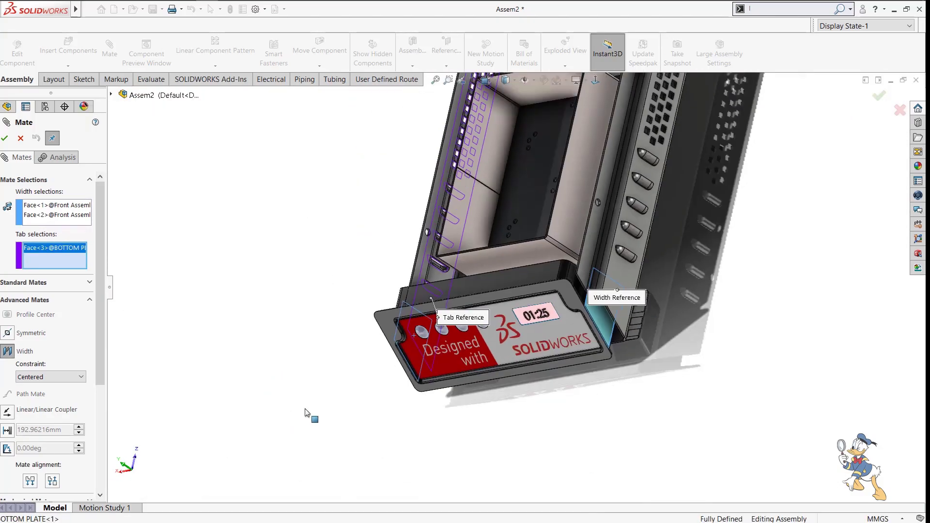
{"action": "scroll", "coordinate": [660, 289], "scroll_direction": "down", "scroll_amount": 2}
{"action": "left_click", "coordinate": [663, 289]}
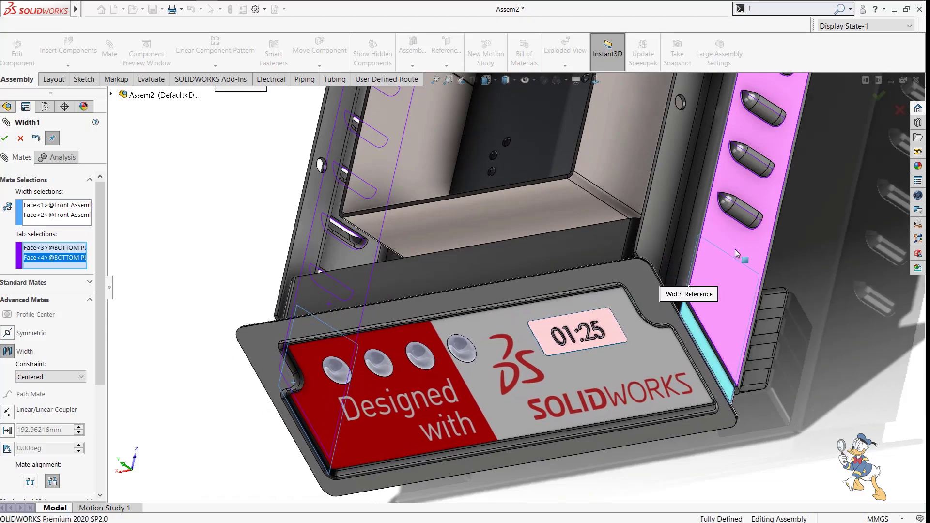
{"action": "middle_click_drag", "start_coordinate": [537, 310], "coordinate": [545, 355]}
{"action": "scroll", "coordinate": [461, 298], "scroll_direction": "down", "scroll_amount": 3}
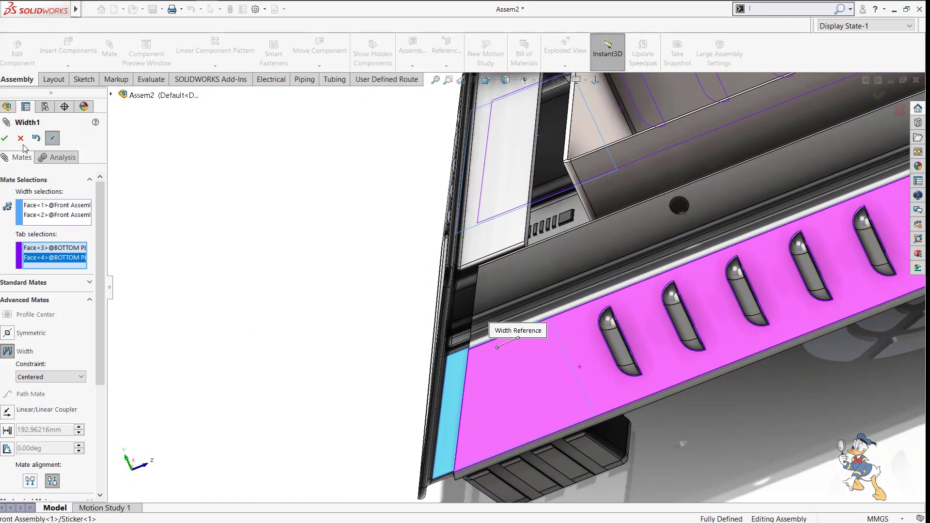
{"action": "left_click", "coordinate": [7, 141]}
Insert the TOP_PLATE part and place it freely above the heating chamber and bottom plate.
{"action": "scroll", "coordinate": [557, 259], "scroll_direction": "up", "scroll_amount": 6}
{"action": "middle_click_drag", "start_coordinate": [557, 260], "coordinate": [509, 267]}
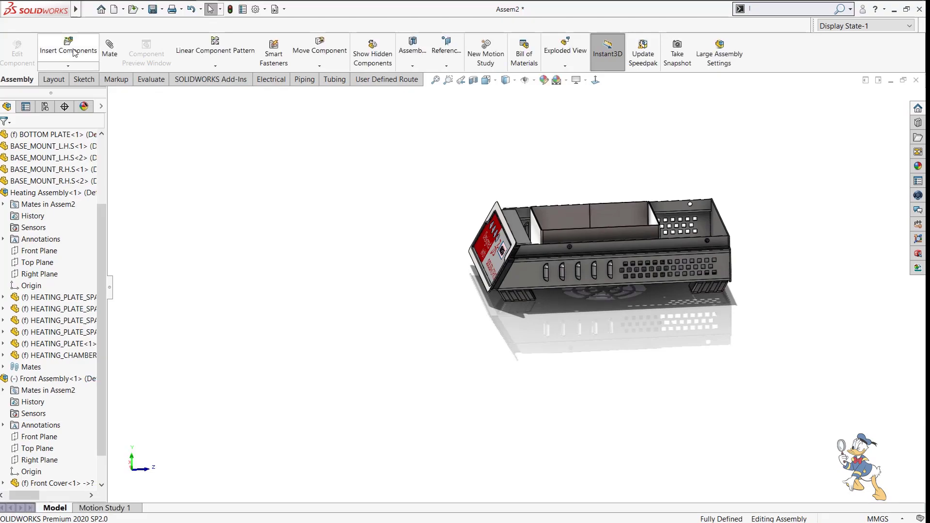
{"action": "left_click", "coordinate": [73, 51]}
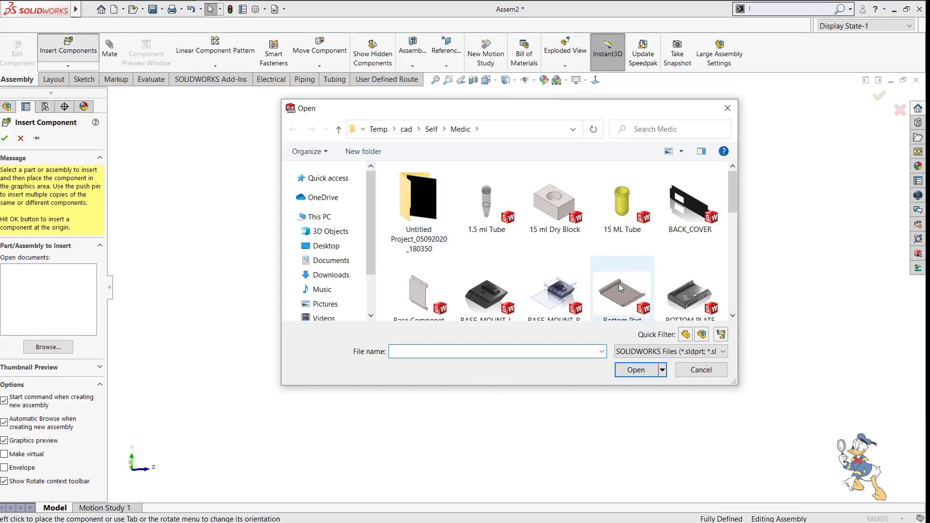
{"action": "scroll", "coordinate": [616, 291], "scroll_direction": "down", "scroll_amount": 5}
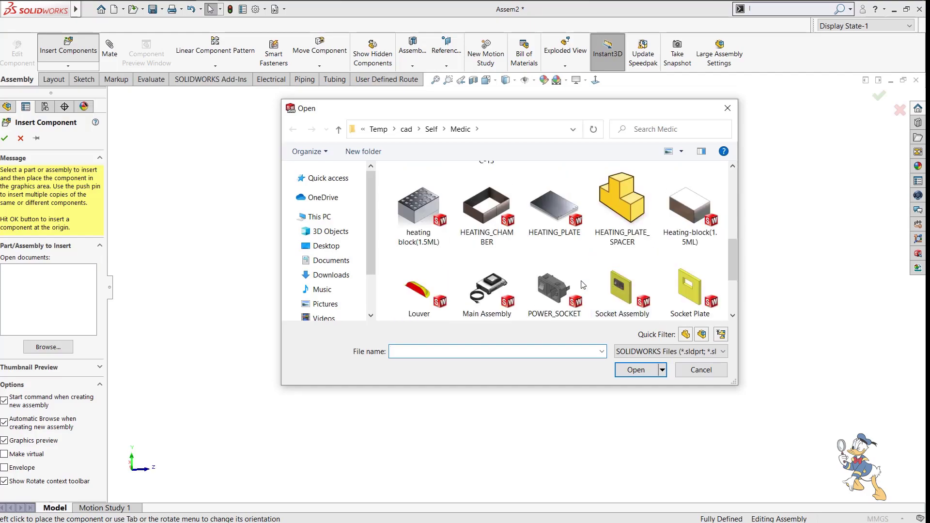
{"action": "scroll", "coordinate": [630, 233], "scroll_direction": "down", "scroll_amount": 2}
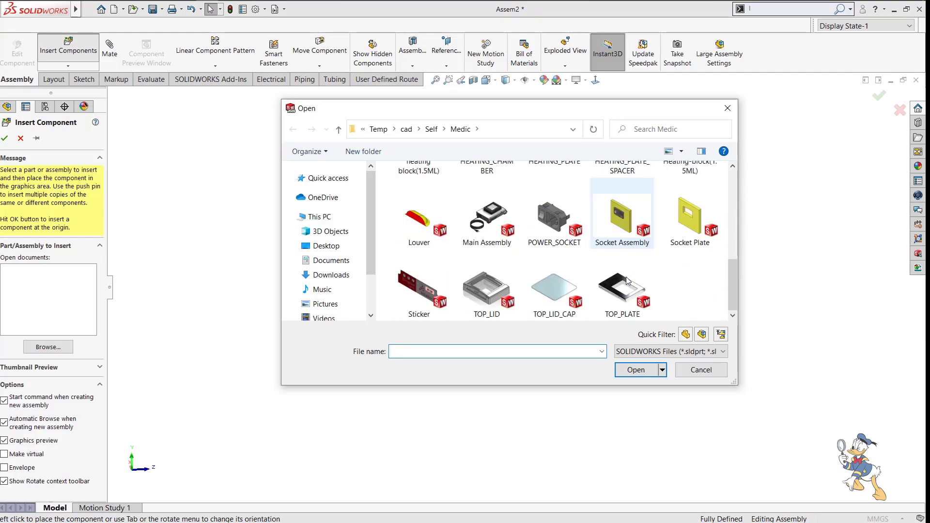
{"action": "left_click", "coordinate": [623, 291]}
{"action": "left_click", "coordinate": [636, 370]}
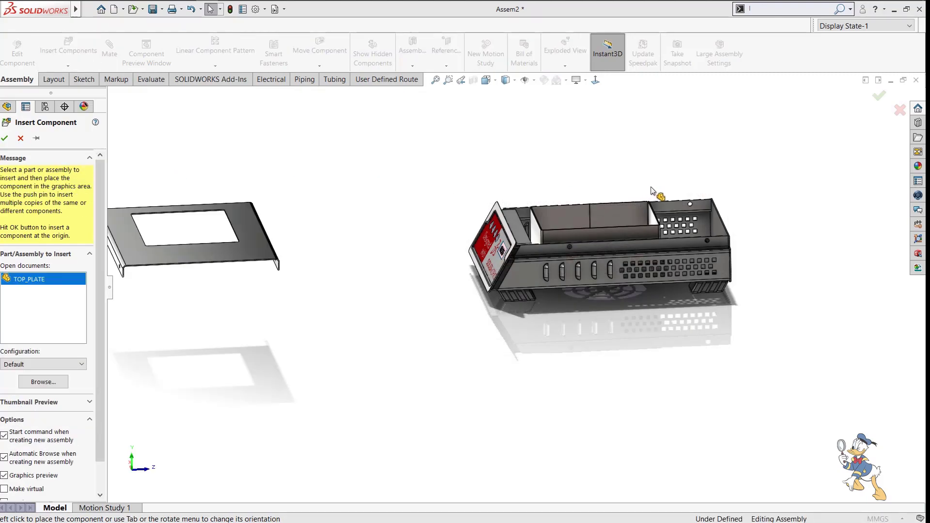
{"action": "left_click", "coordinate": [639, 175]}
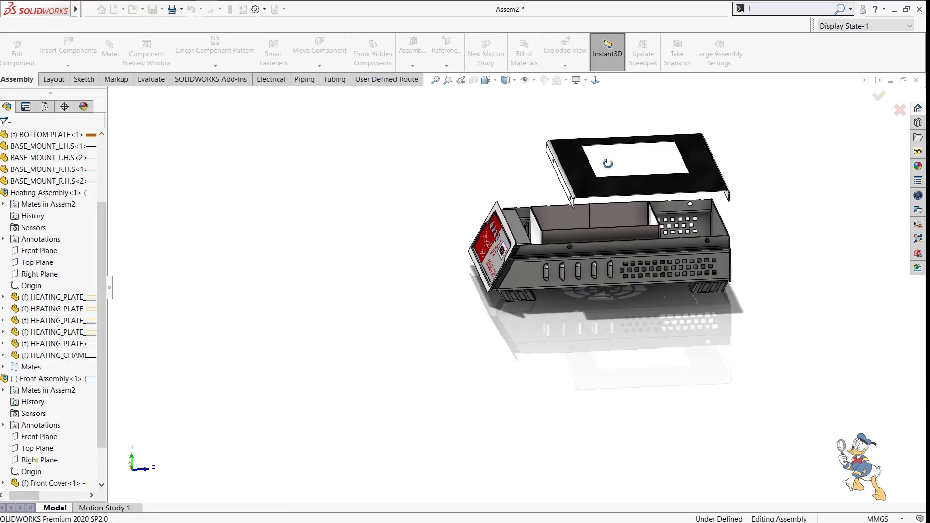
Add a concentric mate between the 4.5 mm hole in the top plate's side flange and the 5.4 mm hole in the bottom plate's side wall.
{"action": "middle_click_drag", "start_coordinate": [606, 158], "coordinate": [583, 164]}
{"action": "scroll", "coordinate": [708, 169], "scroll_direction": "down", "scroll_amount": 10}
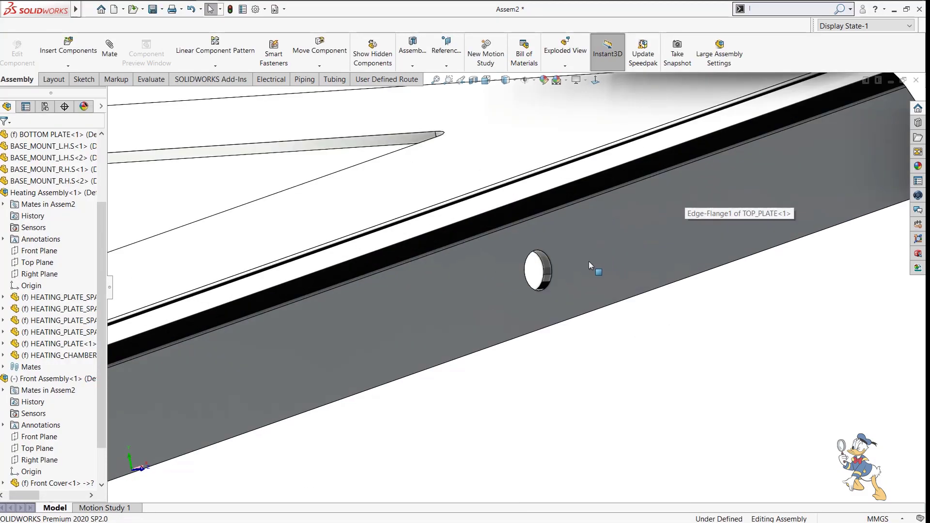
{"action": "left_click", "coordinate": [465, 378]}
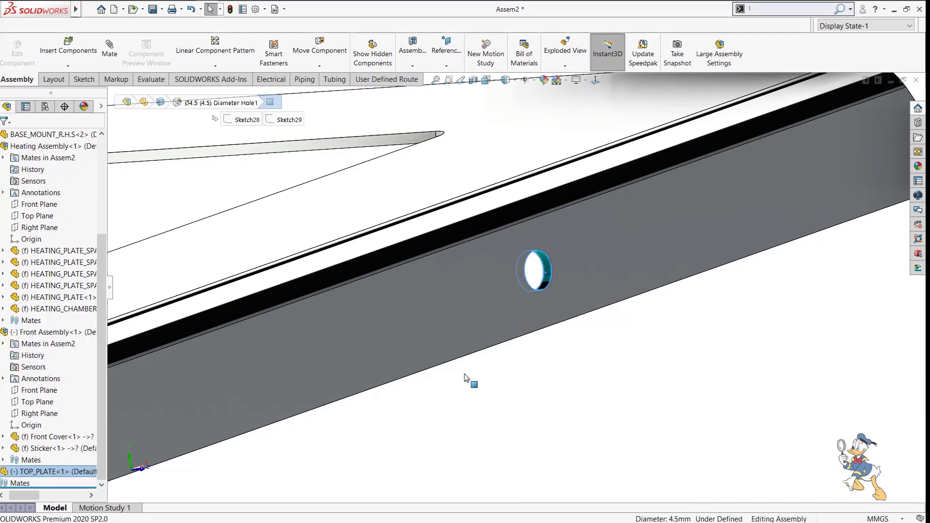
{"action": "scroll", "coordinate": [469, 380], "scroll_direction": "up", "scroll_amount": 10}
{"action": "scroll", "coordinate": [298, 422], "scroll_direction": "up", "scroll_amount": 5}
{"action": "mouse_move", "coordinate": [298, 421]}
{"action": "middle_mouse_down"}
{"action": "mouse_move", "coordinate": [262, 427]}
{"action": "mouse_move", "coordinate": [311, 417]}
{"action": "mouse_move", "coordinate": [310, 432]}
{"action": "middle_mouse_up"}
{"action": "scroll", "coordinate": [313, 350], "scroll_direction": "down", "scroll_amount": 6}
{"action": "scroll", "coordinate": [491, 285], "scroll_direction": "down", "scroll_amount": 8}
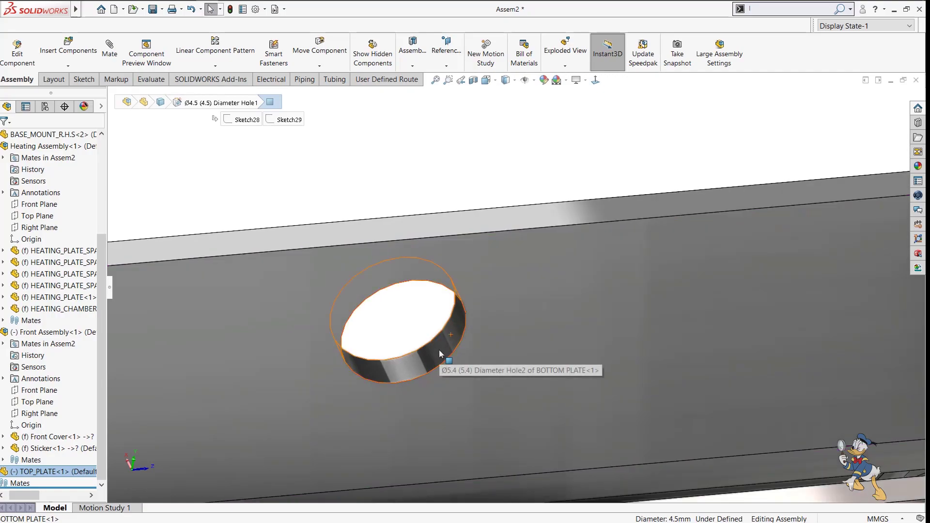
{"action": "left_click", "coordinate": [439, 350]}
{"action": "left_click", "coordinate": [495, 332], "text": "ctrl"}
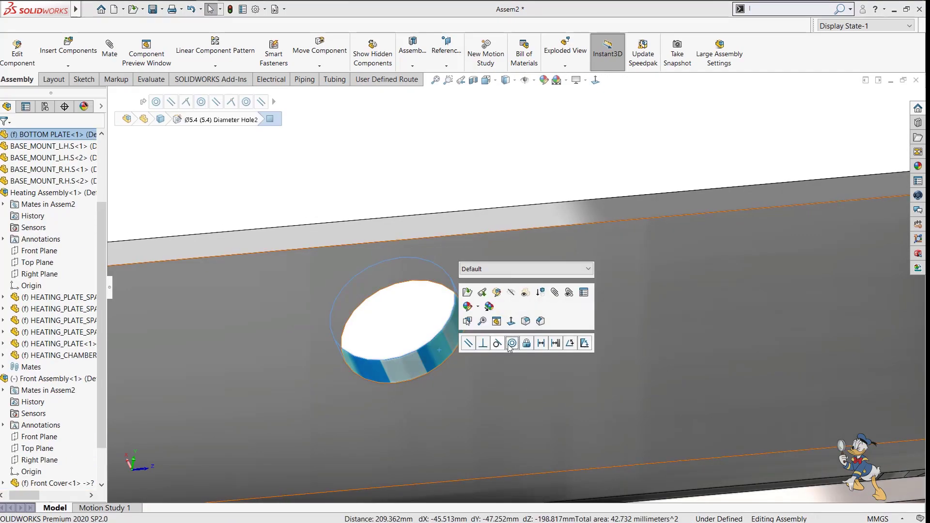
{"action": "left_click", "coordinate": [511, 344]}
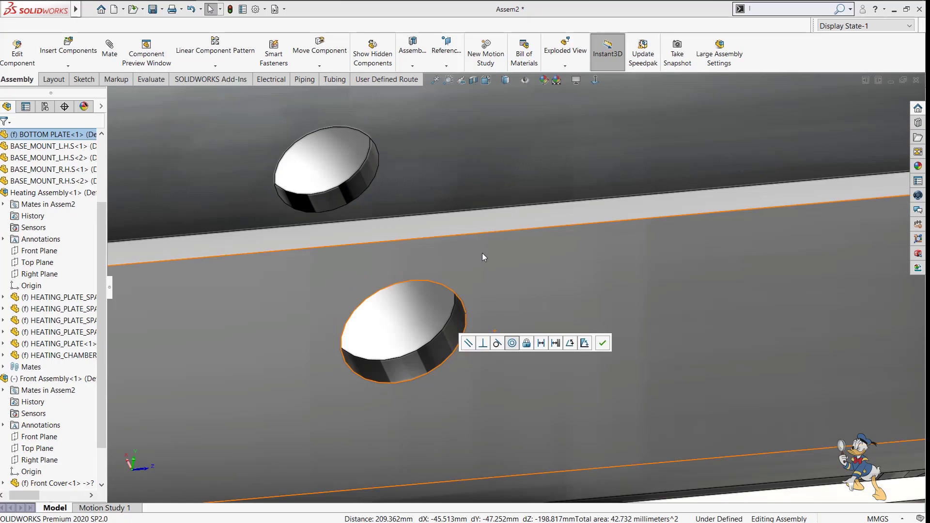
Flip the alignment of the concentric mate between the top plate and the bottom plate.
{"action": "scroll", "coordinate": [526, 296], "scroll_direction": "up", "scroll_amount": 8}
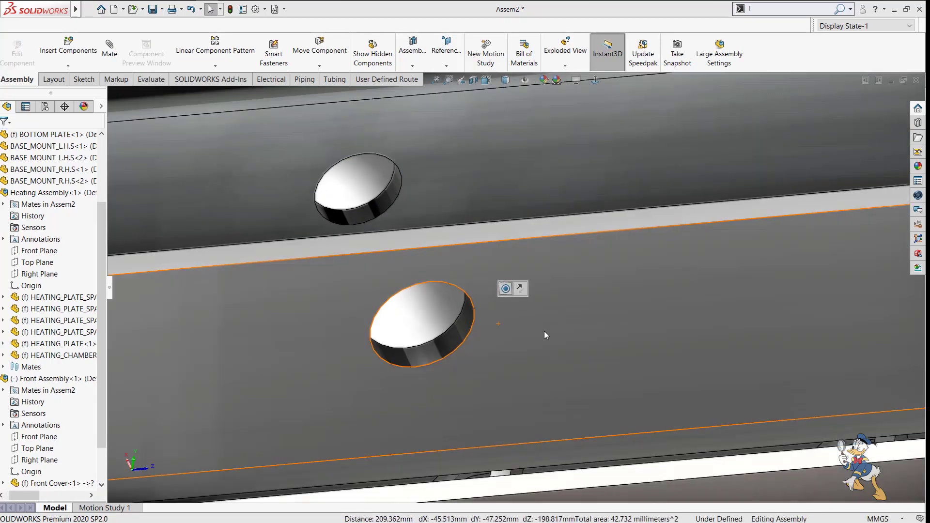
{"action": "key", "text": "f"}
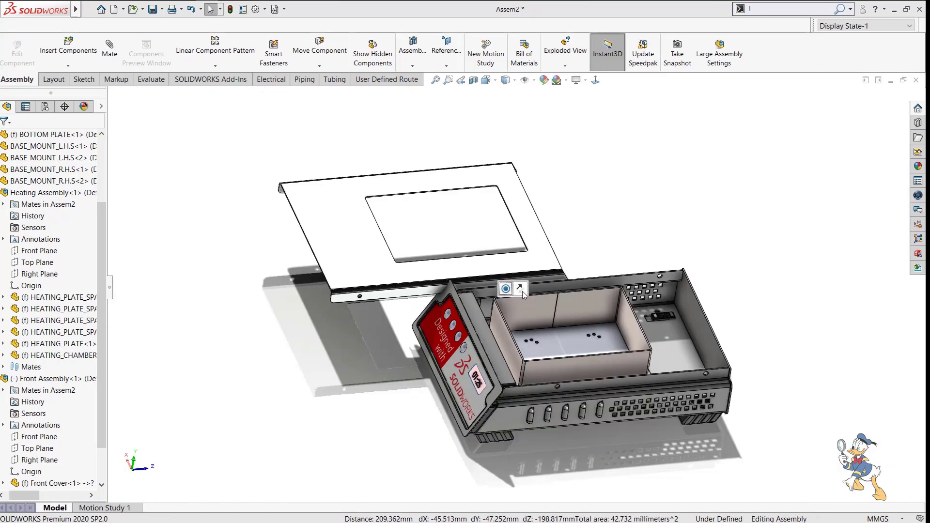
{"action": "left_click", "coordinate": [523, 294]}
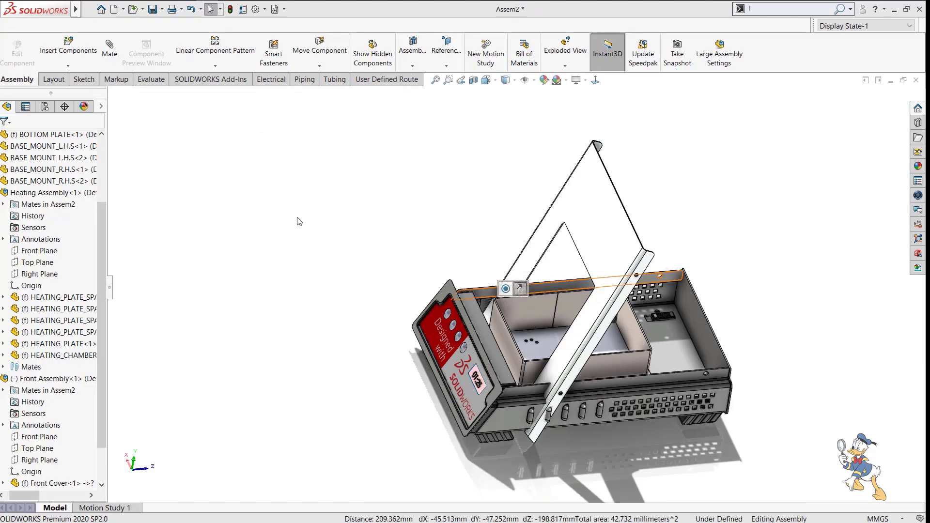
{"action": "scroll", "coordinate": [637, 274], "scroll_direction": "down", "scroll_amount": 10}
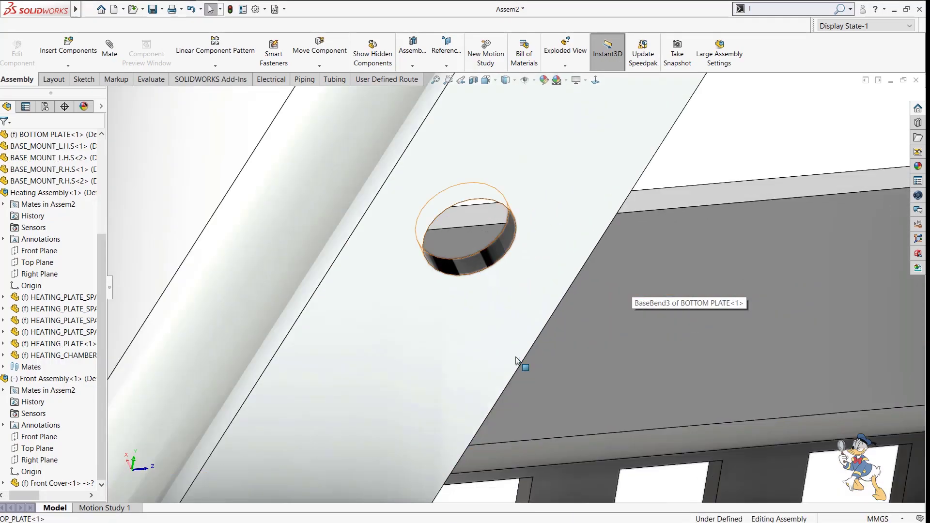
Add a second concentric mate between another 4.5 mm flange hole of the top plate and the matching 5.4 mm hole in the bottom plate's side wall.
{"action": "left_click", "coordinate": [516, 358]}
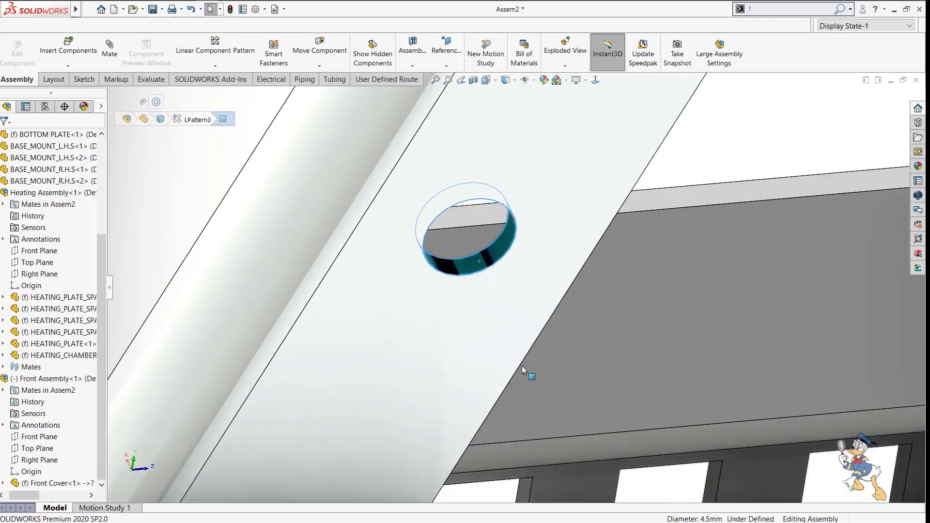
{"action": "scroll", "coordinate": [522, 365], "scroll_direction": "up", "scroll_amount": 10}
{"action": "scroll", "coordinate": [627, 463], "scroll_direction": "down", "scroll_amount": 10}
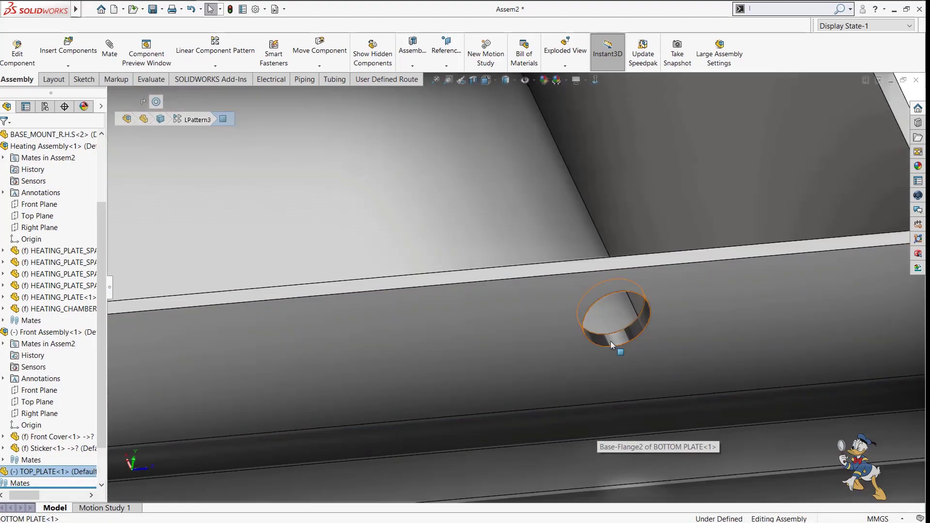
{"action": "left_click", "coordinate": [612, 345]}
{"action": "scroll", "coordinate": [603, 345], "scroll_direction": "up", "scroll_amount": 2}
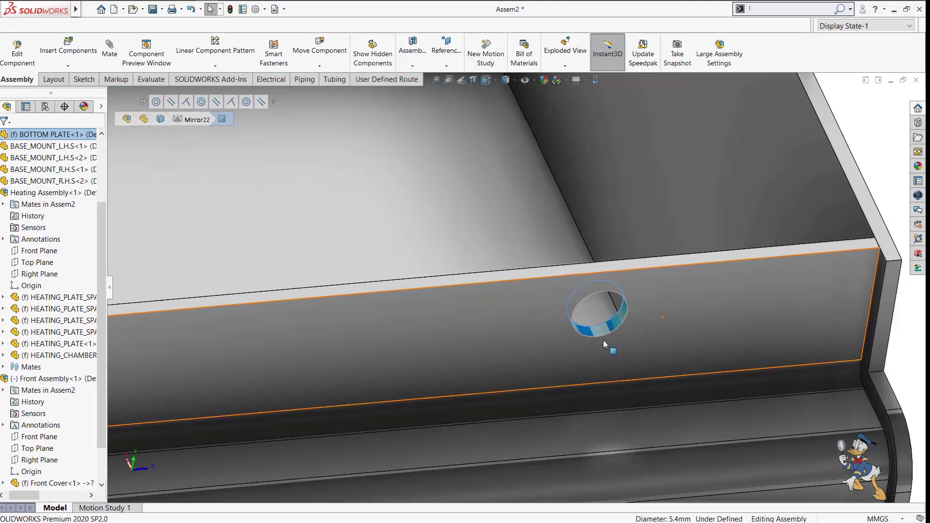
{"action": "scroll", "coordinate": [507, 322], "scroll_direction": "up", "scroll_amount": 5}
{"action": "scroll", "coordinate": [450, 186], "scroll_direction": "down", "scroll_amount": 8}
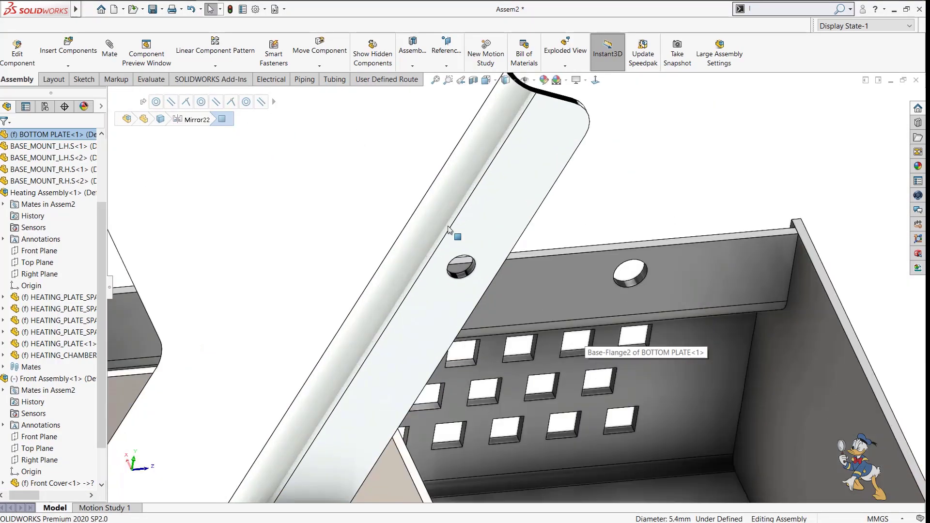
{"action": "scroll", "coordinate": [460, 262], "scroll_direction": "down", "scroll_amount": 8}
{"action": "left_click", "coordinate": [476, 316]}
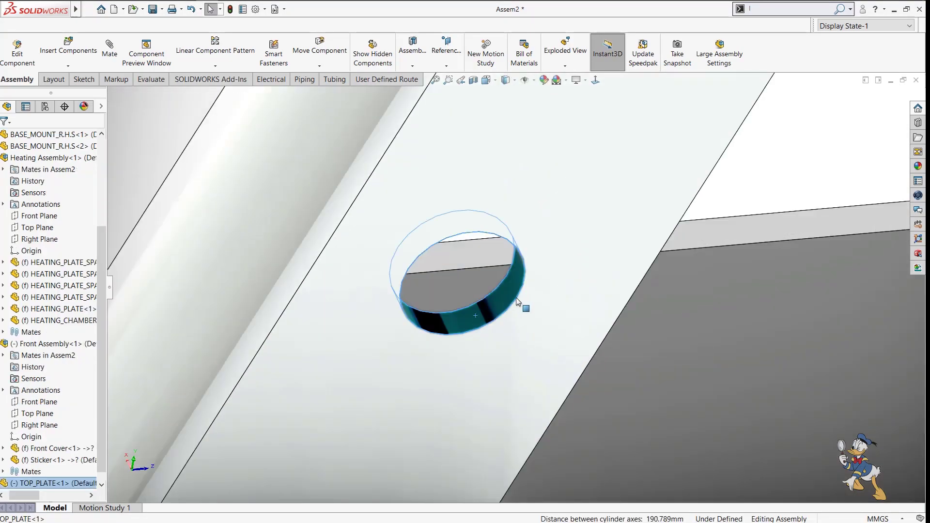
{"action": "right_click", "coordinate": [555, 301]}
{"action": "left_click", "coordinate": [549, 310]}
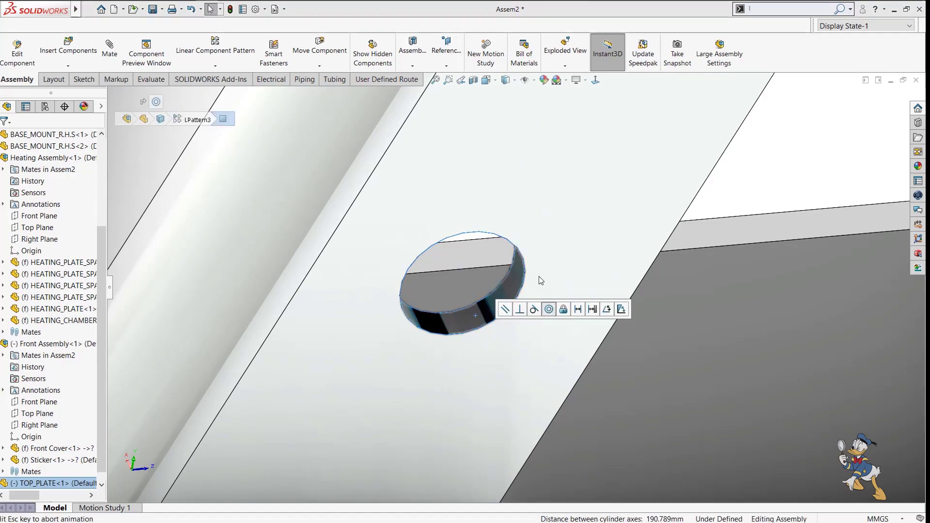
{"action": "left_click", "coordinate": [640, 313]}
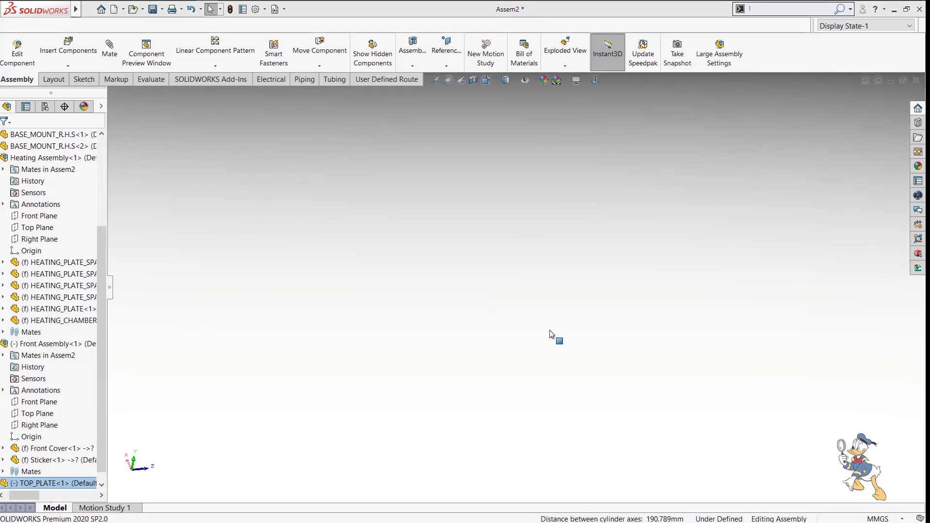
{"action": "key", "text": "f"}
{"action": "middle_click_drag", "start_coordinate": [481, 439], "coordinate": [453, 349]}
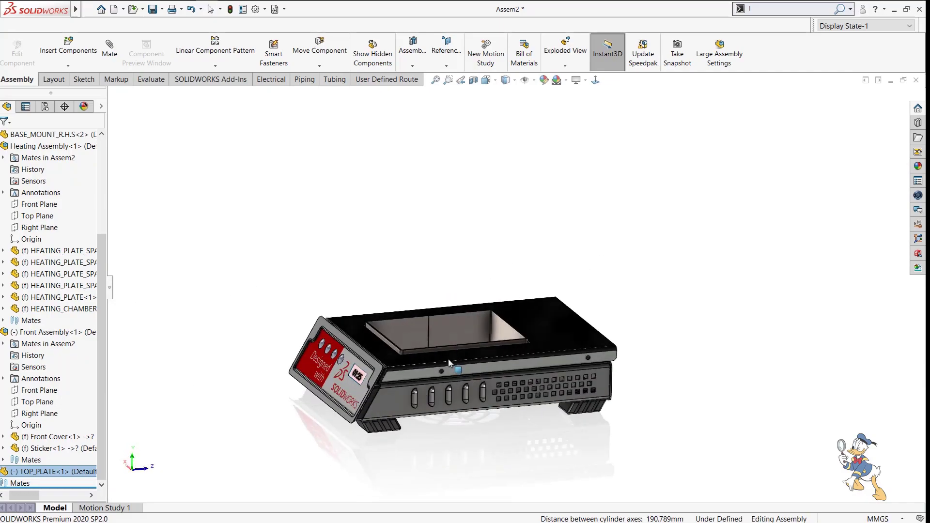
Insert the TOP_LID part and place it freely above the rear of the top plate.
{"action": "scroll", "coordinate": [451, 365], "scroll_direction": "down", "scroll_amount": 5}
{"action": "left_click", "coordinate": [67, 52]}
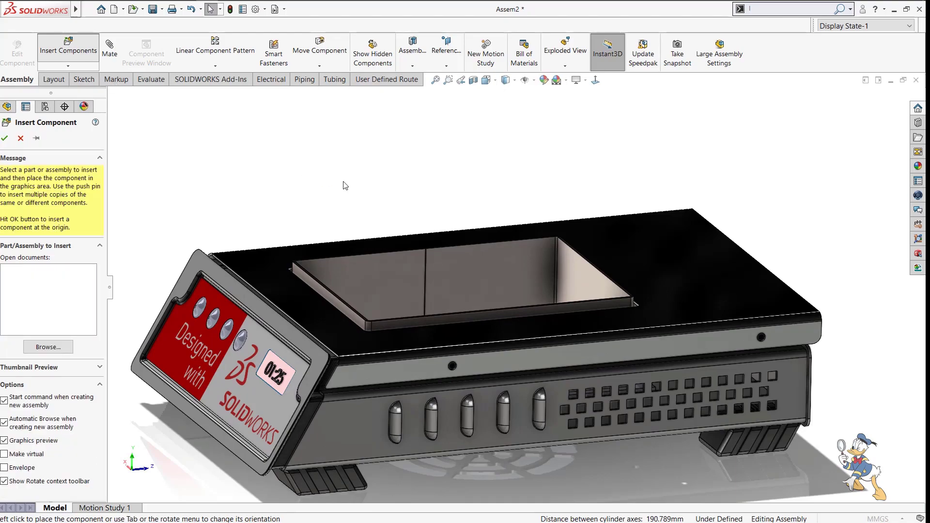
{"action": "scroll", "coordinate": [622, 218], "scroll_direction": "down", "scroll_amount": 2}
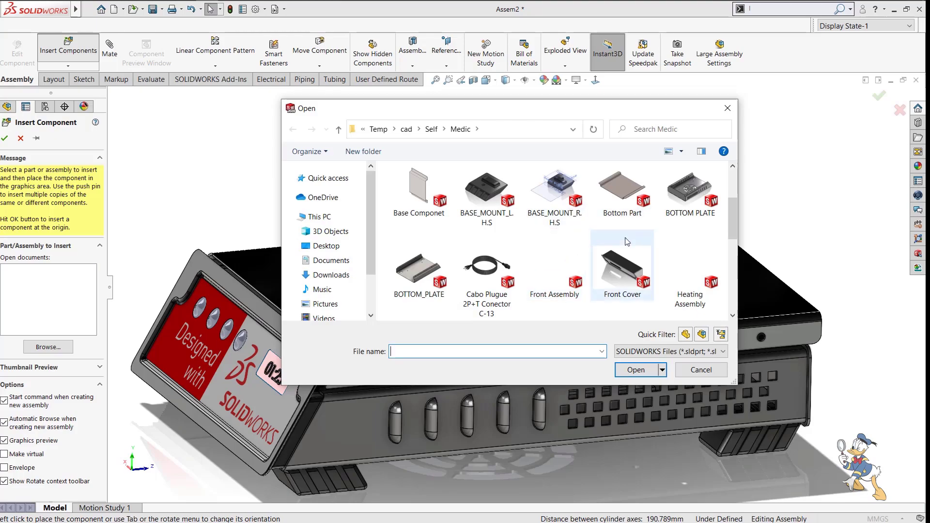
{"action": "scroll", "coordinate": [593, 277], "scroll_direction": "down", "scroll_amount": 1}
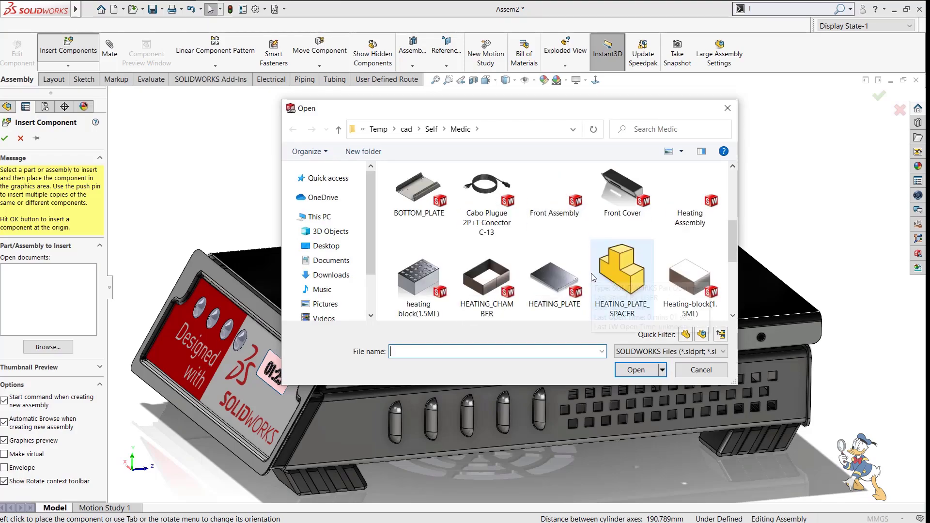
{"action": "scroll", "coordinate": [593, 277], "scroll_direction": "down", "scroll_amount": 1}
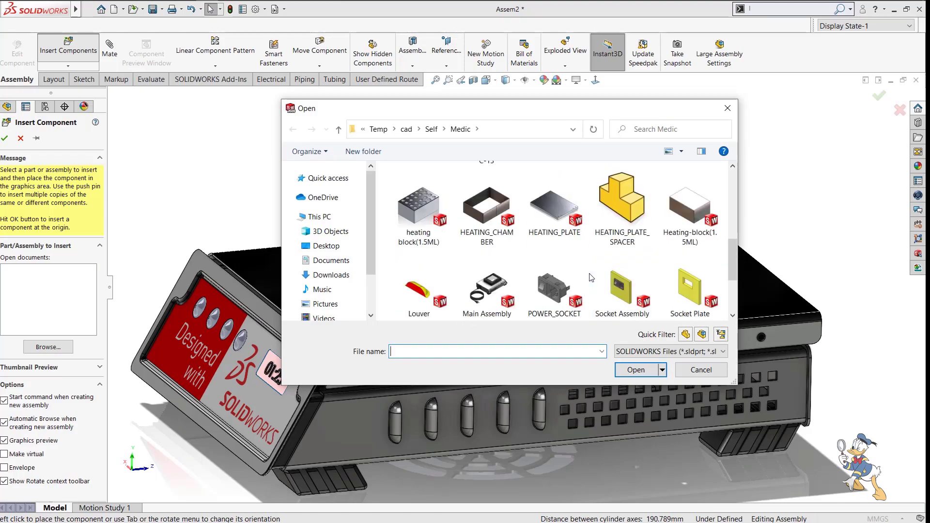
{"action": "scroll", "coordinate": [591, 277], "scroll_direction": "down", "scroll_amount": 1}
{"action": "left_click", "coordinate": [498, 293]}
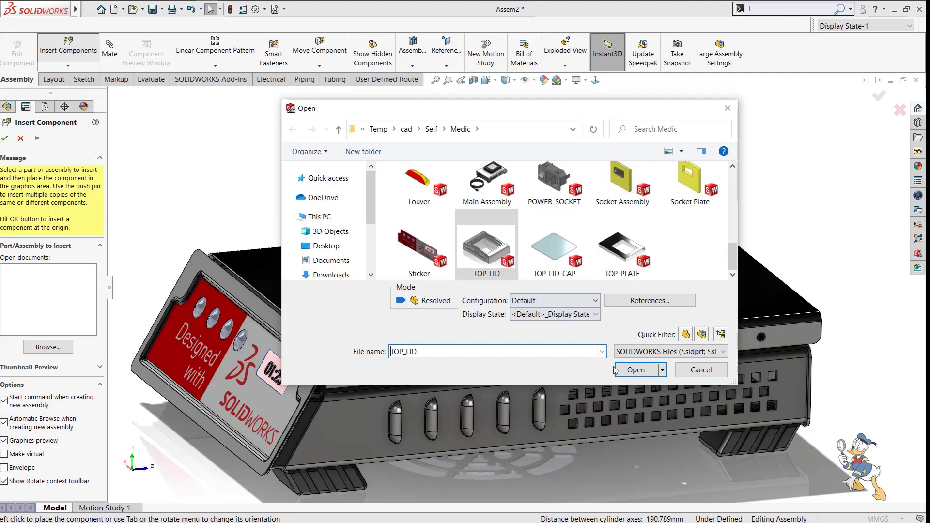
{"action": "left_click", "coordinate": [632, 370]}
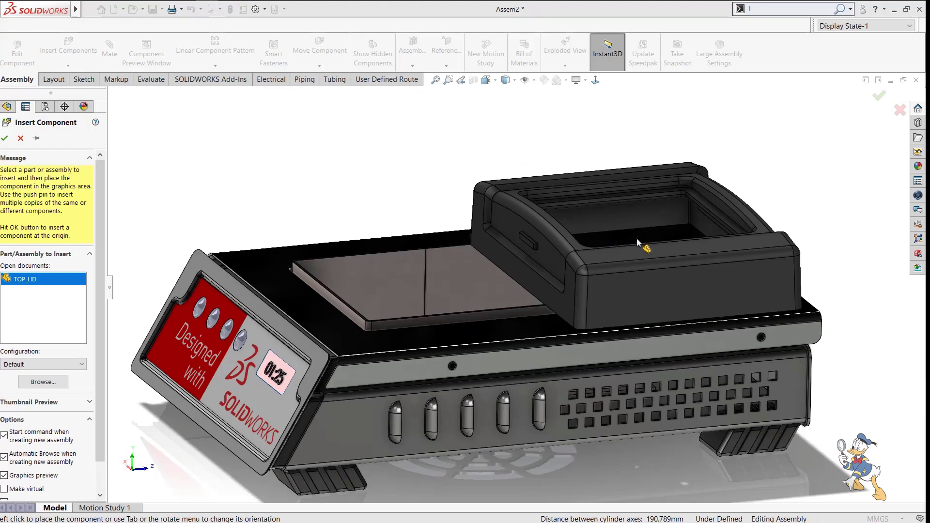
{"action": "left_click", "coordinate": [636, 238]}
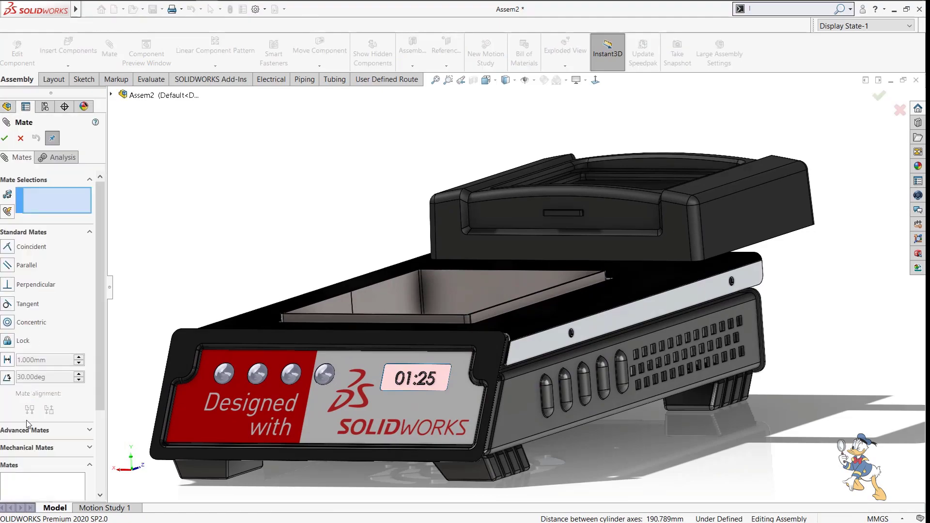
Begin an advanced Width mate and choose the top lid's two opposite slotted faces as the width selections.
{"action": "left_click", "coordinate": [22, 430]}
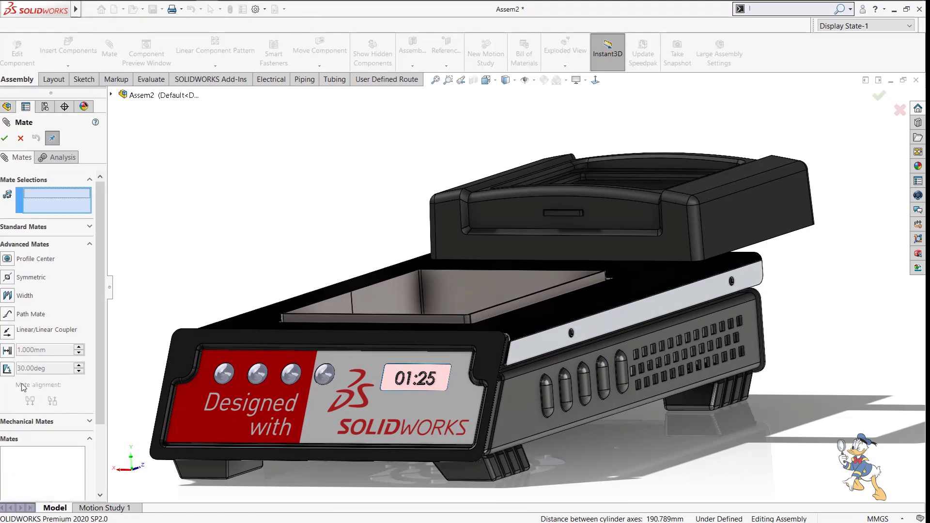
{"action": "left_click", "coordinate": [8, 295]}
{"action": "left_click", "coordinate": [463, 250]}
{"action": "middle_click_drag", "start_coordinate": [465, 256], "coordinate": [407, 223]}
{"action": "left_click", "coordinate": [349, 168]}
{"action": "left_click", "coordinate": [58, 267]}
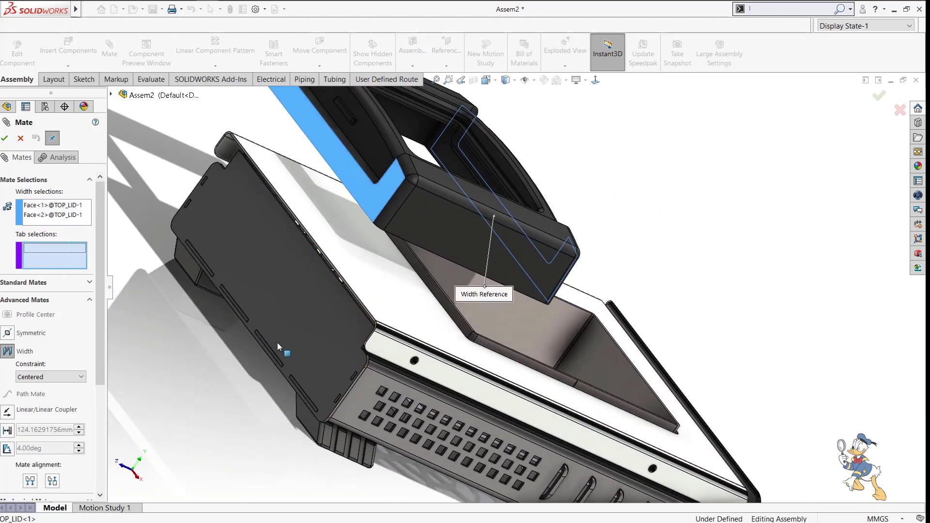
Choose the bottom plate's two perforated side walls as the tab selections and accept the centered Width mate for the lid.
{"action": "left_click", "coordinate": [377, 395]}
{"action": "middle_click_drag", "start_coordinate": [377, 395], "coordinate": [426, 305]}
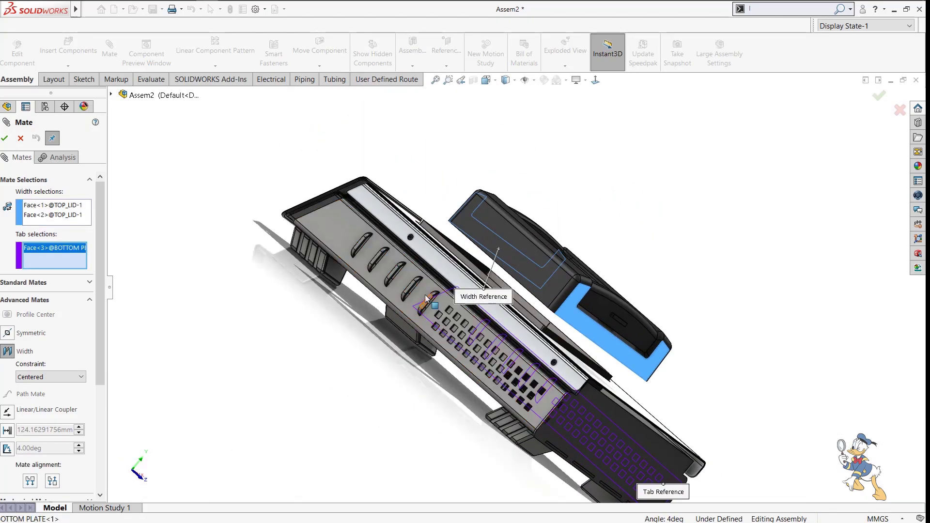
{"action": "left_click", "coordinate": [421, 291]}
{"action": "scroll", "coordinate": [476, 214], "scroll_direction": "up", "scroll_amount": 6}
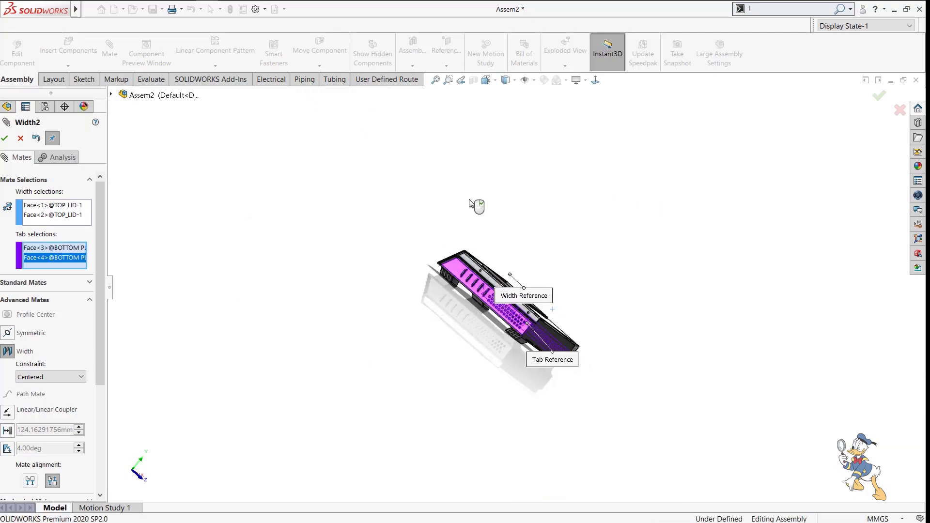
{"action": "middle_click_drag", "start_coordinate": [447, 213], "coordinate": [338, 251]}
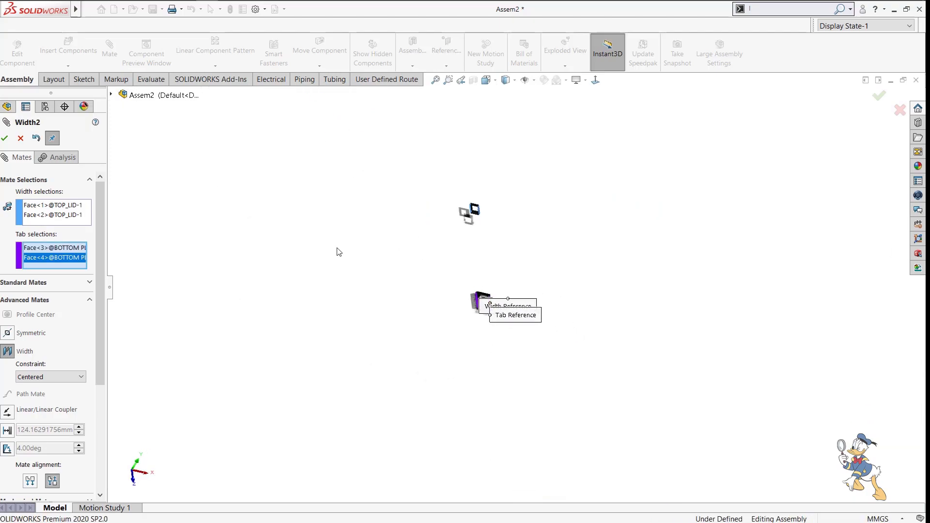
{"action": "left_click", "coordinate": [6, 139]}
Add a coincident mate between the top lid's bottom rim face and the upper face of the top plate.
{"action": "scroll", "coordinate": [476, 252], "scroll_direction": "down", "scroll_amount": 5}
{"action": "middle_click_drag", "start_coordinate": [475, 251], "coordinate": [542, 158]}
{"action": "scroll", "coordinate": [224, 392], "scroll_direction": "down", "scroll_amount": 3}
{"action": "scroll", "coordinate": [224, 392], "scroll_direction": "down", "scroll_amount": 5}
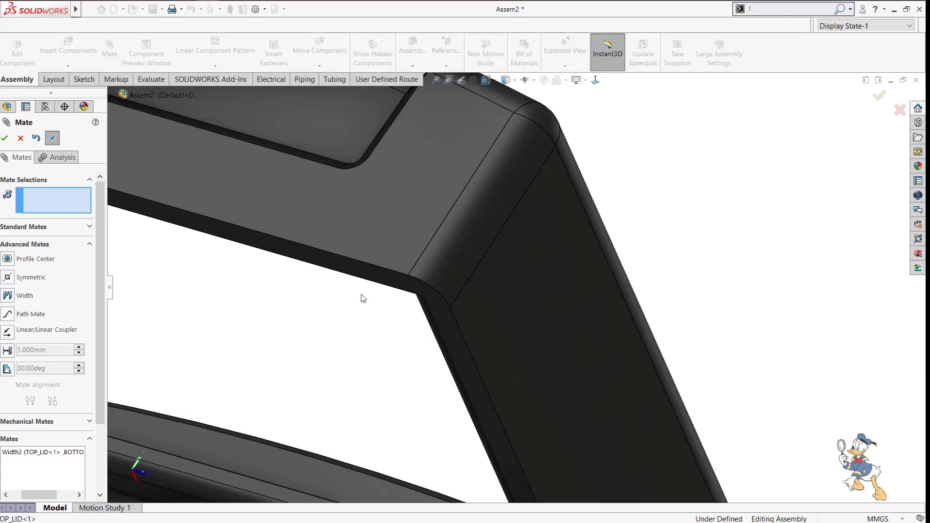
{"action": "scroll", "coordinate": [361, 295], "scroll_direction": "up", "scroll_amount": 10}
{"action": "scroll", "coordinate": [589, 372], "scroll_direction": "down", "scroll_amount": 5}
{"action": "left_click", "coordinate": [588, 372]}
{"action": "scroll", "coordinate": [589, 372], "scroll_direction": "down", "scroll_amount": 5}
{"action": "left_click", "coordinate": [568, 301]}
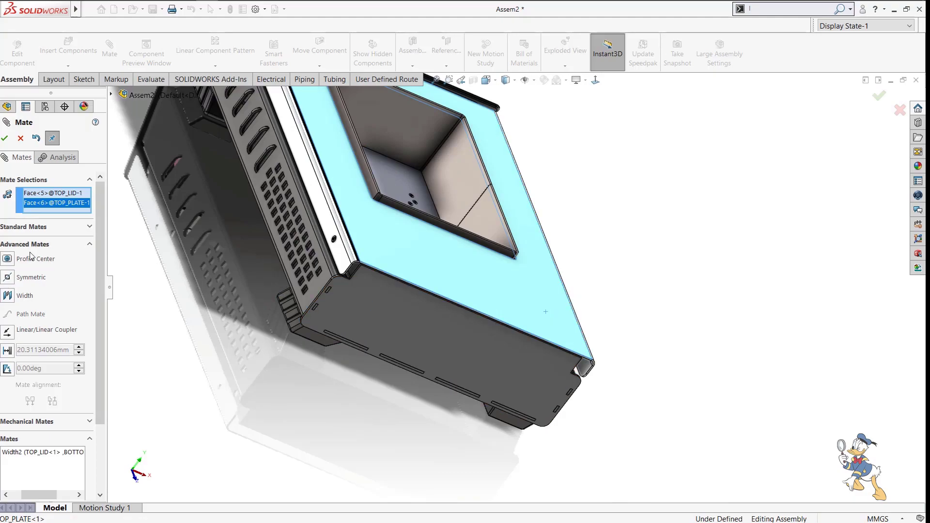
{"action": "left_click", "coordinate": [23, 227]}
{"action": "left_click", "coordinate": [7, 246]}
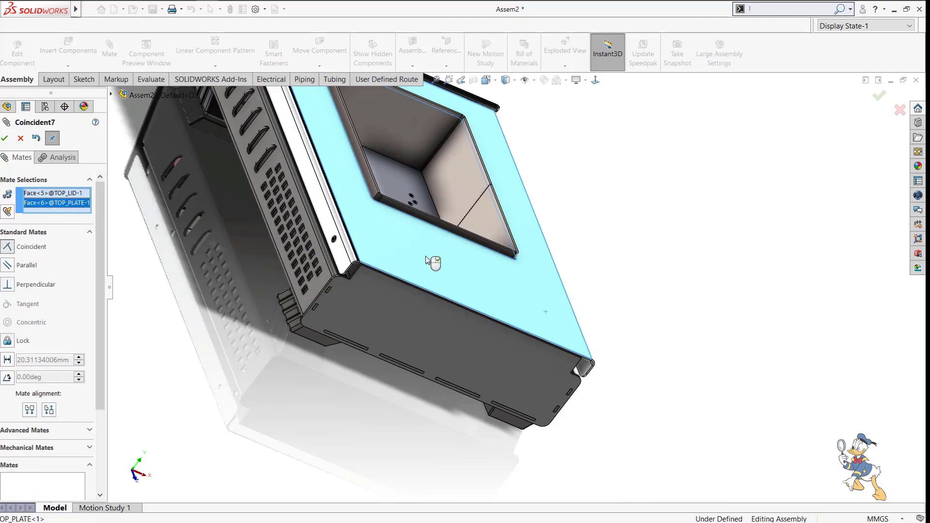
{"action": "scroll", "coordinate": [405, 263], "scroll_direction": "up", "scroll_amount": 8}
{"action": "left_click", "coordinate": [398, 245]}
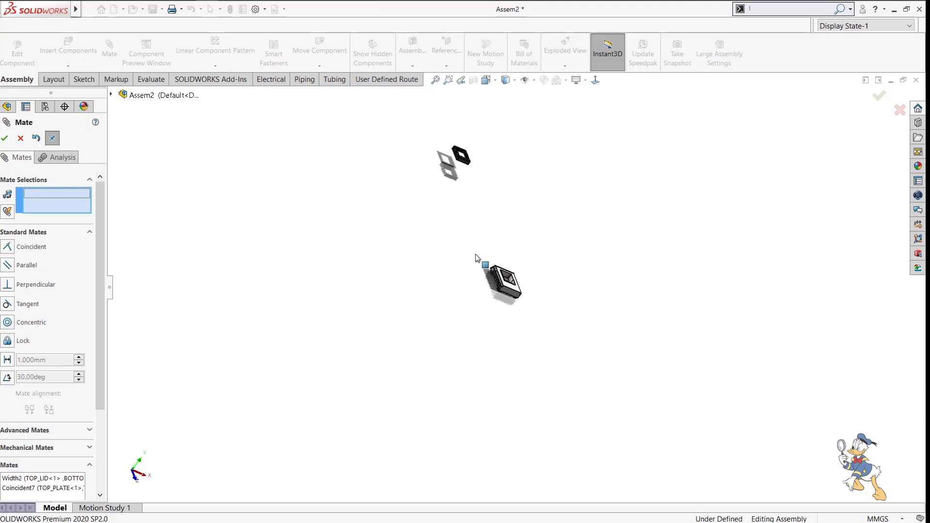
Move the top lid along the top plate's plane until it sits over the heating chamber opening.
{"action": "scroll", "coordinate": [482, 182], "scroll_direction": "down", "scroll_amount": 6}
{"action": "scroll", "coordinate": [610, 294], "scroll_direction": "up", "scroll_amount": 4}
{"action": "scroll", "coordinate": [433, 219], "scroll_direction": "down", "scroll_amount": 5}
{"action": "left_click_drag", "start_coordinate": [374, 139], "coordinate": [450, 401]}
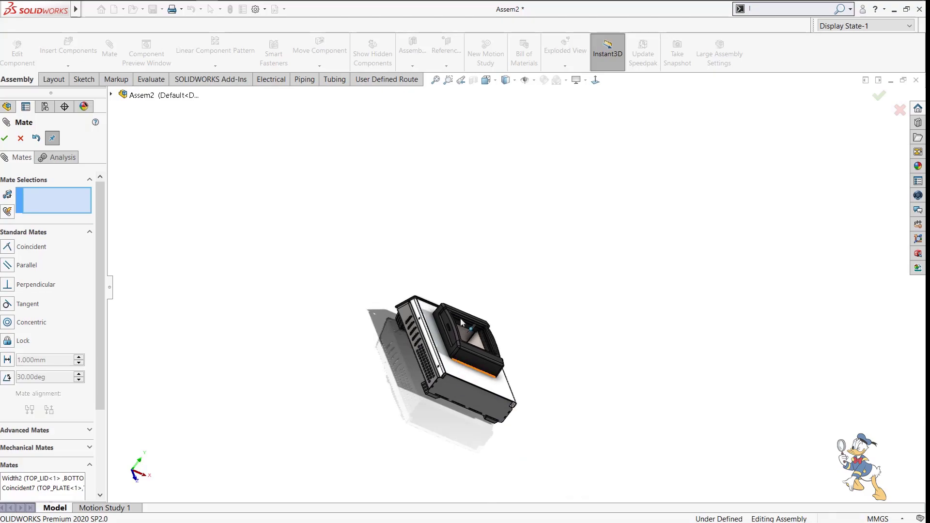
Begin another Width mate and choose the top lid's two opposite plain faces, without slots, as the width selections.
{"action": "scroll", "coordinate": [461, 318], "scroll_direction": "down", "scroll_amount": 5}
{"action": "middle_click_drag", "start_coordinate": [460, 318], "coordinate": [459, 359]}
{"action": "scroll", "coordinate": [387, 330], "scroll_direction": "down", "scroll_amount": 3}
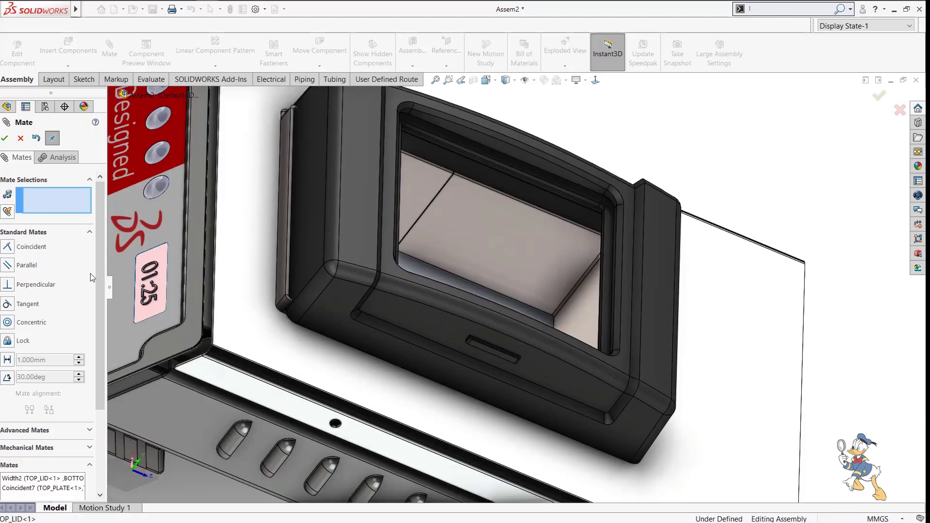
{"action": "left_click", "coordinate": [33, 430]}
{"action": "left_click", "coordinate": [20, 294]}
{"action": "left_click", "coordinate": [311, 240]}
{"action": "middle_click_drag", "start_coordinate": [312, 241], "coordinate": [731, 385]}
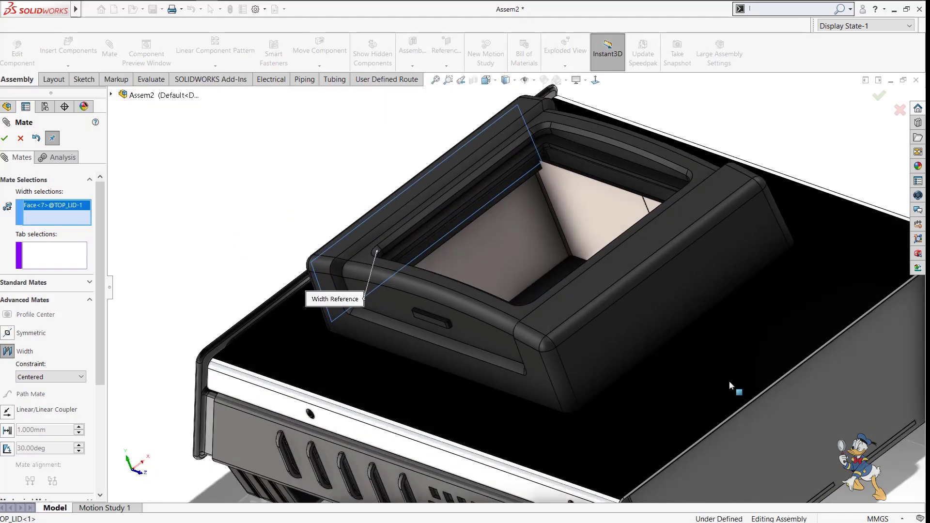
{"action": "left_click", "coordinate": [648, 336]}
{"action": "scroll", "coordinate": [664, 363], "scroll_direction": "down", "scroll_amount": 6}
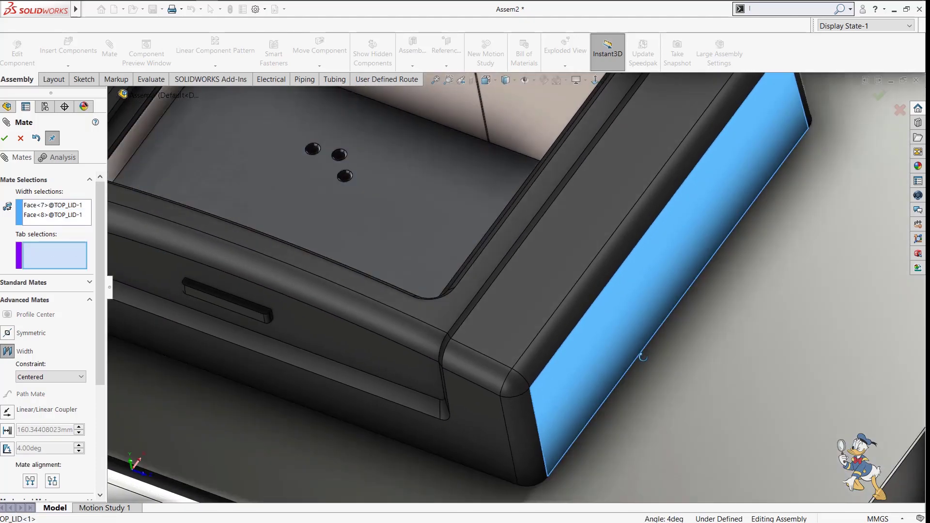
Choose the heating chamber's two opposite walls as the tab selections, accept the centered Width mate and finish mating.
{"action": "scroll", "coordinate": [643, 357], "scroll_direction": "up", "scroll_amount": 5}
{"action": "left_click", "coordinate": [355, 191]}
{"action": "middle_click_drag", "start_coordinate": [355, 191], "coordinate": [687, 247]}
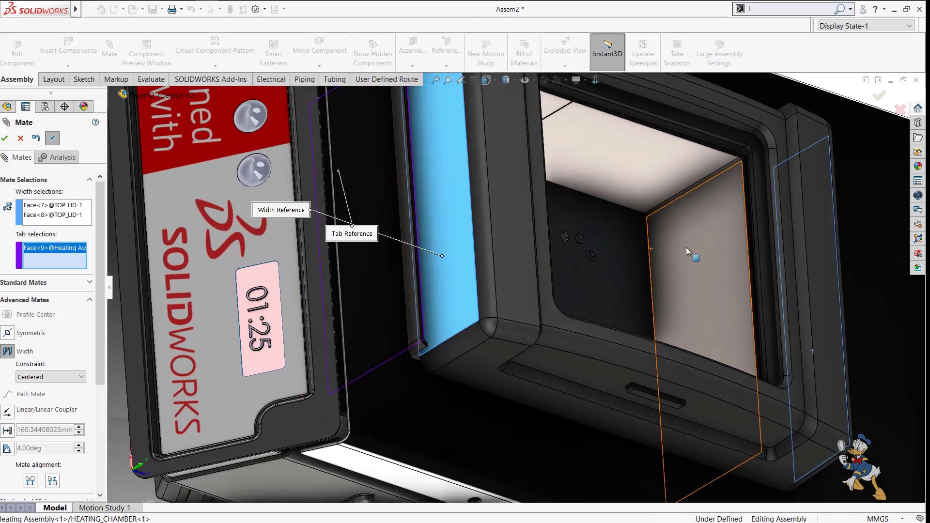
{"action": "left_click", "coordinate": [686, 247]}
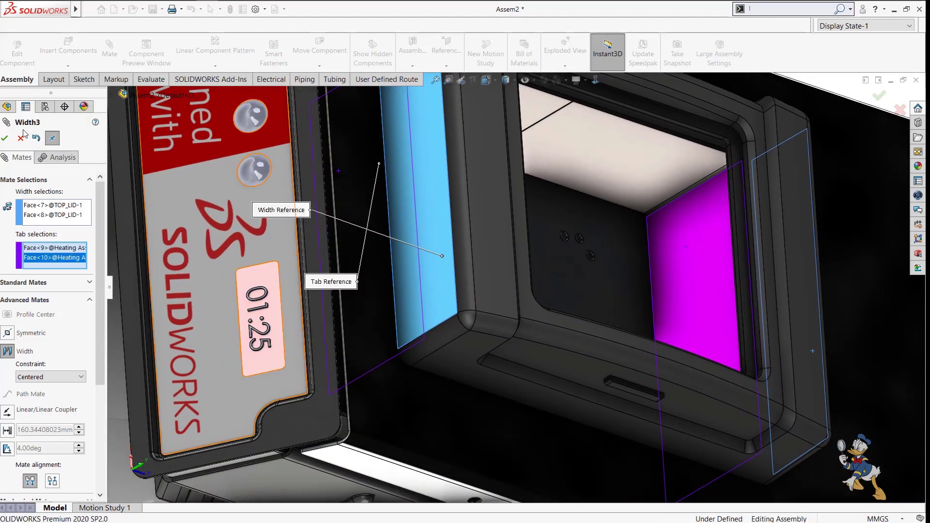
{"action": "left_click", "coordinate": [6, 139]}
{"action": "left_click", "coordinate": [6, 138]}
Inspect the lid's position on the assembly from the front, side and rear.
{"action": "scroll", "coordinate": [541, 265], "scroll_direction": "up", "scroll_amount": 5}
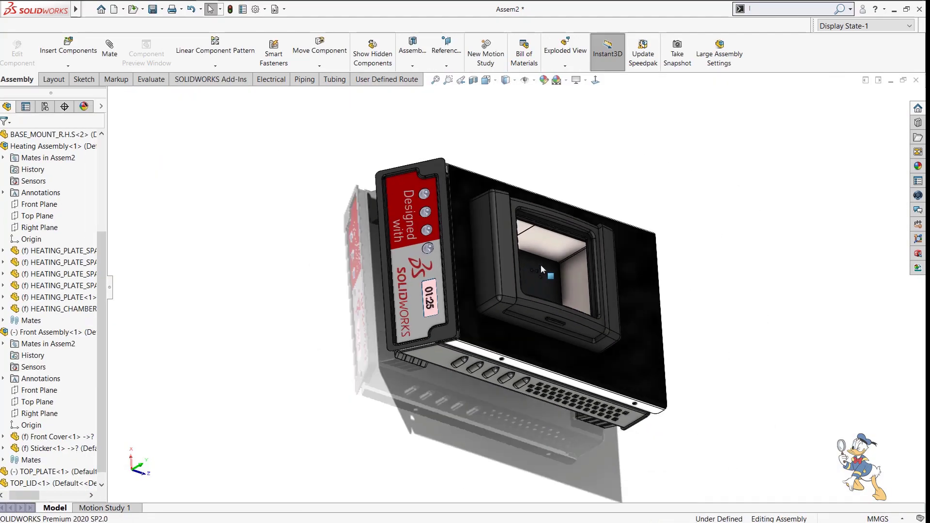
{"action": "middle_click_drag", "start_coordinate": [516, 356], "coordinate": [610, 349]}
{"action": "scroll", "coordinate": [568, 326], "scroll_direction": "down", "scroll_amount": 7}
{"action": "scroll", "coordinate": [538, 327], "scroll_direction": "up", "scroll_amount": 5}
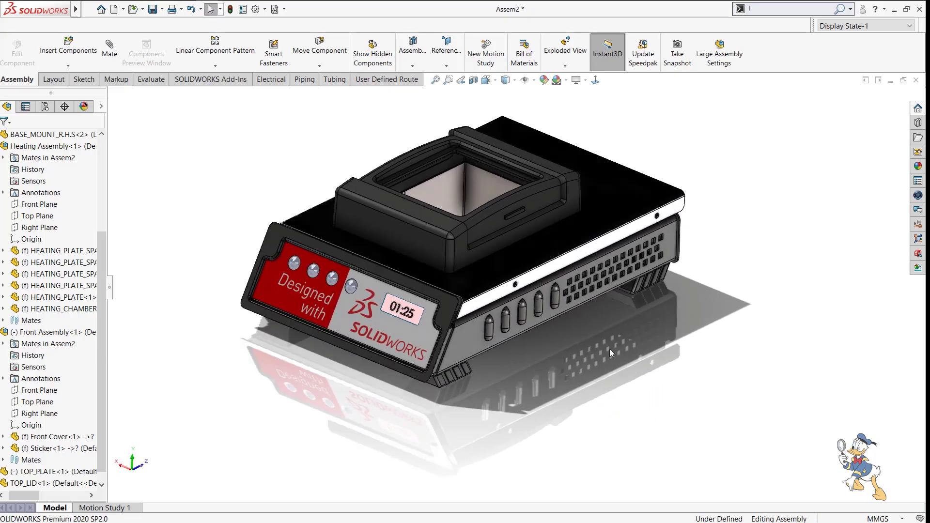
{"action": "scroll", "coordinate": [535, 362], "scroll_direction": "up", "scroll_amount": 3}
{"action": "scroll", "coordinate": [554, 253], "scroll_direction": "down", "scroll_amount": 6}
{"action": "middle_click_drag", "start_coordinate": [574, 292], "coordinate": [678, 360]}
{"action": "scroll", "coordinate": [678, 360], "scroll_direction": "up", "scroll_amount": 6}
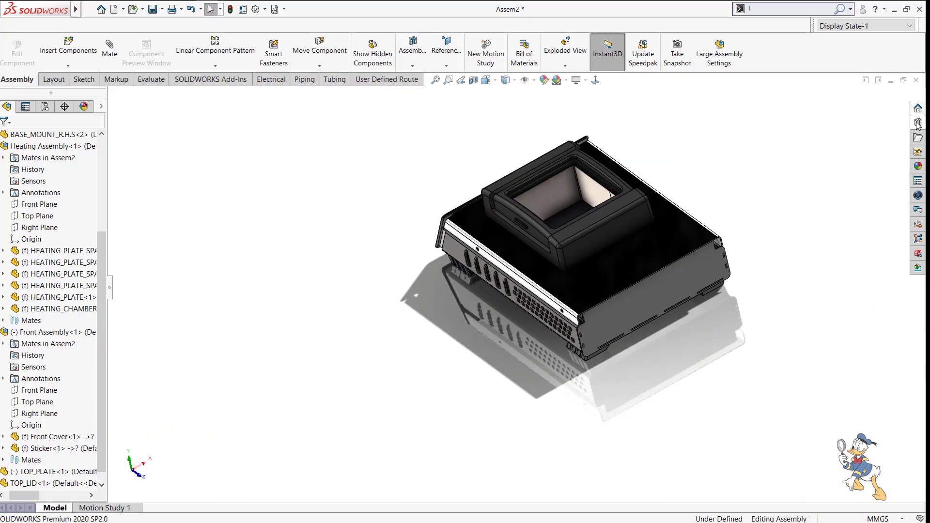
Insert POWER_SOCKET from the Design Library's New Folder onto the bottom plate's rear flange, accept the coincident mate and finish inserting.
{"action": "left_click", "coordinate": [918, 122]}
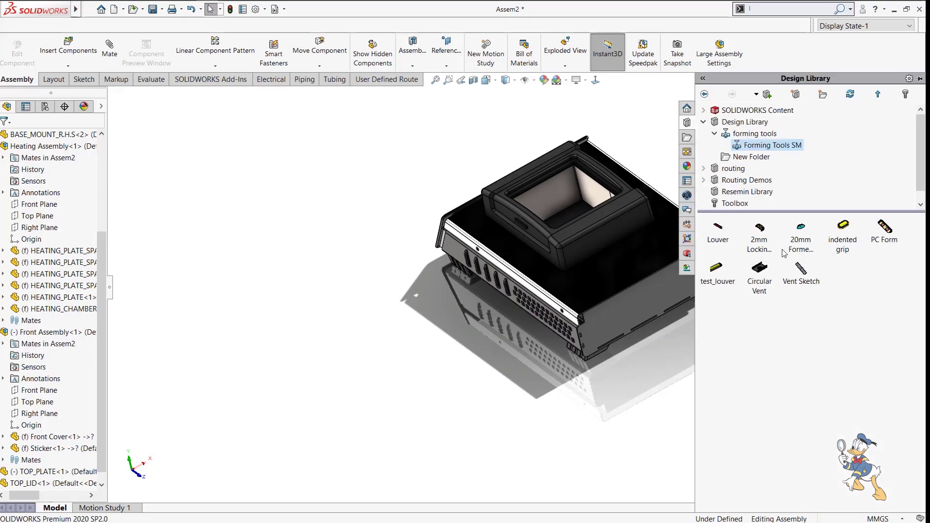
{"action": "left_click", "coordinate": [742, 161]}
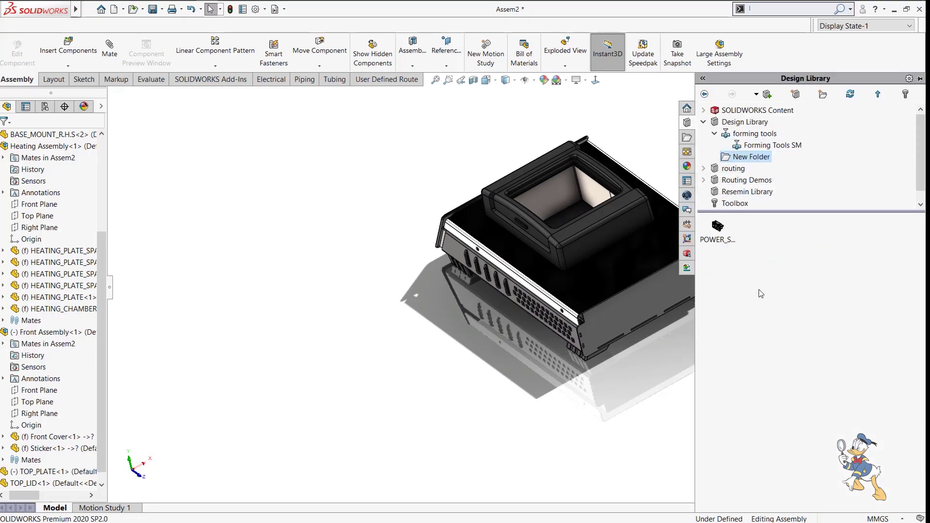
{"action": "scroll", "coordinate": [655, 293], "scroll_direction": "down", "scroll_amount": 8}
{"action": "left_click_drag", "start_coordinate": [586, 311], "coordinate": [475, 344]}
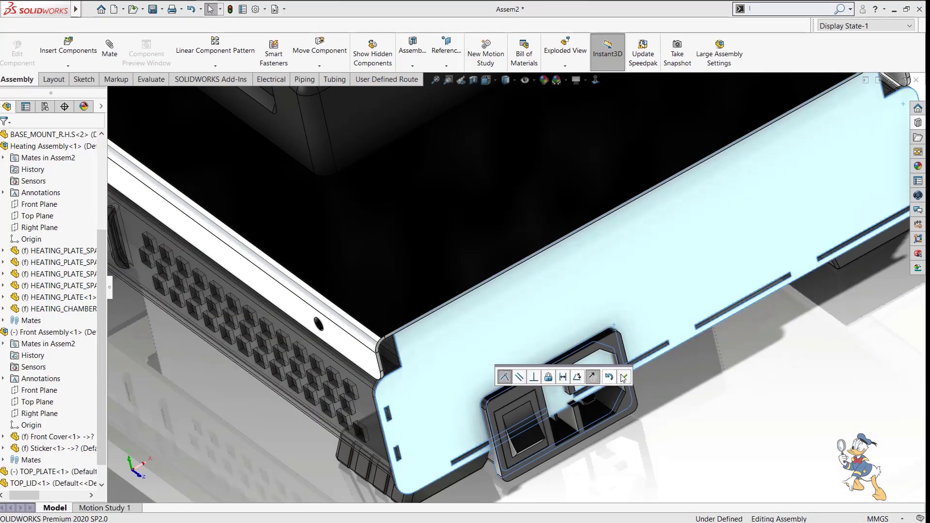
{"action": "left_click", "coordinate": [623, 378]}
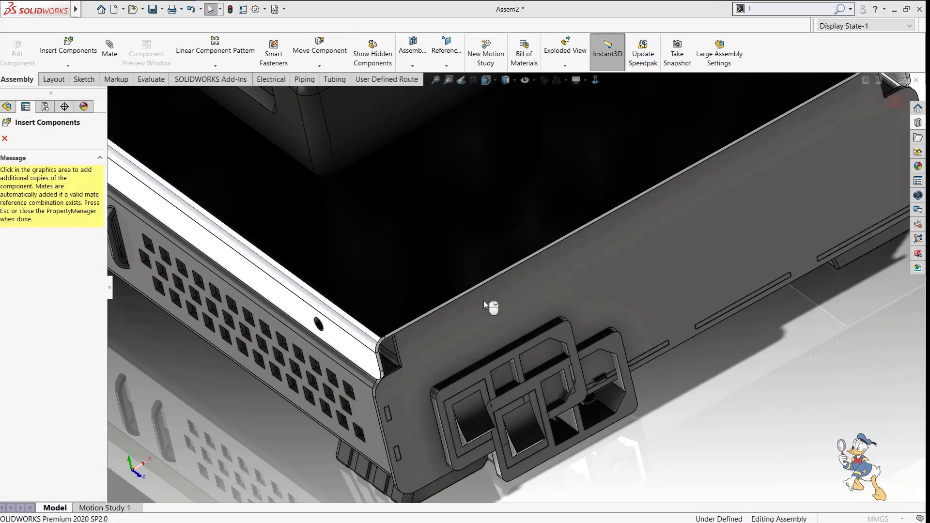
{"action": "left_click", "coordinate": [545, 307]}
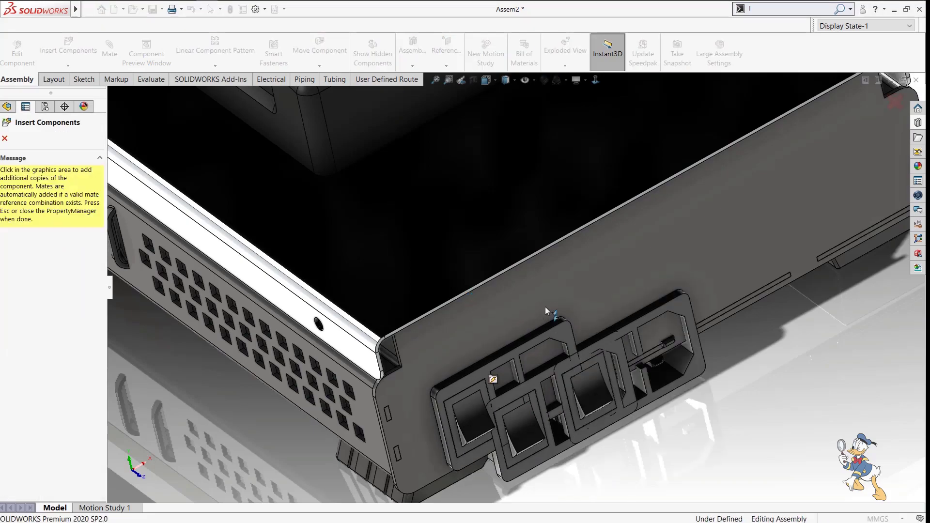
{"action": "key", "text": "Escape"}
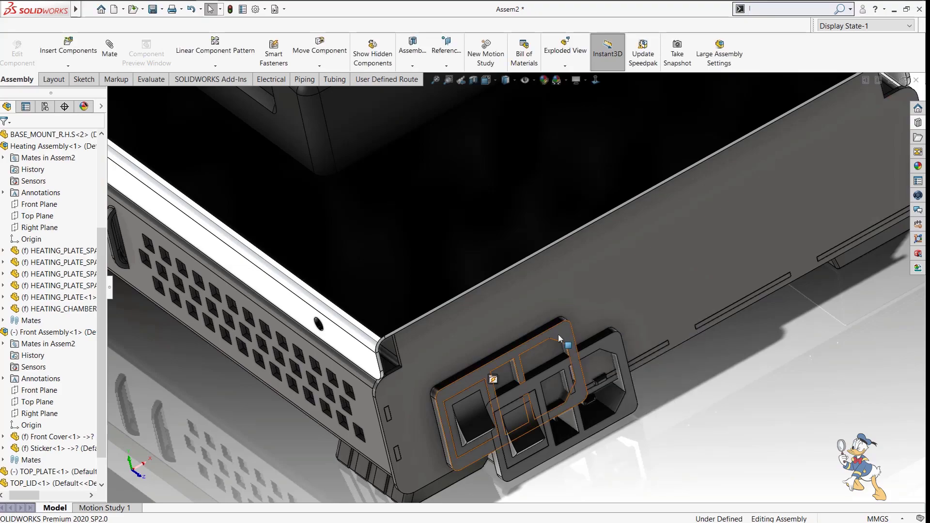
Delete the extra power socket copy and move the remaining socket up within the rear flange.
{"action": "left_click", "coordinate": [558, 335]}
{"action": "key", "text": "Delete"}
{"action": "key", "text": "Return"}
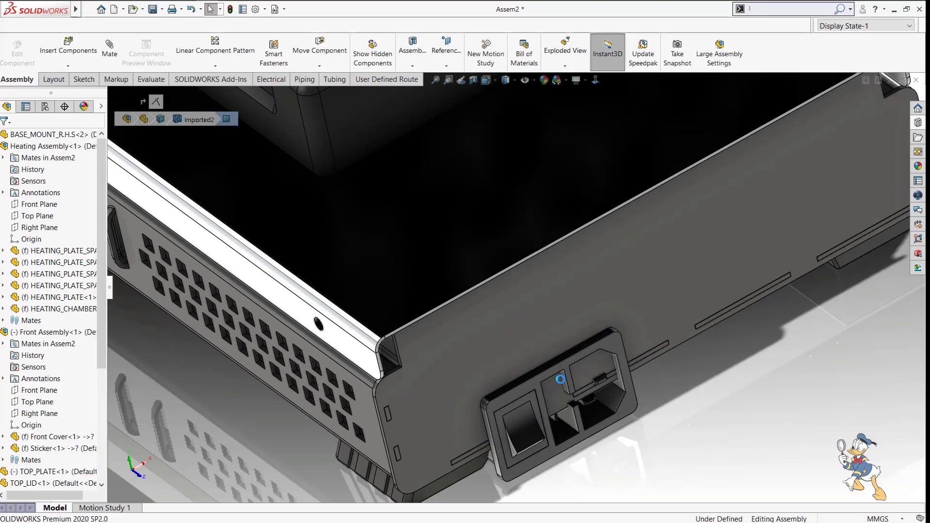
{"action": "left_click_drag", "start_coordinate": [537, 379], "coordinate": [472, 255]}
Add a distance mate between the power socket's switch-side end face and the bottom plate's adjacent side face.
{"action": "scroll", "coordinate": [493, 368], "scroll_direction": "up", "scroll_amount": 2}
{"action": "middle_click_drag", "start_coordinate": [494, 341], "coordinate": [496, 259]}
{"action": "left_click", "coordinate": [734, 151]}
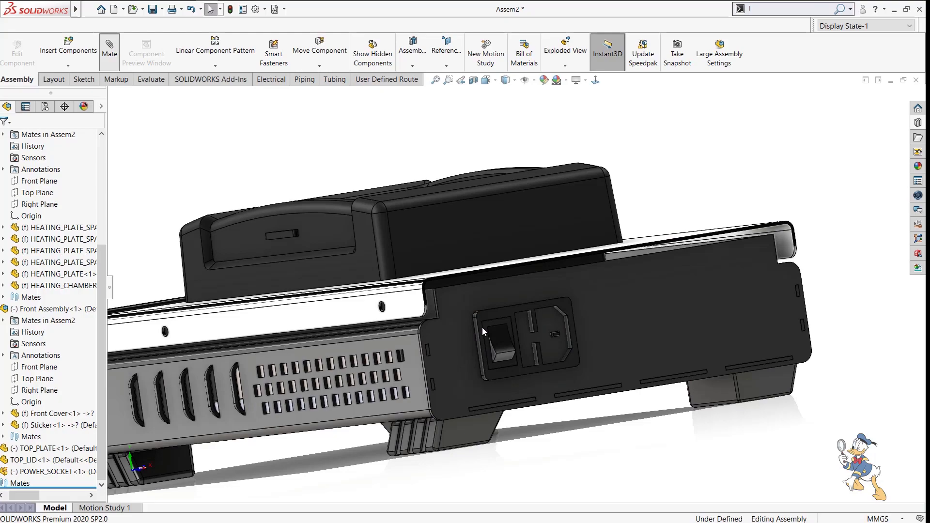
{"action": "scroll", "coordinate": [482, 327], "scroll_direction": "down", "scroll_amount": 5}
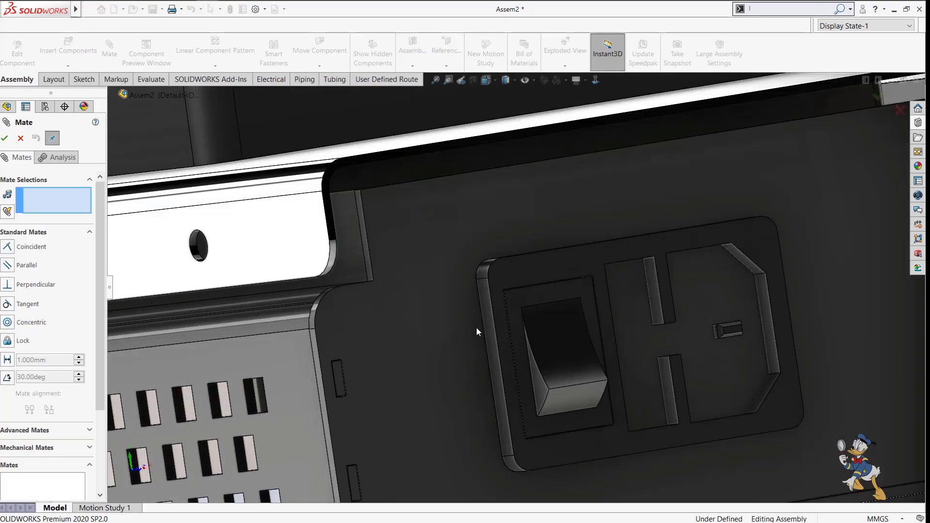
{"action": "left_click", "coordinate": [495, 321]}
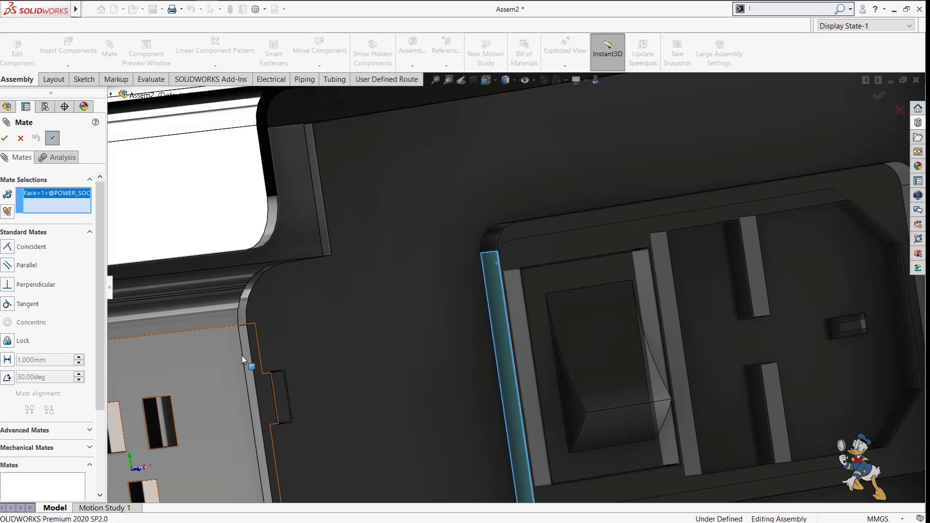
{"action": "left_click", "coordinate": [345, 347]}
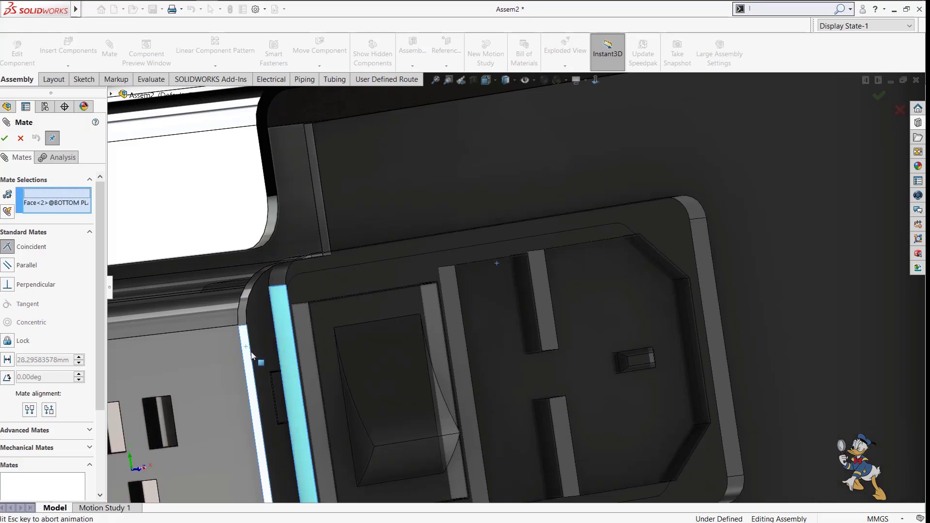
{"action": "left_click", "coordinate": [69, 367]}
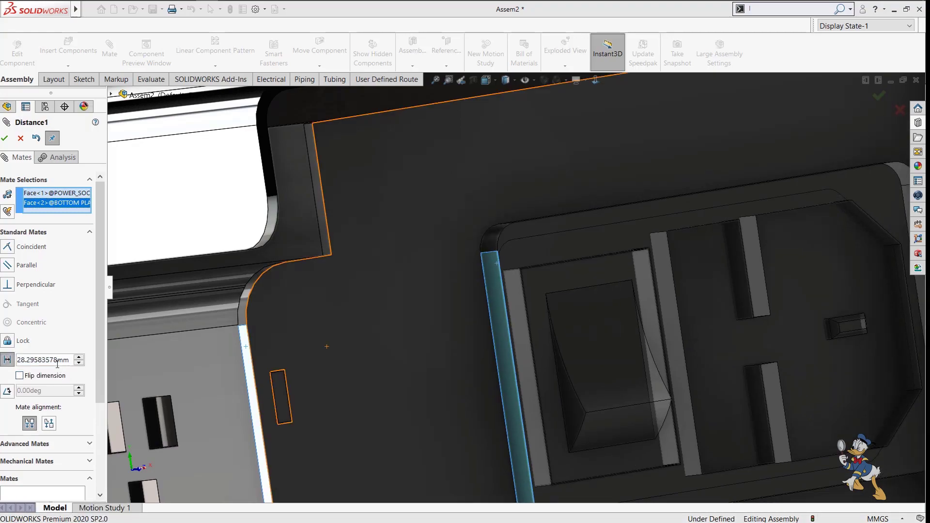
{"action": "double_click", "coordinate": [57, 364]}
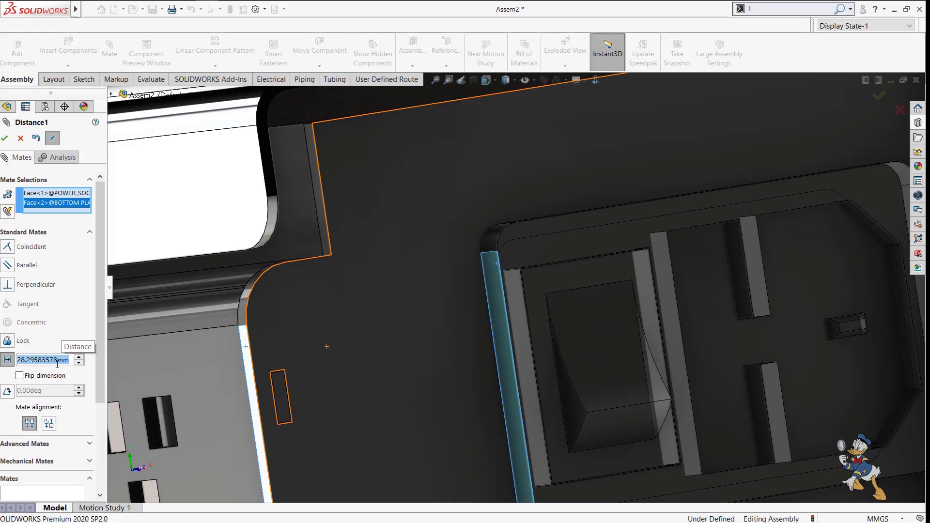
{"action": "key", "text": "Return"}
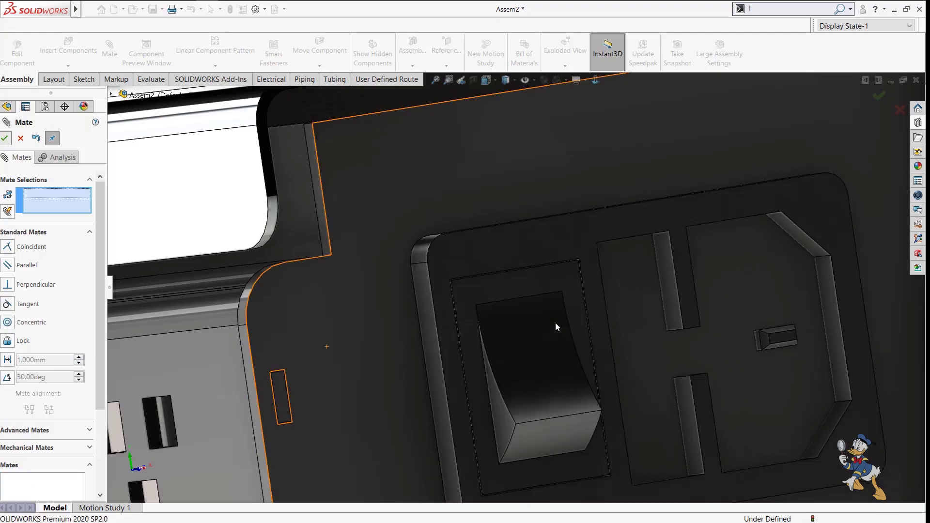
Add a 15 mm distance mate between the power socket's lower face and the bottom plate's underside edge face.
{"action": "scroll", "coordinate": [555, 322], "scroll_direction": "up", "scroll_amount": 4}
{"action": "middle_click_drag", "start_coordinate": [563, 344], "coordinate": [556, 307]}
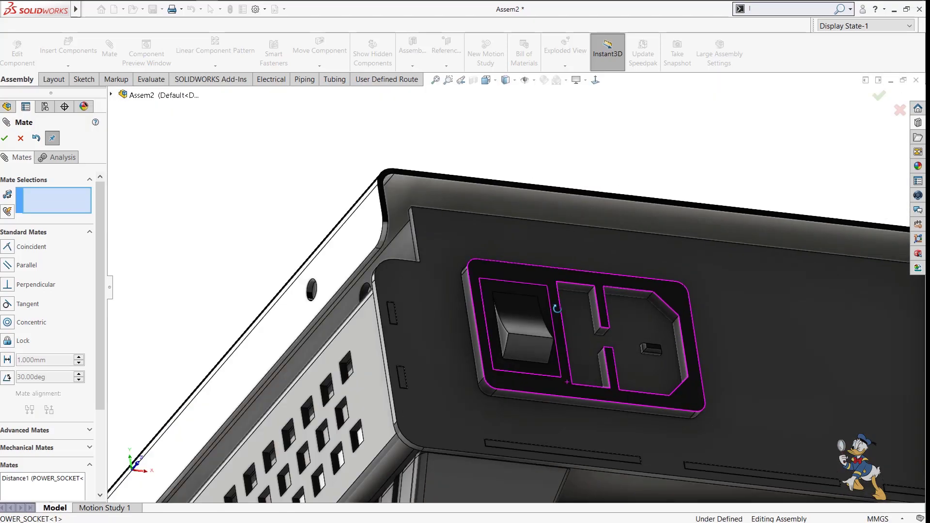
{"action": "scroll", "coordinate": [608, 389], "scroll_direction": "down", "scroll_amount": 3}
{"action": "left_click", "coordinate": [606, 388]}
{"action": "scroll", "coordinate": [596, 405], "scroll_direction": "up", "scroll_amount": 2}
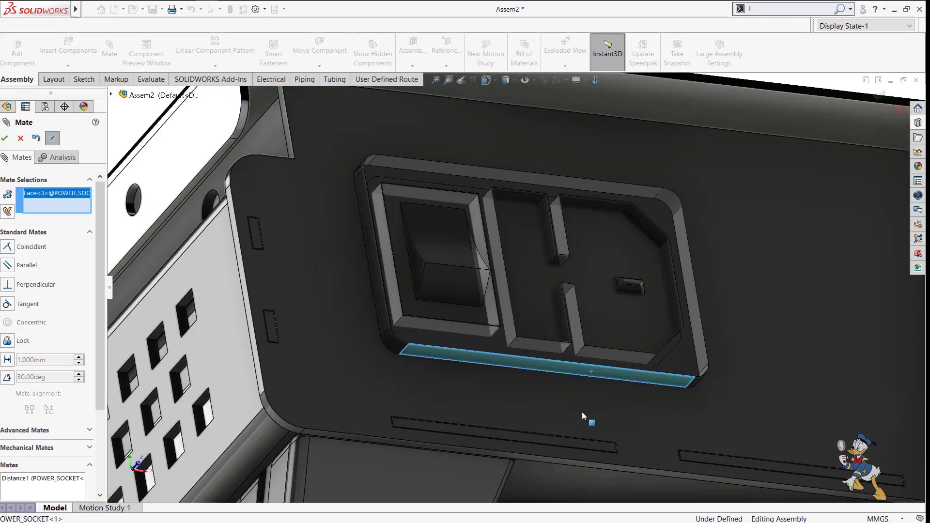
{"action": "scroll", "coordinate": [572, 436], "scroll_direction": "down", "scroll_amount": 5}
{"action": "left_click", "coordinate": [574, 411]}
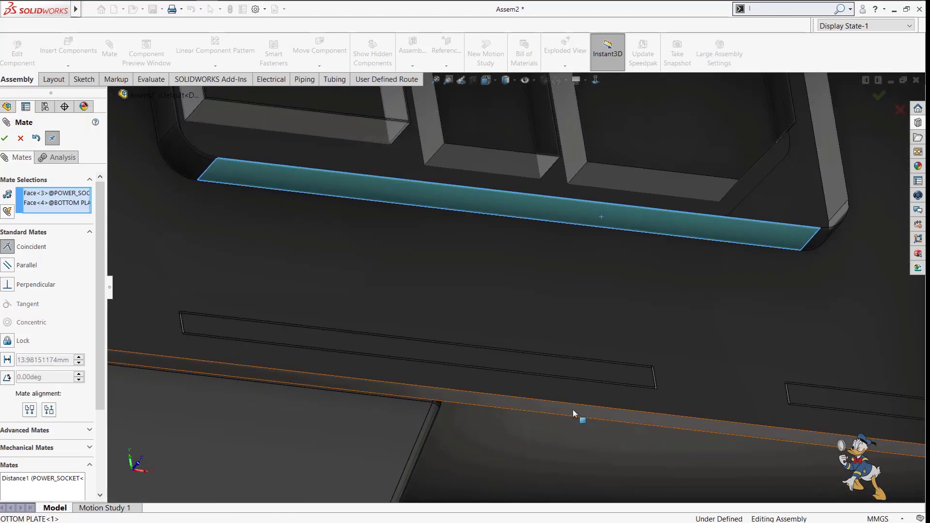
{"action": "left_click", "coordinate": [7, 360]}
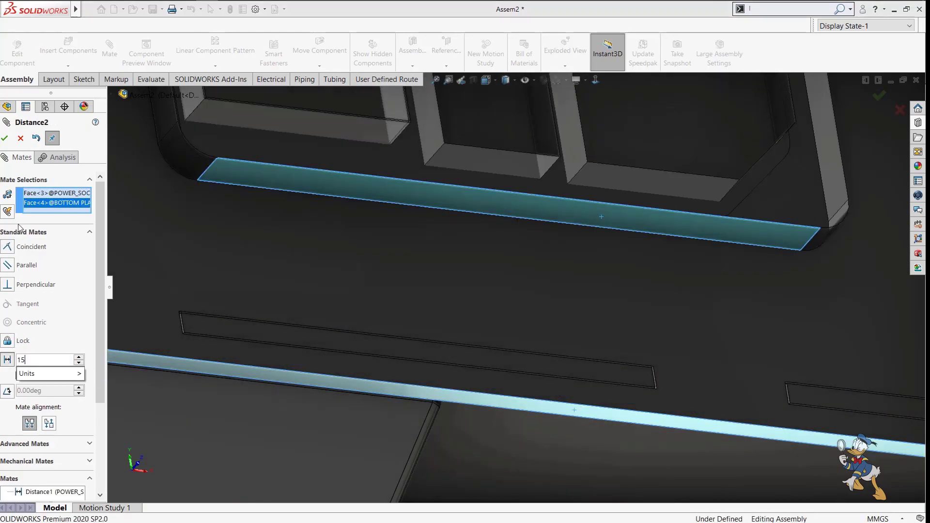
{"action": "type", "text": "15"}
{"action": "key", "text": "Return"}
{"action": "key", "text": "Return"}
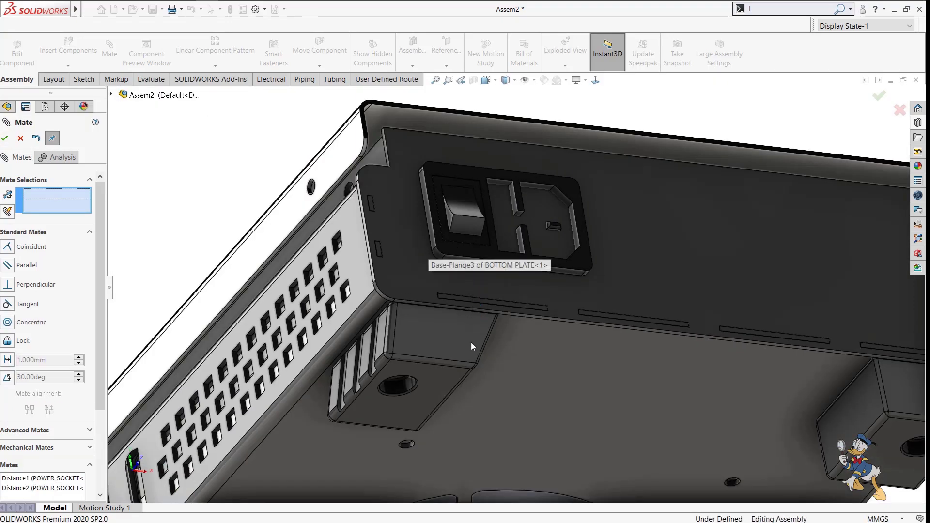
Finish mating and insert the power socket's smart feature Cut-Extrude1, using the bottom plate's rear flange face as reference.
{"action": "middle_click_drag", "start_coordinate": [471, 342], "coordinate": [490, 404]}
{"action": "scroll", "coordinate": [460, 185], "scroll_direction": "down", "scroll_amount": 4}
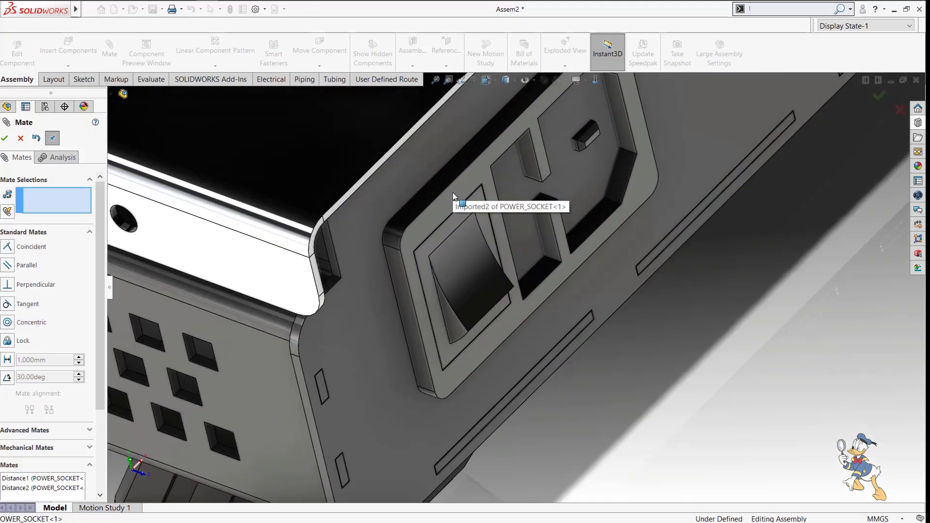
{"action": "key", "text": "Escape"}
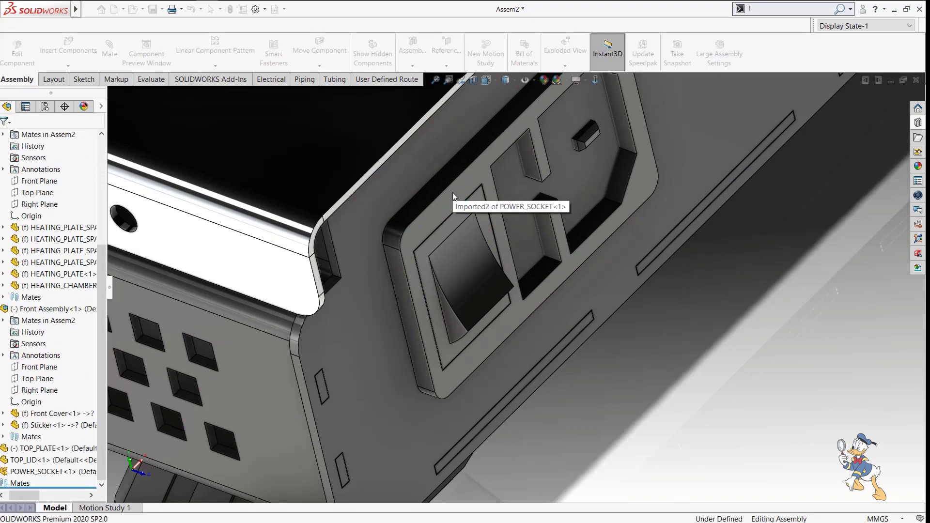
{"action": "left_click", "coordinate": [464, 177]}
{"action": "right_click", "coordinate": [514, 272]}
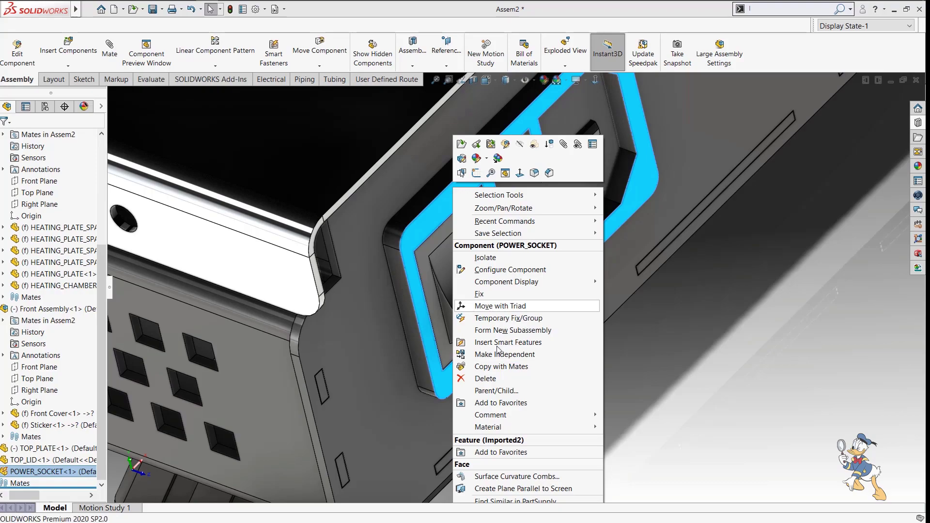
{"action": "left_click", "coordinate": [500, 306]}
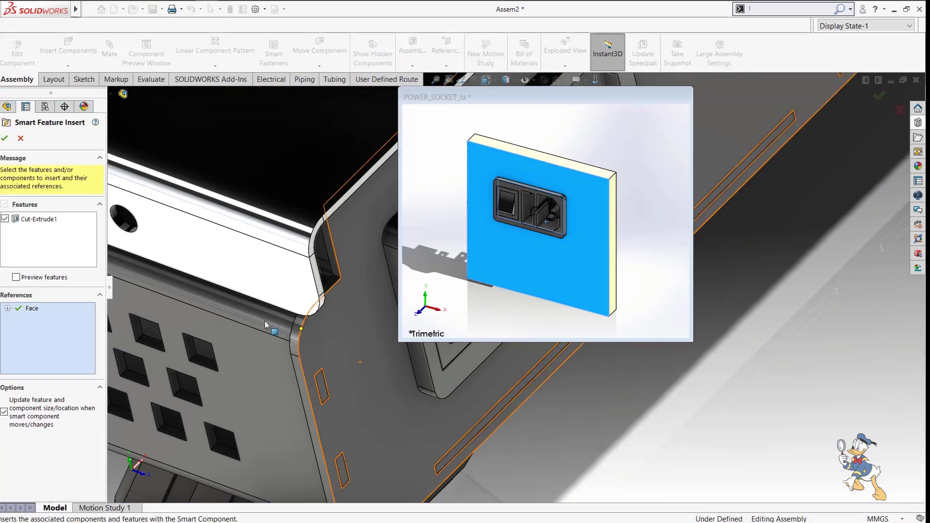
{"action": "left_click", "coordinate": [4, 138]}
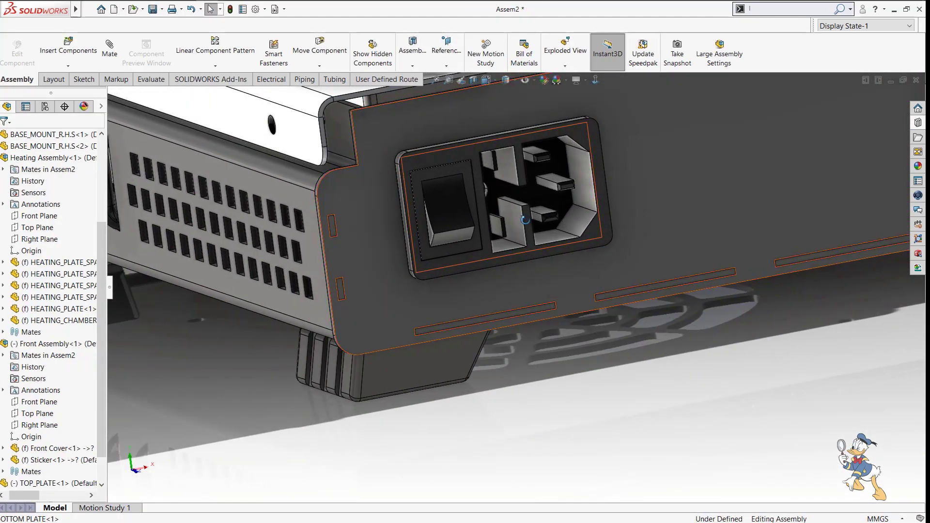
Temporarily hide the power socket to check its cutout in the rear flange, and look over the whole assembly.
{"action": "left_click", "coordinate": [483, 193]}
{"action": "key", "text": "Tab"}
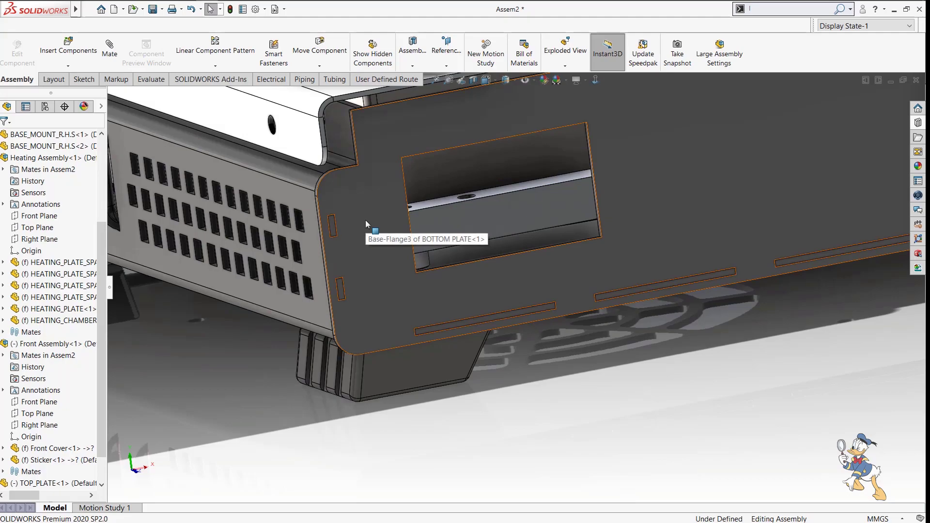
{"action": "key", "text": "shift+Tab"}
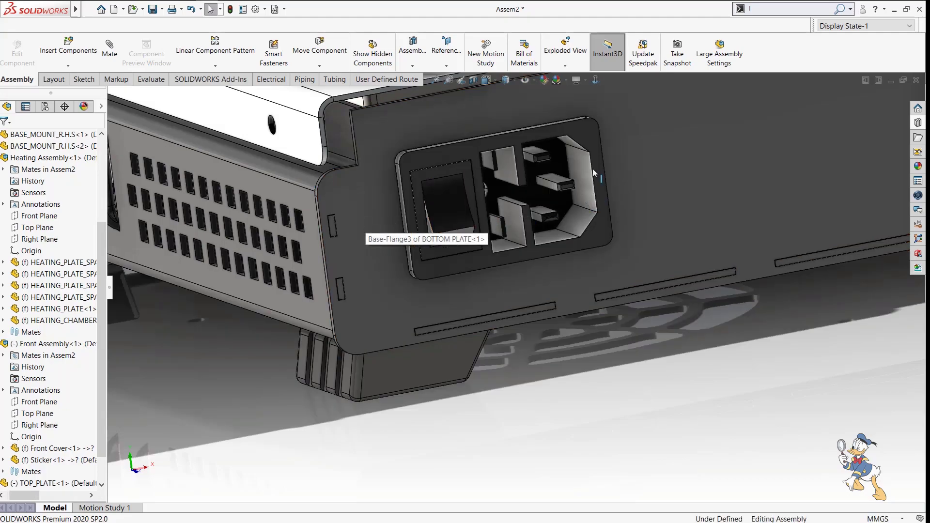
{"action": "key", "text": "f"}
{"action": "middle_click_drag", "start_coordinate": [525, 289], "coordinate": [591, 295]}
{"action": "scroll", "coordinate": [591, 294], "scroll_direction": "down", "scroll_amount": 8}
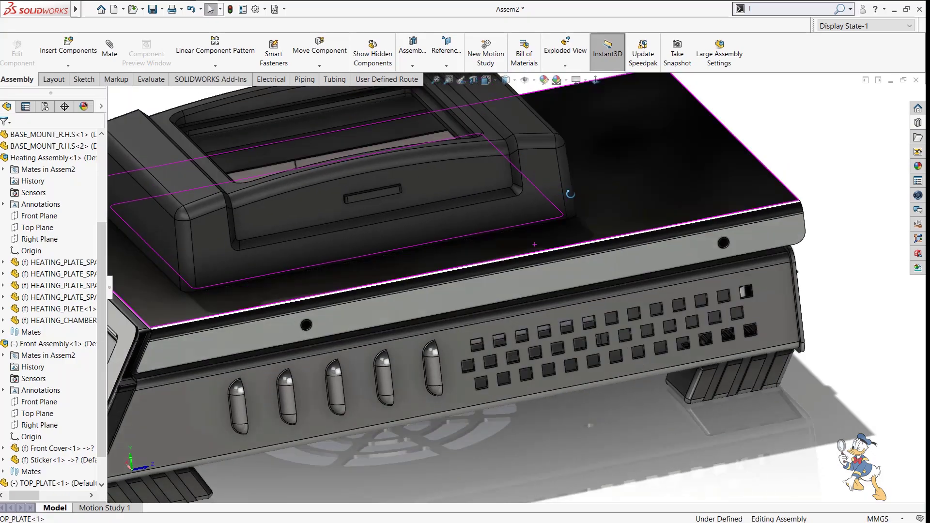
{"action": "key", "text": "f"}
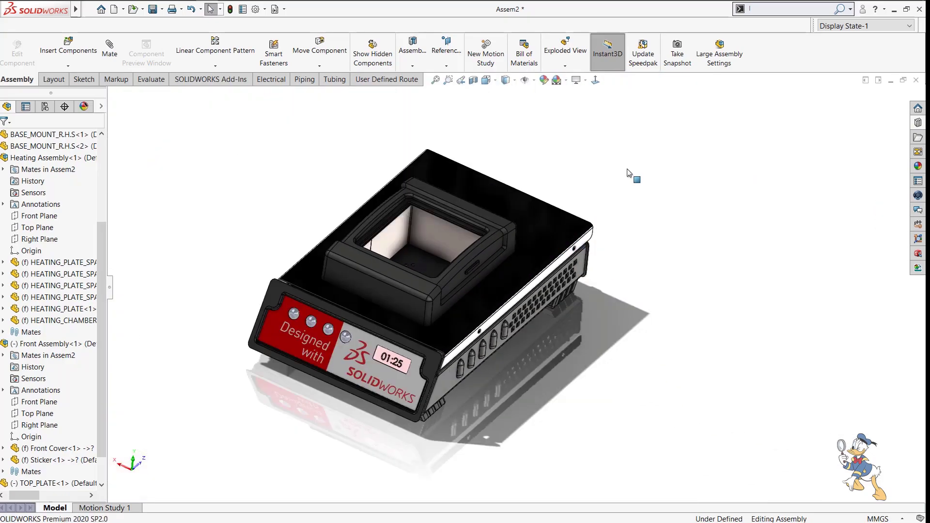
Close the assembly without saving and open the finished Main Assembly from the Medic folder.
{"action": "left_click", "coordinate": [917, 80]}
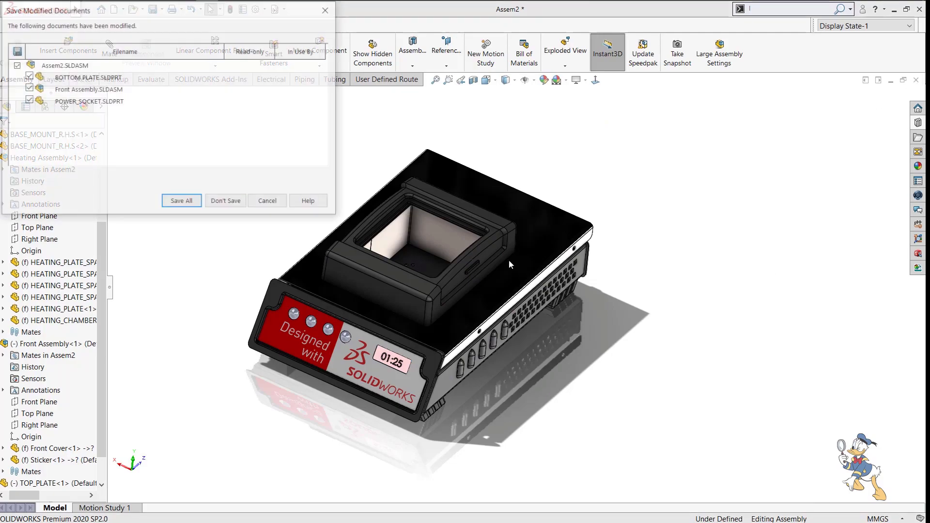
{"action": "left_click", "coordinate": [226, 202]}
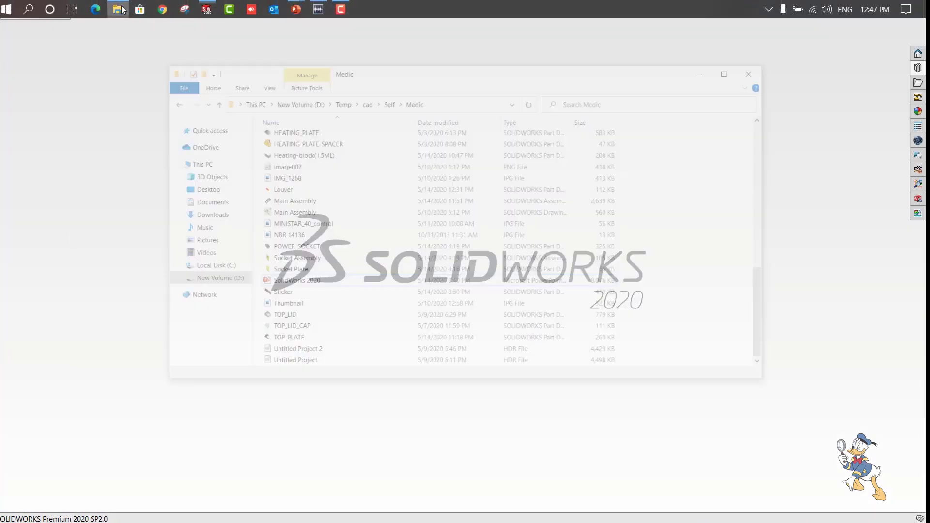
{"action": "left_click", "coordinate": [117, 9]}
{"action": "scroll", "coordinate": [374, 292], "scroll_direction": "up", "scroll_amount": 5}
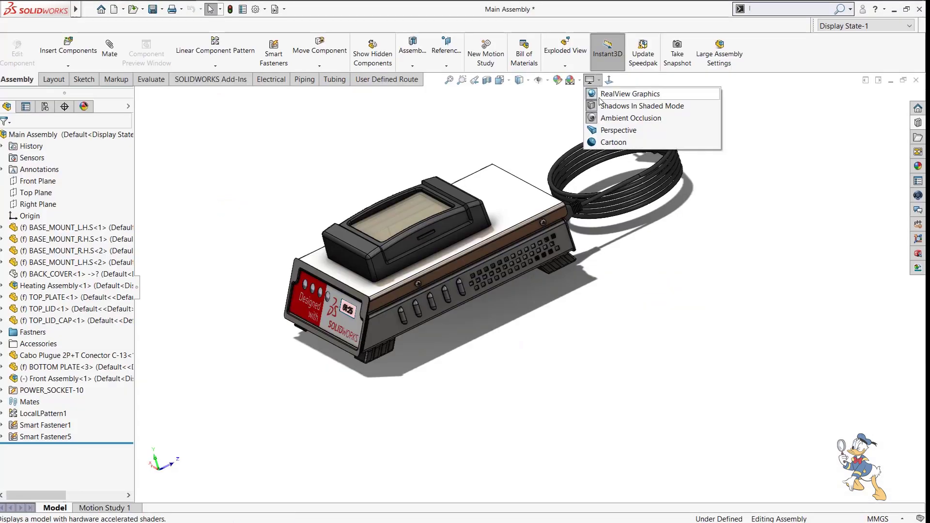
Examine the finished Main Assembly from several sides, including the front panel, side vents and power cable.
{"action": "middle_click_drag", "start_coordinate": [508, 340], "coordinate": [495, 211]}
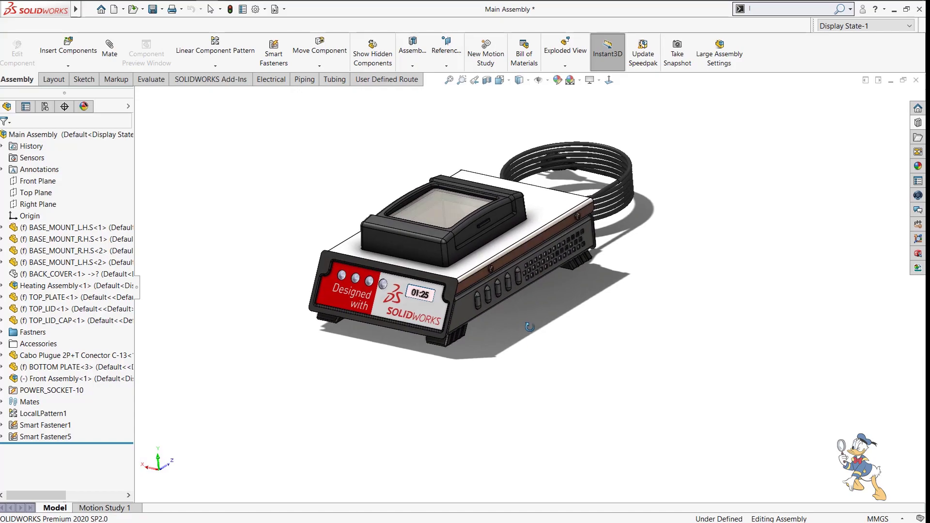
{"action": "scroll", "coordinate": [495, 211], "scroll_direction": "down", "scroll_amount": 5}
{"action": "scroll", "coordinate": [495, 254], "scroll_direction": "up", "scroll_amount": 3}
{"action": "middle_click_drag", "start_coordinate": [495, 254], "coordinate": [531, 263]}
{"action": "scroll", "coordinate": [403, 282], "scroll_direction": "down", "scroll_amount": 4}
{"action": "scroll", "coordinate": [402, 283], "scroll_direction": "up", "scroll_amount": 2}
{"action": "middle_click_drag", "start_coordinate": [402, 283], "coordinate": [523, 272]}
{"action": "scroll", "coordinate": [525, 333], "scroll_direction": "down", "scroll_amount": 5}
{"action": "scroll", "coordinate": [574, 270], "scroll_direction": "up", "scroll_amount": 3}
{"action": "key", "text": "f"}
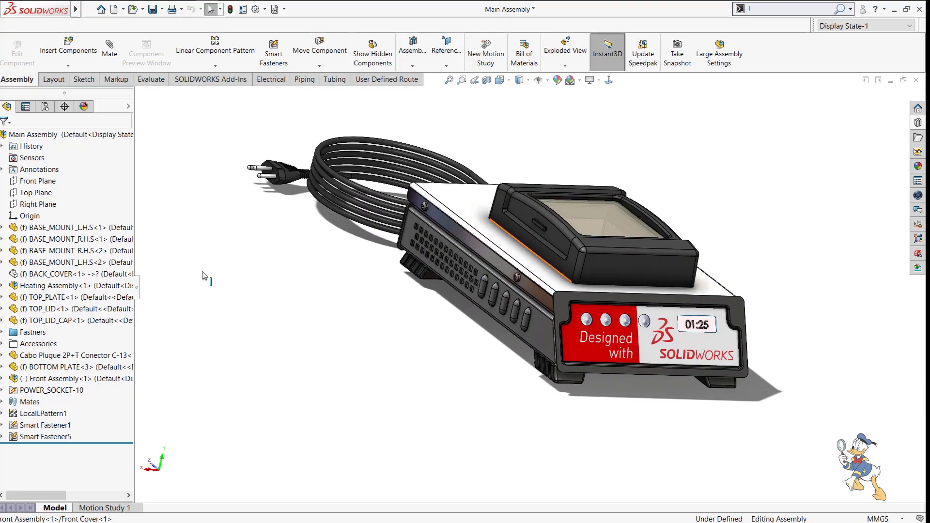
Show the hidden components of the Accessories folder and of the tube pattern LocalLPattern1.
{"action": "right_click", "coordinate": [29, 344]}
{"action": "left_click", "coordinate": [58, 430]}
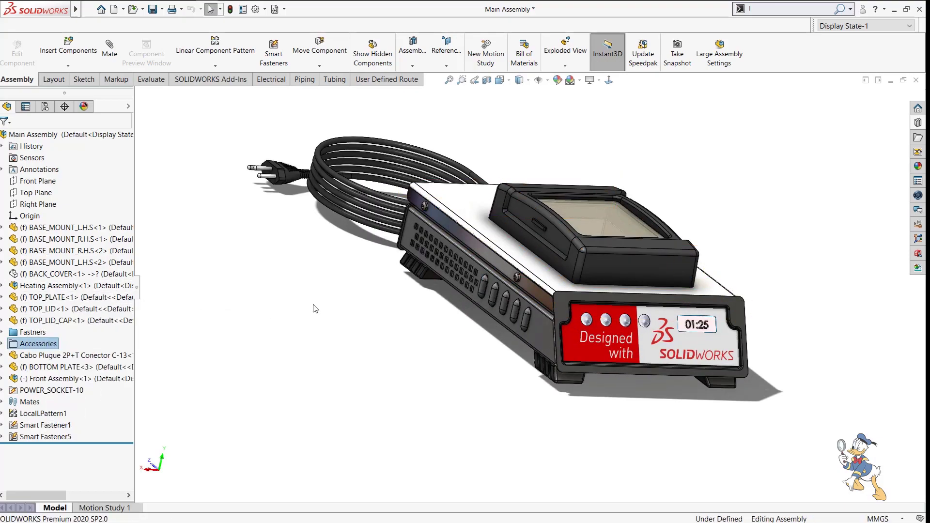
{"action": "left_click", "coordinate": [42, 414]}
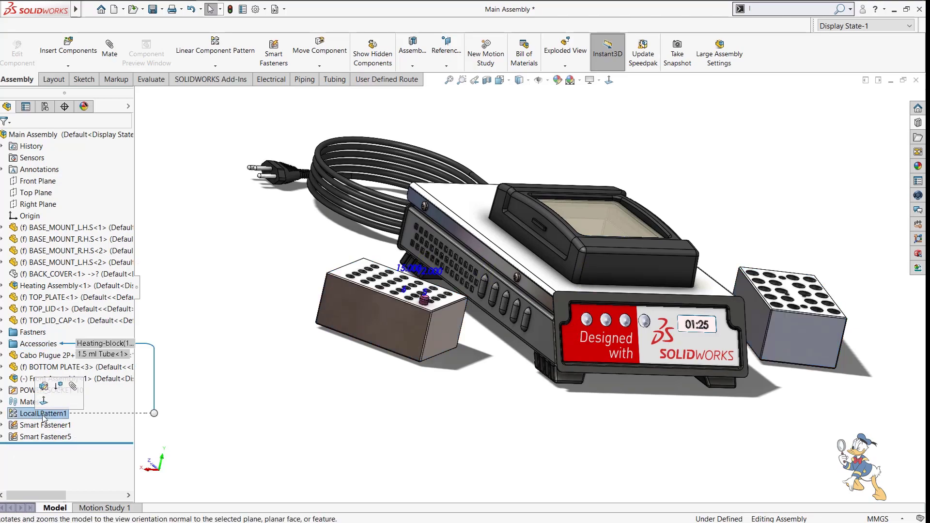
{"action": "right_click", "coordinate": [42, 413]}
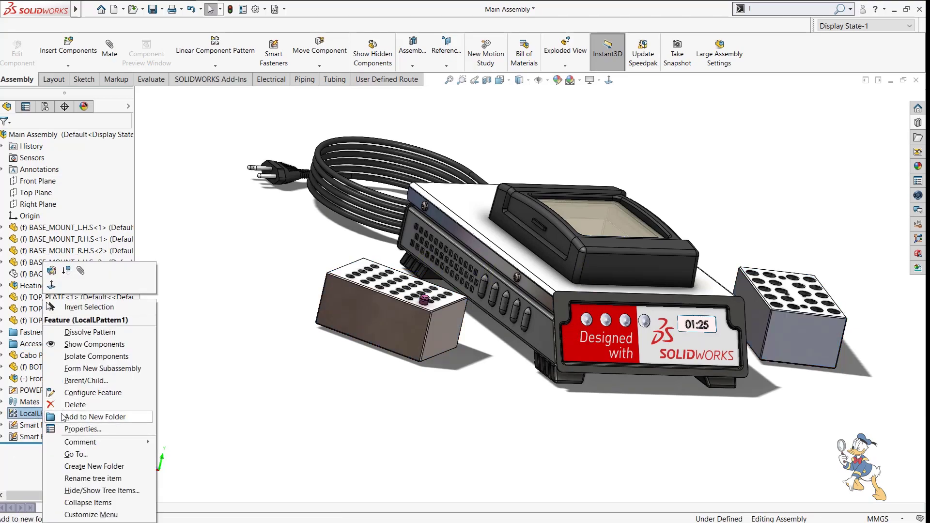
{"action": "left_click", "coordinate": [73, 344]}
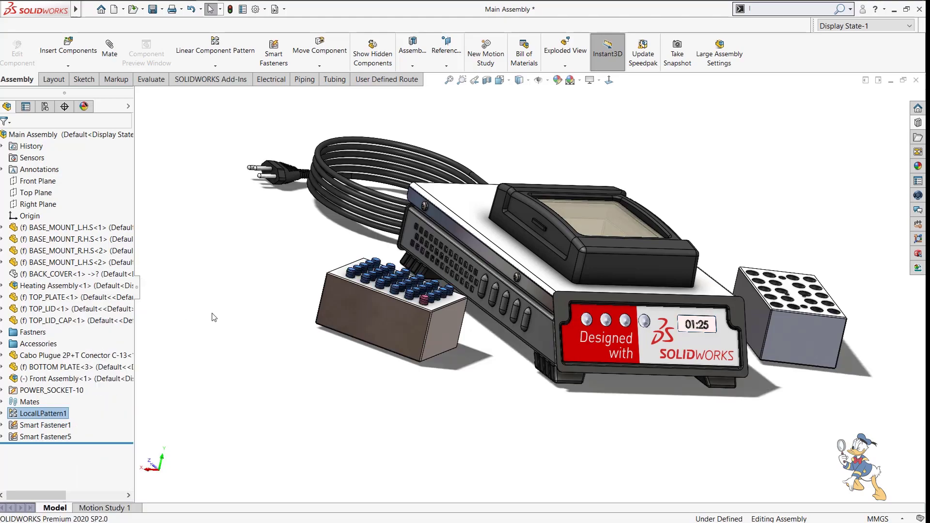
Locate the screws under the bottom plate and hide the components of the Fastners folder.
{"action": "middle_click_drag", "start_coordinate": [565, 373], "coordinate": [436, 339]}
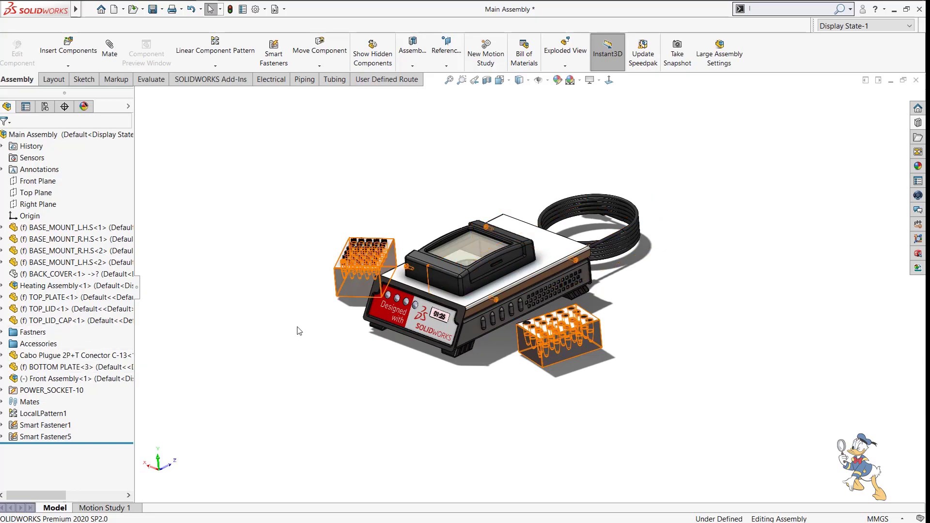
{"action": "scroll", "coordinate": [507, 300], "scroll_direction": "down", "scroll_amount": 4}
{"action": "middle_click_drag", "start_coordinate": [506, 393], "coordinate": [489, 262]}
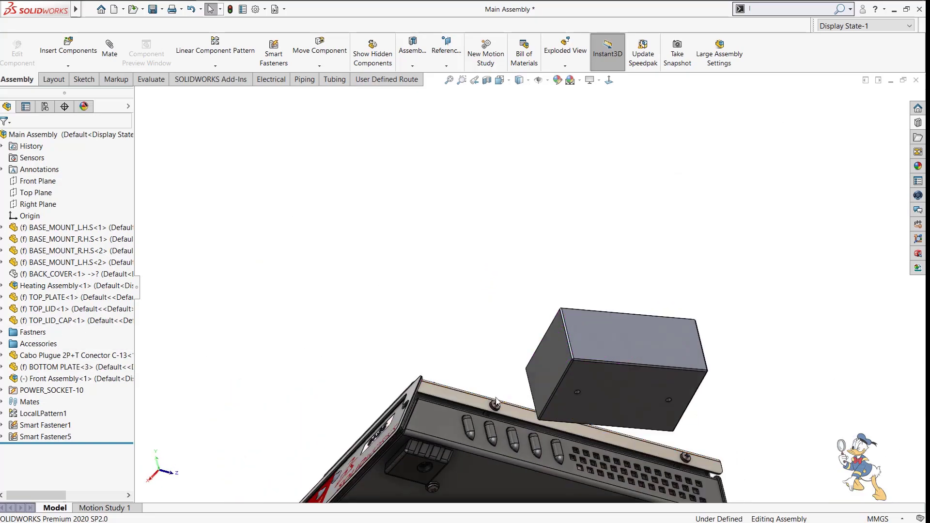
{"action": "scroll", "coordinate": [516, 342], "scroll_direction": "up", "scroll_amount": 3}
{"action": "scroll", "coordinate": [517, 342], "scroll_direction": "down", "scroll_amount": 4}
{"action": "scroll", "coordinate": [487, 269], "scroll_direction": "down", "scroll_amount": 5}
{"action": "left_click", "coordinate": [410, 271]}
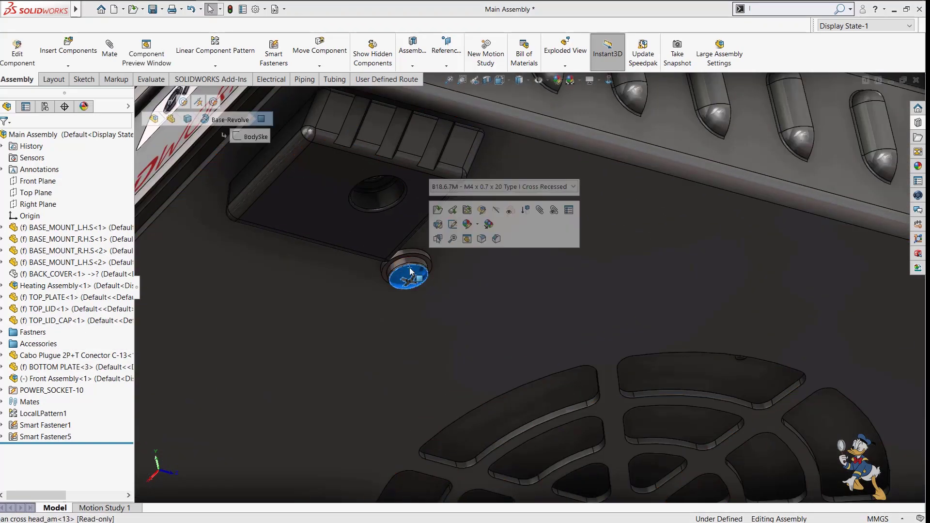
{"action": "right_click", "coordinate": [43, 334]}
{"action": "left_click", "coordinate": [493, 318]}
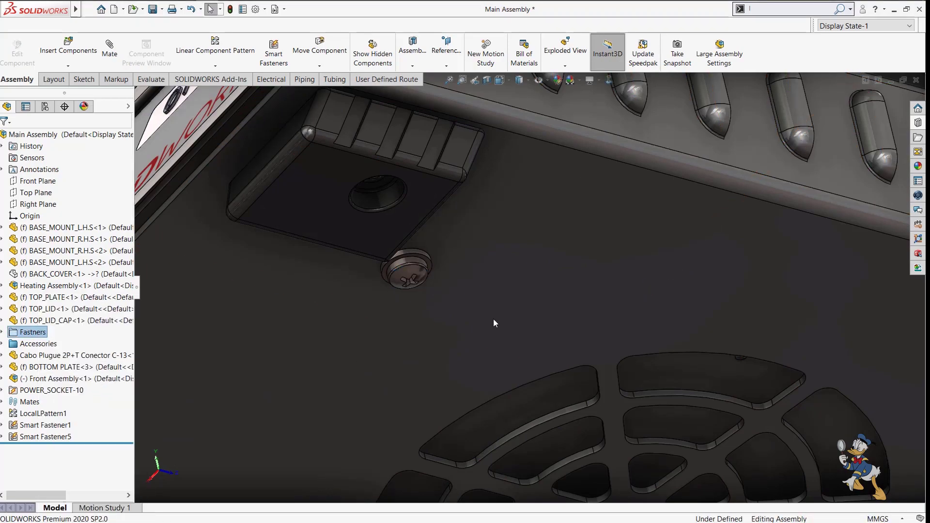
{"action": "scroll", "coordinate": [494, 318], "scroll_direction": "up", "scroll_amount": 5}
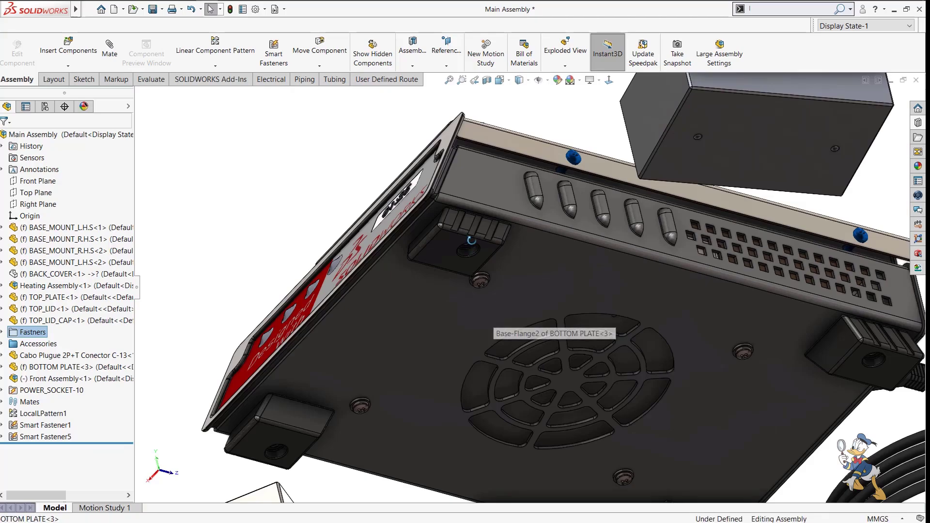
Start Smart Fasteners on the underside face of the bottom plate and add fasteners to its hole series.
{"action": "middle_click_drag", "start_coordinate": [489, 361], "coordinate": [467, 228]}
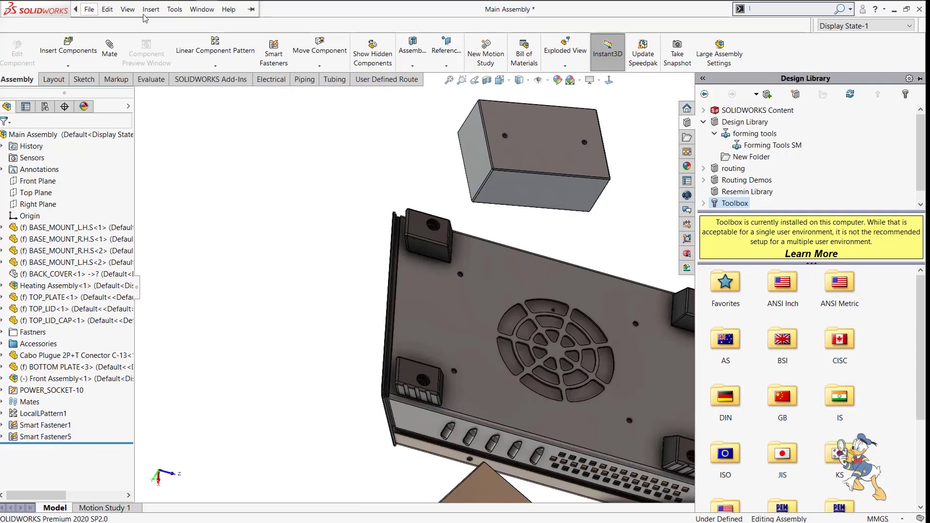
{"action": "left_click", "coordinate": [151, 9]}
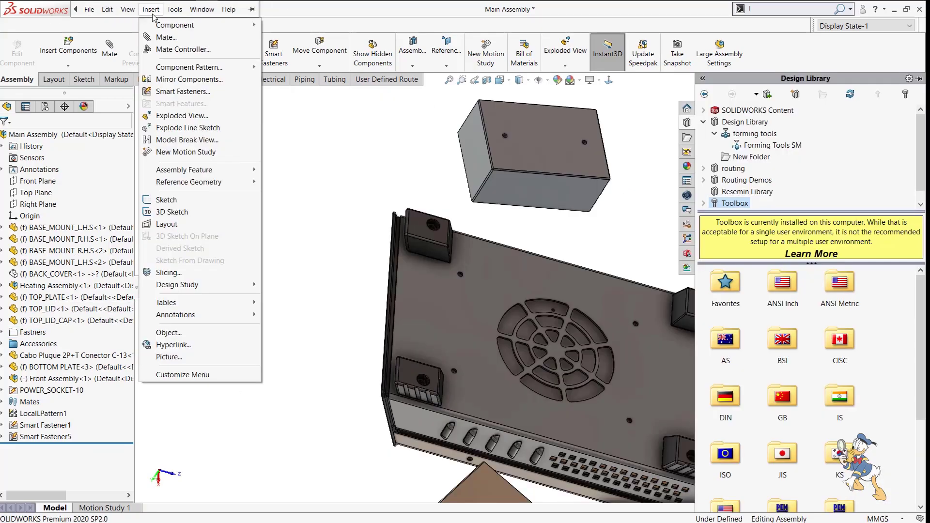
{"action": "left_click", "coordinate": [183, 91]}
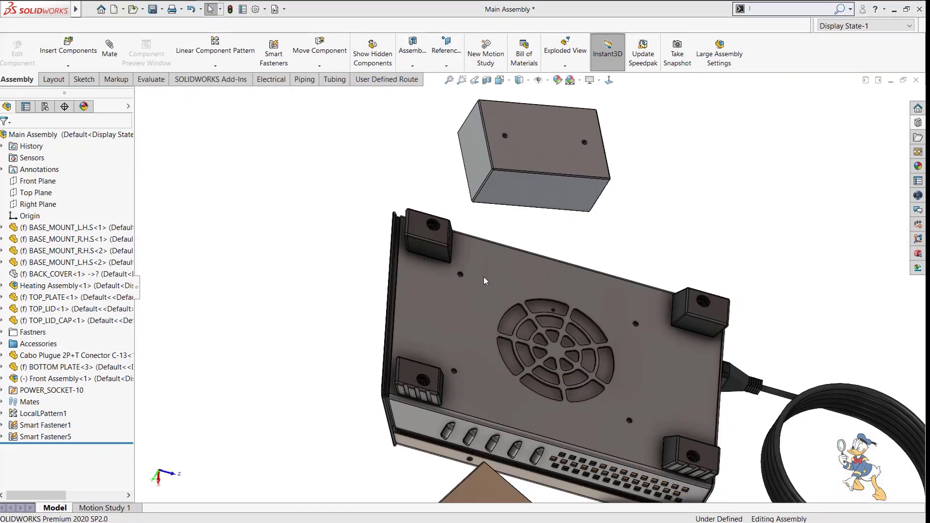
{"action": "left_click", "coordinate": [489, 294]}
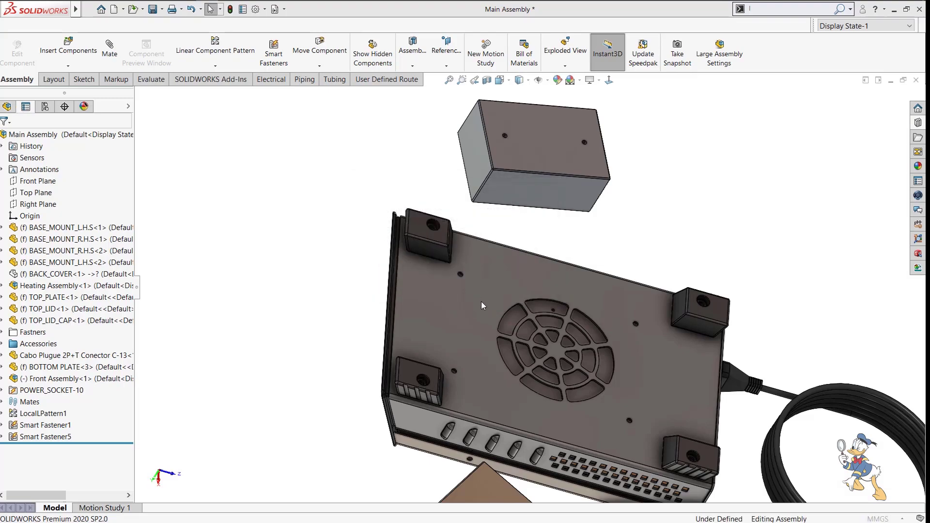
{"action": "middle_click_drag", "start_coordinate": [481, 302], "coordinate": [484, 296]}
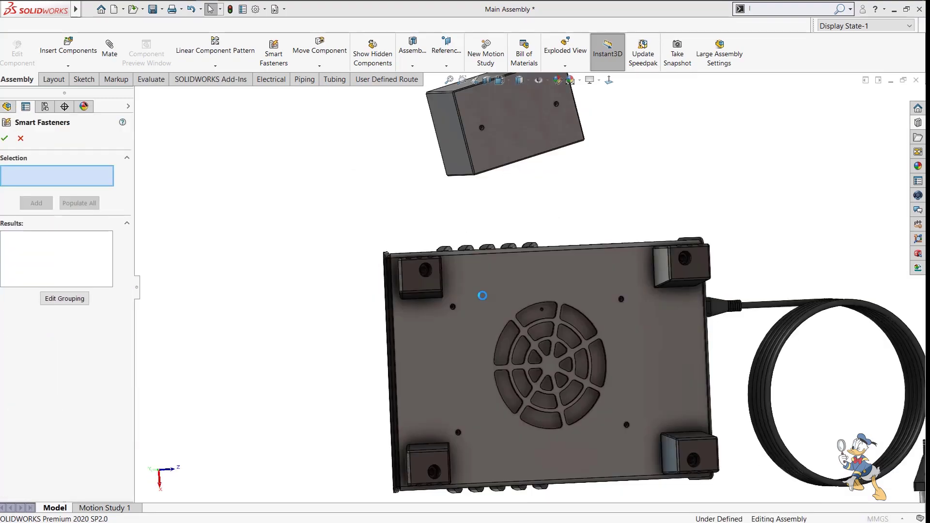
{"action": "left_click", "coordinate": [503, 290]}
{"action": "left_click", "coordinate": [503, 289]}
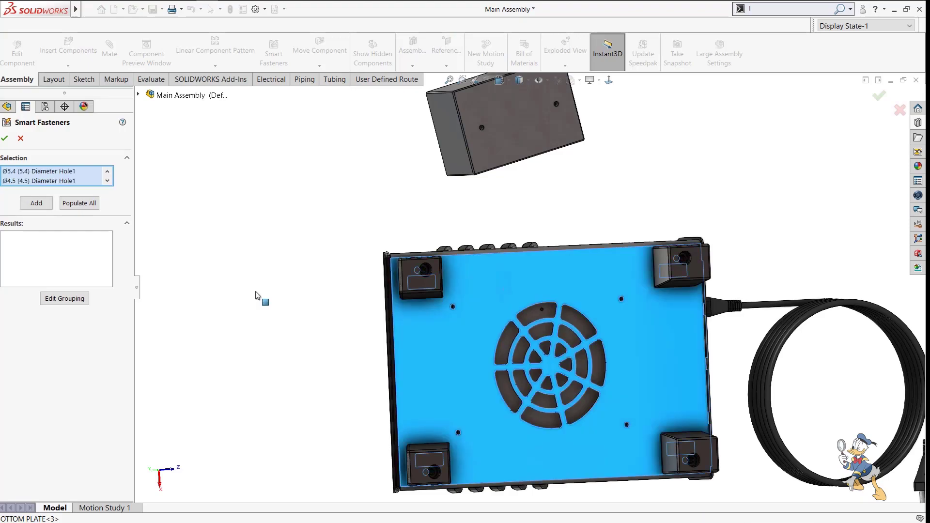
{"action": "left_click", "coordinate": [36, 203]}
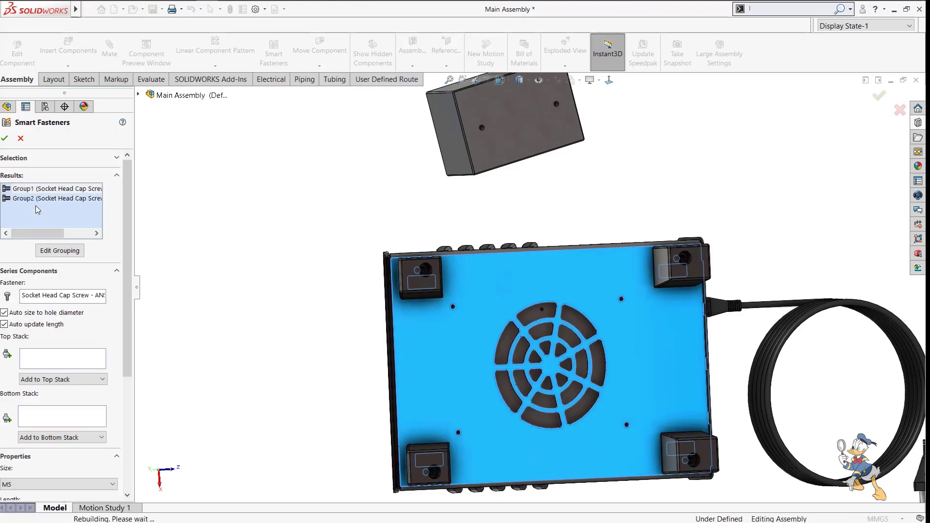
Edit the fastener grouping and flip the Series1 screws of both Group1 and Group2 on the bottom plate.
{"action": "scroll", "coordinate": [456, 306], "scroll_direction": "down", "scroll_amount": 8}
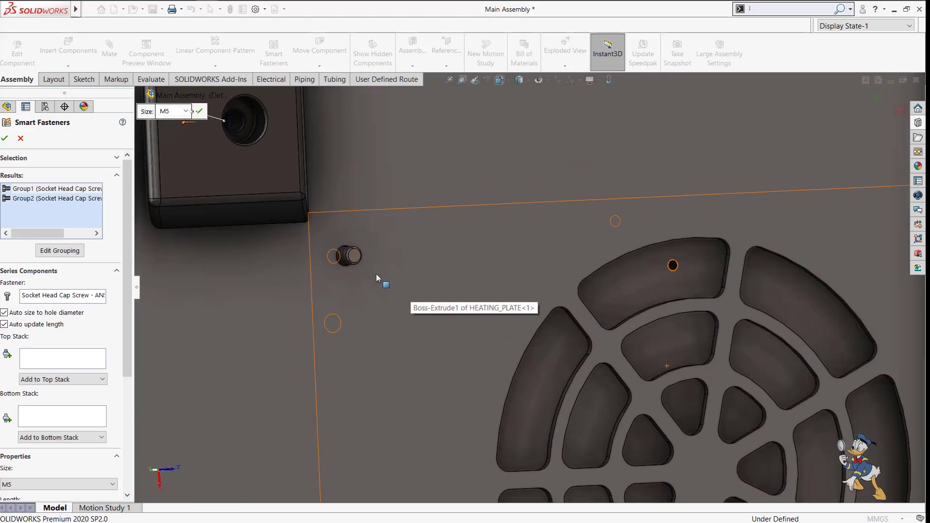
{"action": "middle_click_drag", "start_coordinate": [396, 212], "coordinate": [419, 197]}
{"action": "scroll", "coordinate": [376, 264], "scroll_direction": "down", "scroll_amount": 4}
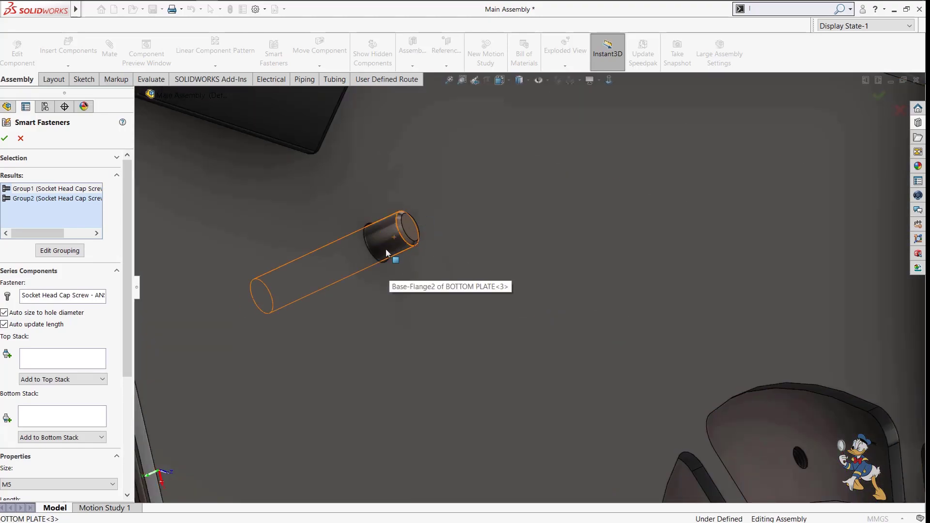
{"action": "left_click", "coordinate": [59, 251]}
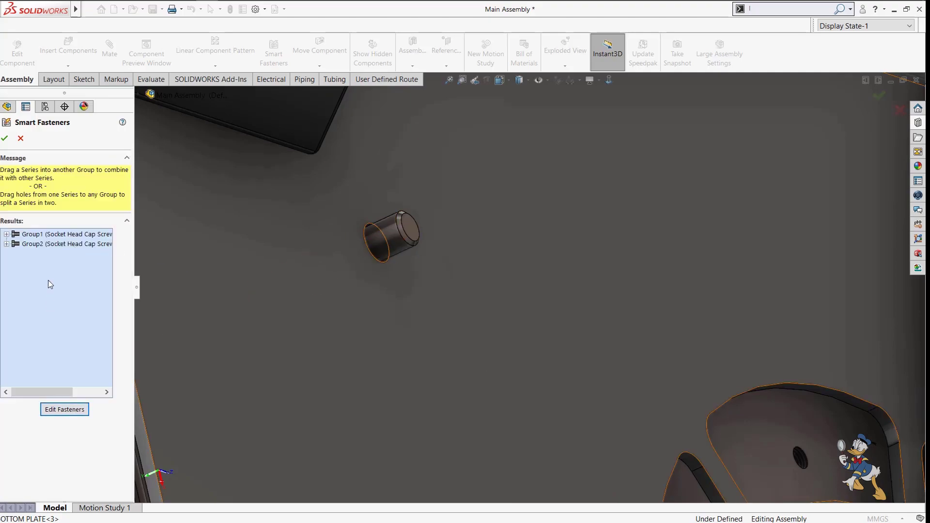
{"action": "left_click", "coordinate": [6, 235]}
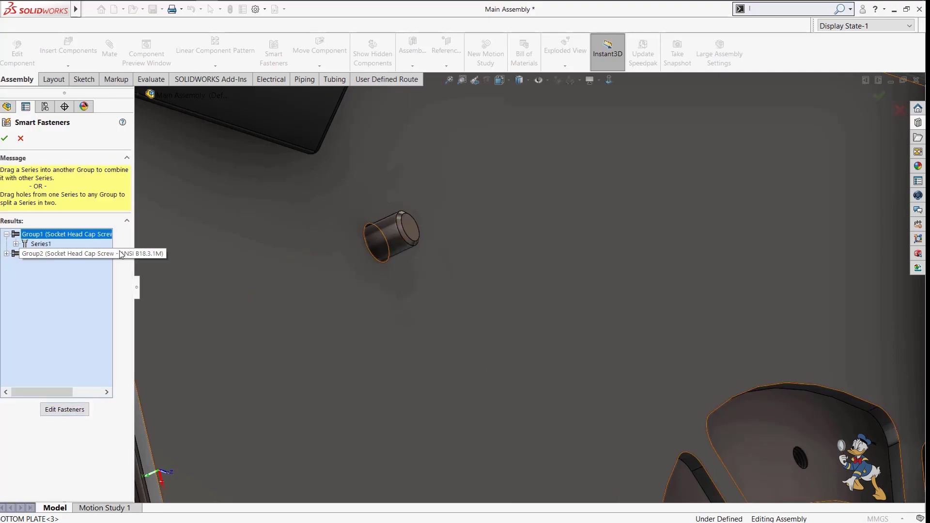
{"action": "left_click_drag", "start_coordinate": [140, 287], "coordinate": [218, 298]}
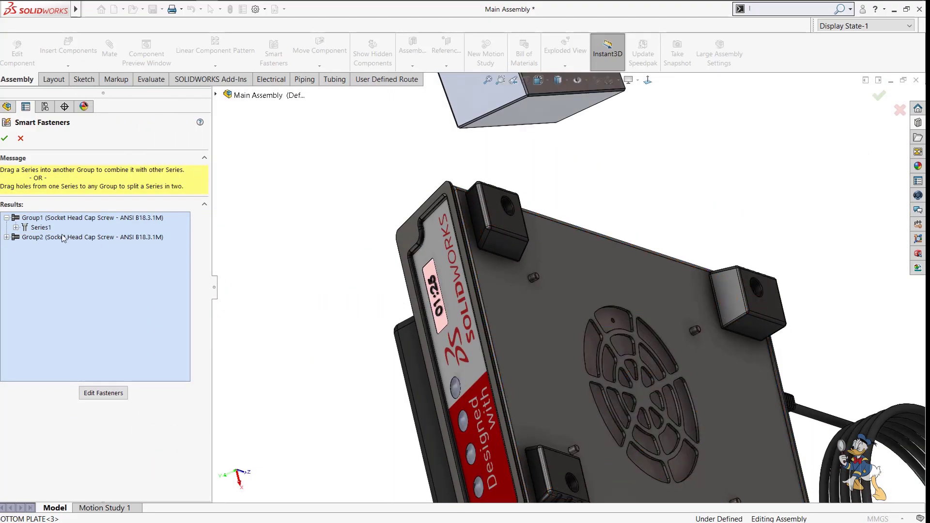
{"action": "right_click", "coordinate": [28, 232]}
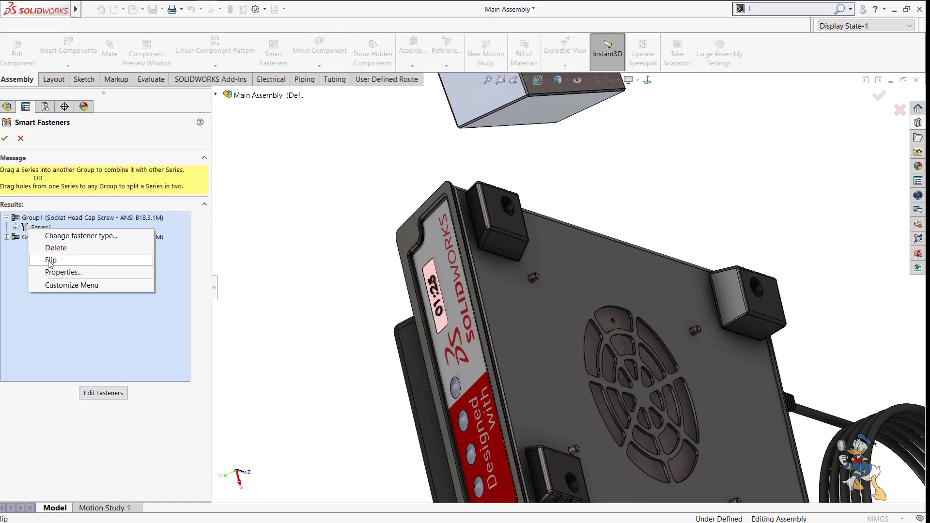
{"action": "left_click", "coordinate": [50, 261]}
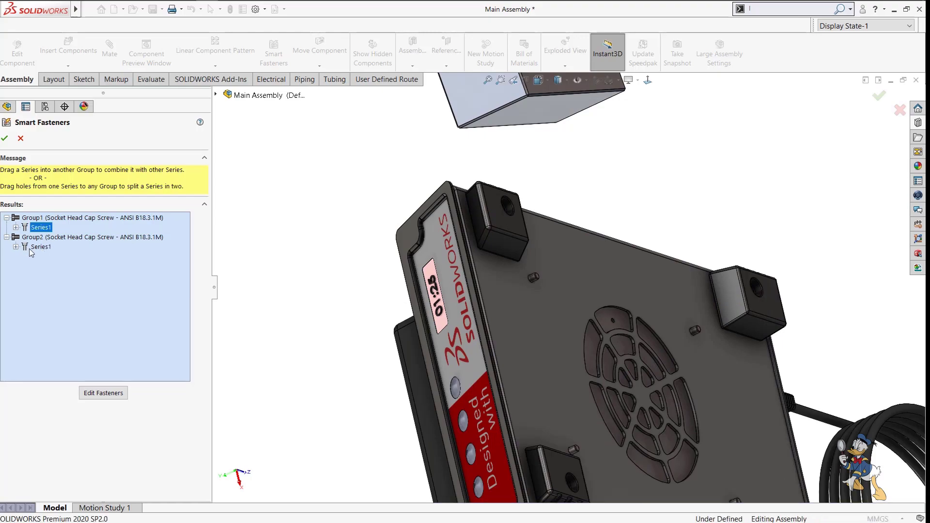
{"action": "right_click", "coordinate": [30, 249]}
{"action": "left_click", "coordinate": [51, 280]}
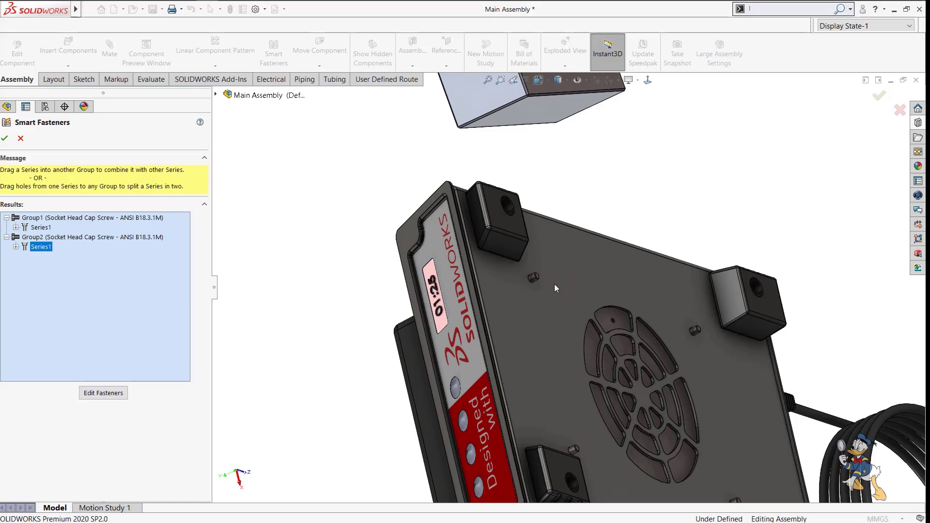
{"action": "scroll", "coordinate": [552, 286], "scroll_direction": "down", "scroll_amount": 5}
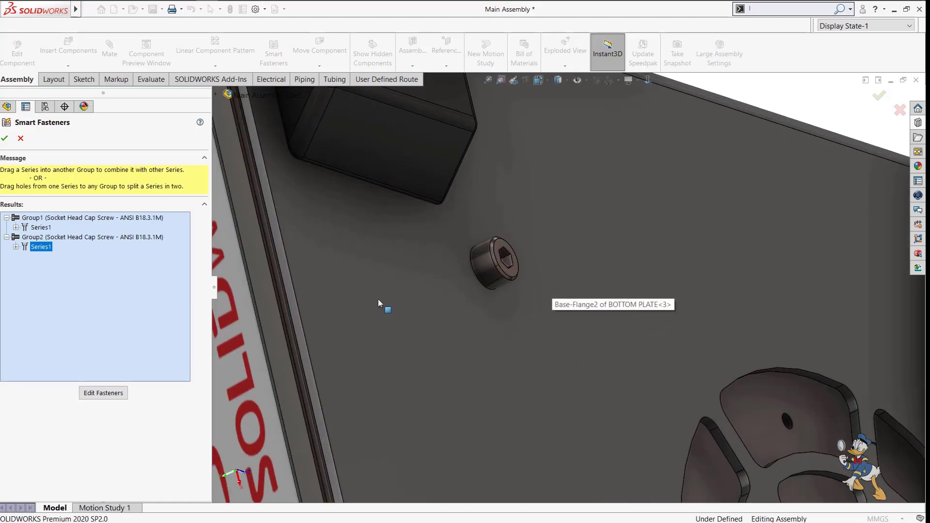
Return to editing the fasteners and examine the socket head cap screw's drive type and thread display options.
{"action": "left_click", "coordinate": [102, 392]}
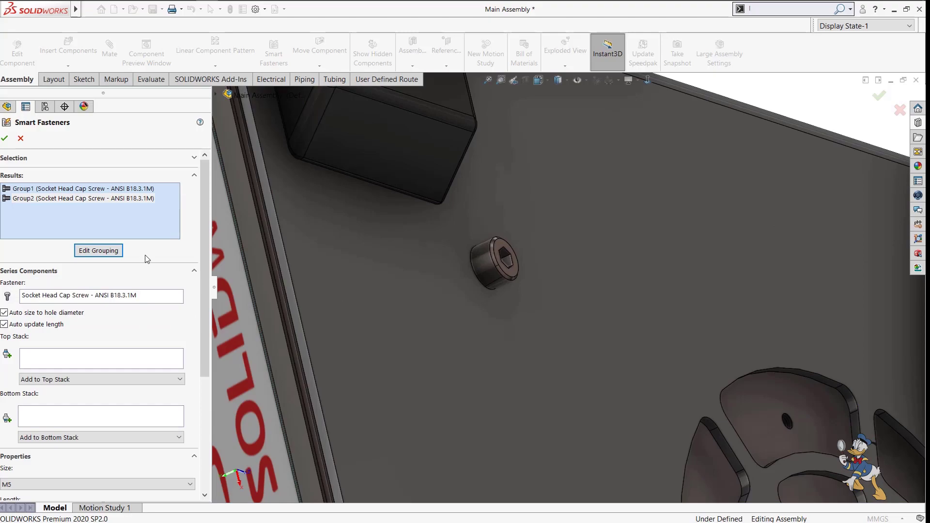
{"action": "left_click", "coordinate": [156, 297]}
{"action": "left_click_drag", "start_coordinate": [204, 291], "coordinate": [202, 374]}
{"action": "scroll", "coordinate": [202, 374], "scroll_direction": "down", "scroll_amount": 2}
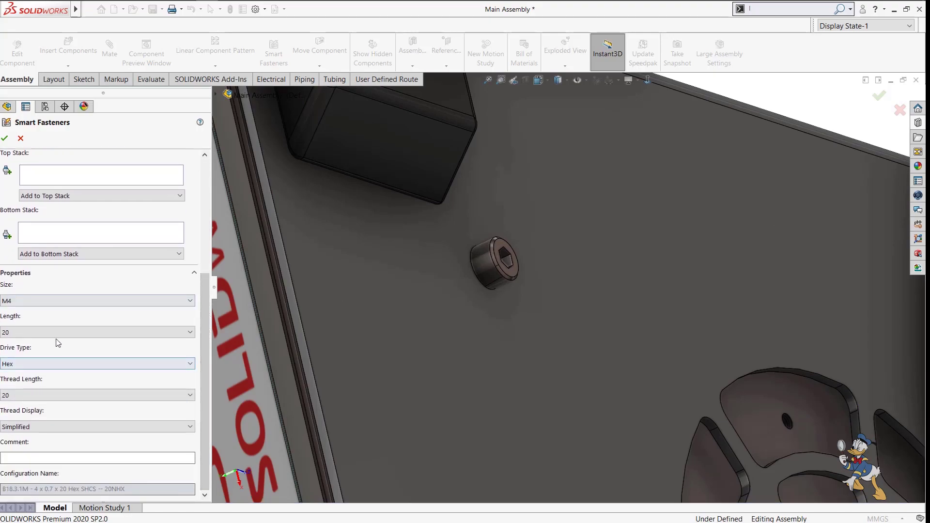
{"action": "left_click", "coordinate": [45, 361]}
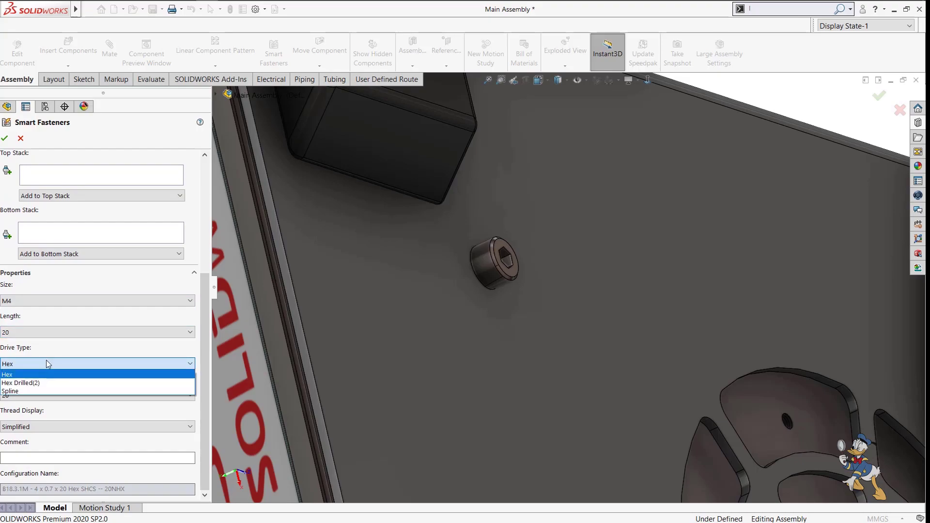
{"action": "left_click", "coordinate": [45, 360]}
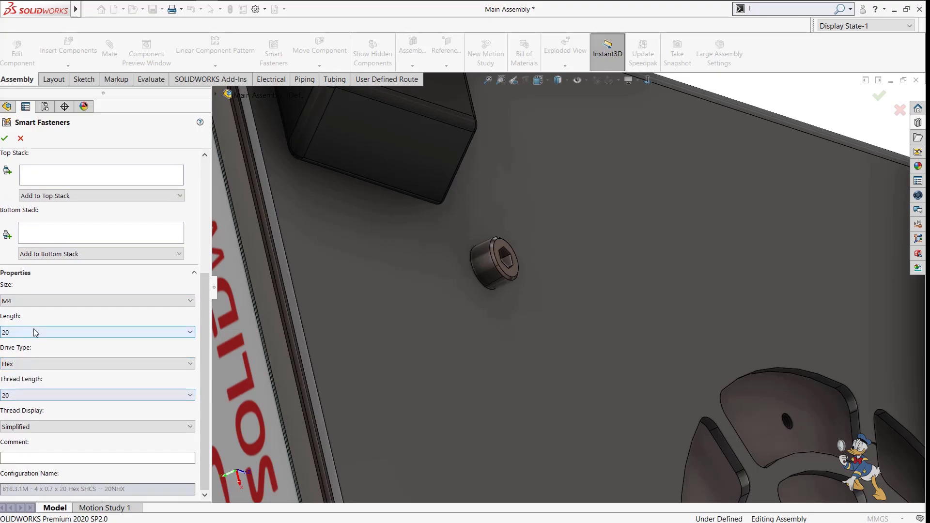
{"action": "left_click", "coordinate": [42, 426]}
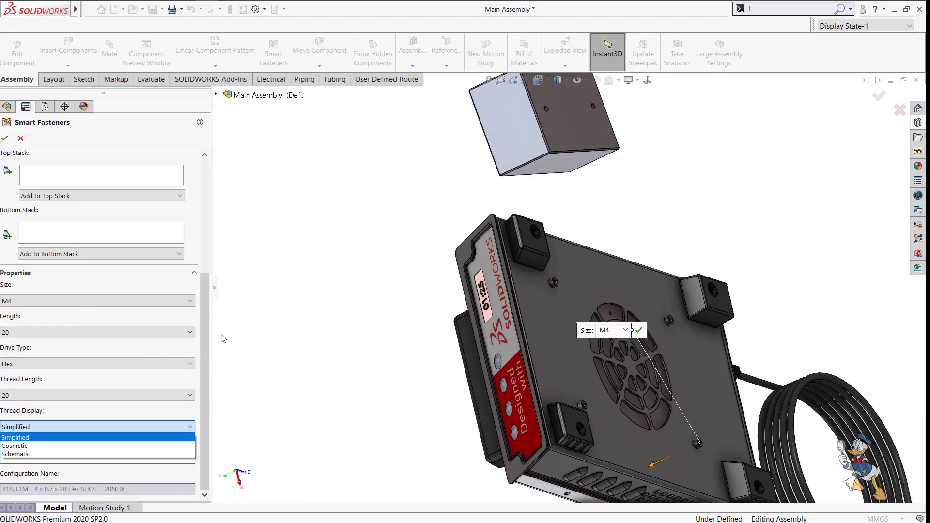
{"action": "left_click", "coordinate": [205, 329]}
Add a Narrow Flat Washer - ANSI B18.22M to the top stack of the socket head cap screws and select Group1.
{"action": "left_click_drag", "start_coordinate": [203, 348], "coordinate": [212, 288]}
{"action": "left_click", "coordinate": [82, 331]}
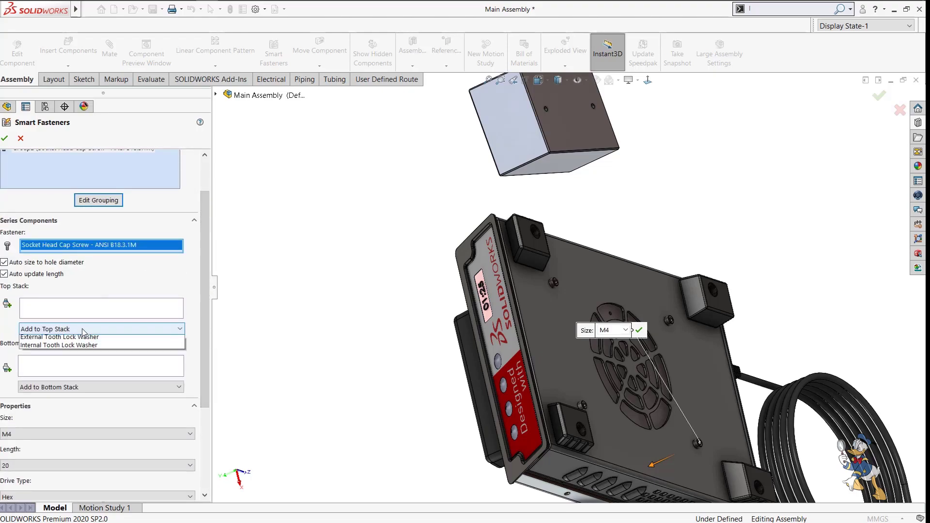
{"action": "left_click", "coordinate": [85, 347]}
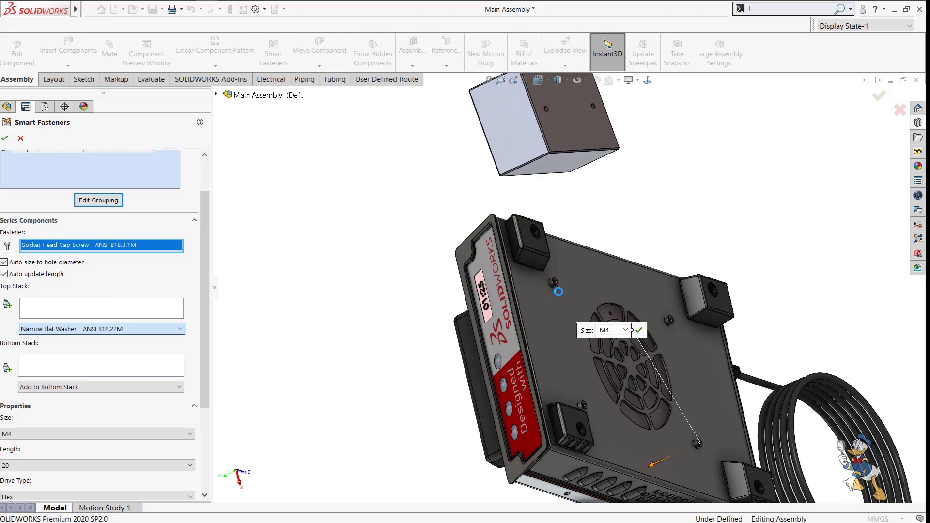
{"action": "scroll", "coordinate": [558, 291], "scroll_direction": "down", "scroll_amount": 2}
{"action": "scroll", "coordinate": [559, 295], "scroll_direction": "down", "scroll_amount": 2}
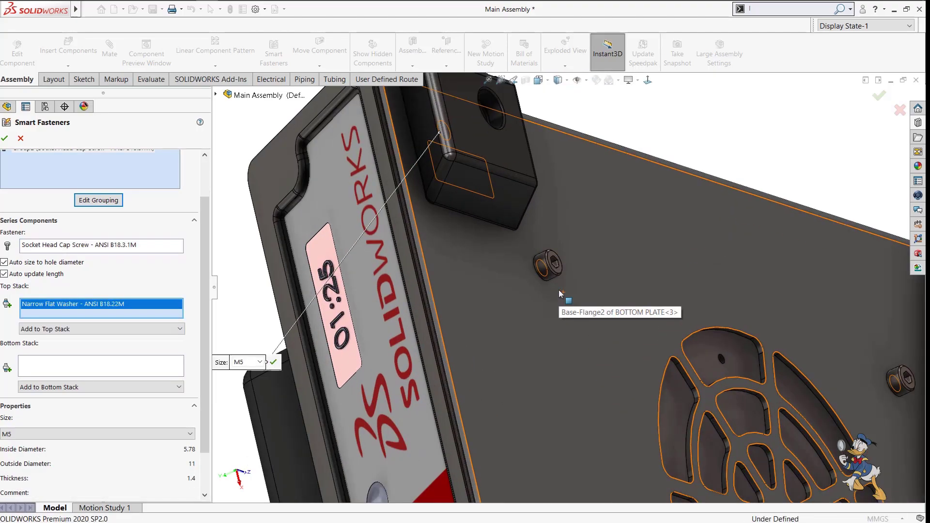
{"action": "scroll", "coordinate": [88, 225], "scroll_direction": "up", "scroll_amount": 2}
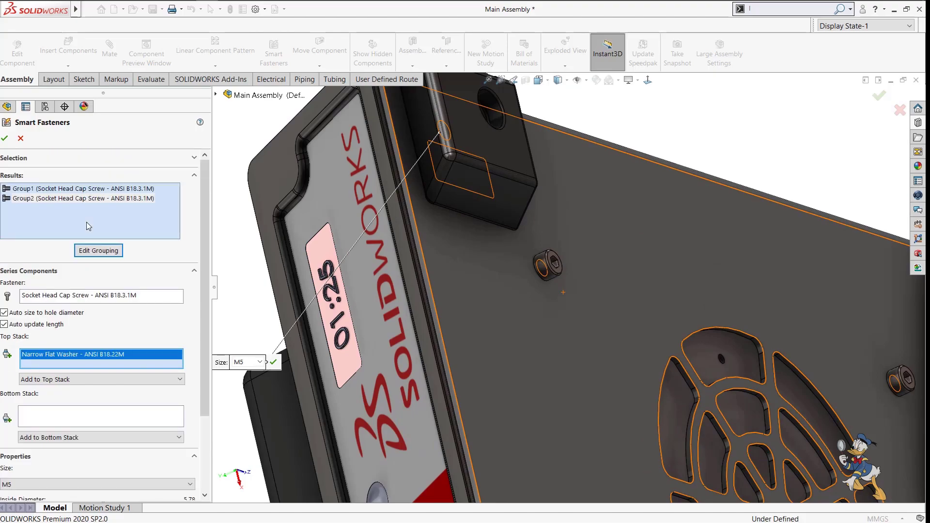
{"action": "left_click", "coordinate": [71, 189]}
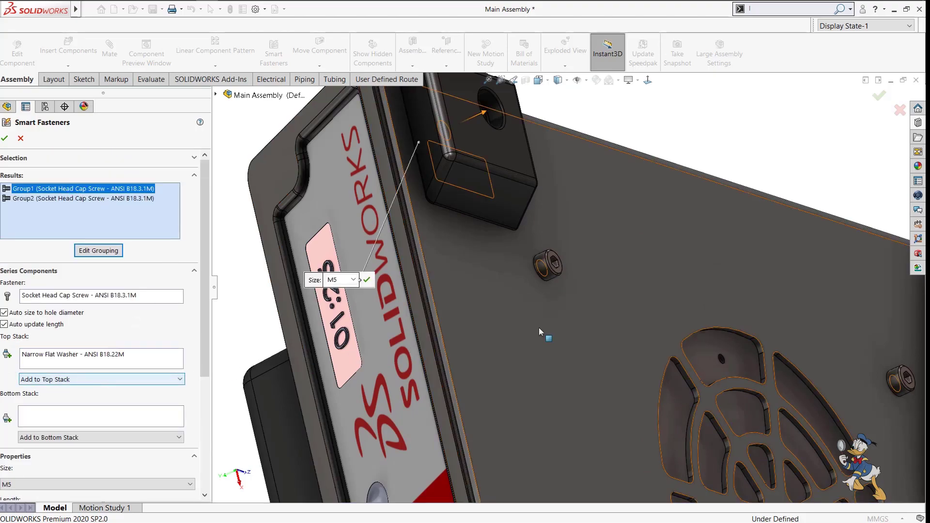
Examine the nut and washer options available for the bottom stack of the socket head cap screws.
{"action": "scroll", "coordinate": [544, 334], "scroll_direction": "up", "scroll_amount": 3}
{"action": "scroll", "coordinate": [591, 423], "scroll_direction": "up", "scroll_amount": 2}
{"action": "scroll", "coordinate": [623, 395], "scroll_direction": "down", "scroll_amount": 2}
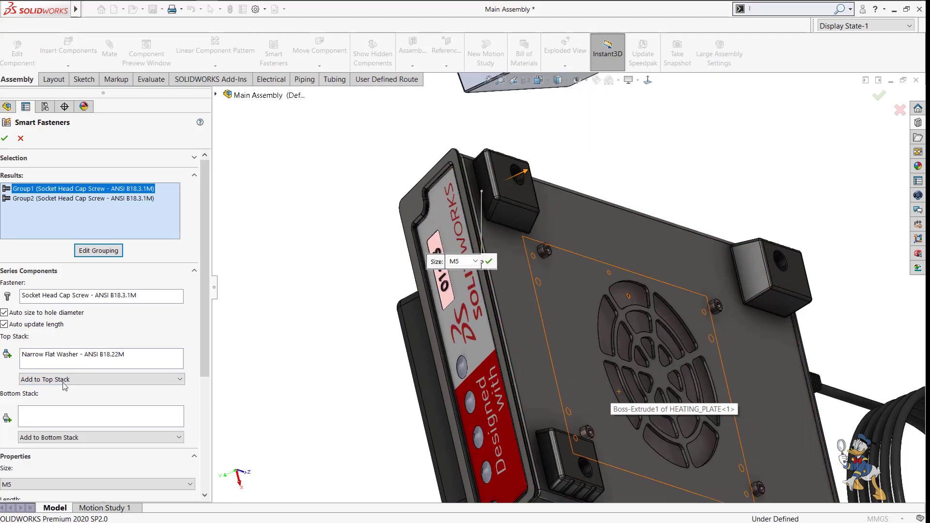
{"action": "left_click", "coordinate": [59, 436]}
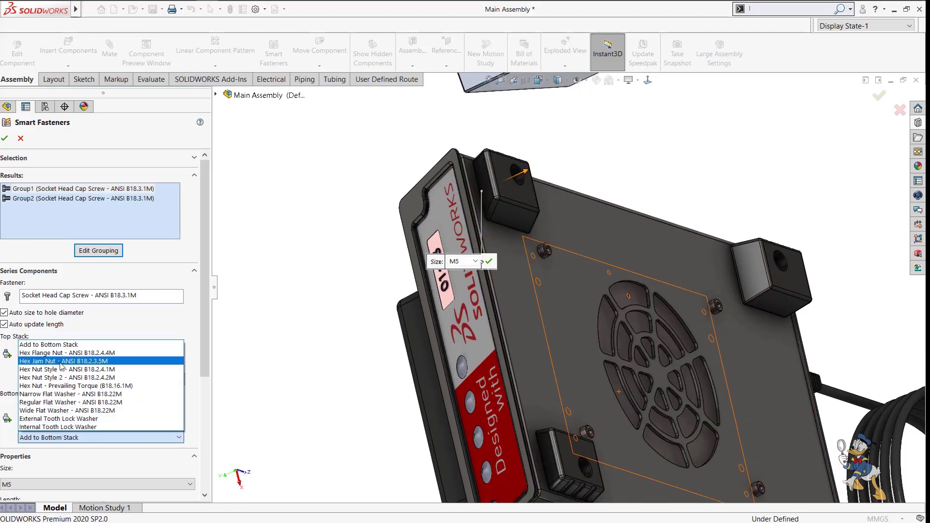
{"action": "left_click", "coordinate": [65, 332]}
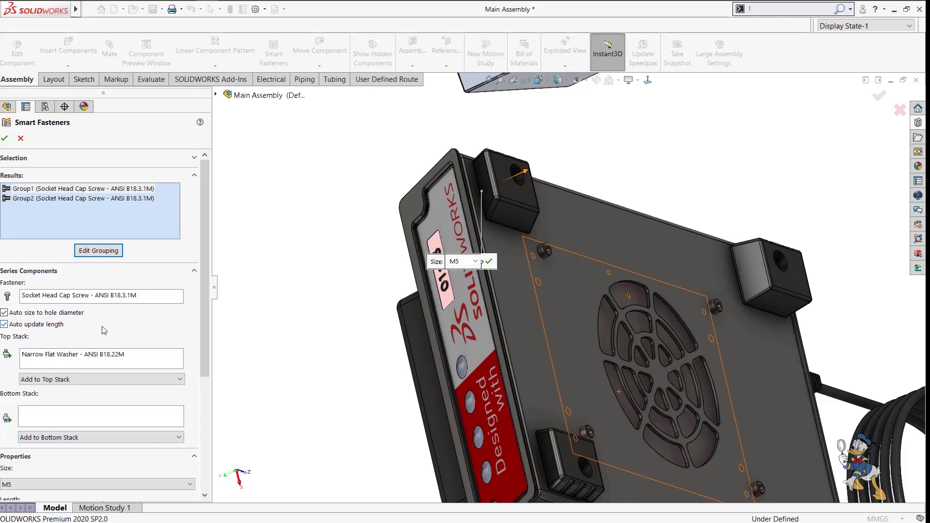
Add a Narrow Flat Washer - ANSI B18.22M to the top stack of the Group2 screws and accept the Smart Fasteners.
{"action": "left_click", "coordinate": [82, 198]}
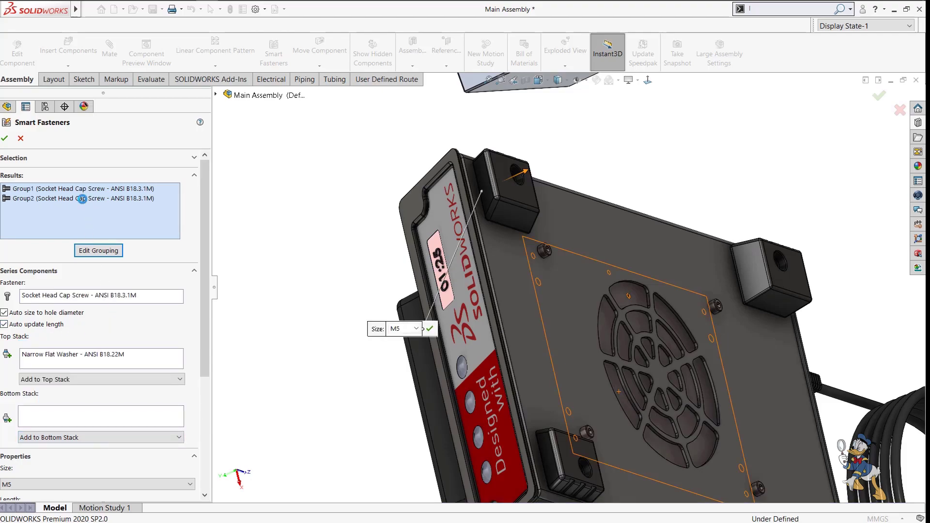
{"action": "left_click", "coordinate": [70, 378]}
{"action": "left_click", "coordinate": [61, 398]}
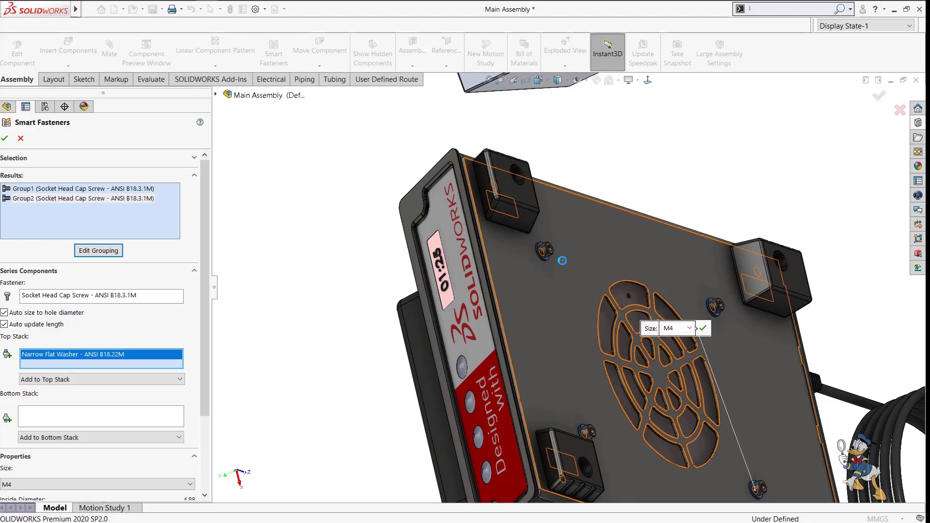
{"action": "scroll", "coordinate": [560, 266], "scroll_direction": "down", "scroll_amount": 4}
{"action": "scroll", "coordinate": [557, 269], "scroll_direction": "down", "scroll_amount": 3}
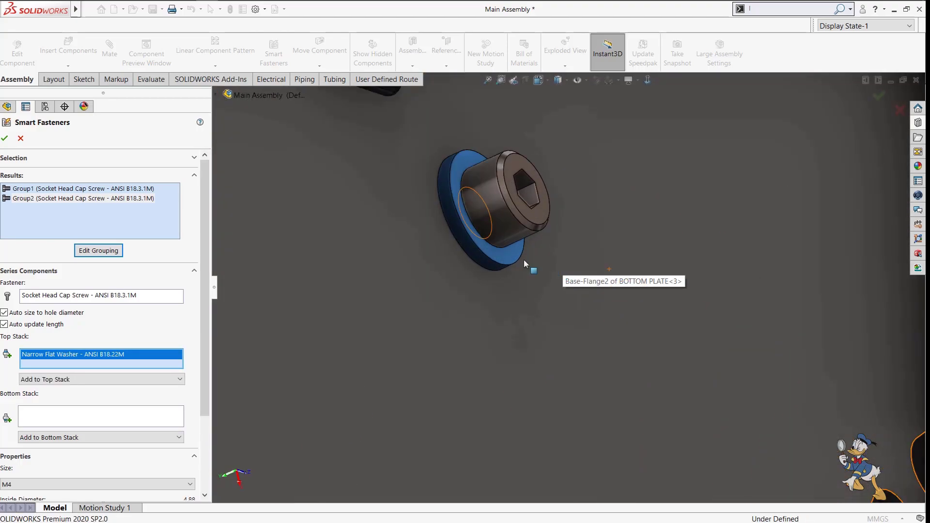
{"action": "left_click", "coordinate": [4, 139]}
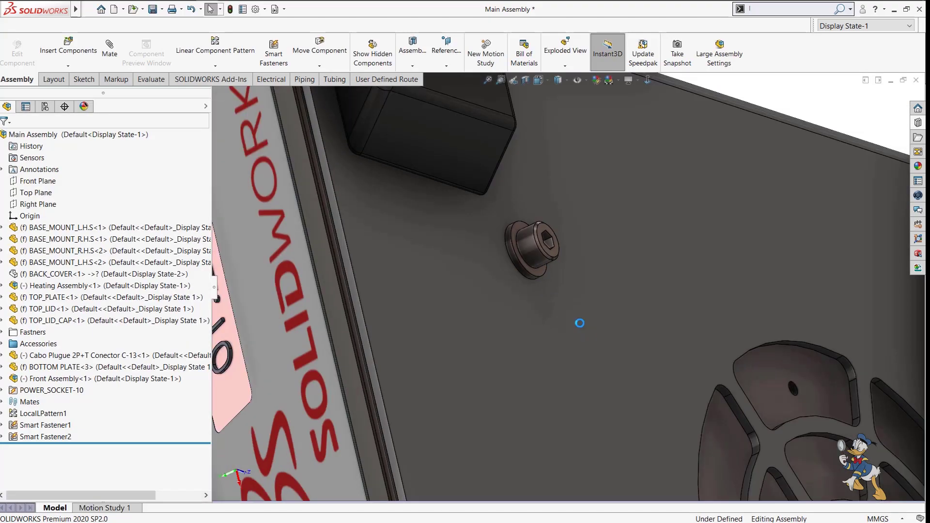
Review the complete assembly with its accessories from above and the front.
{"action": "scroll", "coordinate": [581, 324], "scroll_direction": "up", "scroll_amount": 9}
{"action": "middle_click_drag", "start_coordinate": [581, 324], "coordinate": [738, 375]}
{"action": "scroll", "coordinate": [578, 334], "scroll_direction": "down", "scroll_amount": 4}
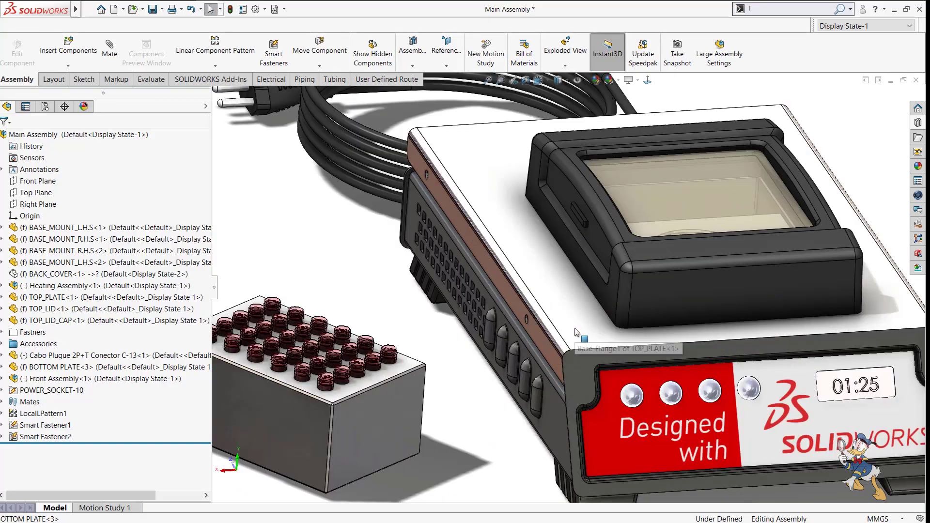
{"action": "scroll", "coordinate": [578, 333], "scroll_direction": "up", "scroll_amount": 5}
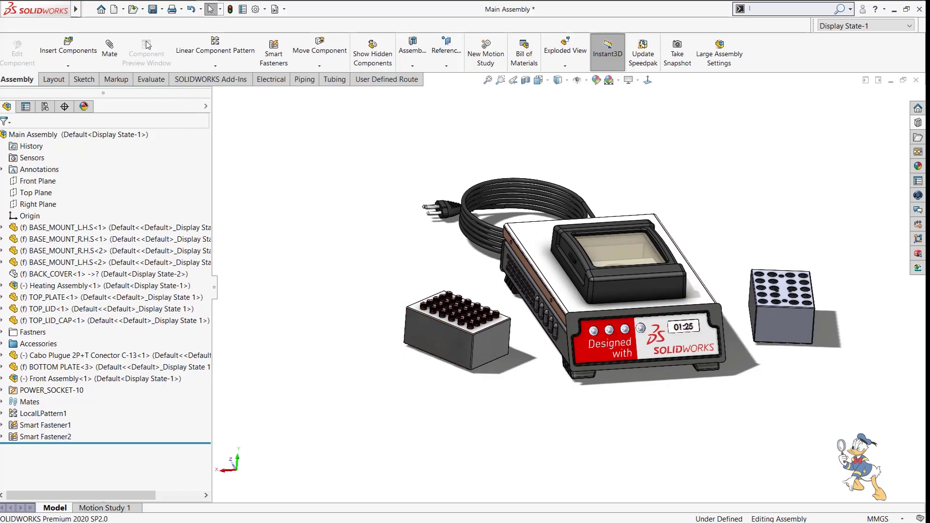
{"action": "left_click", "coordinate": [123, 8]}
{"action": "left_click", "coordinate": [145, 25]}
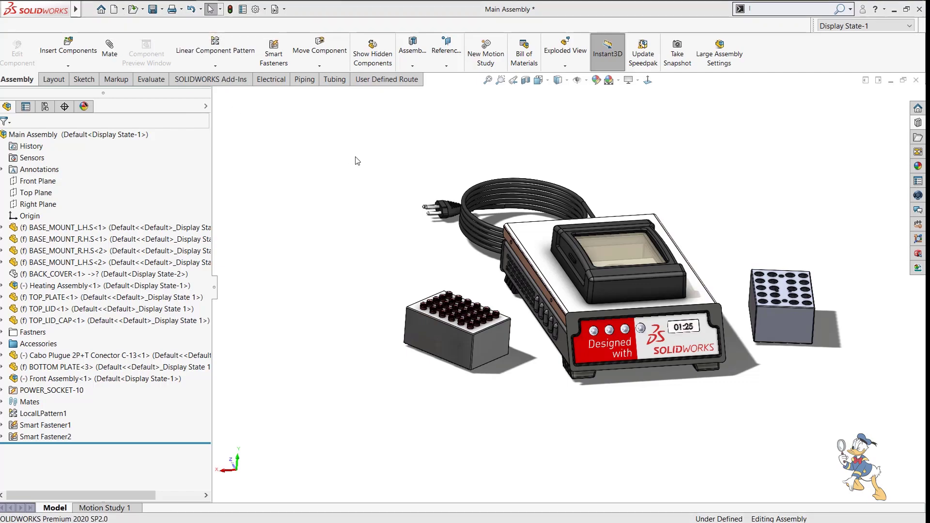
{"action": "left_click", "coordinate": [490, 269]}
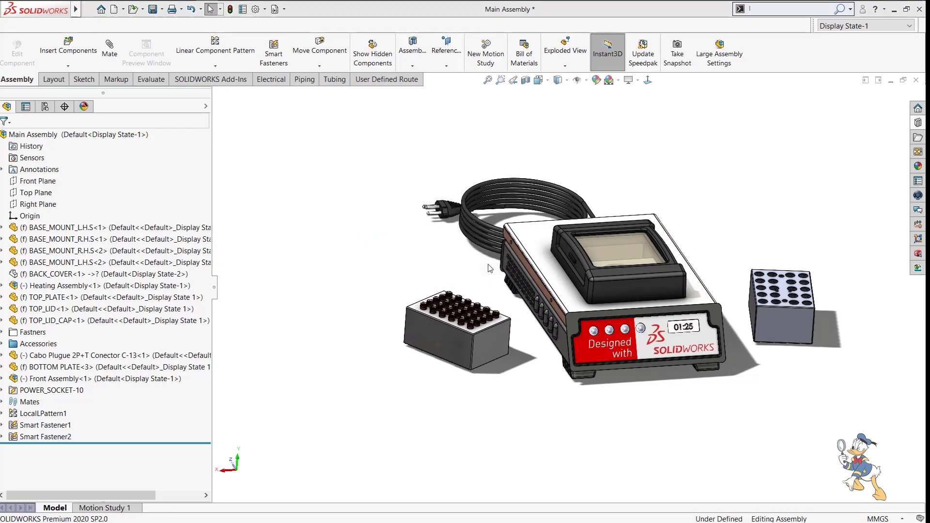